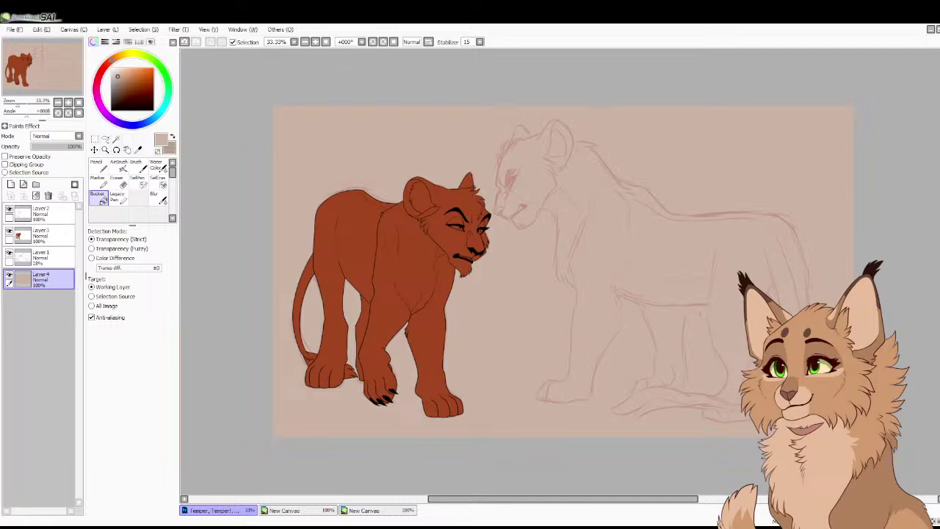
Paint a dark reddish-brown patch around the lion's near eye on Layer3, using the Pencil and the eye-marking colour sampled from the reference canvas
scroll(488, 224, "up", 4)
left_click_drag(488, 223, 536, 240)
left_click(298, 510)
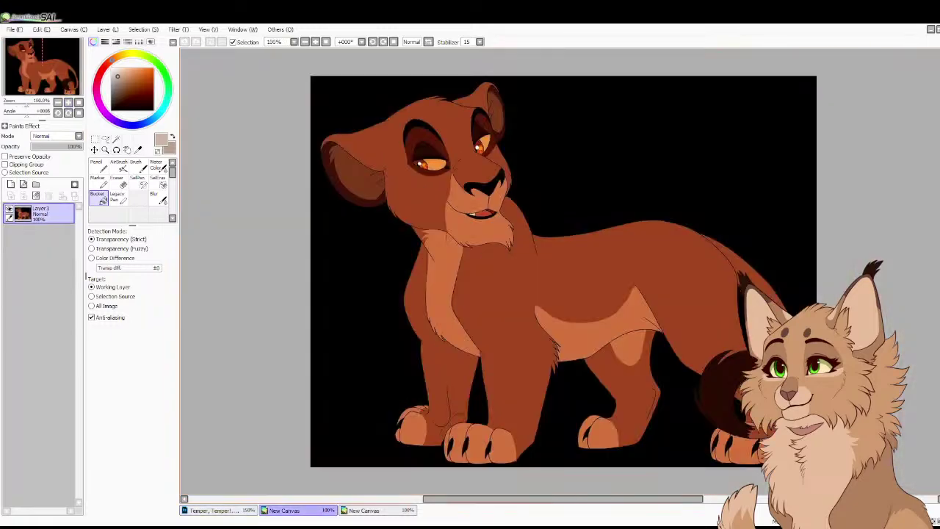
right_click(424, 144)
left_click(218, 510)
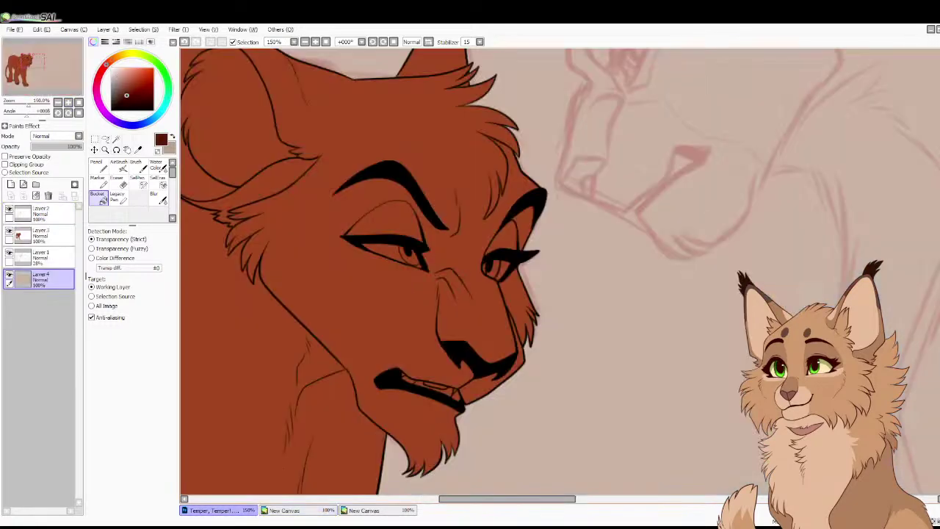
left_click(98, 166)
left_click(160, 341)
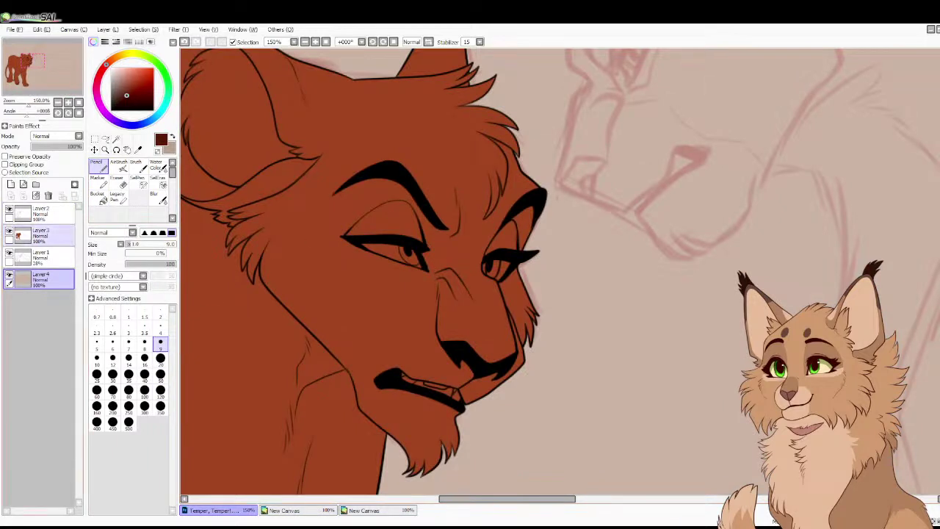
left_click(45, 235)
mouse_move(46, 279)
left_mouse_down()
mouse_move(45, 215)
mouse_move(45, 246)
left_mouse_up()
key("ctrl+z")
left_click(45, 235)
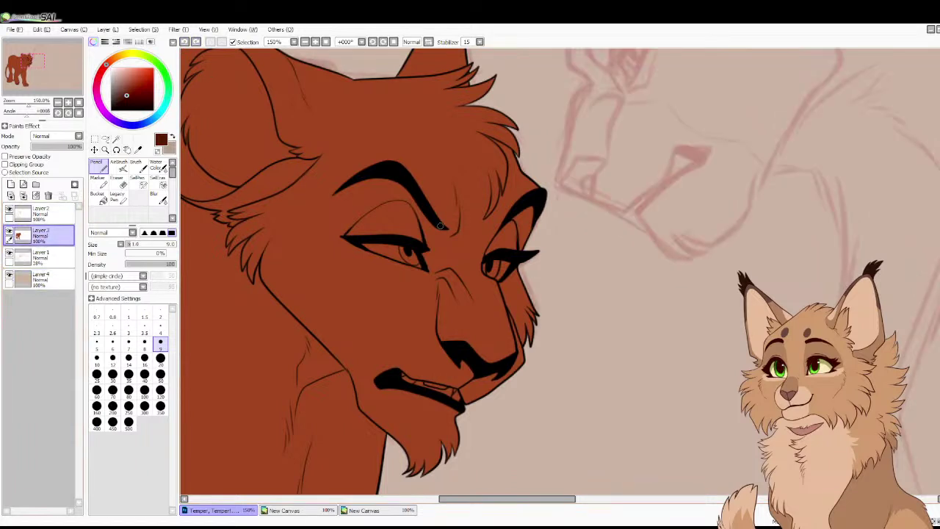
mouse_move(434, 269)
left_mouse_down()
mouse_move(437, 228)
mouse_move(429, 270)
mouse_move(420, 207)
mouse_move(391, 185)
mouse_move(380, 189)
mouse_move(388, 201)
mouse_move(395, 198)
mouse_move(374, 189)
mouse_move(331, 206)
mouse_move(341, 190)
mouse_move(305, 245)
mouse_move(336, 268)
mouse_move(429, 269)
mouse_move(333, 265)
mouse_move(313, 245)
mouse_move(320, 231)
mouse_move(307, 247)
mouse_move(361, 272)
mouse_move(432, 268)
mouse_move(375, 277)
mouse_move(334, 269)
mouse_move(306, 247)
mouse_move(301, 229)
mouse_move(306, 241)
mouse_move(331, 216)
mouse_move(308, 237)
mouse_move(393, 269)
mouse_move(369, 262)
mouse_move(360, 200)
mouse_move(367, 216)
mouse_move(356, 231)
mouse_move(325, 227)
left_mouse_up()
left_click(160, 358)
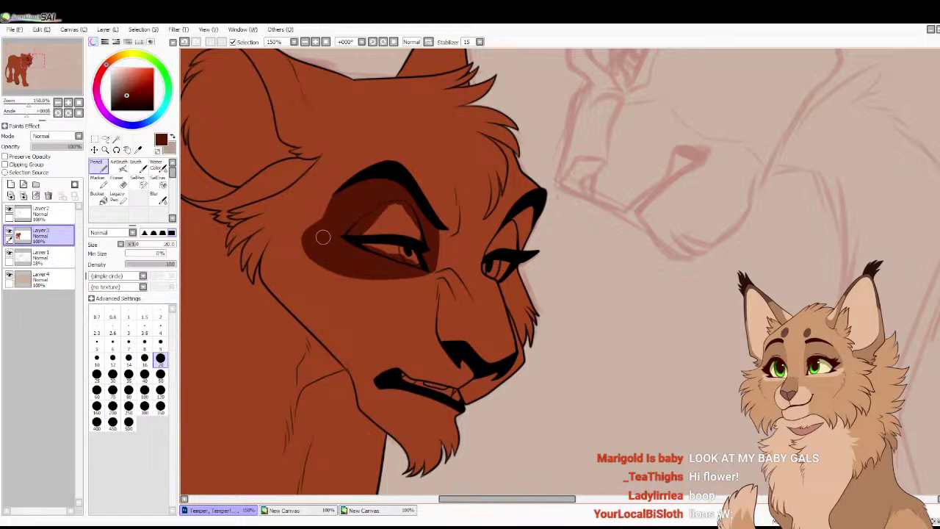
Fill the near eye's upper eyelid with the darker brown sampled from the reference lion, using the Pencil at size 9
left_click(292, 509)
right_click(425, 144)
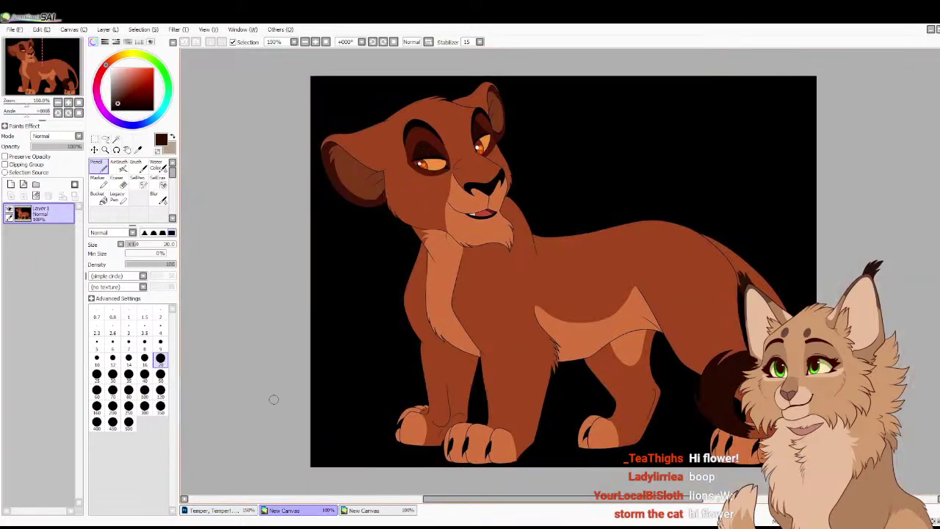
left_click(218, 510)
left_click(160, 342)
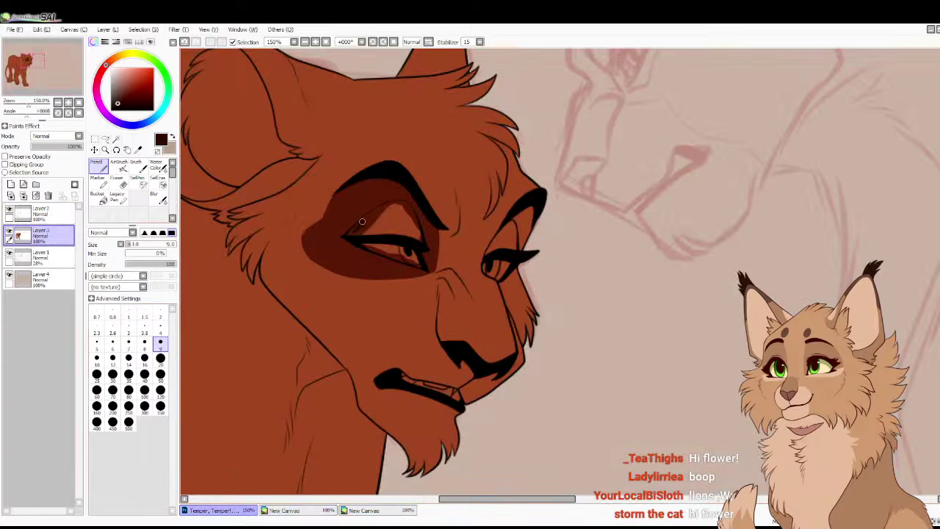
mouse_move(350, 231)
left_mouse_down()
mouse_move(381, 230)
mouse_move(379, 213)
mouse_move(361, 221)
mouse_move(394, 203)
mouse_move(380, 208)
mouse_move(404, 204)
mouse_move(418, 234)
mouse_move(404, 204)
mouse_move(414, 221)
mouse_move(402, 208)
mouse_move(406, 222)
mouse_move(389, 220)
mouse_move(384, 211)
mouse_move(407, 224)
left_mouse_up()
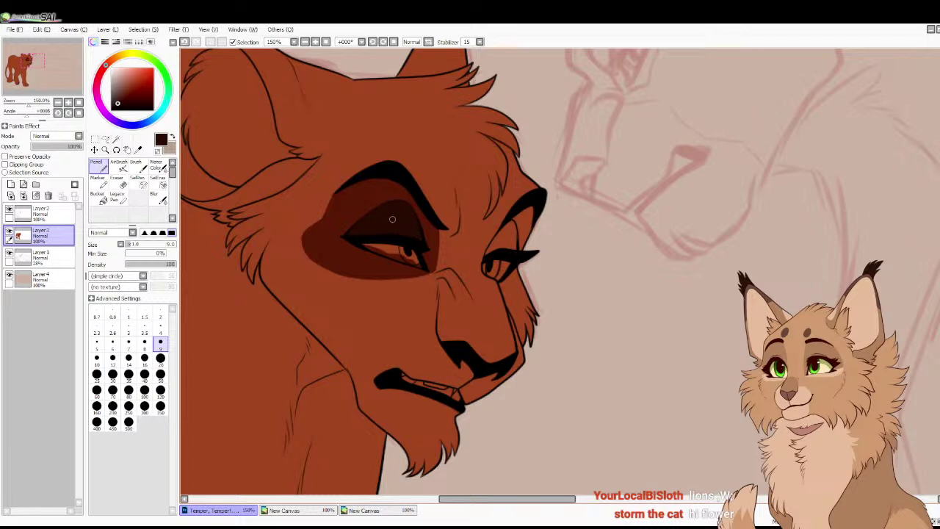
left_click(78, 102)
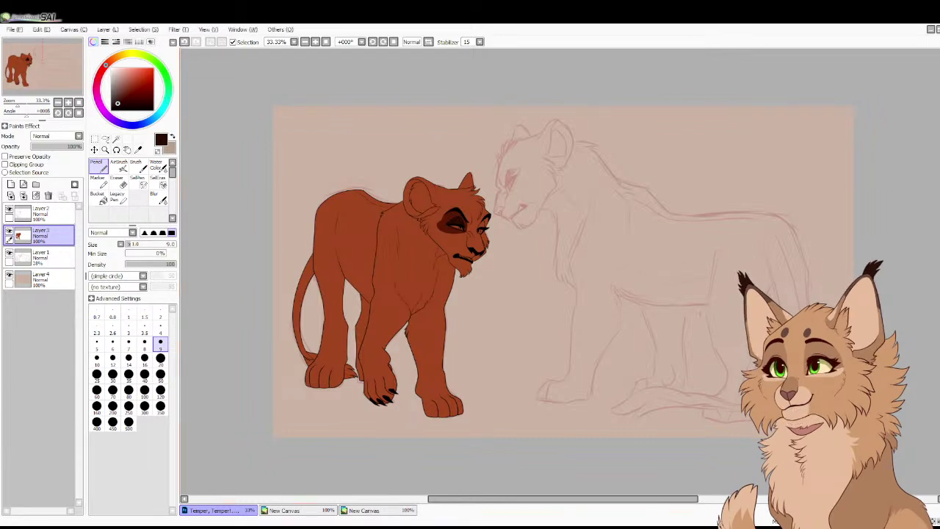
Paint the area between the far eye and its brow in the reddish-brown sampled from the near eye patch
scroll(559, 271, "up", 3)
left_click_drag(440, 220, 532, 337)
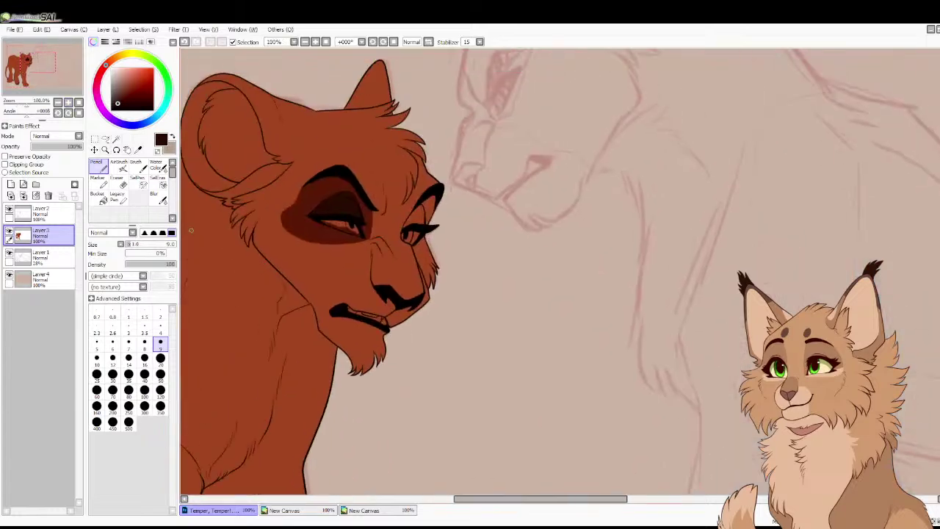
left_click(308, 509)
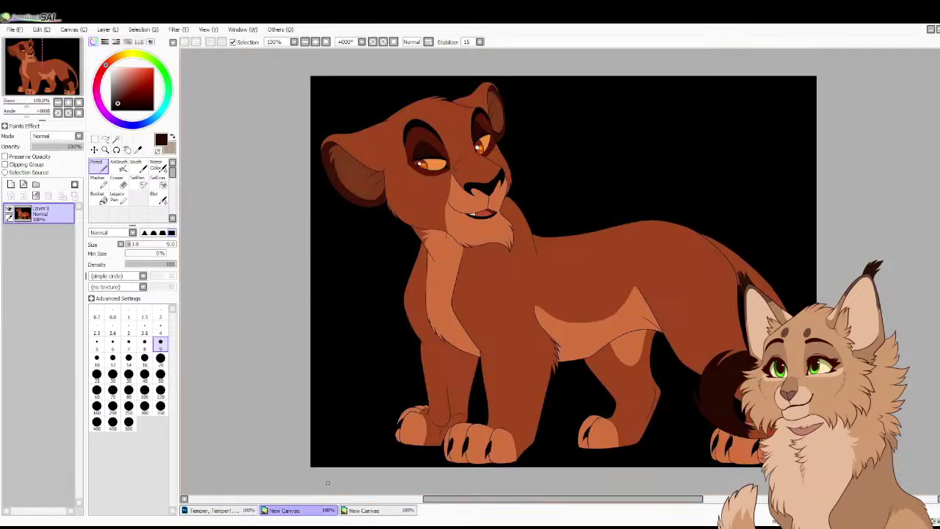
left_click(220, 509)
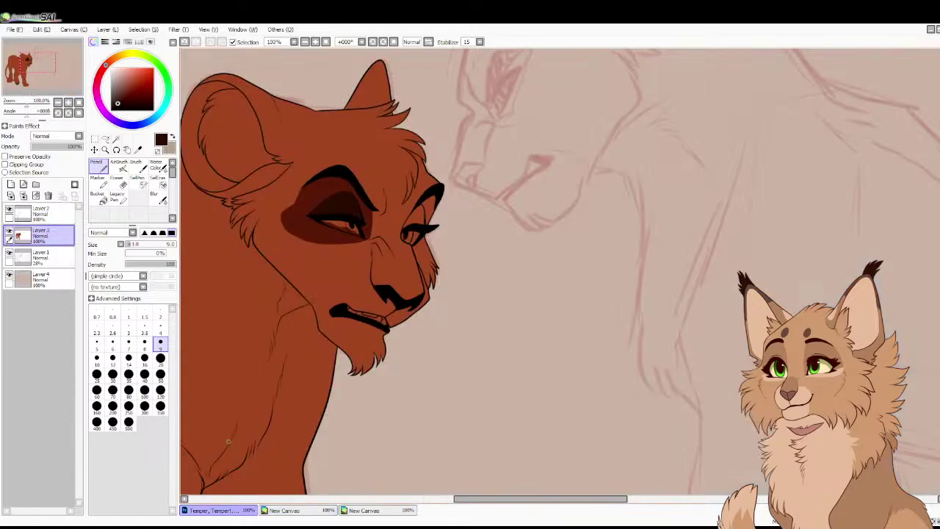
right_click(308, 220)
scroll(554, 180, "up", 2)
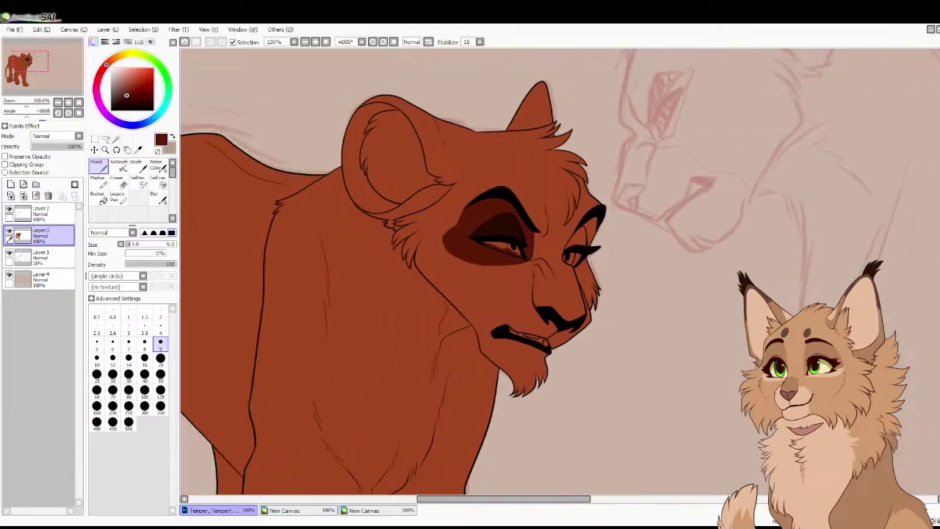
mouse_move(572, 233)
left_mouse_down()
mouse_move(588, 215)
mouse_move(581, 233)
mouse_move(598, 241)
mouse_move(607, 190)
left_mouse_up()
right_click(563, 224)
left_click(602, 211, "alt")
Paint the reddish-brown patch below the far eye with Preserve Opacity turned on for Layer3
mouse_move(584, 277)
left_mouse_down()
mouse_move(604, 271)
mouse_move(588, 277)
left_mouse_up()
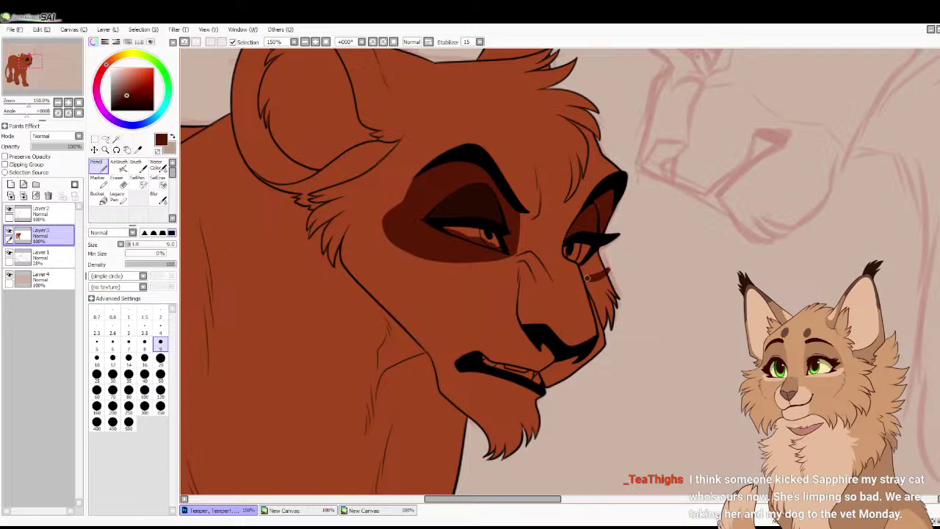
left_click(184, 42)
left_click(29, 156)
mouse_move(586, 282)
left_mouse_down()
mouse_move(602, 273)
mouse_move(586, 280)
mouse_move(581, 263)
mouse_move(592, 269)
mouse_move(599, 258)
mouse_move(590, 255)
left_mouse_up()
Fill both of the lion's eyes with the yellow-orange sampled from the reference lion's eye
left_click(297, 509)
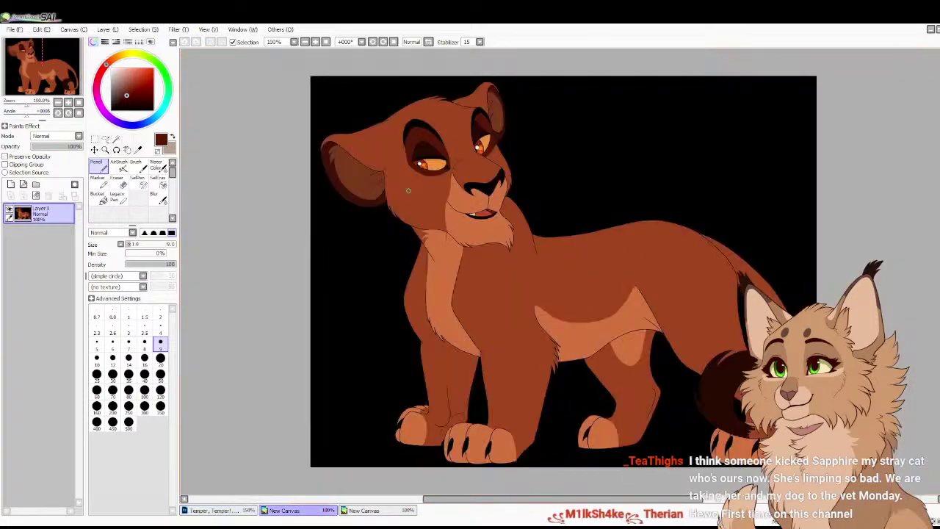
right_click(436, 164)
left_click(218, 509)
mouse_move(447, 228)
left_mouse_down()
mouse_move(496, 247)
mouse_move(449, 225)
left_mouse_up()
mouse_move(564, 242)
left_mouse_down()
mouse_move(577, 258)
mouse_move(582, 246)
left_mouse_up()
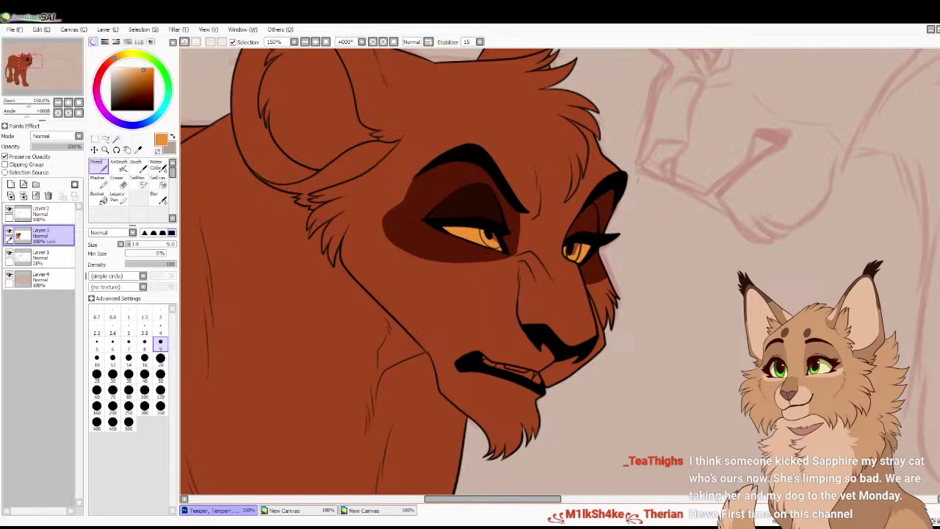
Colour both irises with the deeper orange sampled from the reference lion's iris
left_click(284, 509)
right_click(425, 167)
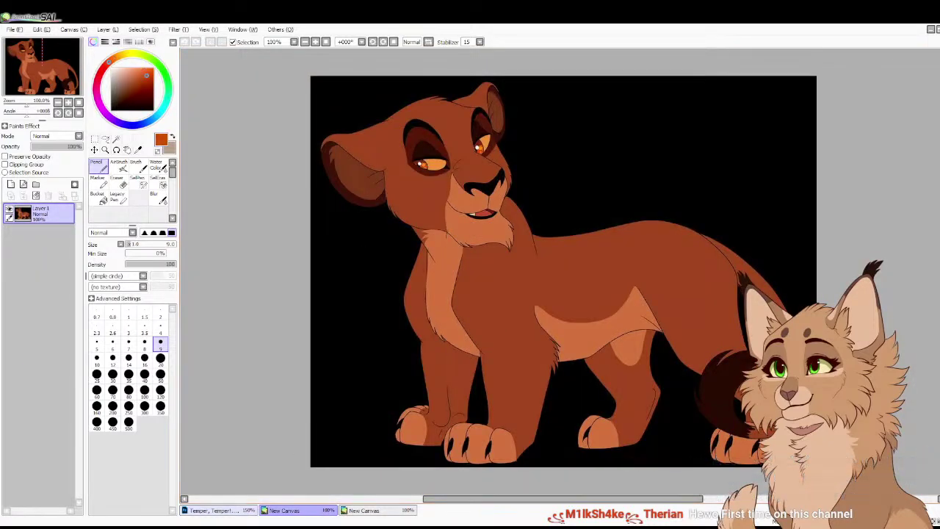
left_click(219, 509)
left_click_drag(487, 234, 492, 239)
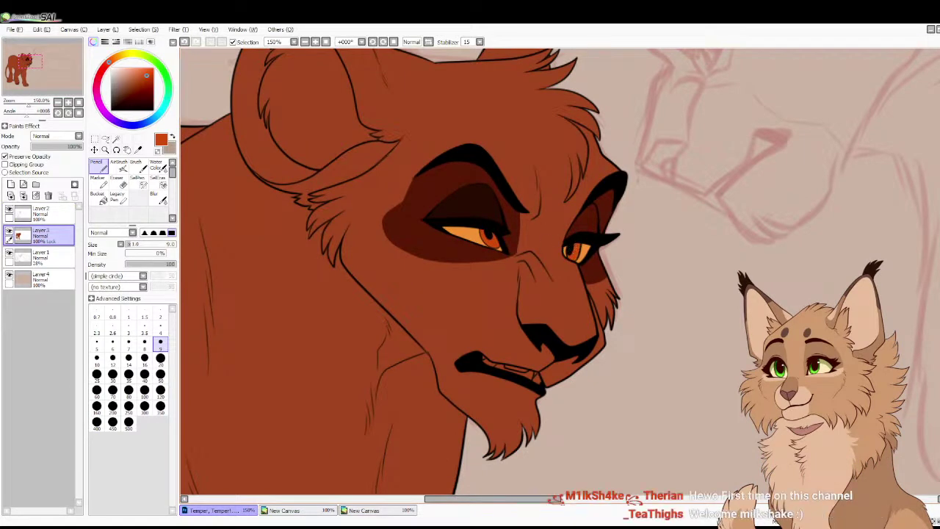
key("ctrl+0")
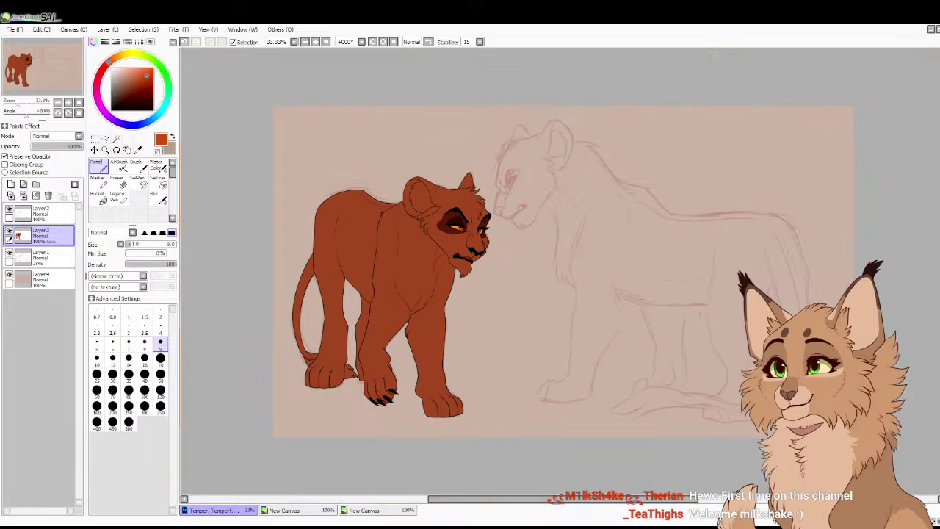
key("alt+Tab")
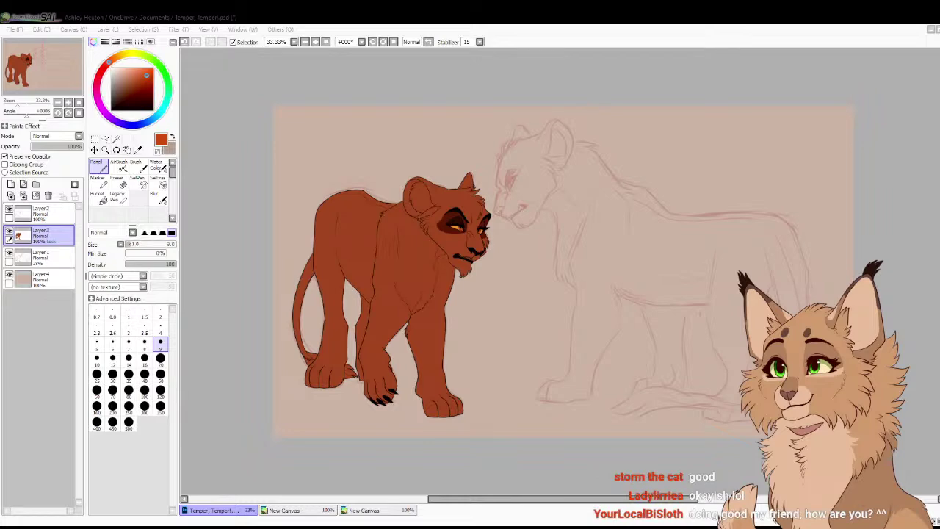
Paint the far eye's upper eyelid with the dark brown sampled from the near eyelid
scroll(455, 220, "up", 4)
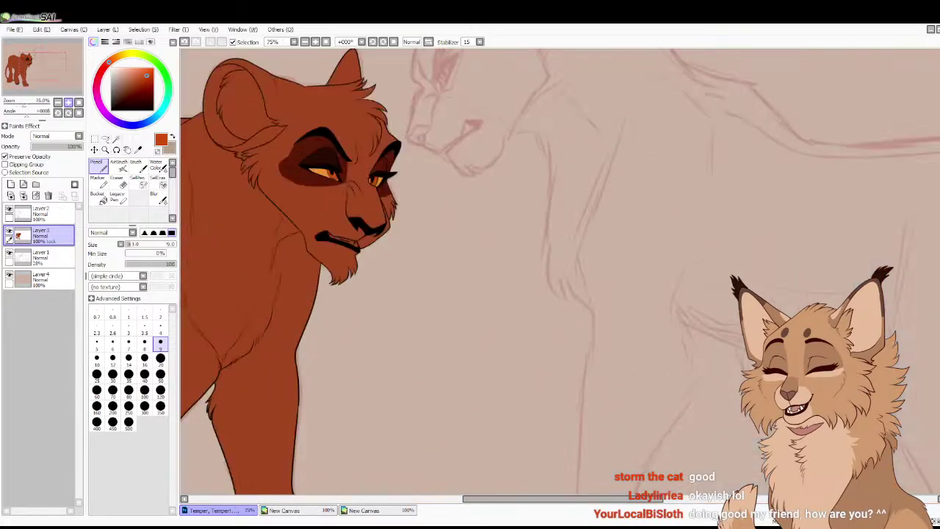
left_click_drag(200, 151, 265, 183)
right_click(306, 218)
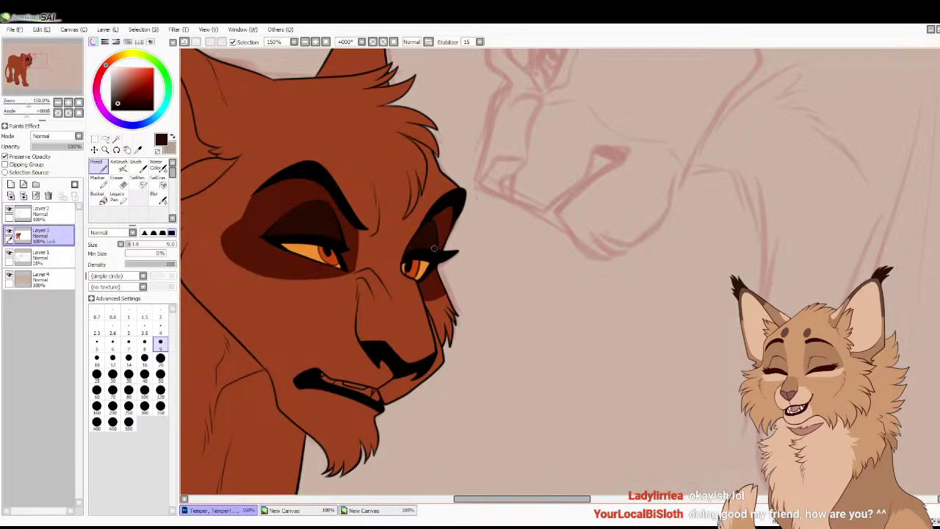
Shade the inside of both irises in a dark red with the Pencil
right_click(326, 262)
right_click(329, 257)
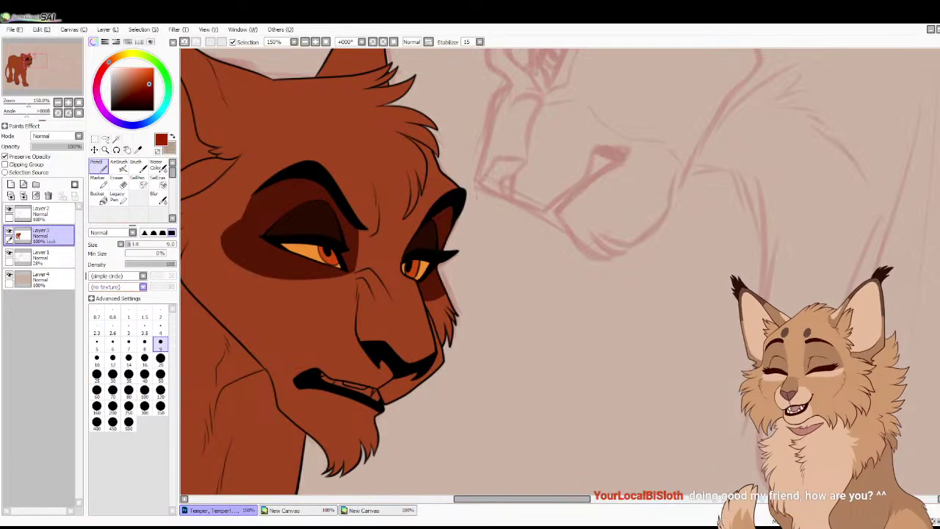
scroll(323, 257, "up", 1)
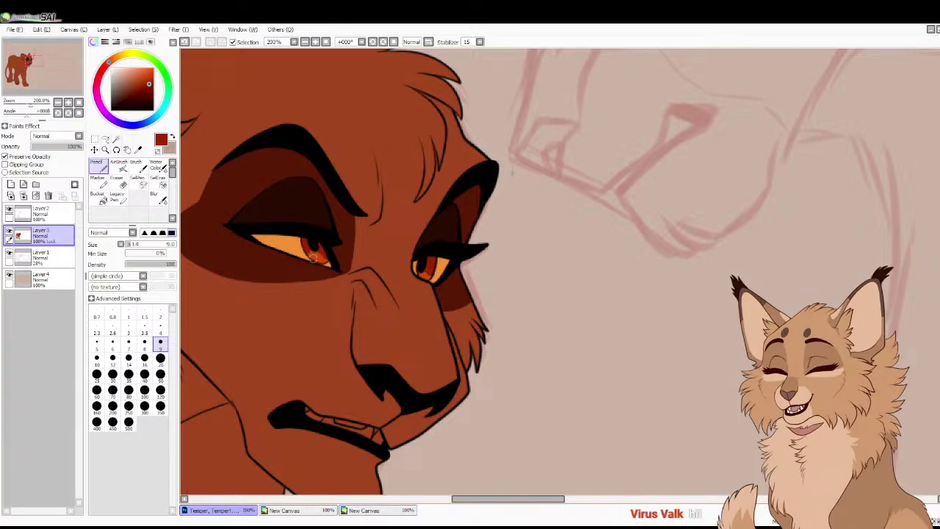
Paint light orange glow accents in both irises on a new Luminosity layer, using the Brush at size 5 and density 51
left_click(143, 68)
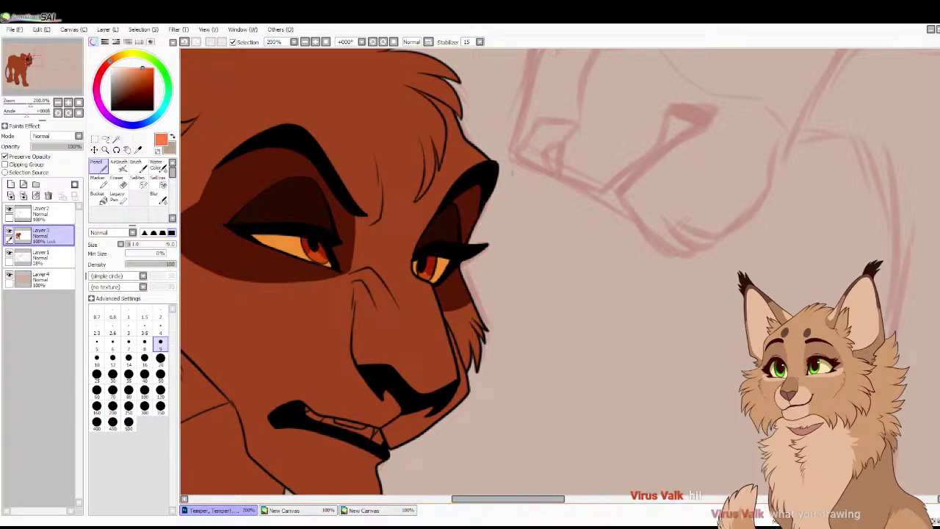
left_click(10, 183)
left_click(55, 135)
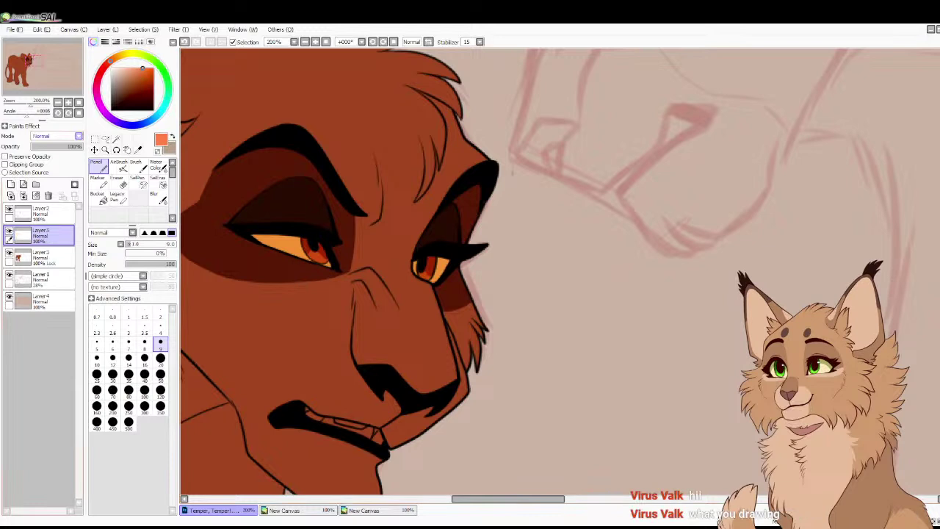
left_click(51, 182)
left_click(138, 167)
left_click(151, 264)
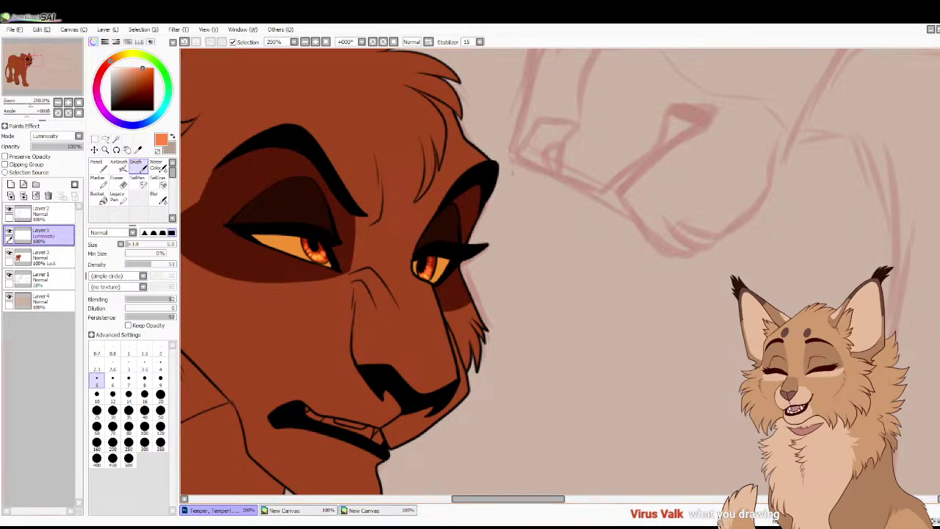
Adjust the glow layer's opacity and merge it down into the lion's layer
left_click(61, 146)
left_click(74, 146)
left_click(23, 196)
left_click(78, 102)
Paint a dark crimson shadow along the upper part of both eyes on a new Multiply layer, using the Pencil at size 9
scroll(461, 188, "up", 3)
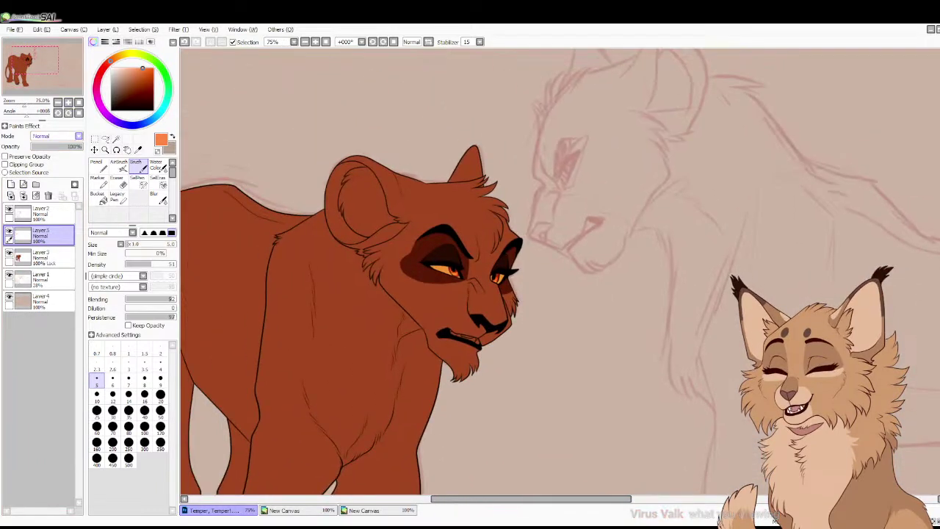
scroll(57, 136, "down", 4)
left_click(100, 74)
left_click(132, 88)
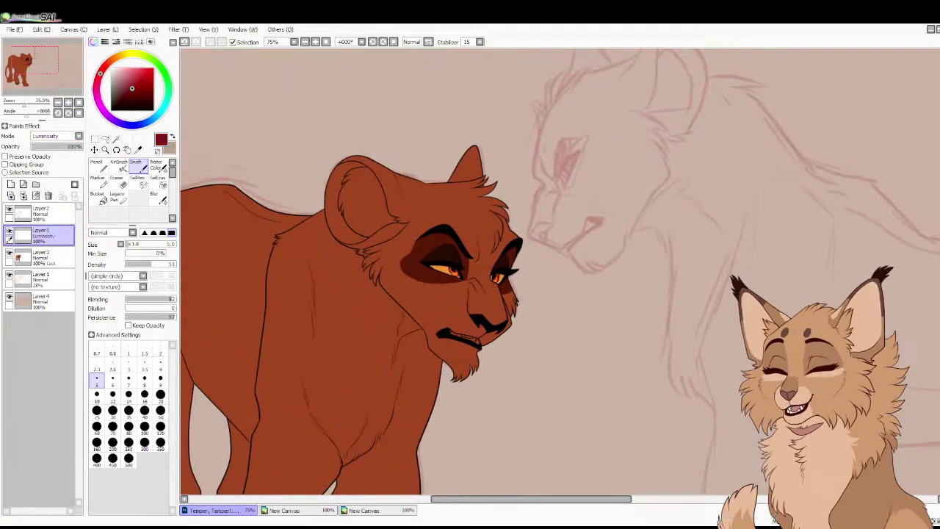
left_click(96, 166)
left_click(68, 103)
key("ctrl+plus")
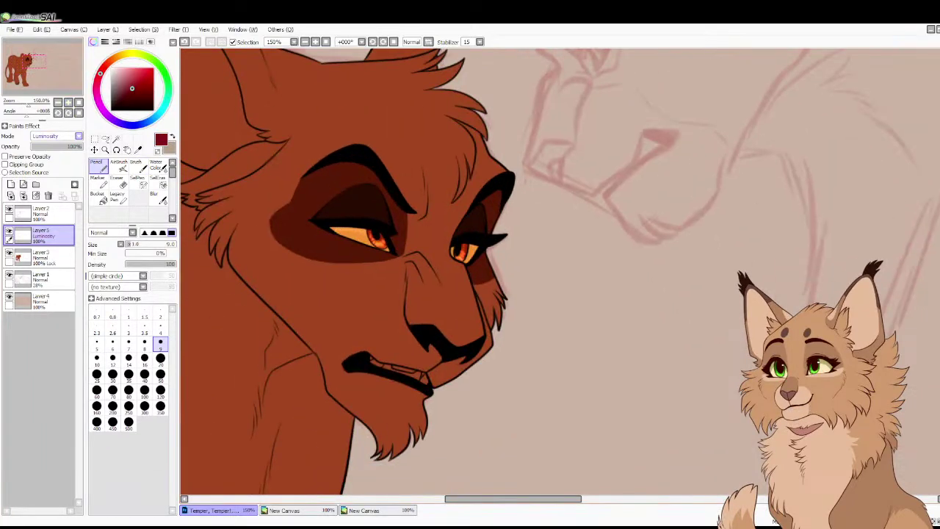
left_click(56, 153)
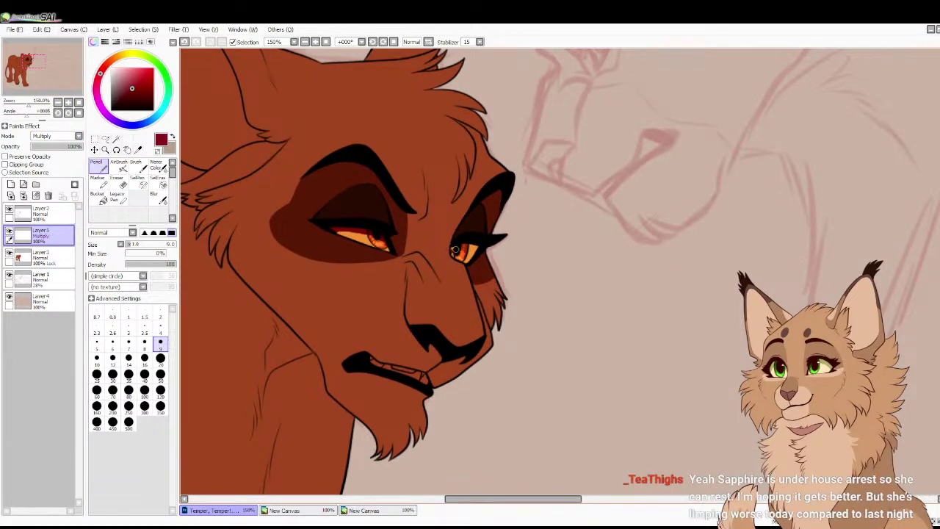
left_click_drag(452, 247, 477, 248)
Lower the eye shadow layer's opacity to about 60% and merge it down into the lion's layer
left_click(65, 147)
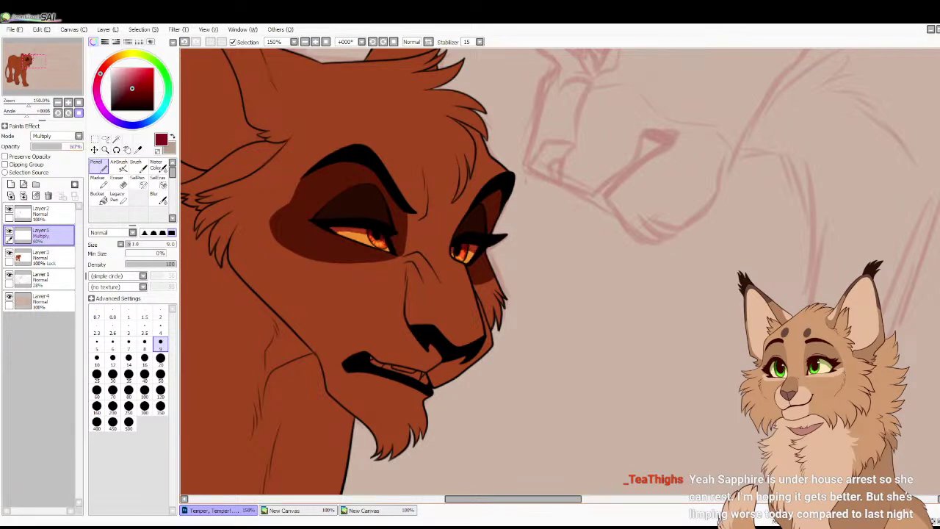
left_click(79, 102)
left_click(23, 195)
Add small white highlights to both eyes on Layer2 with the Pencil
left_click(40, 213)
left_click_drag(144, 84, 110, 68)
scroll(563, 270, "up", 4)
left_click_drag(42, 66, 37, 63)
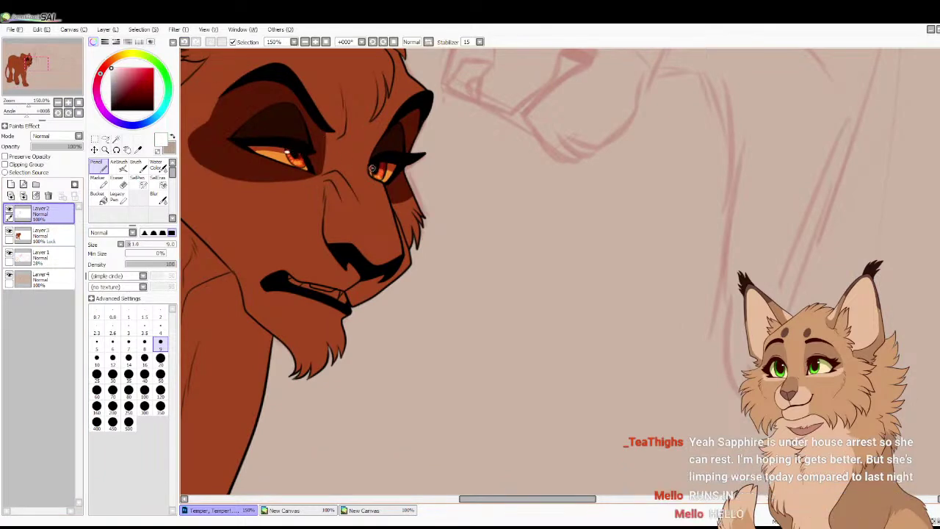
key("Home")
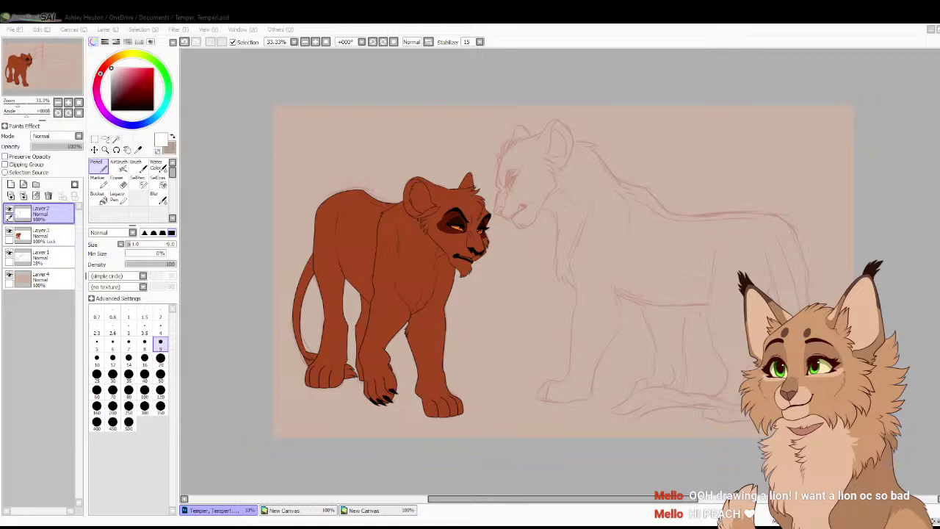
key("alt+Tab")
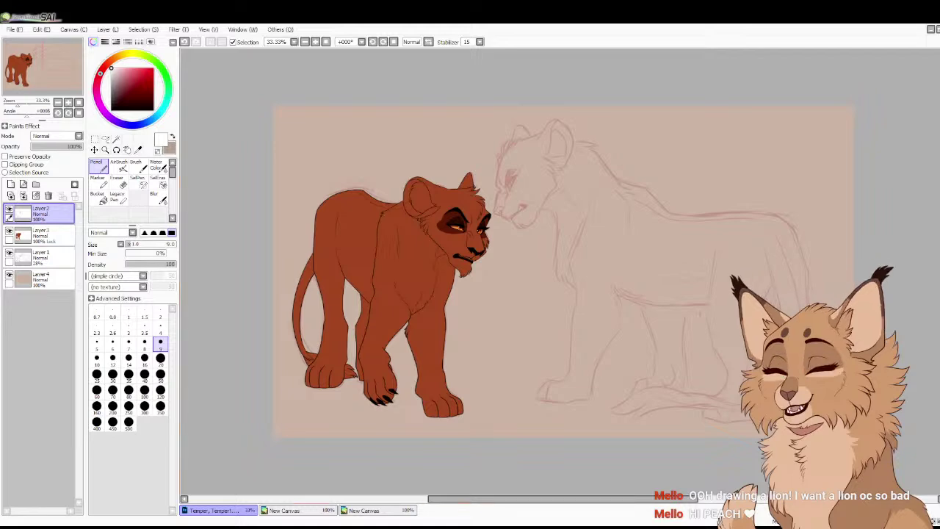
Sample the light orange from the reference lion's muzzle and return to the drawing
scroll(560, 273, "up", 3)
left_click_drag(559, 273, 596, 272)
key("ctrl+Tab")
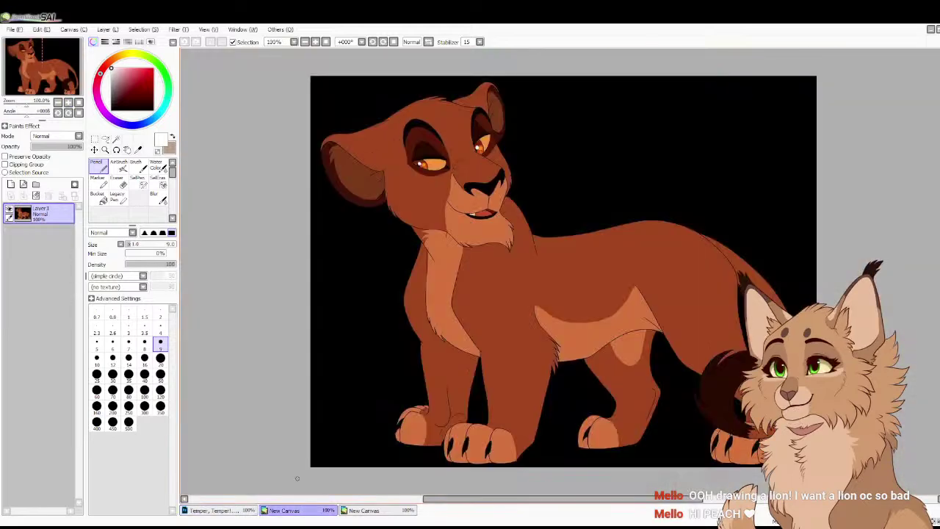
right_click(470, 200)
left_click(218, 510)
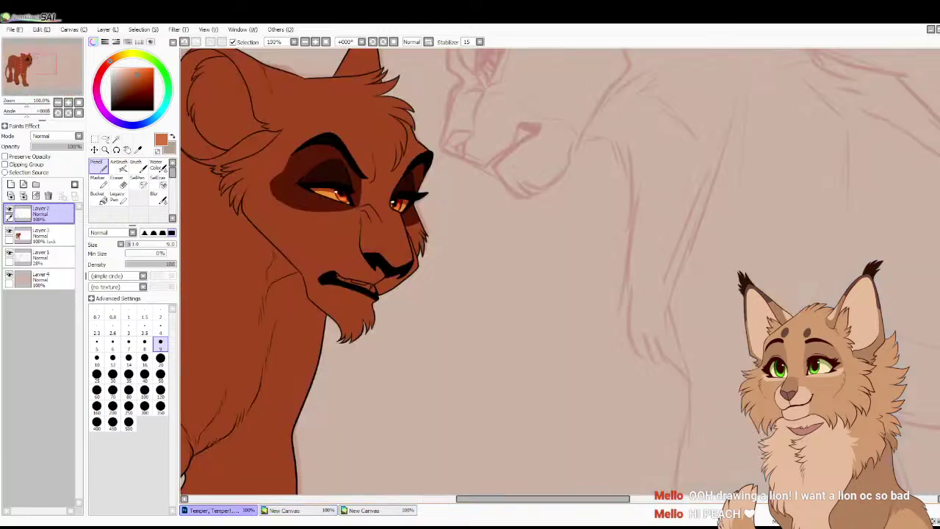
scroll(293, 190, "up", 2)
left_click_drag(354, 190, 277, 270)
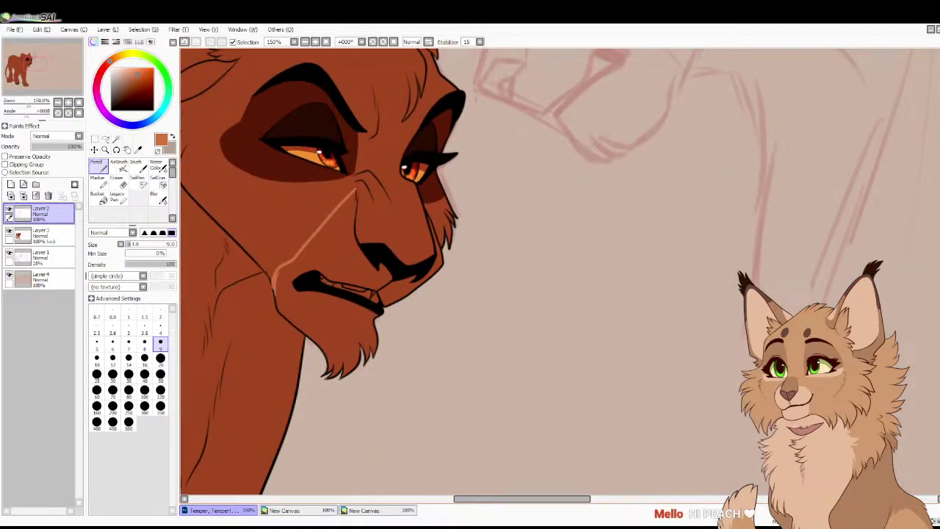
key("ctrl+z")
Outline the muzzle and chin marking on Layer3 in the sampled light orange, using the Pencil at size 9
left_click(40, 235)
left_click_drag(355, 190, 270, 287)
key("ctrl+z")
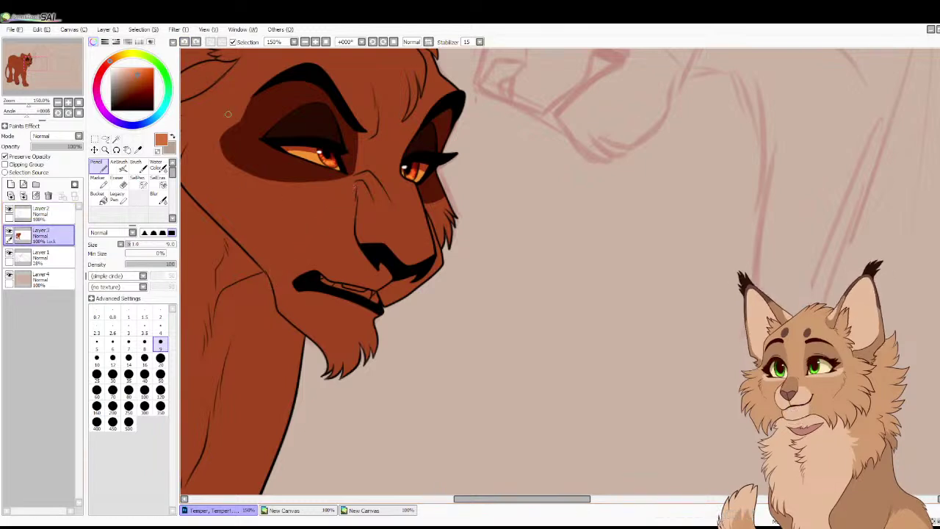
mouse_move(350, 191)
left_mouse_down()
mouse_move(271, 281)
mouse_move(300, 254)
mouse_move(270, 271)
mouse_move(283, 266)
mouse_move(274, 282)
mouse_move(280, 306)
mouse_move(332, 362)
left_mouse_up()
left_click(285, 321, "alt")
left_click(310, 334, "alt")
left_click_drag(337, 348, 344, 372)
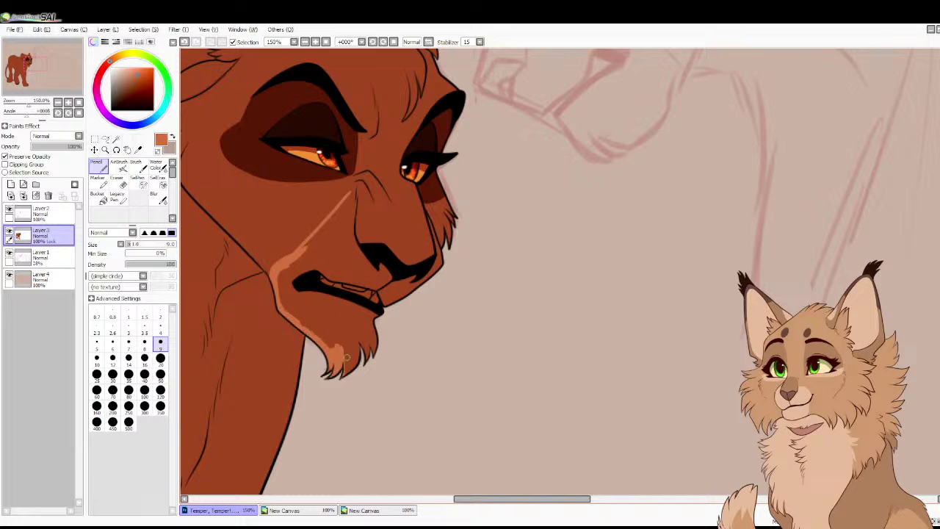
mouse_move(354, 191)
left_mouse_down()
mouse_move(354, 245)
mouse_move(373, 273)
mouse_move(410, 280)
mouse_move(433, 269)
left_mouse_up()
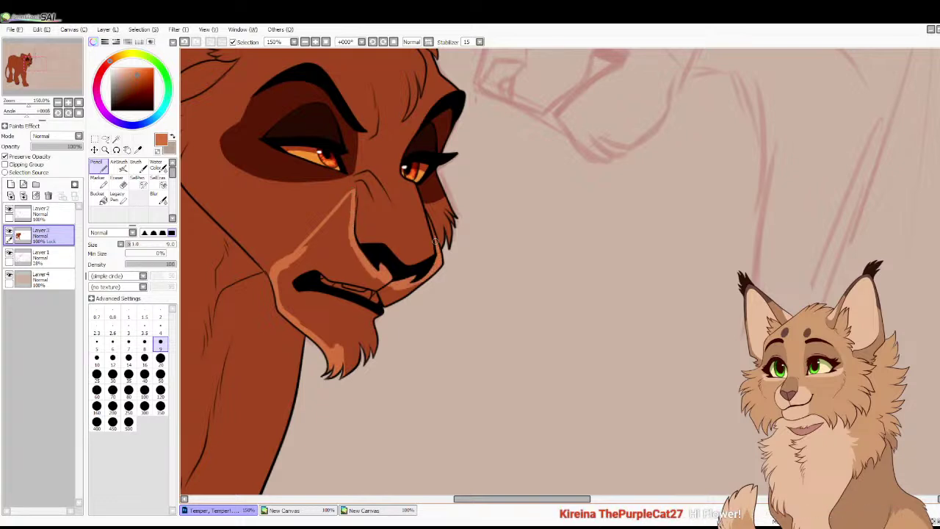
mouse_move(430, 274)
left_mouse_down()
mouse_move(386, 314)
mouse_move(367, 361)
mouse_move(361, 349)
mouse_move(381, 307)
mouse_move(347, 344)
mouse_move(387, 284)
mouse_move(342, 356)
mouse_move(376, 275)
mouse_move(326, 341)
left_mouse_up()
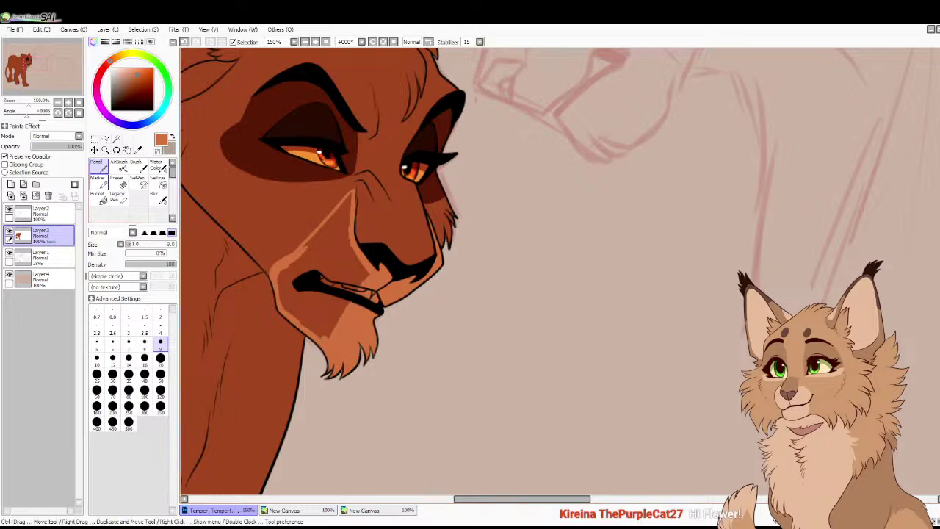
Fill the outlined muzzle marking with light orange using the Bucket, and switch back to the Pencil
left_click(97, 196)
left_click(323, 257)
left_click(97, 166)
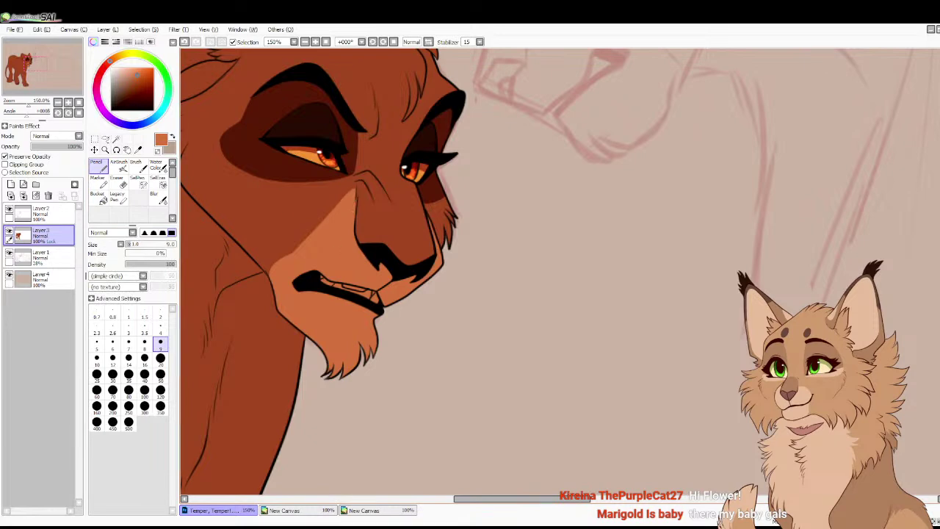
left_click(79, 102)
left_click(69, 102)
left_click_drag(441, 279, 456, 299)
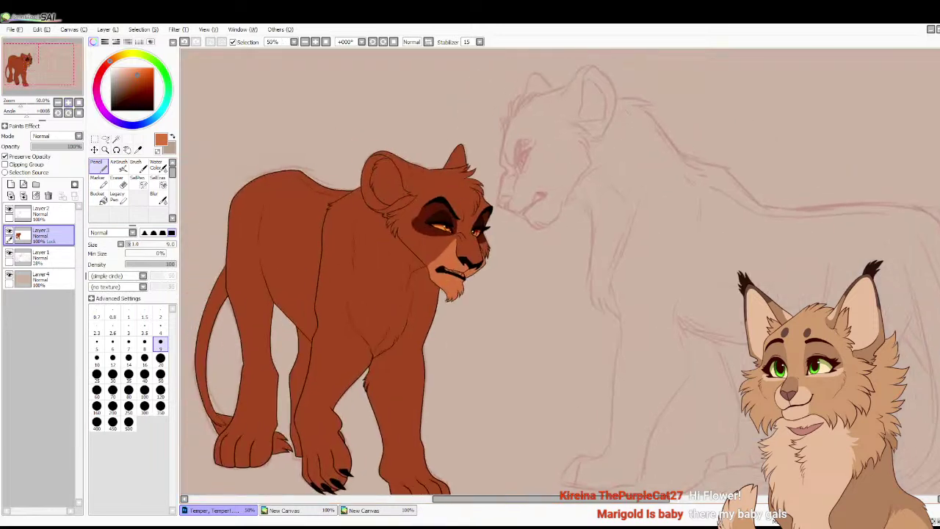
Sample the brown from the reference lion's inner ear and return to the drawing
key("ctrl+plus")
key("ctrl+plus")
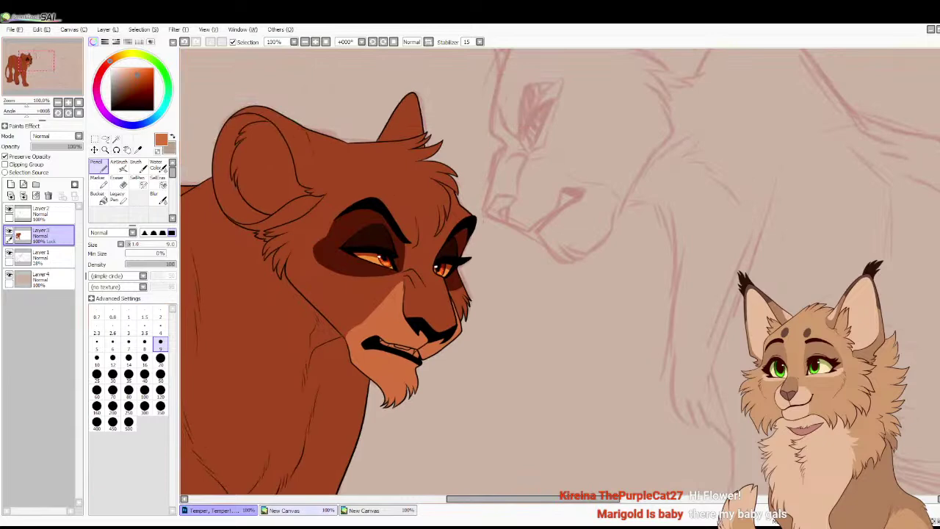
key("ctrl+Tab")
right_click(354, 172)
key("ctrl+Tab")
Paint the inside of the lion's near ear brown, edging it at size 9 and filling it with the Pencil at size 20
key("ctrl+plus")
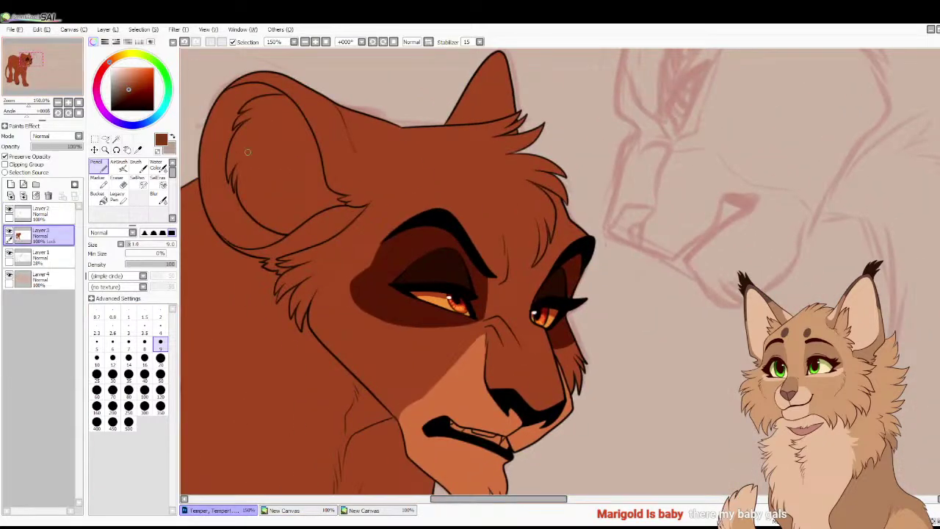
mouse_move(243, 150)
left_mouse_down()
mouse_move(226, 176)
mouse_move(229, 198)
left_mouse_up()
left_click(160, 358)
mouse_move(252, 168)
left_mouse_down()
mouse_move(271, 223)
mouse_move(285, 228)
mouse_move(346, 203)
mouse_move(321, 202)
mouse_move(310, 140)
mouse_move(316, 158)
mouse_move(289, 105)
mouse_move(302, 127)
mouse_move(274, 96)
mouse_move(257, 97)
mouse_move(259, 180)
mouse_move(269, 193)
mouse_move(277, 169)
mouse_move(304, 170)
left_mouse_up()
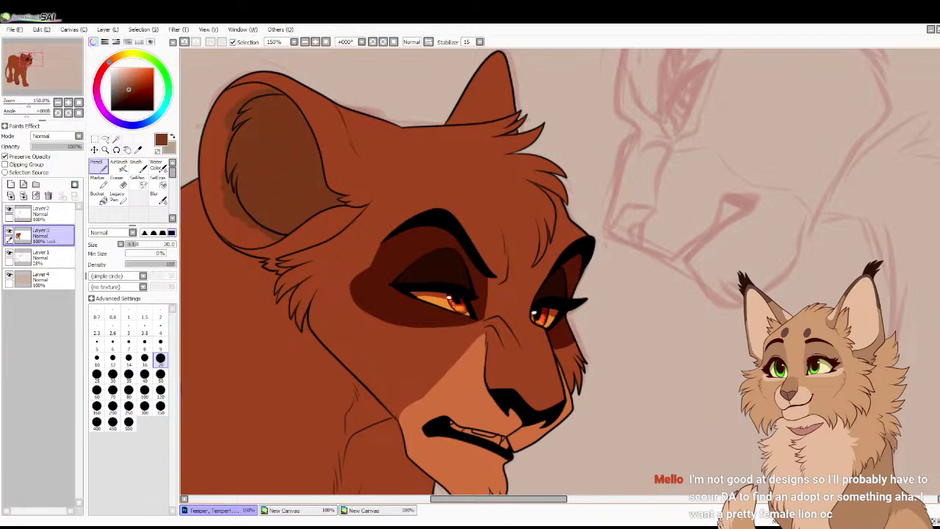
left_click(79, 102)
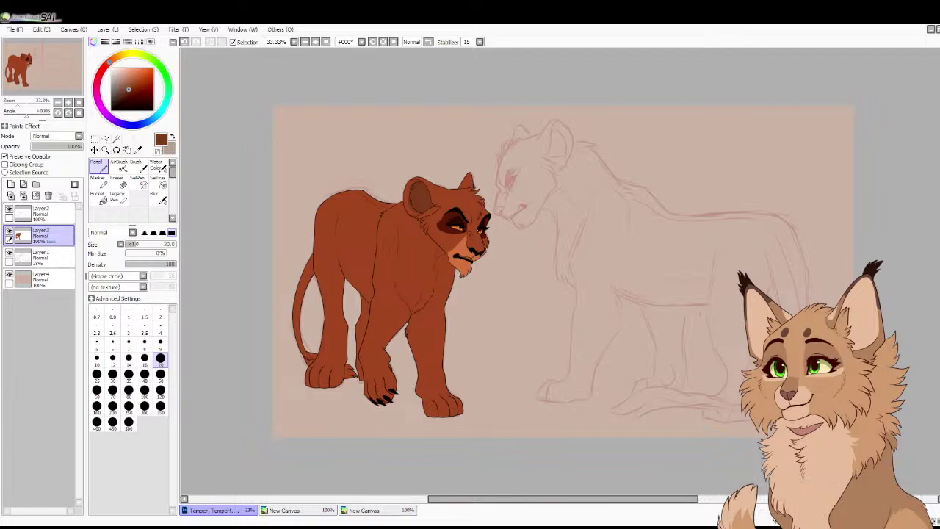
Compare the ear with the reference lion and sample the dark maroon from the reference ear's rim
left_click(284, 509)
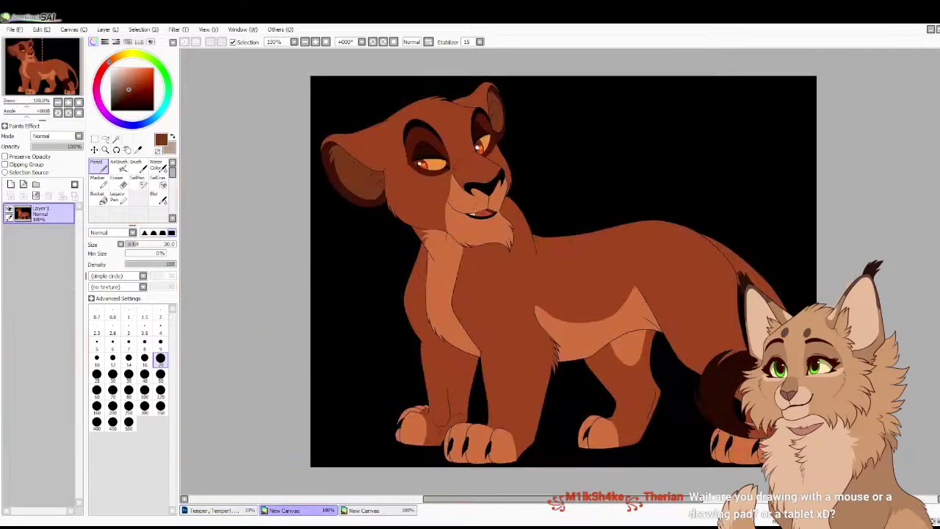
left_click(218, 510)
left_click(68, 102)
left_click(68, 102)
left_click(68, 102)
left_click(30, 58)
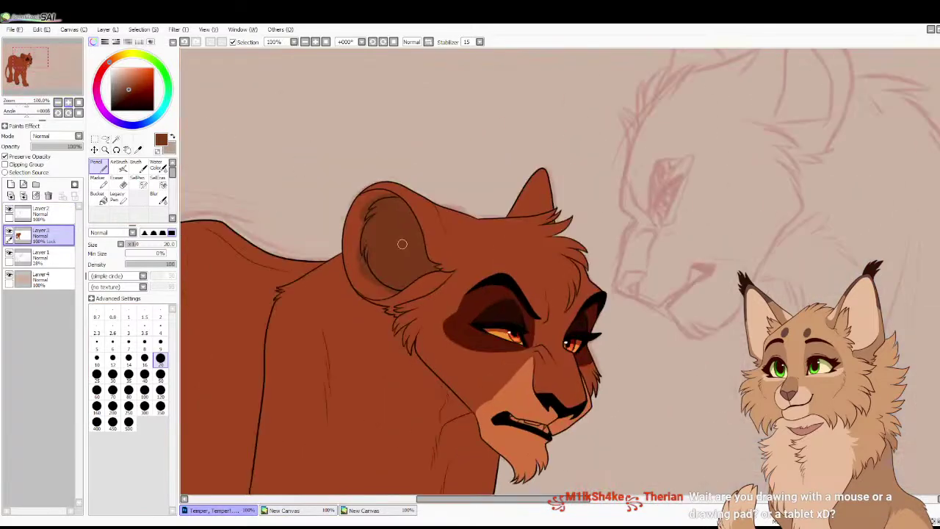
left_click(297, 510)
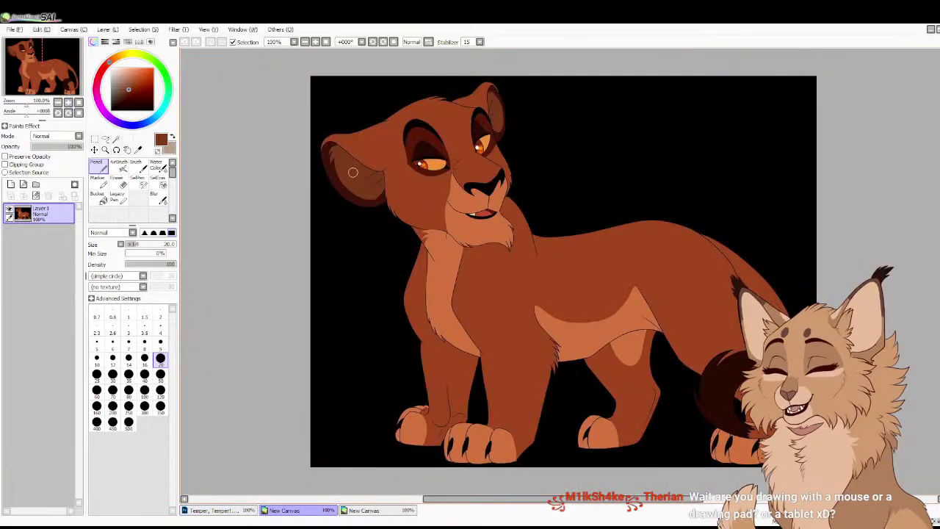
key("ctrl+Tab")
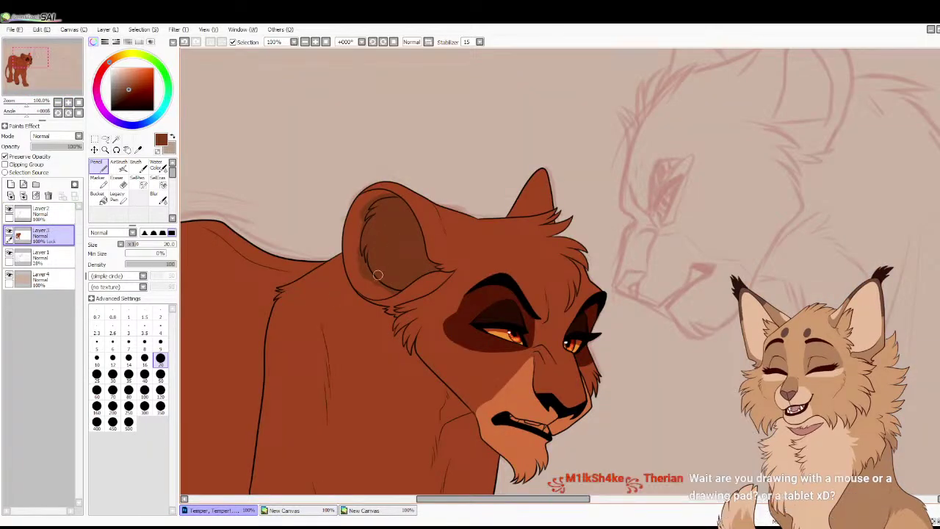
scroll(308, 441, "up", 2)
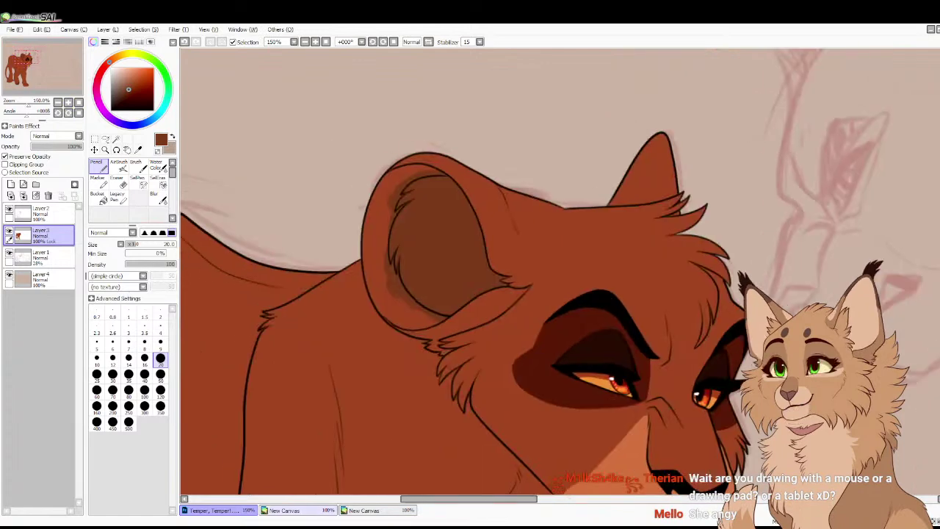
key("ctrl+Tab")
key("ctrl+Tab")
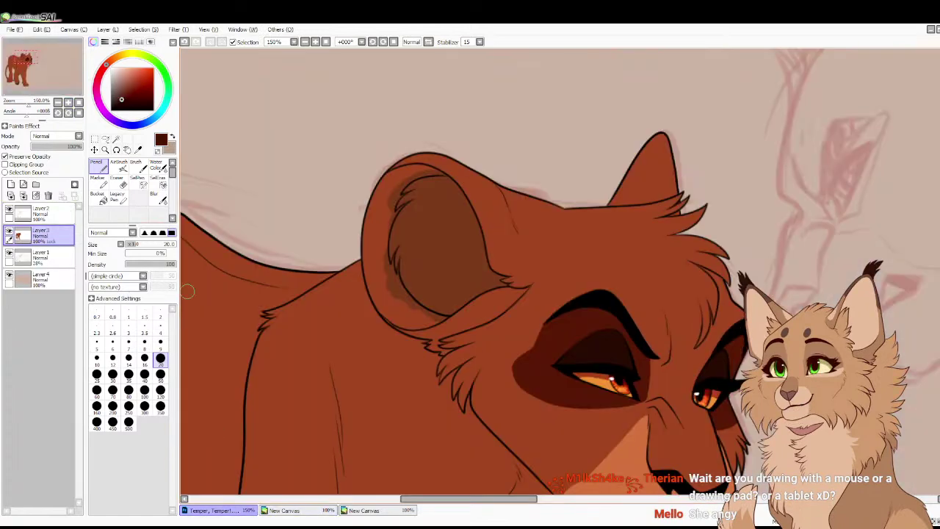
Paint the rim of the lion's near ear dark maroon around the brown inner area, using the Pencil at size 9
left_click(160, 341)
scroll(197, 158, "up", 1)
mouse_move(368, 141)
left_mouse_down()
mouse_move(411, 146)
mouse_move(357, 132)
mouse_move(371, 132)
mouse_move(323, 151)
mouse_move(366, 132)
mouse_move(357, 147)
mouse_move(388, 138)
mouse_move(338, 145)
mouse_move(370, 143)
mouse_move(343, 168)
mouse_move(353, 150)
mouse_move(327, 191)
mouse_move(312, 198)
mouse_move(305, 188)
mouse_move(352, 168)
mouse_move(335, 201)
mouse_move(358, 177)
mouse_move(333, 207)
mouse_move(339, 195)
mouse_move(326, 242)
mouse_move(328, 223)
mouse_move(333, 275)
mouse_move(329, 181)
mouse_move(324, 248)
mouse_move(316, 202)
mouse_move(317, 281)
mouse_move(312, 196)
mouse_move(309, 265)
mouse_move(302, 214)
mouse_move(301, 271)
mouse_move(300, 222)
mouse_move(311, 310)
mouse_move(303, 276)
mouse_move(335, 335)
mouse_move(311, 309)
mouse_move(335, 335)
mouse_move(386, 344)
mouse_move(408, 331)
mouse_move(363, 313)
mouse_move(348, 285)
mouse_move(377, 321)
mouse_move(346, 290)
mouse_move(341, 241)
mouse_move(346, 293)
mouse_move(393, 338)
mouse_move(320, 308)
mouse_move(364, 330)
mouse_move(327, 276)
left_mouse_up()
right_click(336, 233)
right_click(319, 254)
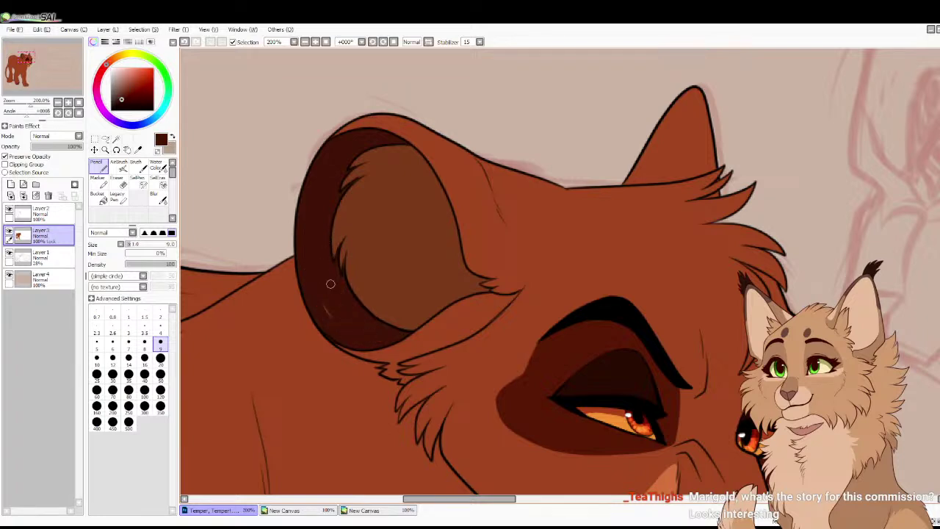
left_click(78, 102)
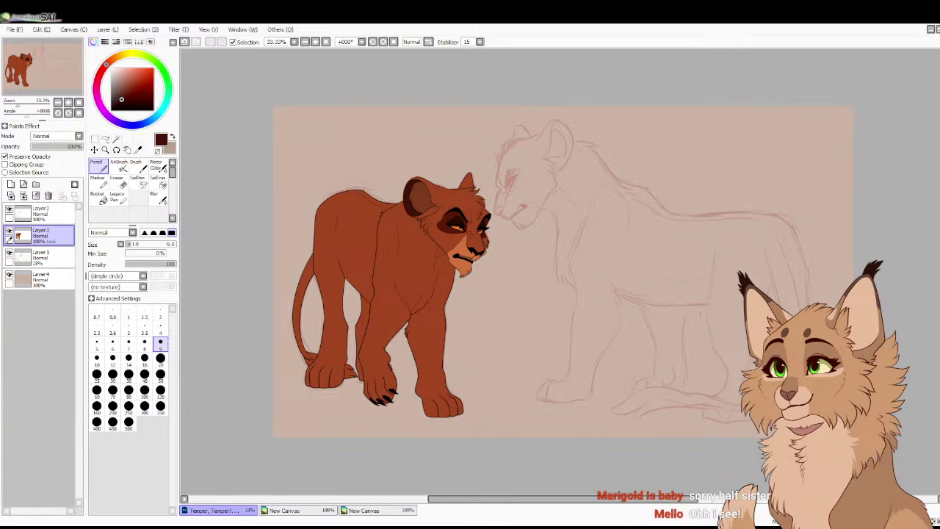
Paint the lion's teeth off-white with the Pencil, and pick up the muzzle's light orange
scroll(455, 234, "up", 4)
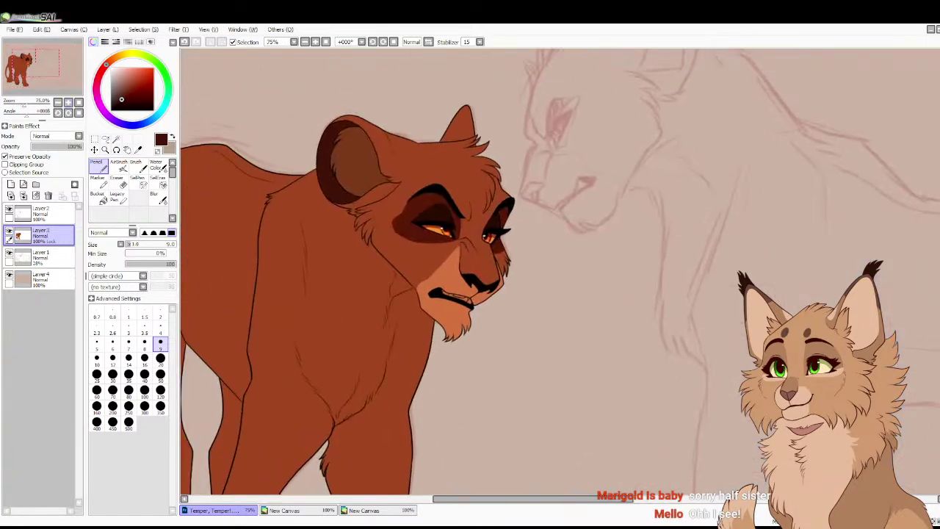
scroll(560, 272, "up", 2)
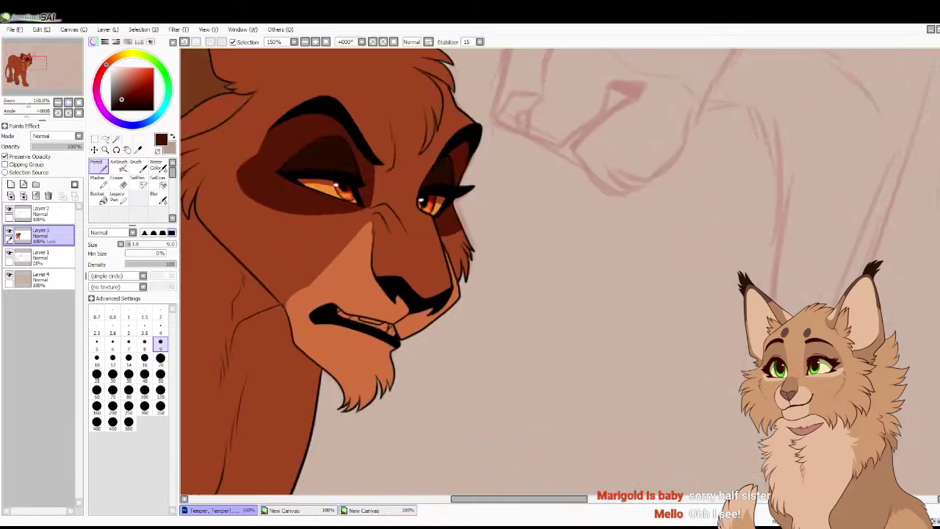
left_click(111, 67)
left_click(114, 58)
left_click(116, 68)
left_click_drag(321, 279, 376, 300)
right_click(339, 271)
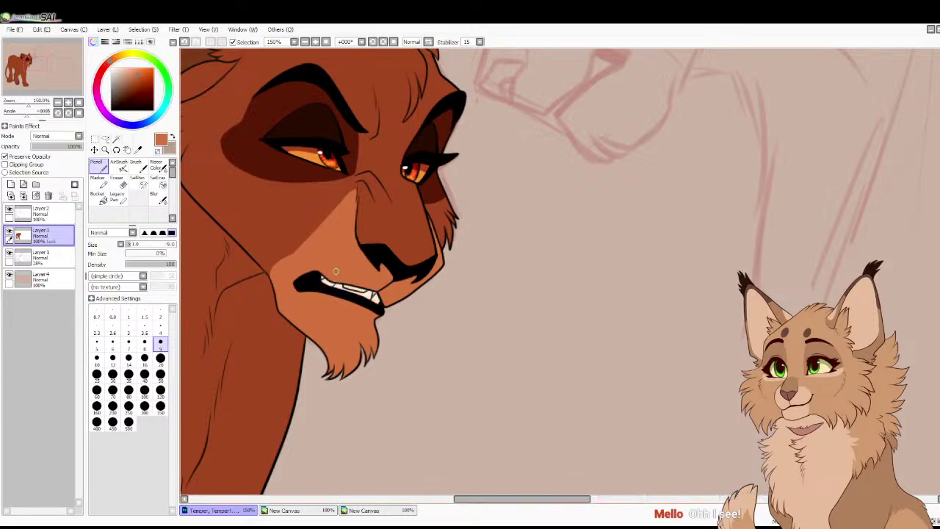
Paint the inside of the mouth between the teeth a muted red and save the drawing
left_click(120, 75)
left_click(106, 65)
left_click(126, 84)
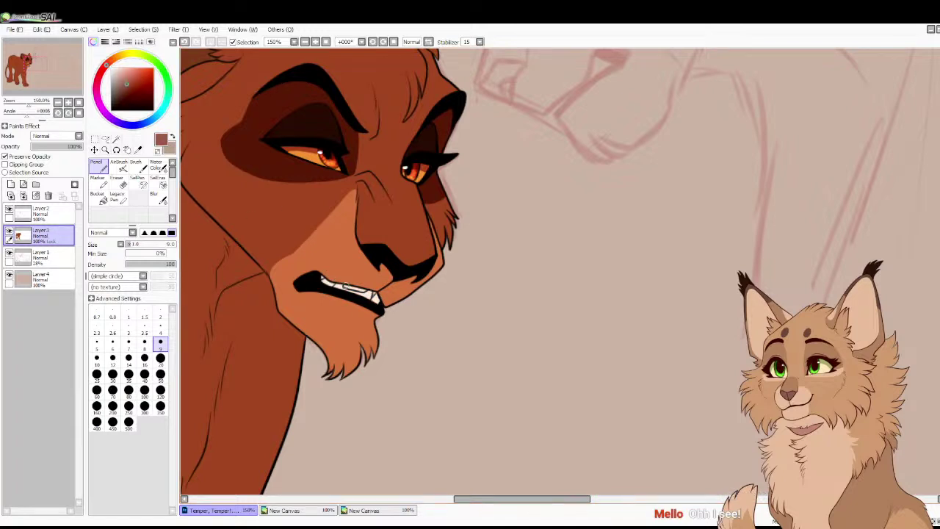
left_click_drag(345, 289, 358, 289)
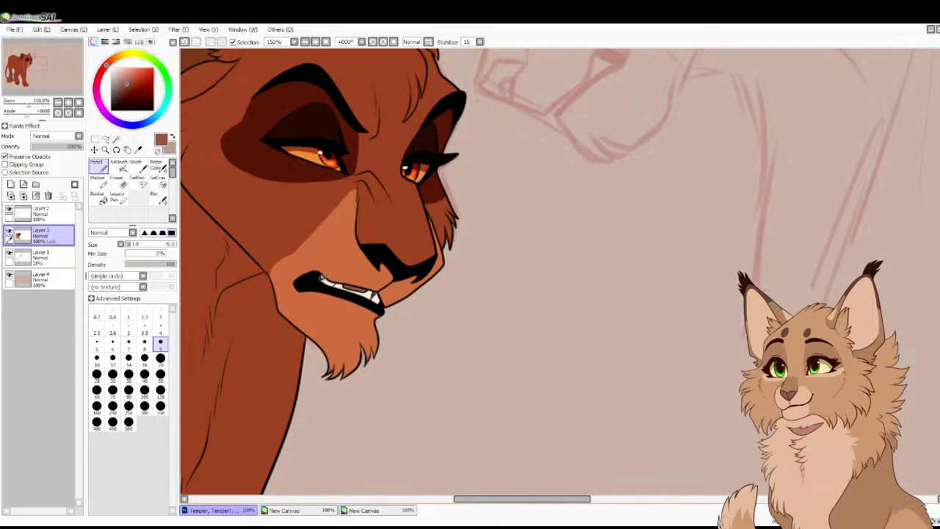
left_click(79, 102)
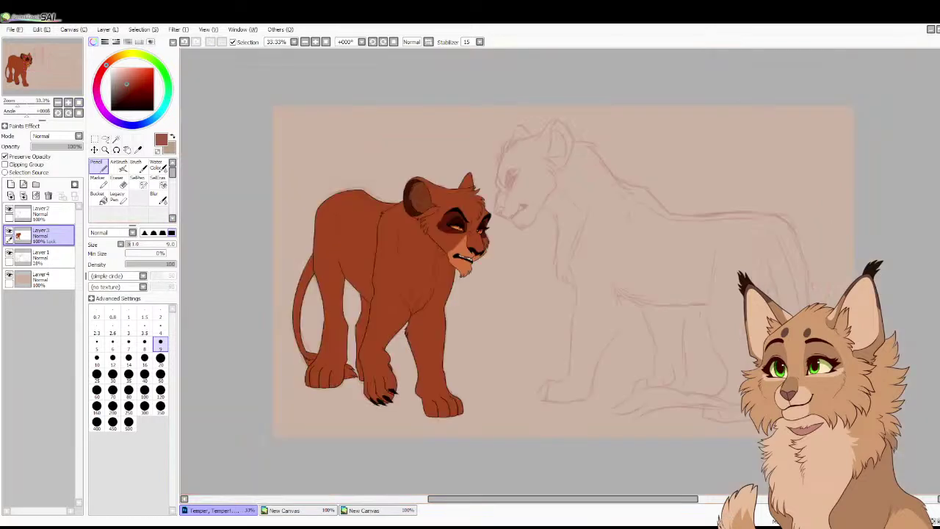
key("ctrl+s")
Outline four pointed claws on the foremost paw in black on a new layer above Layer2, using the Brush at size 5 and density 100
left_click(44, 213)
left_click(111, 109)
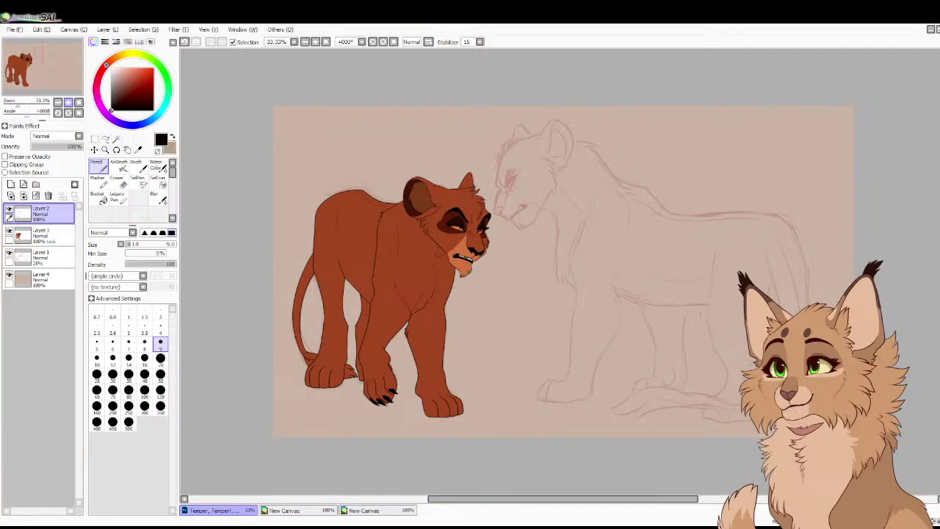
left_click(68, 102)
left_click(68, 102)
left_click(69, 102)
left_click_drag(42, 69, 34, 84)
left_click(138, 166)
left_click(69, 102)
left_click(34, 81)
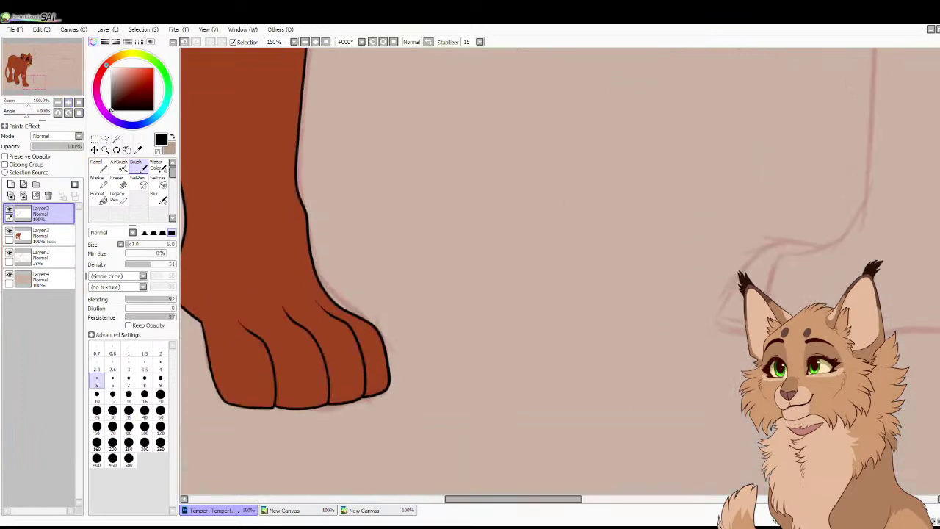
scroll(236, 268, "down", 2)
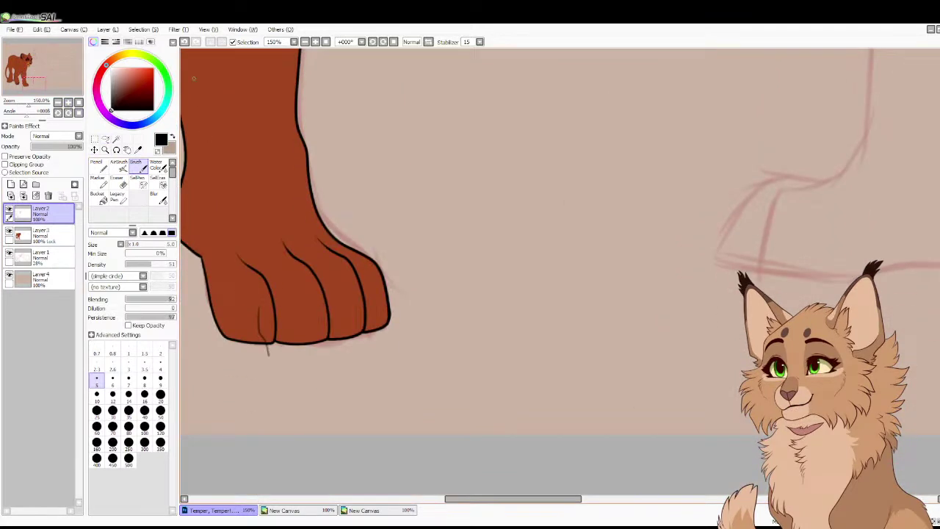
left_click(11, 184)
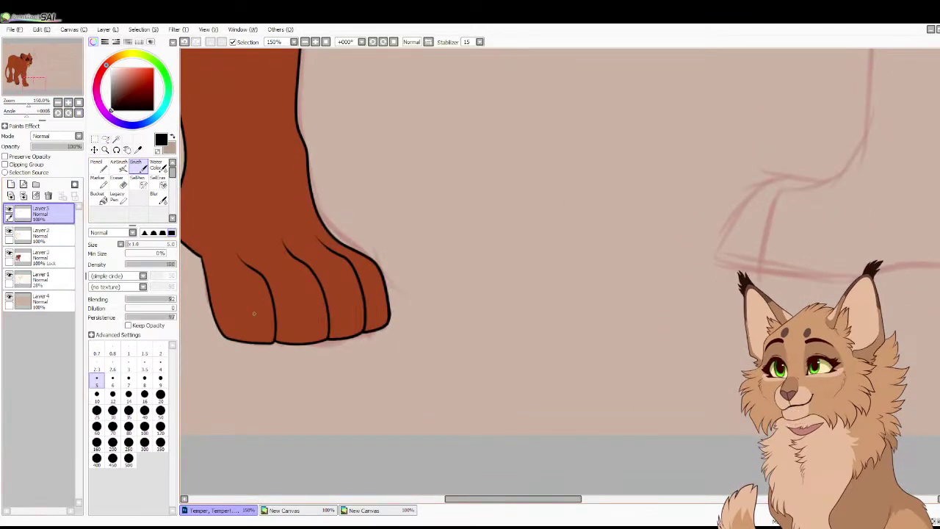
mouse_move(266, 357)
left_mouse_down()
mouse_move(263, 306)
mouse_move(264, 317)
mouse_move(301, 320)
mouse_move(313, 350)
mouse_move(318, 316)
mouse_move(300, 303)
left_mouse_up()
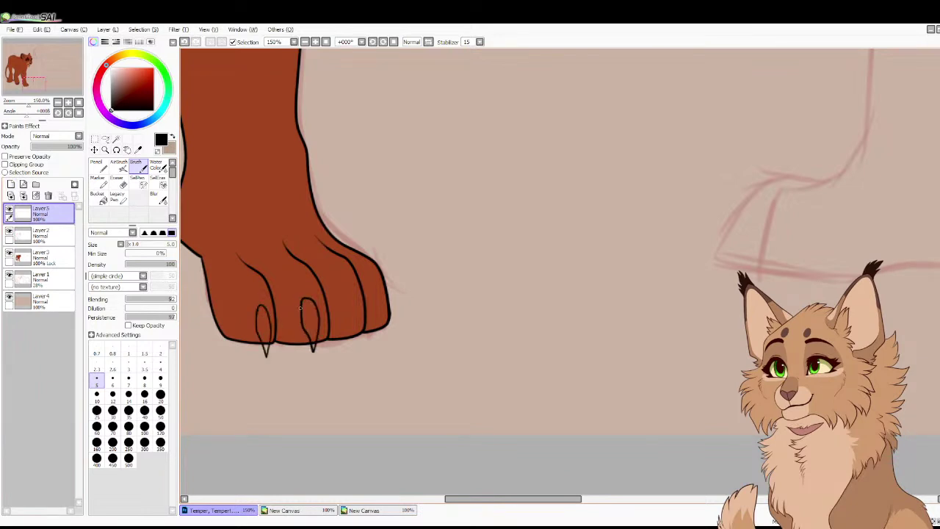
mouse_move(334, 329)
left_mouse_down()
mouse_move(342, 295)
mouse_move(344, 340)
mouse_move(351, 305)
mouse_move(339, 292)
mouse_move(336, 304)
mouse_move(366, 307)
mouse_move(376, 338)
mouse_move(370, 286)
left_mouse_up()
key("ctrl+z")
Fill the four outlined claws black with the Bucket and merge their layer down into Layer2
left_click(97, 198)
left_click(263, 323)
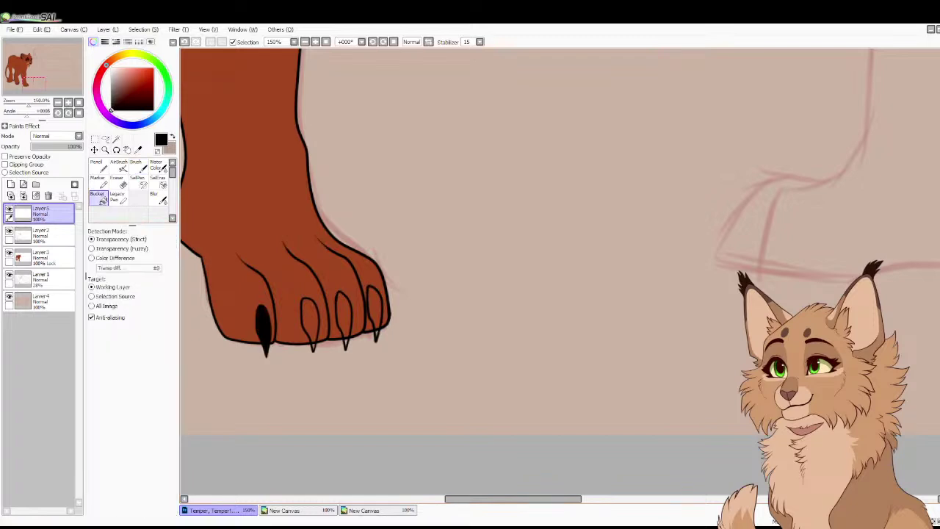
left_click(310, 317)
left_click(342, 314)
left_click(374, 306)
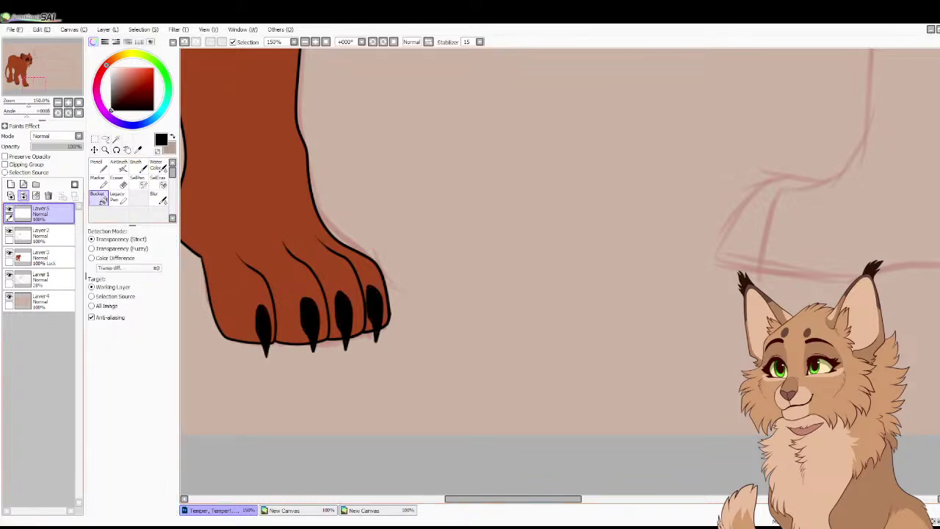
left_click(23, 196)
left_click(137, 166)
left_click(79, 102)
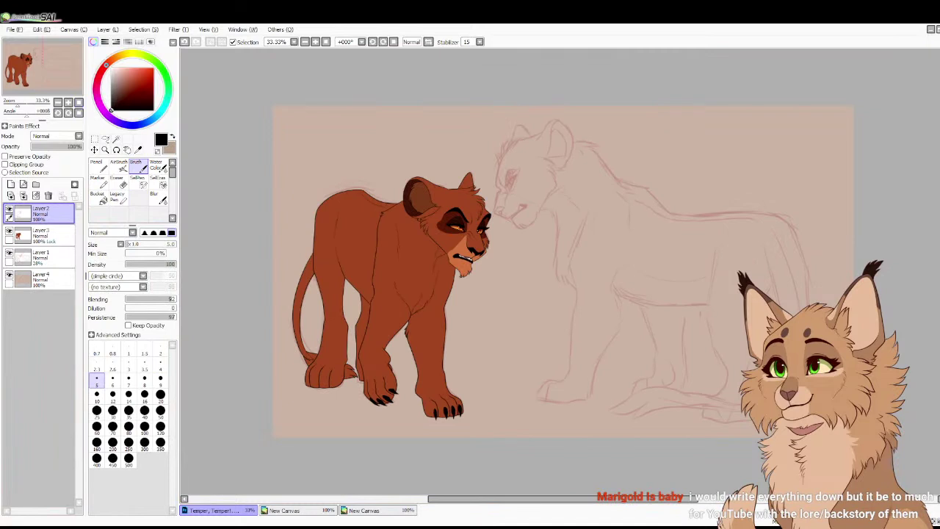
left_click(41, 233, "ctrl")
left_click(9, 232)
left_click(9, 232)
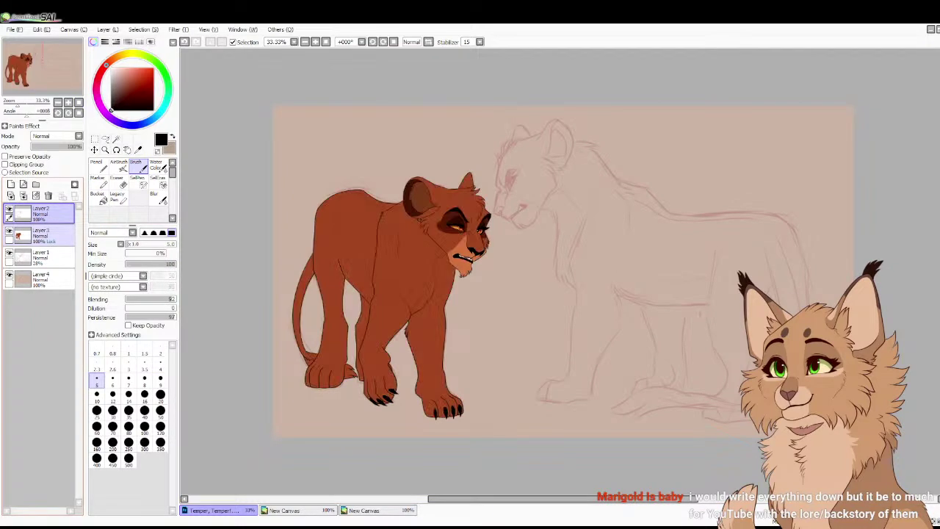
left_click(8, 254)
left_click(9, 254)
left_click(40, 211)
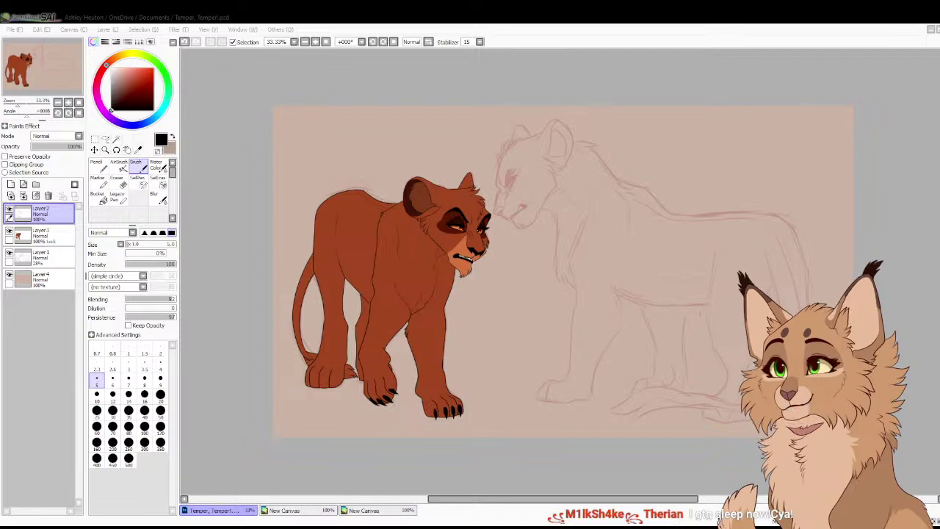
Pick up the muzzle's light orange for painting the chest with the Pencil at size 9
key("space")
right_click(464, 266)
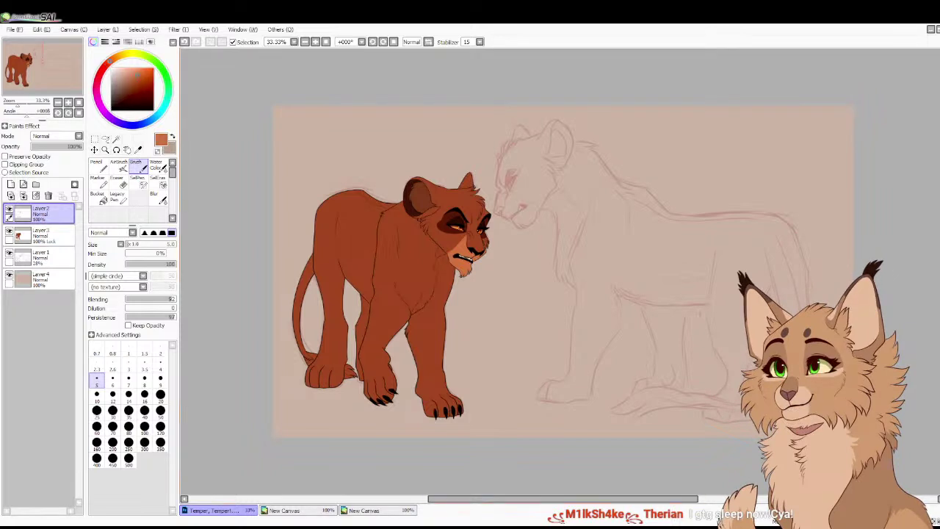
key("n")
scroll(463, 321, "up", 3)
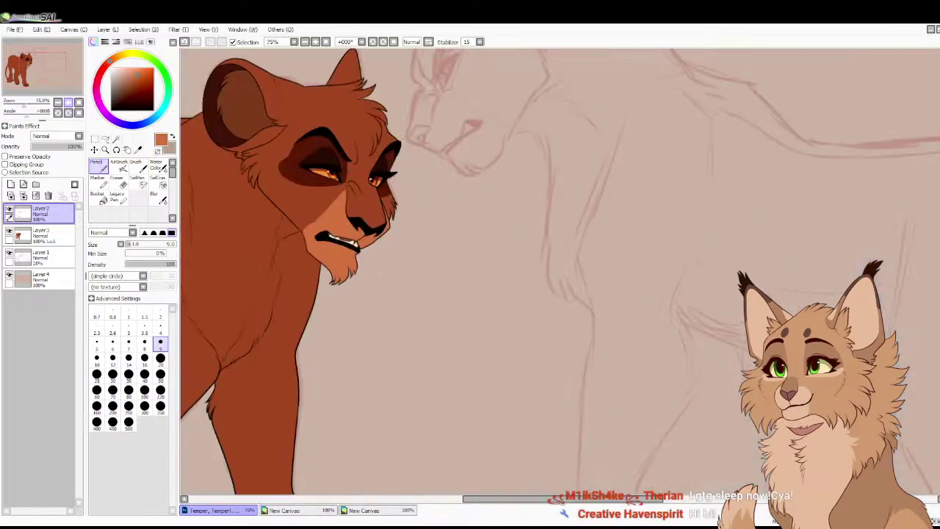
mouse_move(463, 321)
left_mouse_down()
mouse_move(575, 345)
mouse_move(543, 388)
left_mouse_up()
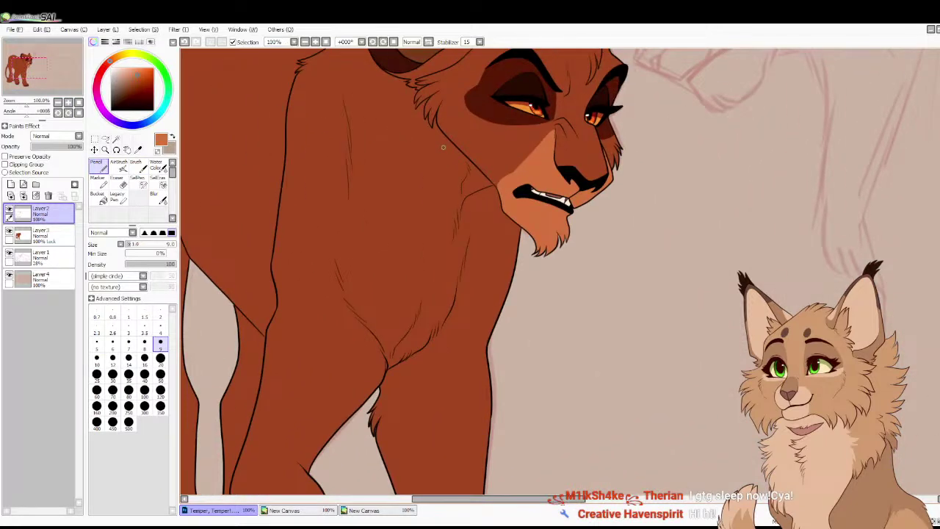
mouse_move(442, 151)
left_mouse_down()
mouse_move(356, 218)
mouse_move(347, 295)
left_mouse_up()
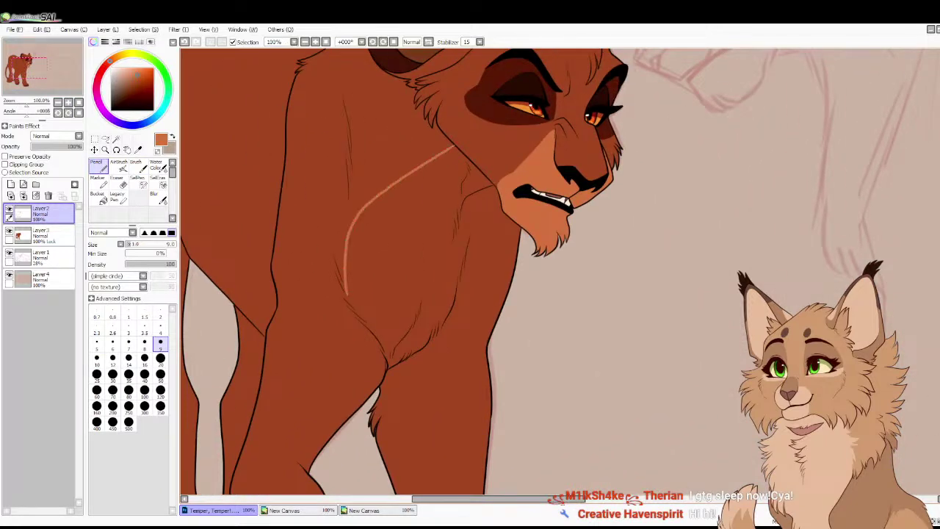
scroll(559, 272, "up", 1)
left_click_drag(214, 230, 243, 149)
left_click_drag(269, 209, 276, 240)
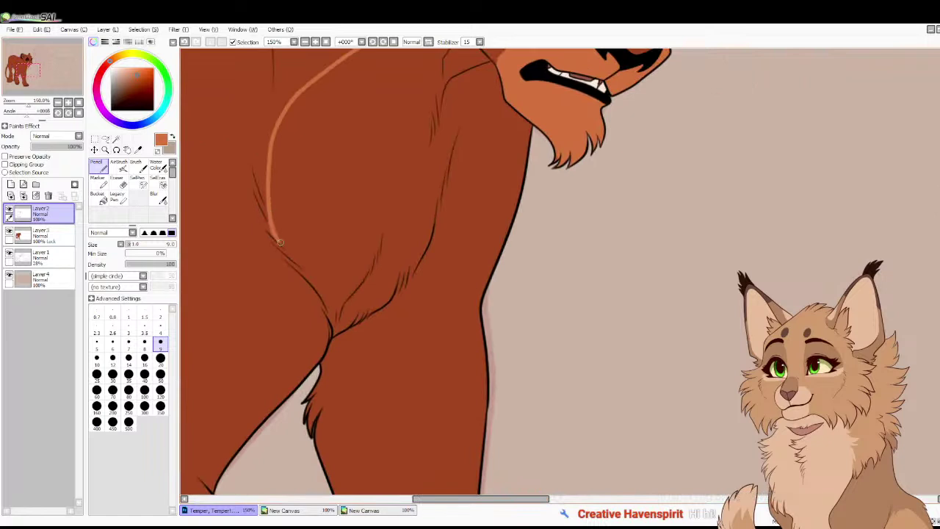
key("ctrl+z")
key("ctrl+z")
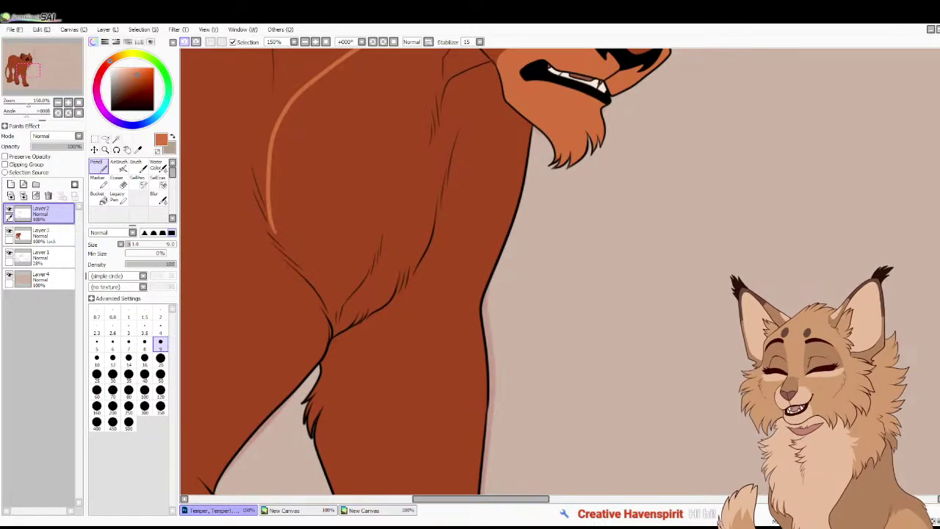
key("ctrl+z")
Outline a light orange chest patch from the jaw down to the chest's point on Layer3, and fill it with the Bucket
left_click_drag(382, 220, 414, 317)
left_click(41, 235)
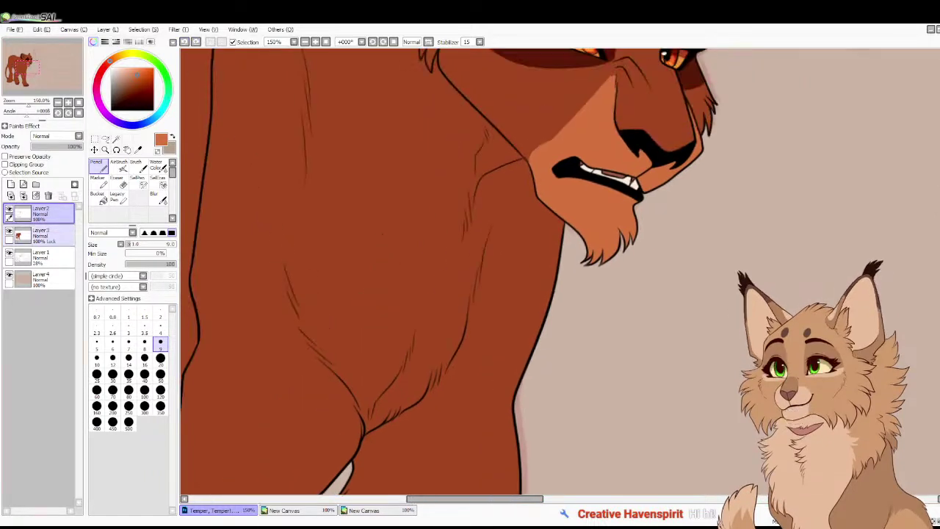
mouse_move(451, 102)
left_mouse_down()
mouse_move(365, 159)
mouse_move(308, 222)
mouse_move(301, 296)
mouse_move(298, 274)
mouse_move(304, 320)
mouse_move(354, 387)
mouse_move(332, 362)
mouse_move(366, 427)
mouse_move(421, 391)
mouse_move(464, 317)
mouse_move(432, 379)
left_mouse_up()
mouse_move(467, 308)
left_mouse_down()
mouse_move(496, 199)
mouse_move(527, 169)
mouse_move(463, 101)
left_mouse_up()
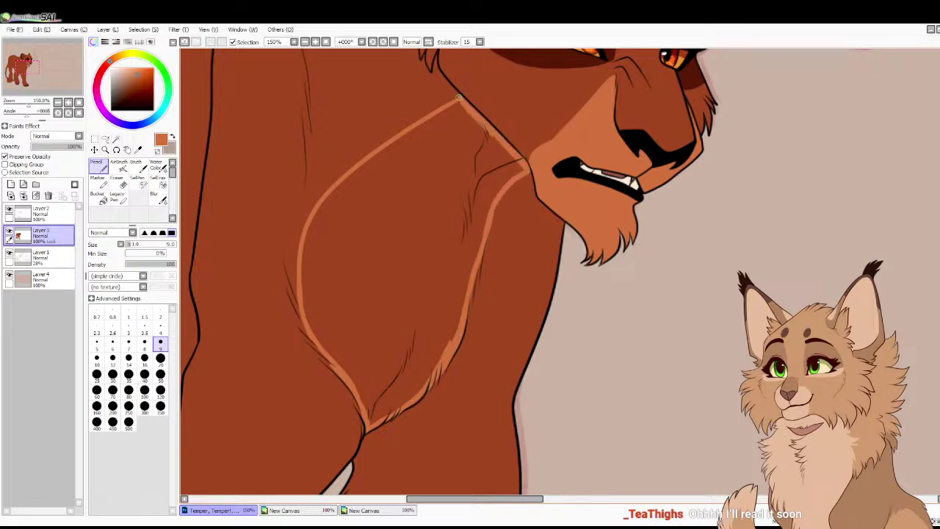
left_click(102, 198)
left_click(367, 220)
Feather the chest patch's upper edge below the cheek with light orange Pencil strokes and save the drawing
left_click(99, 166)
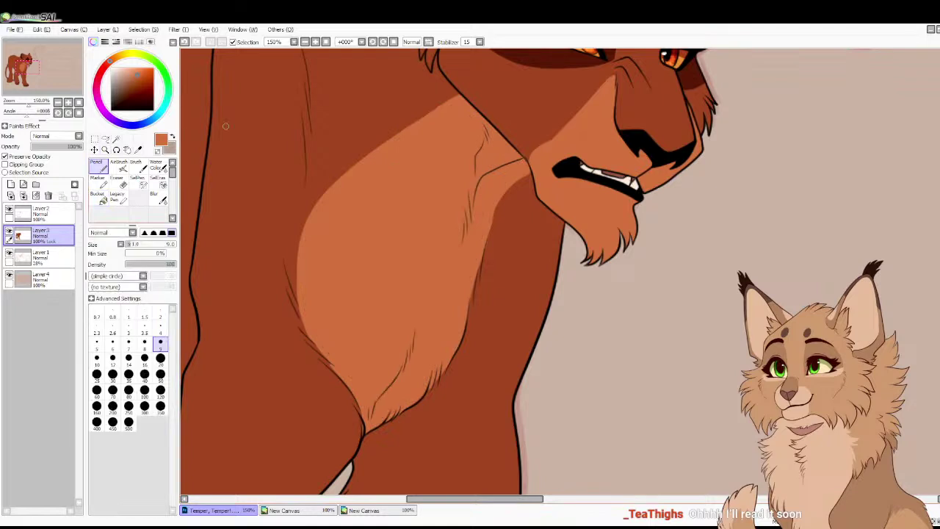
mouse_move(452, 105)
left_mouse_down()
mouse_move(389, 117)
mouse_move(449, 103)
mouse_move(409, 105)
mouse_move(442, 97)
mouse_move(423, 94)
left_mouse_up()
mouse_move(422, 95)
left_mouse_down()
mouse_move(461, 105)
mouse_move(389, 135)
left_mouse_up()
left_click(68, 102)
left_click(79, 102)
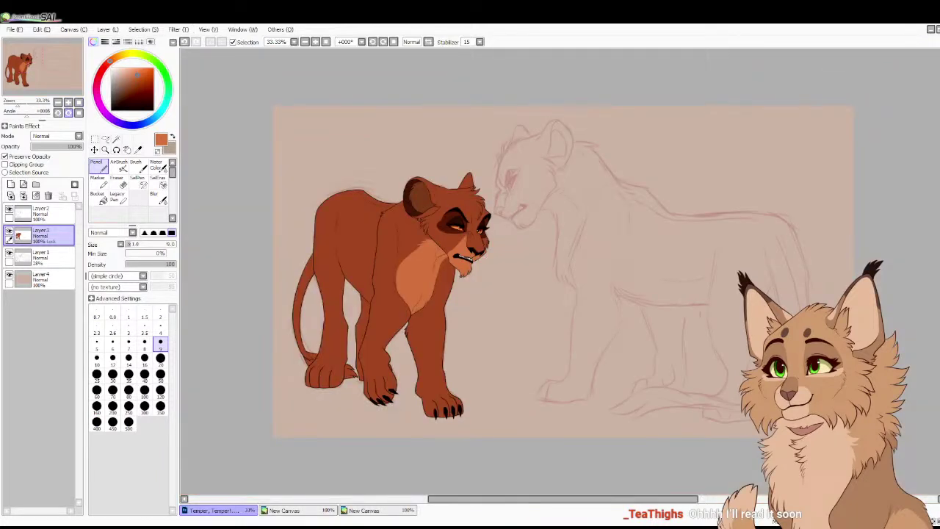
left_click(15, 29)
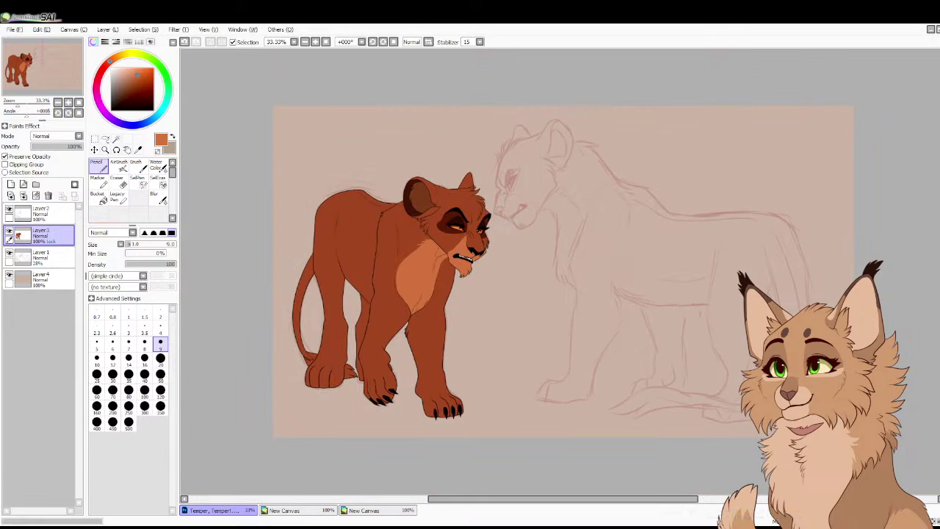
Paint the toes of both front paws and the raised paw's dewclaw light orange with the Pencil at size 16
left_click(68, 102)
left_click_drag(440, 294, 513, 252)
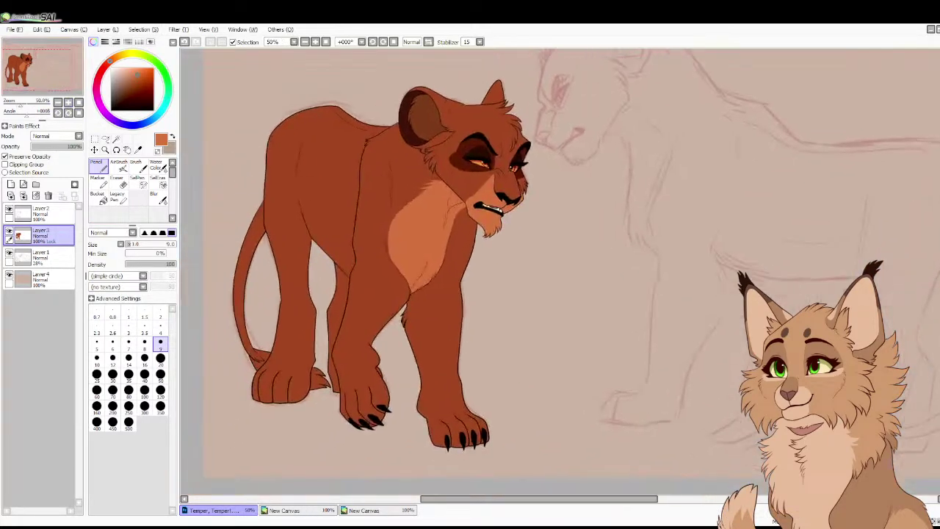
left_click(68, 102)
left_click(69, 102)
left_click(68, 102)
left_click(31, 83)
left_click(145, 359)
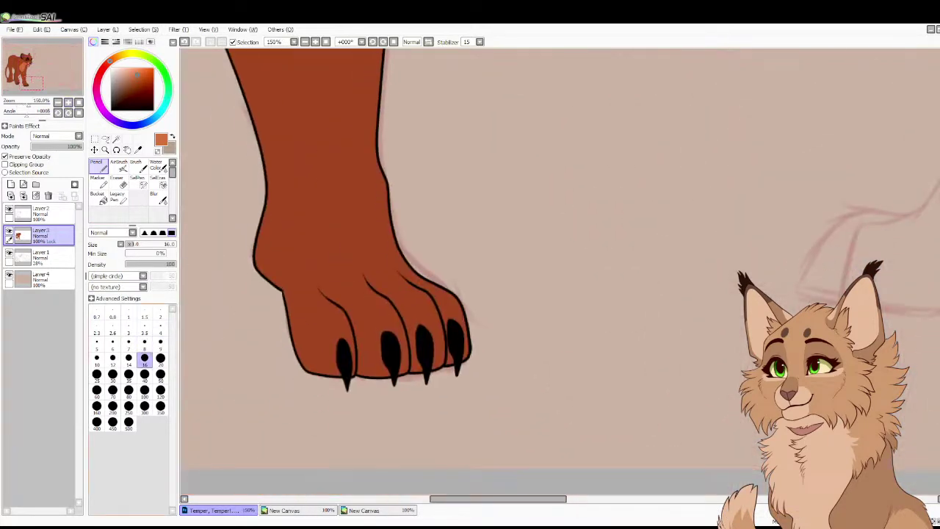
mouse_move(292, 340)
left_mouse_down()
mouse_move(321, 325)
mouse_move(352, 337)
mouse_move(389, 316)
mouse_move(402, 326)
mouse_move(423, 310)
mouse_move(445, 320)
mouse_move(466, 310)
mouse_move(435, 319)
mouse_move(466, 306)
mouse_move(436, 321)
mouse_move(463, 313)
mouse_move(458, 370)
mouse_move(458, 360)
mouse_move(429, 367)
mouse_move(418, 320)
mouse_move(419, 345)
mouse_move(402, 369)
mouse_move(392, 372)
mouse_move(378, 325)
mouse_move(354, 376)
mouse_move(343, 377)
mouse_move(324, 348)
mouse_move(329, 333)
mouse_move(311, 356)
mouse_move(312, 364)
mouse_move(342, 370)
left_mouse_up()
left_click_drag(274, 294, 550, 311)
mouse_move(399, 261)
left_mouse_down()
mouse_move(448, 232)
mouse_move(410, 252)
mouse_move(433, 254)
mouse_move(427, 281)
mouse_move(430, 271)
mouse_move(365, 275)
mouse_move(359, 290)
mouse_move(320, 290)
mouse_move(341, 310)
mouse_move(333, 290)
mouse_move(390, 321)
mouse_move(336, 299)
mouse_move(366, 284)
mouse_move(432, 302)
left_mouse_up()
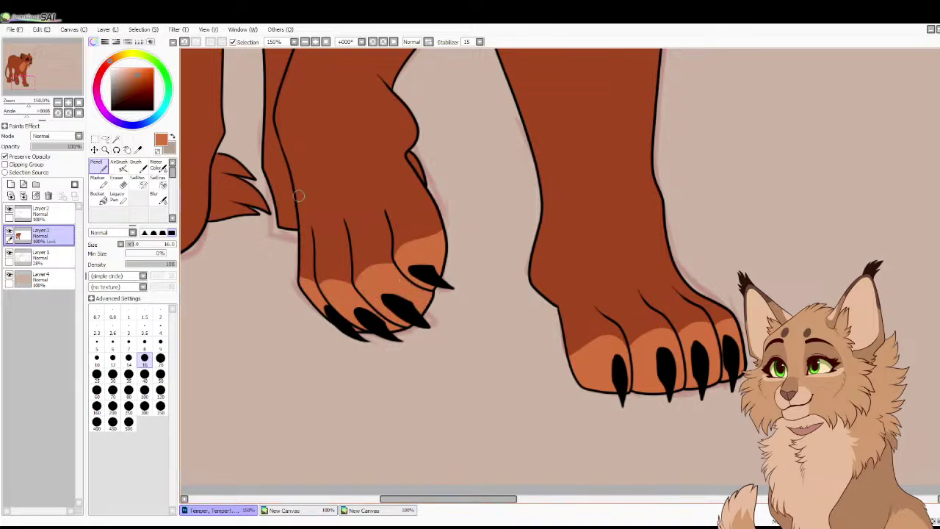
left_click_drag(410, 154, 426, 175)
Paint the toes of the hind paw light orange and save the drawing
left_click_drag(23, 83, 18, 78)
left_click_drag(296, 314, 351, 340)
mouse_move(297, 316)
left_mouse_down()
mouse_move(293, 351)
mouse_move(320, 358)
mouse_move(354, 347)
left_mouse_up()
left_click_drag(19, 78, 17, 79)
mouse_move(336, 304)
left_mouse_down()
mouse_move(311, 288)
mouse_move(295, 305)
mouse_move(276, 284)
mouse_move(249, 302)
mouse_move(237, 288)
mouse_move(250, 329)
mouse_move(227, 302)
mouse_move(233, 310)
mouse_move(260, 302)
mouse_move(275, 345)
mouse_move(283, 297)
mouse_move(298, 298)
mouse_move(317, 348)
mouse_move(323, 303)
left_mouse_up()
left_click(68, 102)
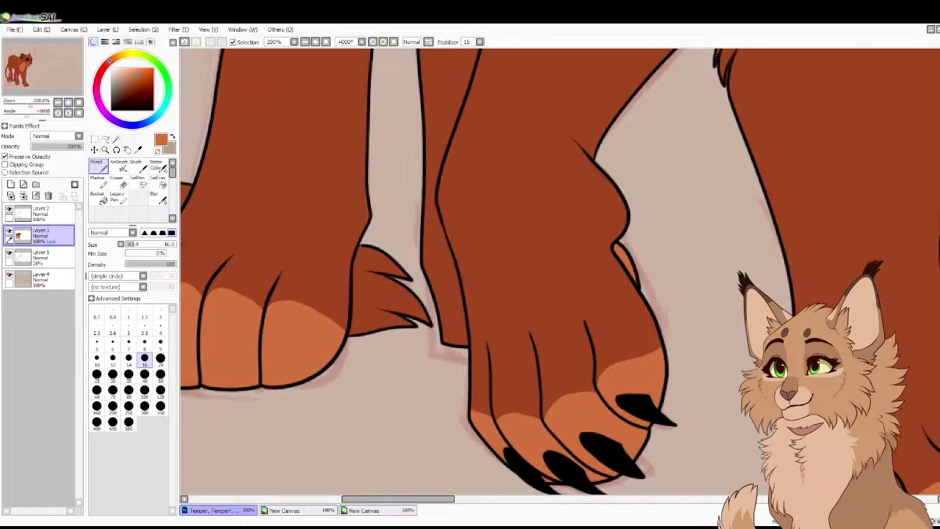
left_click(79, 102)
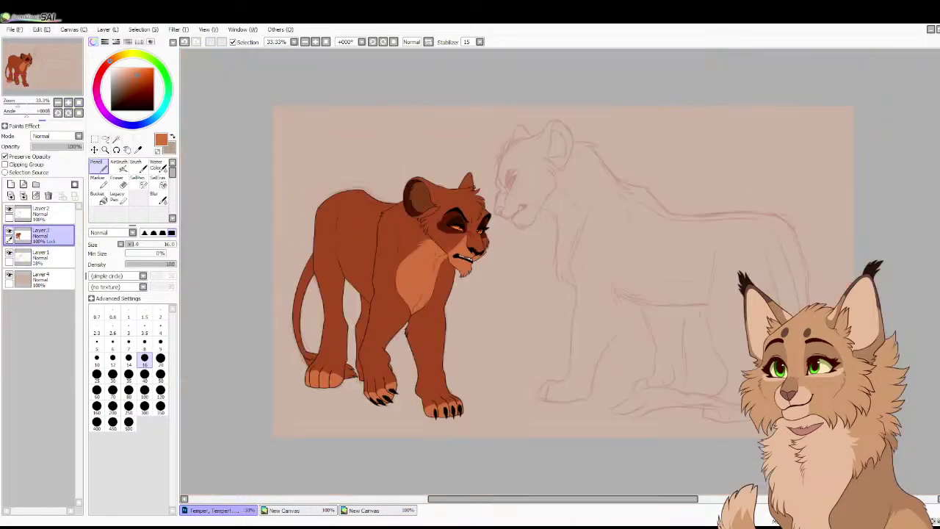
left_click(14, 30)
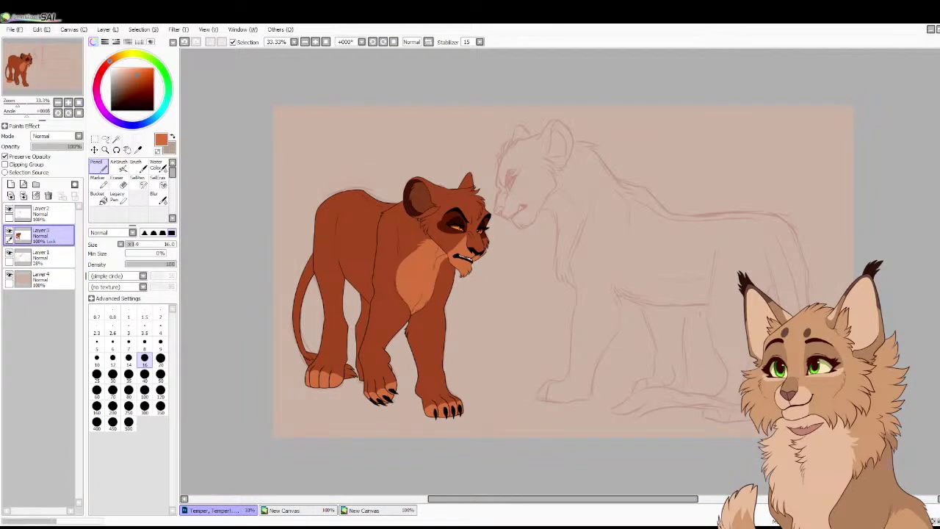
Lower the opacity of the sketch on Layer1 to 17% and make Layer3 the active layer again
left_click(41, 257)
left_click(40, 146)
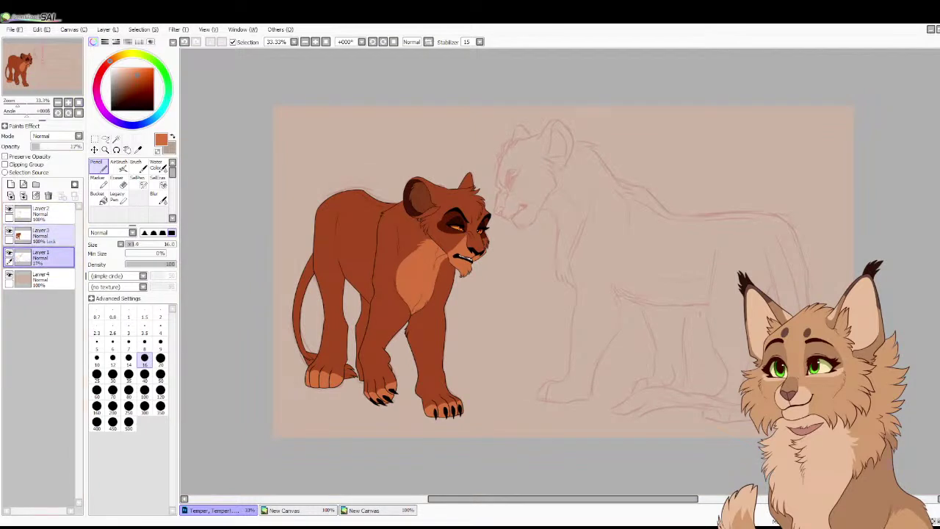
left_click(40, 235)
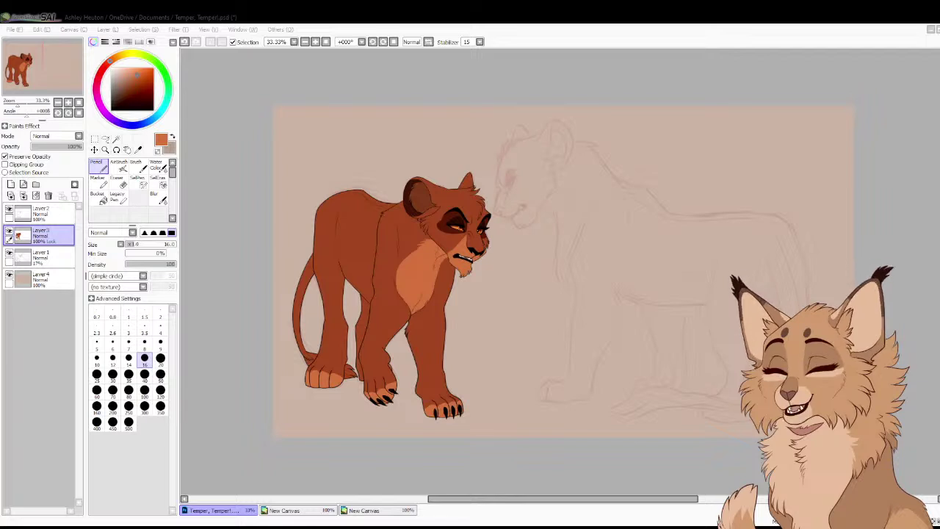
Pick up the body's reddish brown and cut fur notches into the shoulder-side edge of the chest patch
scroll(505, 245, "up", 3)
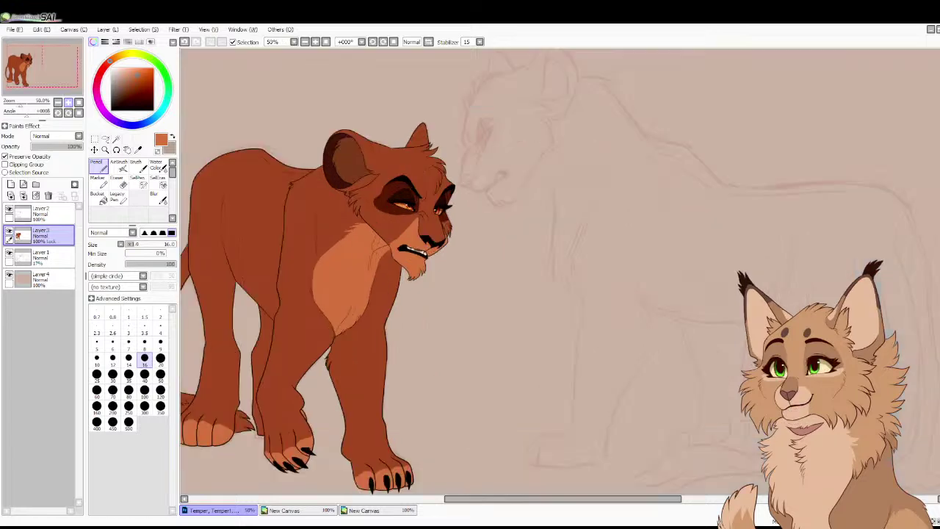
scroll(207, 196, "up", 2)
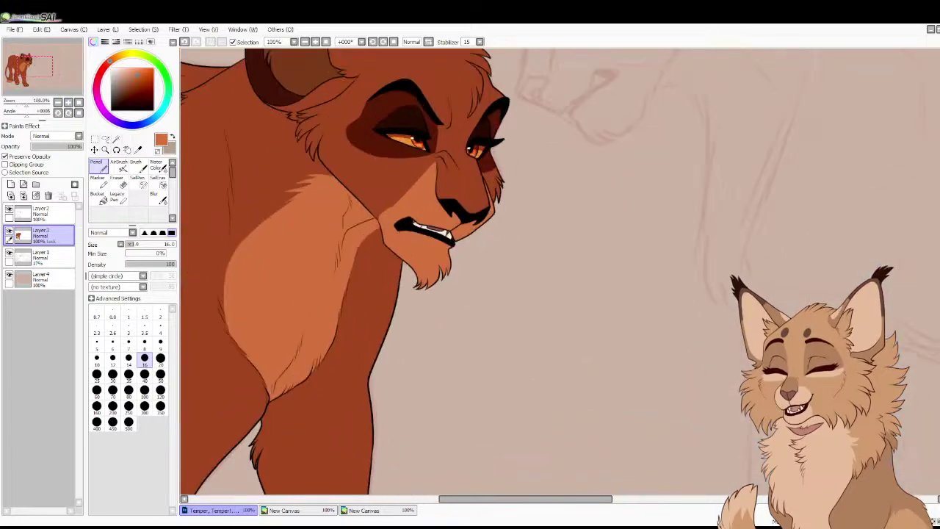
right_click(289, 216)
left_click_drag(300, 248, 313, 230)
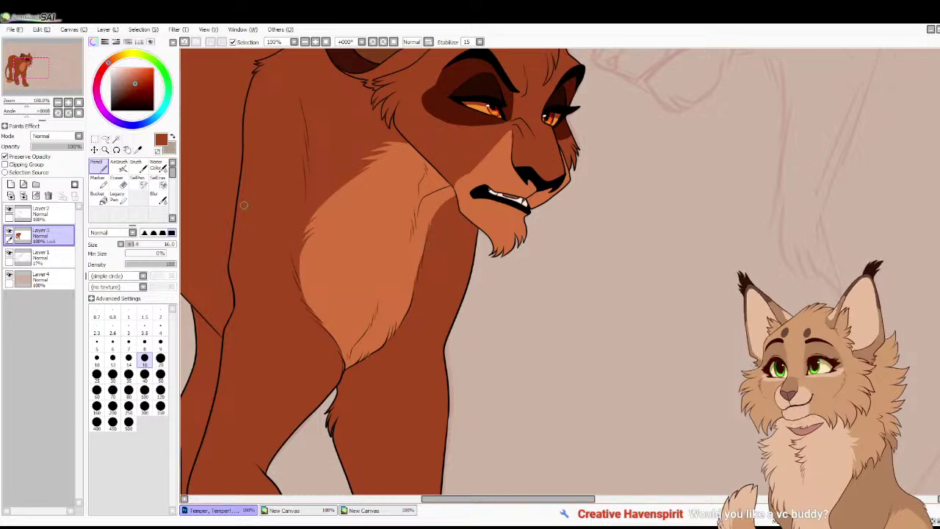
Check the belly marking on the reference lion and paint its tapered light orange tip beside the hind leg line
left_click(215, 192, "alt")
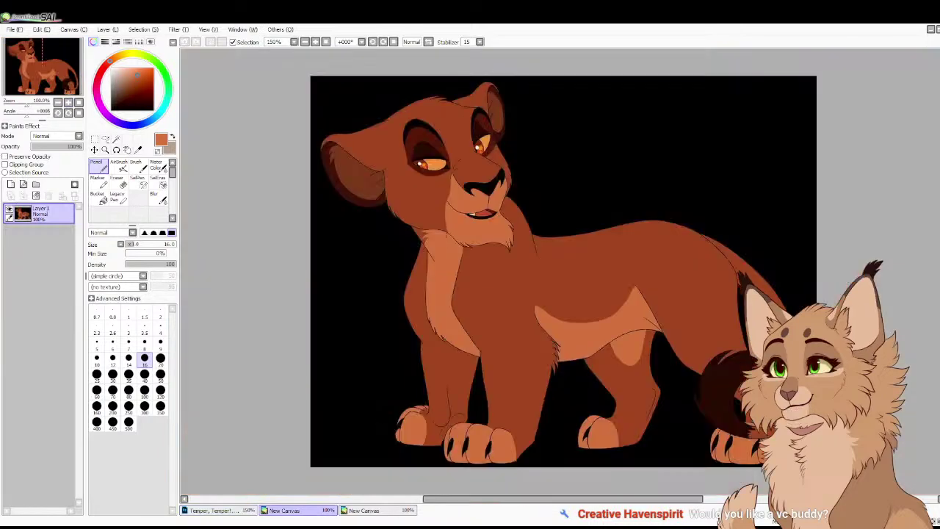
left_click(218, 509)
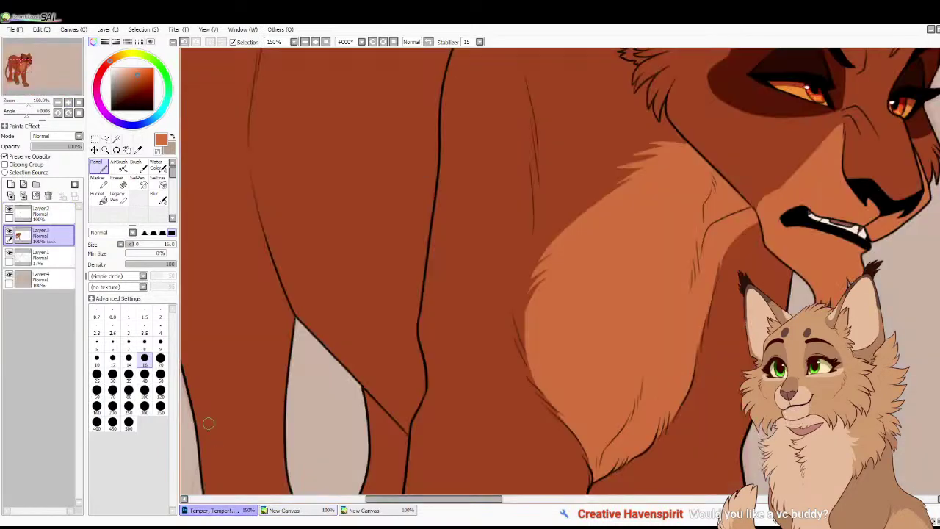
mouse_move(254, 172)
left_mouse_down()
mouse_move(252, 185)
mouse_move(252, 120)
mouse_move(280, 159)
left_mouse_up()
left_click_drag(254, 102, 269, 139)
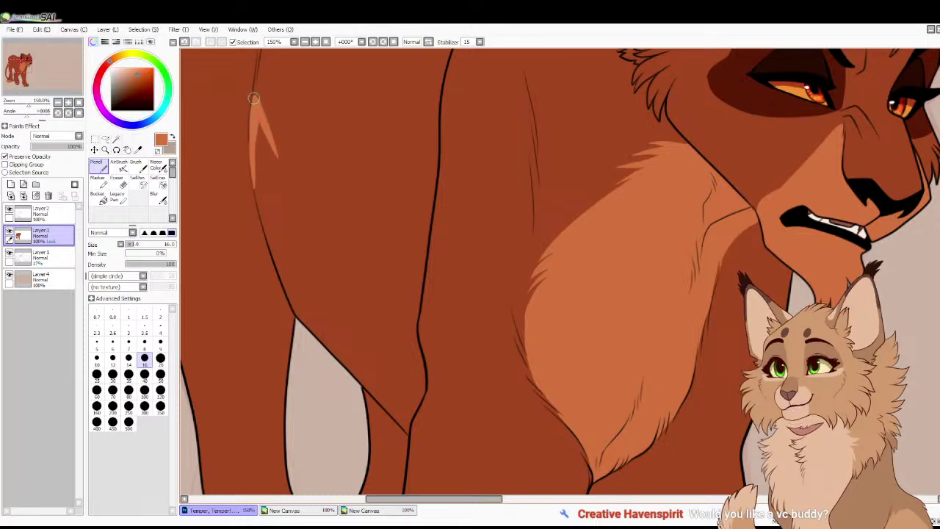
left_click_drag(254, 100, 251, 147)
right_click(243, 117)
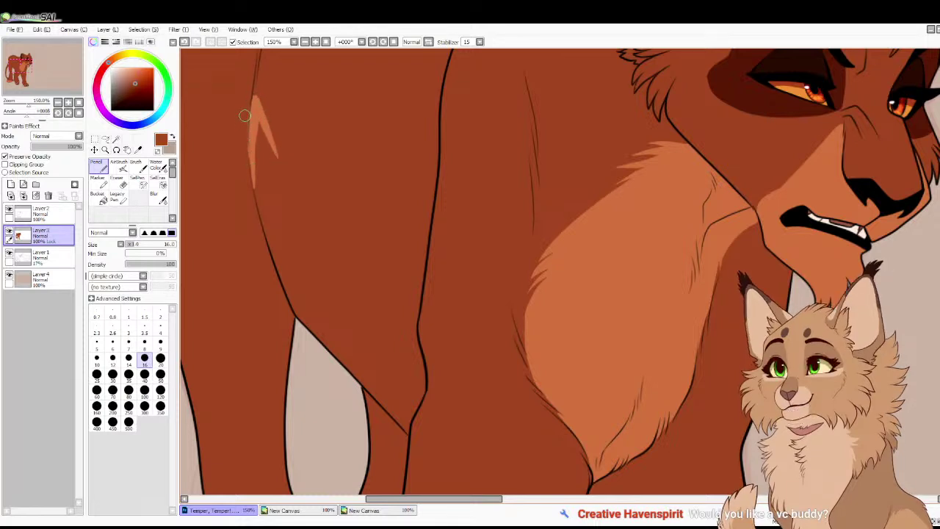
left_click(253, 124, "alt")
Outline the rest of the belly patch in light orange down to the front leg and fill it with the Bucket
left_click_drag(253, 170, 272, 248)
mouse_move(257, 195)
left_mouse_down()
mouse_move(294, 308)
mouse_move(405, 424)
left_mouse_up()
mouse_move(262, 123)
left_mouse_down()
mouse_move(318, 242)
mouse_move(393, 292)
mouse_move(421, 283)
mouse_move(410, 337)
mouse_move(416, 404)
left_mouse_up()
left_click(411, 428, "alt")
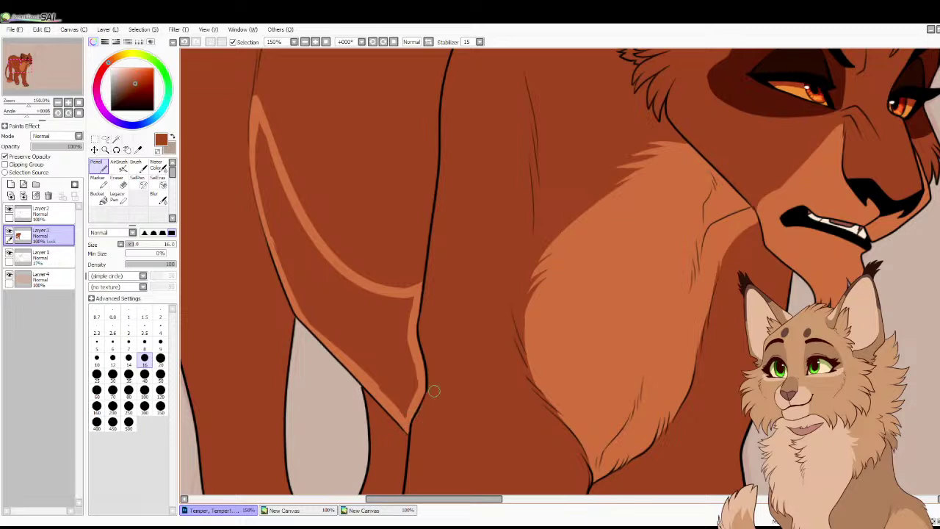
left_click(415, 404, "alt")
left_click(99, 198)
left_click(352, 331)
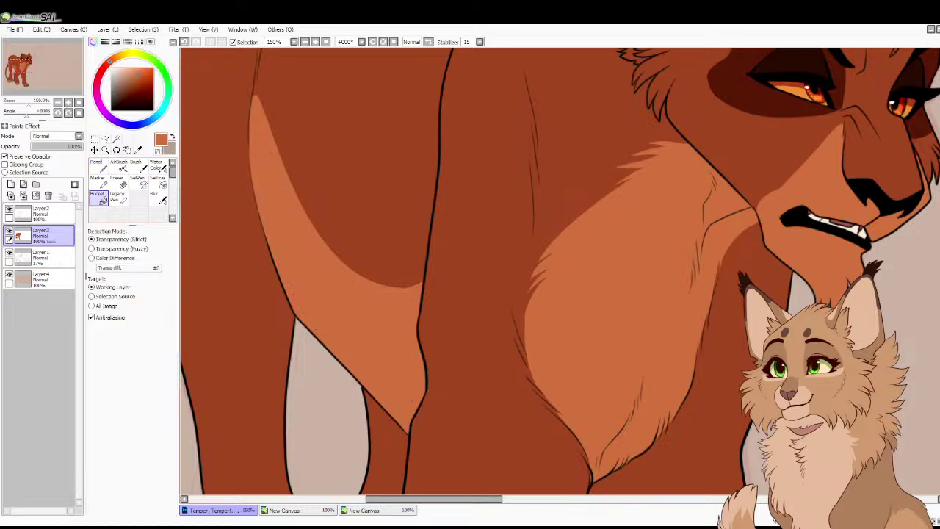
left_click(78, 102)
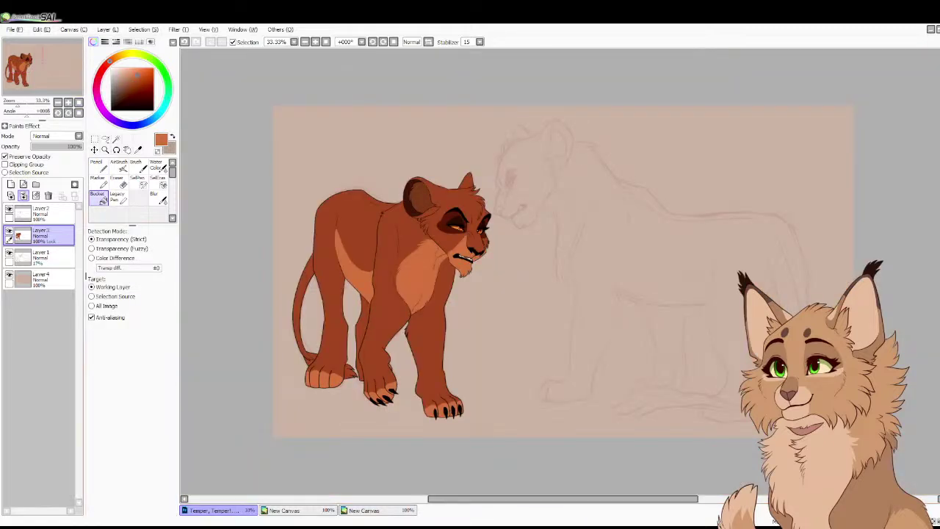
left_click(9, 253)
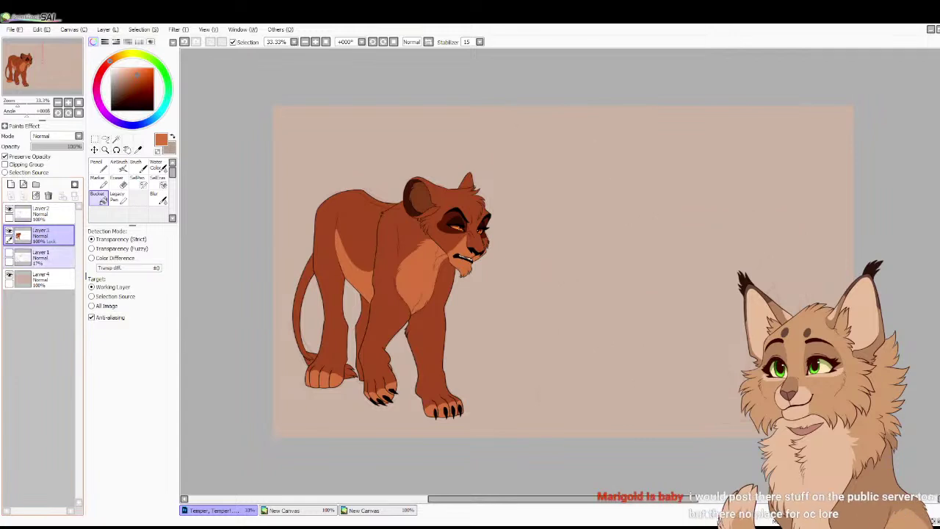
left_click(9, 254)
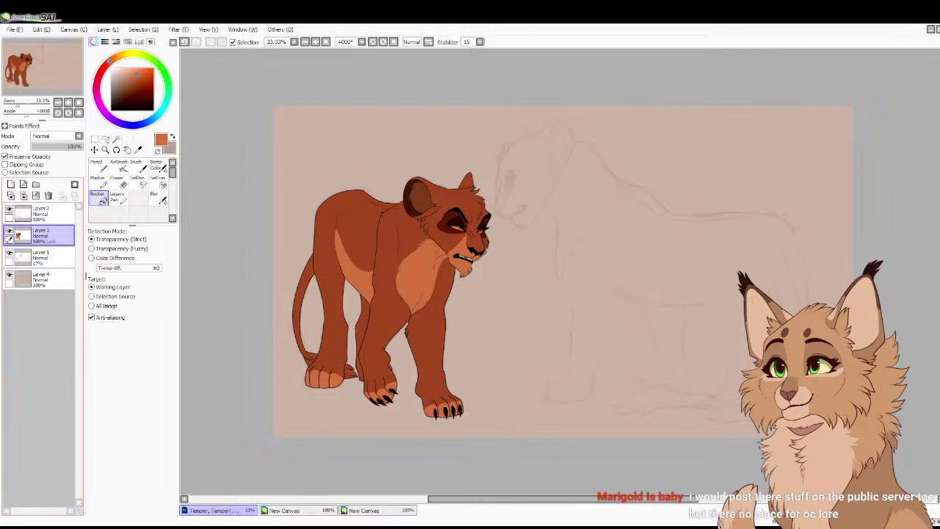
Sample the dark brown from the reference lion image and return to the drawing
left_click(284, 510)
left_click(118, 102)
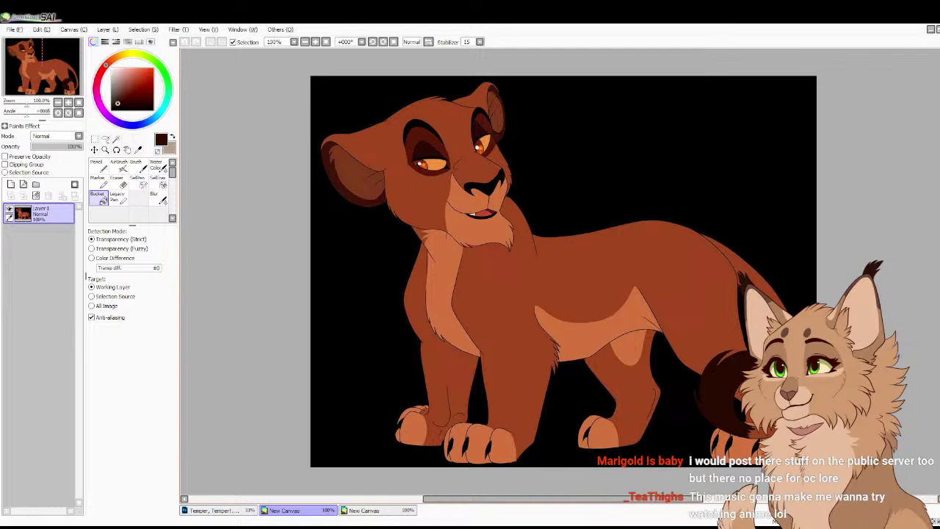
left_click(218, 509)
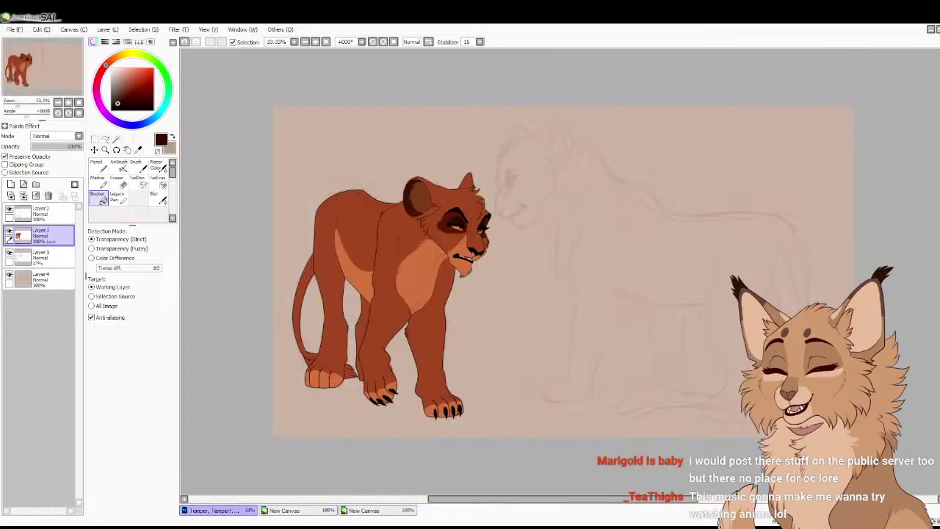
Paint the tail tuft dark brown with the Pencil on both sides of the hind paw
left_click(98, 166)
left_click(68, 102)
left_click_drag(42, 66, 29, 70)
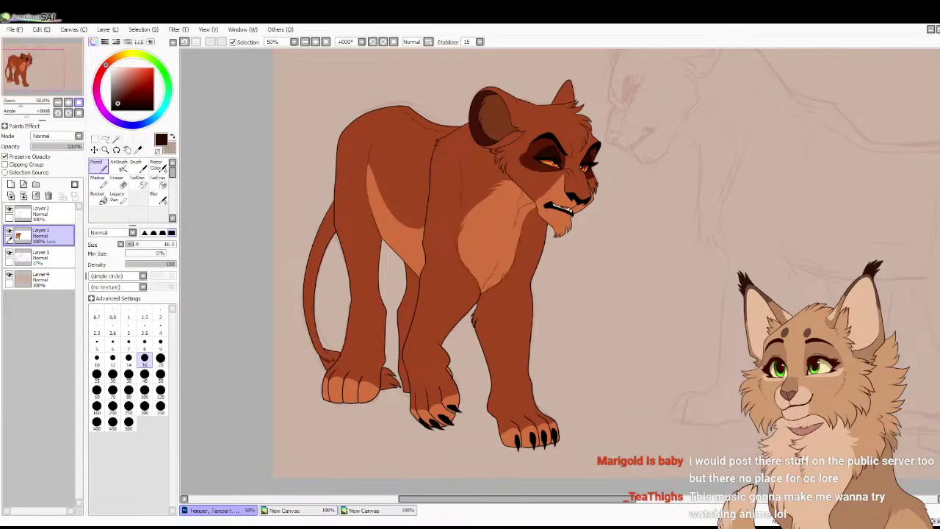
scroll(224, 258, "up", 2)
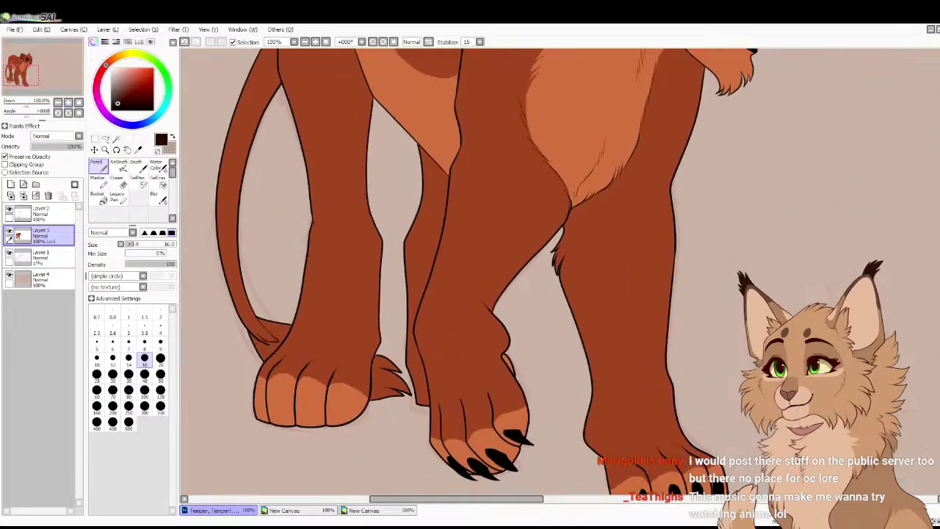
mouse_move(247, 331)
left_mouse_down()
mouse_move(279, 344)
mouse_move(263, 359)
mouse_move(254, 346)
mouse_move(279, 342)
mouse_move(266, 324)
mouse_move(280, 337)
mouse_move(276, 328)
mouse_move(291, 323)
left_mouse_up()
left_click(287, 341, "alt")
left_click(283, 335, "alt")
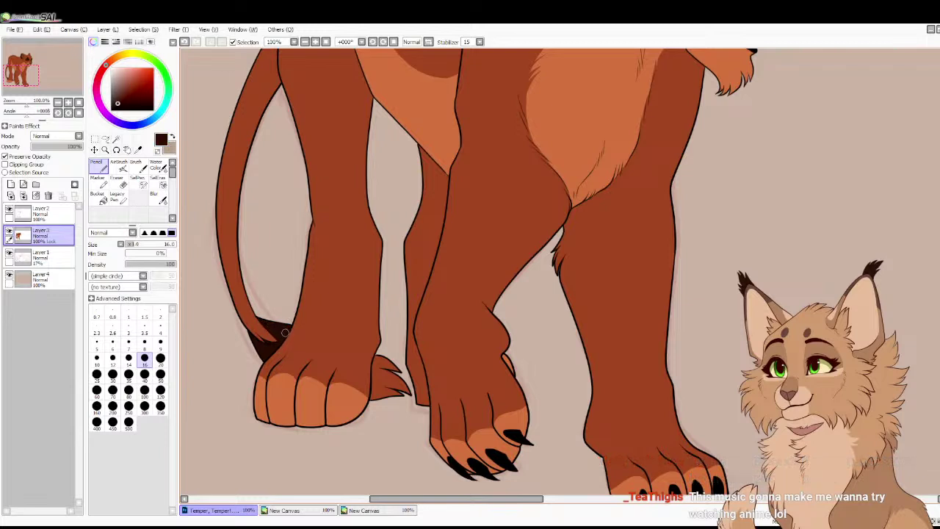
mouse_move(375, 357)
left_mouse_down()
mouse_move(371, 400)
mouse_move(379, 360)
mouse_move(408, 397)
left_mouse_up()
scroll(559, 273, "down", 3)
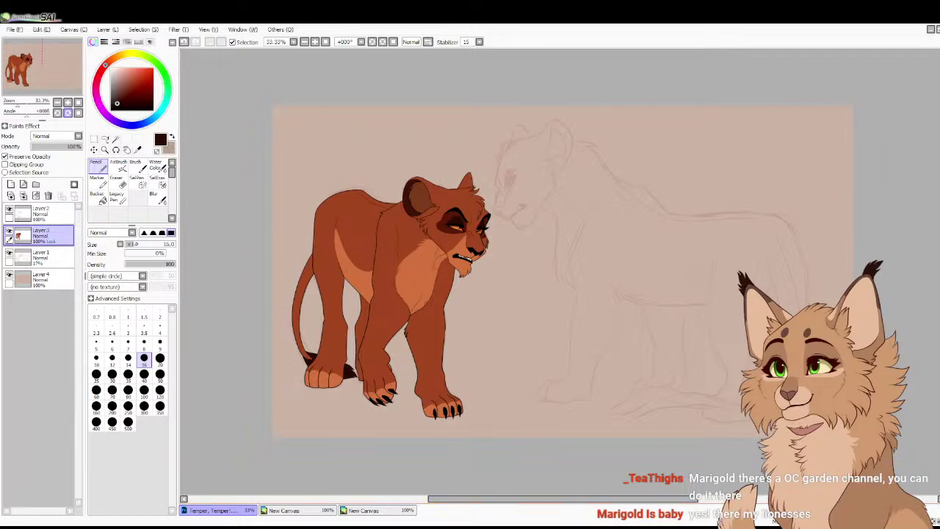
Create a new layer folder and move the finished lion's Layer 2 and Layer 3 into it
left_click(44, 213)
left_click(36, 184)
left_click(44, 235)
left_click_drag(44, 235, 44, 215)
left_click_drag(44, 257, 44, 220)
left_click(23, 213)
Add a new layer above the folder and set up the Brush in black at size 5
left_click(10, 185)
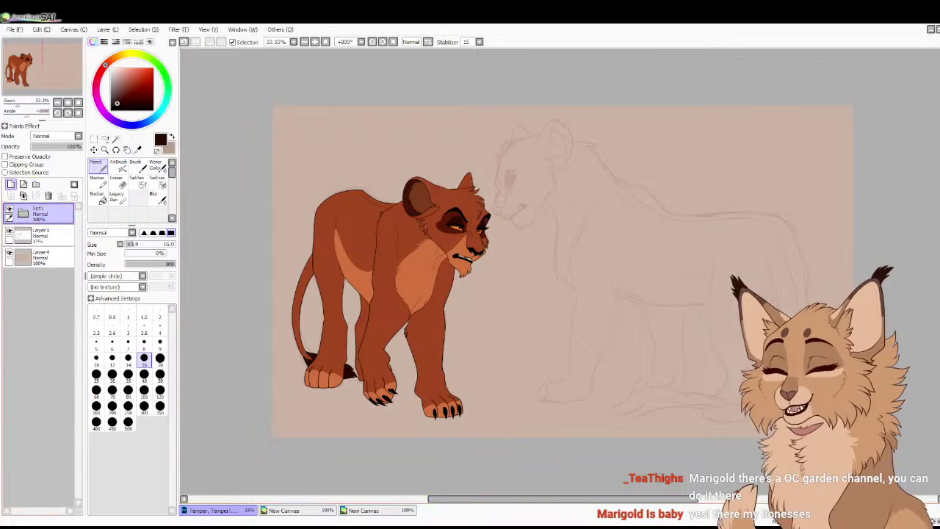
left_click(116, 101)
left_click(138, 166)
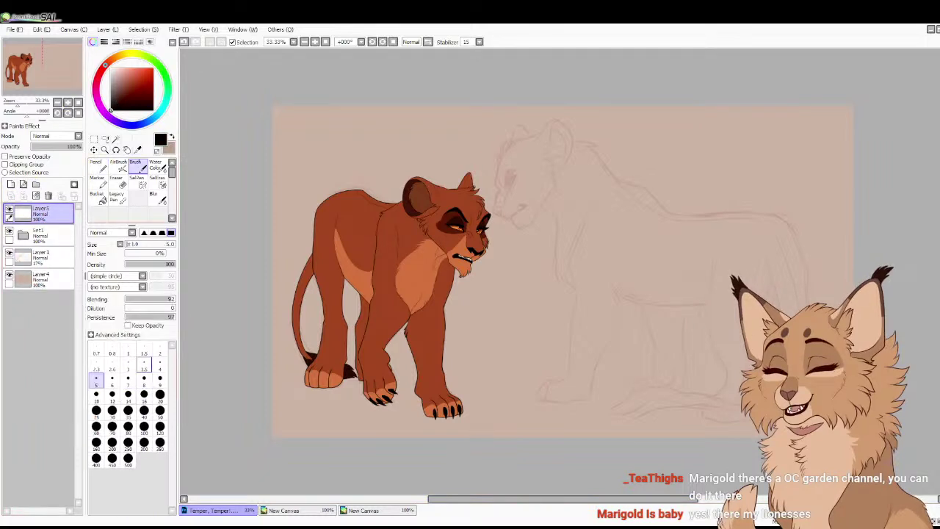
left_click(159, 364)
left_click(96, 381)
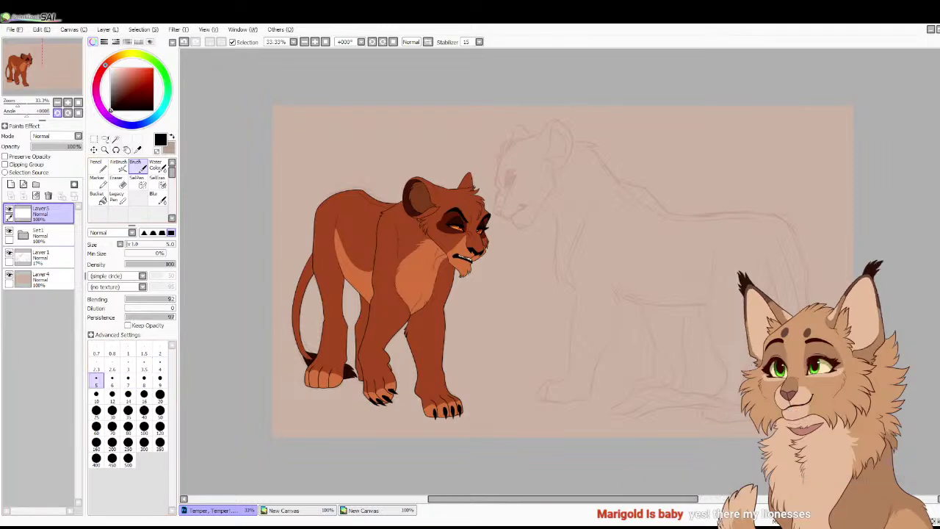
Ink the right lion's brow crease and the outline of the marking above its eye
left_click(68, 102)
left_click(67, 102)
left_click(68, 102)
key("ctrl+plus")
key("ctrl+plus")
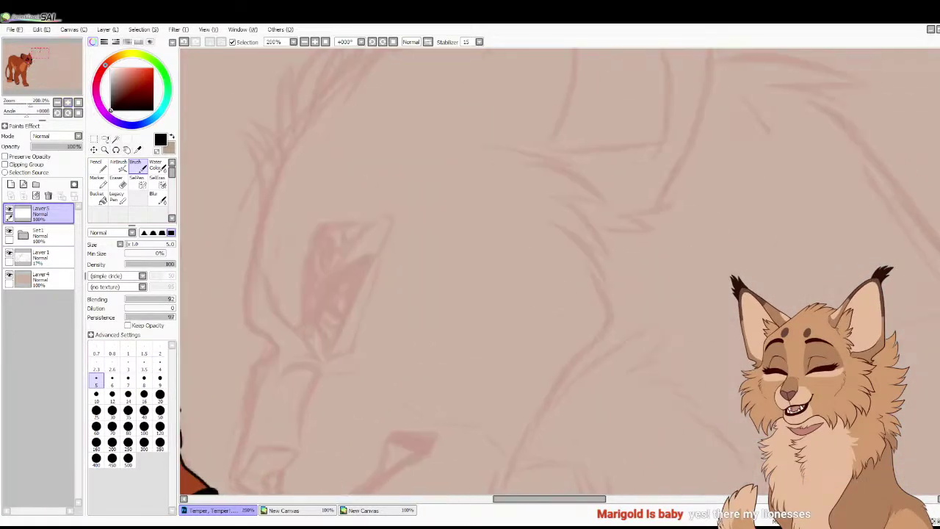
mouse_move(303, 337)
left_mouse_down()
mouse_move(337, 257)
mouse_move(365, 228)
left_mouse_up()
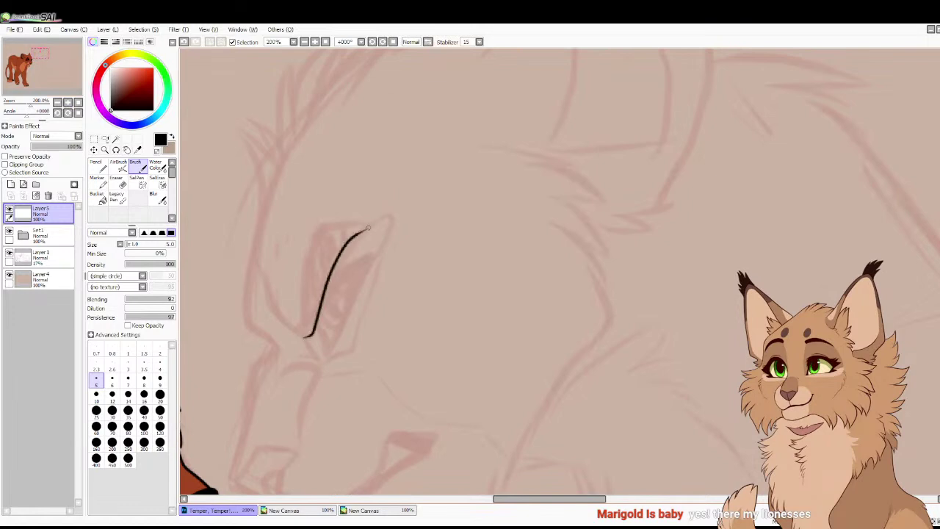
mouse_move(301, 338)
left_mouse_down()
mouse_move(284, 328)
mouse_move(269, 286)
left_mouse_up()
mouse_move(297, 336)
left_mouse_down()
mouse_move(301, 254)
mouse_move(353, 223)
mouse_move(370, 227)
left_mouse_up()
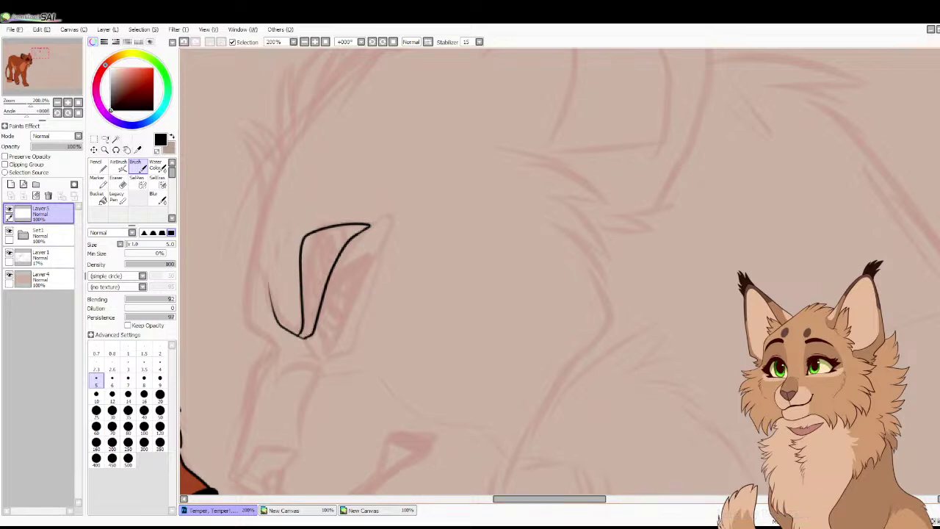
Ink the right lion's eye with a thick upper lid, thin lower lid, iris and pupil
left_click_drag(389, 331, 410, 200)
mouse_move(339, 192)
left_mouse_down()
mouse_move(346, 225)
mouse_move(351, 213)
mouse_move(338, 196)
mouse_move(348, 170)
mouse_move(339, 199)
mouse_move(384, 138)
mouse_move(348, 160)
mouse_move(389, 120)
mouse_move(363, 146)
mouse_move(388, 121)
mouse_move(363, 195)
left_mouse_up()
mouse_move(378, 156)
left_mouse_down()
mouse_move(355, 208)
mouse_move(378, 156)
left_mouse_up()
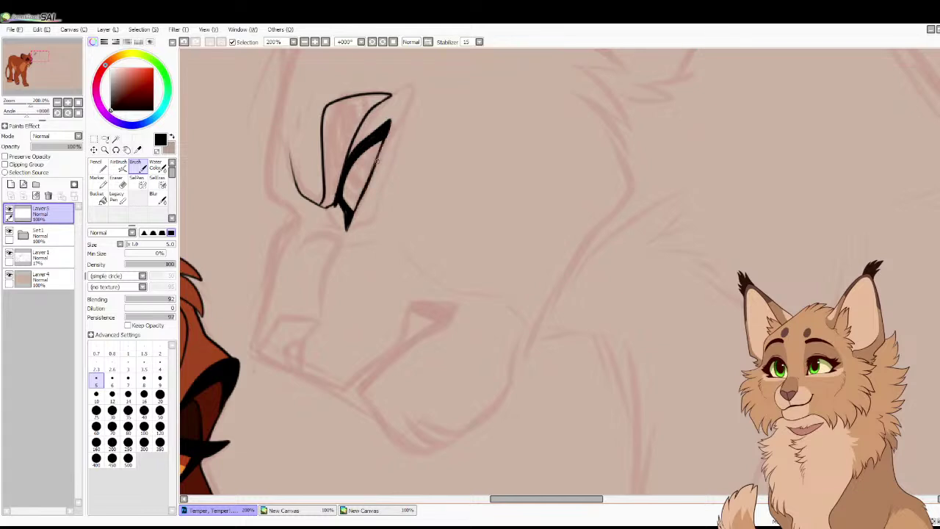
mouse_move(352, 218)
left_mouse_down()
mouse_move(351, 178)
mouse_move(362, 189)
mouse_move(355, 200)
mouse_move(365, 174)
left_mouse_up()
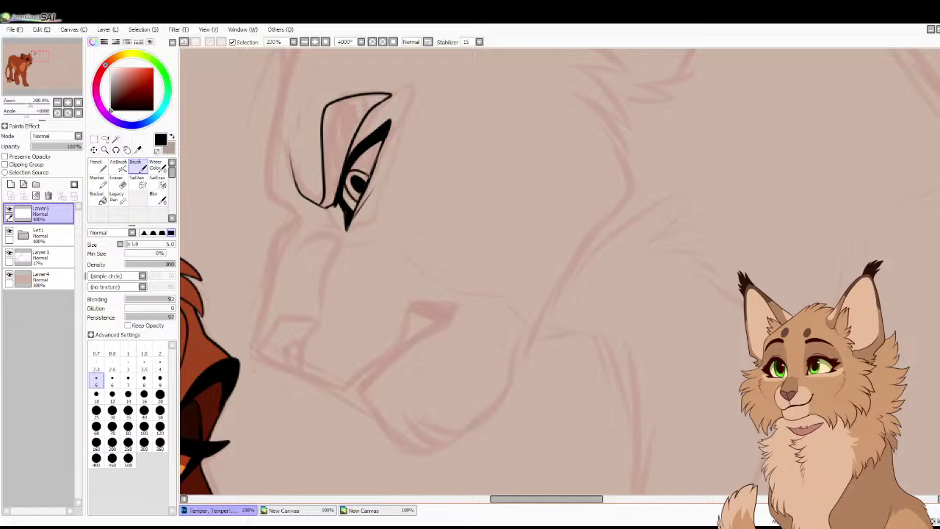
Ink the right lion's lower forehead, wrinkled muzzle bridge and nose over the sketch
left_click(78, 102)
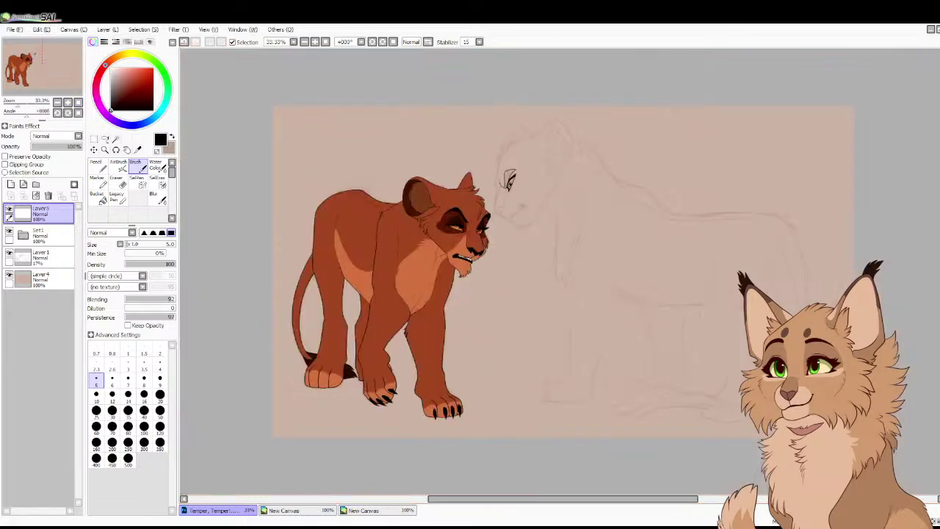
left_click(67, 102)
left_click(68, 102)
left_click(67, 102)
left_click(67, 102)
left_click_drag(42, 65, 40, 56)
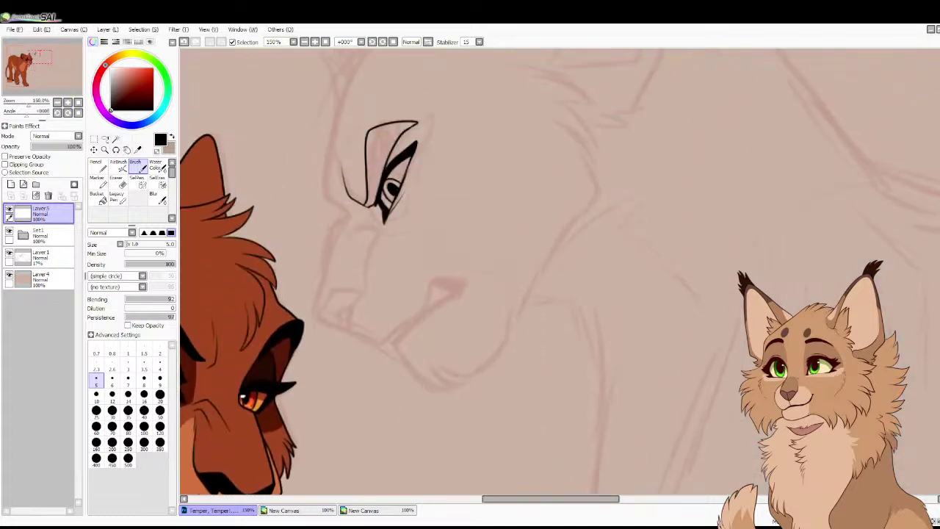
mouse_move(376, 226)
left_mouse_down()
mouse_move(349, 235)
mouse_move(357, 249)
left_mouse_up()
mouse_move(366, 215)
left_mouse_down()
mouse_move(323, 202)
mouse_move(336, 105)
left_mouse_up()
mouse_move(346, 221)
left_mouse_down()
mouse_move(332, 233)
mouse_move(313, 324)
mouse_move(354, 336)
mouse_move(331, 309)
mouse_move(357, 301)
mouse_move(350, 327)
mouse_move(339, 325)
mouse_move(367, 253)
left_mouse_up()
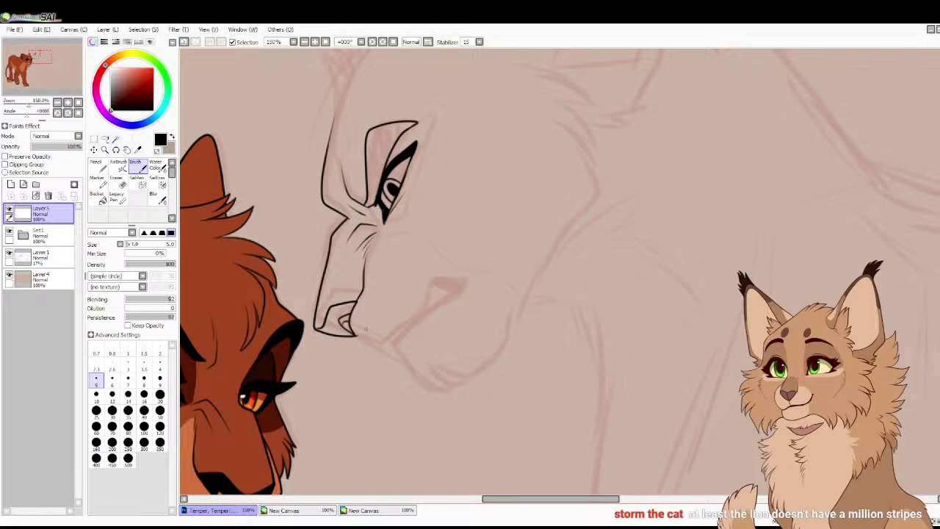
Outline the right lion's upper lip and open mouth, and fill the mouth black with the Bucket
mouse_move(353, 334)
left_mouse_down()
mouse_move(382, 343)
mouse_move(425, 311)
mouse_move(440, 282)
mouse_move(469, 290)
mouse_move(396, 350)
mouse_move(444, 286)
left_mouse_up()
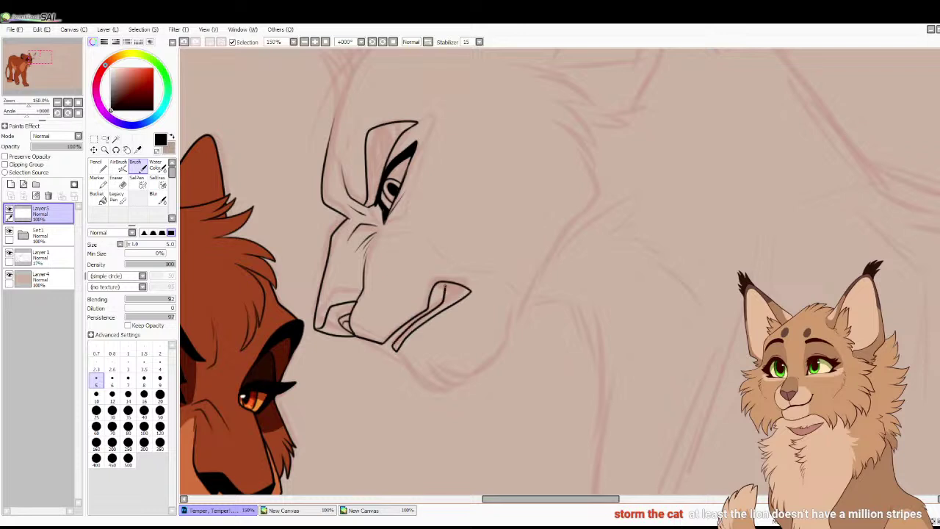
left_click(97, 197)
left_click(452, 294)
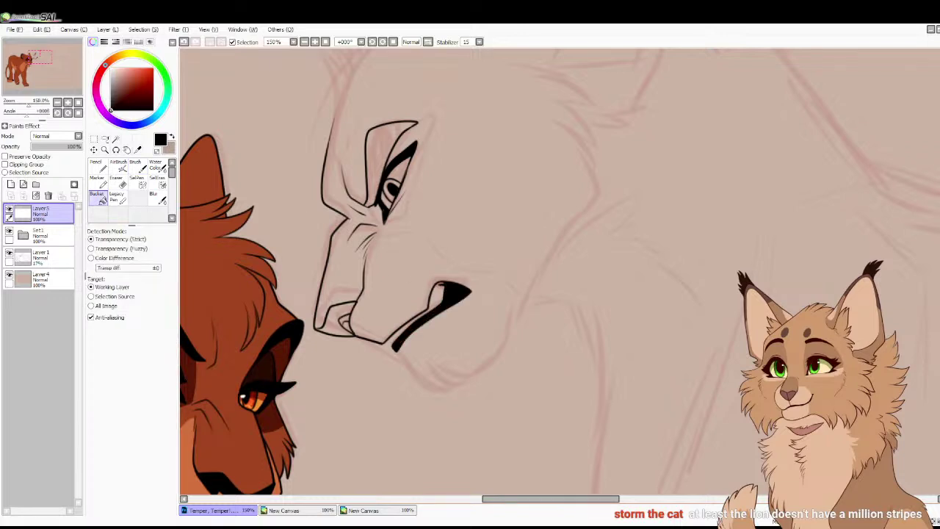
key("b")
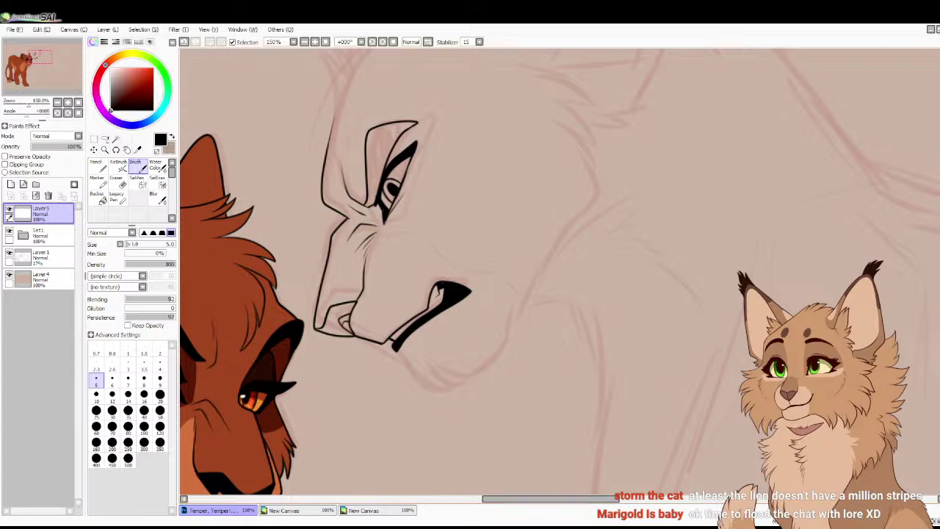
key("Home")
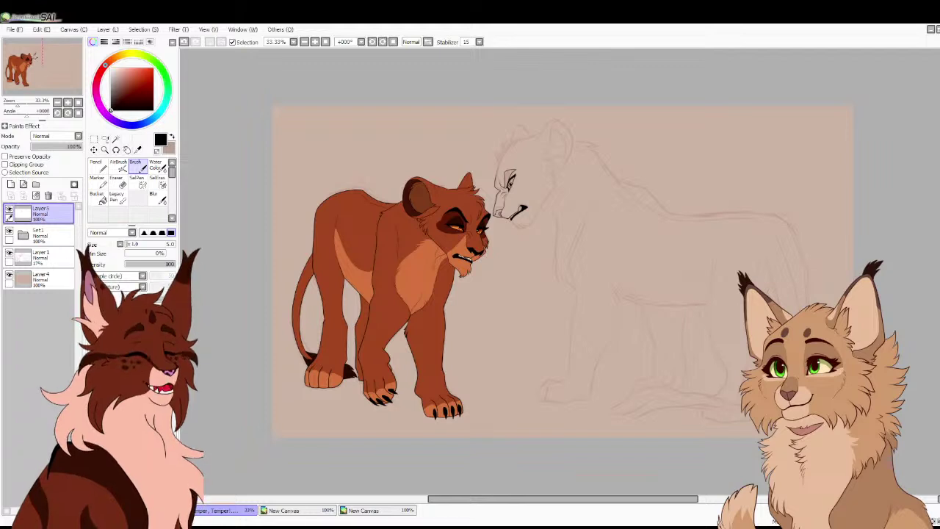
Ink the chin with small fur tufts and continue the jawline up to the cheek
left_click(67, 102)
left_click(68, 102)
left_click(67, 102)
left_click(67, 102)
left_click_drag(43, 66, 43, 56)
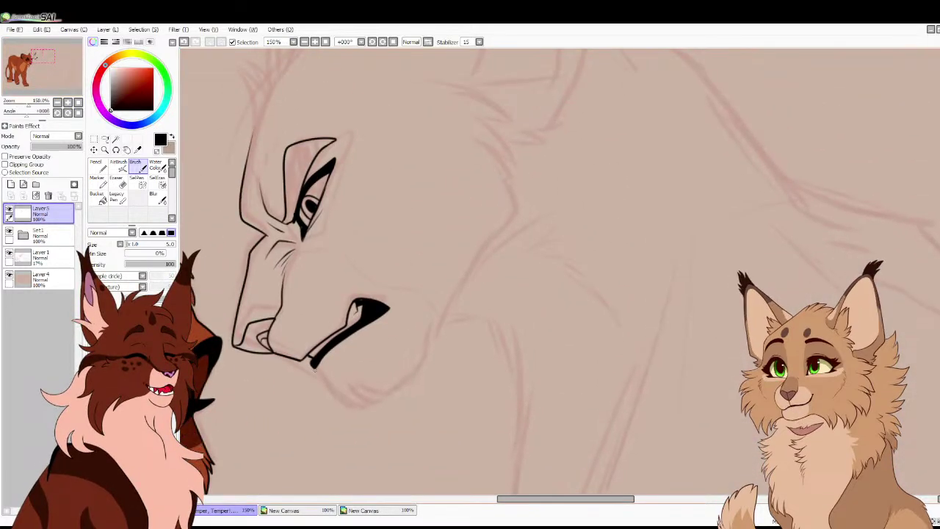
left_click_drag(317, 371, 351, 413)
key("ctrl+z")
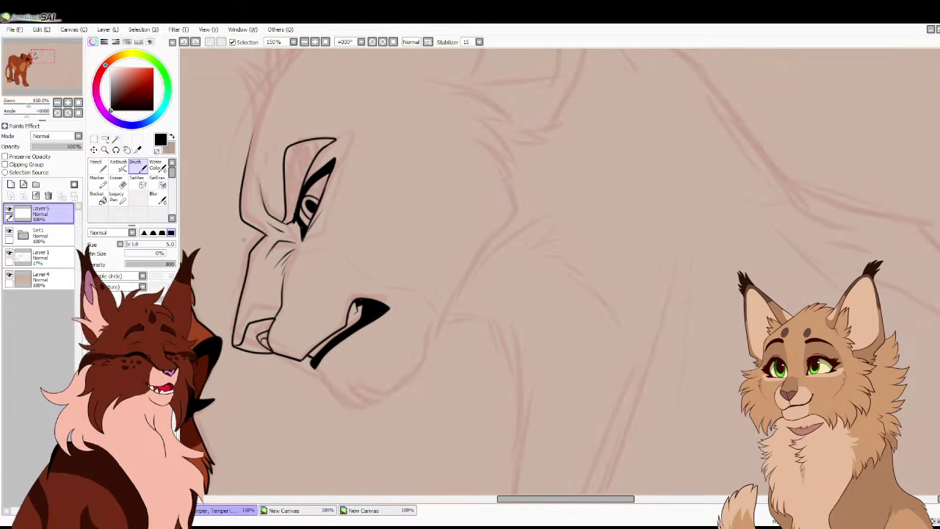
mouse_move(317, 371)
left_mouse_down()
mouse_move(353, 413)
mouse_move(398, 398)
mouse_move(432, 361)
mouse_move(440, 318)
mouse_move(509, 219)
mouse_move(500, 158)
left_mouse_up()
Ink the spiky cheek fur from the jaw's upper end up to below the ear
left_click_drag(519, 197, 512, 167)
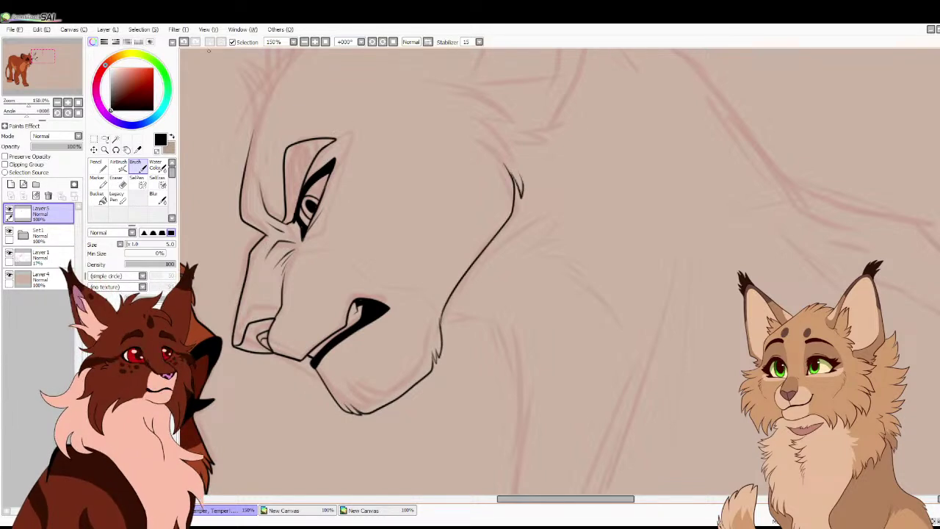
key("ctrl+z")
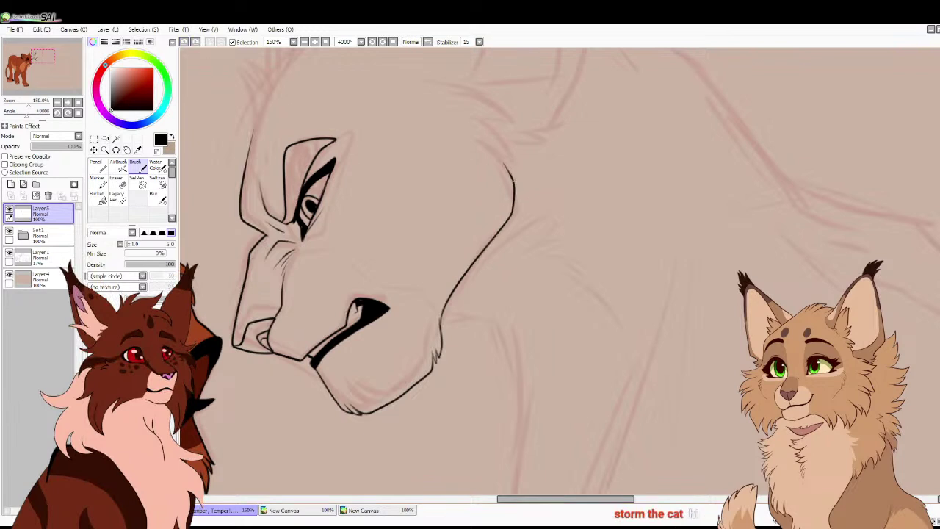
left_click_drag(518, 198, 527, 157)
mouse_move(493, 138)
left_mouse_down()
mouse_move(527, 154)
mouse_move(481, 117)
mouse_move(499, 107)
mouse_move(459, 93)
mouse_move(492, 77)
mouse_move(405, 75)
left_mouse_up()
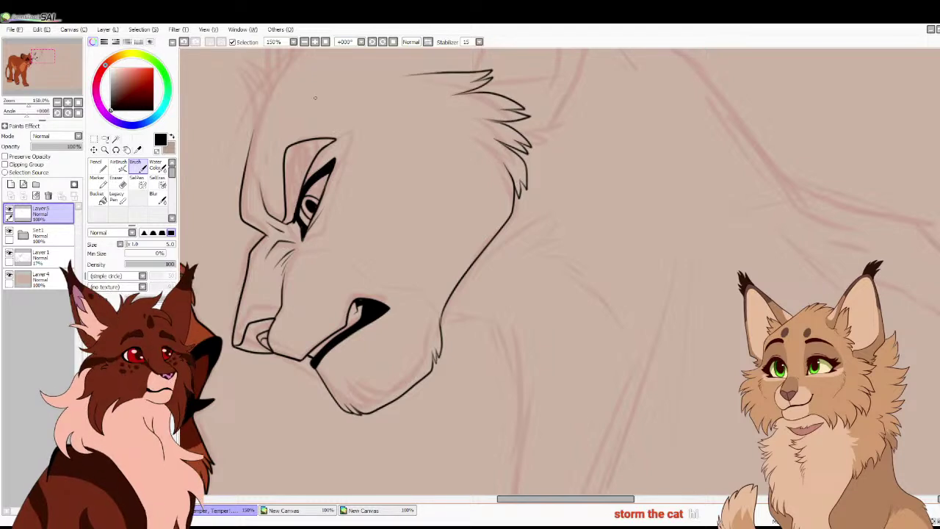
key("Home")
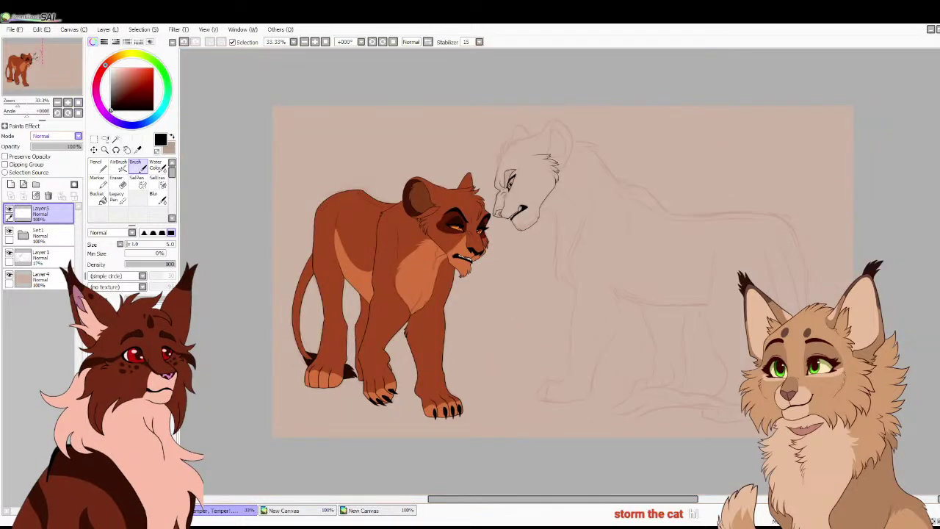
left_click(8, 231)
left_click(9, 230)
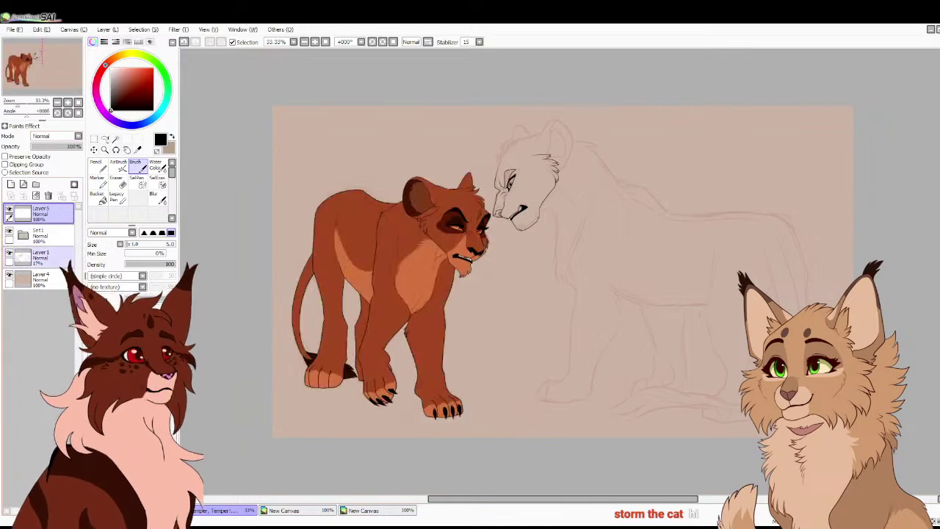
left_click(9, 253)
left_click(8, 252)
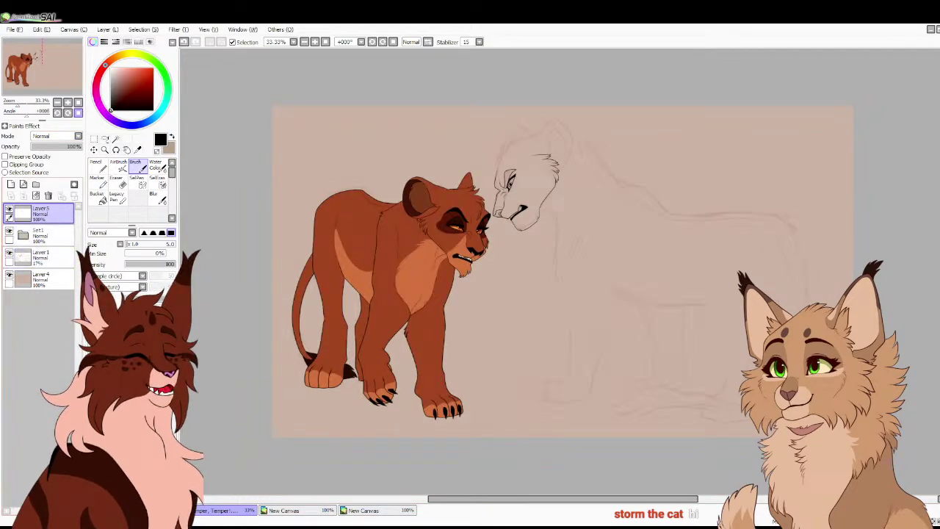
Ink the right lion's forehead line and its row of pointed fur tufts up to the head top
key("ctrl+plus")
key("ctrl+plus")
key("ctrl+plus")
key("ctrl+plus")
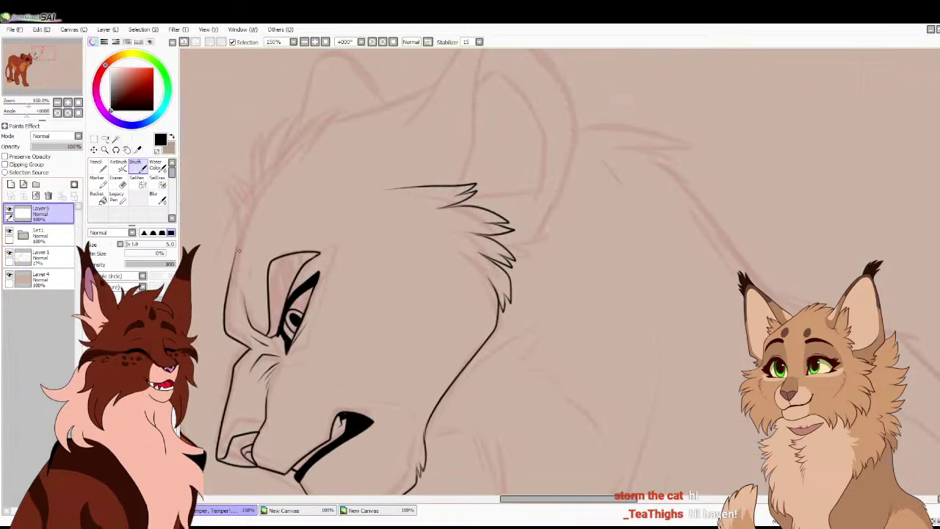
mouse_move(237, 251)
left_mouse_down()
mouse_move(239, 213)
mouse_move(223, 181)
left_mouse_up()
left_click_drag(223, 180, 248, 216)
mouse_move(248, 211)
left_mouse_down()
mouse_move(232, 177)
mouse_move(251, 206)
mouse_move(255, 142)
left_mouse_up()
mouse_move(262, 188)
left_mouse_down()
mouse_move(273, 135)
mouse_move(345, 106)
left_mouse_up()
left_click_drag(320, 136, 349, 106)
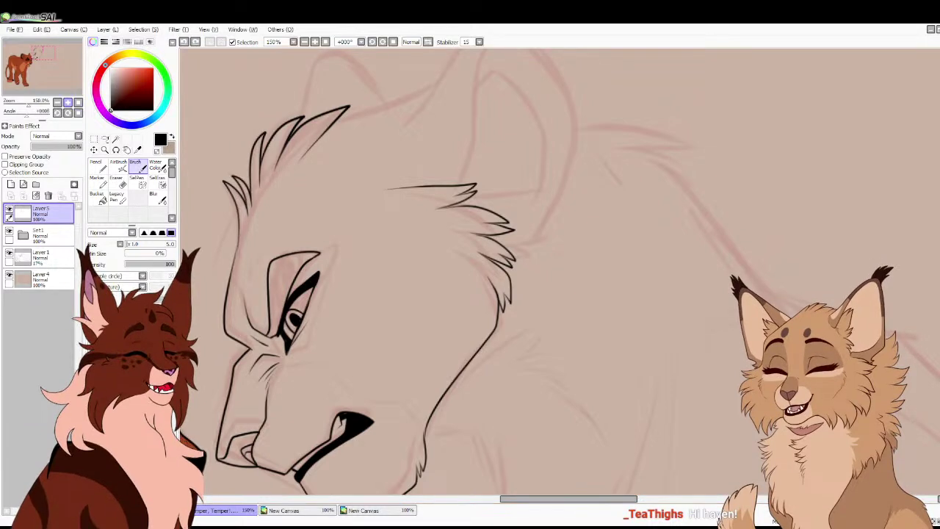
scroll(234, 202, "up", 1)
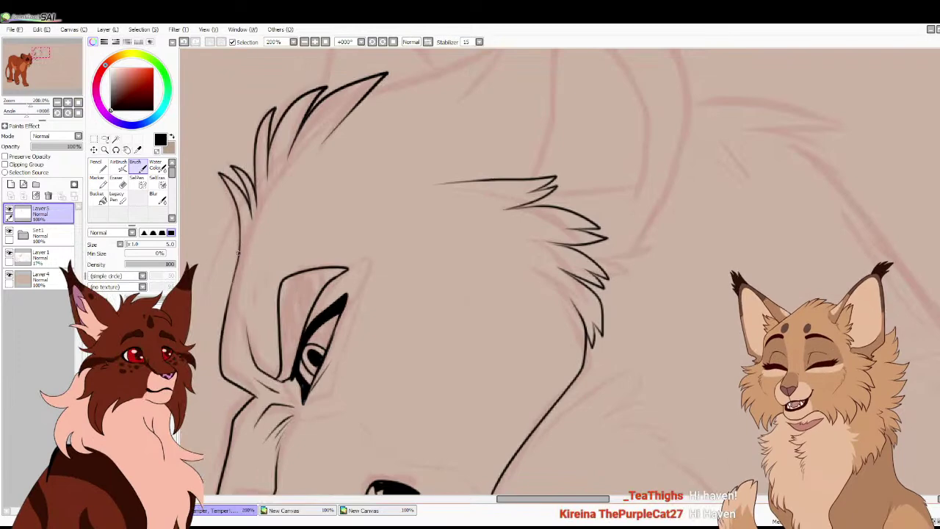
scroll(239, 237, "down", 5)
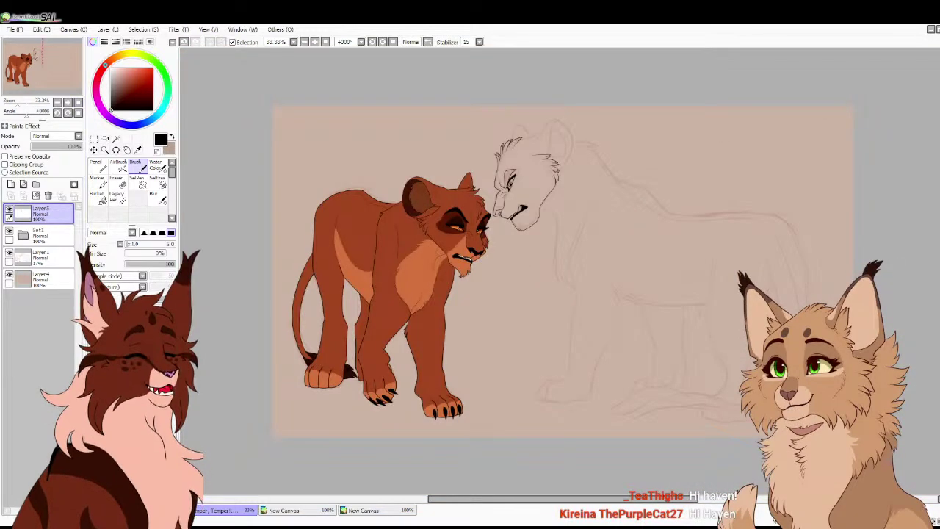
Ink the top of the head from the forehead fur to the base of the near ear
scroll(260, 203, "up", 5)
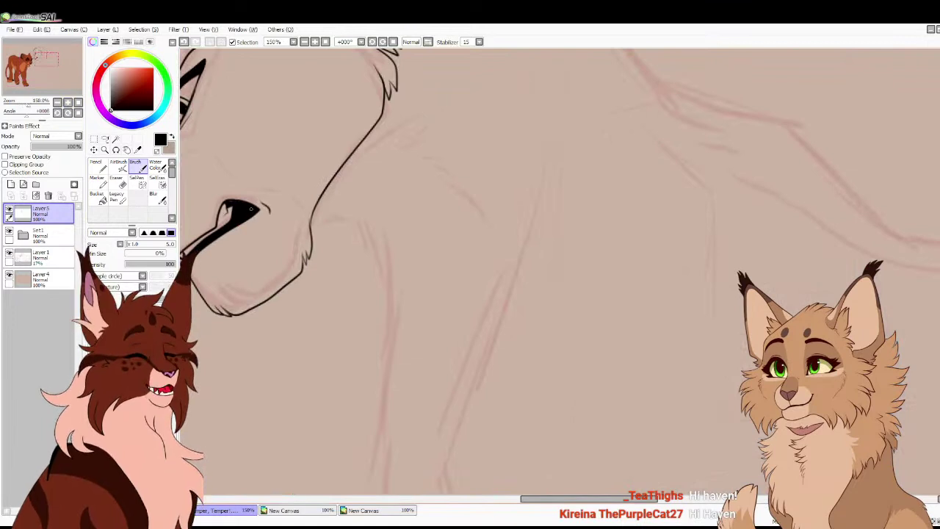
mouse_move(382, 110)
left_mouse_down()
mouse_move(396, 428)
mouse_move(382, 422)
left_mouse_up()
left_click_drag(222, 218, 321, 182)
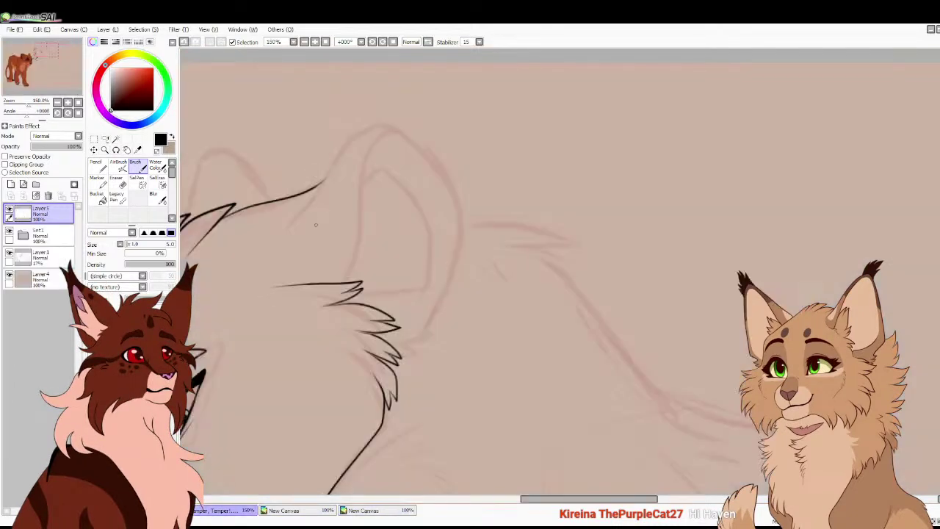
Ink the near ear's outline with a tufted tip and base, and its curved inner front edge
left_click_drag(295, 218, 355, 122)
key("ctrl+z")
mouse_move(294, 215)
left_mouse_down()
mouse_move(364, 119)
mouse_move(411, 130)
mouse_move(456, 191)
mouse_move(464, 260)
mouse_move(442, 320)
mouse_move(403, 353)
left_mouse_up()
left_click_drag(350, 283, 357, 254)
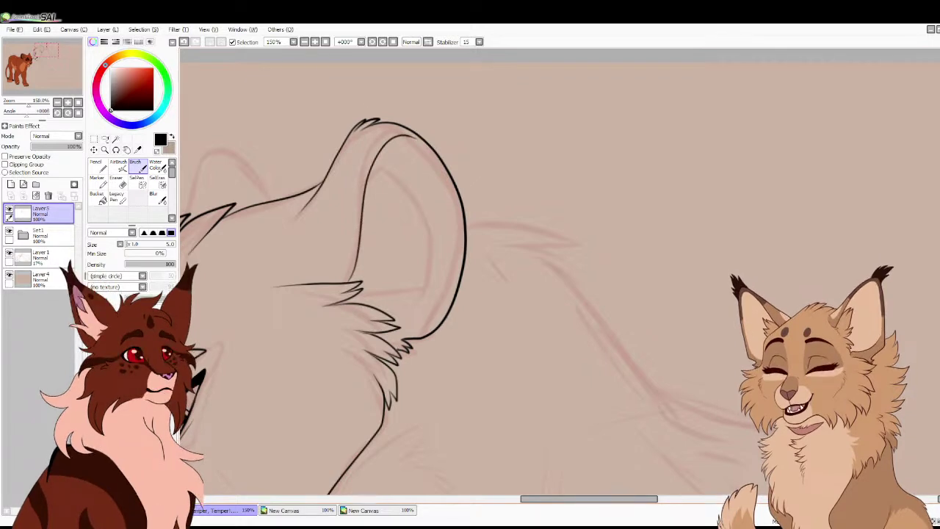
mouse_move(348, 283)
left_mouse_down()
mouse_move(361, 178)
mouse_move(384, 139)
mouse_move(417, 139)
left_mouse_up()
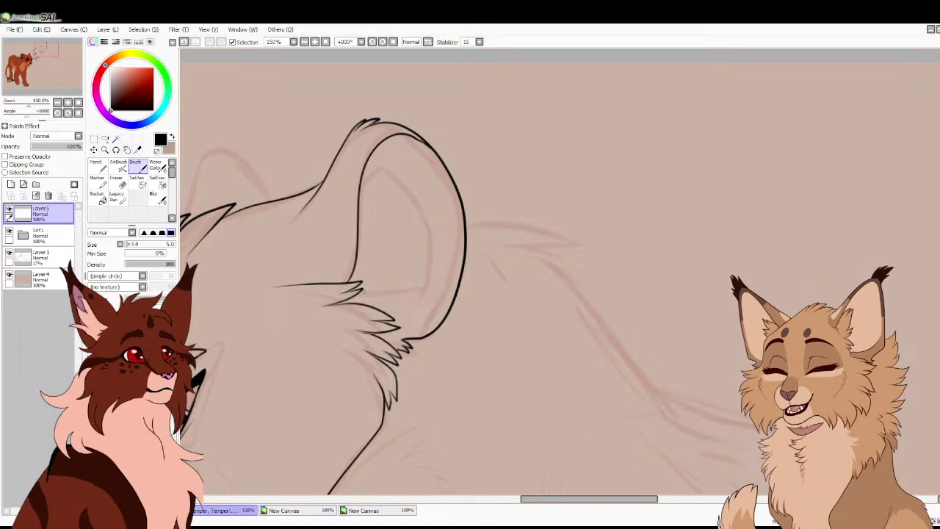
Ink the near ear's inner base line and rear inner edge, plus a short crease on the head in front of the ear
mouse_move(361, 292)
left_mouse_down()
mouse_move(432, 300)
mouse_move(455, 290)
left_mouse_up()
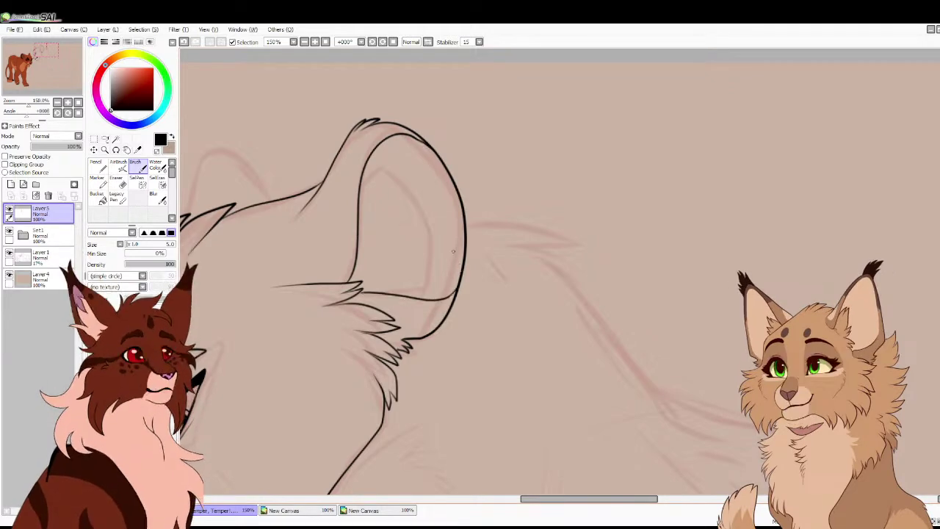
left_click(376, 510)
key("ctrl+Tab")
mouse_move(365, 161)
left_mouse_down()
mouse_move(395, 156)
mouse_move(436, 225)
mouse_move(426, 292)
left_mouse_up()
left_click_drag(274, 276, 231, 249)
left_click(78, 102)
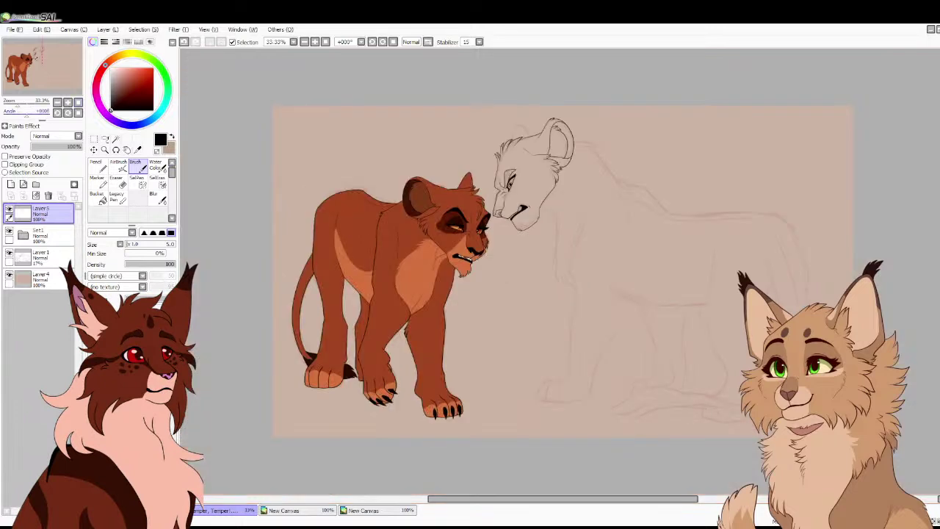
Look into the left lion's layer group and check the inked head with the sketch layer hidden and shown
left_click(42, 257)
left_click(23, 235)
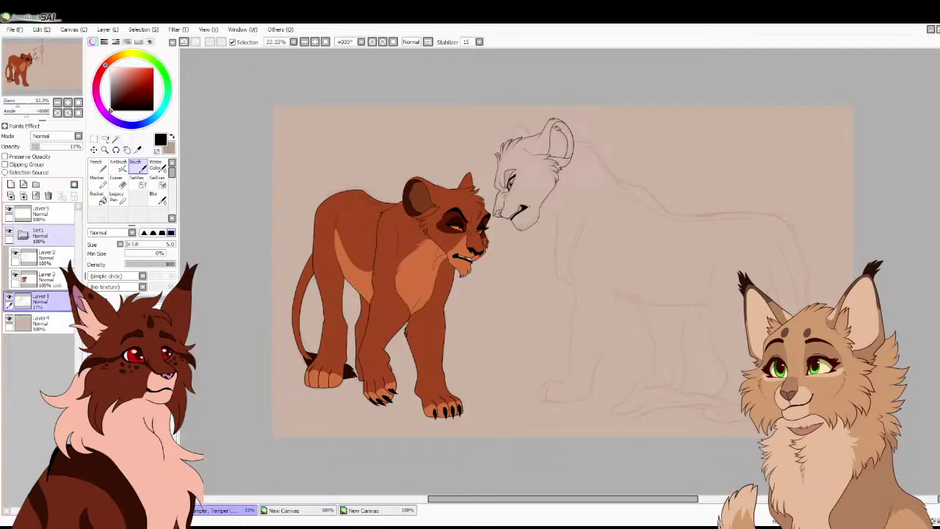
left_click(23, 235)
left_click(9, 252)
left_click(8, 253)
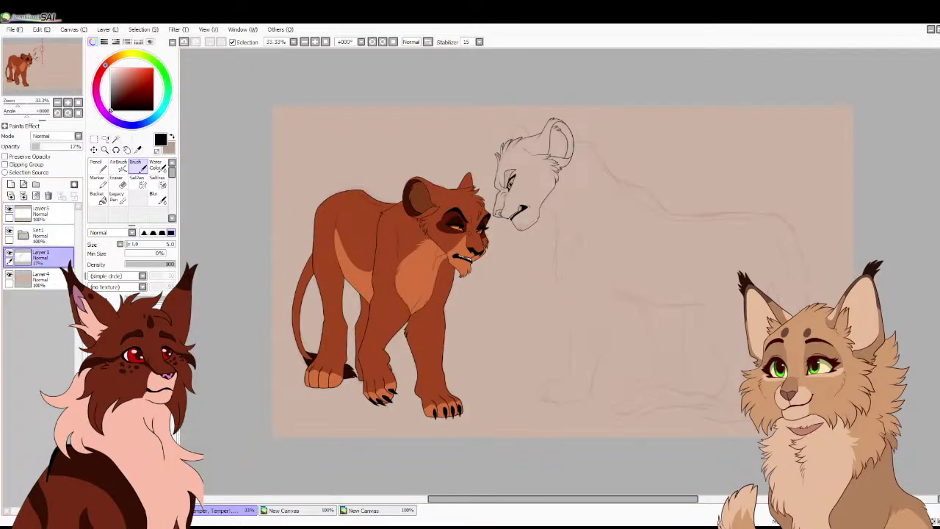
left_click(41, 213)
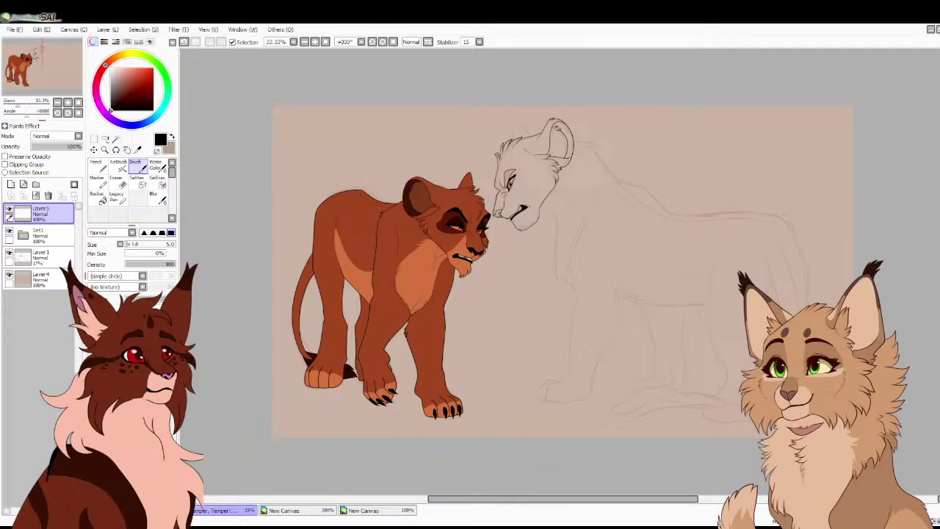
Ink the right lion's far ear rising behind the top of the head
scroll(559, 273, "up", 3)
left_click_drag(559, 273, 501, 389)
scroll(560, 273, "up", 1)
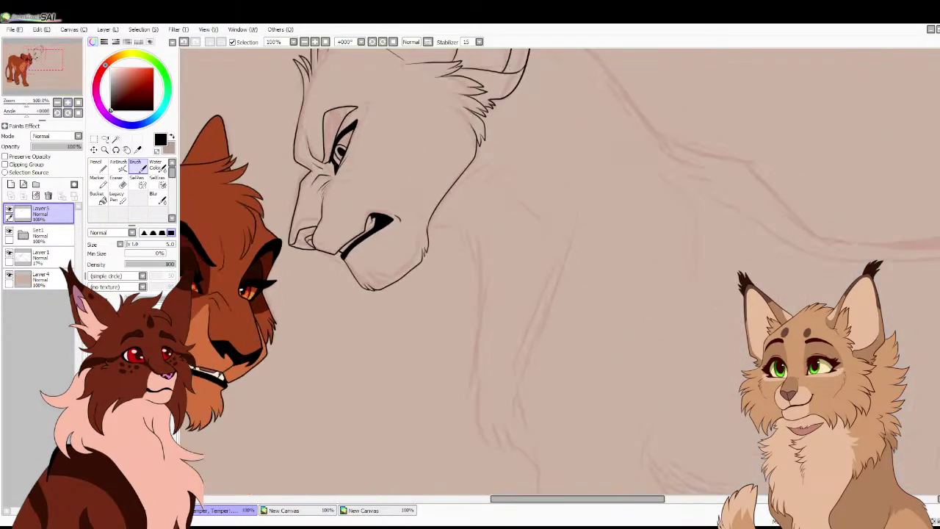
left_click_drag(560, 273, 540, 407)
mouse_move(328, 158)
left_mouse_down()
mouse_move(345, 114)
mouse_move(360, 122)
mouse_move(252, 137)
mouse_move(243, 50)
left_mouse_up()
left_click_drag(251, 282, 306, 196)
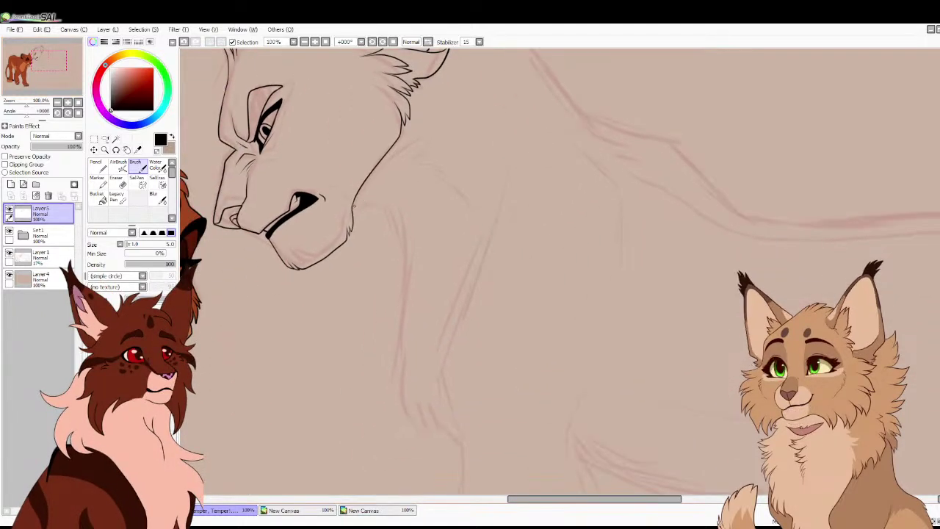
Ink the right lion's throat and chest line from the jaw down, ending in pointed fur tufts above the foreleg
scroll(344, 204, "up", 2)
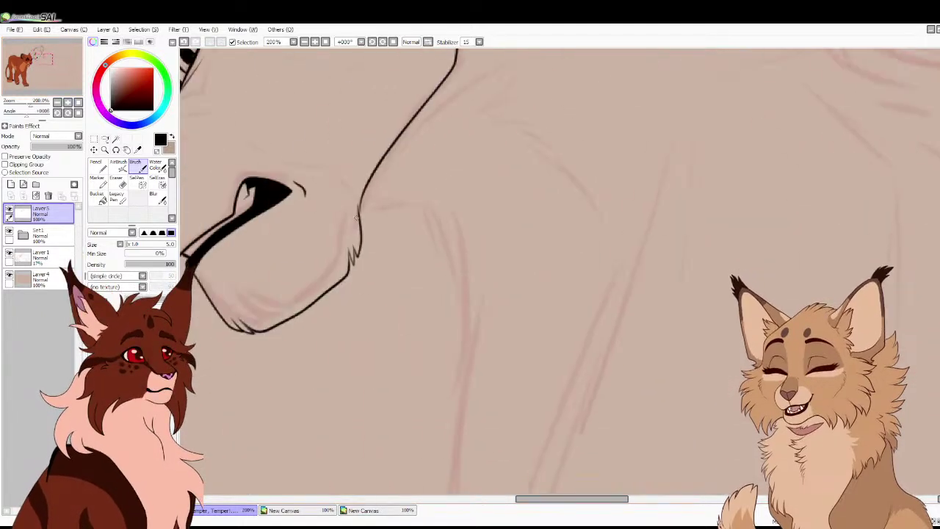
scroll(560, 271, "down", 1)
left_click_drag(560, 272, 396, 208)
scroll(255, 143, "down", 1)
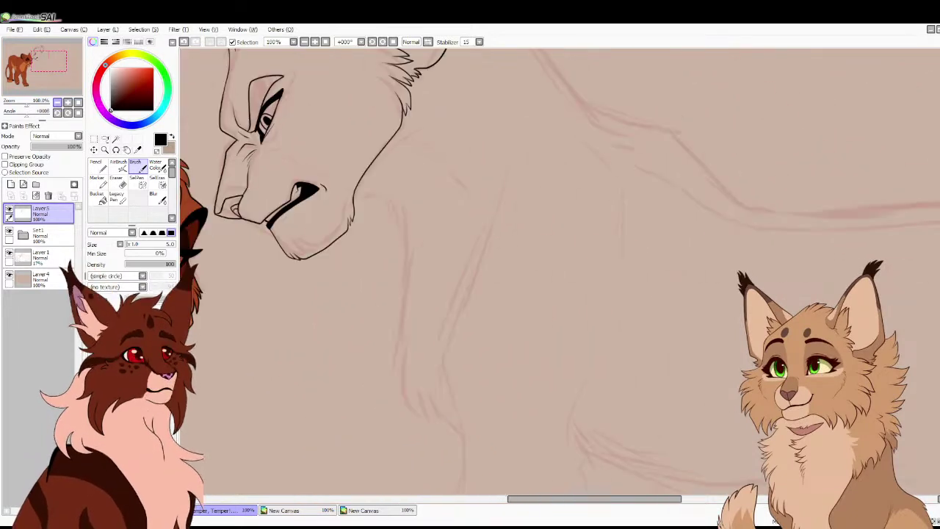
mouse_move(346, 178)
left_mouse_down()
mouse_move(368, 225)
mouse_move(364, 372)
mouse_move(426, 419)
left_mouse_up()
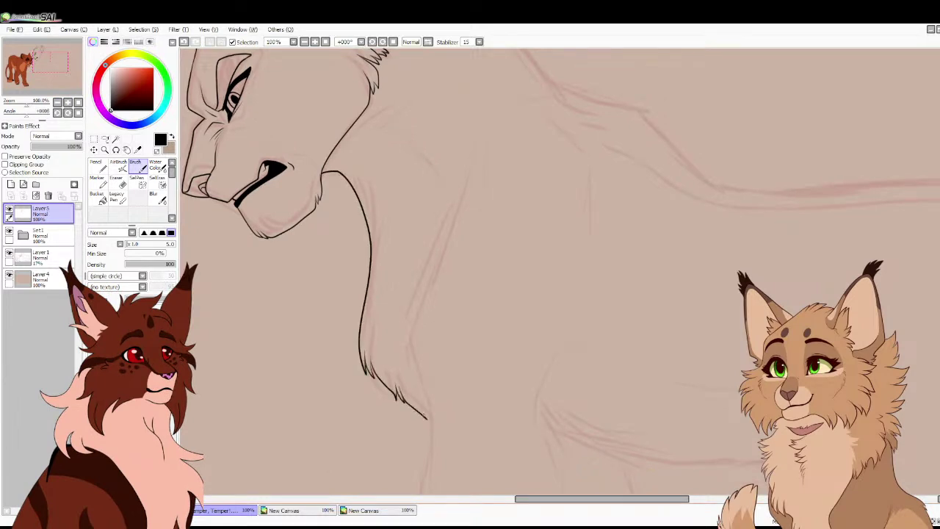
Ink the nape from behind the near ear to the shoulder with fur tufts, and check it with the sketch hidden
scroll(560, 271, "down", 3)
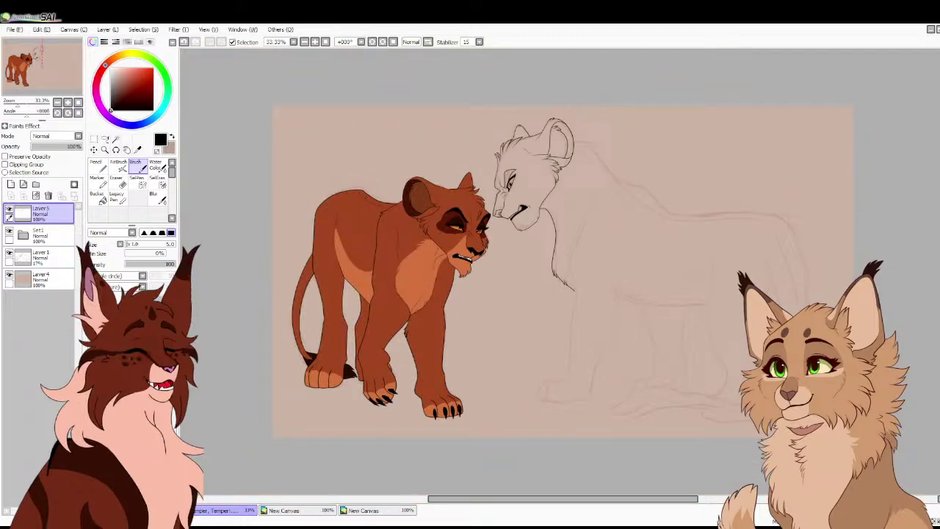
scroll(653, 166, "up", 3)
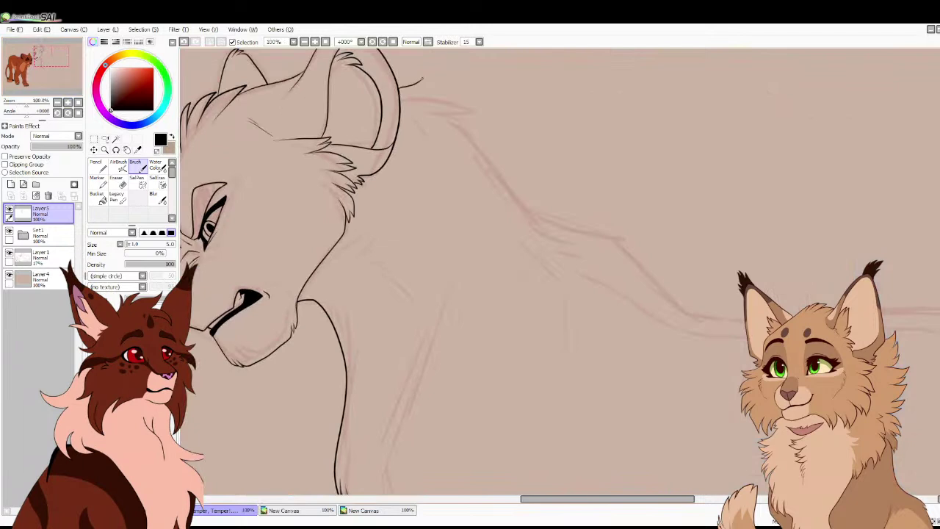
mouse_move(422, 96)
left_mouse_down()
mouse_move(453, 101)
mouse_move(496, 166)
mouse_move(602, 272)
left_mouse_up()
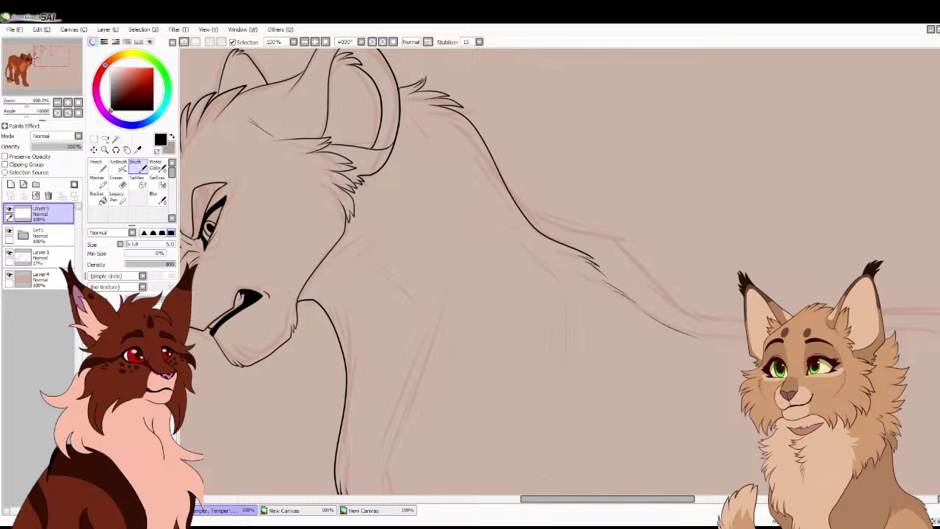
key("Home")
left_click(9, 252)
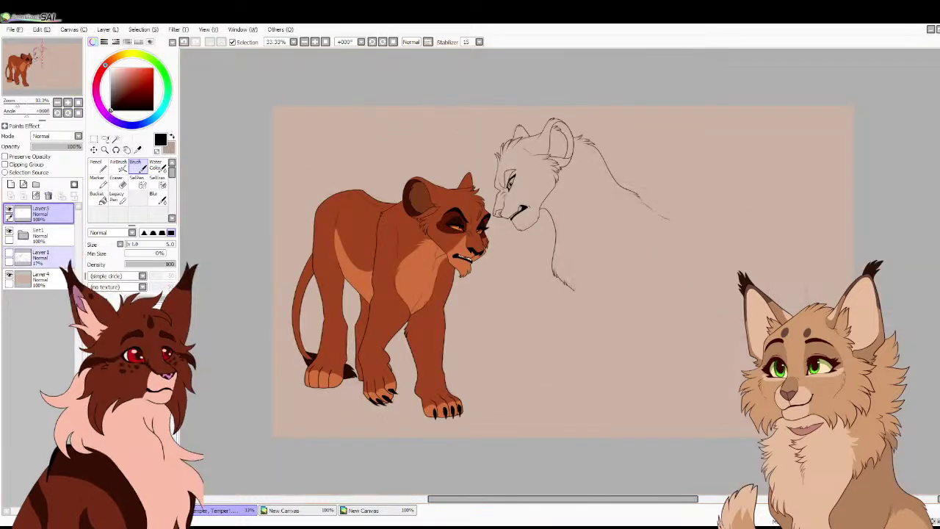
left_click(9, 252)
Ink the shoulder's front curve down to the chest fur and a short line for the shoulder's rear edge
left_click(67, 102)
left_click(68, 102)
left_click(57, 67)
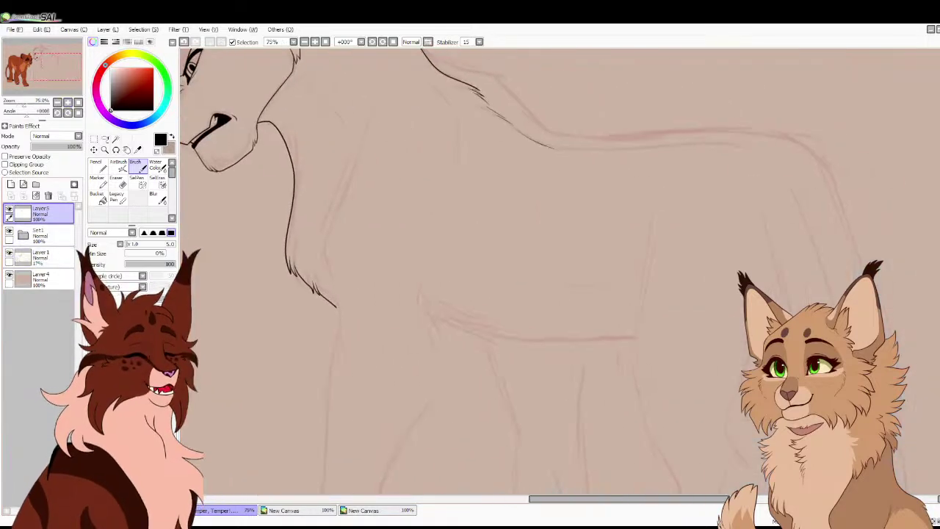
mouse_move(341, 327)
left_mouse_down()
mouse_move(318, 234)
mouse_move(321, 183)
mouse_move(383, 104)
mouse_move(410, 90)
mouse_move(443, 95)
mouse_move(473, 170)
left_mouse_up()
left_click(78, 102)
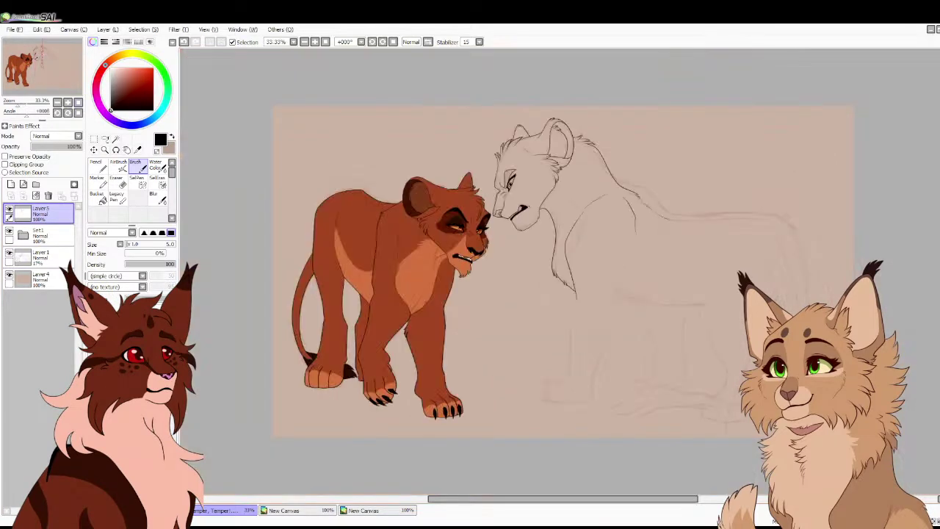
Ink the near foreleg's rear contour with a tufted elbow, consulting the standing lion reference image
key("plus")
key("plus")
key("plus")
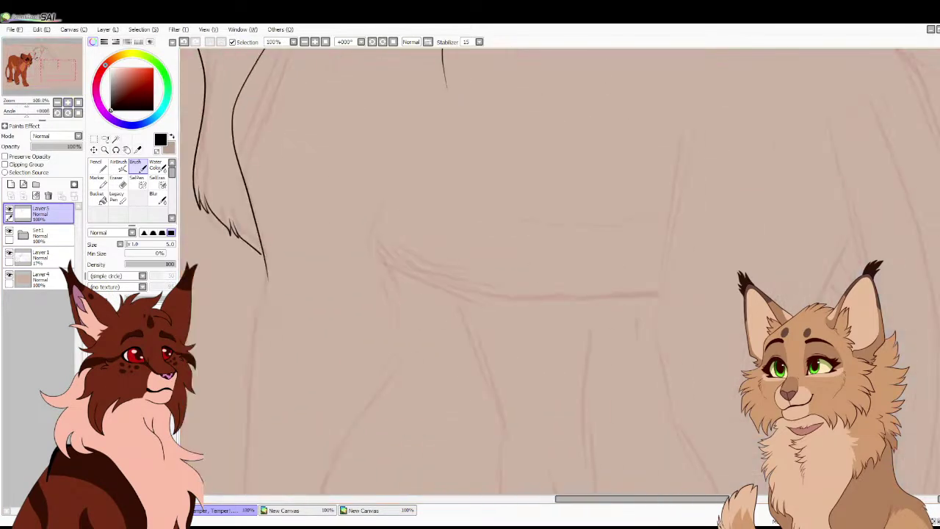
mouse_move(368, 184)
left_mouse_down()
mouse_move(347, 237)
mouse_move(351, 262)
left_mouse_up()
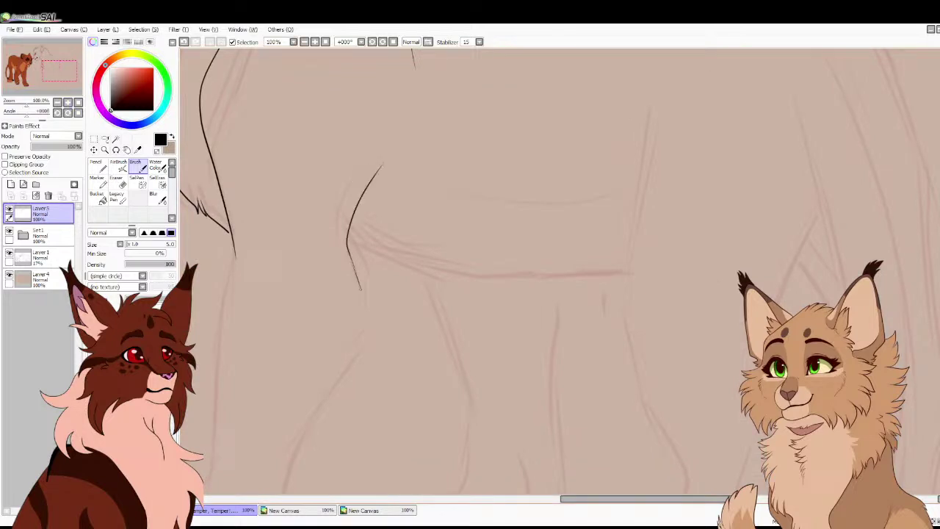
left_click(376, 509)
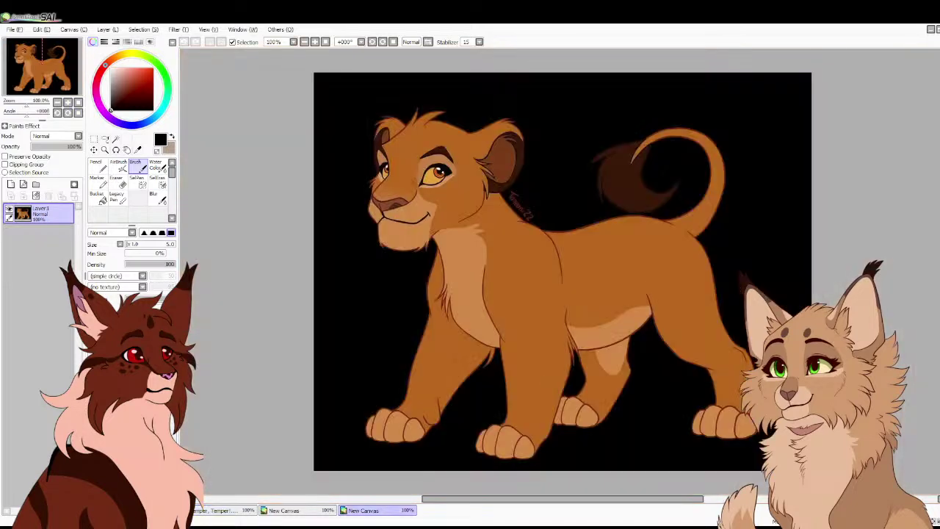
left_click(224, 510)
left_click_drag(290, 465, 366, 333)
left_click_drag(378, 295, 354, 227)
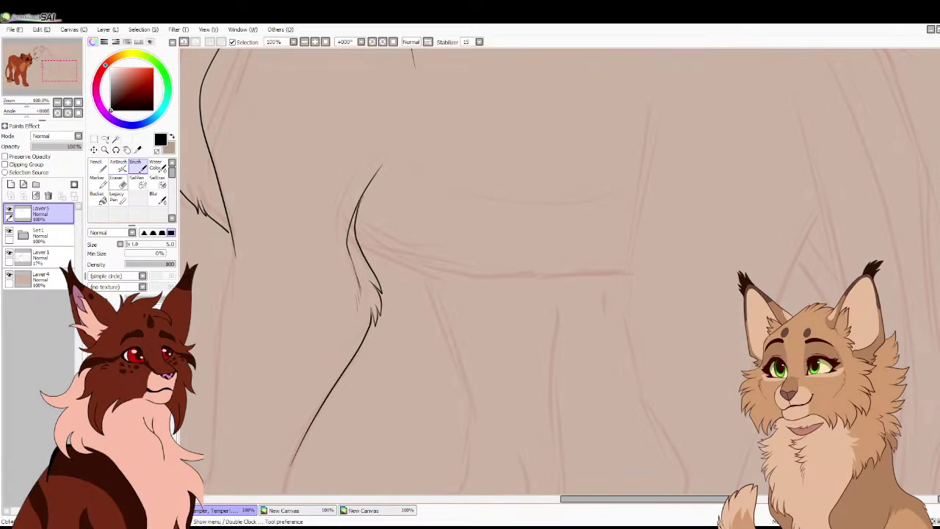
Erase the overlapping piece of the first elbow line where it meets the foreleg's rear contour
key("e")
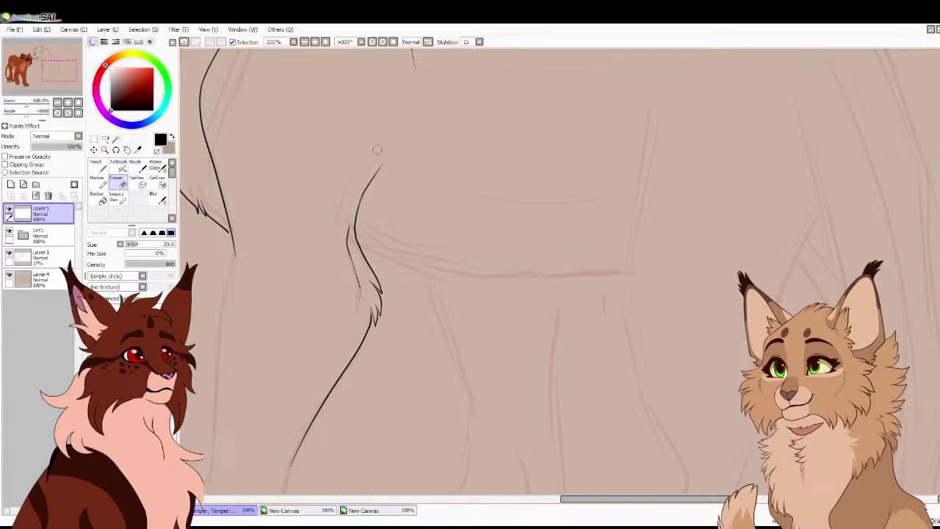
key("b")
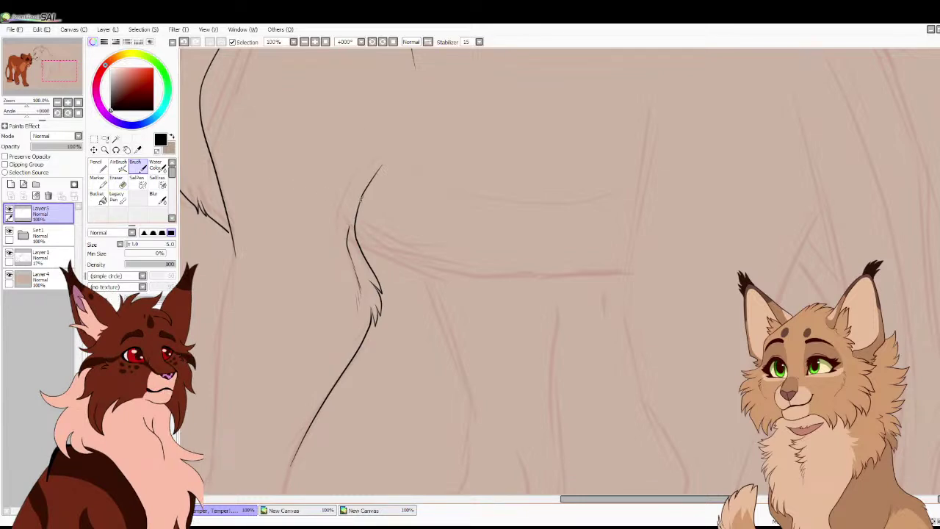
key("e")
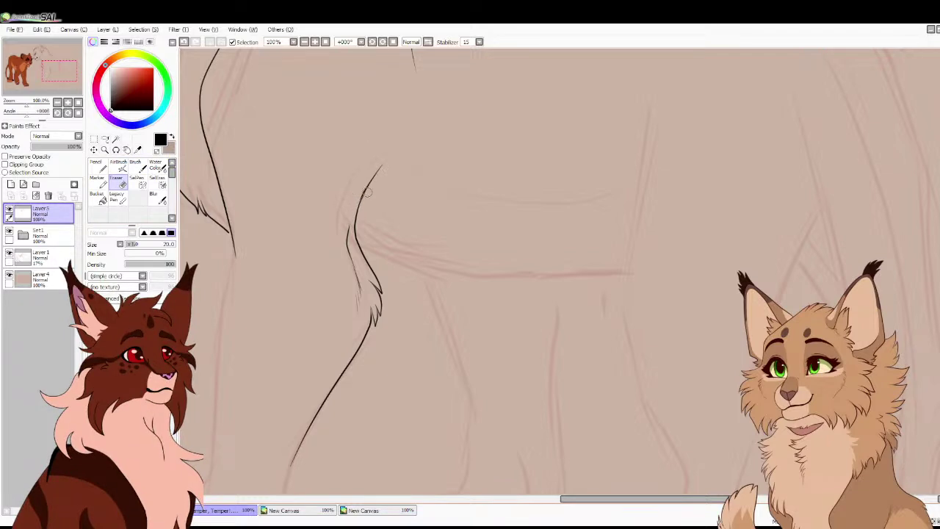
key("b")
left_click(78, 102)
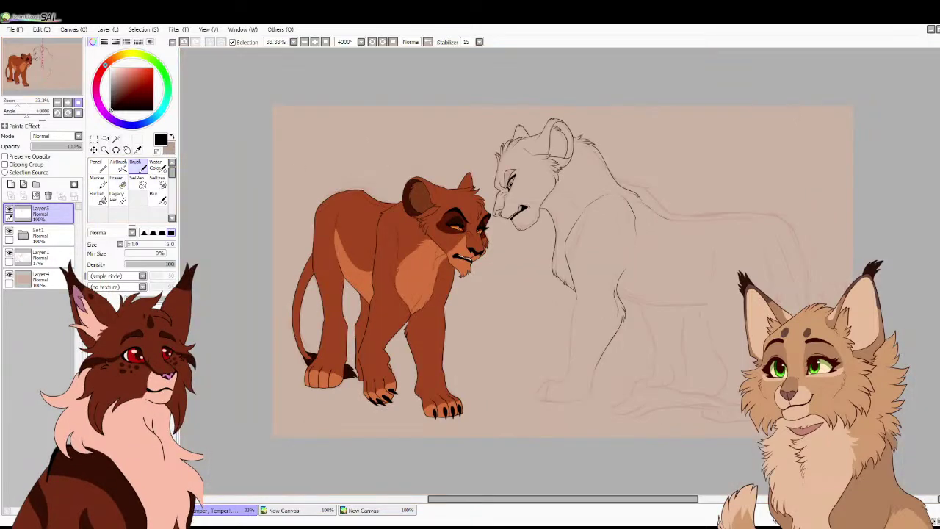
Ink the near foreleg's front contour and the paw outline, joining it to the leg's rear contour
key("plus")
key("plus")
key("plus")
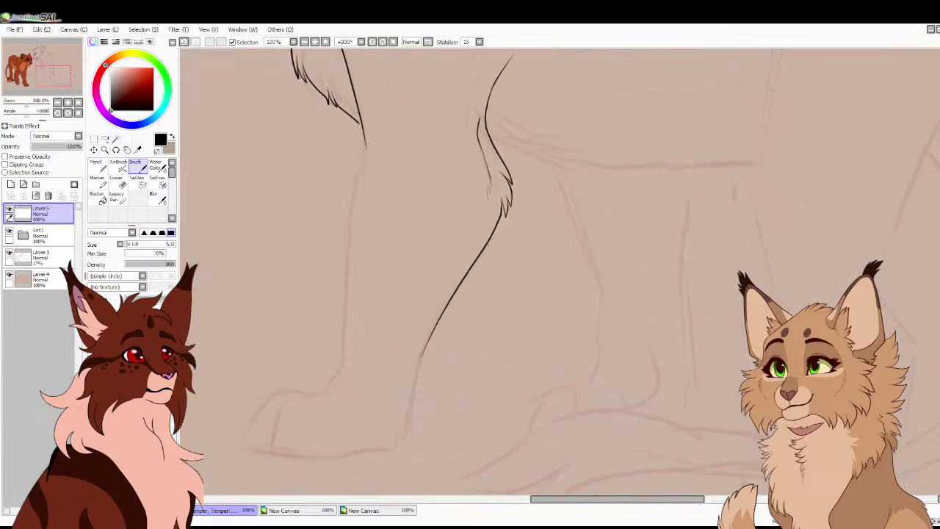
left_click_drag(362, 147, 327, 379)
key("ctrl+z")
mouse_move(363, 141)
left_mouse_down()
mouse_move(339, 356)
mouse_move(324, 383)
mouse_move(263, 411)
mouse_move(251, 443)
mouse_move(322, 459)
mouse_move(393, 445)
mouse_move(422, 349)
left_mouse_up()
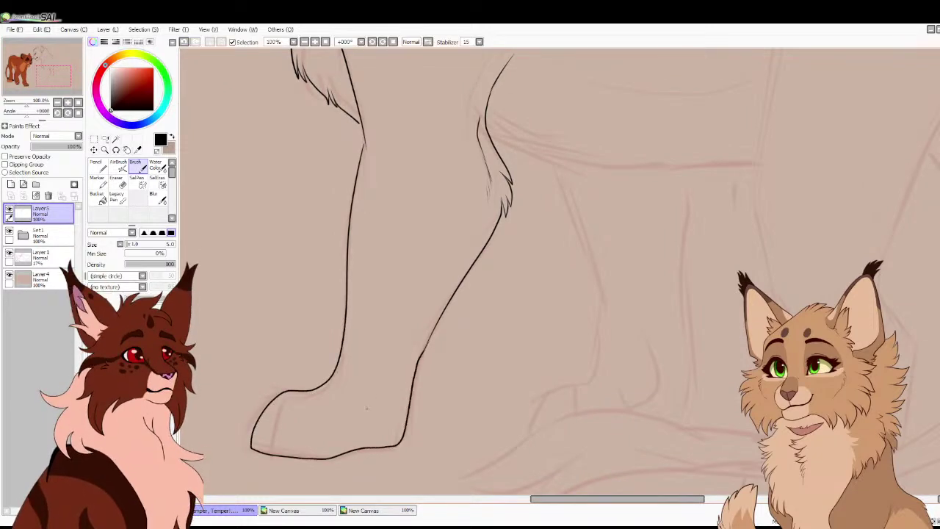
Ink a faint crease above the paw and erase the rough join on the foreleg's rear contour
key("Page_Up")
mouse_move(411, 345)
left_mouse_down()
mouse_move(396, 337)
mouse_move(362, 214)
left_mouse_up()
left_click(117, 182)
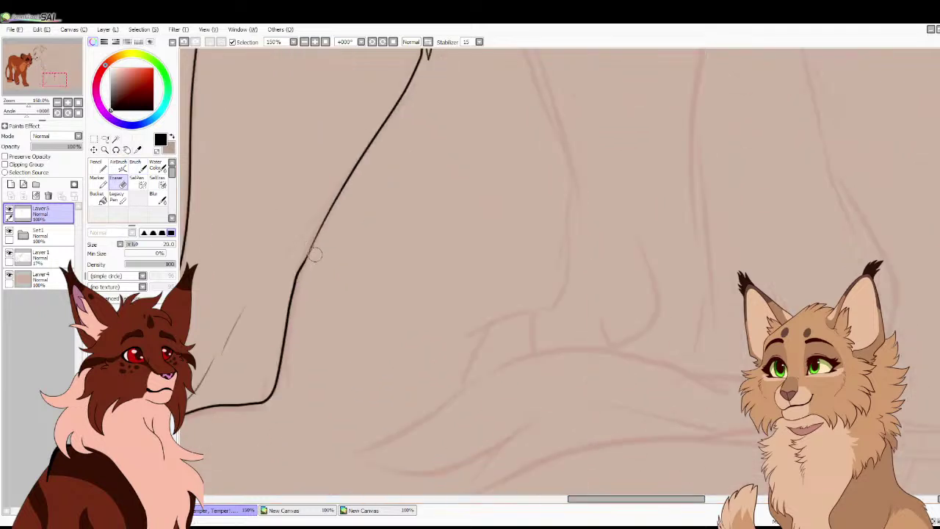
mouse_move(319, 242)
left_mouse_down()
mouse_move(303, 271)
mouse_move(321, 236)
mouse_move(307, 262)
mouse_move(319, 237)
left_mouse_up()
left_click(138, 167)
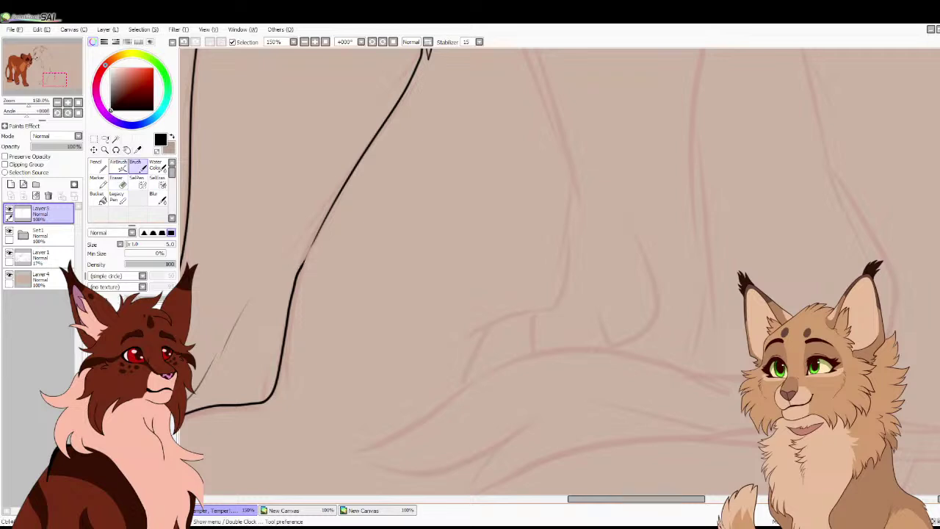
Re-ink the erased gap in the foreleg's rear contour above the heel
left_click_drag(26, 115, 28, 115)
left_click_drag(54, 79, 53, 78)
left_click(68, 102)
left_click(78, 112)
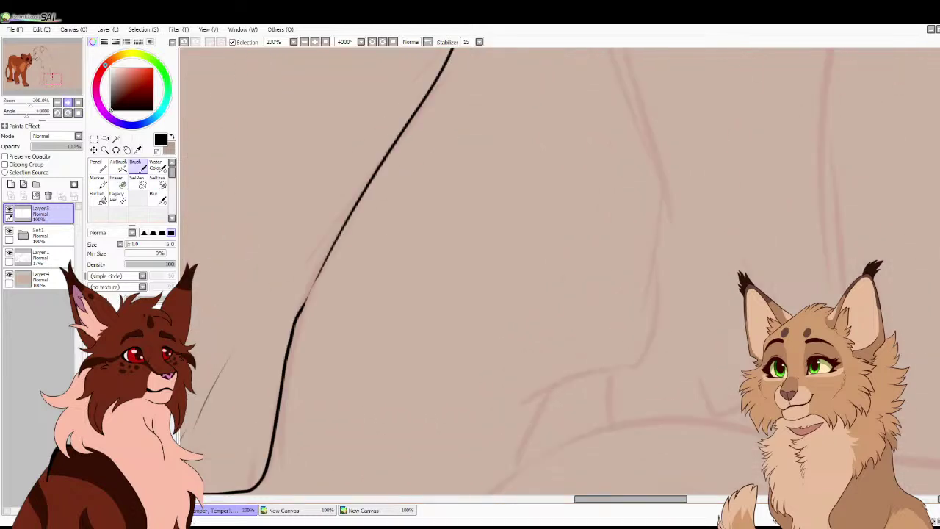
left_click_drag(301, 305, 342, 225)
Examine the finished foreleg line art on the whole canvas with the sketch layer hidden and shown
left_click(78, 102)
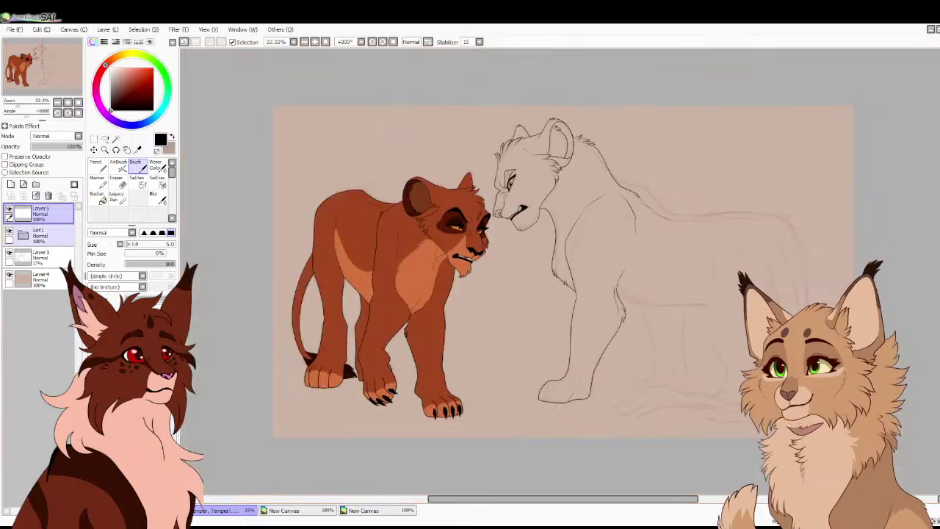
left_click(9, 274)
left_click(9, 276)
left_click(9, 254)
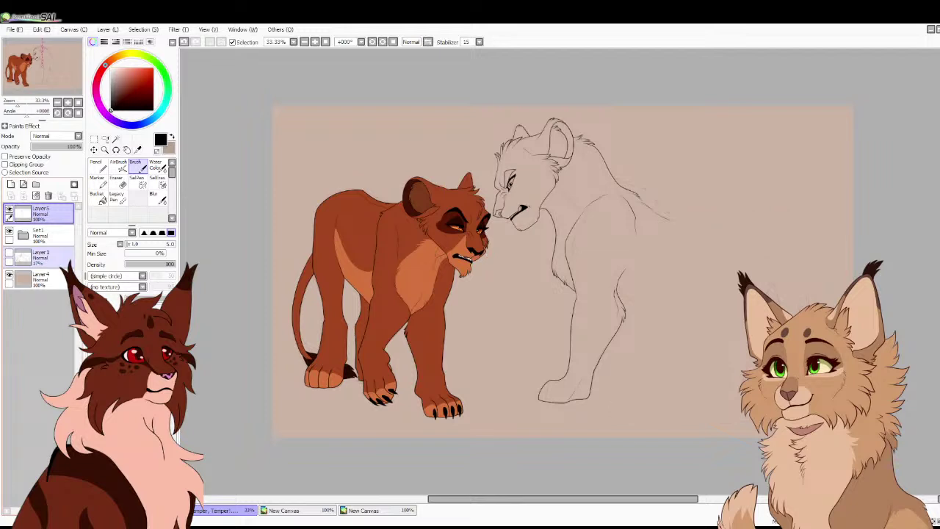
left_click(9, 254)
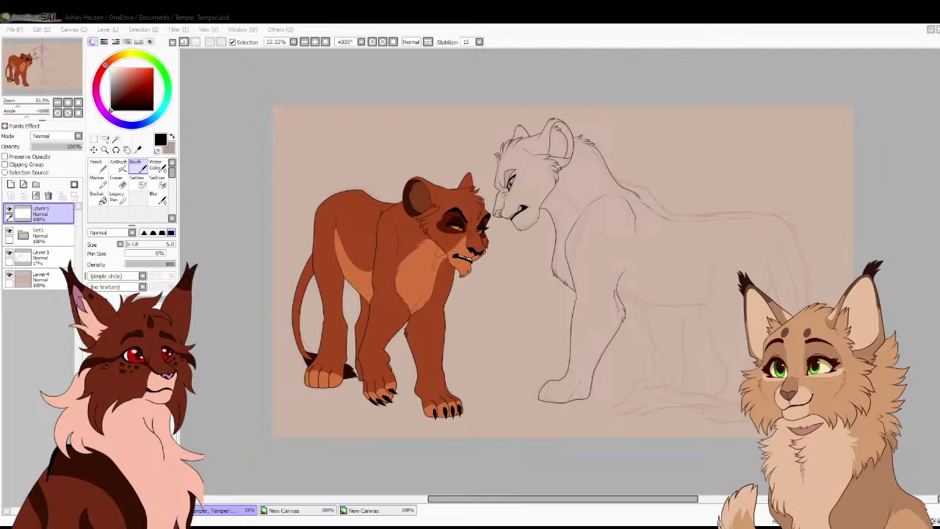
Ink the right lion's back line from the nape over the shoulder hump and along the spine to the rump
left_click(281, 229)
scroll(559, 272, "up", 3)
left_click_drag(734, 147, 358, 251)
mouse_move(353, 110)
left_mouse_down()
mouse_move(439, 134)
mouse_move(483, 187)
mouse_move(550, 213)
mouse_move(773, 203)
mouse_move(854, 223)
mouse_move(894, 256)
left_mouse_up()
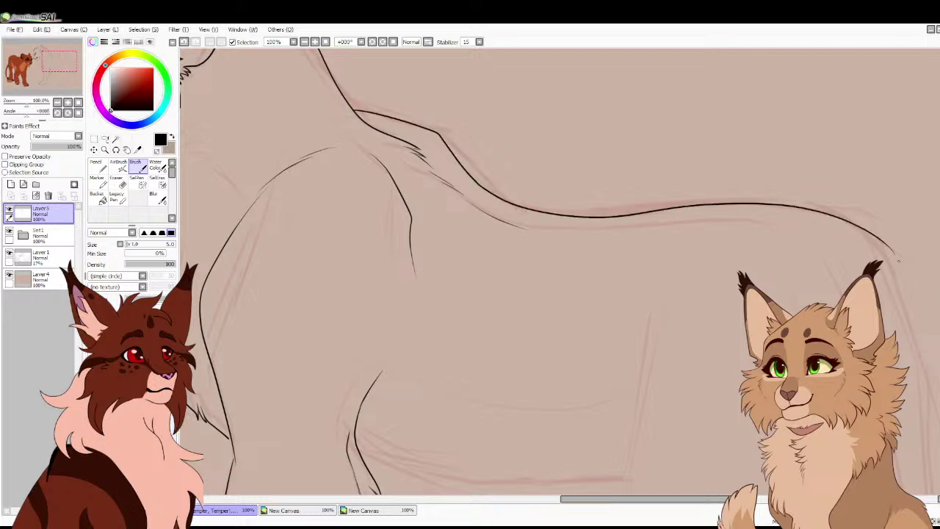
scroll(559, 272, "down", 3)
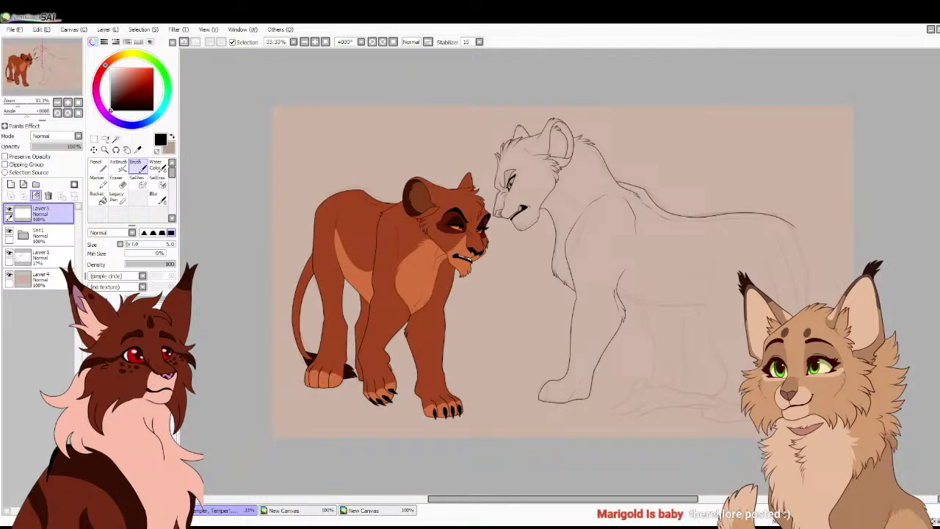
left_click(9, 252)
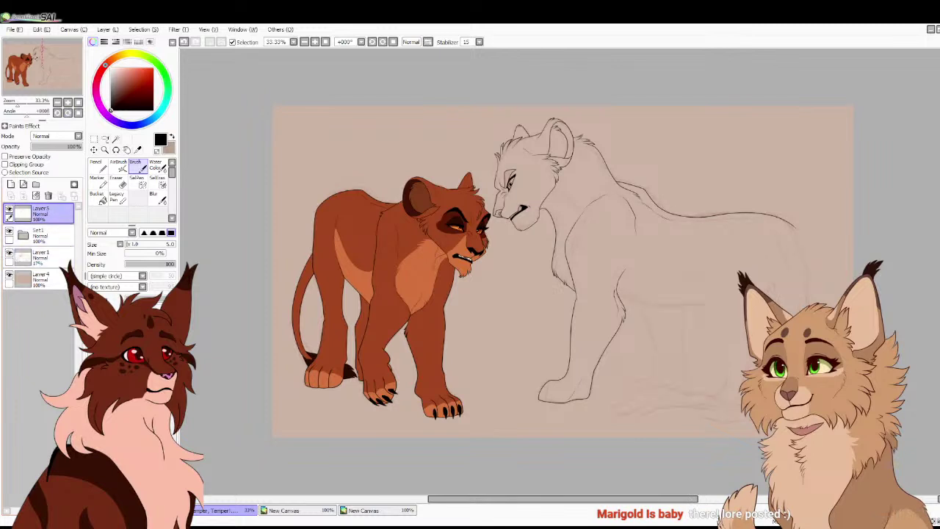
Ink the near hind leg's front contour from the flank past the hock, and its rear contour along the thigh
scroll(560, 272, "up", 2)
mouse_move(910, 238)
left_mouse_down()
mouse_move(452, 176)
mouse_move(355, 145)
mouse_move(342, 198)
mouse_move(358, 372)
mouse_move(375, 431)
mouse_move(356, 453)
left_mouse_up()
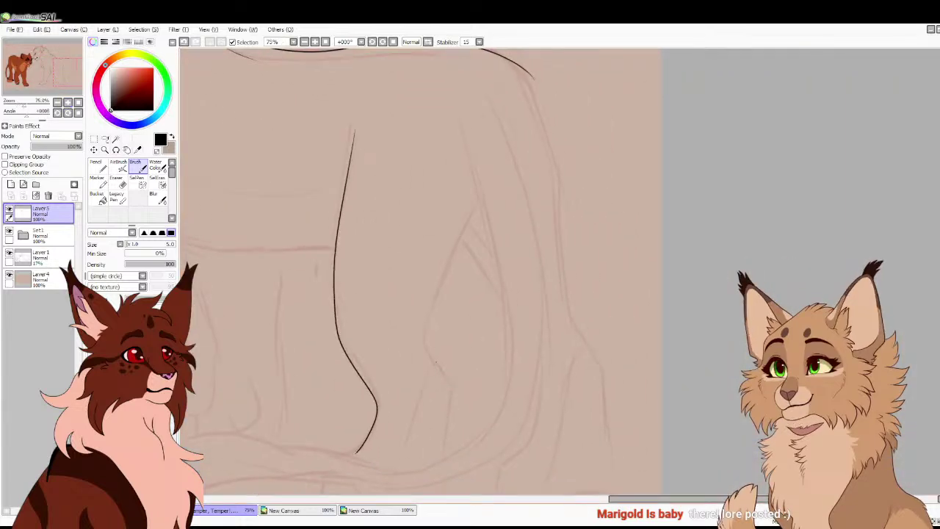
mouse_move(432, 362)
left_mouse_down()
mouse_move(428, 316)
mouse_move(474, 195)
mouse_move(476, 141)
left_mouse_up()
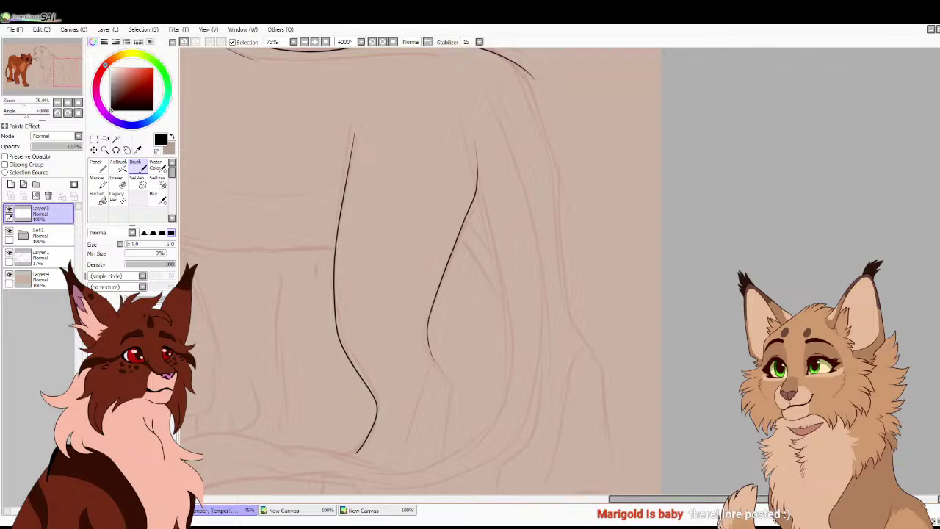
scroll(419, 264, "down", 4)
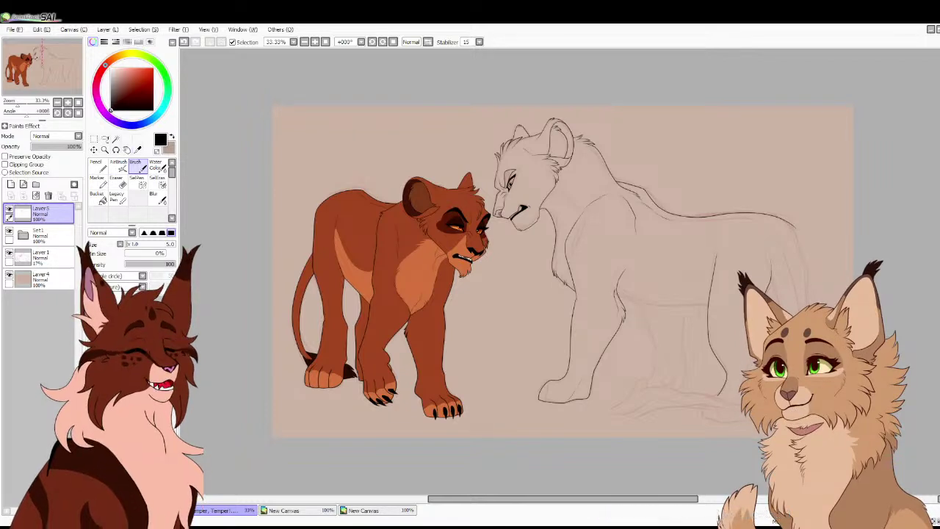
Ink the tail's inner contour from behind the near thigh down and around the bend towards the tuft
left_click(67, 102)
left_click(67, 102)
left_click(68, 102)
left_click_drag(43, 66, 67, 80)
scroll(529, 276, "right", 3)
scroll(403, 271, "up", 2)
mouse_move(384, 129)
left_mouse_down()
mouse_move(421, 396)
mouse_move(396, 453)
mouse_move(643, 137)
mouse_move(604, 176)
mouse_move(516, 203)
mouse_move(351, 168)
left_mouse_up()
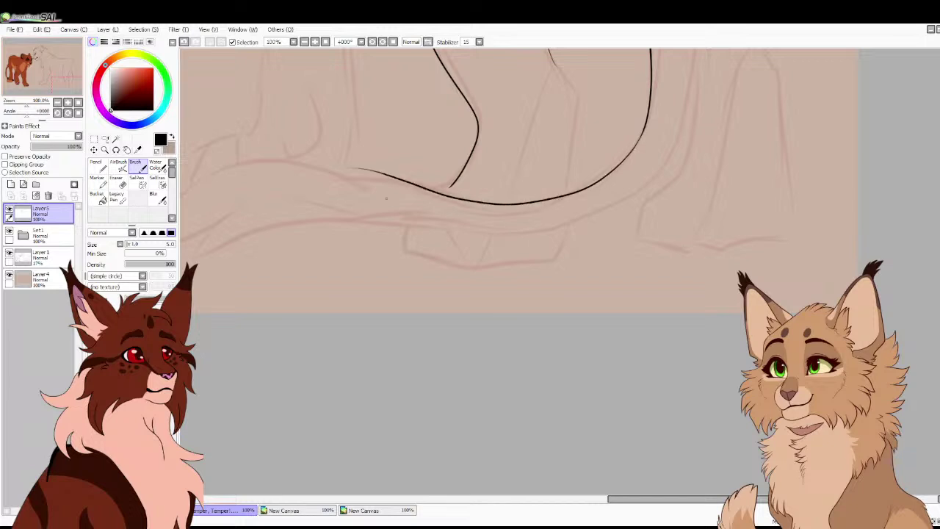
Ink the tail's outer contour from the tuft end around the bend and up to the rump, redoing uneven strokes
mouse_move(378, 204)
left_mouse_down()
mouse_move(410, 207)
mouse_move(481, 231)
mouse_move(562, 233)
mouse_move(633, 200)
left_mouse_up()
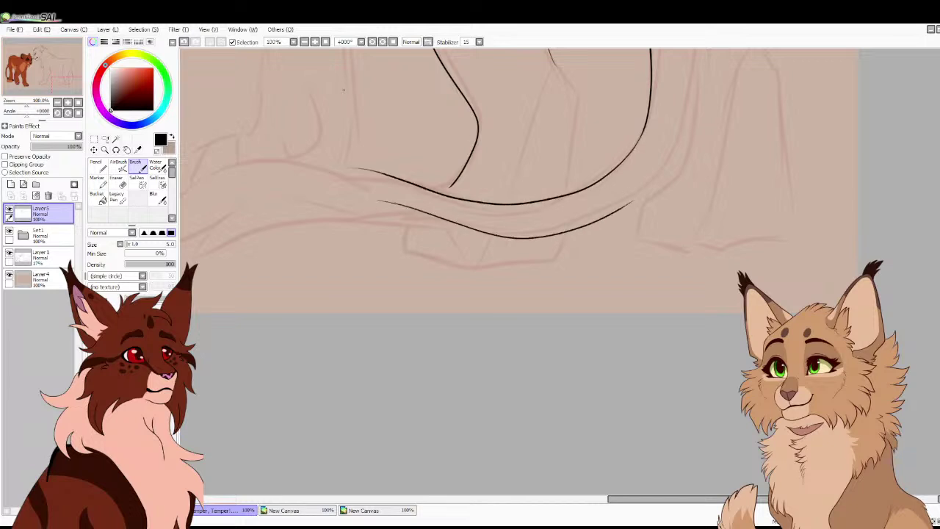
key("ctrl+z")
mouse_move(374, 198)
left_mouse_down()
mouse_move(517, 227)
mouse_move(600, 214)
mouse_move(679, 149)
mouse_move(694, 94)
left_mouse_up()
left_click_drag(587, 146, 425, 331)
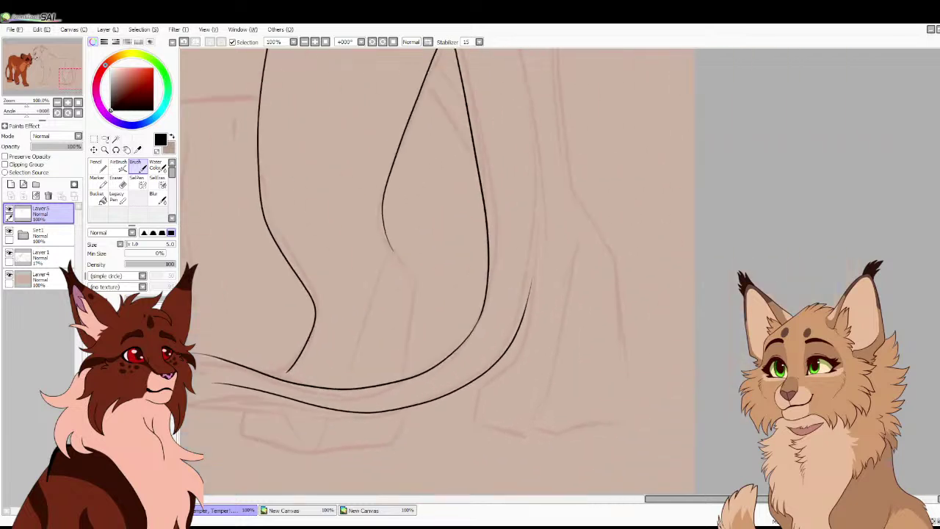
left_click_drag(529, 292, 522, 48)
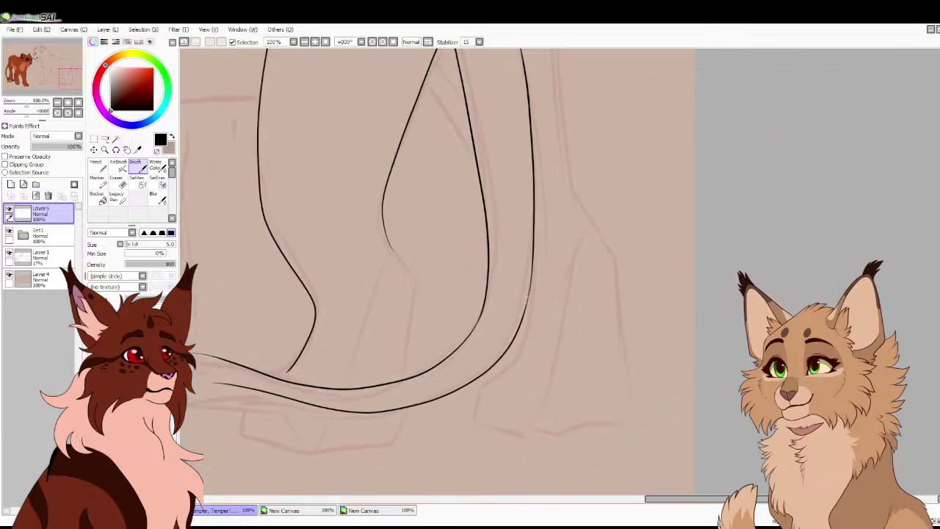
key("ctrl+z")
left_click_drag(514, 220, 437, 253)
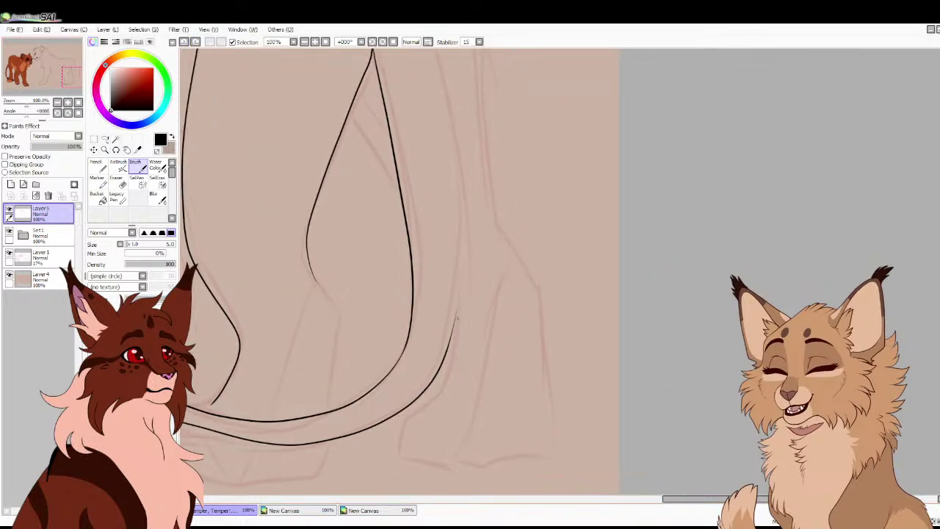
mouse_move(454, 323)
left_mouse_down()
mouse_move(461, 177)
mouse_move(442, 49)
left_mouse_up()
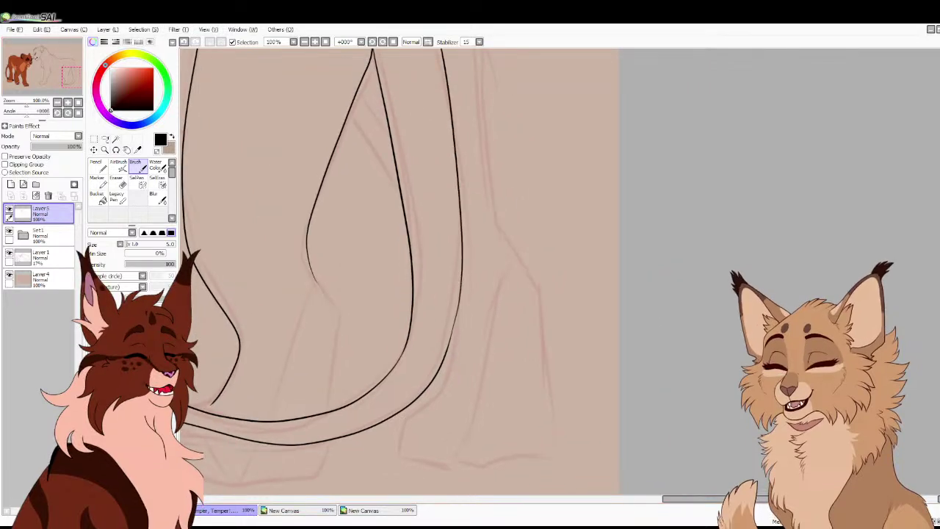
left_click_drag(411, 183, 454, 367)
left_click_drag(477, 202, 418, 92)
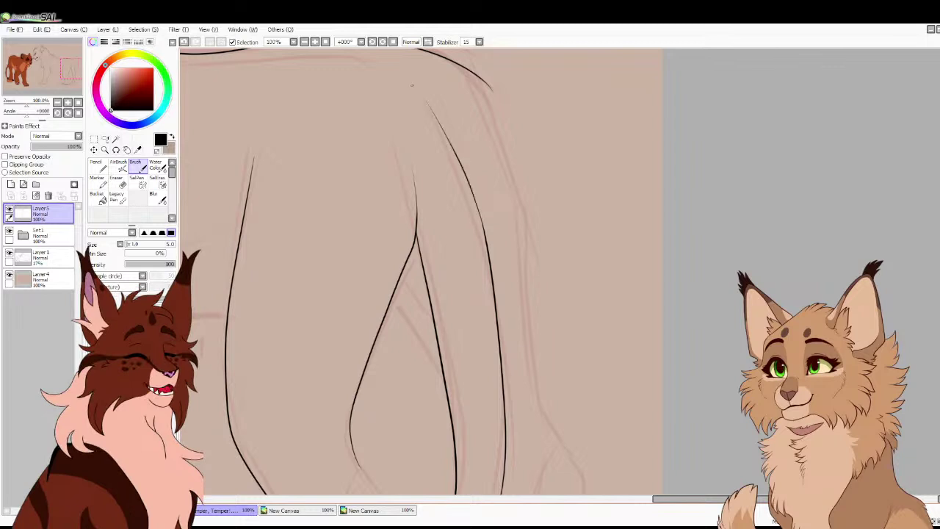
Ink a thin contour line just beneath the back from the shoulder to the rump
left_click_drag(381, 221, 609, 340)
mouse_move(380, 185)
left_mouse_down()
mouse_move(551, 174)
mouse_move(602, 195)
mouse_move(592, 185)
left_mouse_up()
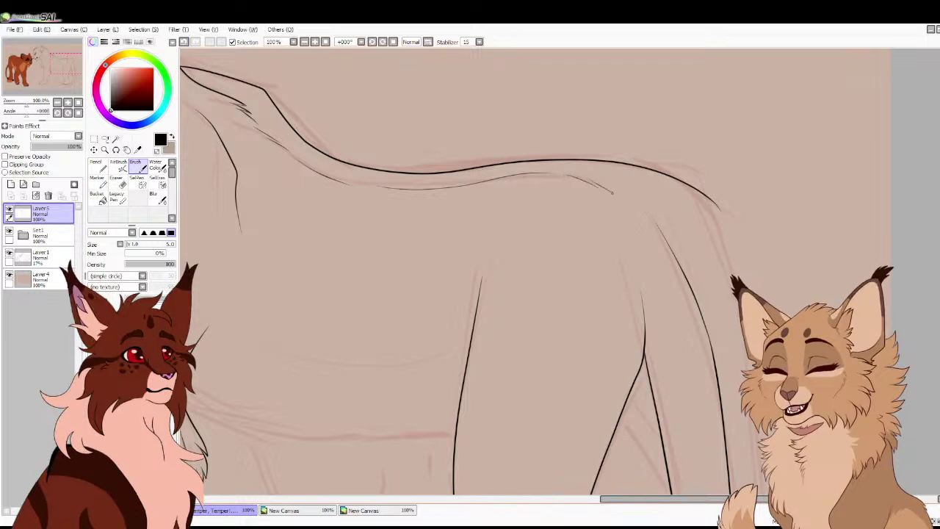
left_click(77, 102)
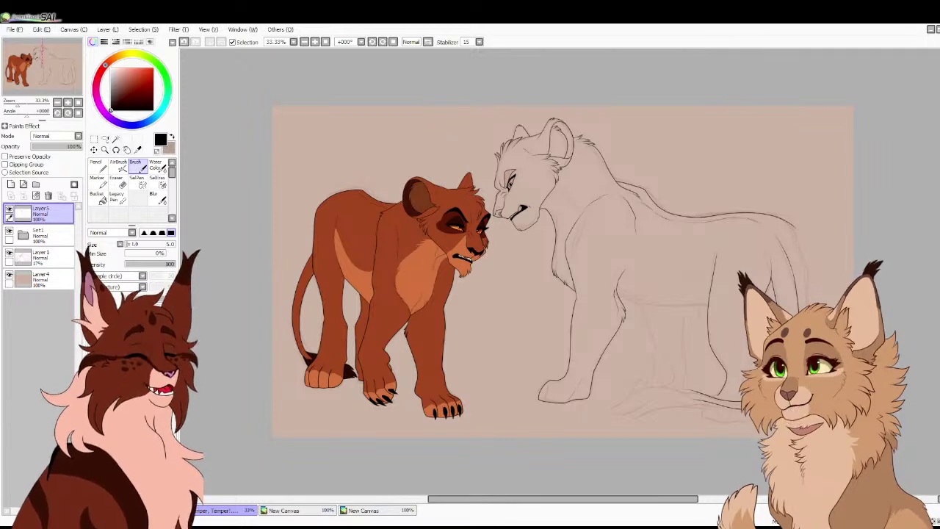
Ink the belly line from behind the near foreleg's elbow to the front of the near hind leg
scroll(479, 230, "up", 4)
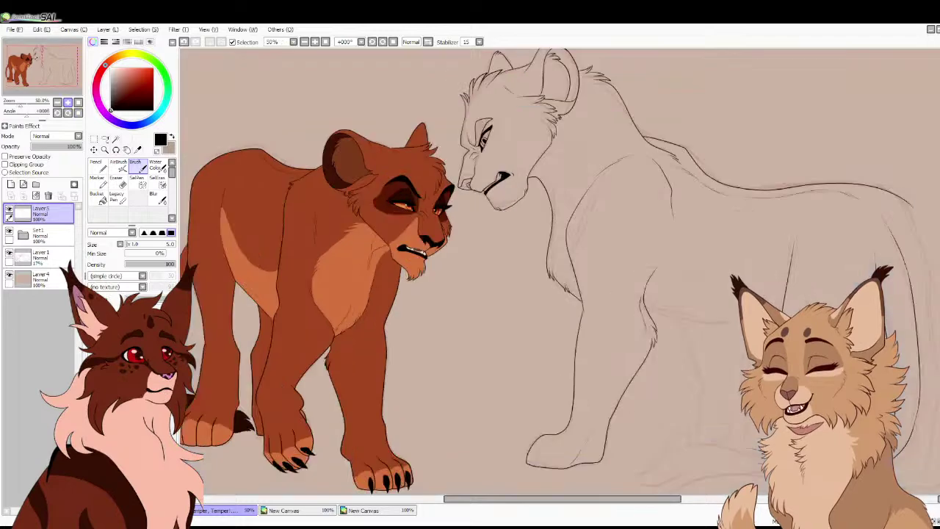
left_click_drag(488, 234, 210, 183)
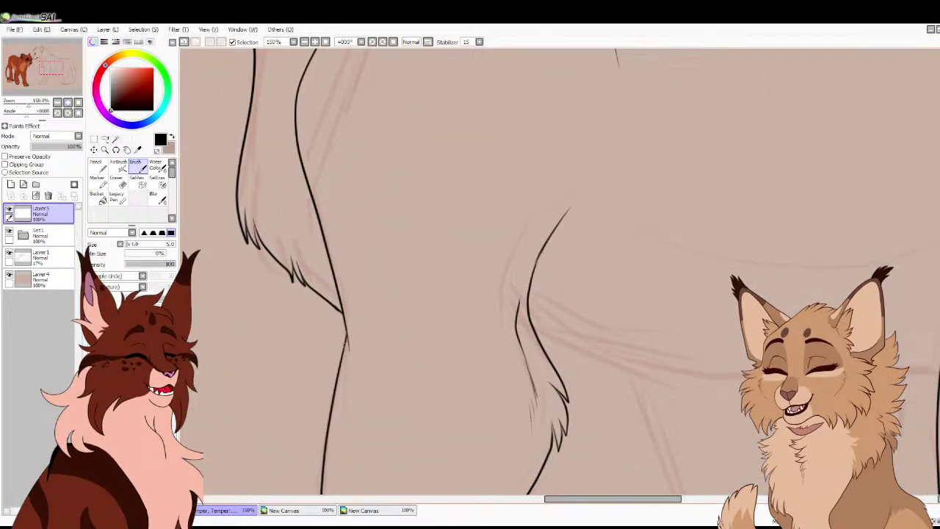
scroll(347, 334, "down", 4)
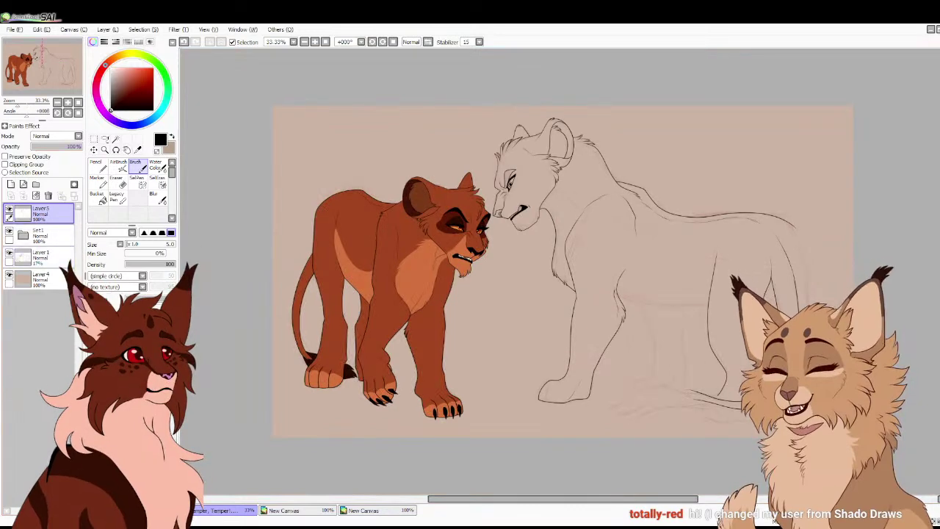
left_click(67, 102)
left_click_drag(42, 68, 55, 72)
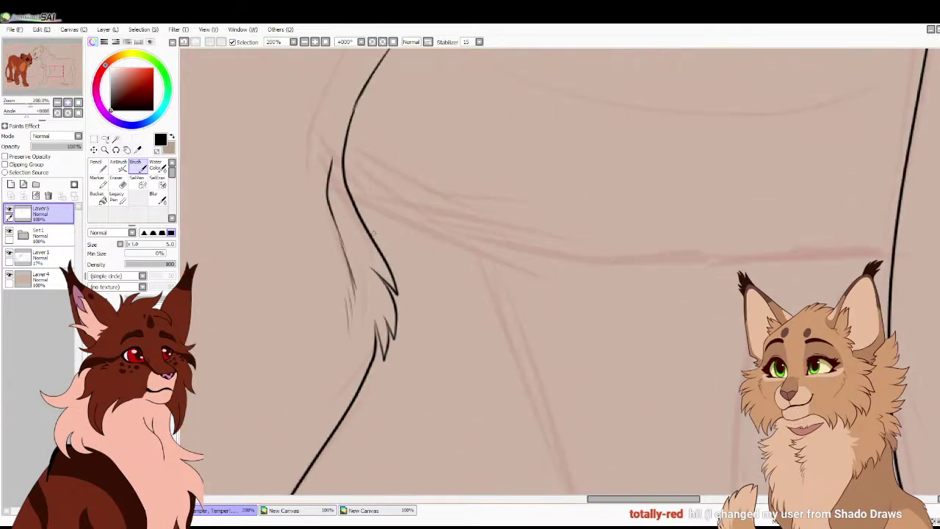
scroll(558, 272, "down", 3)
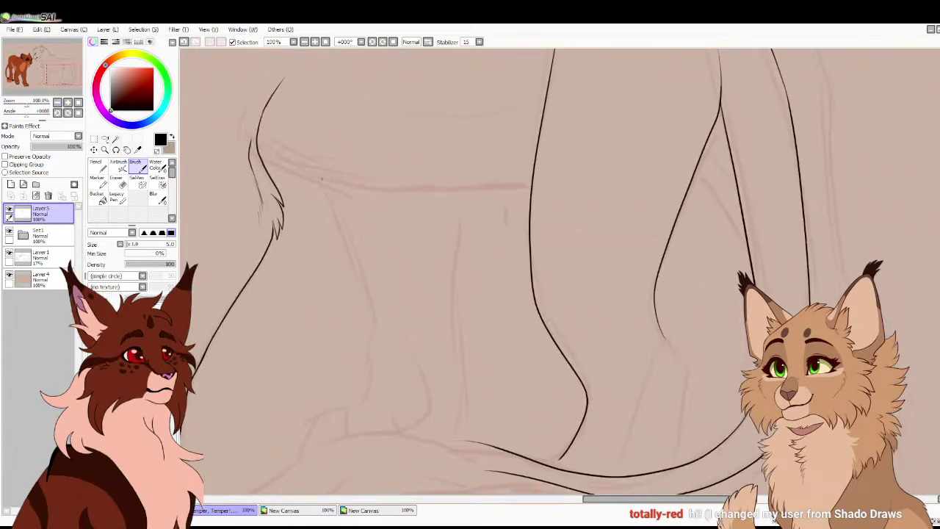
mouse_move(266, 172)
left_mouse_down()
mouse_move(365, 196)
mouse_move(508, 188)
left_mouse_up()
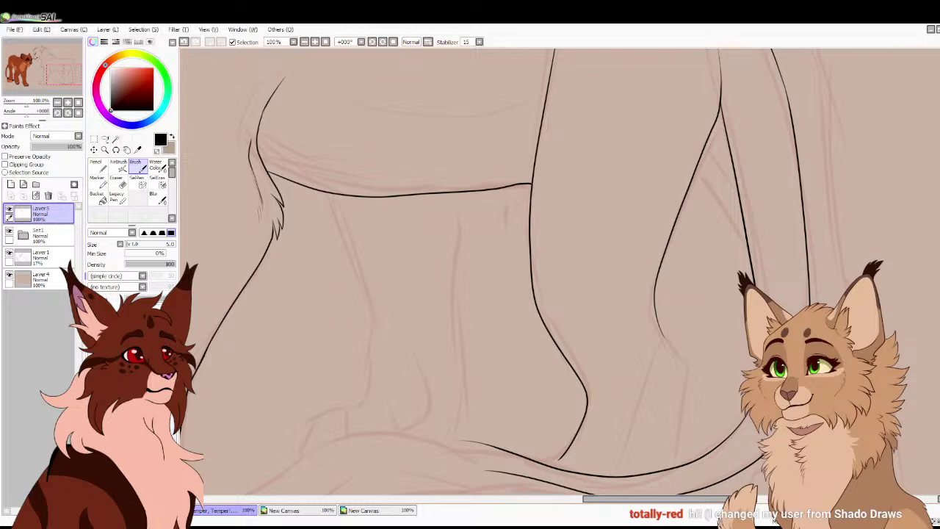
scroll(330, 199, "up", 2)
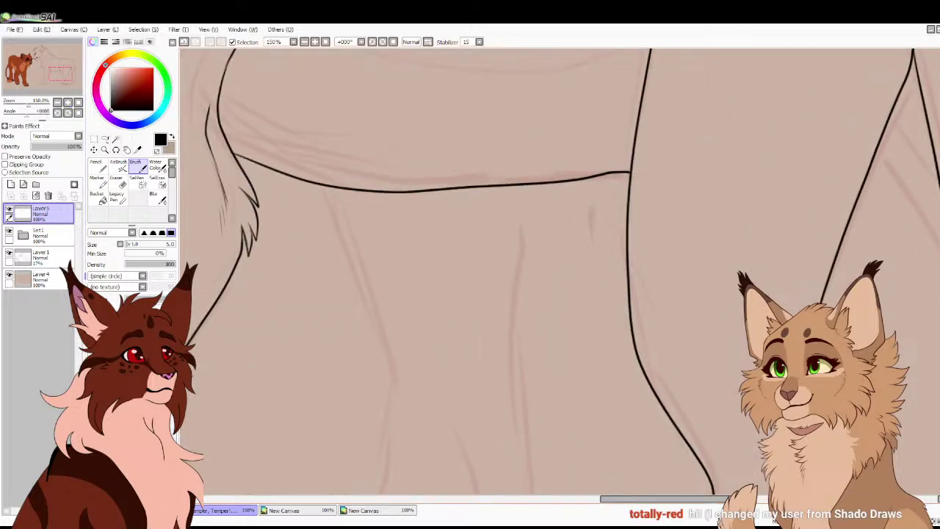
scroll(558, 272, "down", 4)
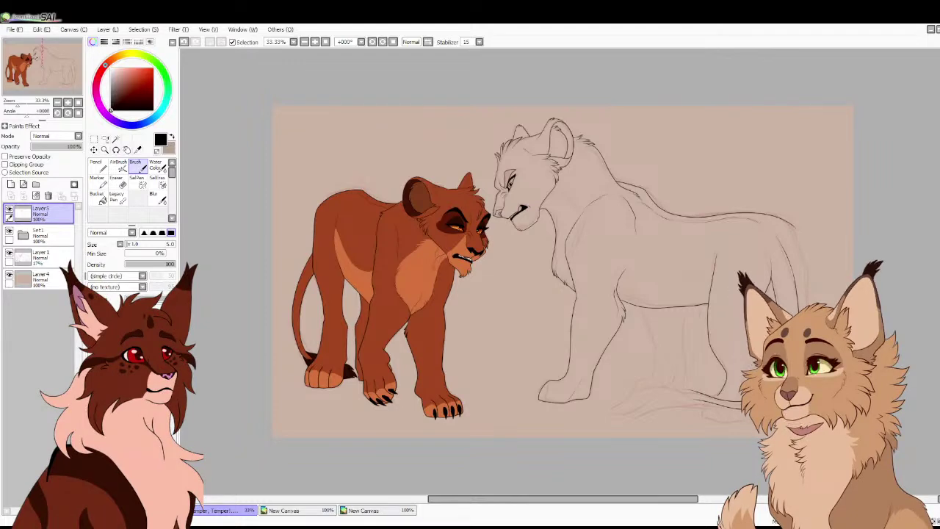
Ink the tail tuft's outline with pointed fur locks around its tip and along its upper and lower edges
scroll(559, 271, "up", 3)
left_click_drag(43, 67, 62, 84)
scroll(67, 84, "up", 1)
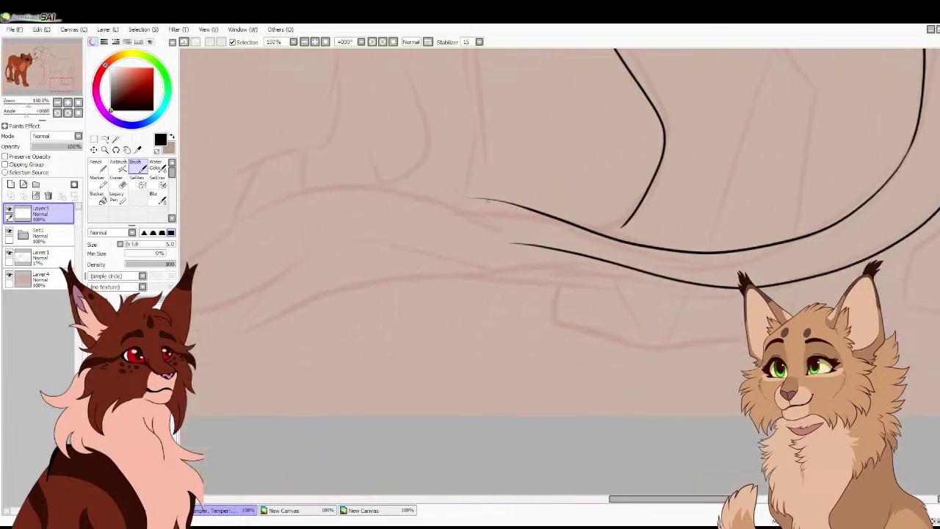
mouse_move(488, 197)
left_mouse_down()
mouse_move(332, 198)
mouse_move(272, 237)
mouse_move(242, 288)
left_mouse_up()
left_click_drag(295, 252, 196, 327)
left_click_drag(197, 327, 242, 323)
mouse_move(236, 326)
left_mouse_down()
mouse_move(248, 346)
mouse_move(326, 328)
mouse_move(362, 301)
left_mouse_up()
left_click_drag(356, 308, 314, 339)
mouse_move(315, 339)
left_mouse_down()
mouse_move(359, 323)
mouse_move(343, 335)
left_mouse_up()
mouse_move(343, 335)
left_mouse_down()
mouse_move(404, 321)
mouse_move(469, 272)
mouse_move(538, 242)
left_mouse_up()
Ink the jagged fur edge between tail and tuft and clean up the join with the tail's upper contour
left_click_drag(473, 224, 426, 228)
mouse_move(461, 223)
left_mouse_down()
mouse_move(406, 215)
mouse_move(492, 200)
left_mouse_up()
key("e")
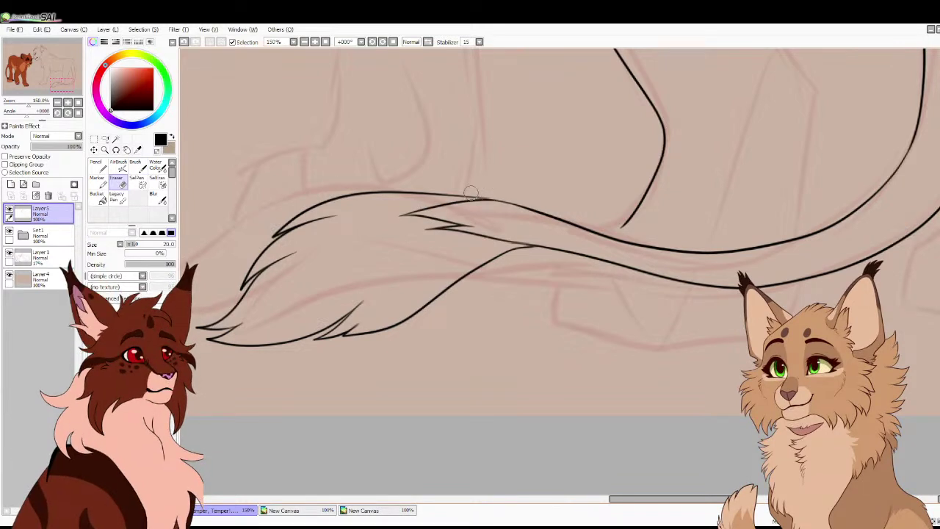
key("b")
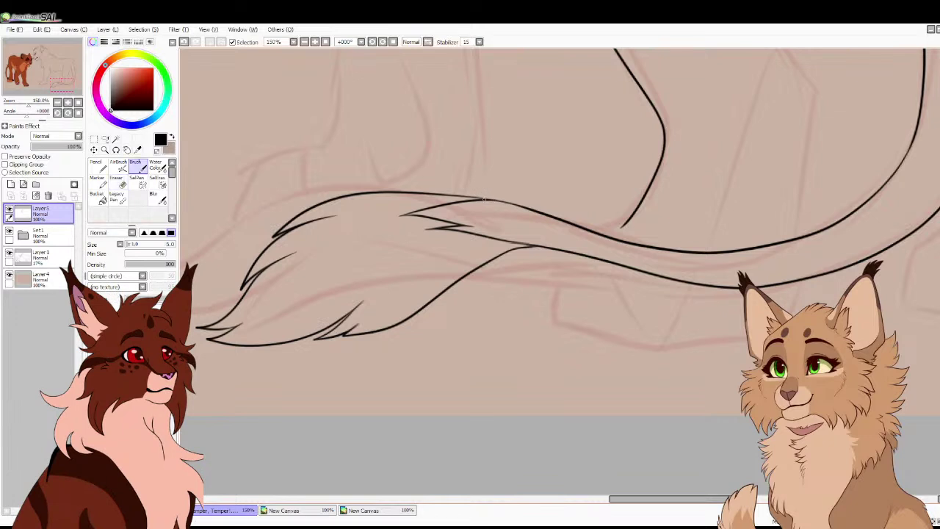
left_click_drag(488, 198, 445, 200)
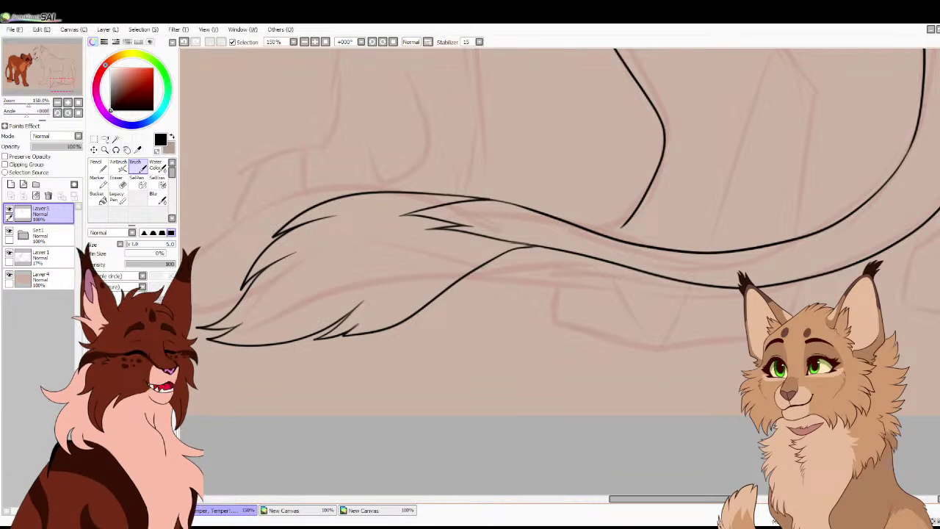
left_click(78, 102)
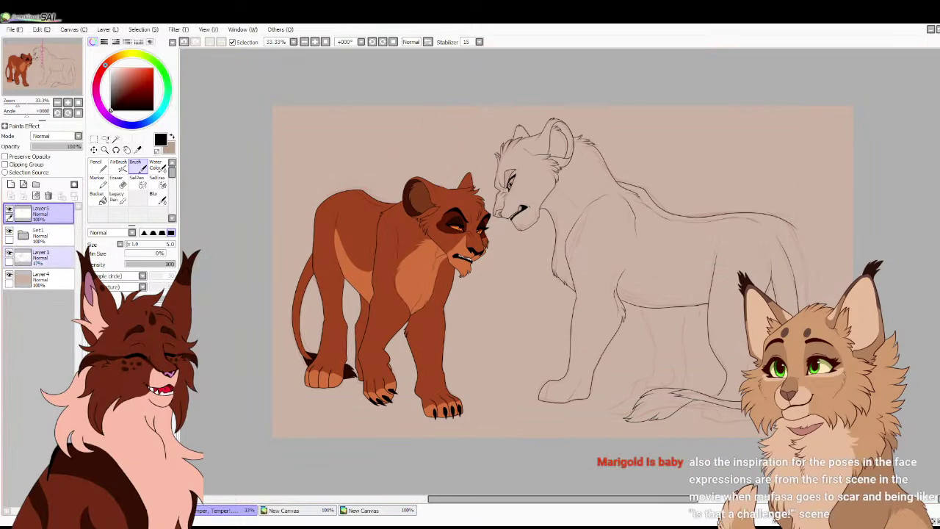
Ink the outline of the near hind paw showing beneath the tail
left_click(41, 235, "ctrl")
left_click(41, 213)
scroll(559, 273, "up", 4)
left_click_drag(42, 67, 68, 86)
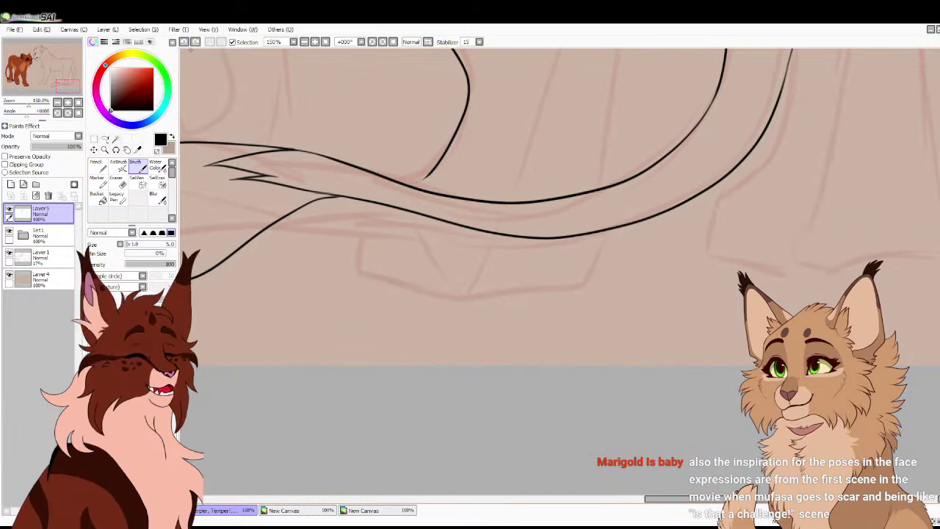
mouse_move(424, 177)
left_mouse_down()
mouse_move(349, 243)
mouse_move(361, 272)
mouse_move(457, 299)
mouse_move(524, 283)
left_mouse_up()
key("ctrl+z")
mouse_move(372, 201)
left_mouse_down()
mouse_move(354, 254)
mouse_move(372, 278)
mouse_move(453, 301)
mouse_move(581, 283)
mouse_move(601, 231)
left_mouse_up()
left_click_drag(470, 226, 472, 272)
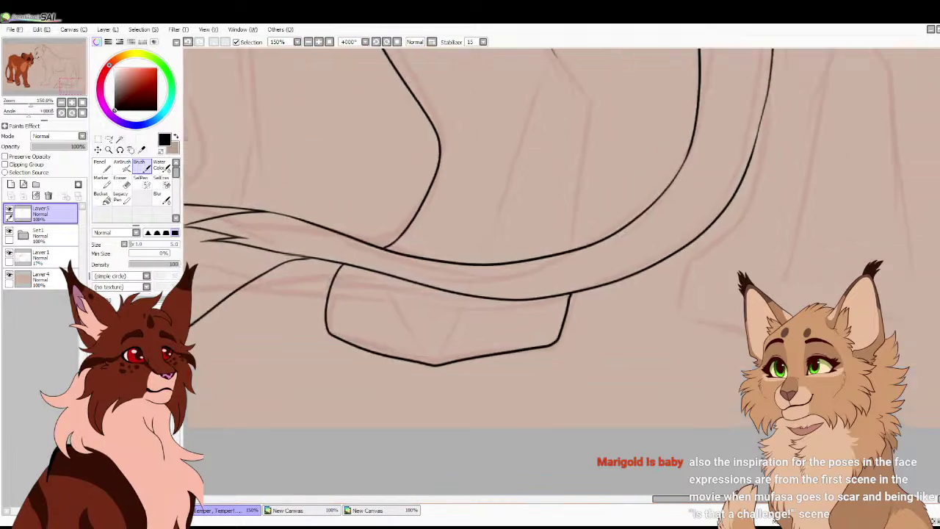
Ink the near hind leg's rear contour from the hock to the tail and the thin inner lines on its lower leg and paw
left_click_drag(486, 94, 284, 234)
mouse_move(404, 370)
left_mouse_down()
mouse_move(423, 233)
mouse_move(377, 156)
left_mouse_up()
left_click_drag(193, 353, 287, 261)
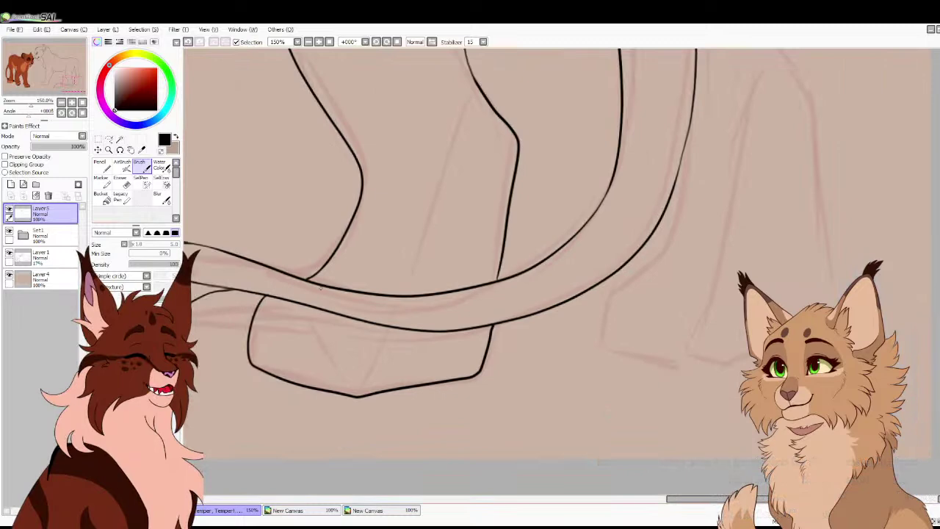
left_click_drag(358, 394, 407, 328)
mouse_move(415, 294)
left_mouse_down()
mouse_move(446, 202)
mouse_move(479, 139)
mouse_move(500, 129)
left_mouse_up()
scroll(355, 101, "down", 4)
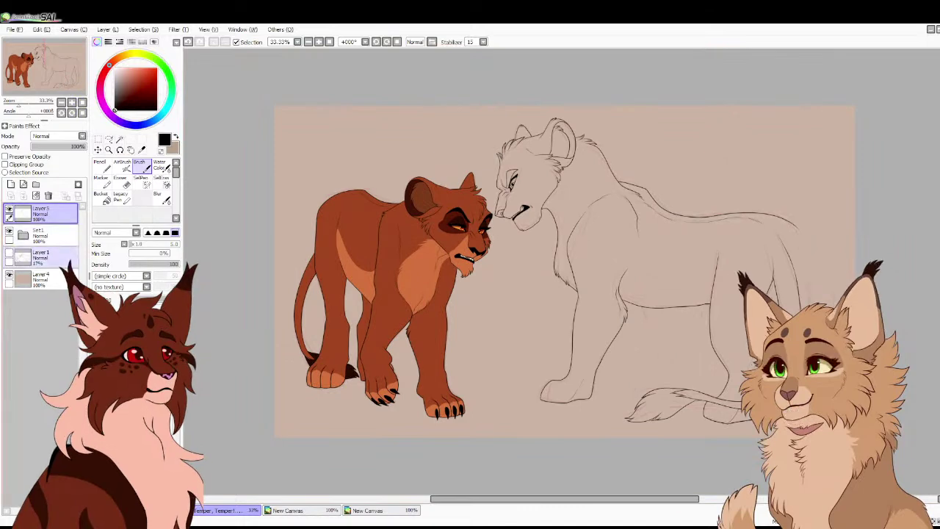
Ink the far foreleg's front contour from the belly line down to the paw behind the tail tuft
left_click(71, 102)
left_click(72, 102)
left_click_drag(46, 61, 63, 72)
scroll(596, 117, "up", 1)
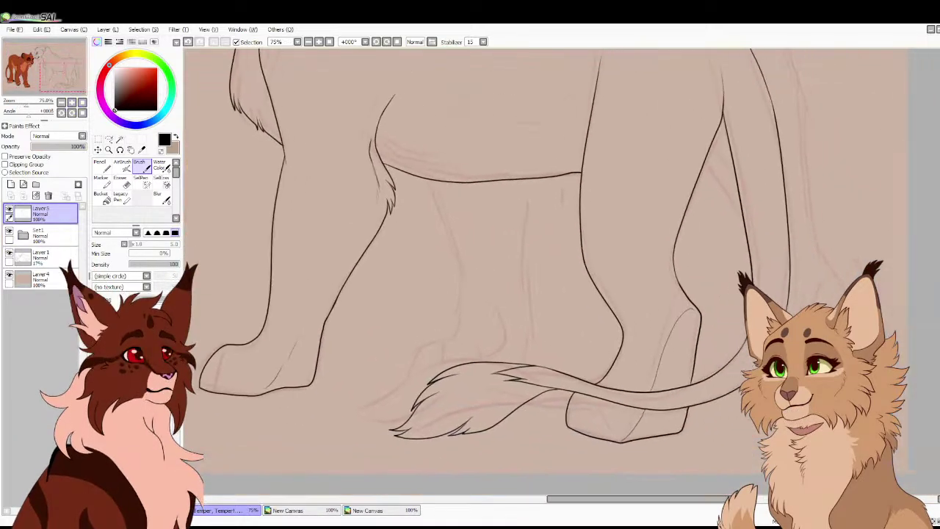
mouse_move(389, 167)
left_mouse_down()
mouse_move(441, 299)
mouse_move(440, 325)
mouse_move(434, 371)
mouse_move(395, 391)
mouse_move(393, 442)
left_mouse_up()
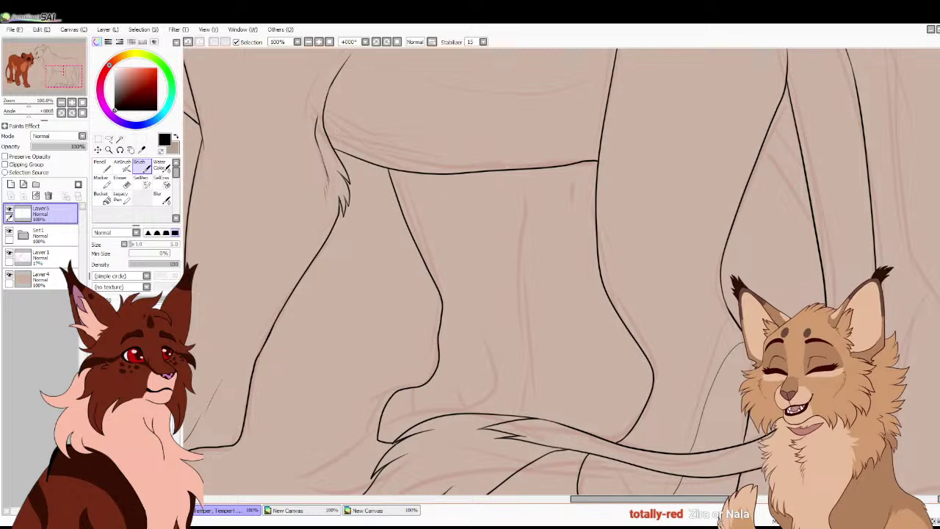
Ink the far foreleg's rear contour with a small elbow fur tuft, and a thin crease above the paw
mouse_move(519, 416)
left_mouse_down()
mouse_move(532, 355)
mouse_move(526, 176)
left_mouse_up()
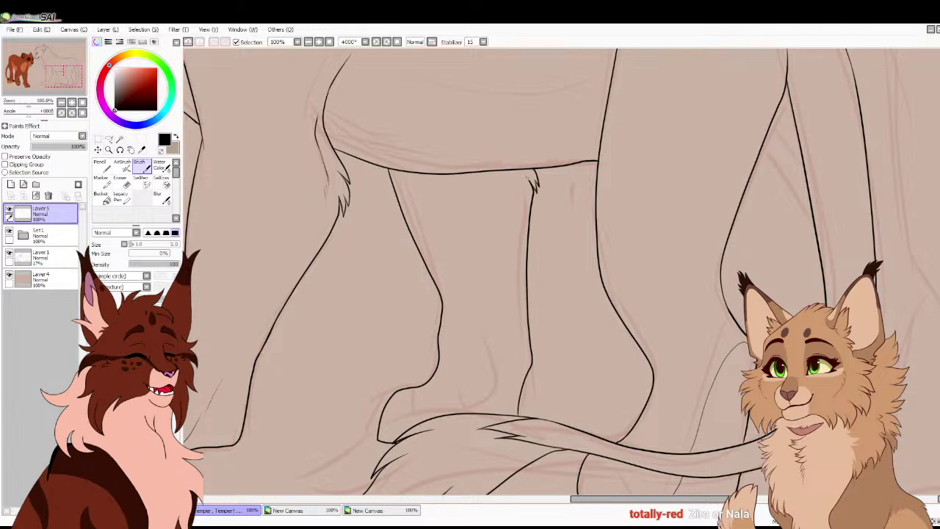
mouse_move(470, 401)
left_mouse_down()
mouse_move(496, 358)
mouse_move(489, 320)
left_mouse_up()
scroll(815, 179, "up", 2)
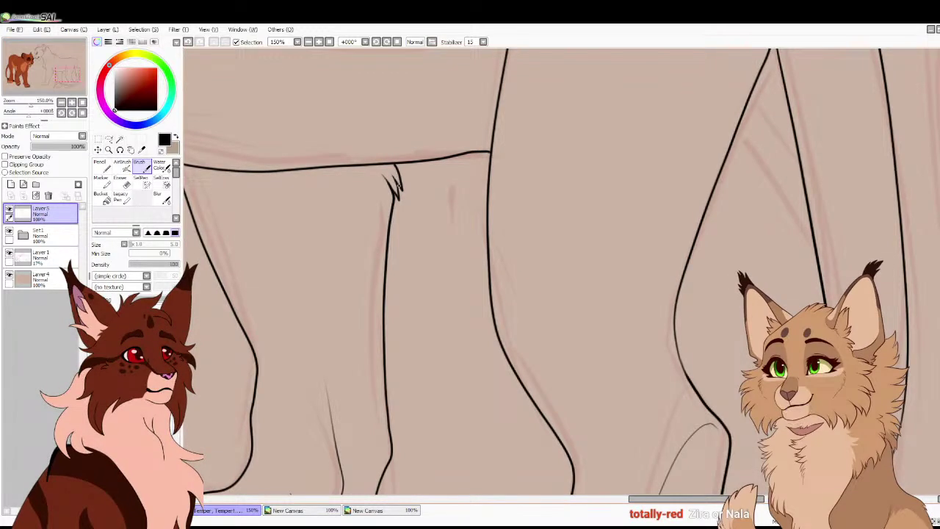
left_click(82, 102)
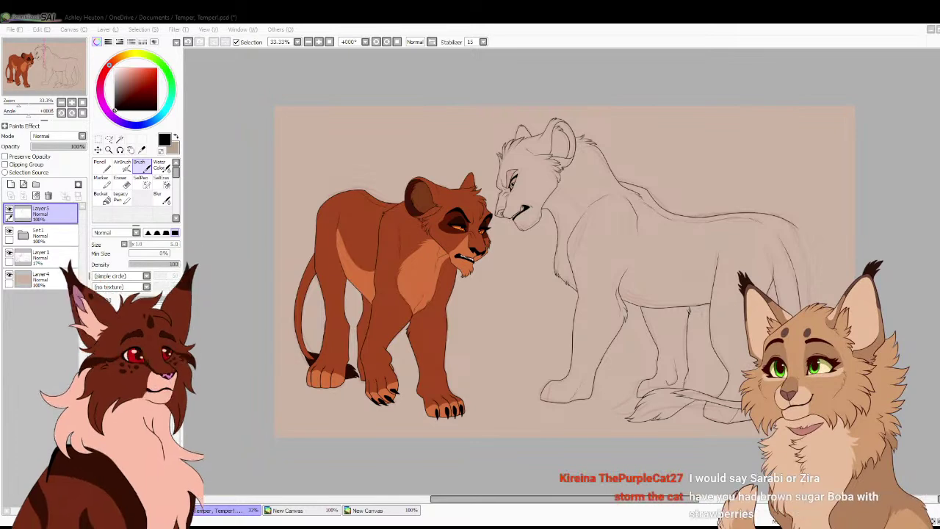
Ink the far hind leg's rear contour on the right lion, from the rump down to the hock
scroll(561, 272, "up", 3)
left_click_drag(44, 67, 86, 70)
mouse_move(317, 53)
left_mouse_down()
mouse_move(353, 185)
mouse_move(378, 377)
mouse_move(417, 440)
left_mouse_up()
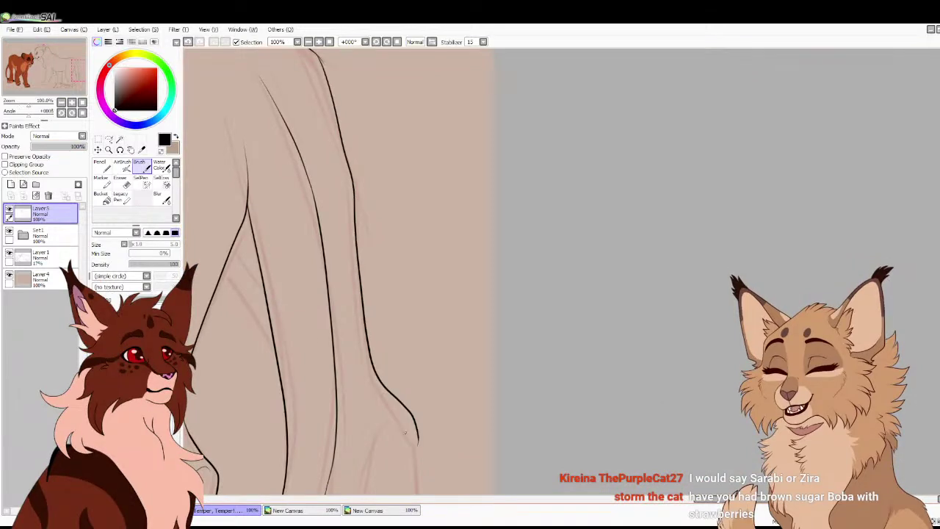
left_click_drag(247, 353, 267, 136)
left_click_drag(438, 224, 444, 393)
left_click_drag(367, 169, 378, 382)
left_click_drag(367, 220, 477, 380)
Clean up the overlapping line ends where the rump meets the hind leg's rear contour
left_click(71, 102)
key("ctrl+plus")
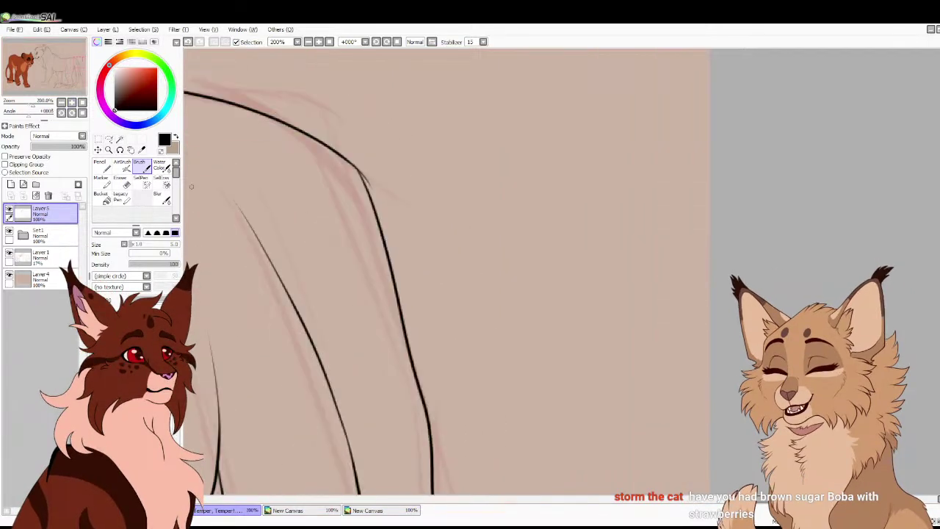
key("e")
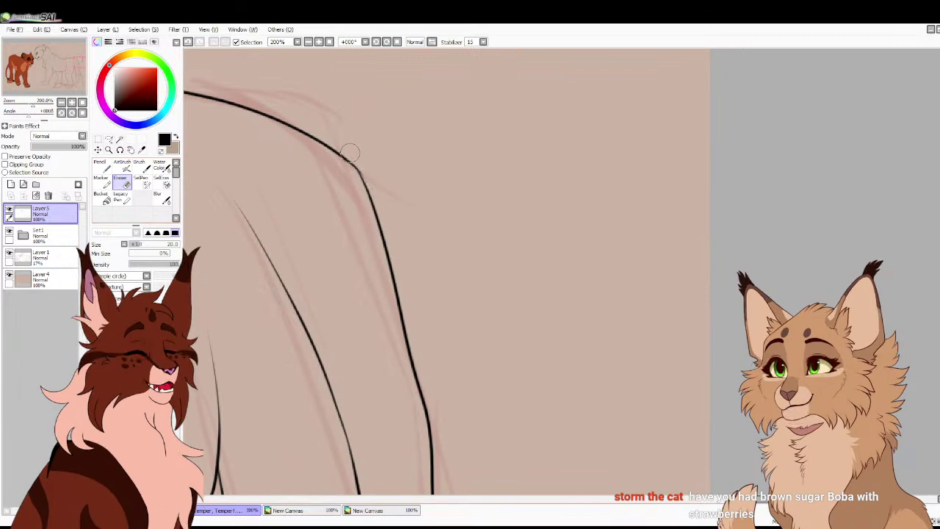
key("b")
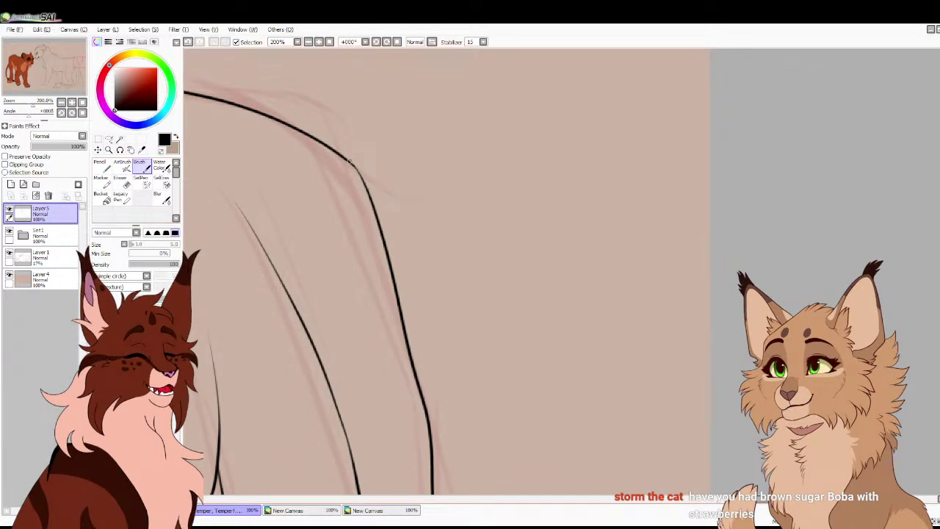
Ink the far hind leg's rear contour from hock to heel and its short front contour between the near leg and the tail
key("ctrl+minus")
left_click_drag(367, 309, 368, 161)
key("ctrl+minus")
key("ctrl+minus")
left_click_drag(411, 331, 357, 150)
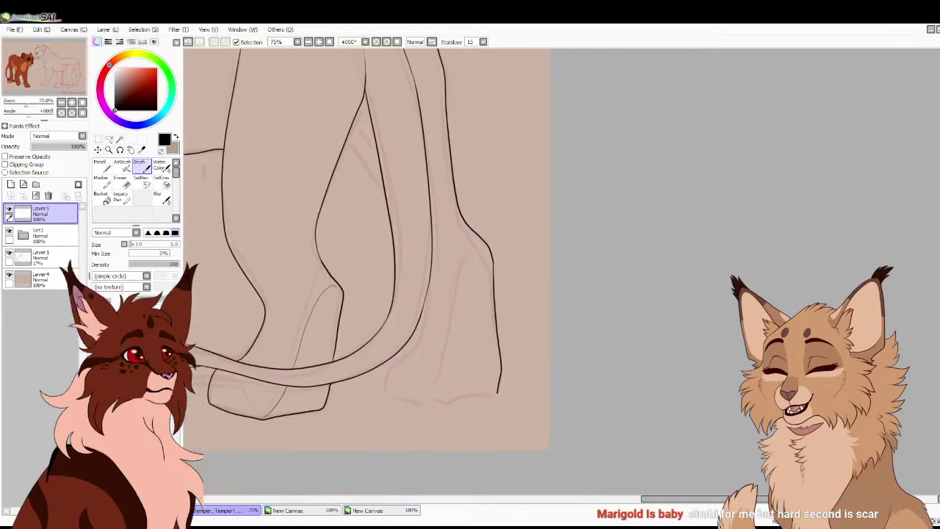
key("ctrl+plus")
left_click_drag(297, 155, 354, 235)
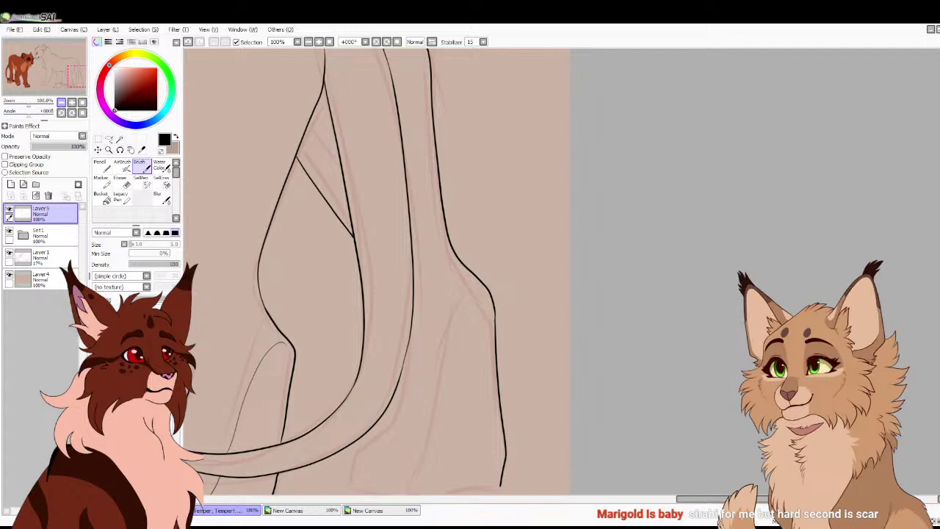
Ink the far hind paw's outline from beneath the tail curve, along the sole and up to the heel
left_click_drag(312, 201, 315, 135)
key("ctrl+plus")
mouse_move(382, 308)
left_mouse_down()
mouse_move(363, 268)
mouse_move(407, 145)
mouse_move(321, 246)
mouse_move(273, 323)
mouse_move(371, 349)
mouse_move(501, 331)
left_mouse_up()
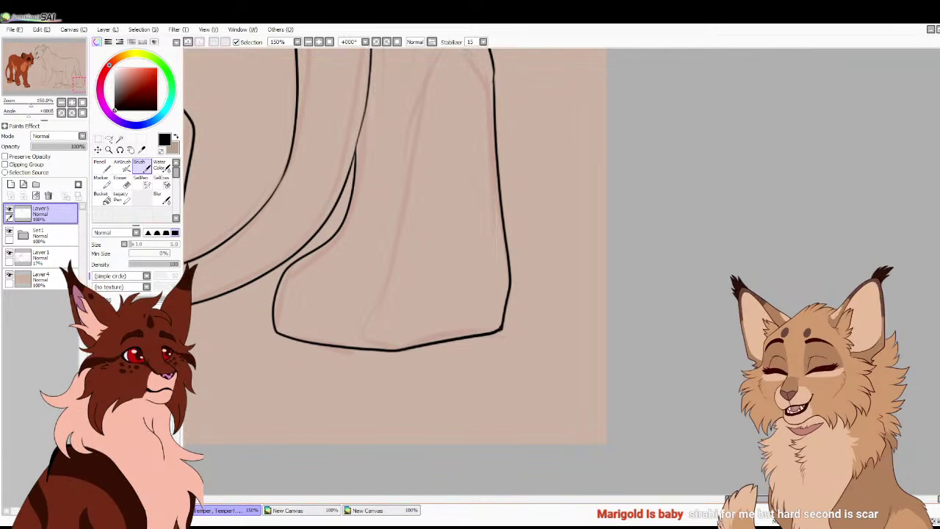
scroll(314, 231, "down", 1)
left_click_drag(314, 231, 251, 300)
scroll(251, 240, "up", 1)
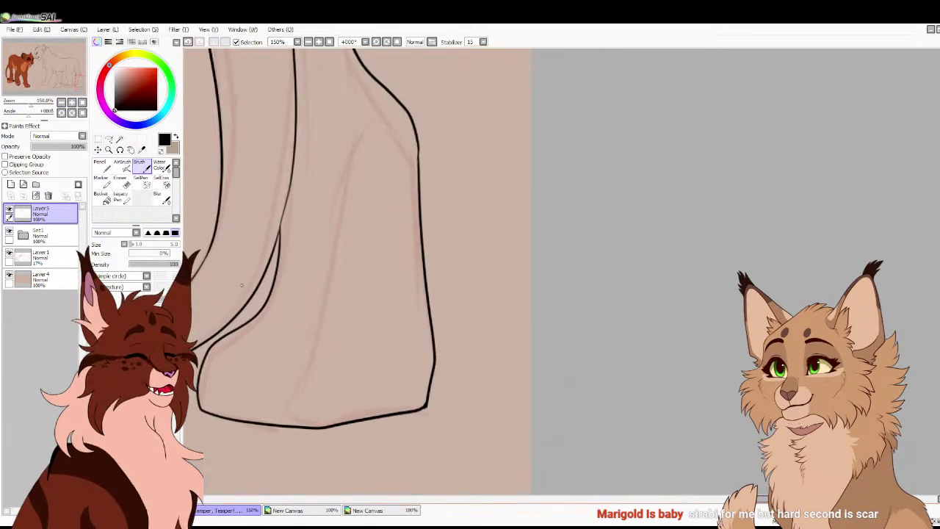
mouse_move(309, 424)
left_mouse_down()
mouse_move(363, 124)
mouse_move(403, 116)
left_mouse_up()
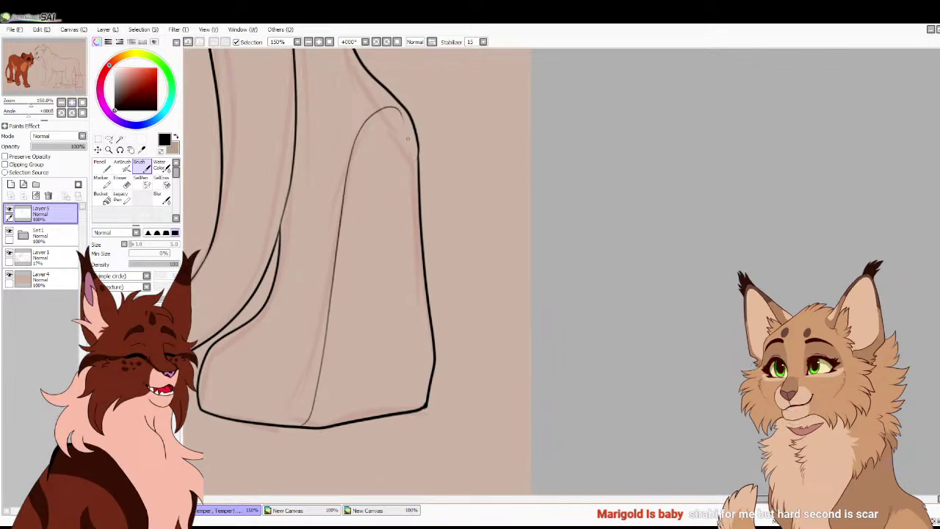
key("ctrl+z")
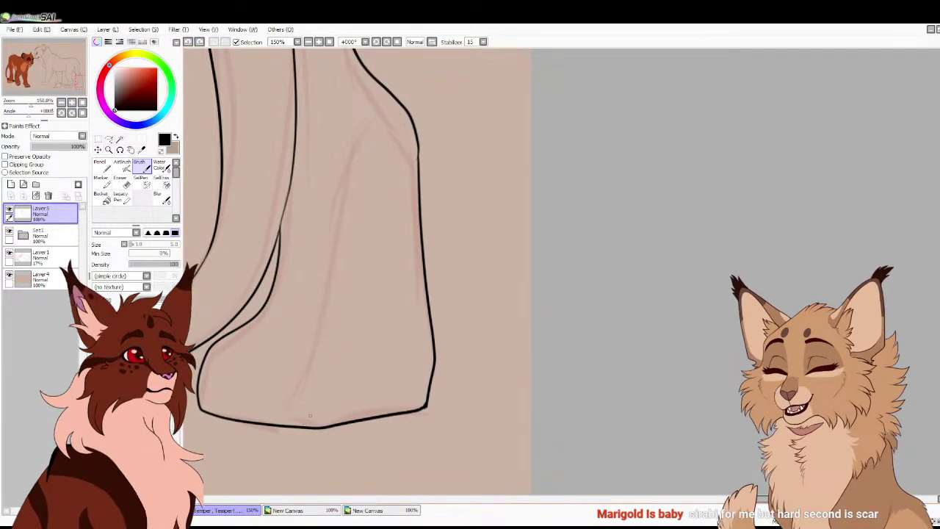
mouse_move(307, 424)
left_mouse_down()
mouse_move(333, 338)
mouse_move(352, 156)
mouse_move(379, 114)
mouse_move(402, 115)
left_mouse_up()
key("ctrl+z")
Ink a thin inner line on the far hind leg from the sole of the paw up around the hock
mouse_move(311, 424)
left_mouse_down()
mouse_move(344, 300)
mouse_move(364, 150)
mouse_move(415, 144)
left_mouse_up()
key("Home")
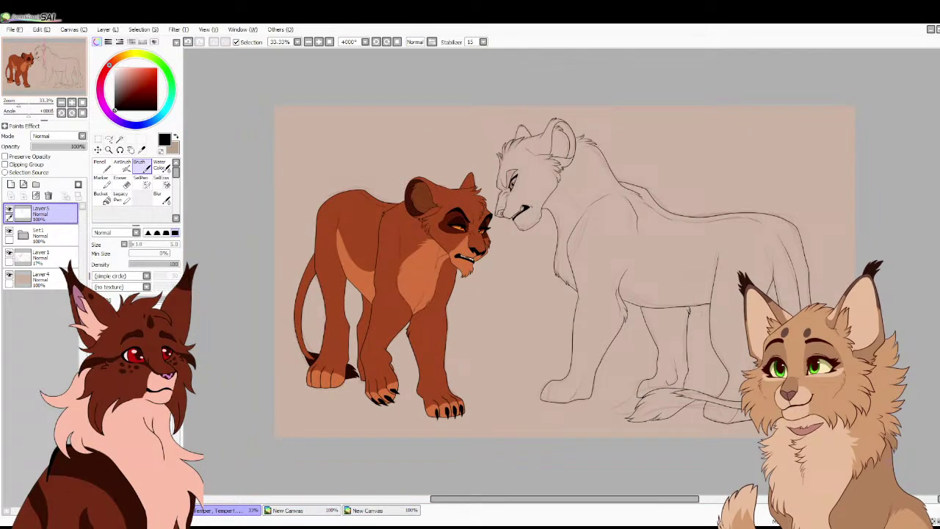
Hide the sketch layer and magic-wand select the background around the right lion, including the gap beneath its belly
left_click(9, 252)
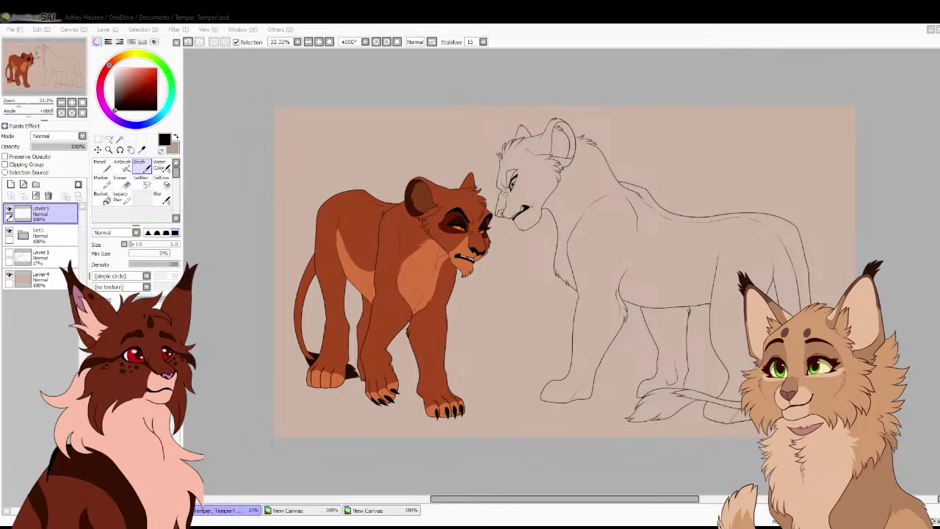
key("w")
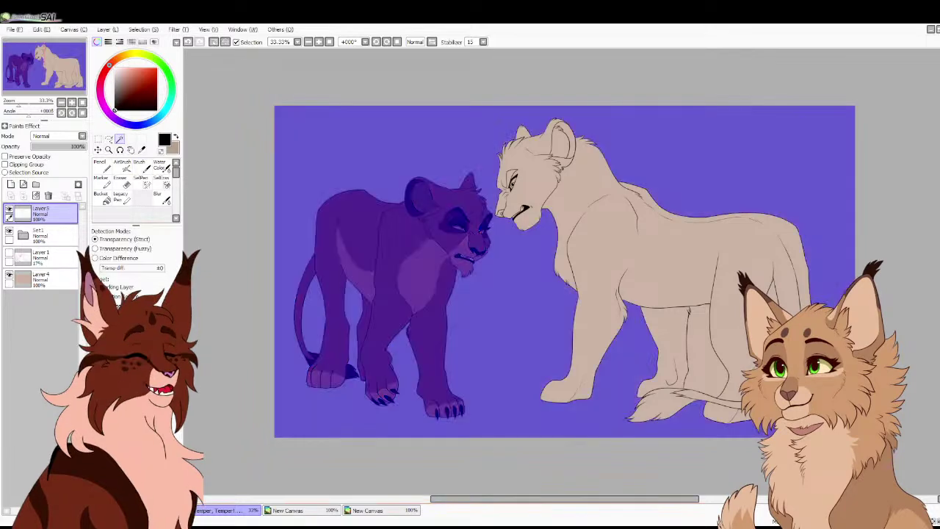
left_click(700, 345)
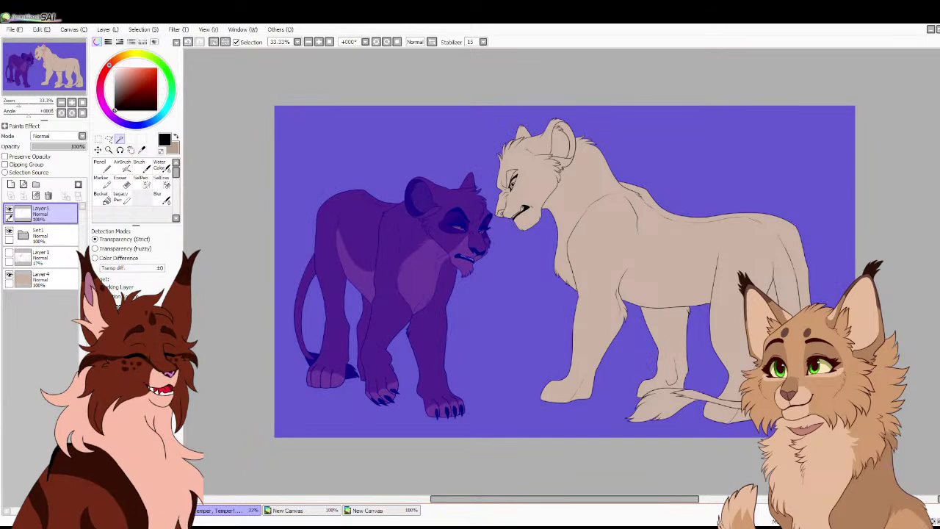
Refine the background selection between the right lion's chest fur tufts with the selection pen
left_click(142, 181)
scroll(561, 271, "up", 4)
left_click_drag(624, 345, 455, 262)
scroll(561, 271, "up", 1)
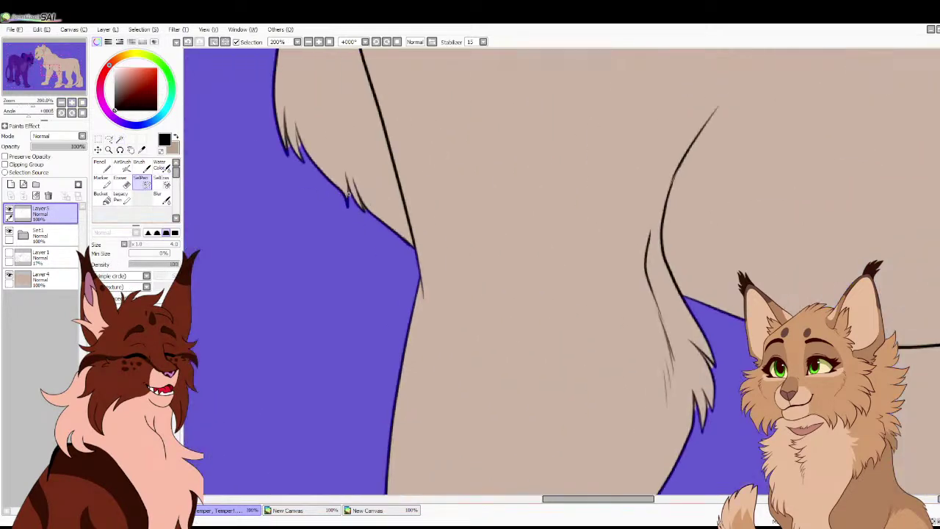
scroll(338, 202, "up", 2)
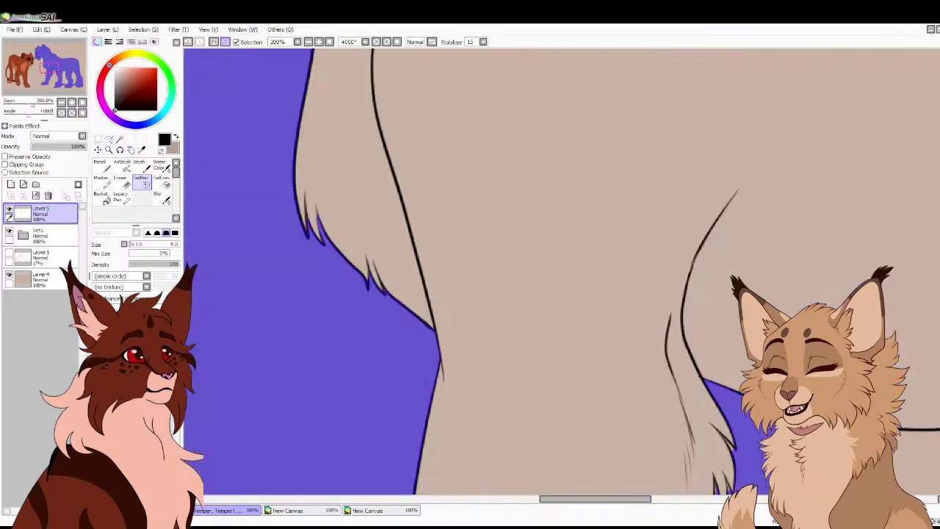
Refine the background selection around the right lion's chin and jaw fur, checking it against the inverted selection
left_click_drag(290, 198, 372, 220)
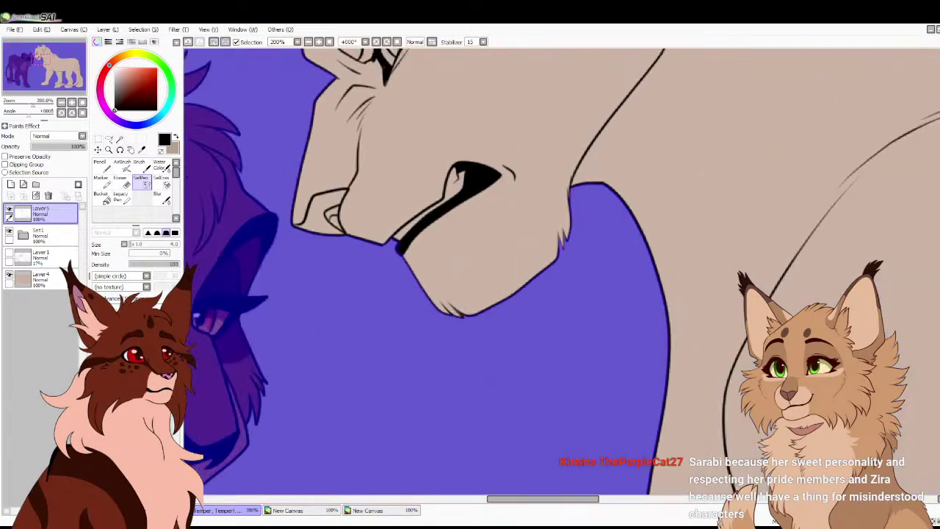
left_click_drag(265, 244, 245, 327)
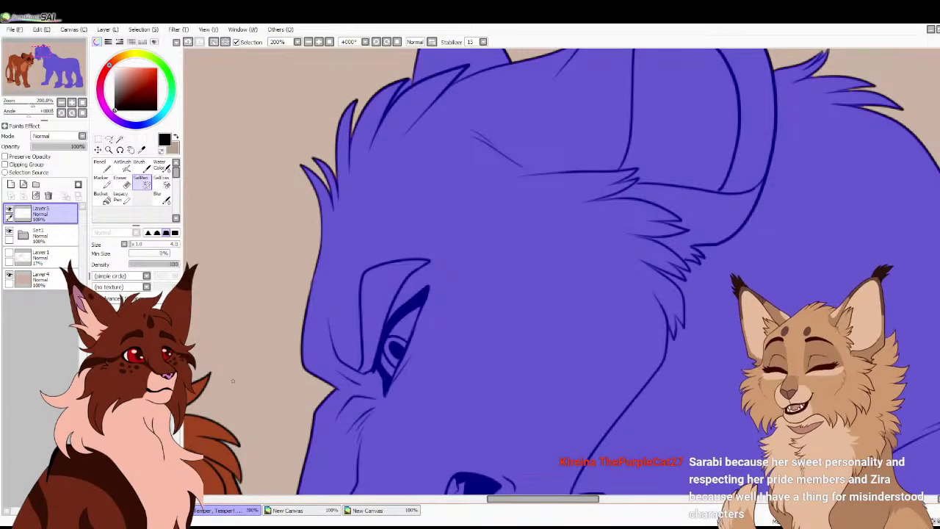
left_click(226, 42)
Refine the background selection around the forehead tufts and ear-tip fur, inverting it back and forth to check the edges
left_click_drag(513, 221, 431, 343)
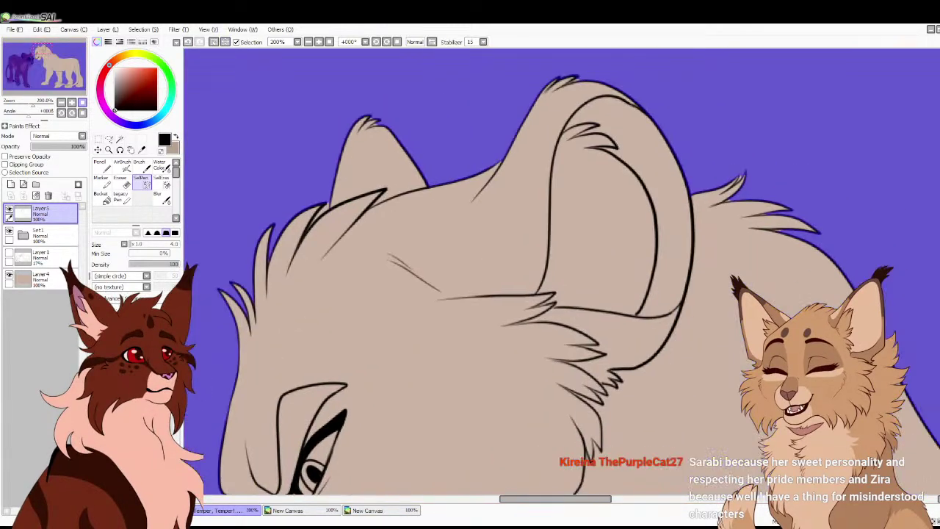
scroll(257, 205, "up", 2)
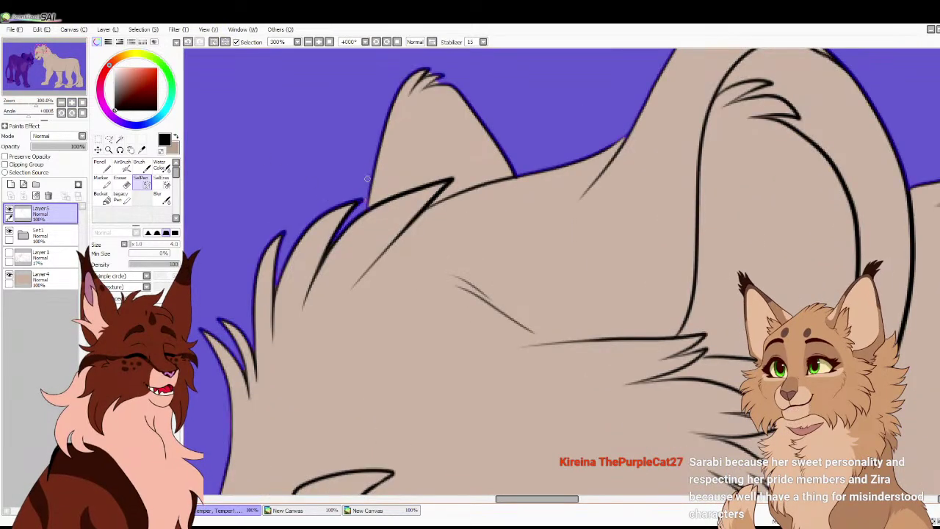
key("ctrl+shift+i")
key("ctrl+shift+i")
left_click_drag(319, 147, 226, 210)
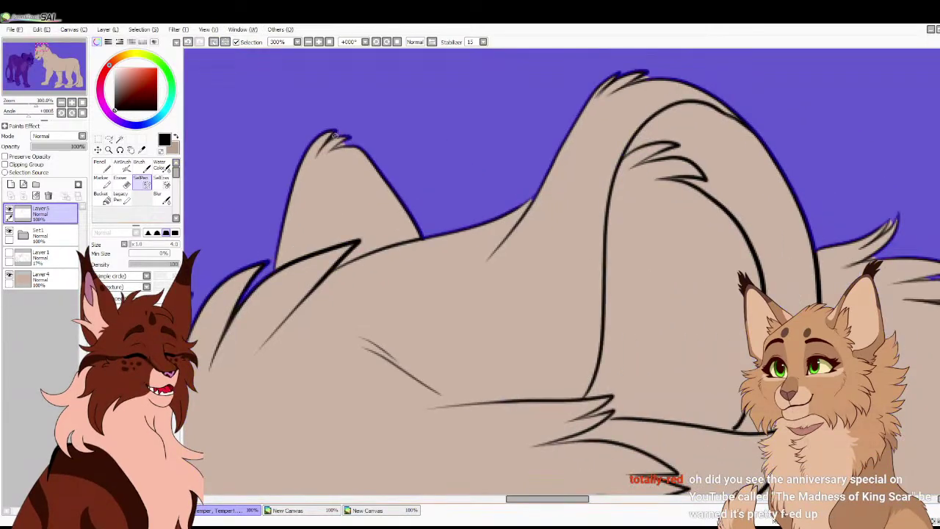
key("ctrl+shift+i")
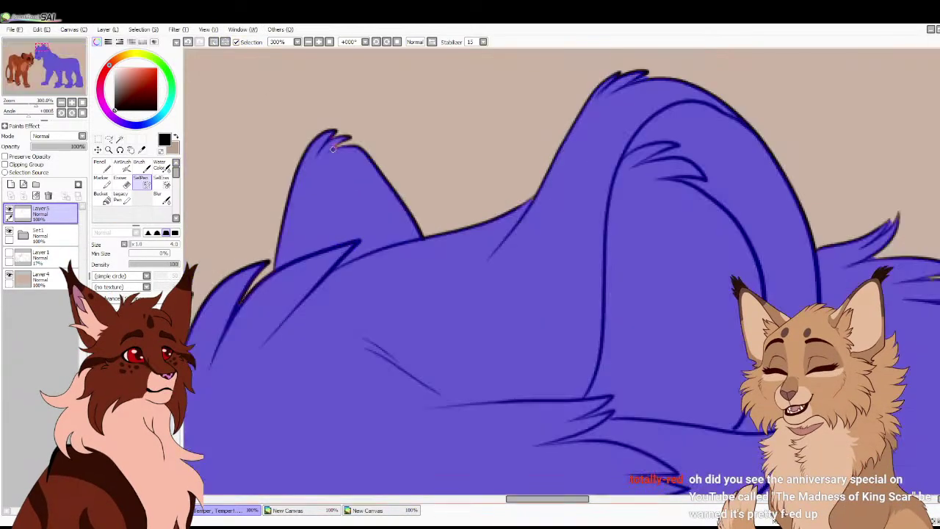
left_click(225, 41)
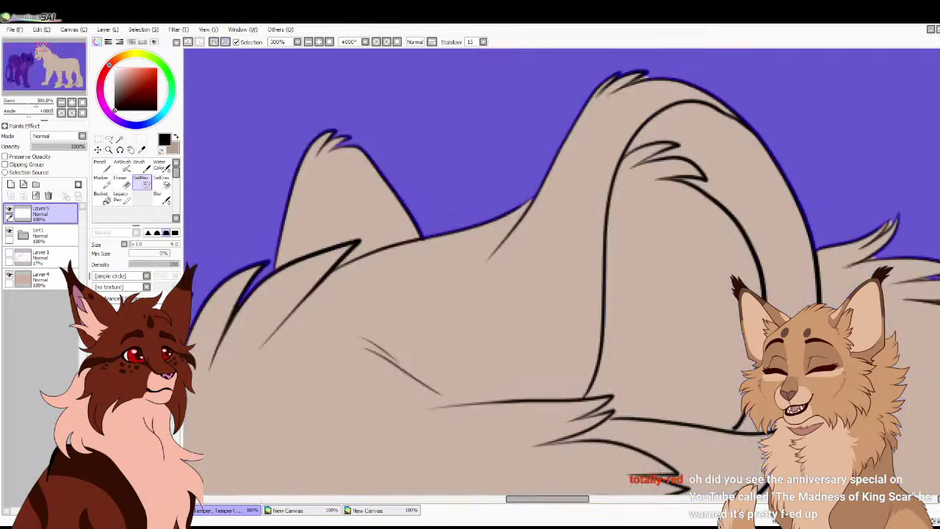
Refine the background selection between the fur tufts on the back of the neck, checking it against the inverted selection
left_click_drag(587, 183, 307, 278)
left_click_drag(610, 321, 423, 159)
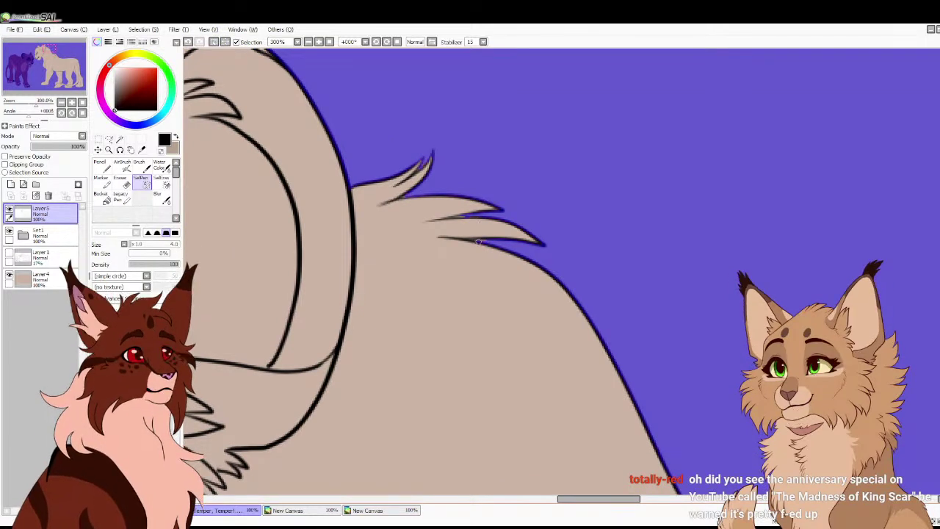
key("ctrl+i")
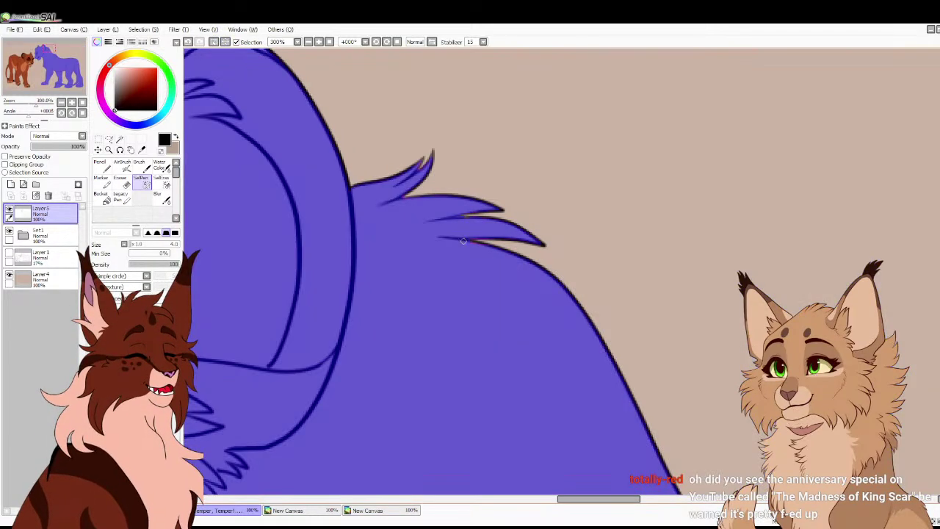
key("ctrl+i")
Extend the background selection into the narrow gaps between the fur points of the right lion's tail tuft
left_click_drag(661, 411, 279, 88)
left_click_drag(56, 54, 80, 79)
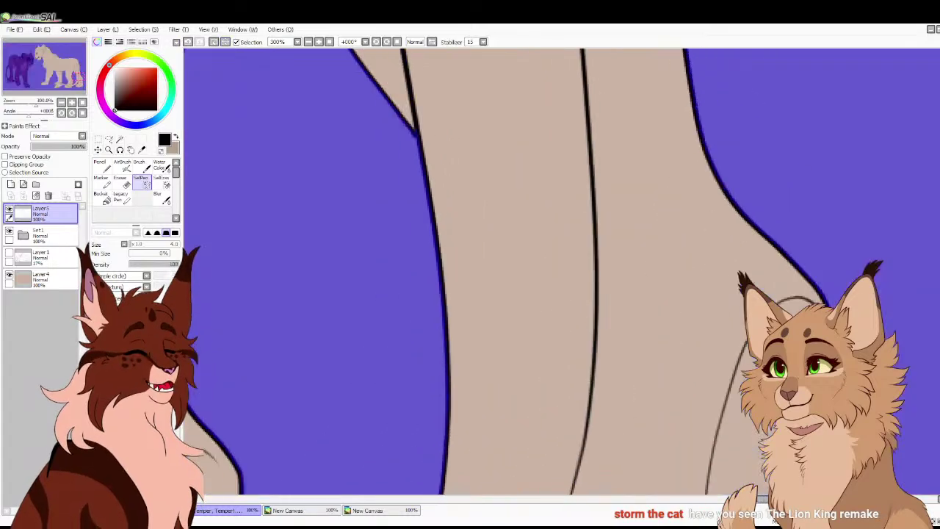
left_click_drag(75, 72, 61, 84)
left_click_drag(323, 344, 341, 329)
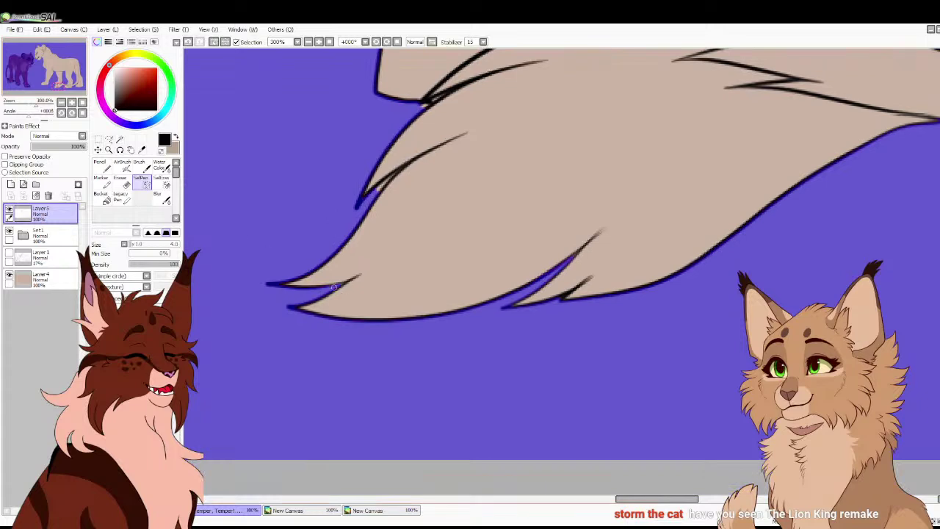
left_click_drag(378, 189, 389, 178)
left_click_drag(420, 106, 428, 101)
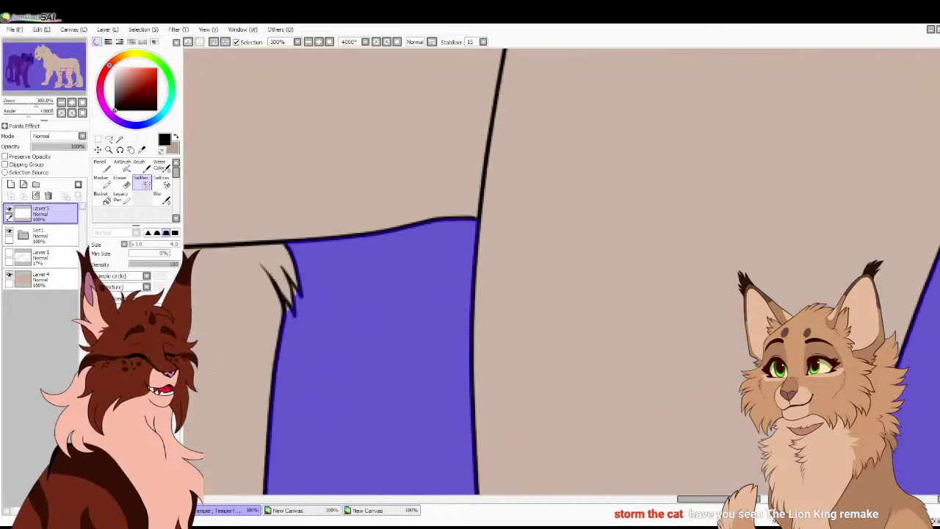
Refine the background selection around the elbow fur on both forelegs, checking it against the inverted selection
left_click_drag(264, 270, 294, 240)
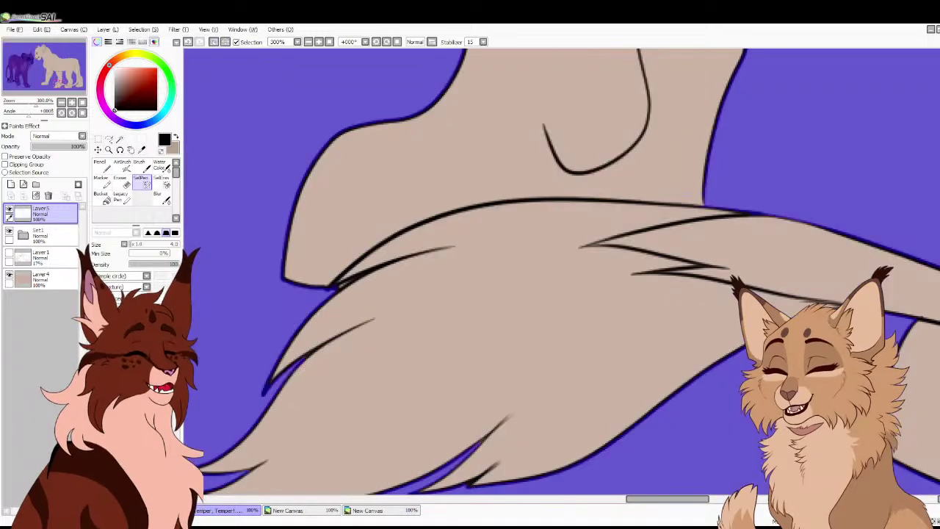
left_click_drag(57, 83, 53, 71)
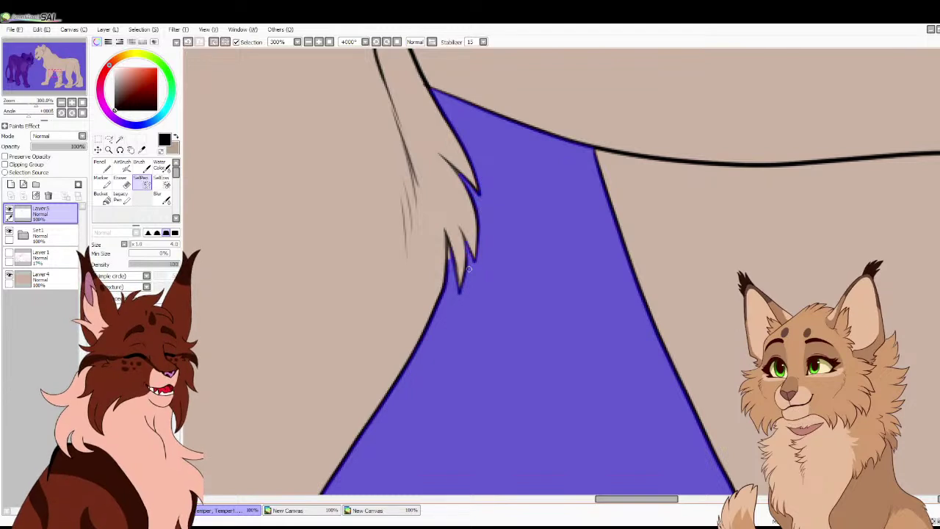
key("ctrl+i")
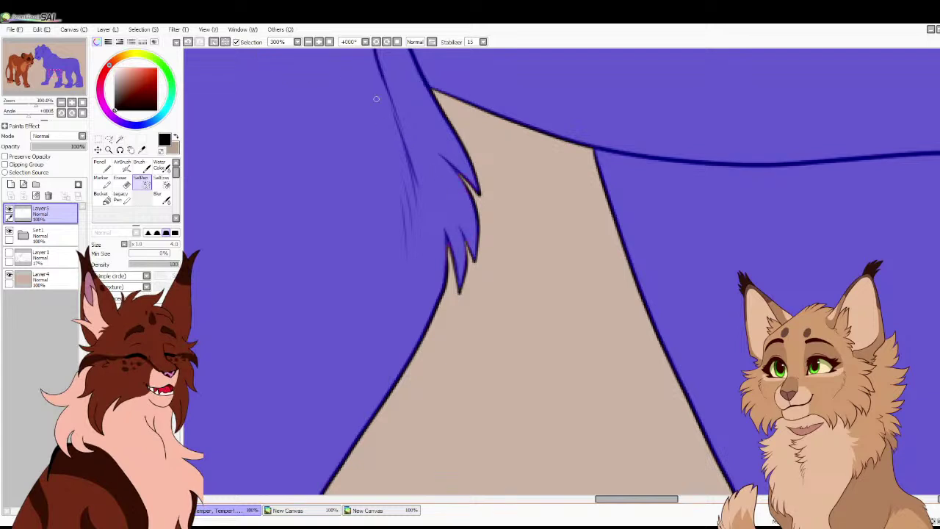
key("ctrl+i")
mouse_move(54, 73)
left_mouse_down()
mouse_move(46, 86)
mouse_move(44, 66)
left_mouse_up()
key("Home")
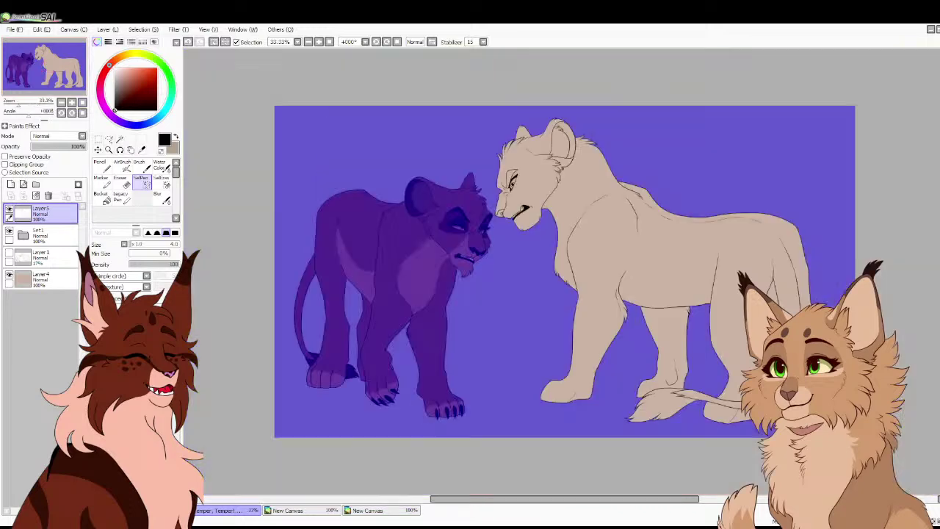
Invert the selection to cover the right lion and add a new layer directly beneath its line art
key("ctrl+i")
left_click(44, 235)
left_click(10, 184)
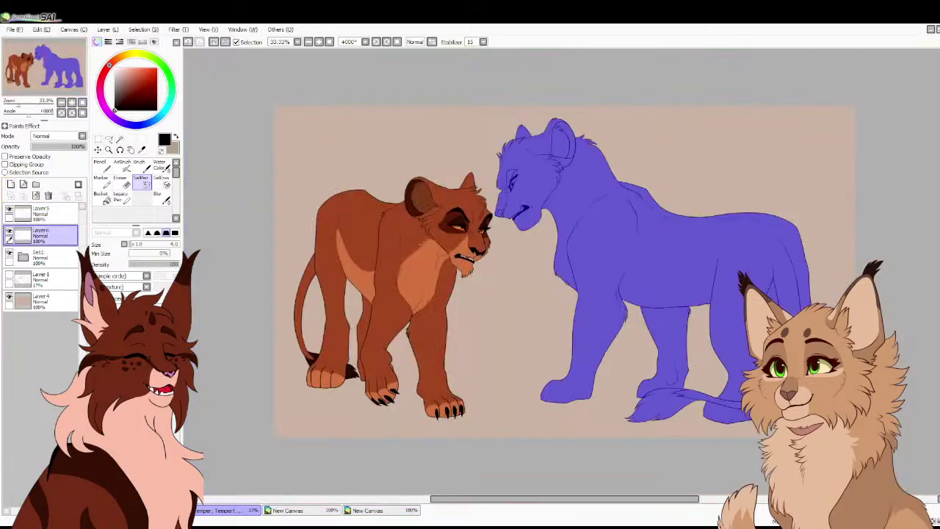
Sample the brown body colour from the lion cub reference in the other canvas, with the Bucket tool active
left_click(381, 510)
left_click(122, 197)
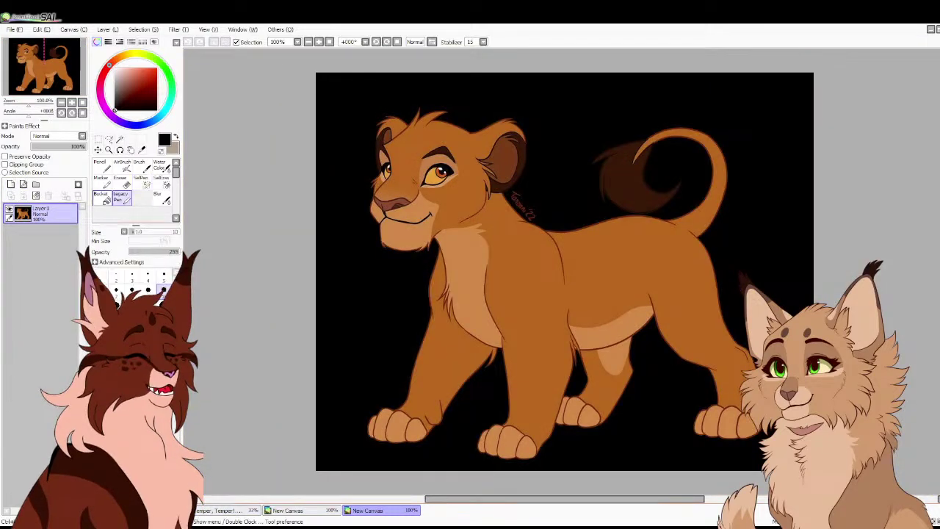
left_click(102, 197)
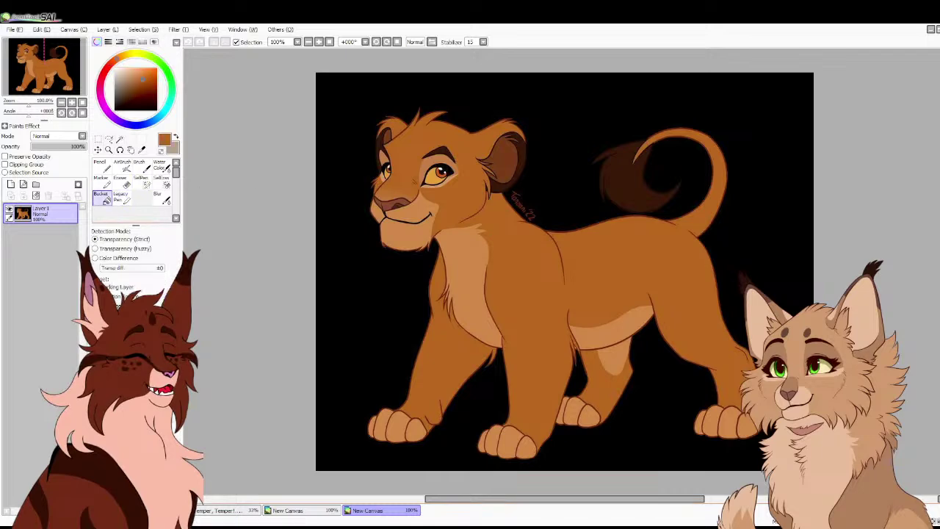
Fill the selected right lion silhouette with the sampled brown on the layer beneath its line art and deselect
left_click(226, 509)
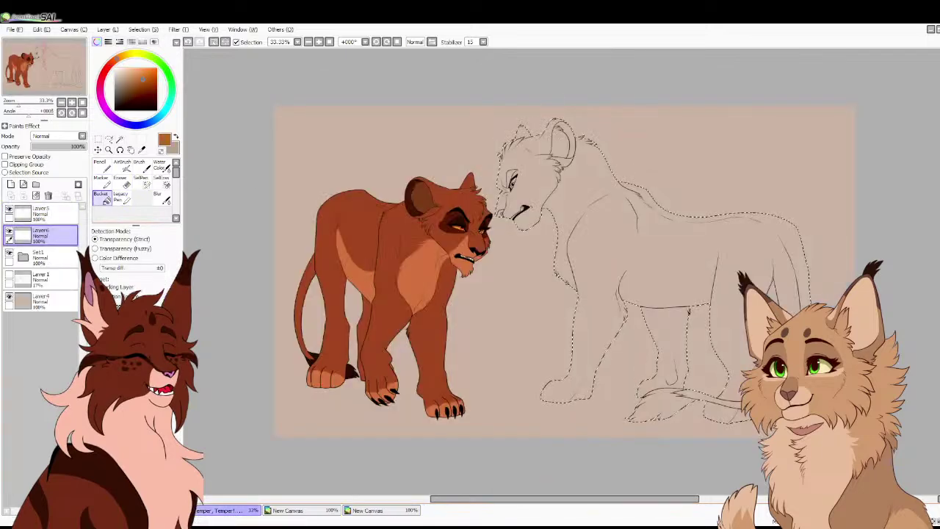
left_click(653, 264)
key("ctrl+d")
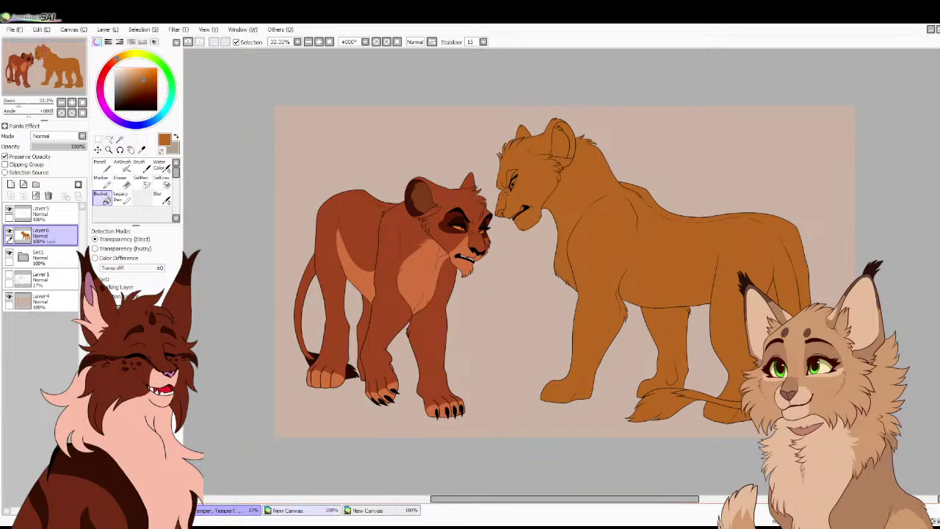
Sample the lighter brown from the lion cub reference and paint a soft, blurred lighter patch along the right lion's nose bridge
left_click(301, 509)
key("ctrl+Tab")
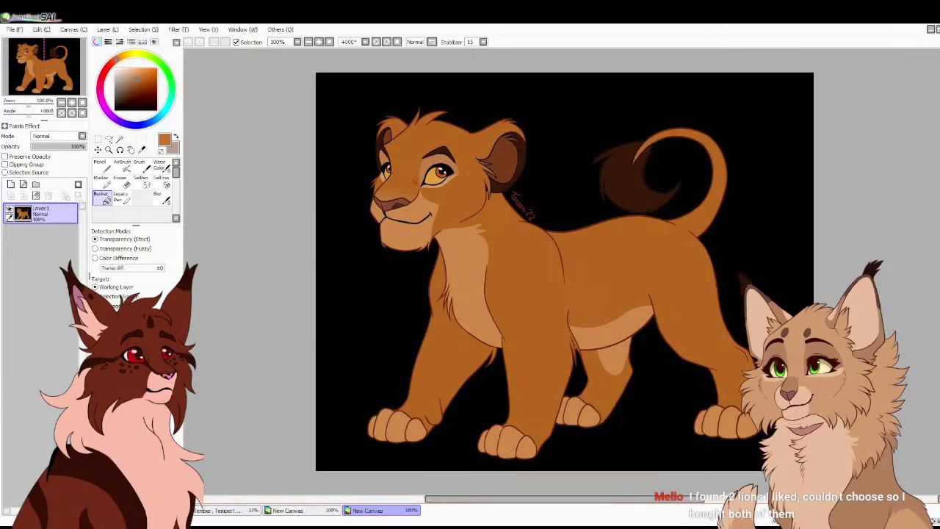
left_click(227, 509)
left_click(72, 102)
left_click(72, 102)
left_click(72, 102)
left_click(72, 102)
scroll(560, 272, "up", 2)
left_click(100, 164)
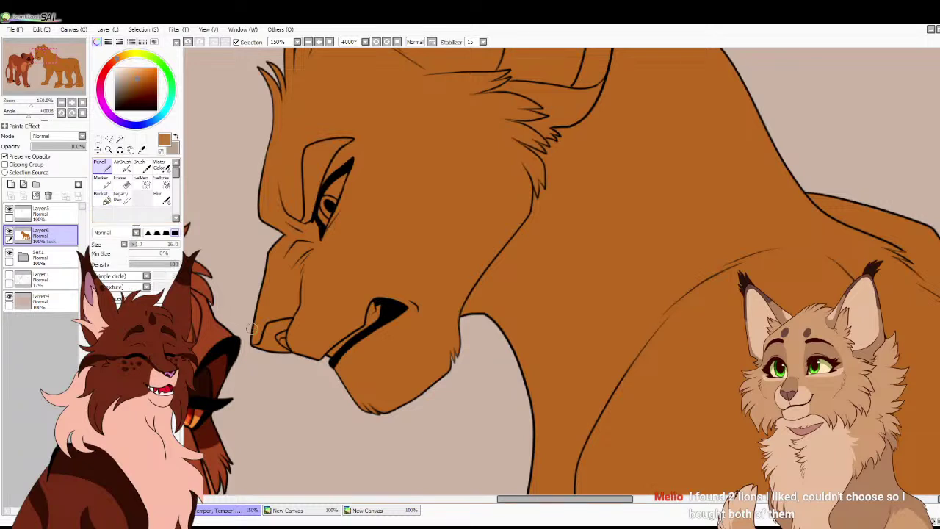
left_click(136, 76)
mouse_move(257, 340)
left_mouse_down()
mouse_move(290, 315)
mouse_move(286, 304)
mouse_move(247, 344)
mouse_move(297, 296)
mouse_move(245, 305)
left_mouse_up()
left_click(161, 196)
left_click(168, 360)
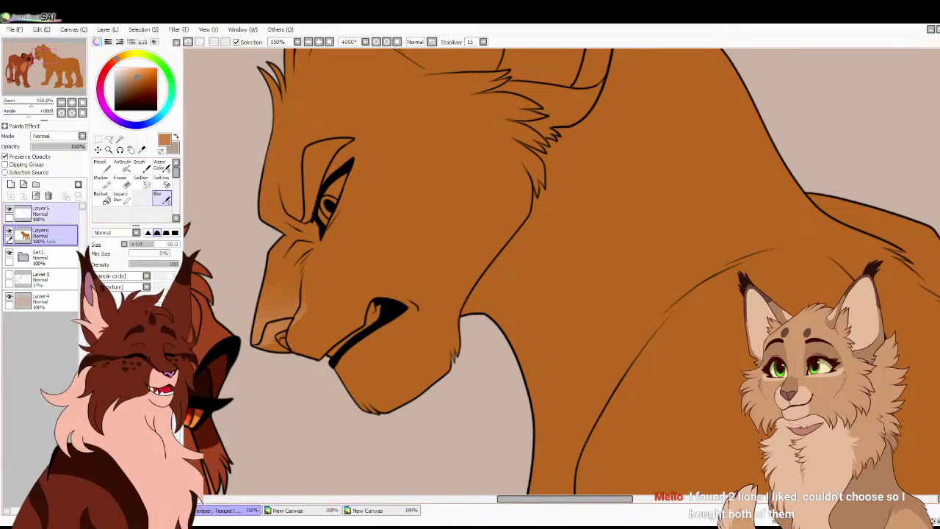
Check the cub references, paint the right lion's muzzle and chin light tan, and colour its exposed teeth pale cream
left_click(288, 509)
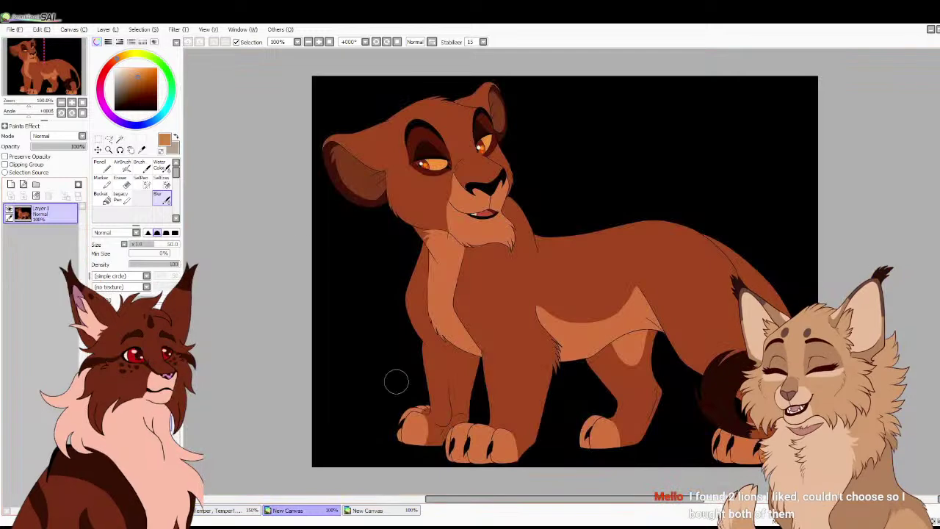
left_click(367, 510)
left_click(226, 510)
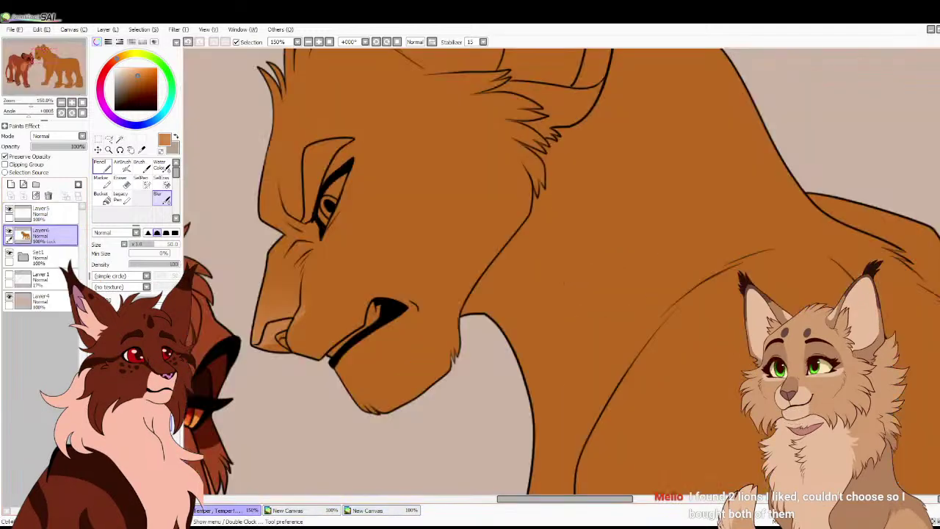
left_click(101, 165)
mouse_move(308, 262)
left_mouse_down()
mouse_move(404, 282)
mouse_move(456, 326)
left_mouse_up()
mouse_move(311, 261)
left_mouse_down()
mouse_move(293, 350)
mouse_move(292, 334)
mouse_move(291, 343)
mouse_move(304, 326)
mouse_move(313, 337)
mouse_move(326, 331)
mouse_move(339, 355)
mouse_move(362, 346)
mouse_move(398, 404)
mouse_move(394, 309)
mouse_move(448, 362)
mouse_move(442, 324)
left_mouse_up()
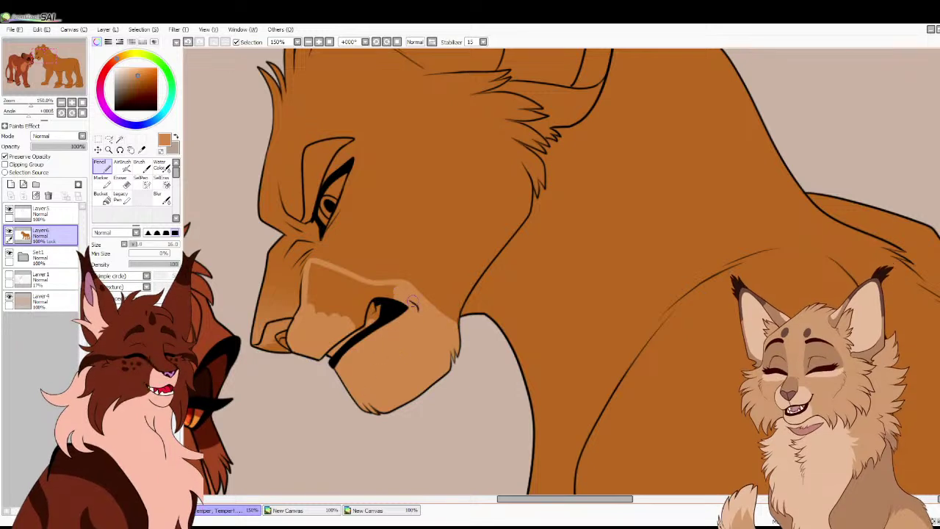
mouse_move(389, 301)
left_mouse_down()
mouse_move(341, 274)
mouse_move(316, 267)
mouse_move(311, 294)
mouse_move(314, 276)
mouse_move(360, 293)
left_mouse_up()
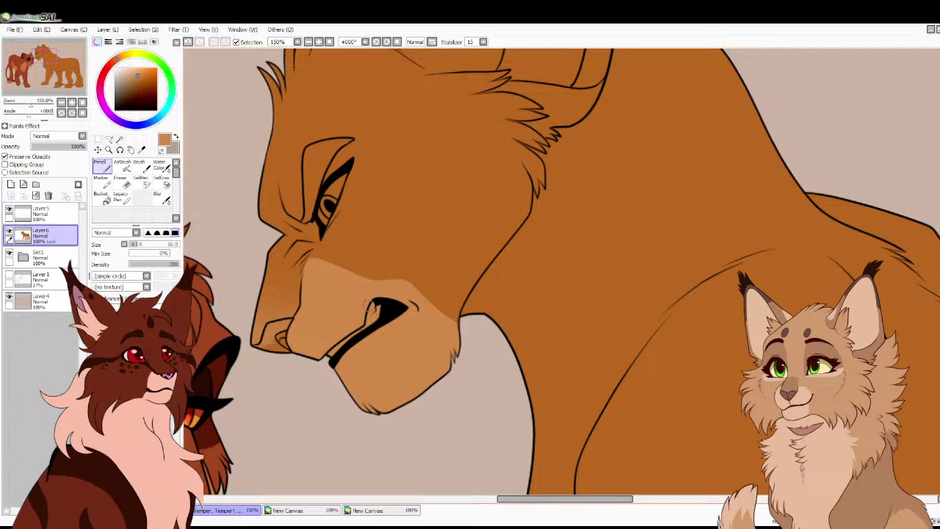
left_click_drag(128, 74, 124, 70)
left_click_drag(333, 351, 372, 314)
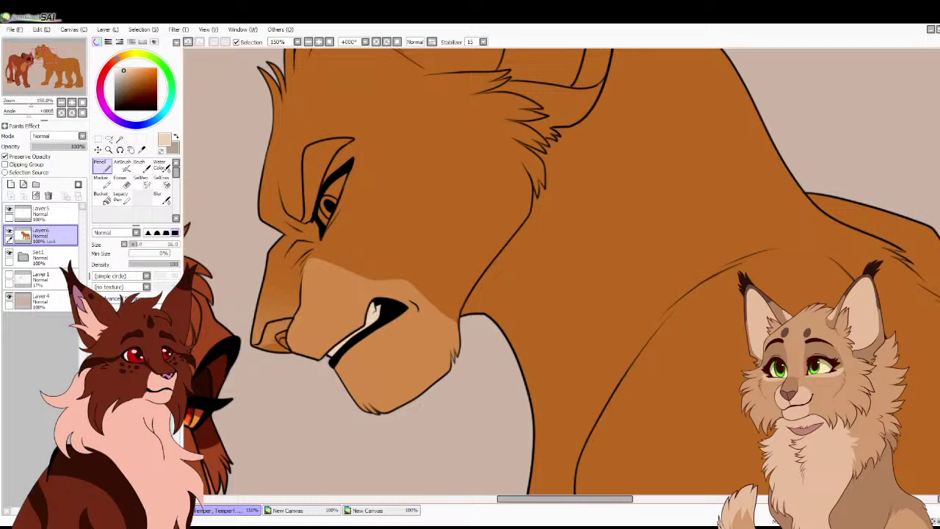
Sample the reddish-brown nose colour from the lion cub reference and paint the right lion's nose with it
left_click(381, 510)
right_click(386, 205)
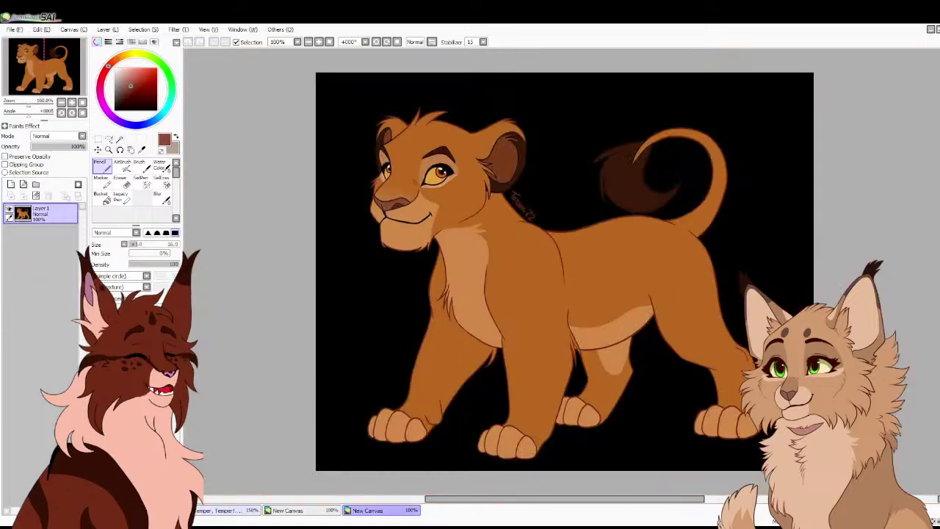
left_click(221, 510)
mouse_move(262, 342)
left_mouse_down()
mouse_move(287, 320)
mouse_move(285, 346)
mouse_move(279, 332)
mouse_move(270, 334)
left_mouse_up()
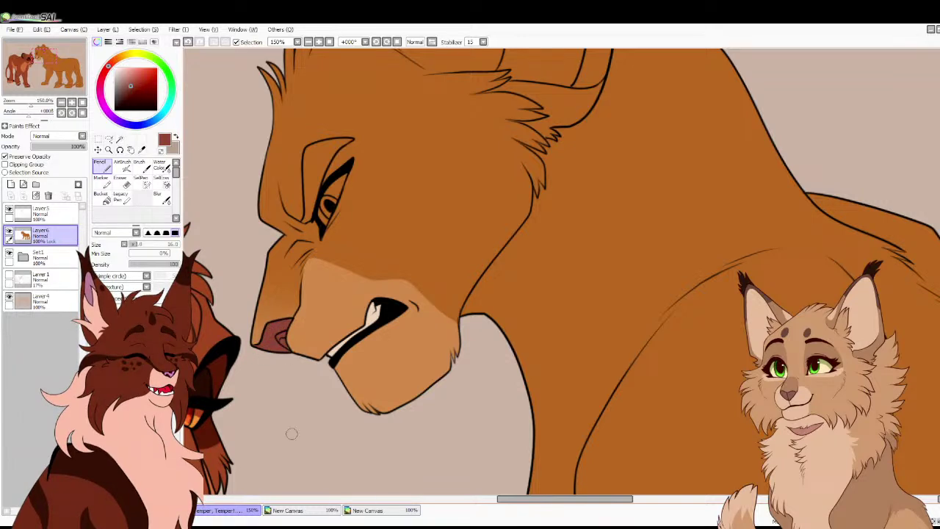
Darken the right lion's nostril with the dark brown sampled from the cub reference's nose
left_click(367, 510)
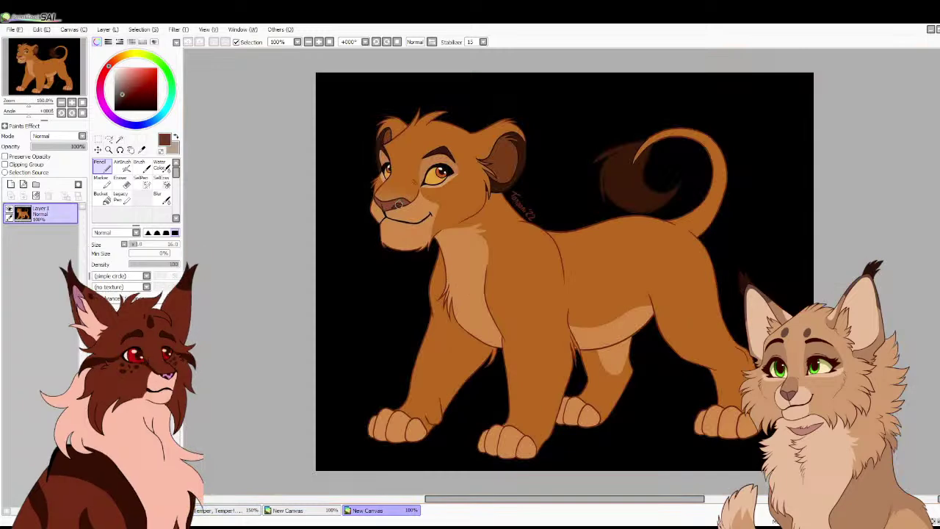
left_click(224, 510)
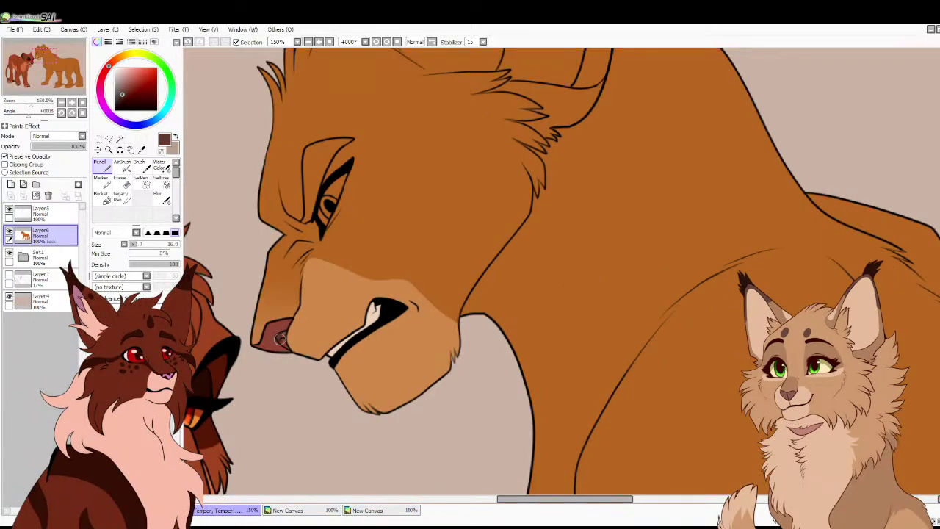
left_click(127, 94)
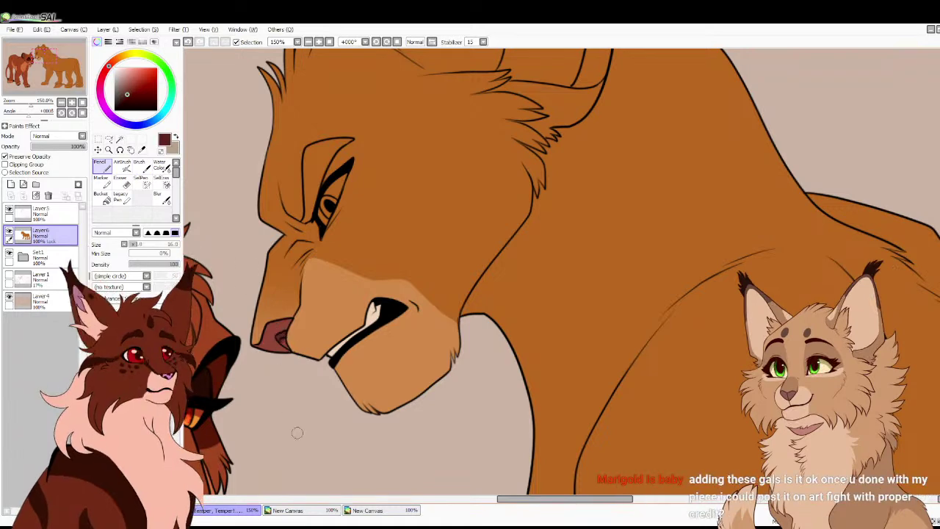
left_click(380, 509)
right_click(393, 205)
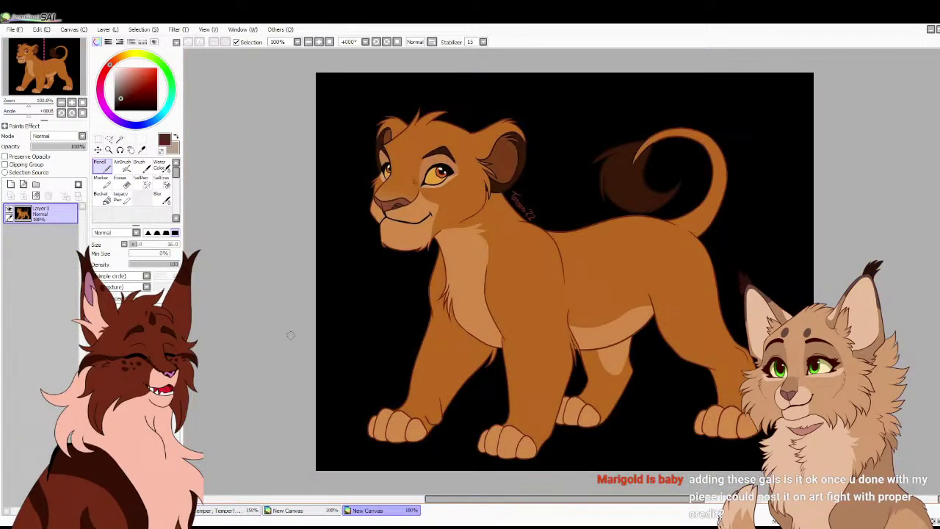
left_click(226, 510)
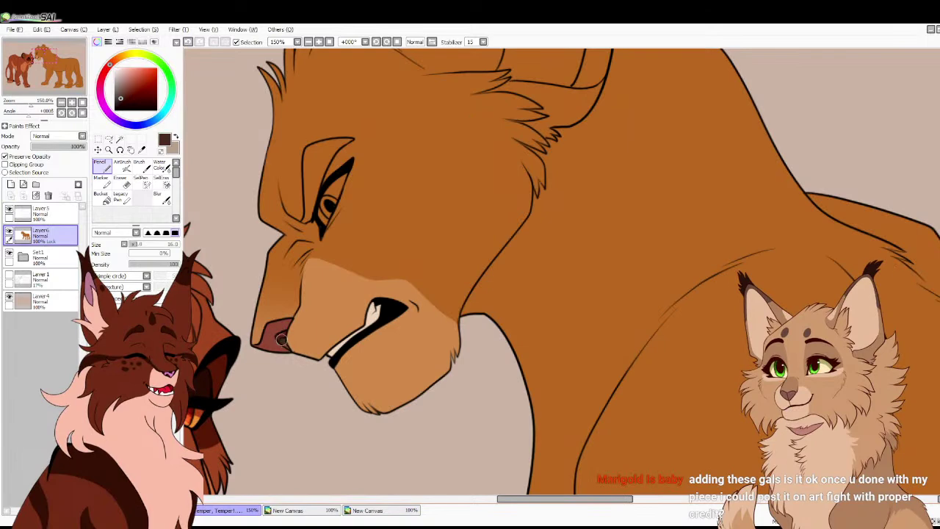
Sample the eyelid colour from the lion cub reference and paint the right lion's upper eyelid with it
left_click(82, 102)
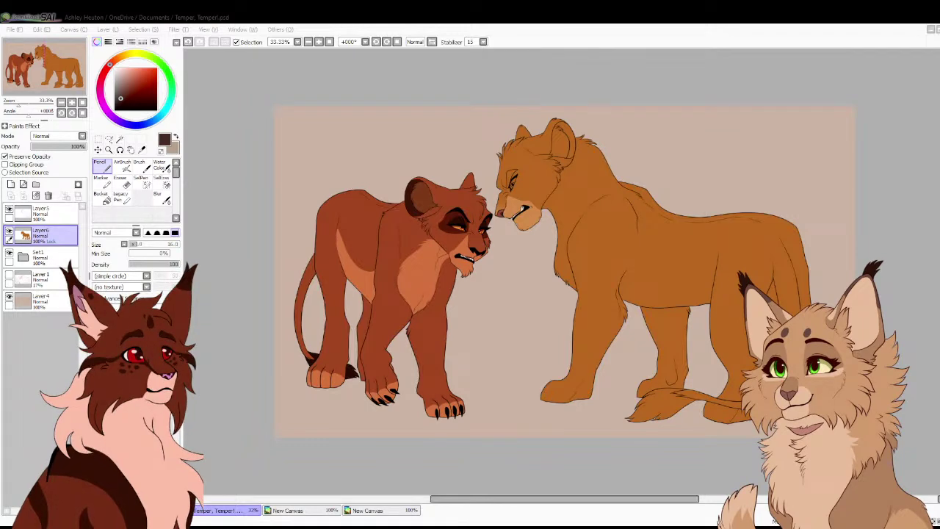
key("ctrl+space")
scroll(536, 262, "up", 4)
left_click_drag(525, 147, 507, 459)
left_click(380, 510)
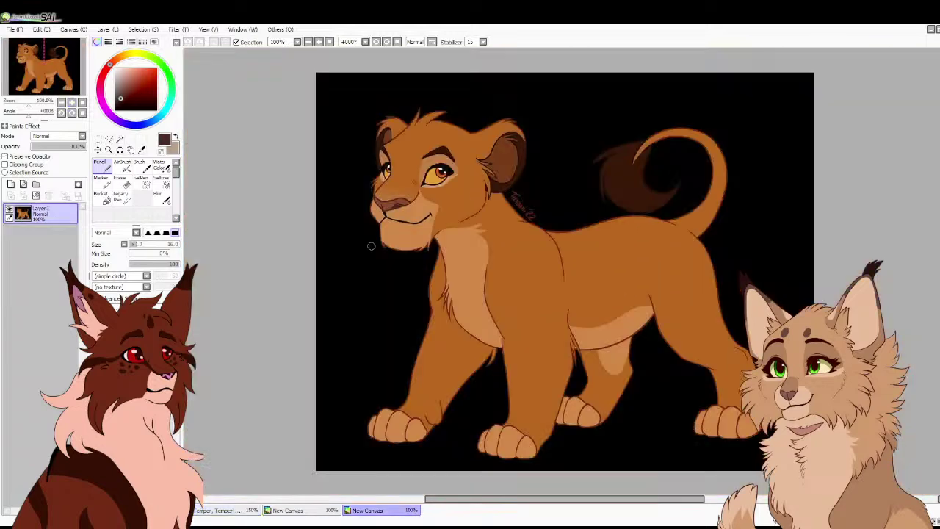
right_click(426, 163)
key("ctrl+Tab")
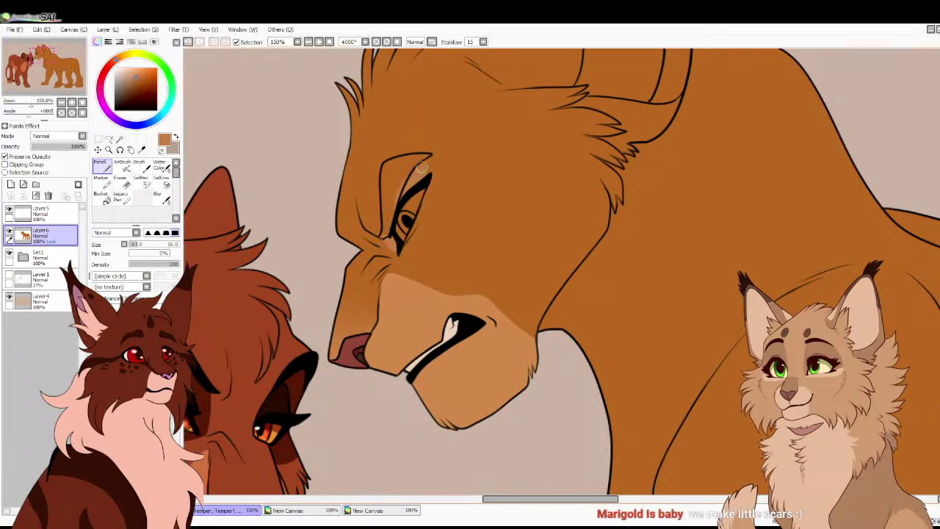
Sample the golden tan under the cub reference's eye and paint the light marking behind and below the right lion's eye
left_click(394, 510)
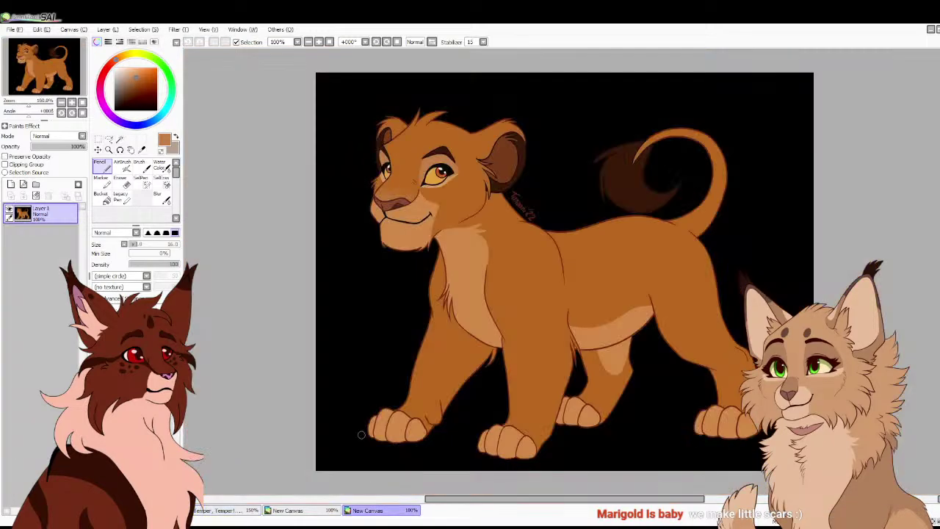
left_click(444, 183, "alt")
left_click(226, 509)
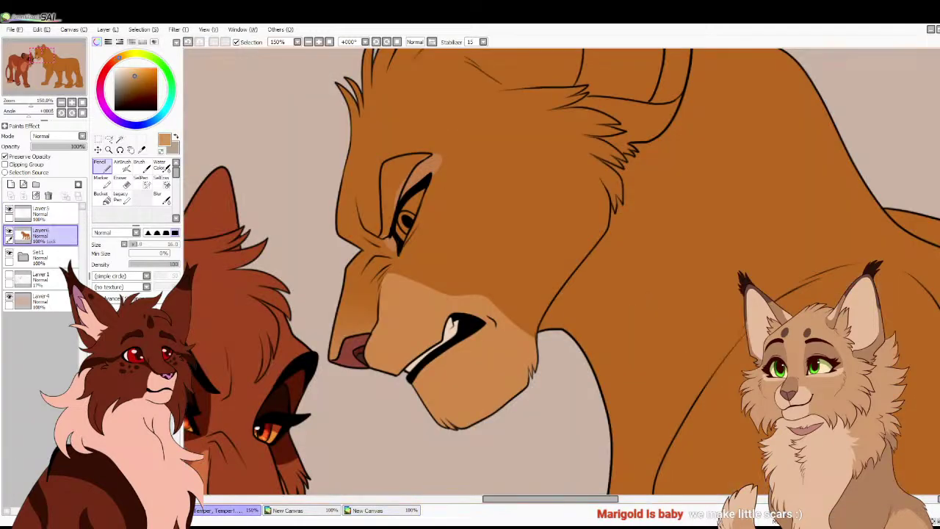
left_click_drag(401, 254, 411, 241)
mouse_move(406, 243)
left_mouse_down()
mouse_move(434, 204)
mouse_move(438, 163)
left_mouse_up()
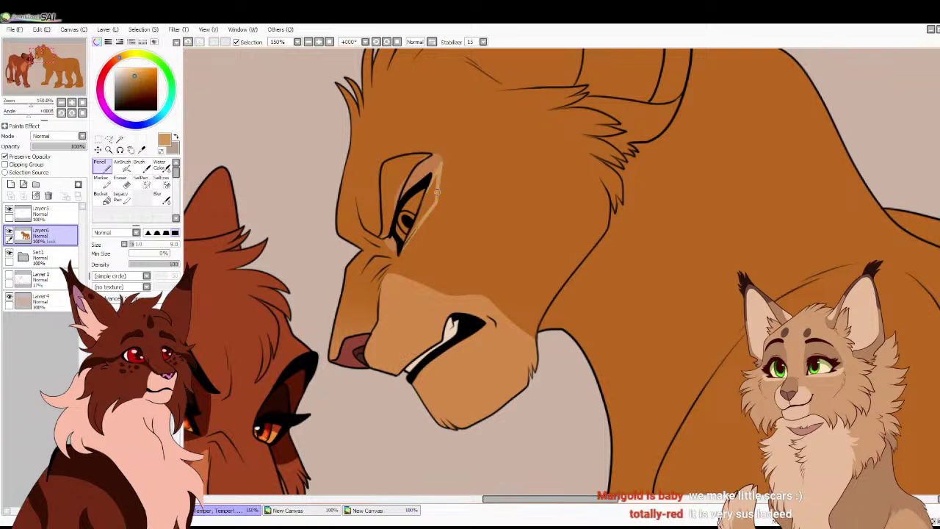
left_click_drag(415, 223, 433, 187)
Sample the golden yellow from the cub reference and colour the right lion's eyeball with it
left_click(381, 510)
right_click(462, 144)
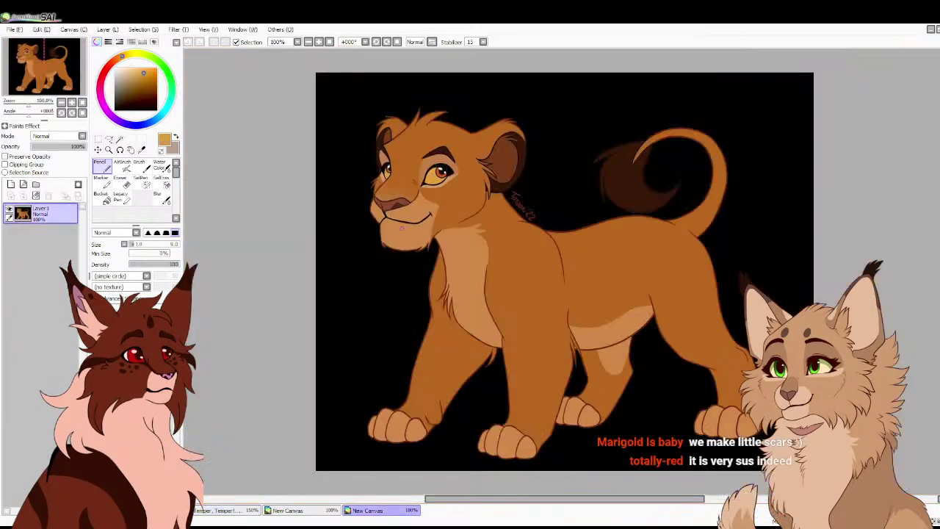
left_click(227, 510)
left_click_drag(400, 231, 419, 199)
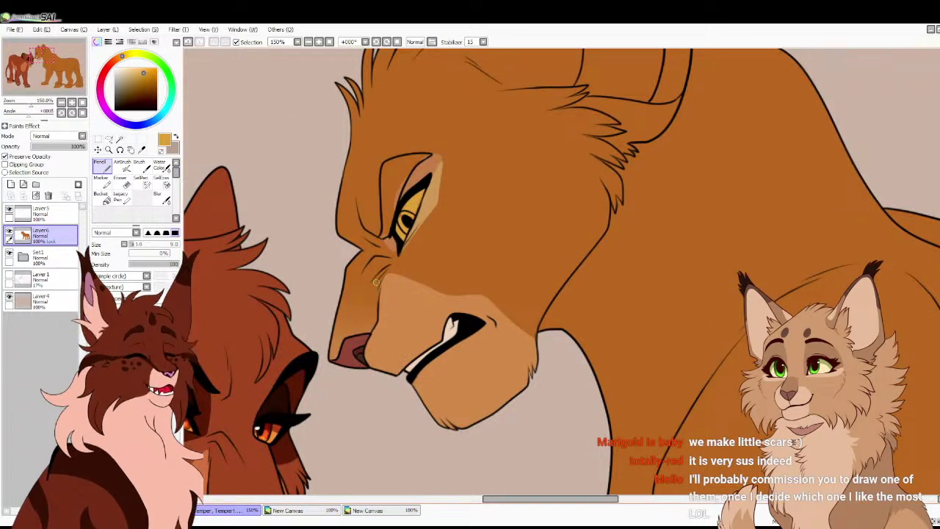
Colour the right lion's iris with the orange-brown sampled from the cub reference, adjusting it to darker and brighter orange tones
left_click(380, 510)
right_click(441, 172)
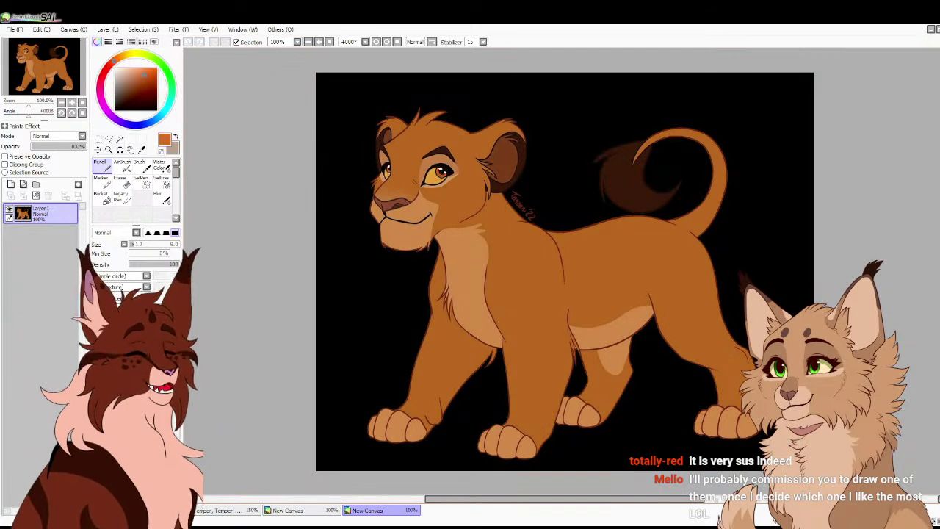
key("ctrl+Tab")
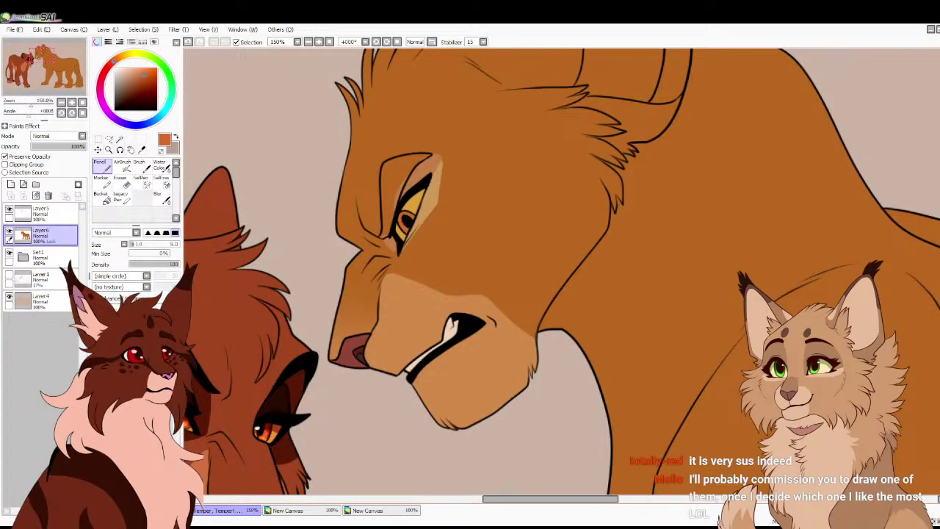
left_click(147, 81)
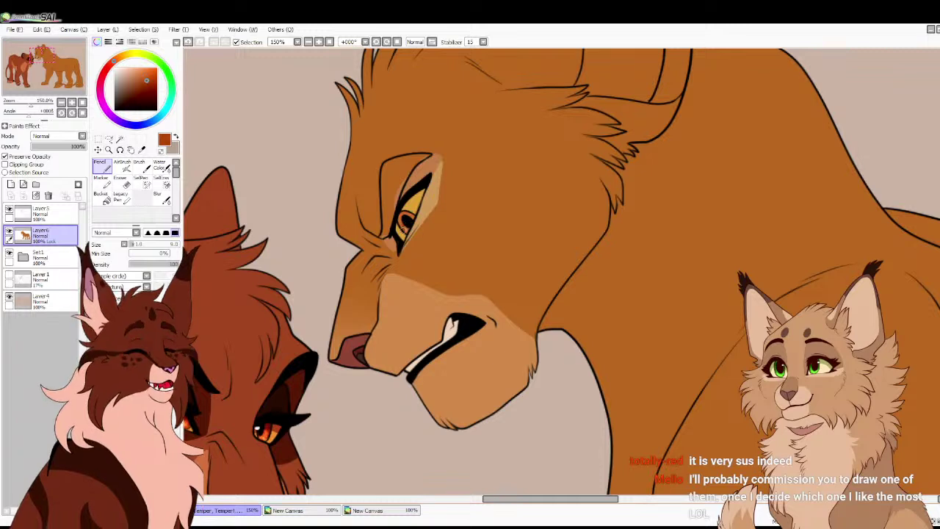
left_click(147, 67)
left_click(10, 183)
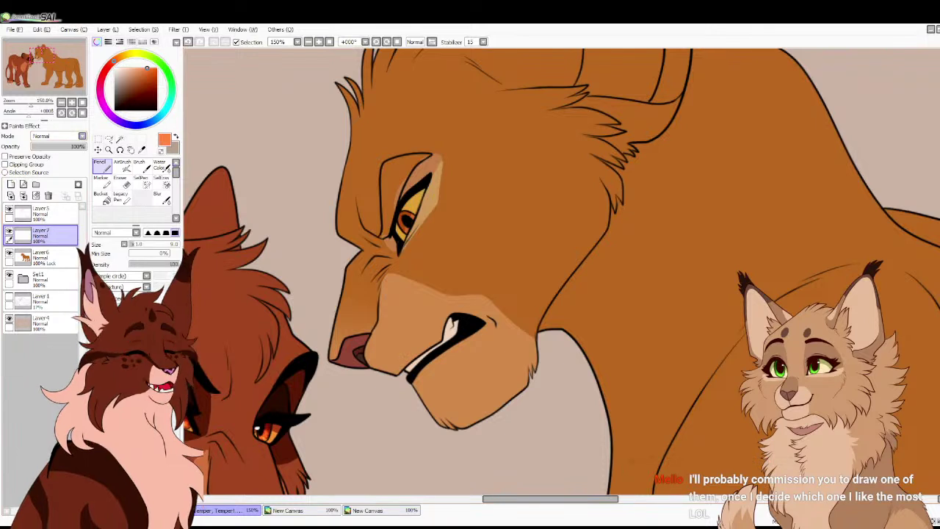
left_click(82, 136)
left_click(48, 180)
left_click(141, 166)
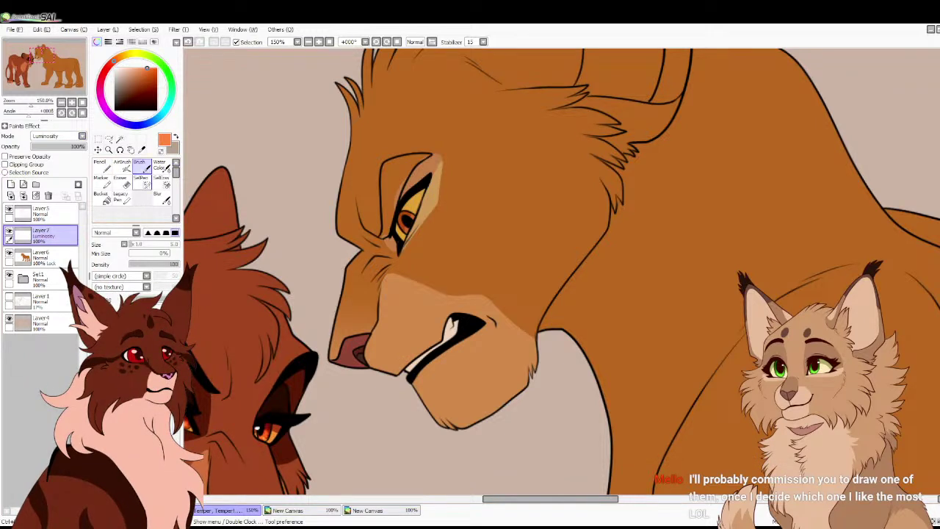
key("5")
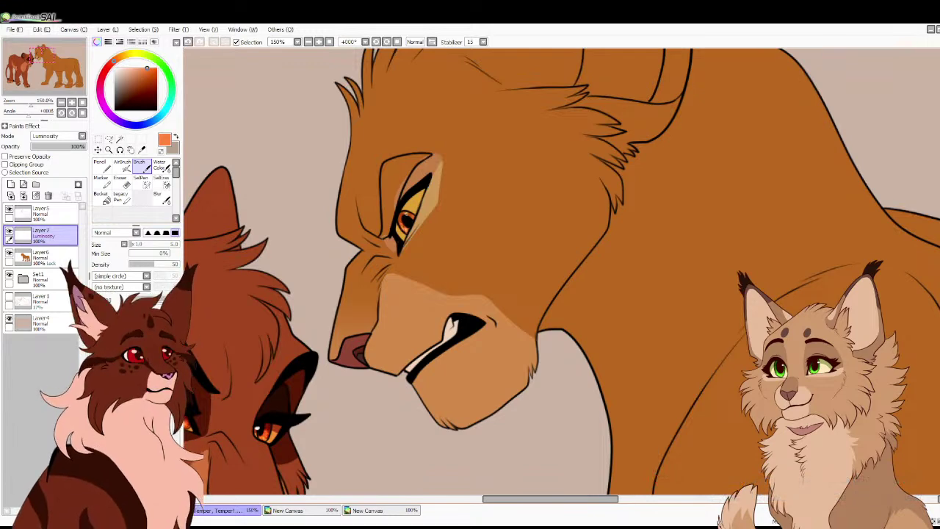
left_click(36, 195)
Shade the upper part of the right lion's eye in dark orange on a new Multiply layer at 61% opacity and merge it down
left_click(10, 183)
left_click(82, 136)
left_click(52, 153)
left_click(147, 80)
left_click(102, 166)
left_click_drag(400, 237, 410, 202)
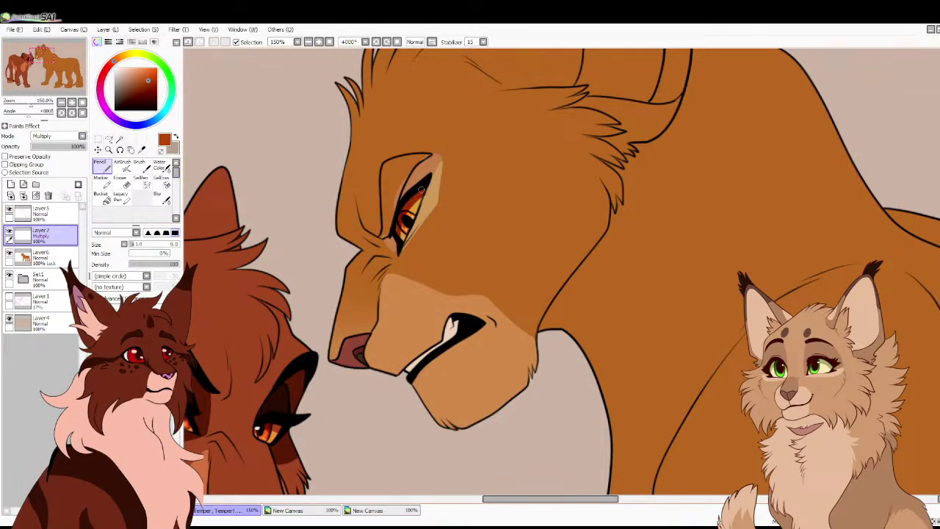
left_click(64, 146)
left_click(82, 102)
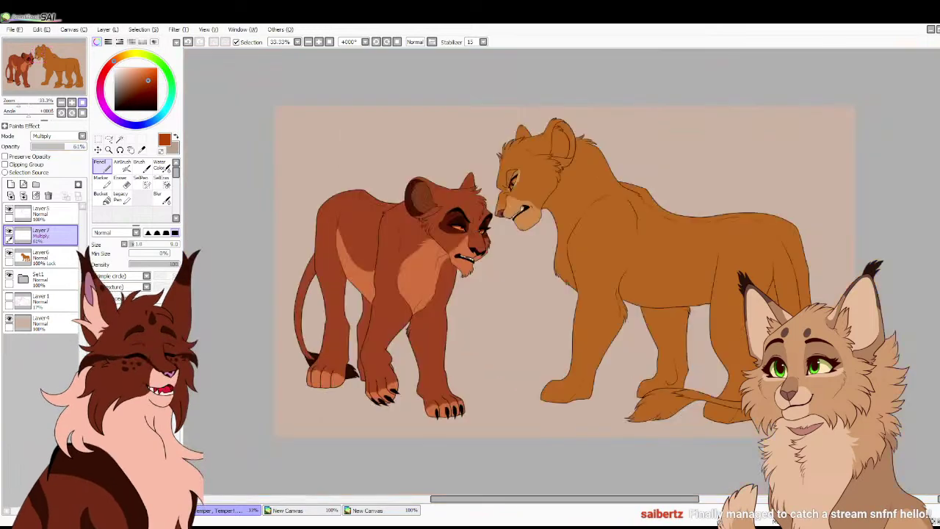
left_click(48, 195)
Add a new Normal layer above the right lion's line art and choose white as the drawing colour for the eye highlight
left_click(10, 185)
left_click(143, 82)
left_click(115, 67)
left_click_drag(18, 105, 30, 104)
left_click(45, 55)
left_click_drag(40, 213, 40, 236)
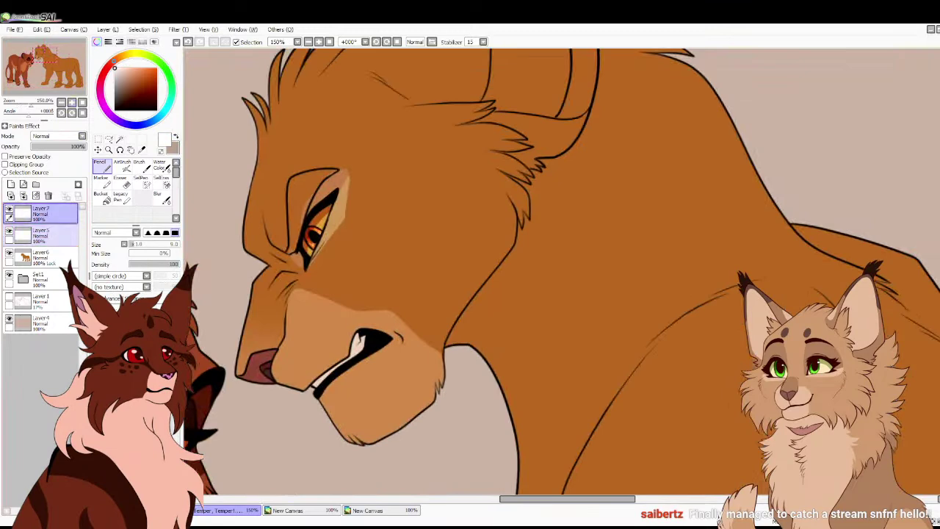
left_click_drag(45, 55, 43, 55)
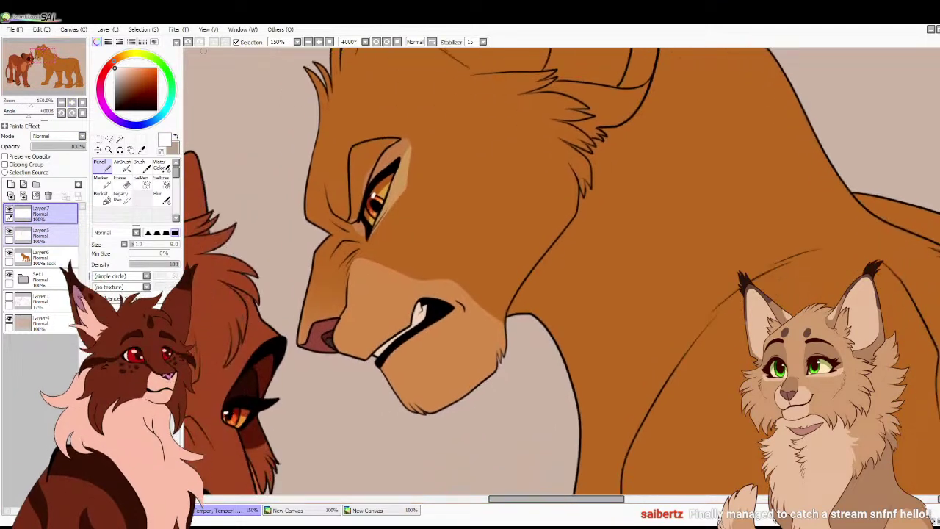
Merge the eye highlight layer down and paint the marking above the right lion's eye in dark brown sampled from the cub reference
left_click(23, 195)
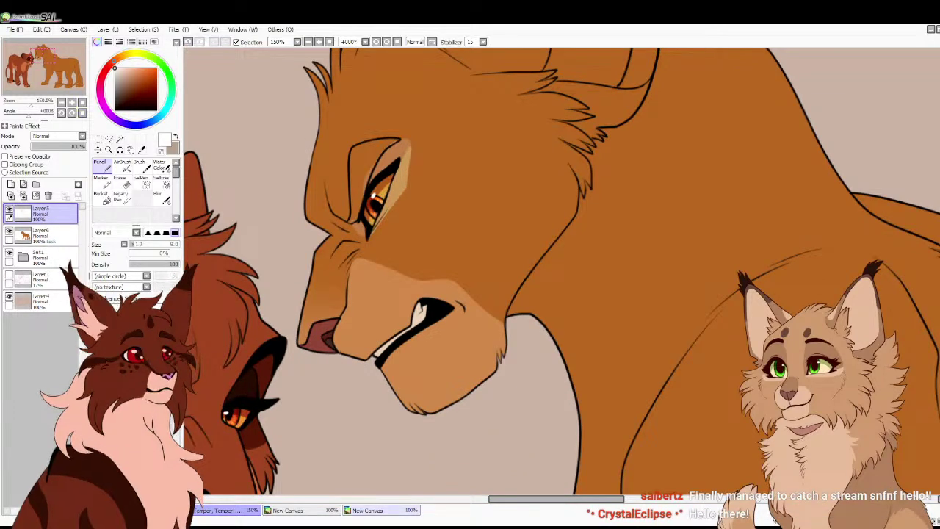
left_click(374, 510)
right_click(436, 150)
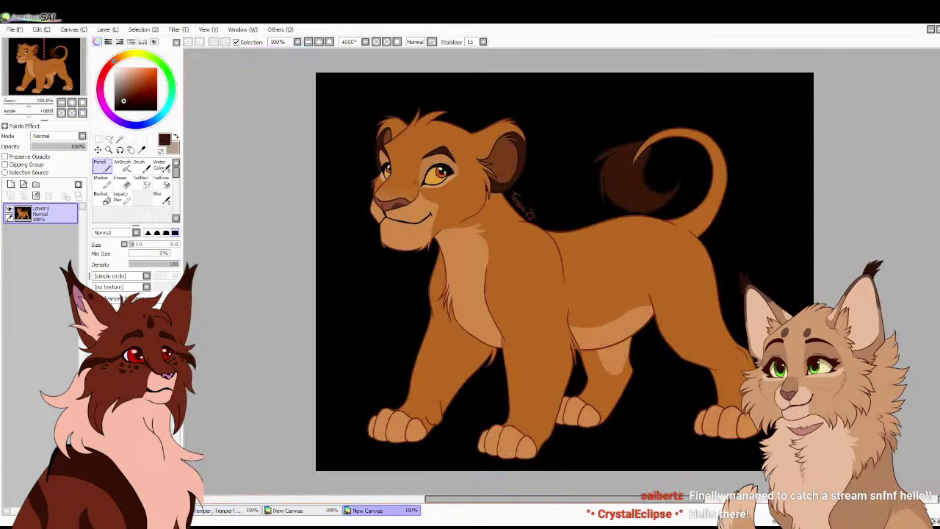
left_click(226, 509)
left_click(40, 234)
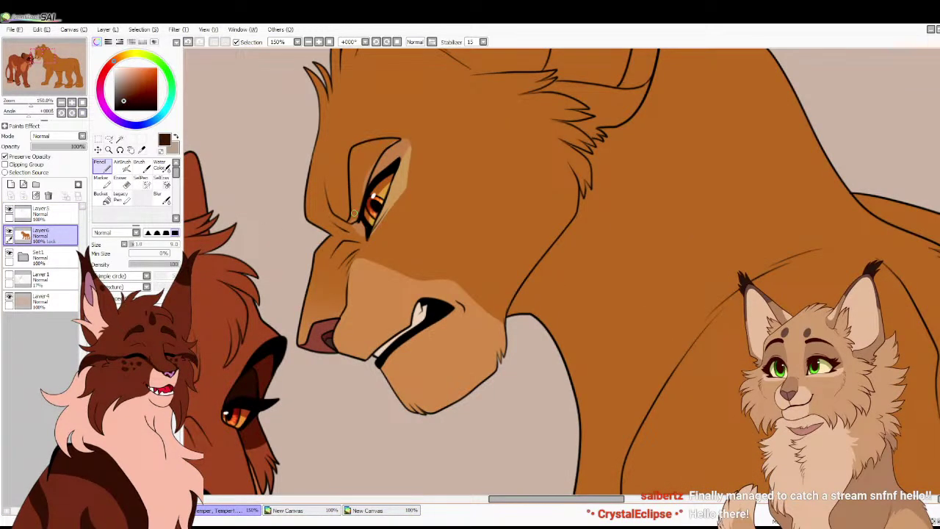
mouse_move(351, 217)
left_mouse_down()
mouse_move(354, 188)
mouse_move(353, 205)
mouse_move(357, 170)
mouse_move(360, 201)
mouse_move(380, 150)
mouse_move(397, 139)
mouse_move(353, 148)
mouse_move(353, 174)
mouse_move(370, 157)
left_mouse_up()
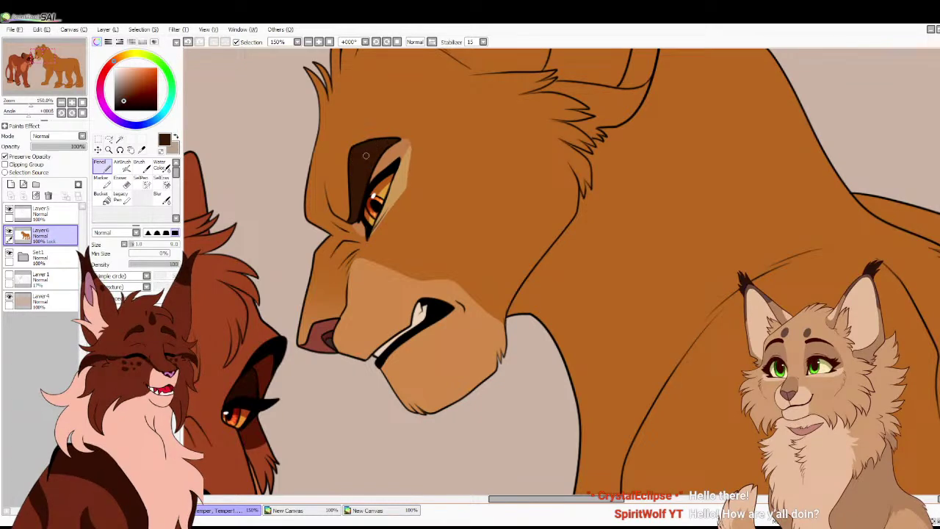
right_click(381, 135)
scroll(318, 134, "down", 4)
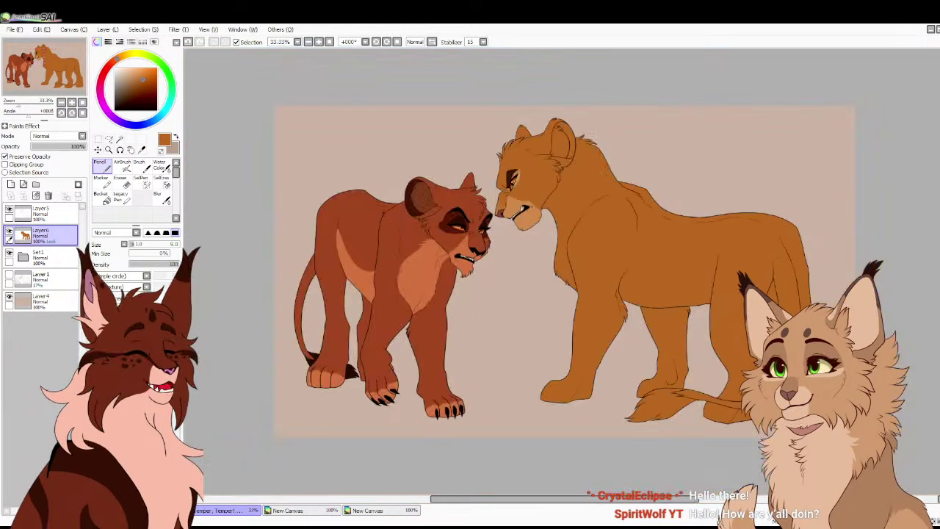
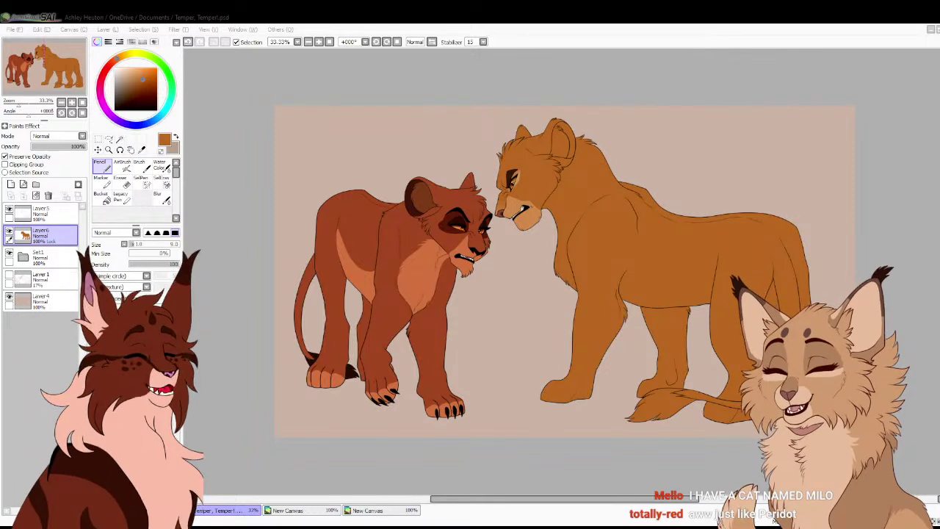
Sample the reddish brown of the cub reference's inner ear and fill the right lion's inner ear with it on the colour layer
key("alt+Tab")
scroll(497, 232, "up", 3)
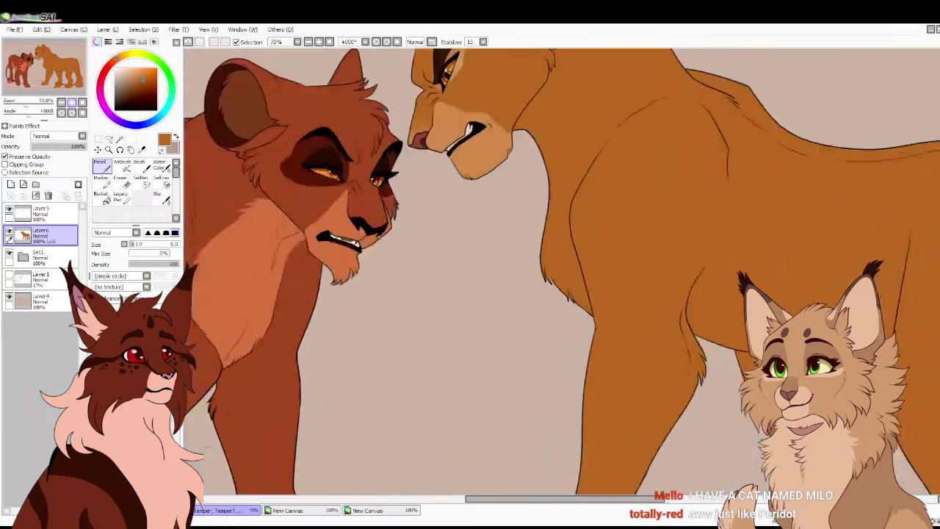
left_click_drag(498, 232, 289, 407)
left_click(301, 509)
left_click(380, 510)
right_click(498, 153)
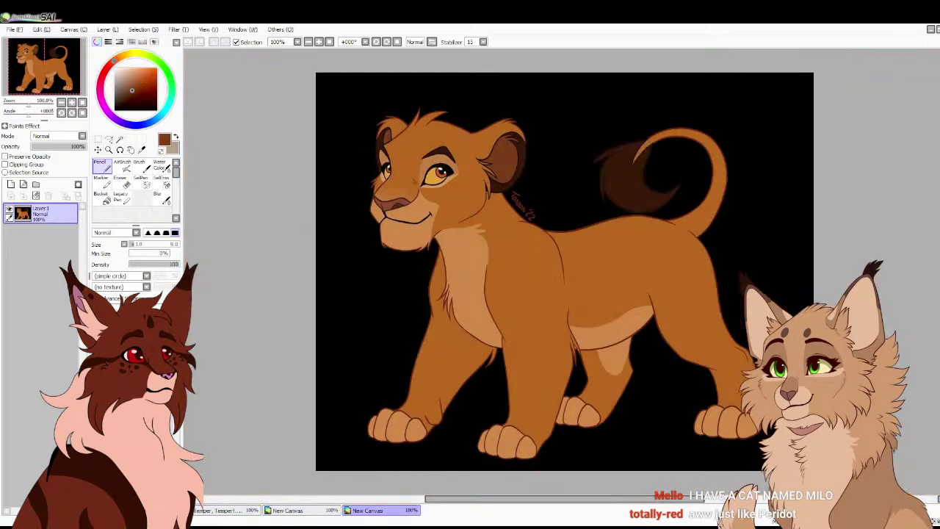
key("ctrl+Tab")
scroll(269, 168, "up", 2)
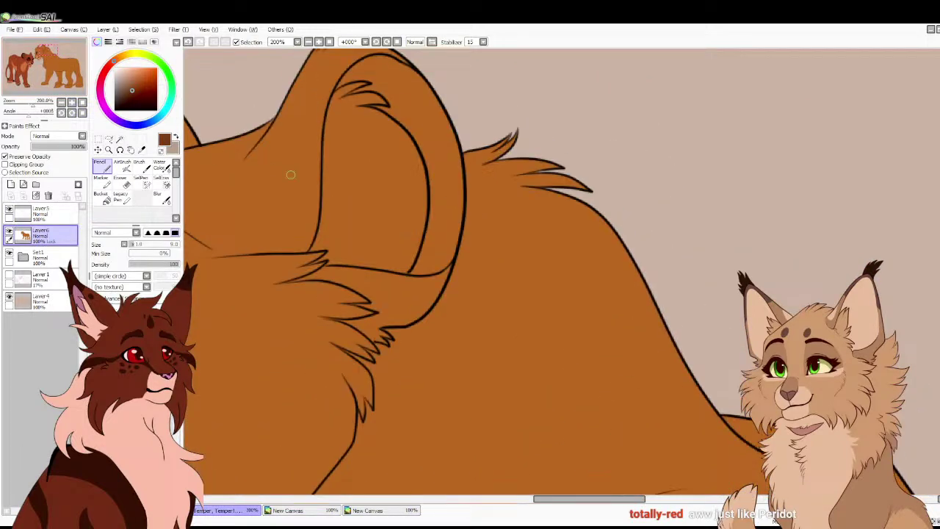
mouse_move(322, 228)
left_mouse_down()
mouse_move(334, 250)
mouse_move(306, 265)
mouse_move(336, 255)
mouse_move(329, 262)
mouse_move(403, 269)
mouse_move(435, 222)
mouse_move(421, 127)
mouse_move(373, 82)
mouse_move(348, 84)
mouse_move(328, 119)
mouse_move(321, 240)
left_mouse_up()
left_click(101, 197)
left_click(370, 184)
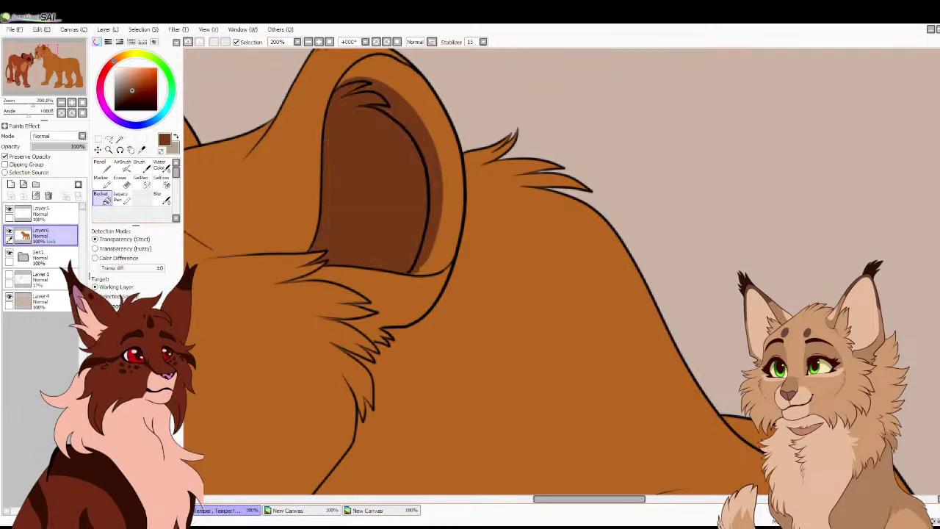
Sample the darkest brown from the cub reference's ear and paint the outer rim of the right lion's ear with it
key("ctrl+Tab")
key("ctrl+Tab")
left_click(122, 100)
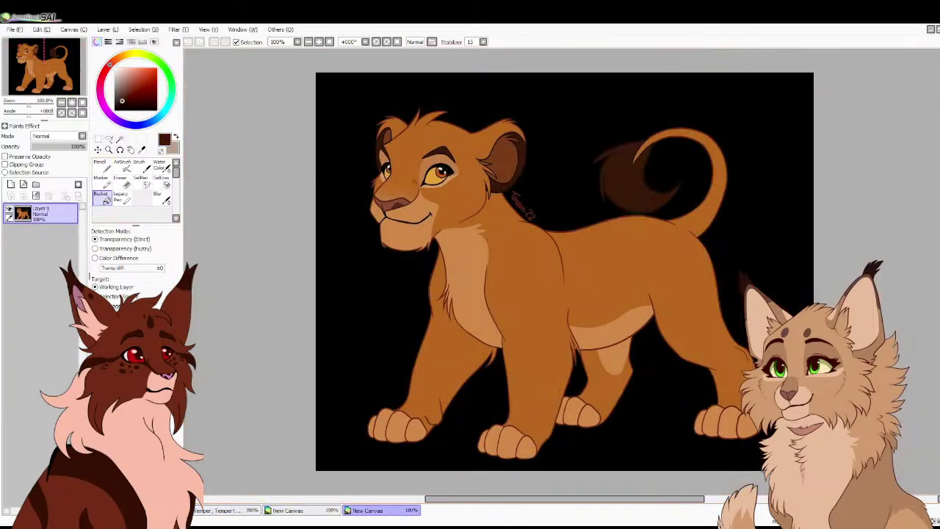
left_click(220, 510)
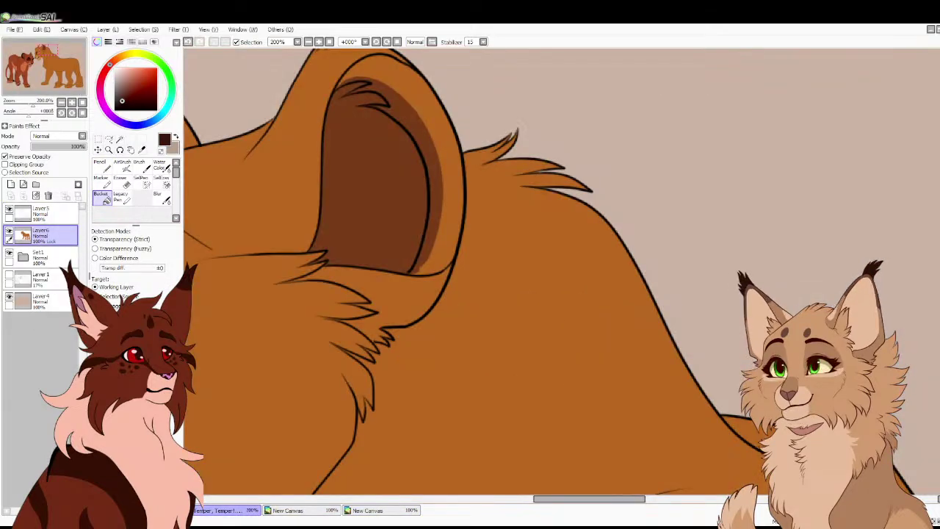
key("n")
mouse_move(411, 270)
left_mouse_down()
mouse_move(437, 270)
mouse_move(455, 239)
mouse_move(438, 267)
mouse_move(432, 238)
mouse_move(422, 249)
mouse_move(433, 177)
mouse_move(438, 234)
left_mouse_up()
right_click(417, 280)
right_click(419, 270)
mouse_move(440, 163)
left_mouse_down()
mouse_move(452, 235)
mouse_move(453, 141)
mouse_move(457, 217)
mouse_move(460, 181)
mouse_move(460, 209)
mouse_move(442, 112)
mouse_move(445, 166)
mouse_move(430, 163)
mouse_move(416, 133)
mouse_move(433, 185)
left_mouse_up()
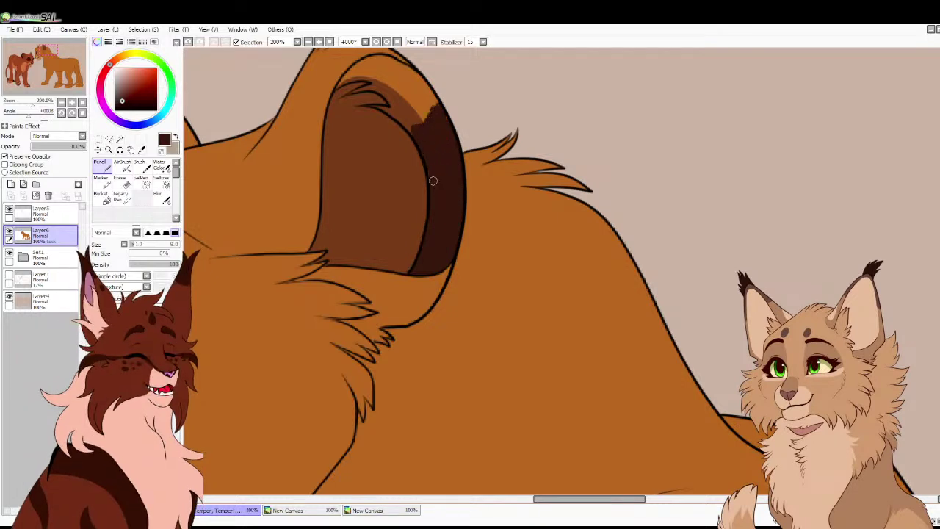
mouse_move(360, 106)
left_mouse_down()
mouse_move(380, 230)
mouse_move(433, 251)
mouse_move(401, 212)
mouse_move(361, 204)
mouse_move(354, 214)
mouse_move(396, 188)
mouse_move(437, 205)
mouse_move(411, 190)
mouse_move(394, 191)
mouse_move(447, 249)
mouse_move(447, 216)
mouse_move(414, 212)
left_mouse_up()
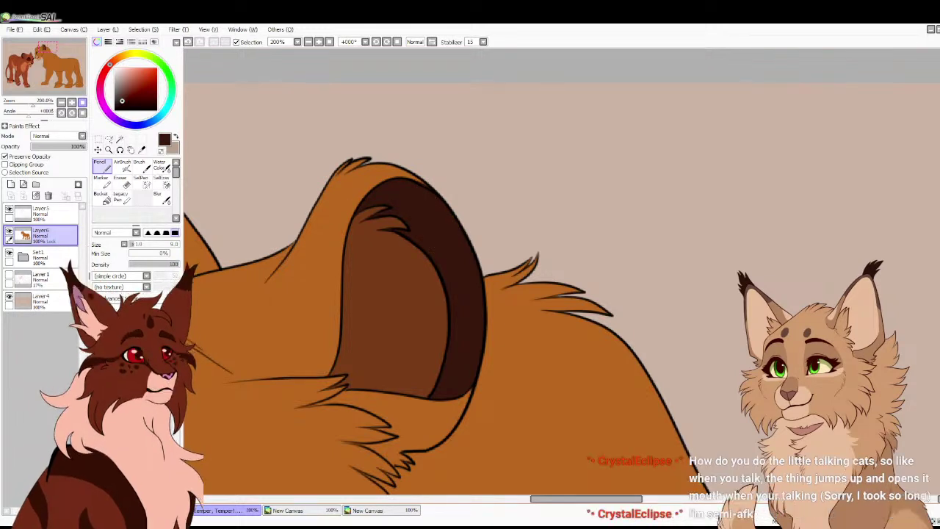
left_click(82, 102)
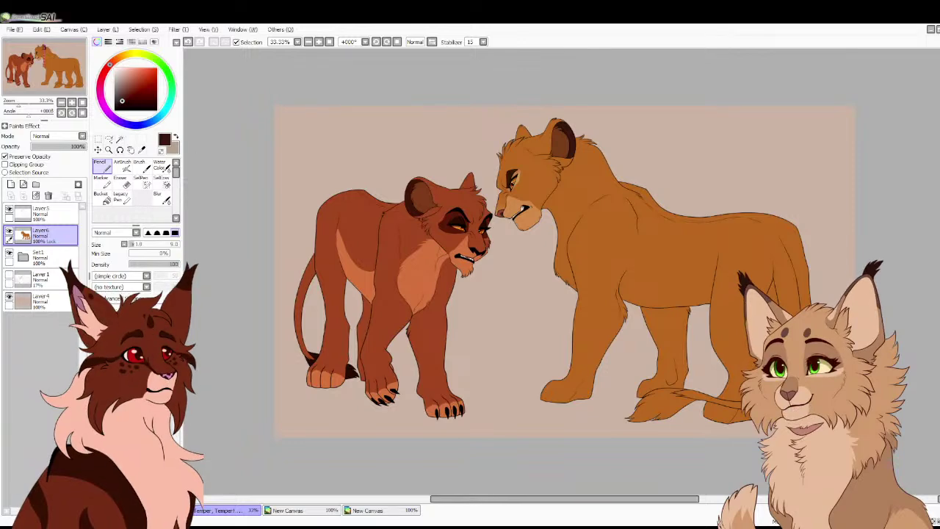
Check the cub reference, sample the right lion's light tan muzzle colour and outline its chest patch from the throat down the shoulder line
left_click(72, 102)
left_click_drag(44, 66, 57, 61)
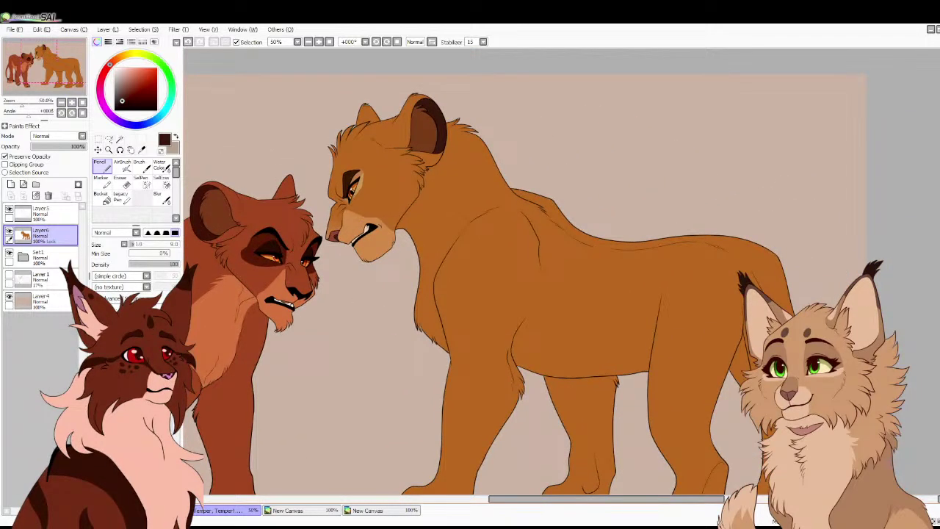
key("ctrl+Tab")
key("ctrl+Tab")
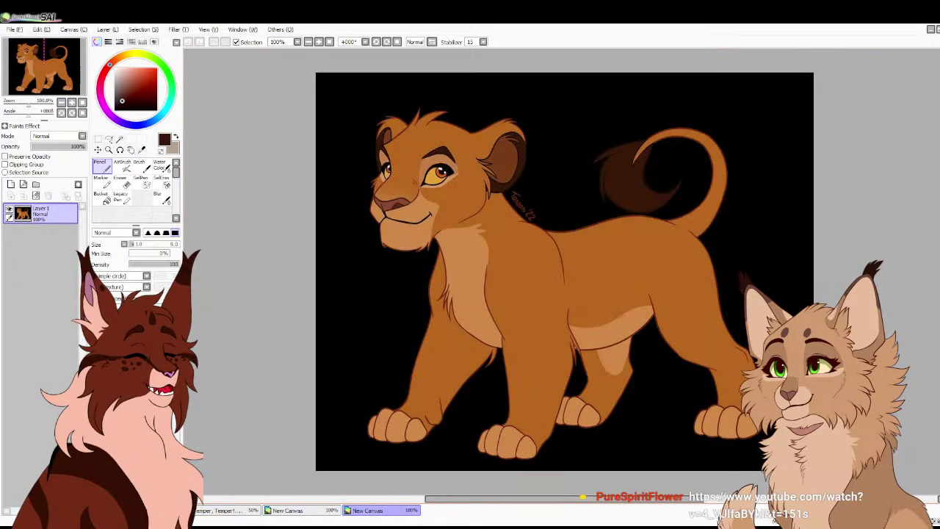
left_click(226, 509)
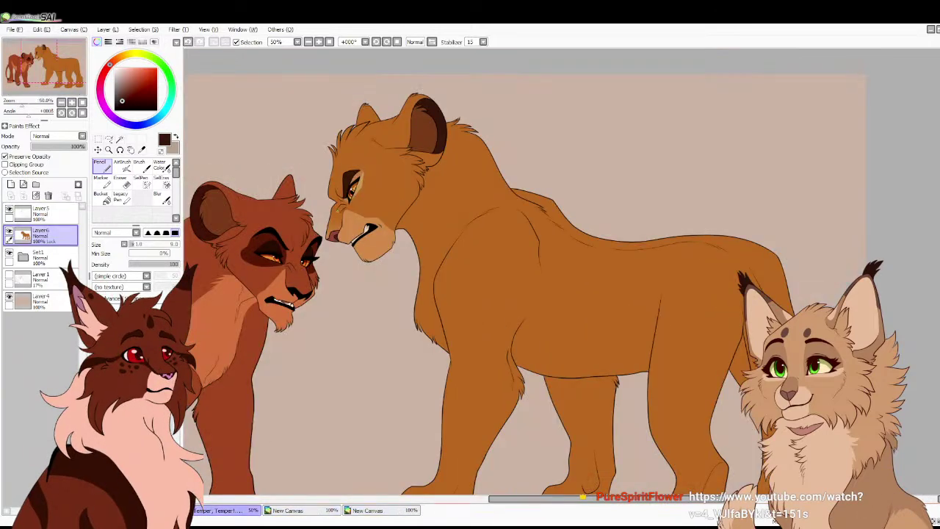
right_click(335, 213)
scroll(562, 272, "up", 2)
left_click_drag(502, 271, 561, 282)
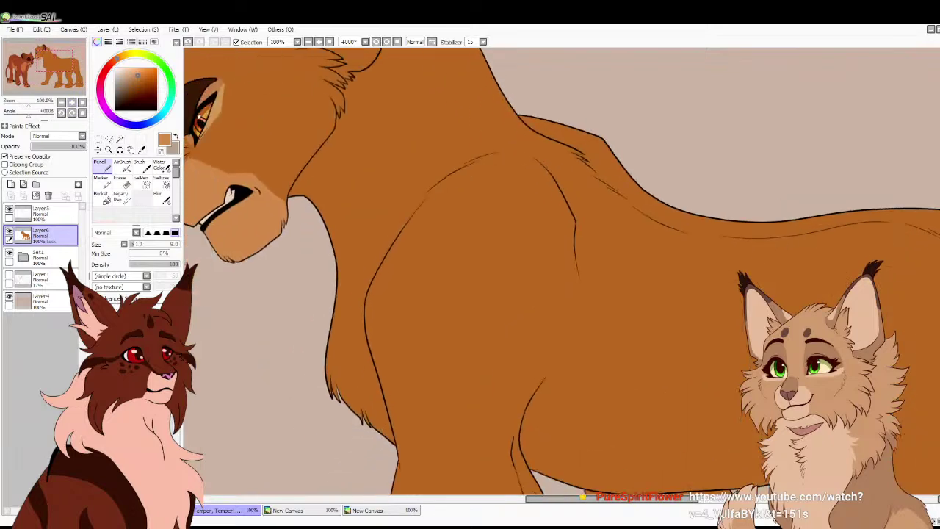
key("ctrl+shift+Tab")
key("ctrl+Tab")
mouse_move(318, 156)
left_mouse_down()
mouse_move(360, 137)
mouse_move(348, 155)
mouse_move(381, 173)
mouse_move(407, 215)
mouse_move(363, 288)
mouse_move(377, 271)
mouse_move(359, 316)
mouse_move(366, 281)
mouse_move(363, 338)
mouse_move(392, 439)
left_mouse_up()
left_click_drag(379, 401, 391, 439)
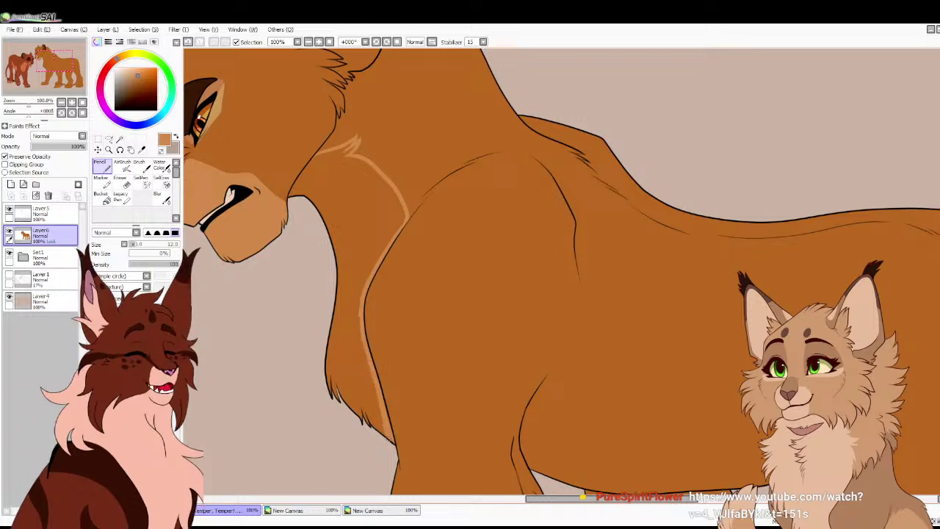
Close the chest patch outline along the front of the chest and throat and fill the patch with light tan
left_click_drag(346, 404, 332, 320)
left_click_drag(329, 339, 334, 393)
left_click_drag(335, 393, 329, 344)
mouse_move(337, 391)
left_mouse_down()
mouse_move(382, 432)
mouse_move(351, 400)
left_mouse_up()
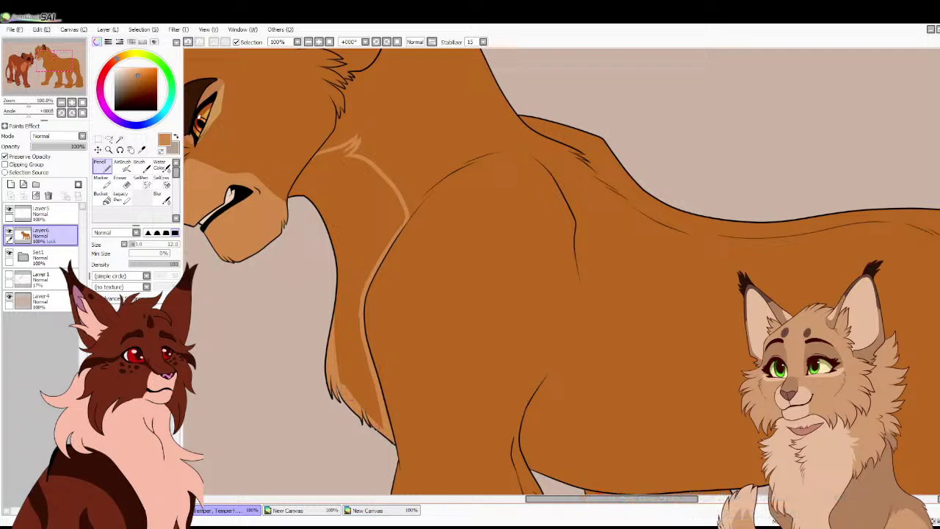
mouse_move(333, 358)
left_mouse_down()
mouse_move(339, 272)
mouse_move(305, 191)
mouse_move(317, 156)
left_mouse_up()
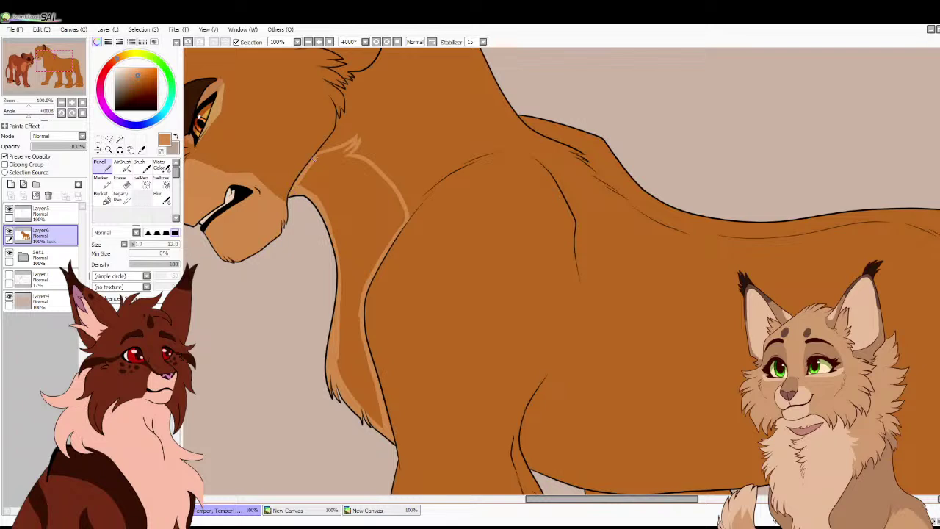
left_click(102, 197)
left_click(352, 220)
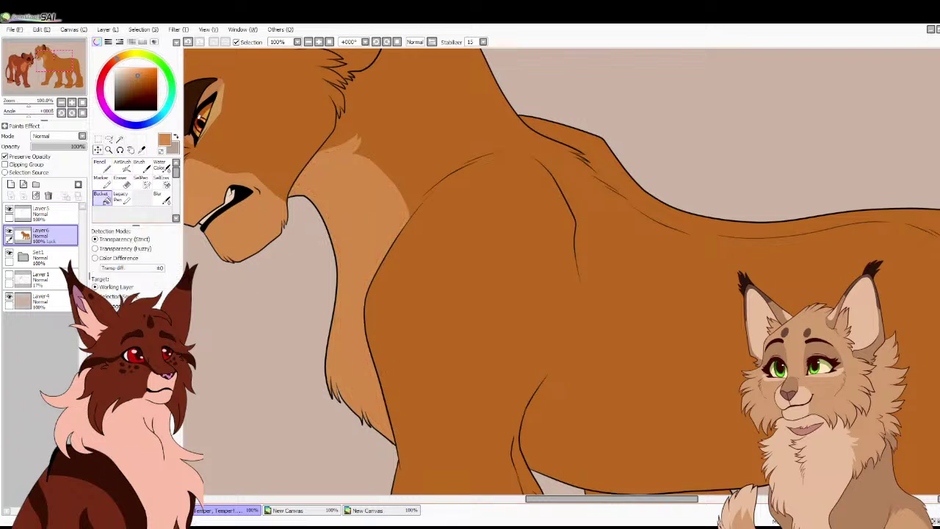
key("b")
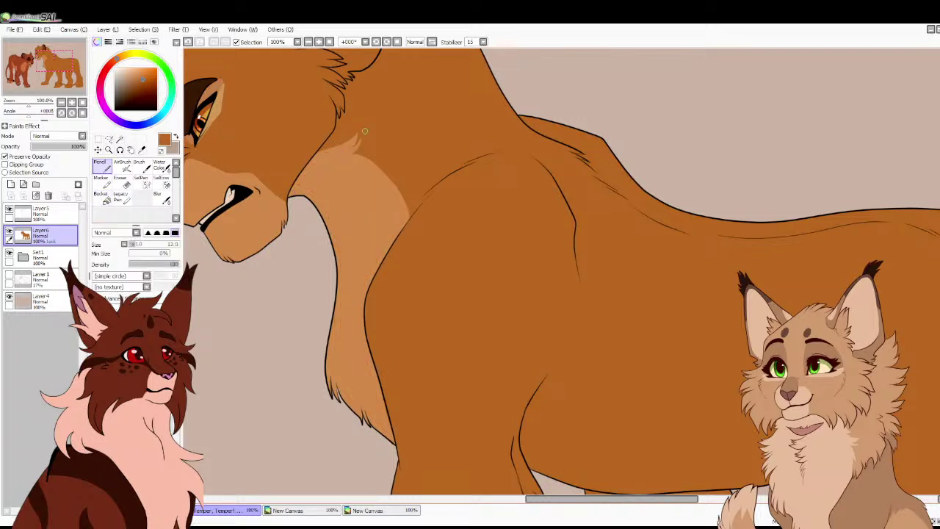
left_click(82, 102)
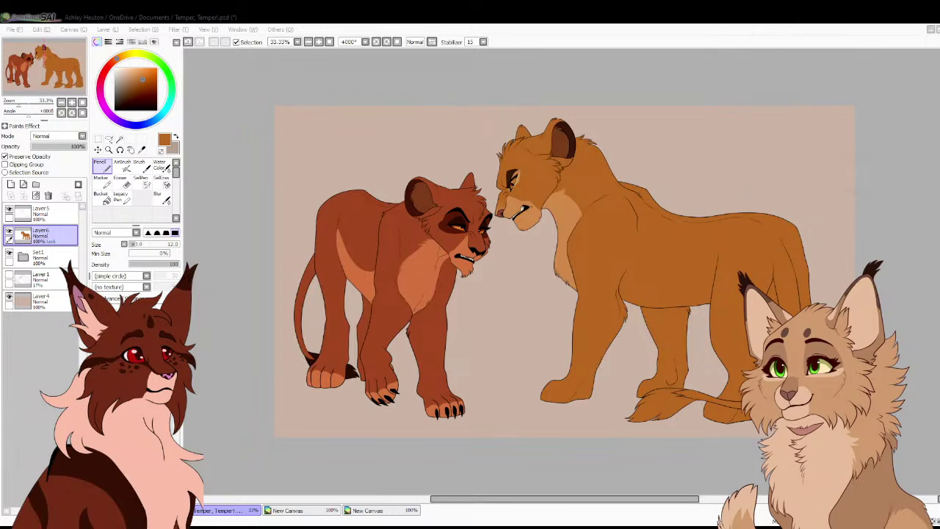
Paint the toes of the right lion's two front paws in the light tan of the chest patch
left_click(193, 115)
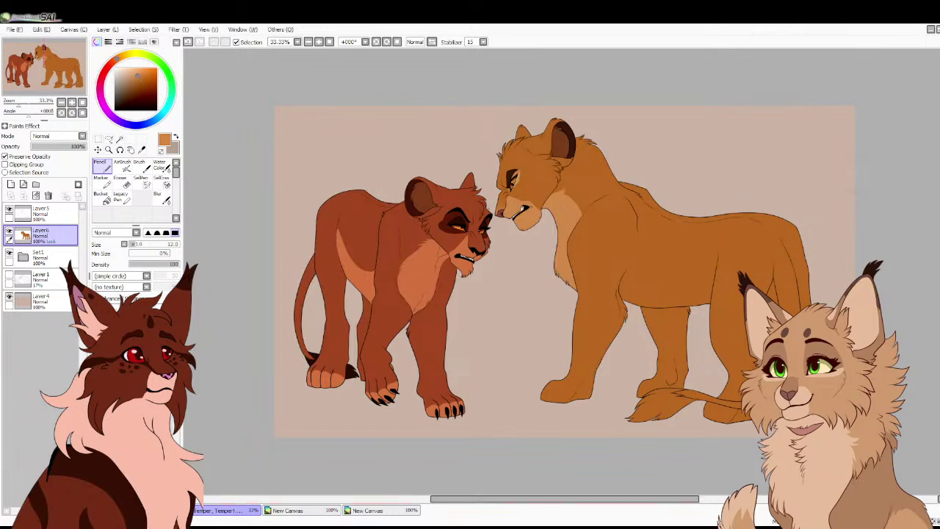
left_click(72, 102)
left_click(72, 102)
left_click(72, 102)
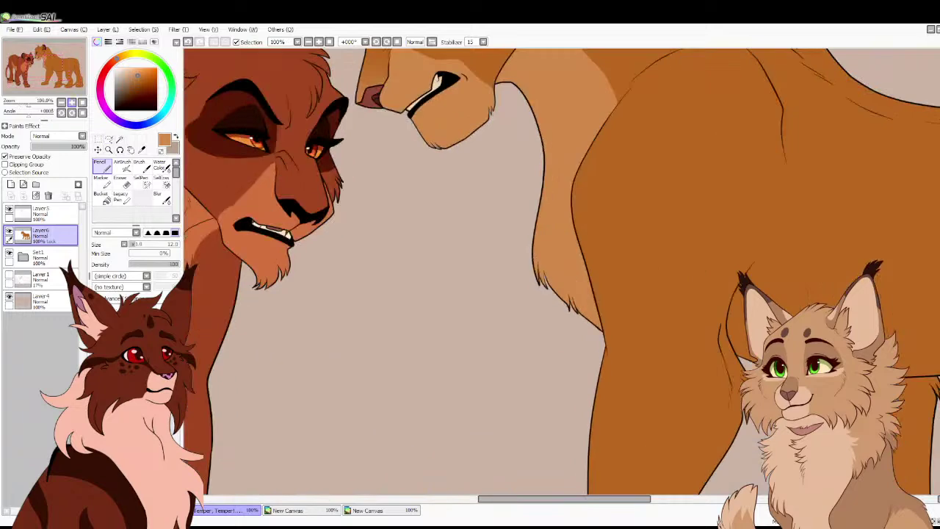
left_click_drag(45, 67, 53, 77)
mouse_move(388, 375)
left_mouse_down()
mouse_move(376, 439)
mouse_move(375, 374)
mouse_move(376, 443)
mouse_move(372, 367)
mouse_move(361, 434)
mouse_move(360, 378)
mouse_move(338, 430)
left_mouse_up()
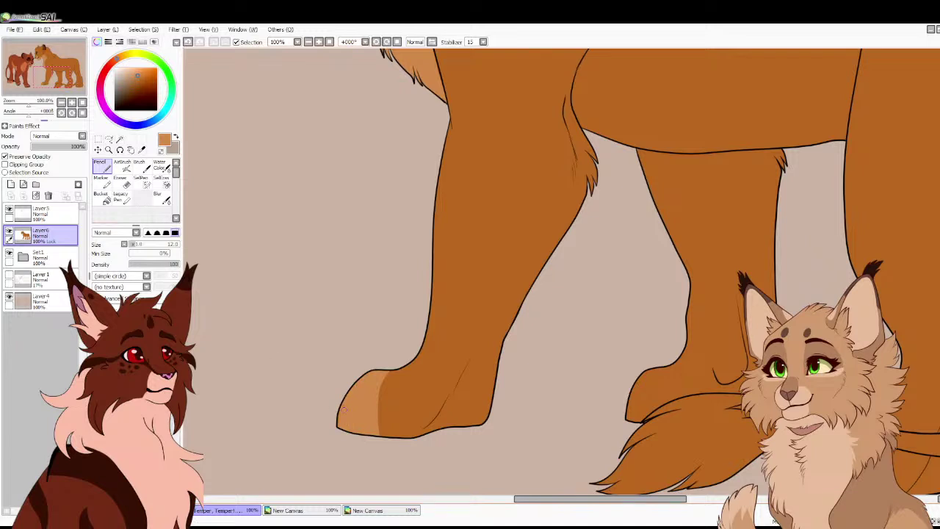
left_click_drag(627, 407, 440, 294)
mouse_move(478, 251)
left_mouse_down()
mouse_move(468, 289)
mouse_move(473, 249)
mouse_move(444, 307)
left_mouse_up()
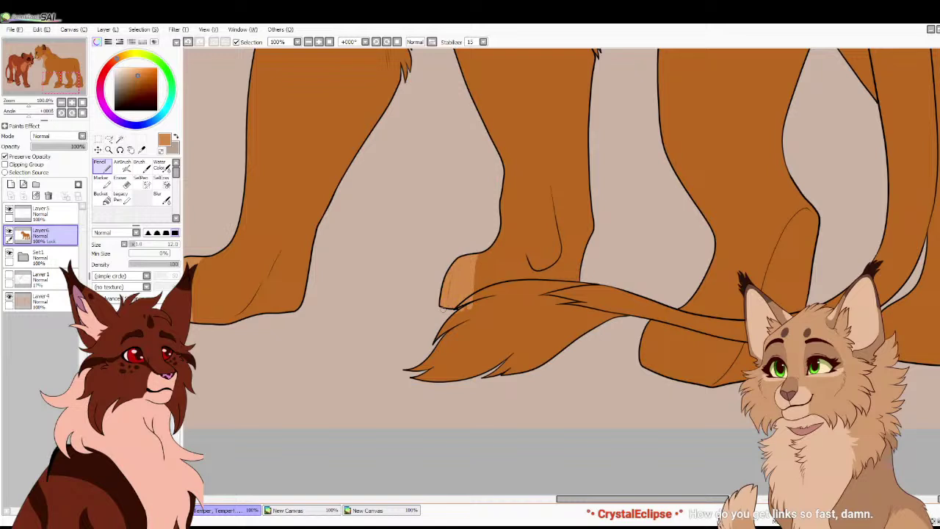
Paint the toes of the right lion's two hind paws in the same light tan, leaving the tail in its base colour
left_click(100, 81)
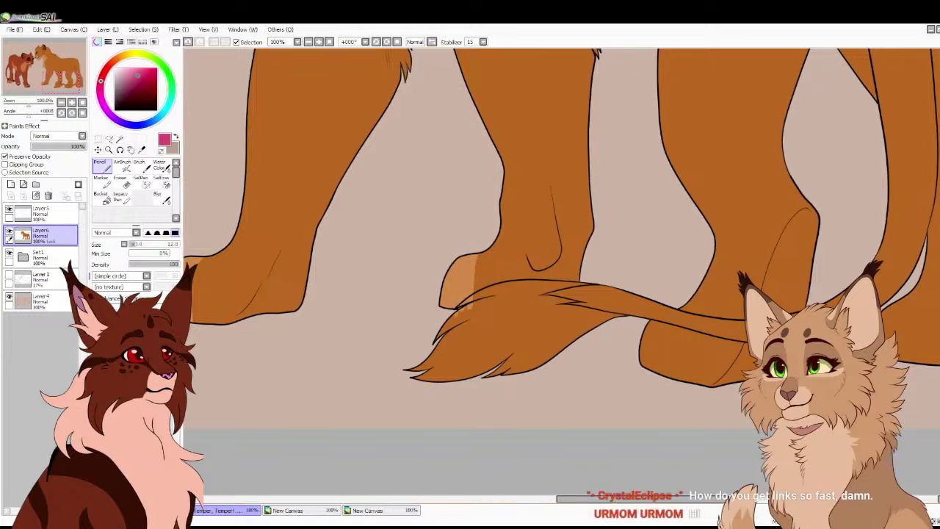
left_click(116, 58)
mouse_move(655, 323)
left_mouse_down()
mouse_move(480, 240)
mouse_move(387, 250)
mouse_move(393, 283)
mouse_move(390, 250)
mouse_move(382, 297)
mouse_move(400, 248)
mouse_move(387, 239)
left_mouse_up()
right_click(377, 235)
left_click(616, 253, "alt")
mouse_move(634, 222)
left_mouse_down()
mouse_move(636, 290)
mouse_move(630, 222)
mouse_move(624, 289)
mouse_move(618, 235)
mouse_move(609, 282)
left_mouse_up()
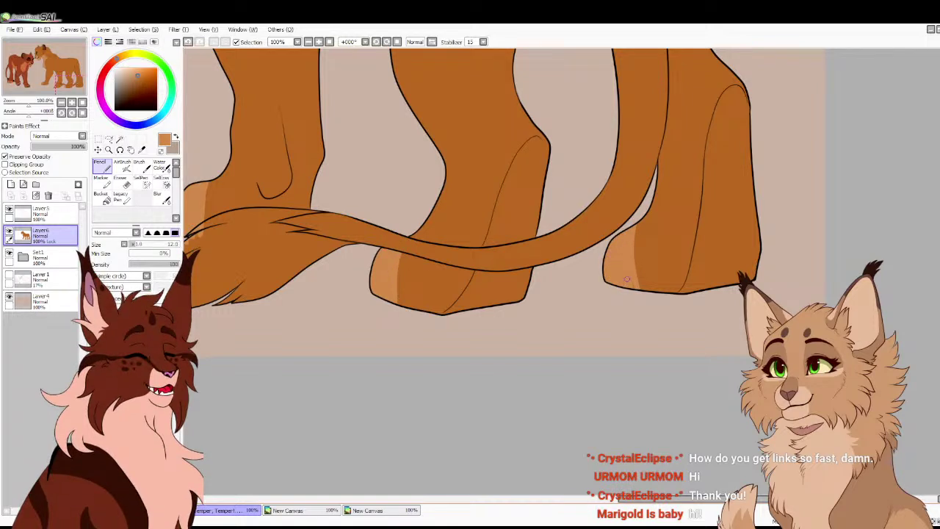
Outline a light tan patch on the orange lion's belly between the front and hind legs
key("Home")
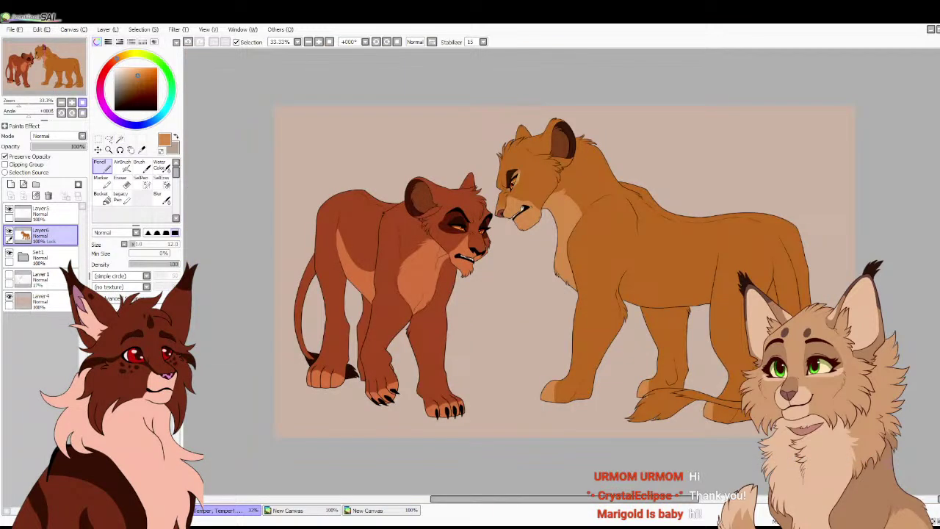
scroll(561, 273, "up", 2)
left_click_drag(726, 345, 404, 213)
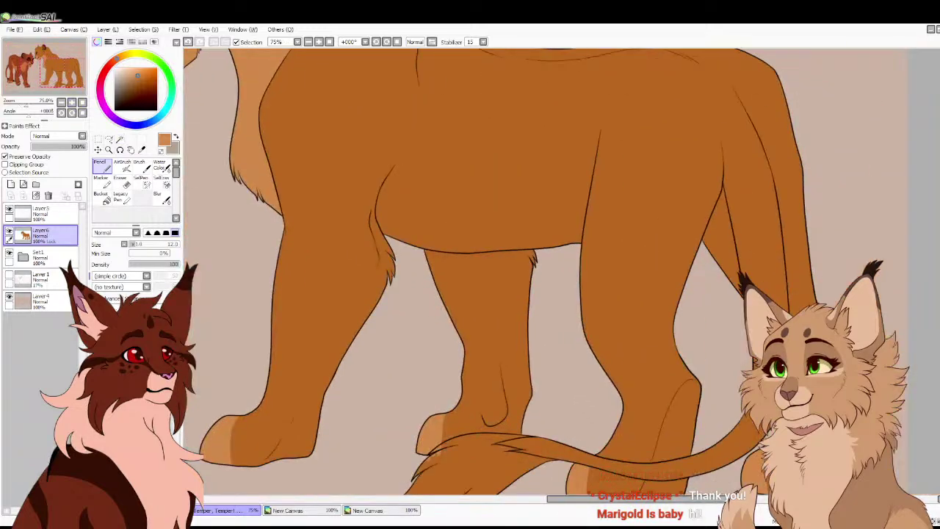
scroll(561, 273, "up", 1)
scroll(390, 169, "up", 1)
mouse_move(349, 152)
left_mouse_down()
mouse_move(494, 179)
mouse_move(613, 144)
mouse_move(596, 251)
left_mouse_up()
mouse_move(349, 153)
left_mouse_down()
mouse_move(327, 207)
mouse_move(331, 181)
mouse_move(330, 222)
mouse_move(323, 206)
mouse_move(336, 236)
mouse_move(359, 251)
mouse_move(426, 261)
mouse_move(587, 250)
left_mouse_up()
mouse_move(525, 261)
left_mouse_down()
mouse_move(495, 264)
mouse_move(542, 260)
left_mouse_up()
right_click(506, 269)
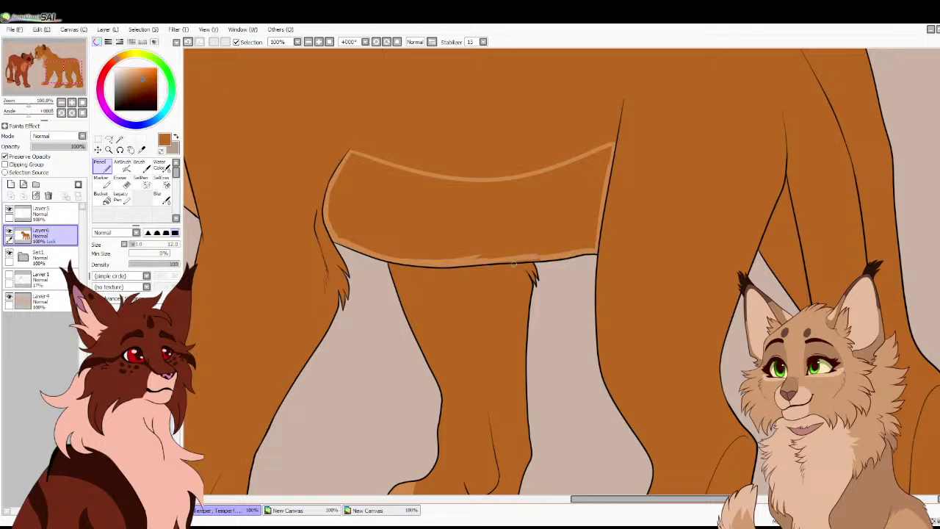
Fill the outlined belly patch with the light tan colour and save the drawing
left_click(503, 259, "alt")
left_click(102, 197)
left_click(412, 213)
left_click(101, 166)
left_click(82, 102)
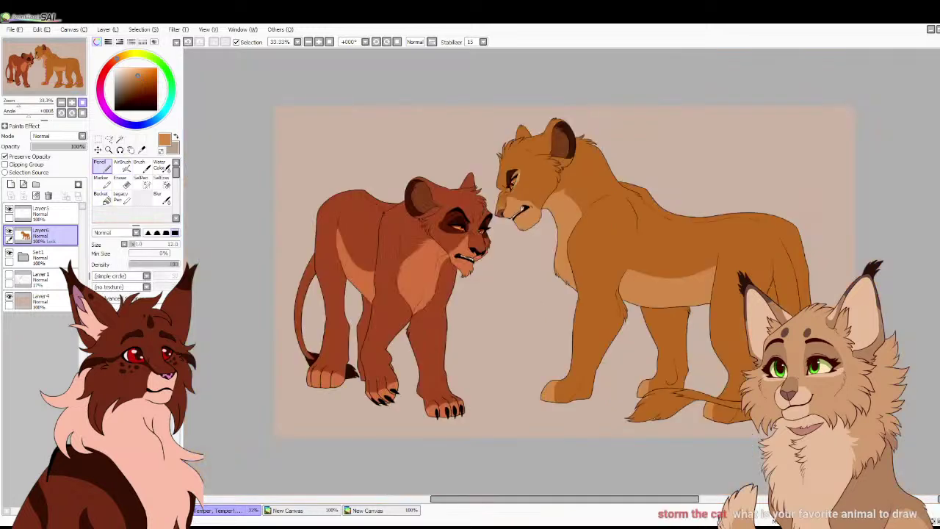
key("ctrl+s")
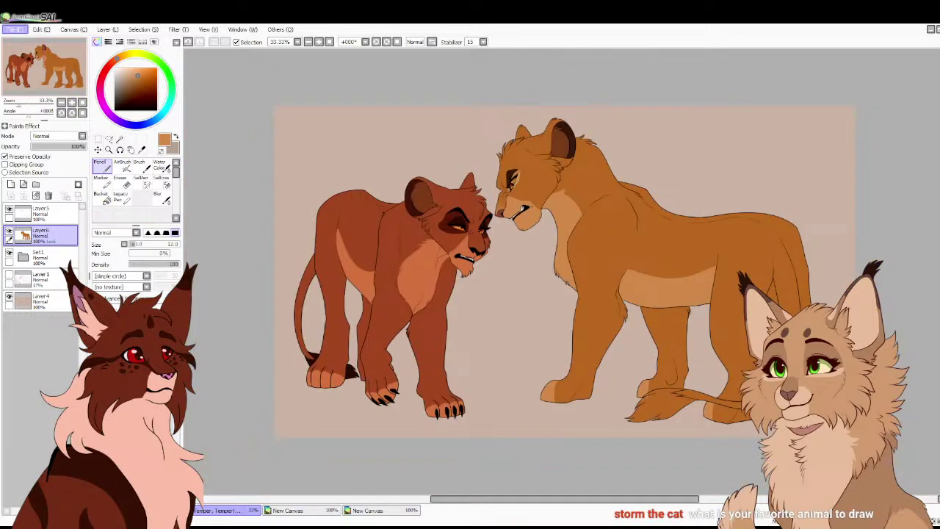
key("alt")
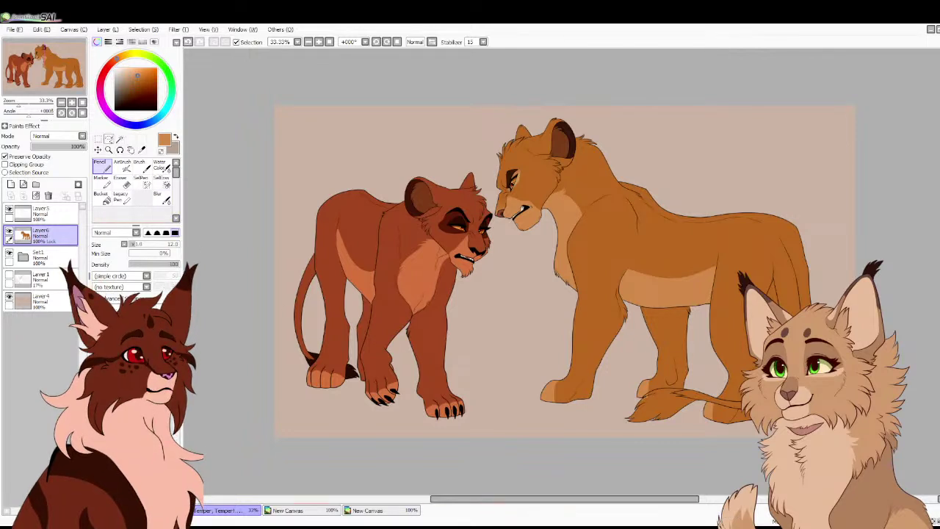
Paint a light tan patch on the inner thigh of the orange lion's far hind leg
key("ctrl+plus")
key("ctrl+plus")
key("ctrl+plus")
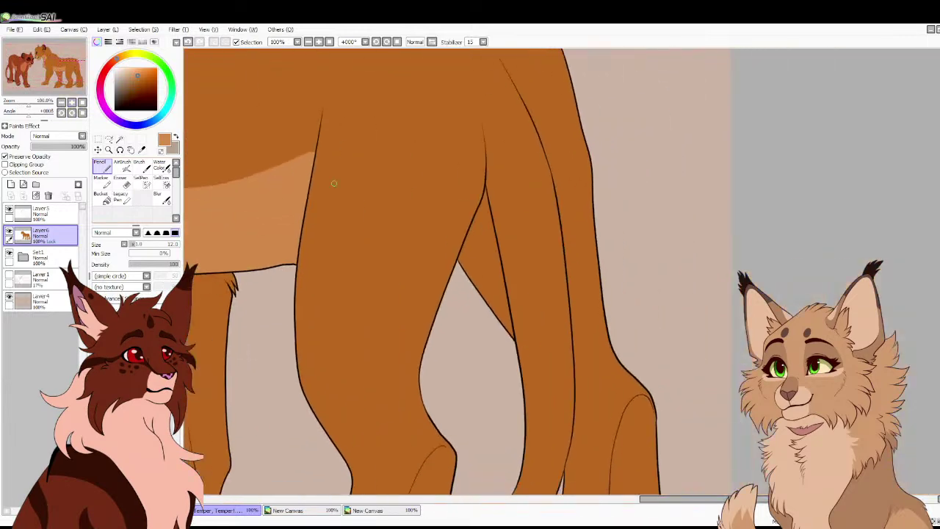
mouse_move(469, 235)
left_mouse_down()
mouse_move(503, 280)
mouse_move(484, 187)
mouse_move(469, 230)
mouse_move(495, 268)
mouse_move(486, 224)
left_mouse_up()
left_click(505, 247, "alt")
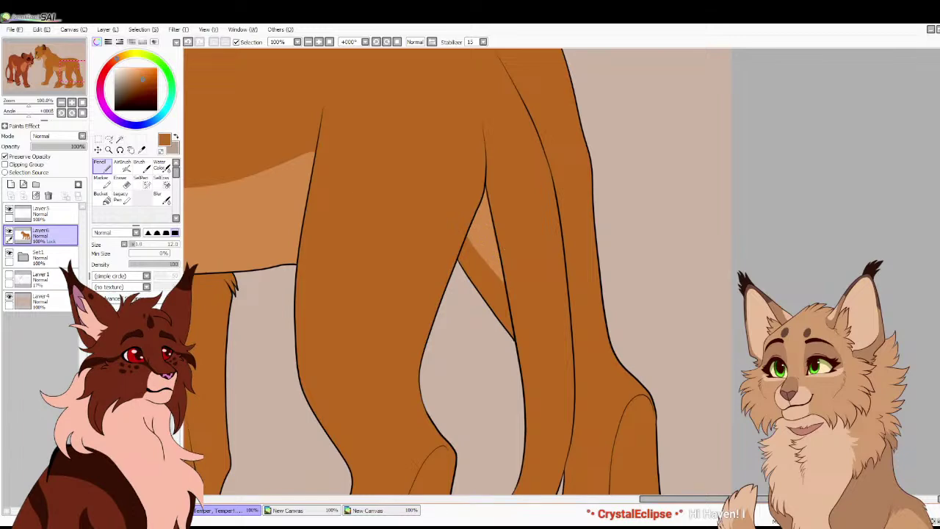
Sample the dark brown of the tail tuft from the lion reference canvas and return to the two-lion drawing
left_click_drag(440, 345, 637, 148)
left_click(381, 509)
left_click(622, 170, "alt")
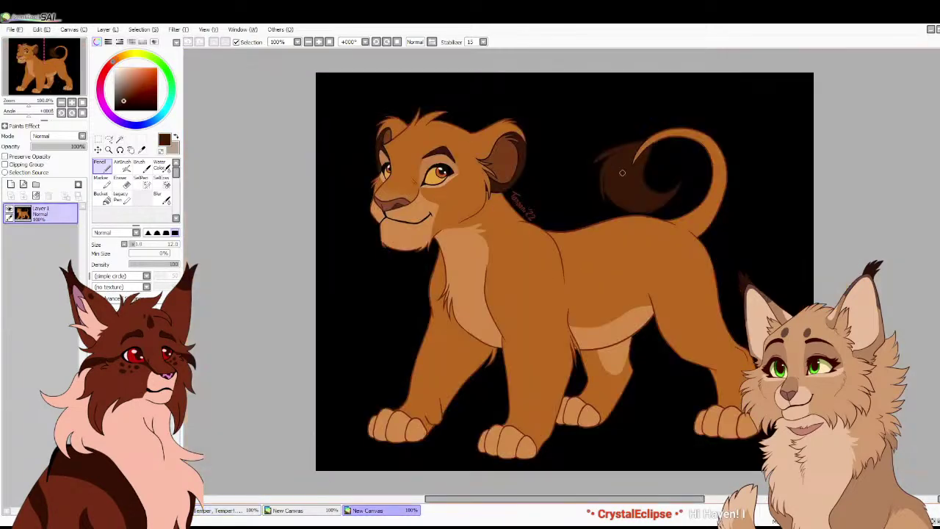
key("ctrl+shift+Tab")
left_click(226, 509)
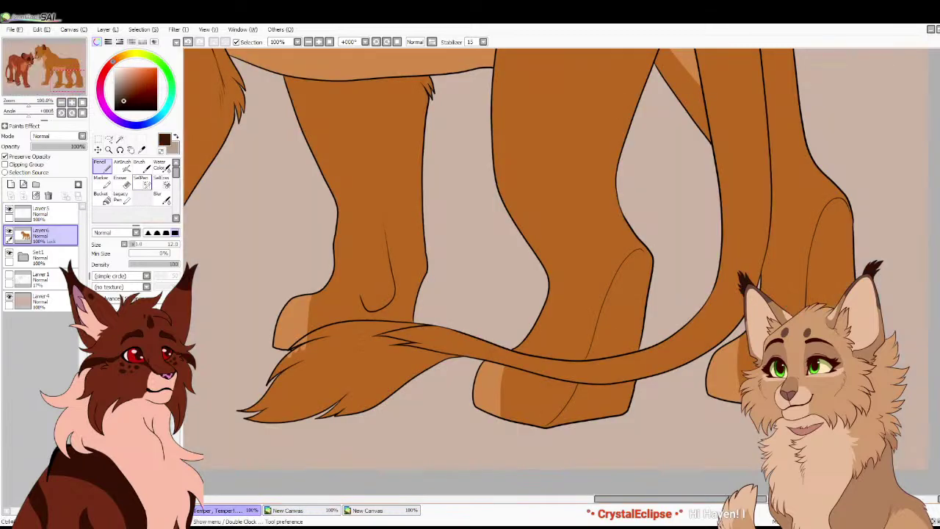
Outline the orange lion's tail tuft in dark brown, with jagged fur edges where it meets the tail
scroll(315, 322, "up", 1)
left_click_drag(315, 323, 348, 187)
mouse_move(324, 222)
left_mouse_down()
mouse_move(378, 198)
mouse_move(323, 216)
mouse_move(350, 197)
mouse_move(390, 183)
mouse_move(492, 180)
mouse_move(448, 176)
mouse_move(511, 182)
mouse_move(428, 204)
mouse_move(500, 205)
mouse_move(554, 228)
mouse_move(519, 219)
mouse_move(579, 229)
mouse_move(542, 234)
mouse_move(454, 293)
left_mouse_up()
mouse_move(536, 240)
left_mouse_down()
mouse_move(390, 324)
mouse_move(371, 318)
mouse_move(373, 309)
mouse_move(334, 326)
mouse_move(254, 317)
left_mouse_up()
mouse_move(298, 292)
left_mouse_down()
mouse_move(265, 305)
mouse_move(343, 216)
left_mouse_up()
mouse_move(301, 250)
left_mouse_down()
mouse_move(350, 209)
mouse_move(380, 200)
left_mouse_up()
Fill the inside of the outlined tail tuft with dark brown
left_click(103, 198)
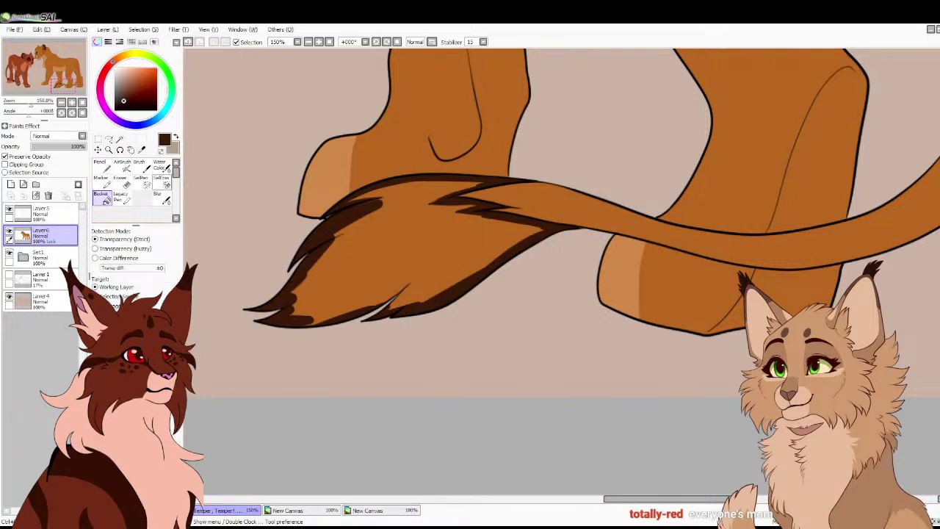
left_click(396, 249)
key("Home")
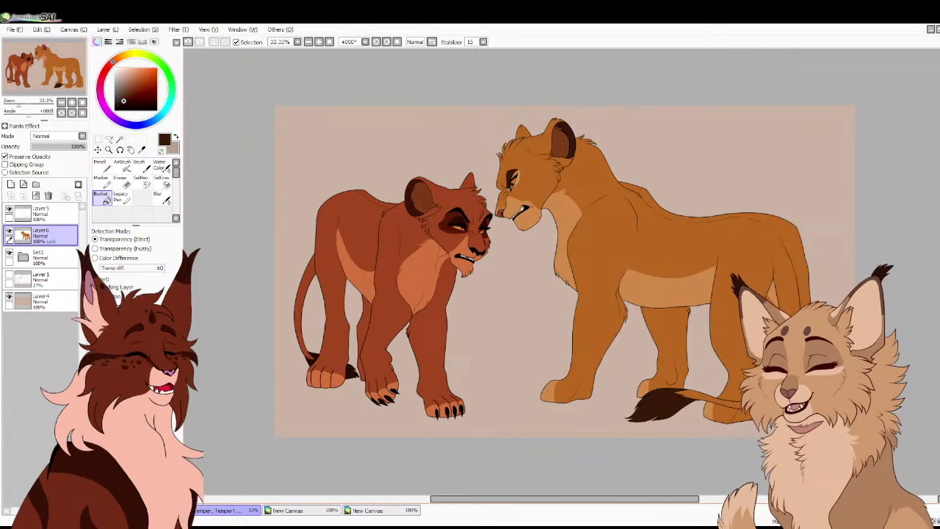
Sample the orange body colour from the lion reference canvas and compare the reference with the drawing
key("ctrl+shift+Tab")
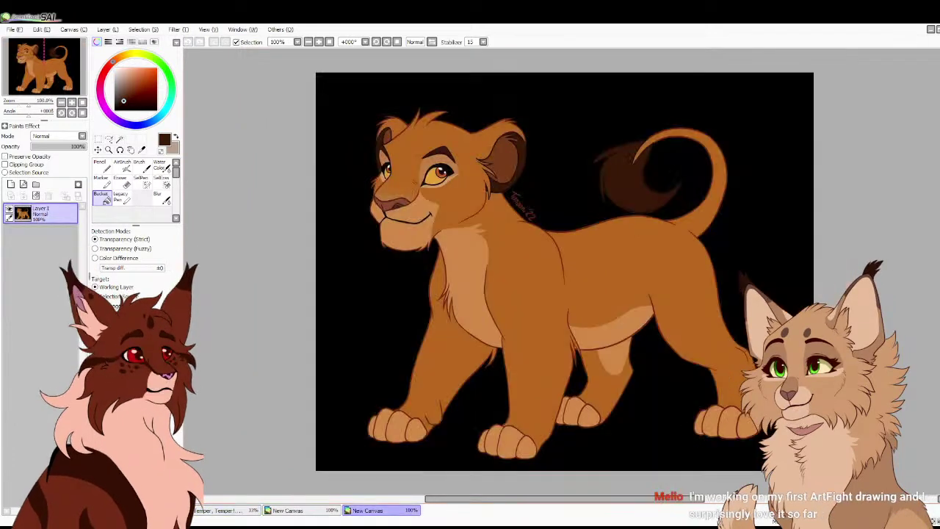
left_click(144, 78)
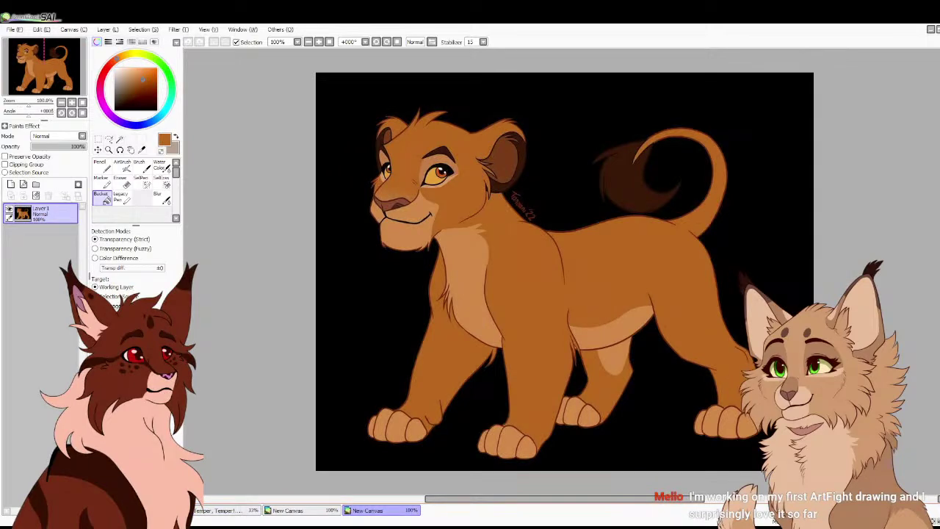
left_click(224, 510)
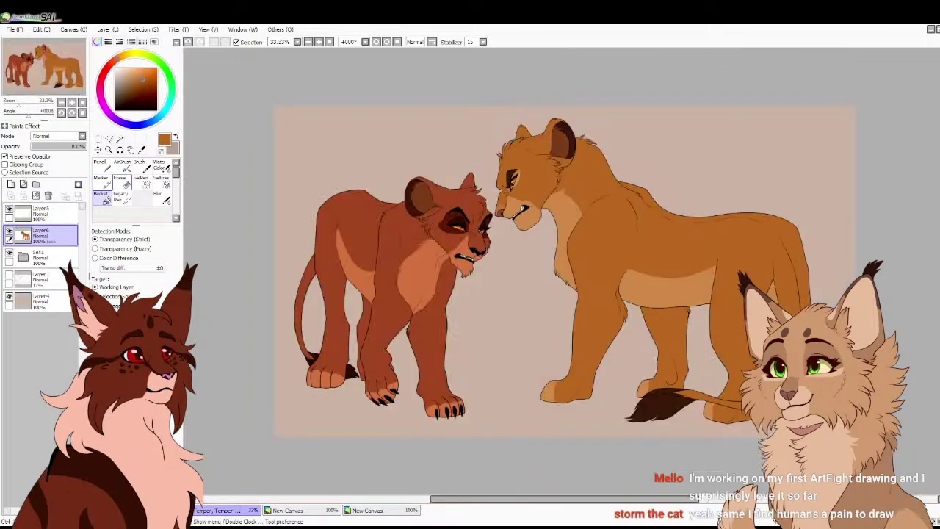
left_click(301, 510)
left_click(381, 510)
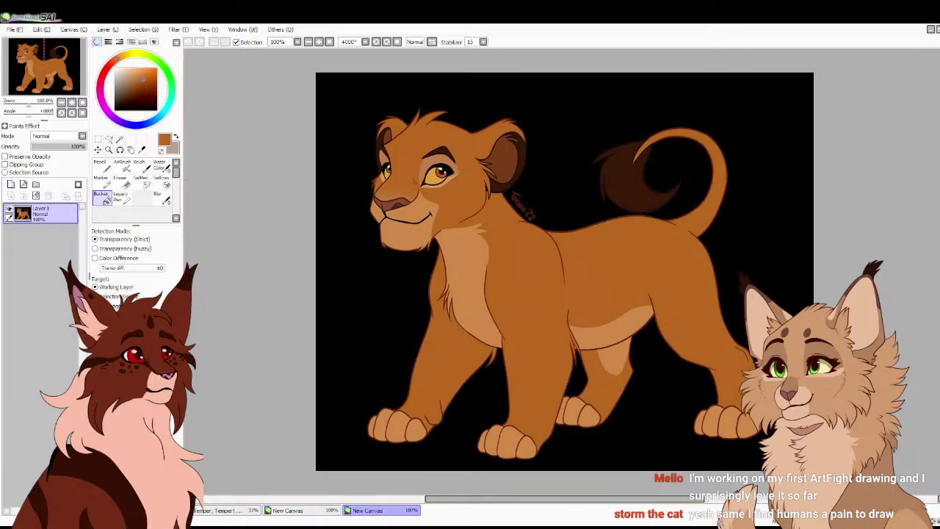
left_click(224, 509)
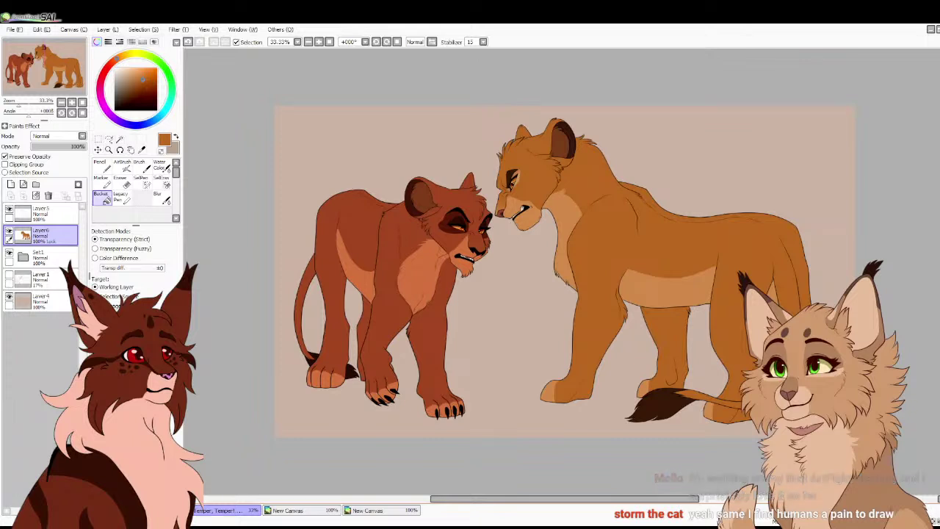
Group the orange lion's line art and colour layers, Layer5 and Layer6, in a new folder
left_click(52, 213)
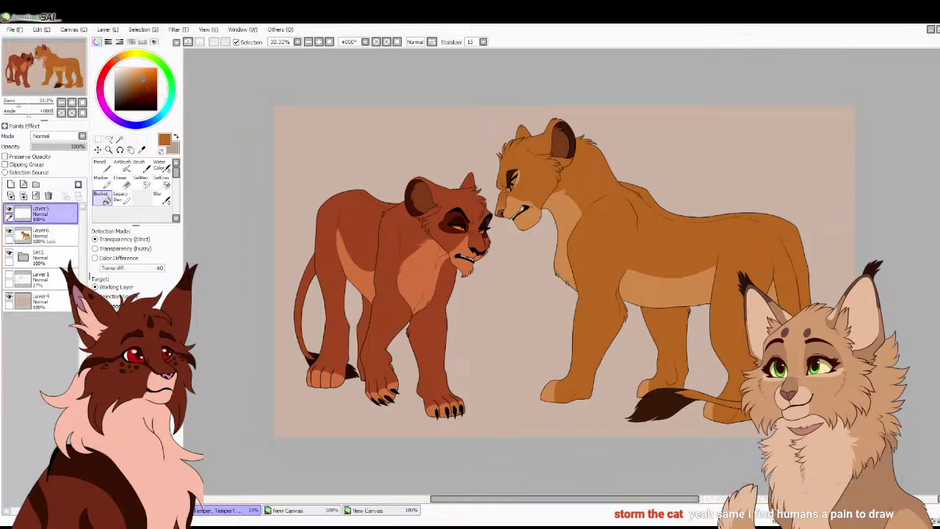
left_click(36, 184)
left_click_drag(52, 235, 52, 214)
left_click_drag(52, 257, 51, 235)
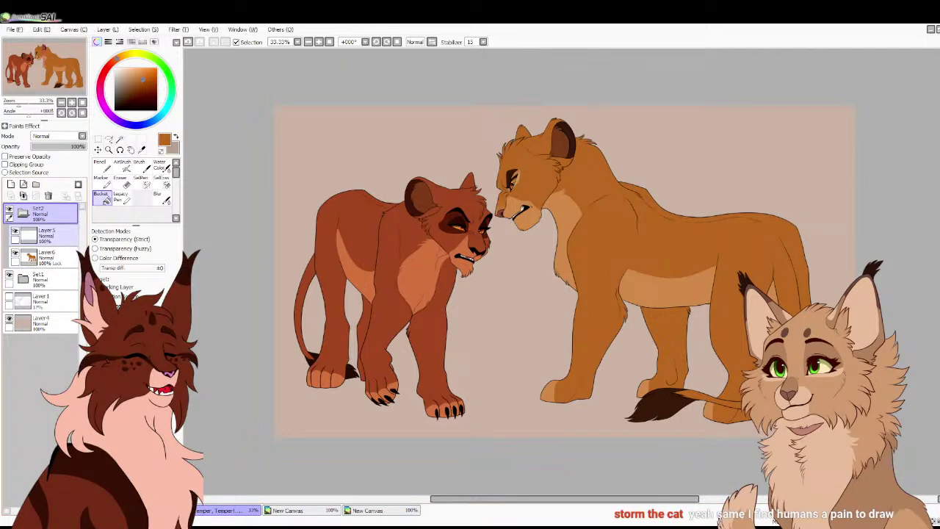
Move Layer2 and Layer3 out of the Set1 folder and delete the folder
left_click(23, 213)
left_click(22, 235)
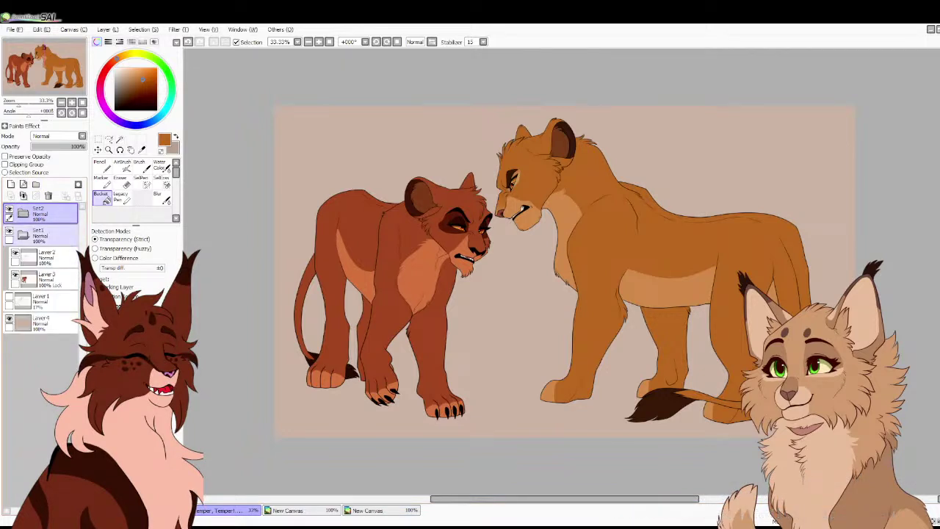
left_click_drag(51, 257, 51, 230)
mouse_move(51, 279)
left_mouse_down()
mouse_move(51, 248)
mouse_move(52, 279)
left_mouse_up()
left_click(51, 279)
left_click(47, 195)
Take Layer5 and Layer6 out of the Set2 folder and delete the folder
left_click(23, 213)
left_click_drag(52, 235, 51, 257)
left_click(51, 212)
left_click(47, 195)
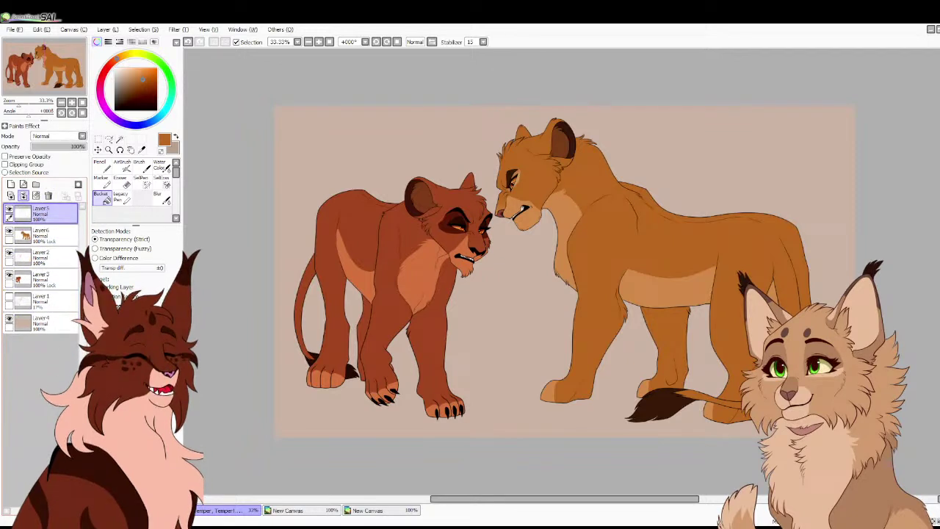
Reorder the layers and merge both lions' line art into one layer and their colours into another
left_click_drag(51, 235, 52, 263)
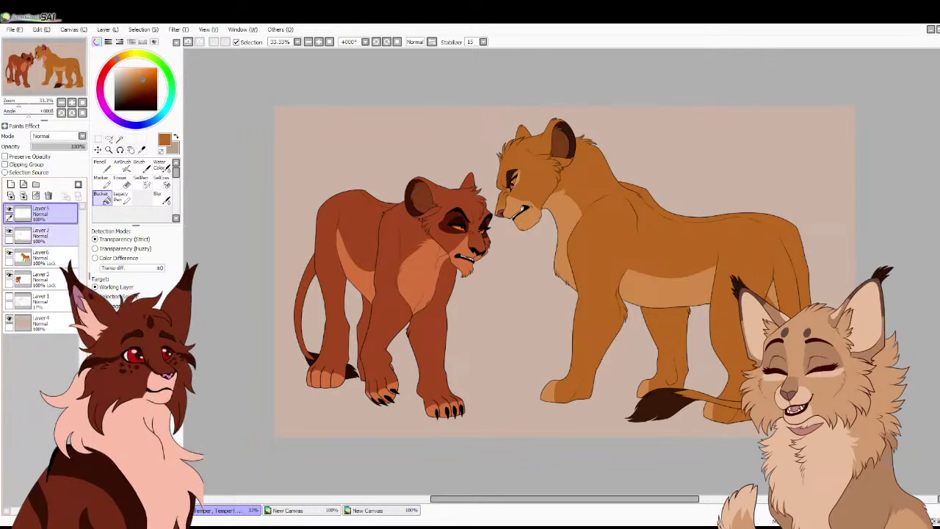
left_click(24, 195)
left_click(51, 235)
left_click(23, 195)
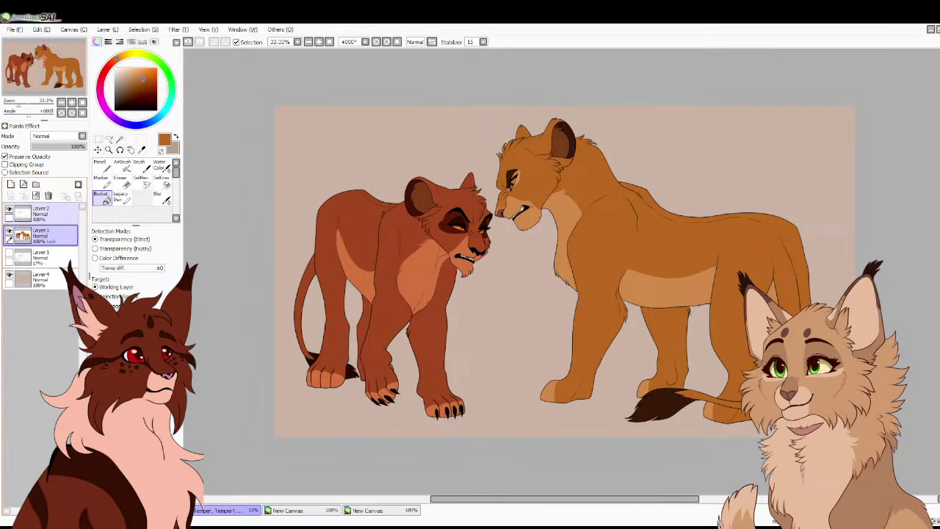
Create a new folder and move the merged line art and colour layers into it
left_click(51, 213)
left_click(36, 183)
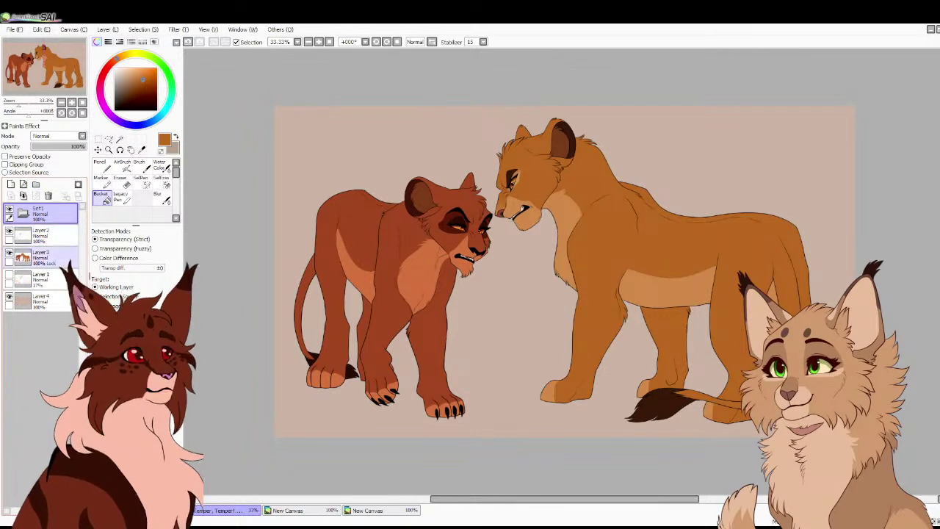
left_click(52, 257)
left_click_drag(51, 257, 45, 213)
left_click(22, 212)
Add a new clipping layer and move it above the lions' folder so it clips to the whole folder
left_click(10, 185)
left_click(5, 165)
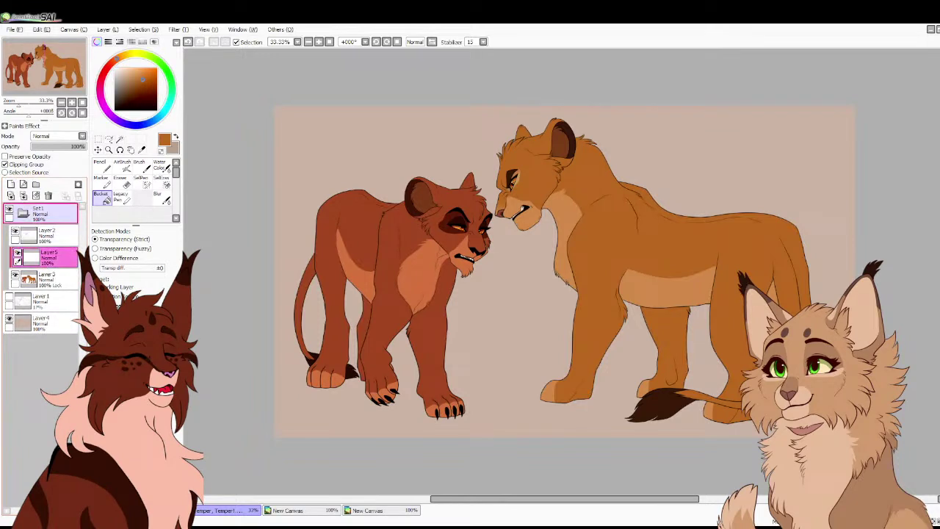
left_click_drag(49, 257, 45, 208)
left_click(22, 234)
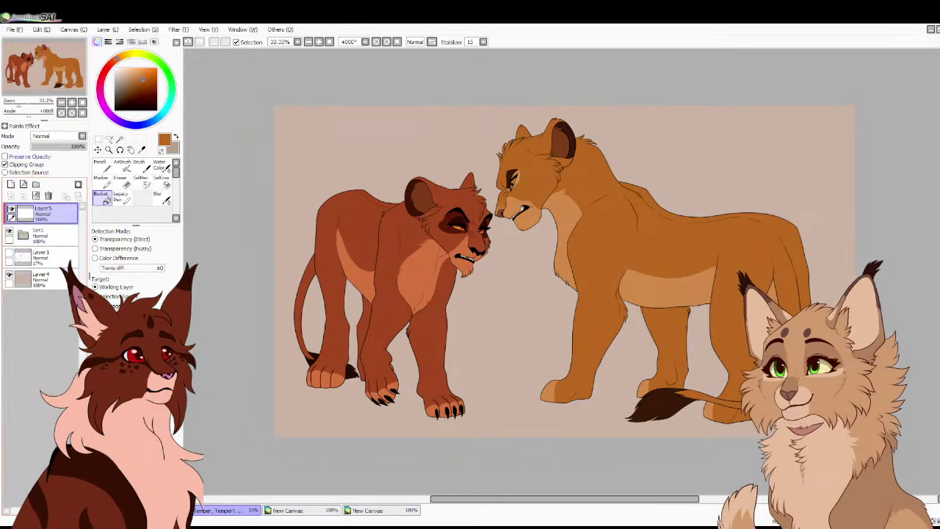
Paint light orange highlights over both lions' heads and upper bodies with the Pencil on the clipping layer, set to Overlay
left_click(6, 156)
mouse_move(142, 79)
left_mouse_down()
mouse_move(129, 68)
mouse_move(138, 68)
left_mouse_up()
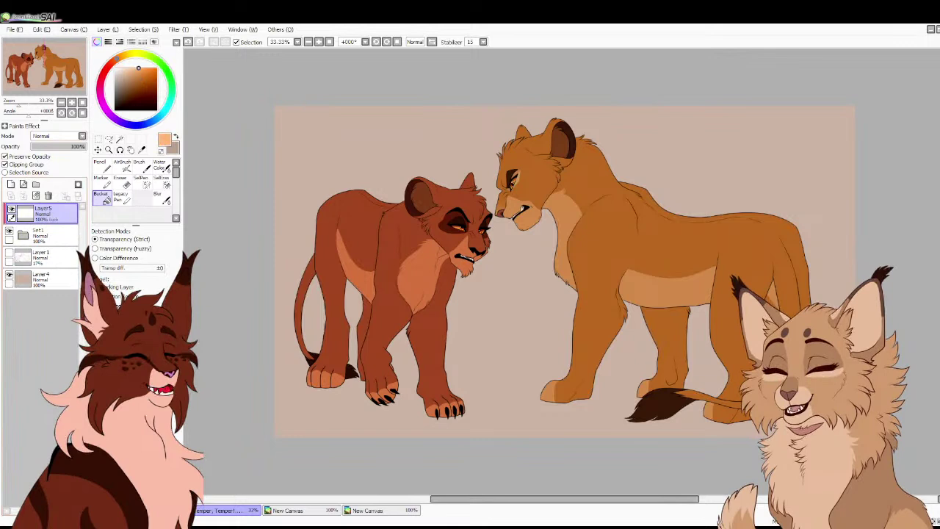
key("n")
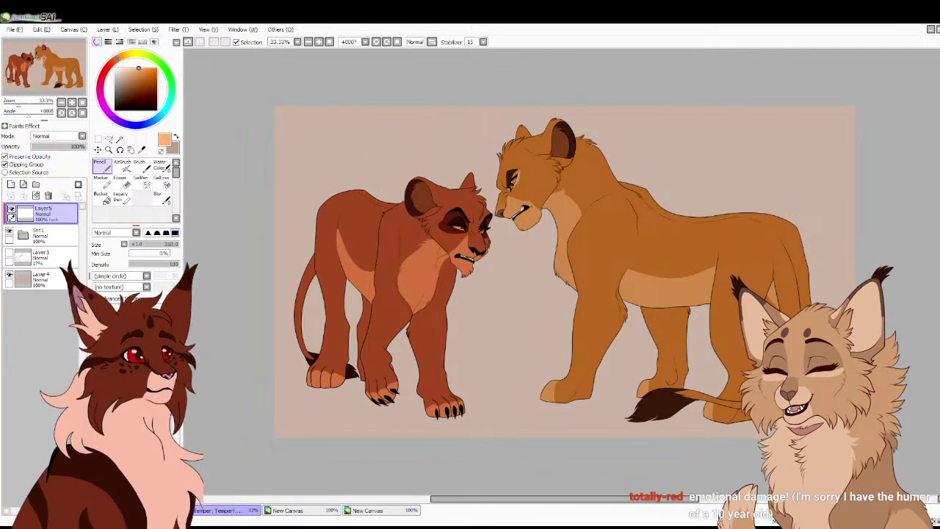
left_click(22, 156)
mouse_move(323, 220)
left_mouse_down()
mouse_move(323, 239)
mouse_move(394, 212)
mouse_move(444, 165)
left_mouse_up()
left_click(51, 171)
mouse_move(499, 147)
left_mouse_down()
mouse_move(552, 125)
mouse_move(560, 141)
mouse_move(599, 148)
mouse_move(656, 183)
left_mouse_up()
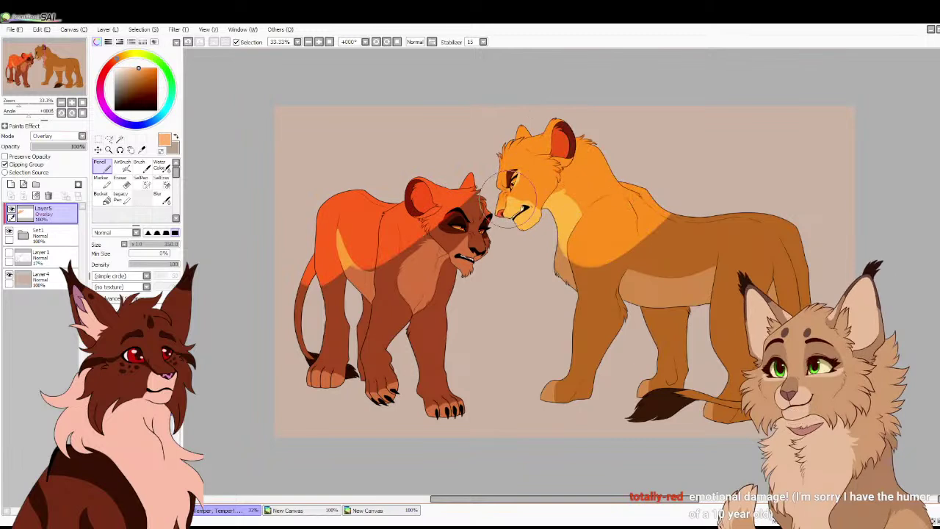
Soften the highlight edges on both lions with the Blur tool and set the Overlay layer's opacity to 47%
left_click(157, 196)
left_click(165, 464)
mouse_move(346, 272)
left_mouse_down()
mouse_move(300, 293)
mouse_move(288, 322)
mouse_move(435, 235)
mouse_move(478, 192)
mouse_move(449, 213)
mouse_move(389, 227)
mouse_move(354, 219)
mouse_move(306, 252)
mouse_move(365, 268)
mouse_move(558, 257)
mouse_move(599, 228)
mouse_move(698, 207)
mouse_move(631, 218)
mouse_move(575, 257)
mouse_move(535, 243)
mouse_move(611, 234)
mouse_move(671, 206)
mouse_move(666, 234)
left_mouse_up()
left_click_drag(60, 146, 56, 146)
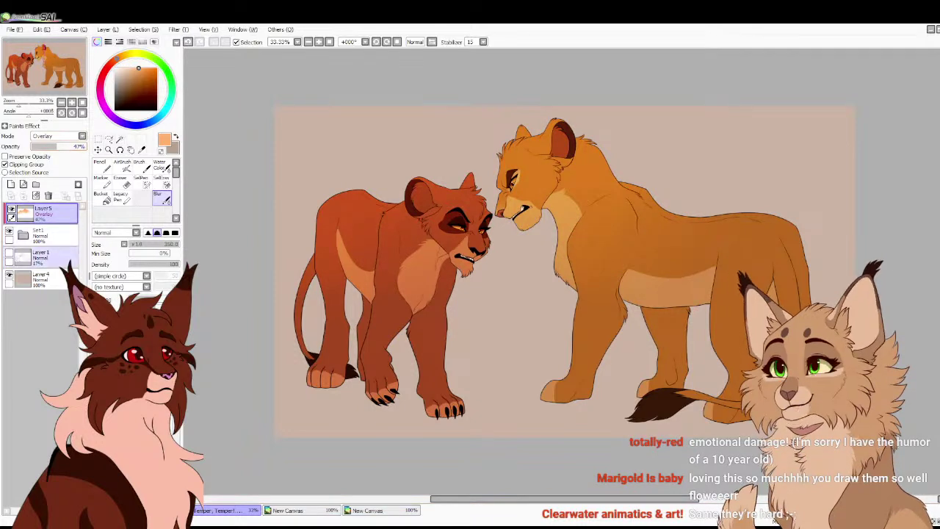
Add a new clipping layer directly above the lions' folder and set its blending mode to Multiply
left_click(44, 235)
left_click(10, 185)
left_click(58, 136)
left_click(46, 153)
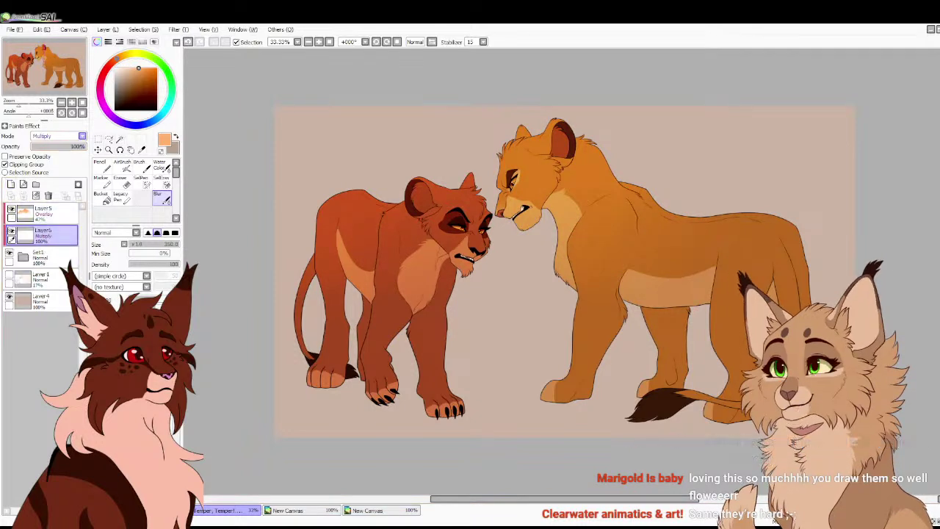
Choose a saturated purple as the drawing colour and select the Brush tool for the Multiply layer
left_click(104, 73)
left_click(137, 91)
left_click(99, 90)
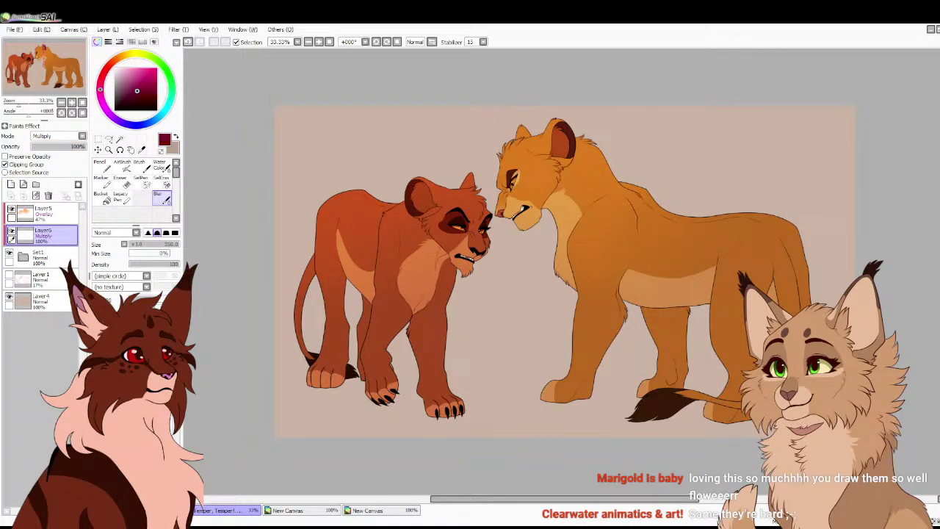
left_click(146, 85)
left_click(142, 167)
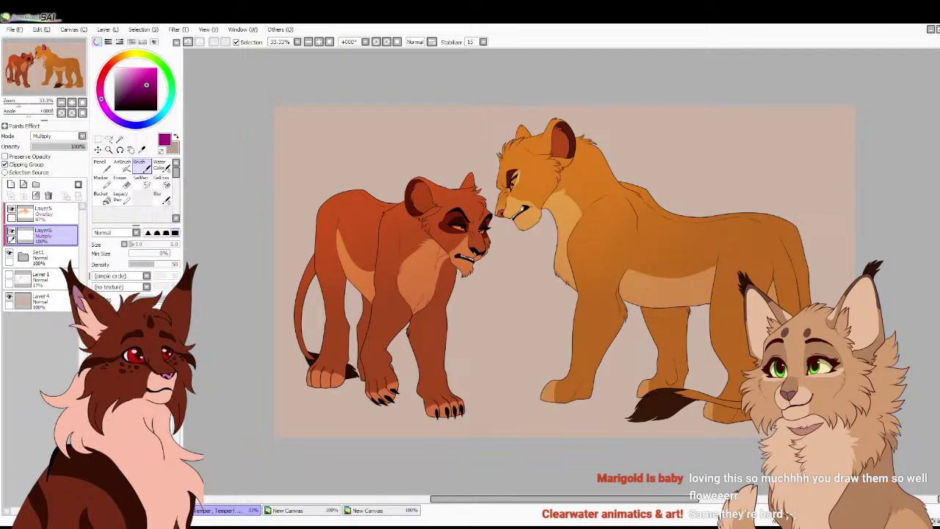
scroll(461, 290, "up", 3)
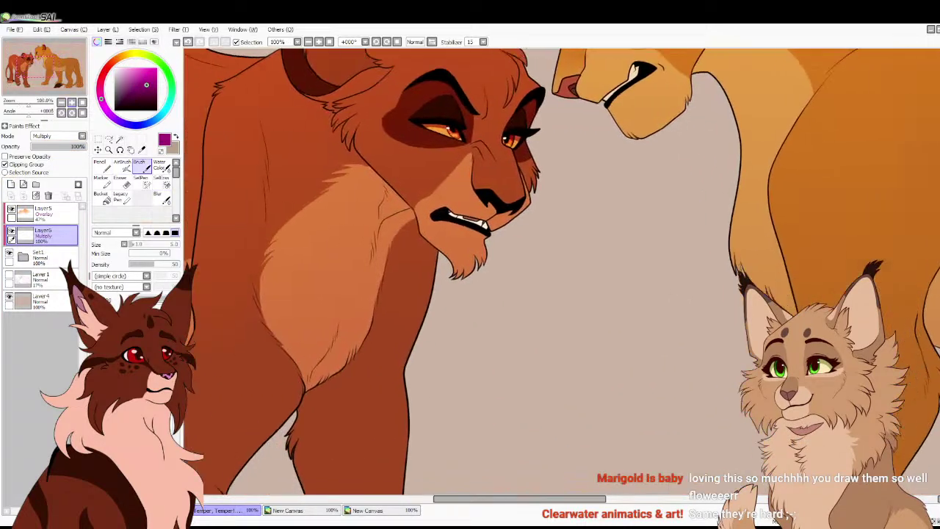
scroll(561, 271, "down", 4)
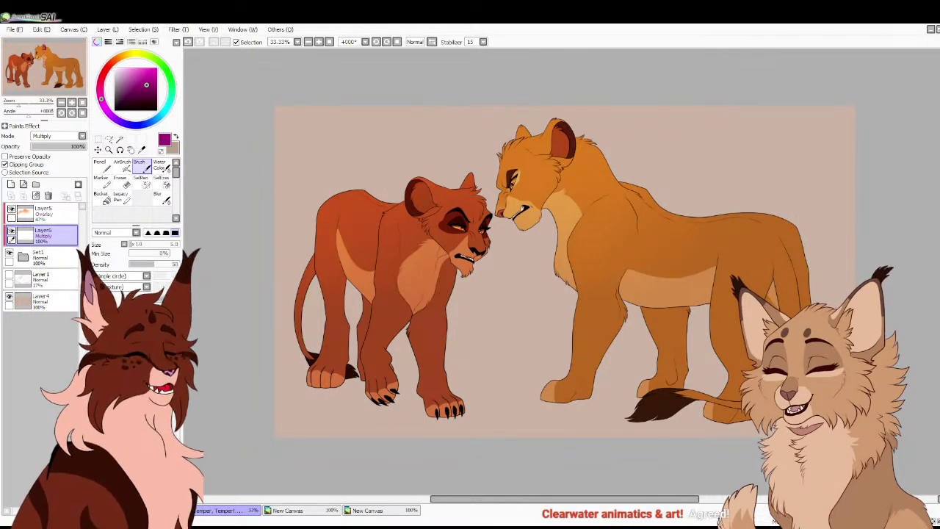
Set the Brush density to 100 and outline a purple shadow from the red lion's chin fur through the muzzle to the far eye
scroll(519, 235, "up", 3)
scroll(561, 271, "left", 2)
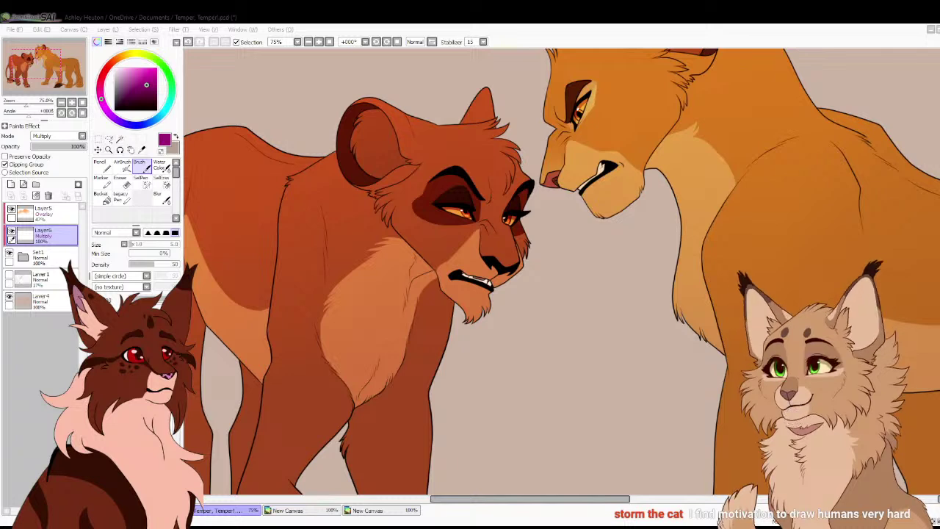
left_click(307, 235)
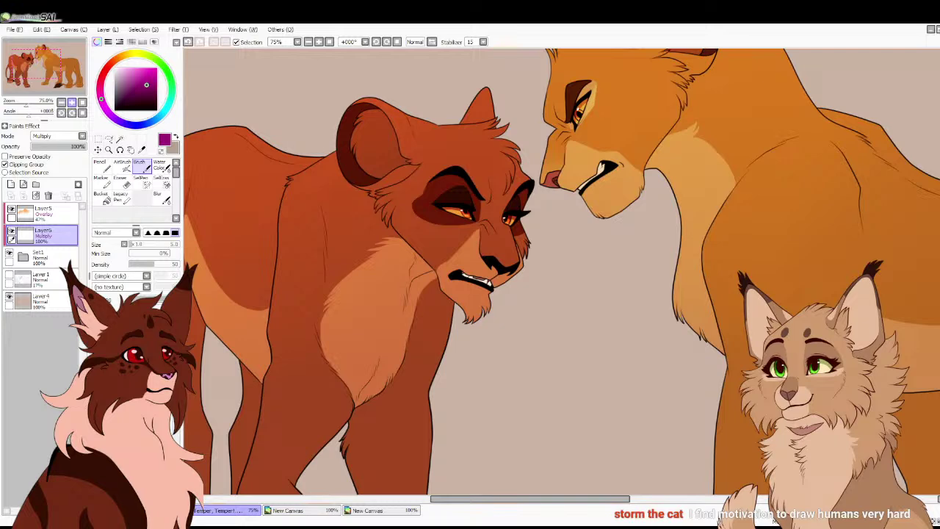
key("Page_Up")
key("Page_Up")
left_click_drag(306, 280, 305, 229)
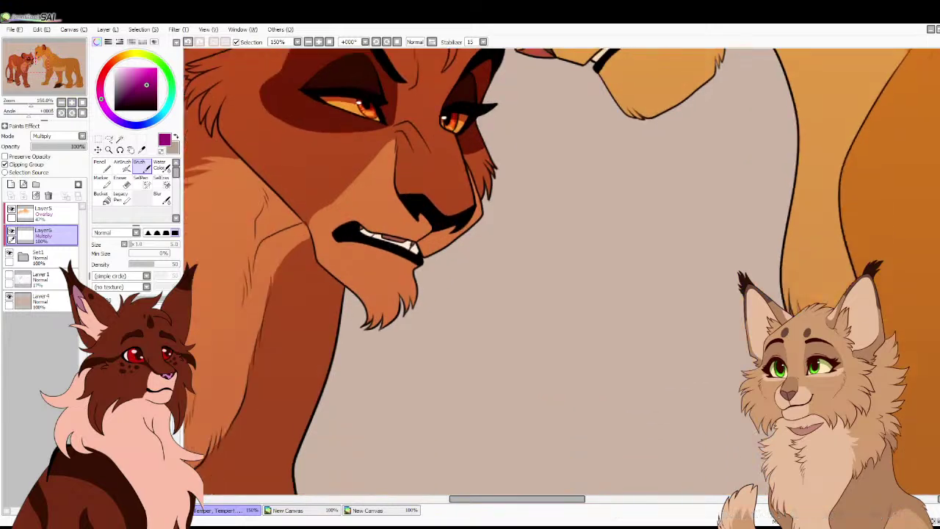
left_click_drag(355, 294, 376, 312)
left_click_drag(155, 264, 207, 267)
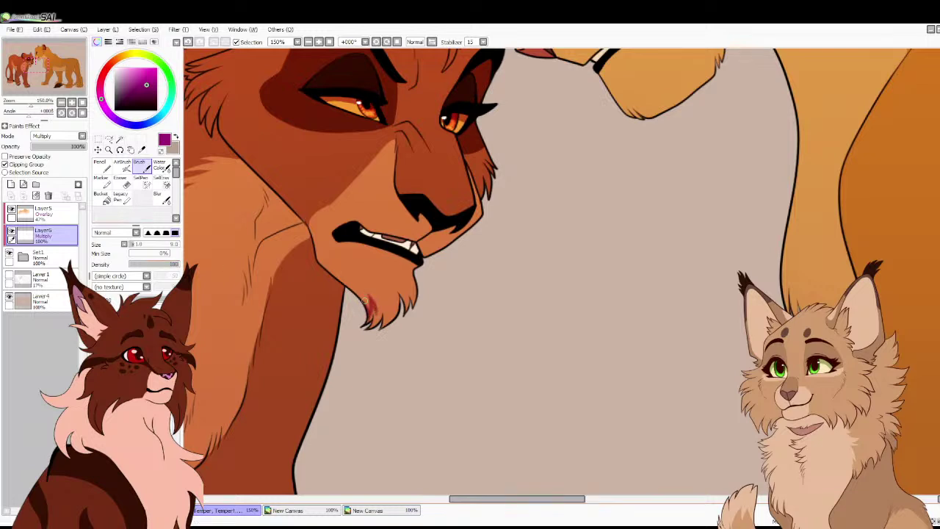
mouse_move(367, 309)
left_mouse_down()
mouse_move(390, 295)
mouse_move(383, 268)
mouse_move(395, 284)
mouse_move(390, 265)
mouse_move(399, 275)
mouse_move(391, 238)
mouse_move(416, 242)
mouse_move(448, 211)
mouse_move(448, 155)
mouse_move(435, 128)
mouse_move(442, 87)
left_mouse_up()
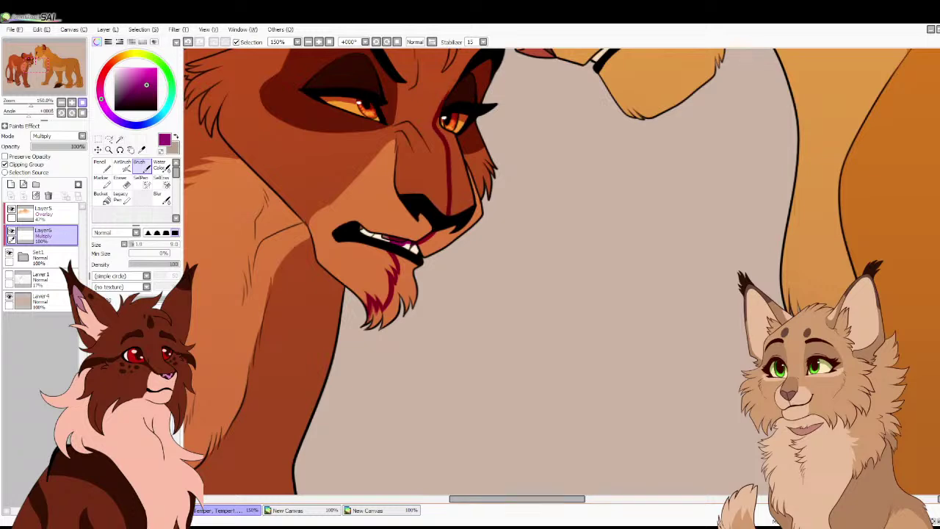
Continue the purple shadow outline over the red lion's forehead, hair tuft and far ear, and close it at the mouth
left_click_drag(532, 107, 422, 339)
left_click_drag(328, 353, 347, 283)
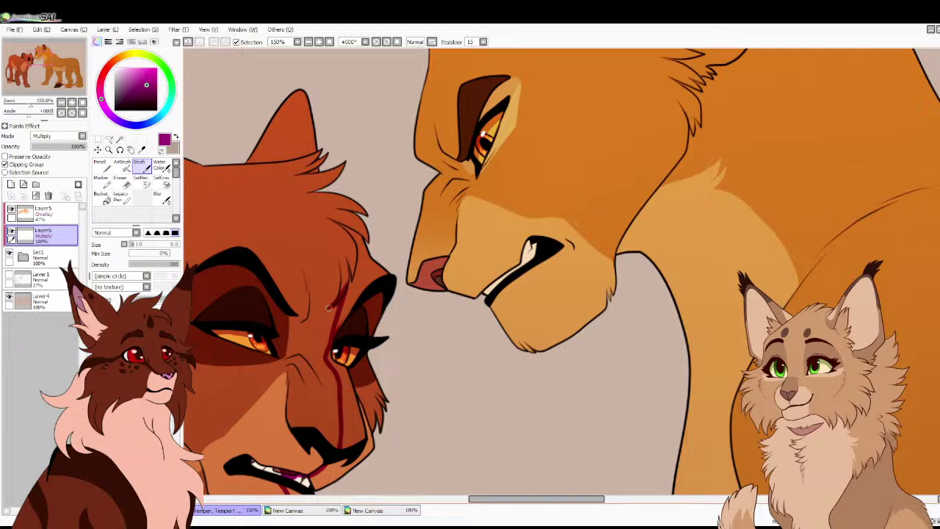
mouse_move(348, 273)
left_mouse_down()
mouse_move(356, 242)
mouse_move(327, 220)
mouse_move(353, 226)
mouse_move(334, 207)
mouse_move(351, 207)
mouse_move(323, 192)
mouse_move(310, 163)
mouse_move(301, 171)
mouse_move(304, 94)
left_mouse_up()
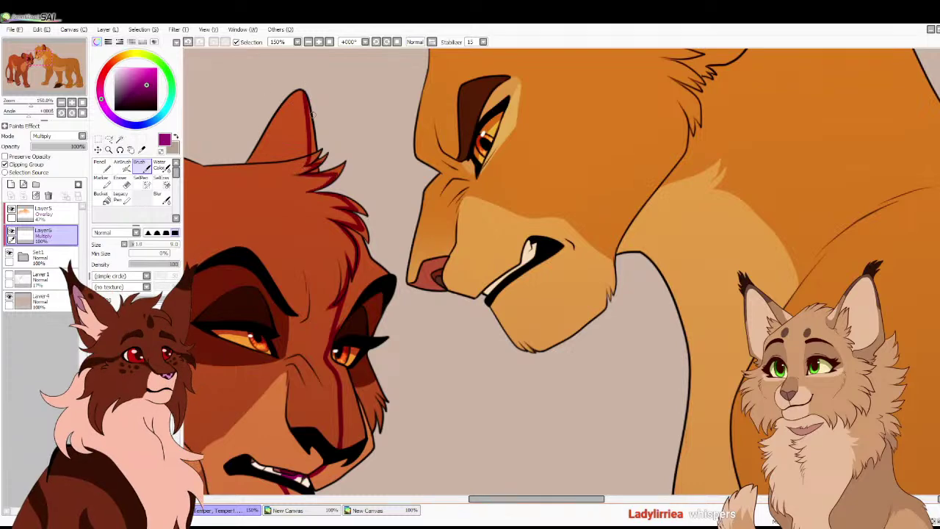
left_click_drag(316, 489, 314, 475)
Fill the outlined far side of the red lion's face with purple and set the Multiply layer's opacity to 62%
left_click(106, 198)
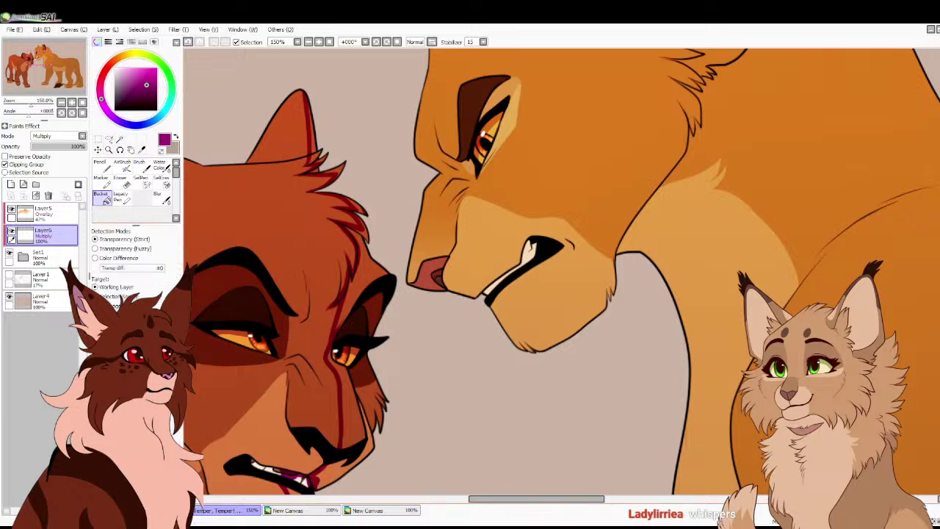
left_click(355, 396)
left_click(142, 166)
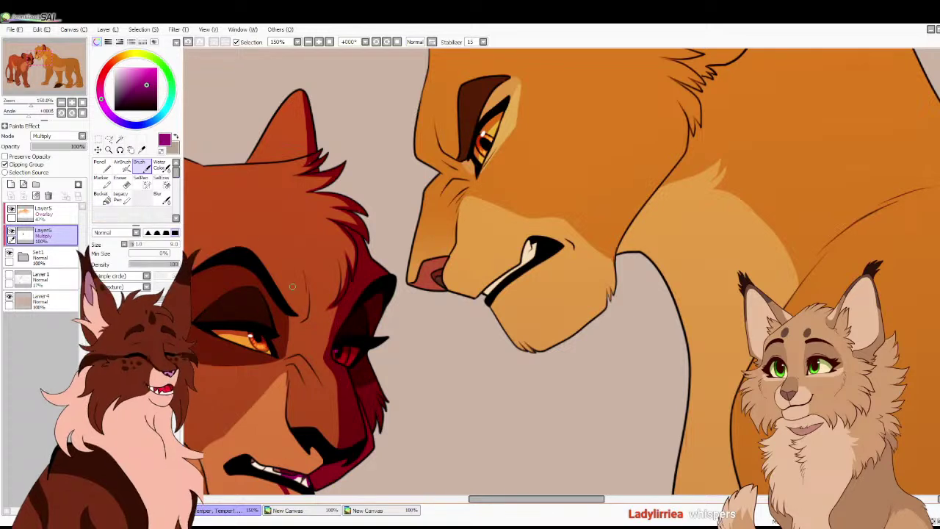
left_click_drag(83, 146, 62, 146)
Fill the shadow on the red lion's chin fur with purple, undo the stray fill outside it, and return to the Brush
left_click(83, 102)
left_click(72, 102)
left_click_drag(511, 400, 552, 373)
scroll(550, 253, "up", 2)
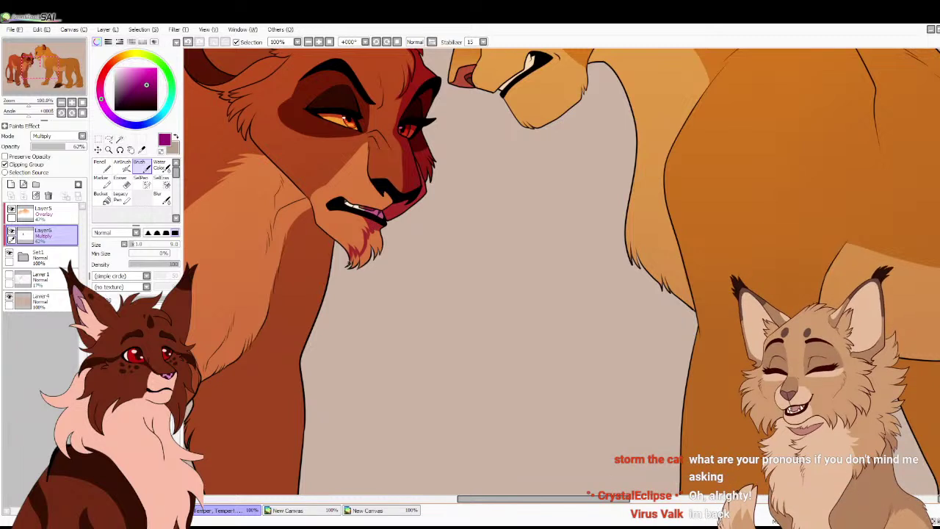
key("g")
left_click(652, 290)
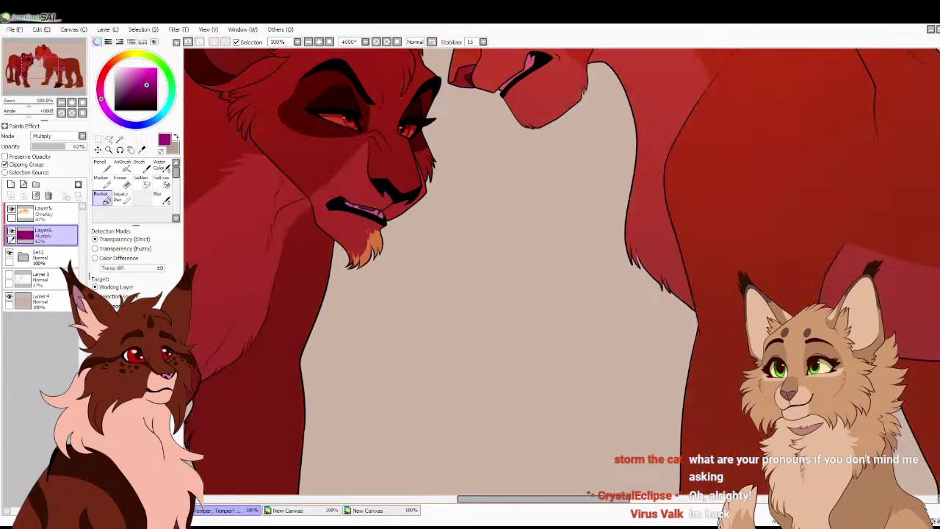
key("ctrl+z")
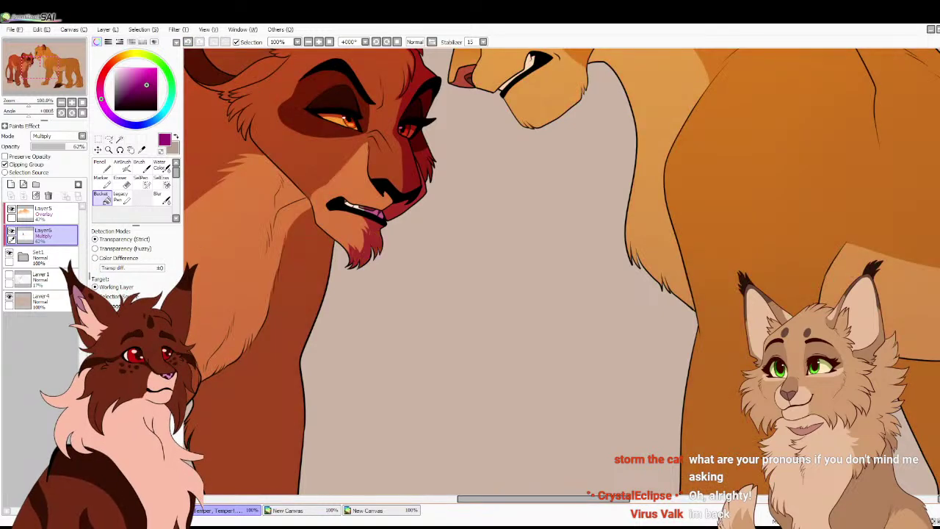
key("b")
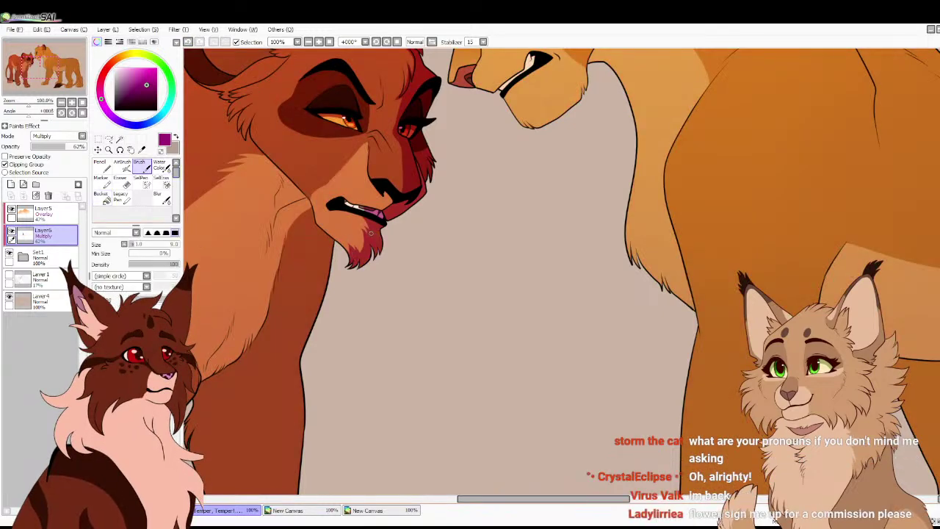
Paint purple shadows on the red lion's near ear edge, the fur beneath the ear and the crease on top of the head
scroll(368, 249, "down", 3)
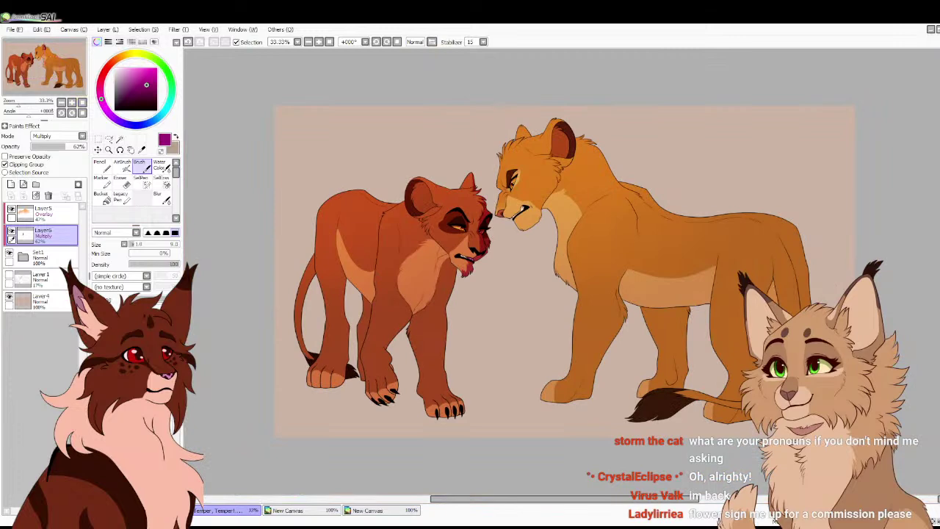
scroll(387, 181, "up", 4)
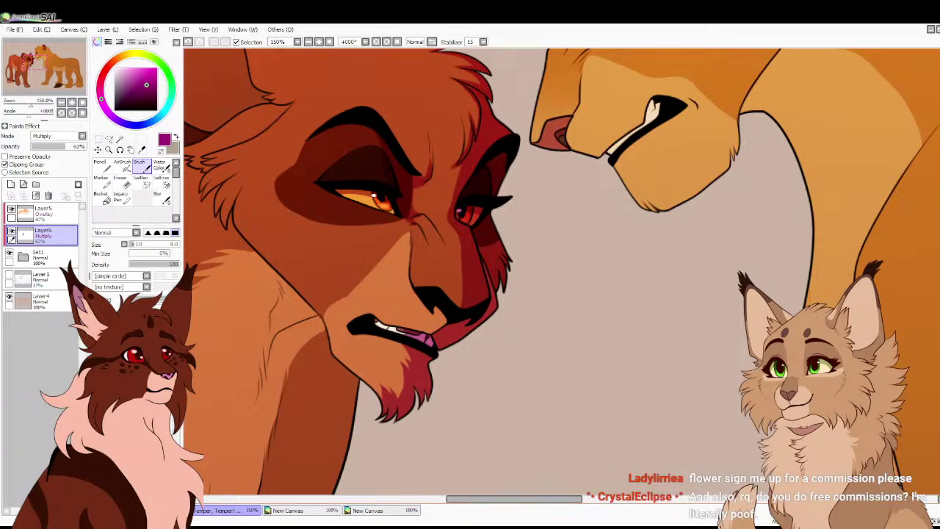
left_click(82, 102)
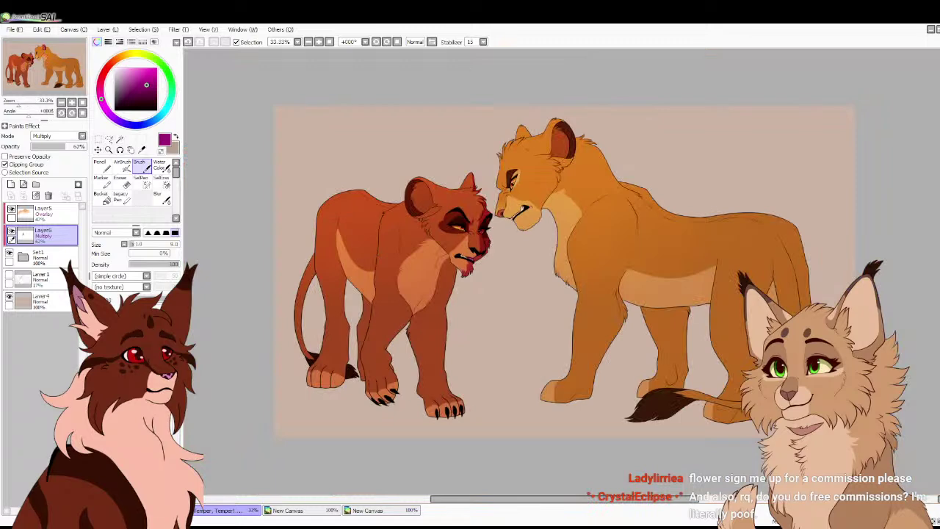
scroll(562, 272, "up", 2)
left_click_drag(470, 242, 559, 281)
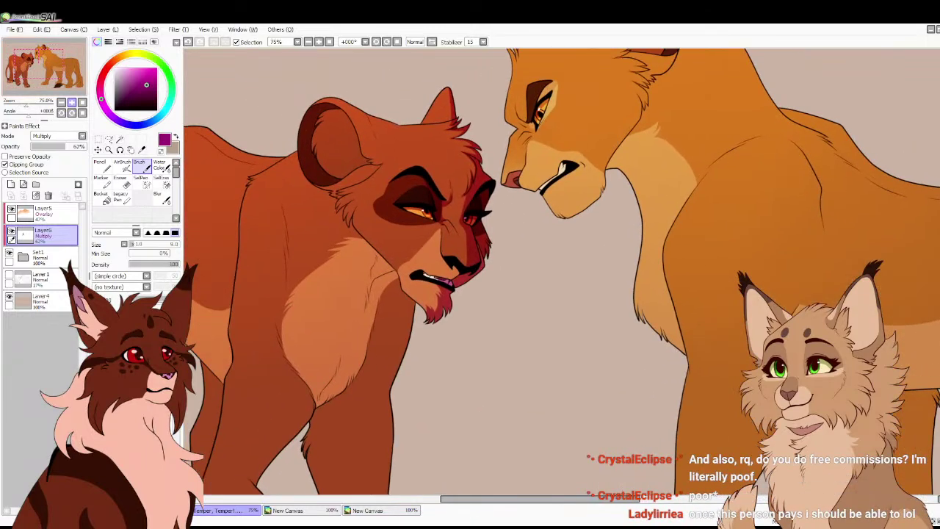
scroll(404, 100, "up", 1)
scroll(404, 99, "up", 1)
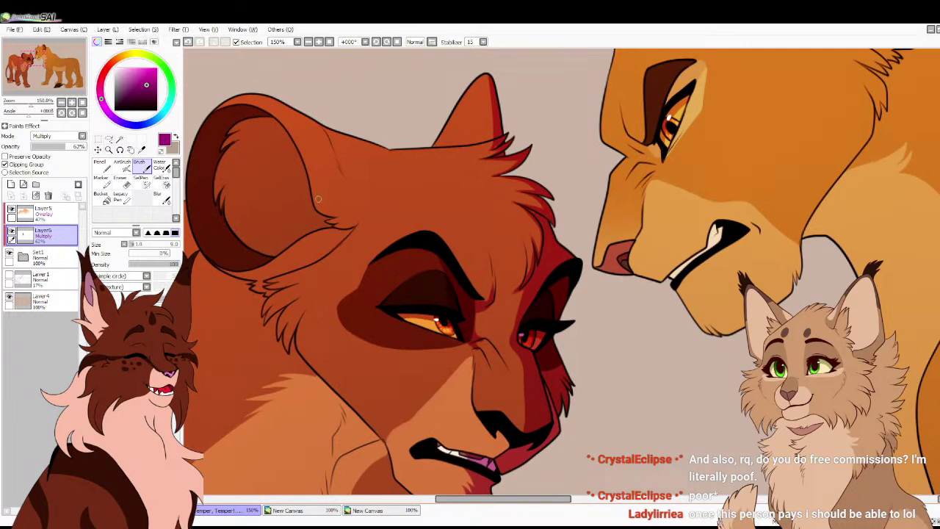
mouse_move(312, 203)
left_mouse_down()
mouse_move(301, 194)
mouse_move(303, 216)
mouse_move(323, 223)
mouse_move(309, 233)
mouse_move(324, 218)
mouse_move(309, 201)
left_mouse_up()
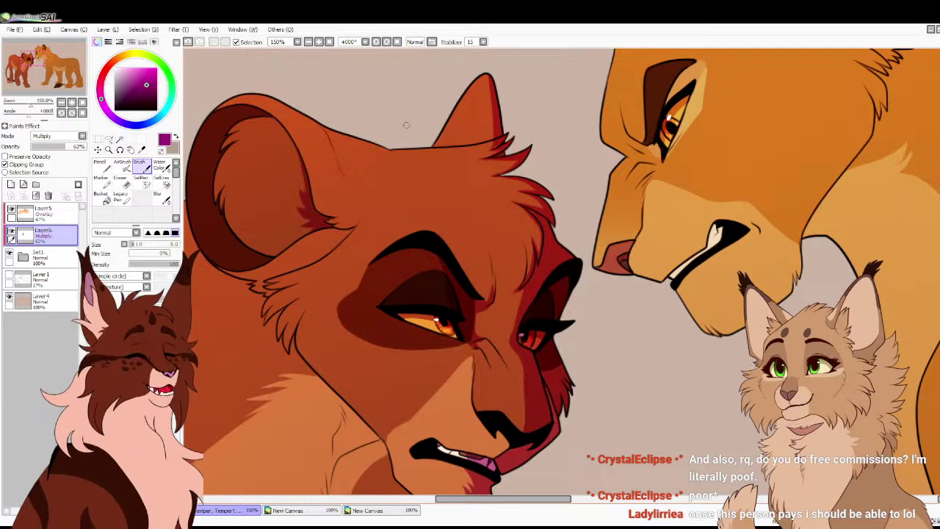
left_click_drag(298, 238, 326, 250)
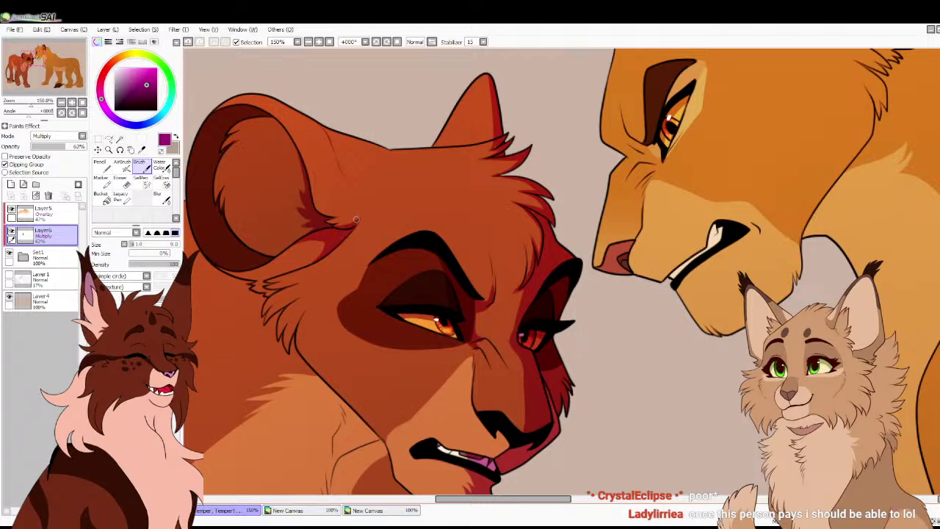
left_click_drag(326, 129, 336, 157)
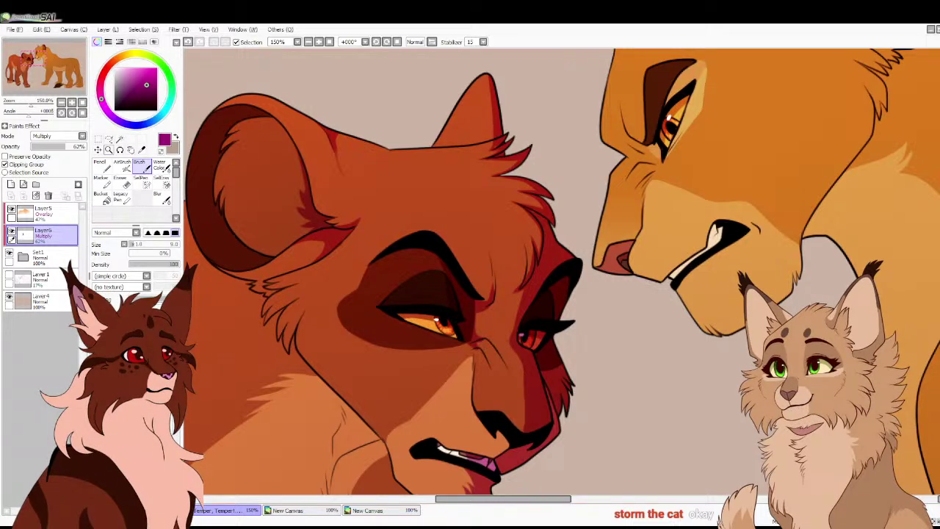
Set the Multiply shading layer's opacity to 47%
left_click(57, 146)
scroll(516, 203, "down", 5)
scroll(517, 204, "up", 4)
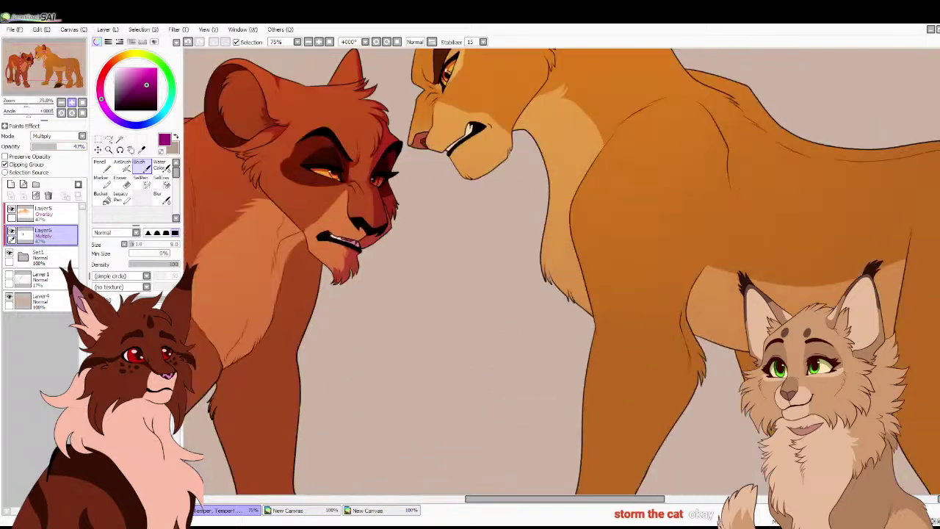
Outline a purple shadow from the red lion's near front paw up the foreleg and across the chest fur to the jaw
left_click_drag(516, 204, 737, 189)
left_click(72, 102)
left_click(72, 102)
left_click(27, 77)
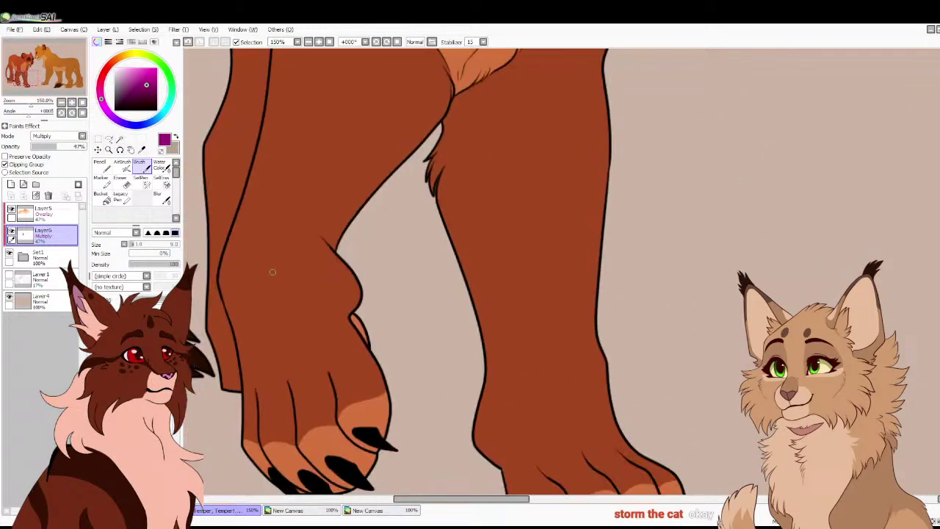
mouse_move(388, 432)
left_mouse_down()
mouse_move(313, 249)
mouse_move(389, 141)
mouse_move(422, 51)
left_mouse_up()
scroll(422, 147, "up", 3)
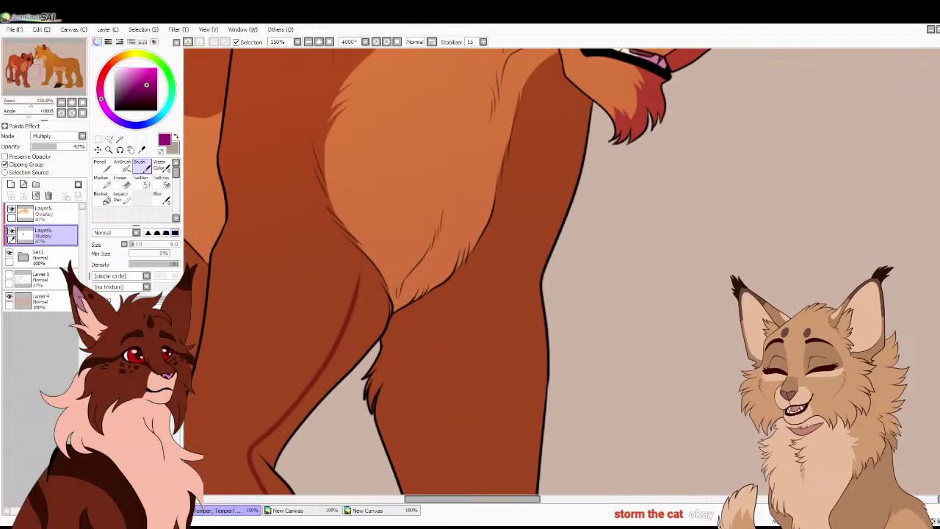
mouse_move(358, 282)
left_mouse_down()
mouse_move(324, 181)
mouse_move(399, 269)
mouse_move(403, 238)
mouse_move(413, 247)
mouse_move(461, 186)
mouse_move(484, 46)
mouse_move(429, 214)
mouse_move(441, 150)
mouse_move(497, 223)
left_mouse_up()
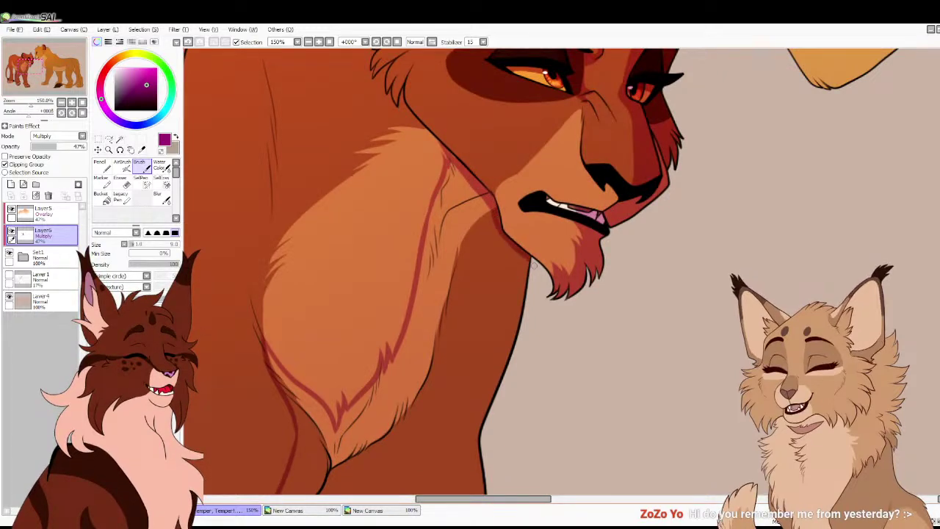
Close the shadow outline along the front edge of the red lion's far foreleg up to the chin
left_click_drag(28, 64, 28, 81)
left_click(62, 102)
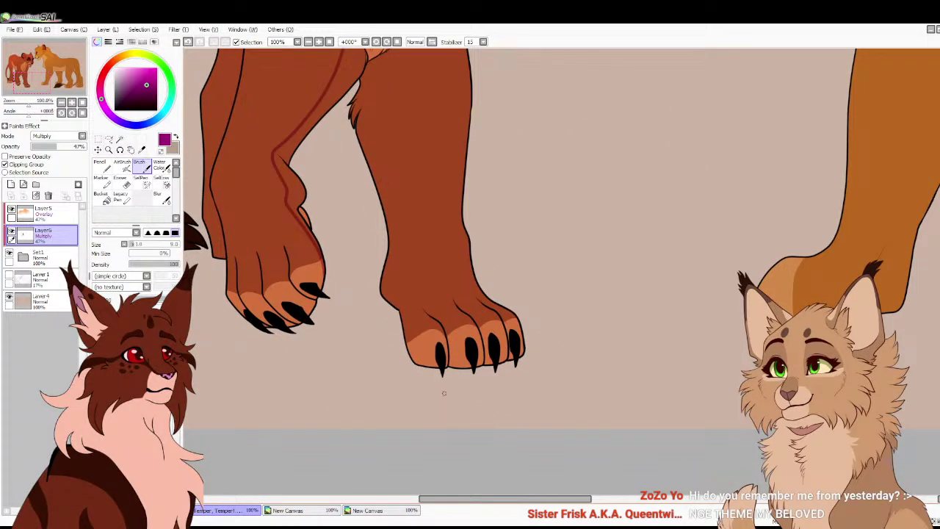
left_click_drag(467, 70, 471, 88)
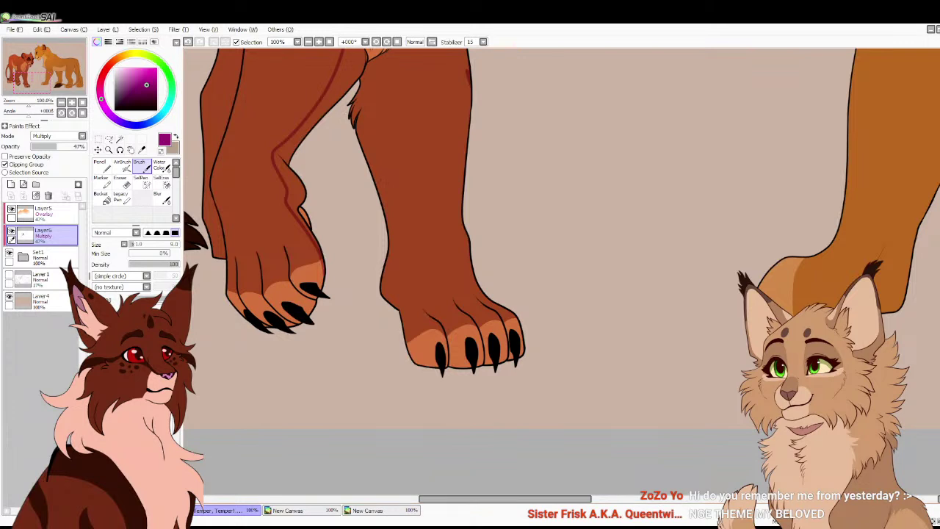
scroll(291, 163, "up", 5)
mouse_move(392, 282)
left_mouse_down()
mouse_move(394, 244)
mouse_move(431, 158)
left_mouse_up()
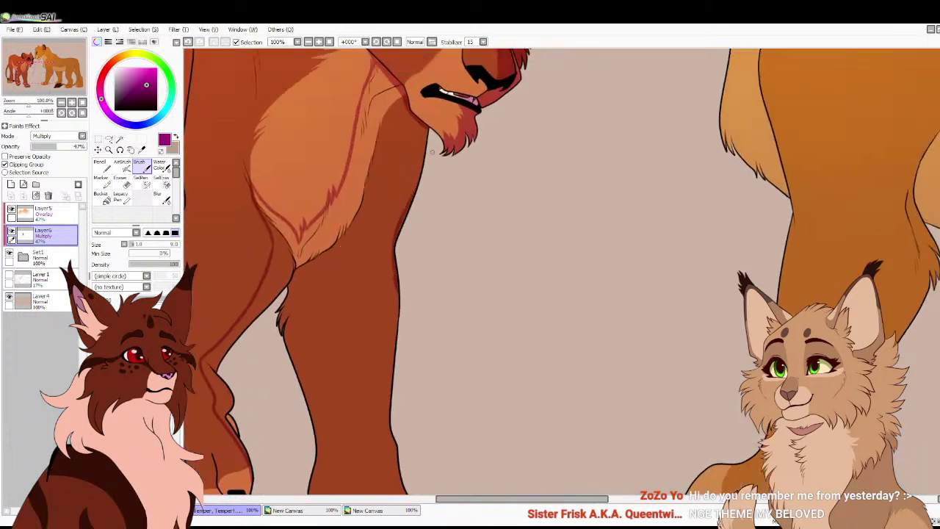
Fill the outlined chest and far foreleg of the red lion with purple using the Bucket, and return to the Brush
left_click(107, 197)
left_click(345, 279)
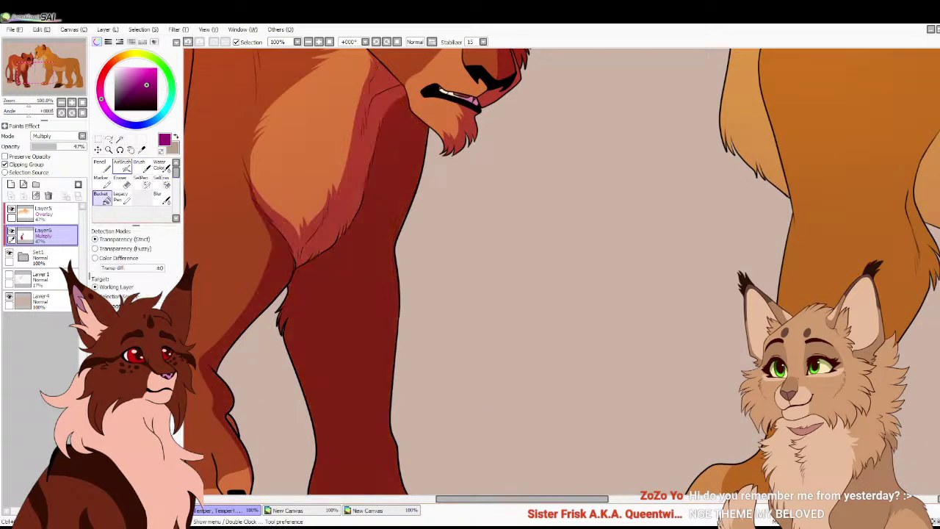
left_click(141, 165)
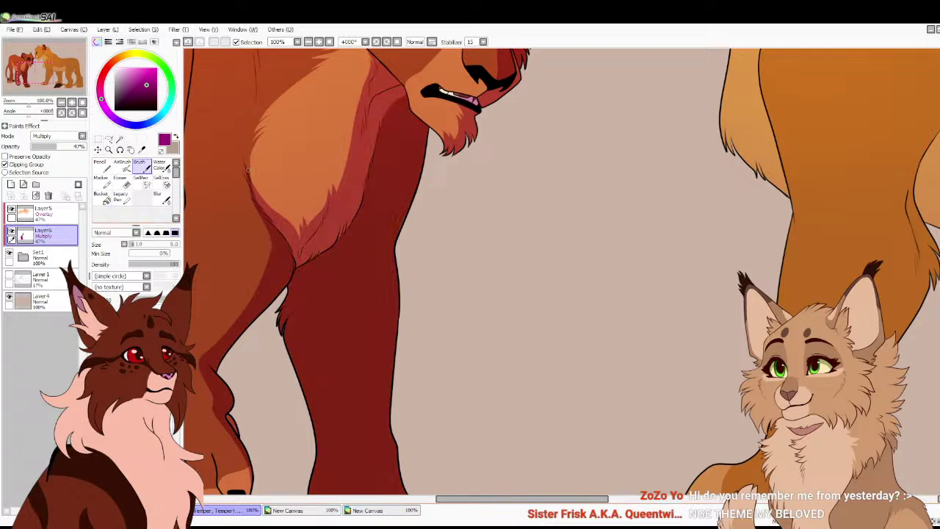
scroll(230, 132, "down", 5)
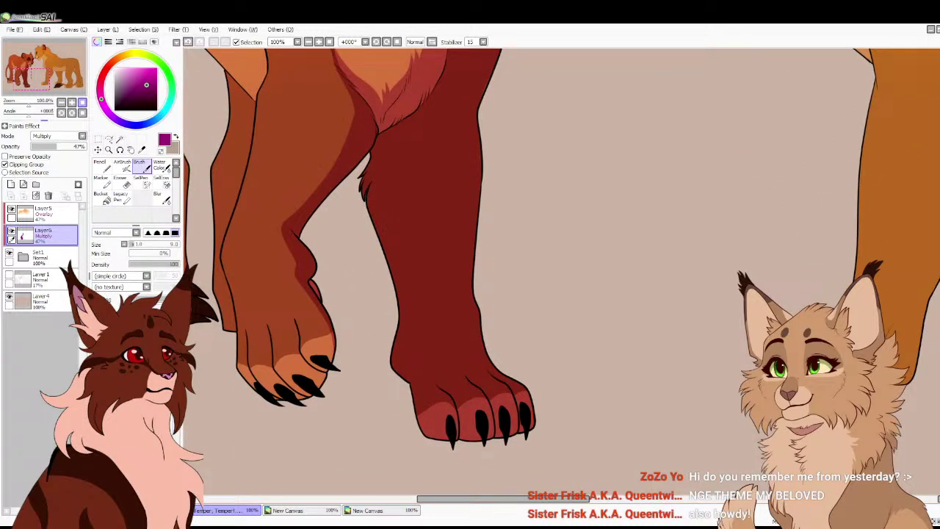
key("Home")
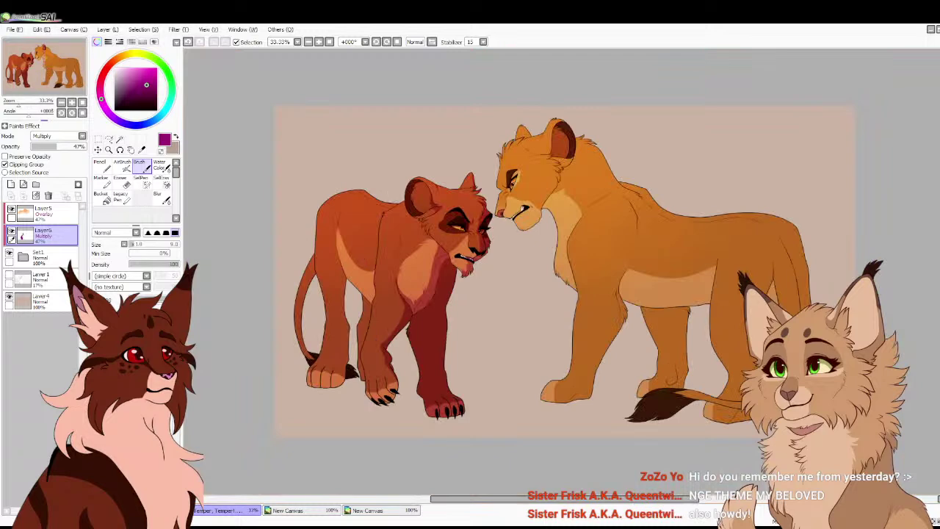
Brush a purple shadow outline up the front edge of the red lion's near hind leg from the paw to the belly
key("Page_Up")
left_click_drag(561, 276, 657, 267)
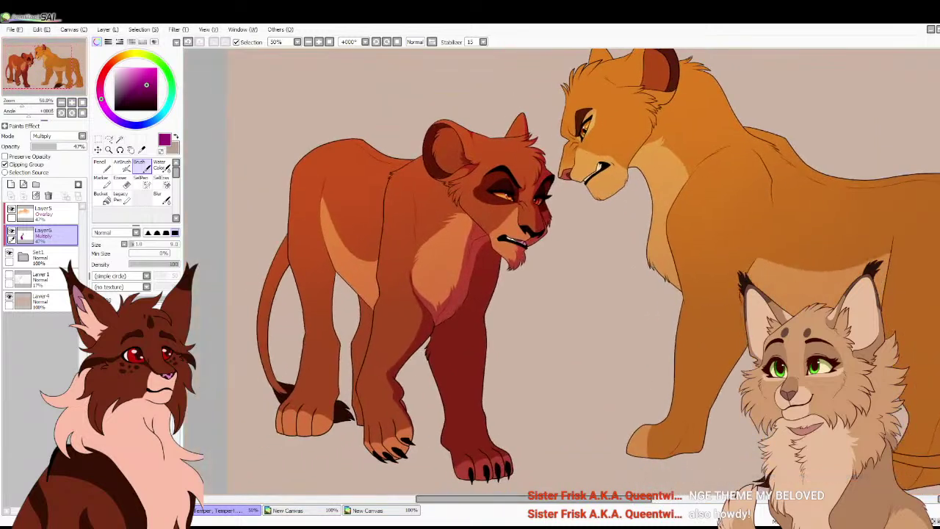
scroll(272, 217, "up", 3)
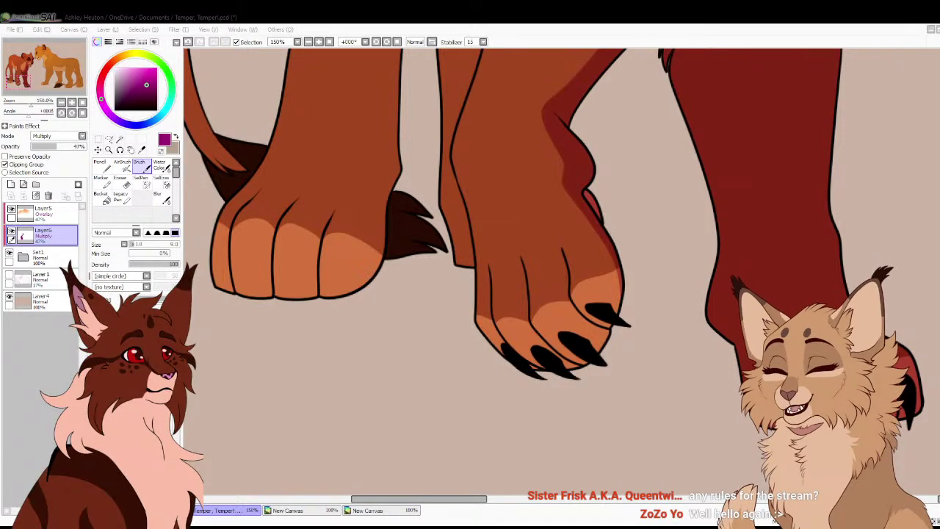
left_click(440, 431)
left_click_drag(272, 90, 304, 183)
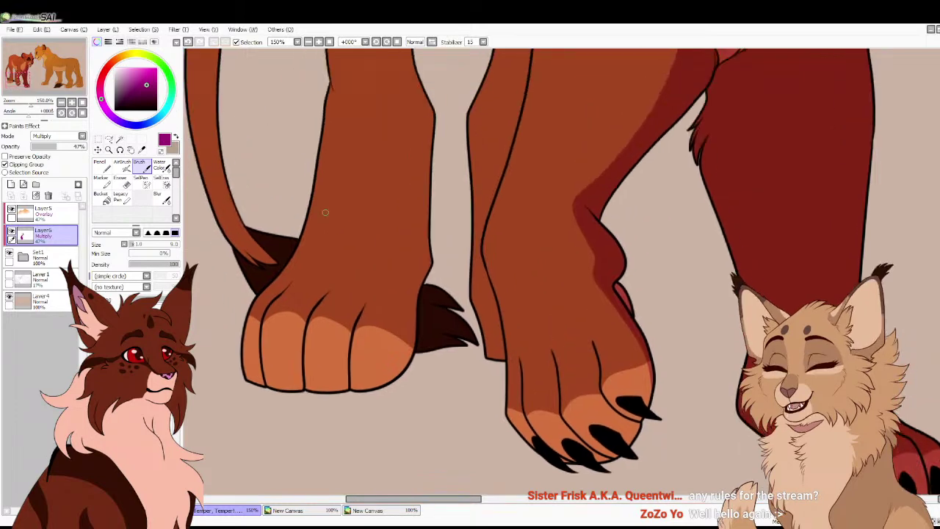
mouse_move(406, 359)
left_mouse_down()
mouse_move(414, 302)
mouse_move(412, 336)
mouse_move(428, 116)
mouse_move(411, 60)
left_mouse_up()
scroll(411, 66, "up", 3)
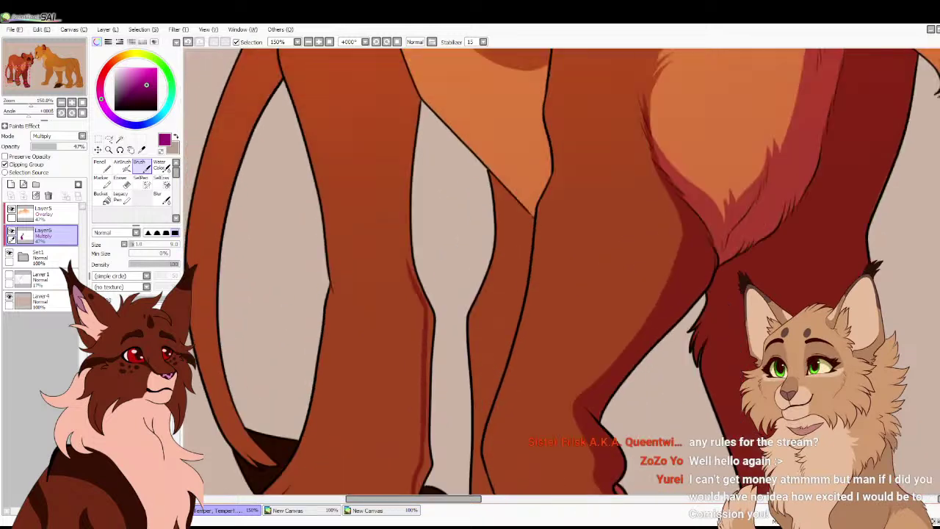
left_click_drag(409, 271, 402, 55)
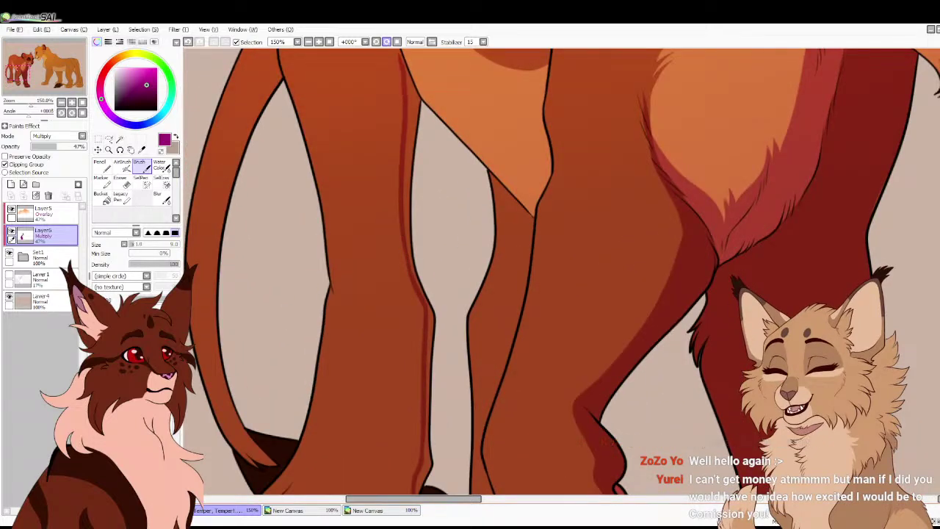
Extend the purple shadow along the red lion's belly edge and around the inner side of the near hind paw
scroll(404, 73, "up", 2)
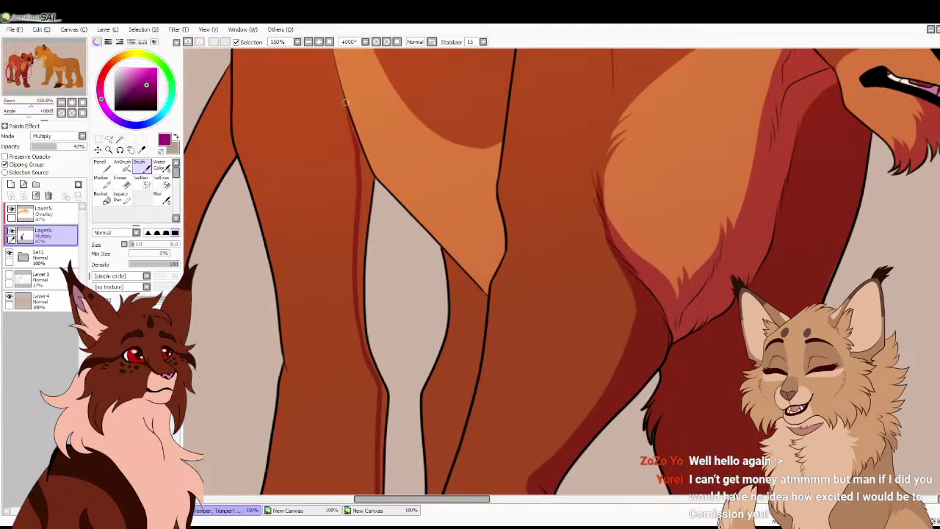
mouse_move(346, 112)
left_mouse_down()
mouse_move(375, 158)
mouse_move(494, 261)
left_mouse_up()
scroll(378, 380, "down", 5)
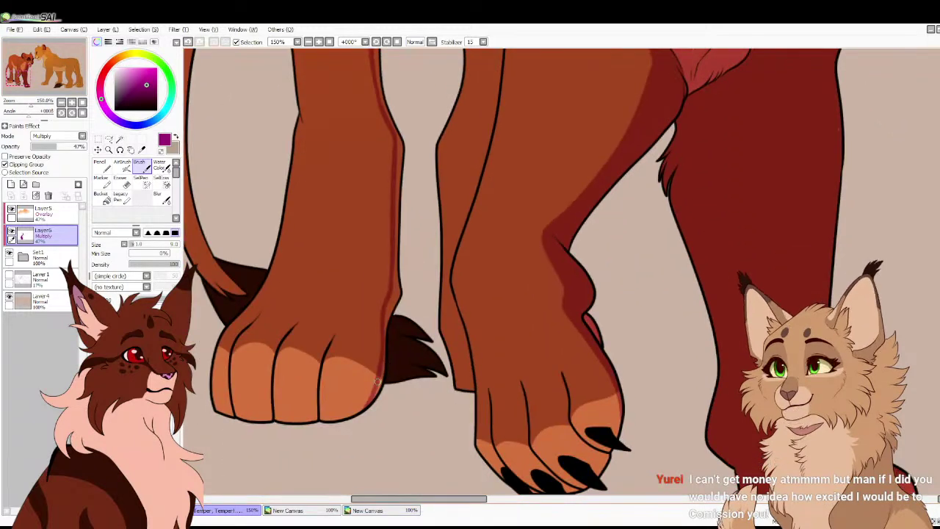
mouse_move(380, 373)
left_mouse_down()
mouse_move(381, 390)
mouse_move(388, 304)
mouse_move(387, 351)
left_mouse_up()
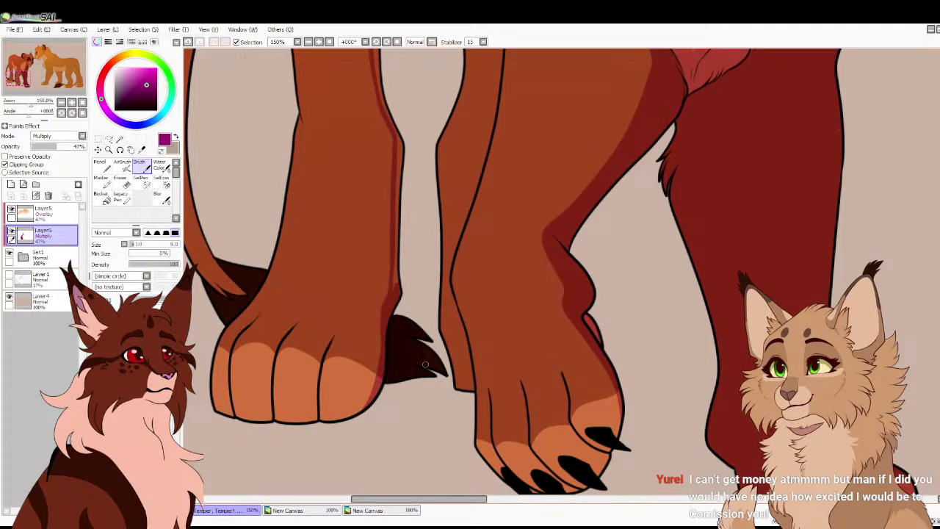
Close the shadow outline at the belly's tip and Bucket-fill the red lion's belly edge and far hind leg with purple
mouse_move(444, 351)
left_mouse_down()
mouse_move(470, 384)
mouse_move(450, 266)
mouse_move(448, 280)
mouse_move(496, 97)
mouse_move(322, 216)
mouse_move(357, 252)
mouse_move(358, 269)
mouse_move(364, 218)
left_mouse_up()
left_click_drag(360, 252, 372, 205)
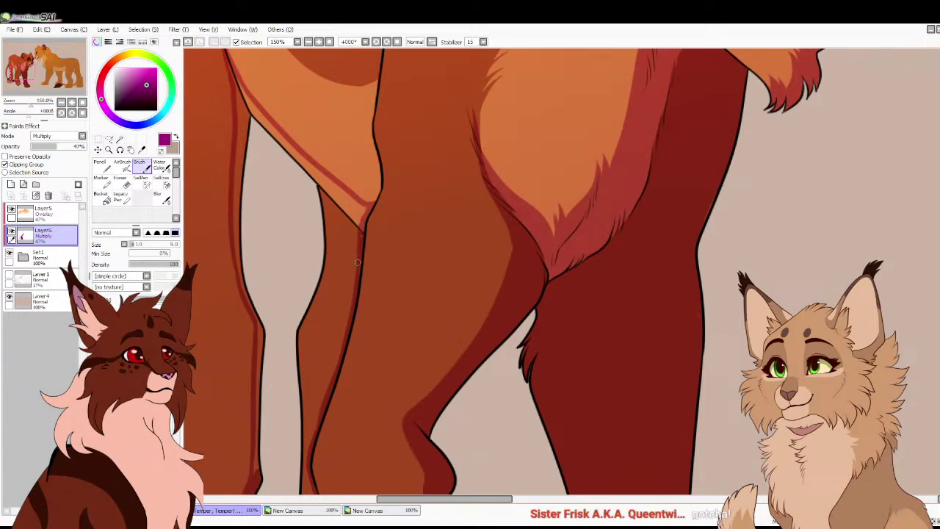
left_click(103, 198)
left_click(330, 286)
key("b")
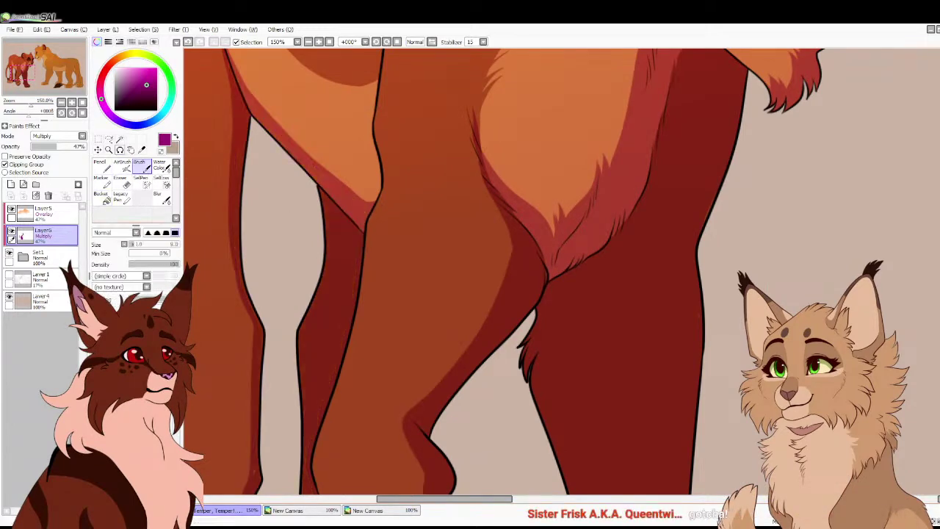
key("Home")
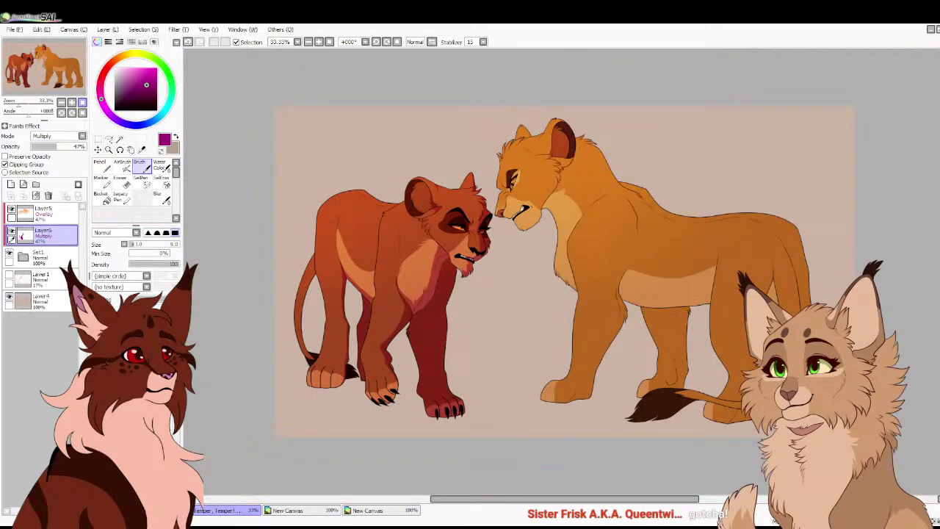
key("Page_Up")
key("Page_Up")
left_click_drag(469, 220, 511, 273)
key("Home")
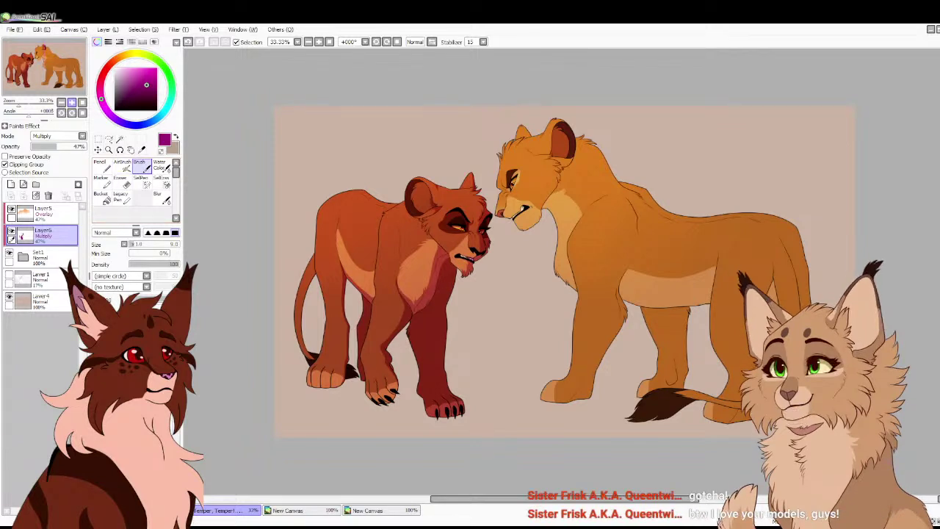
Shade the inside of the golden lion's mouth and the area above its eye with purple
scroll(314, 209, "up", 5)
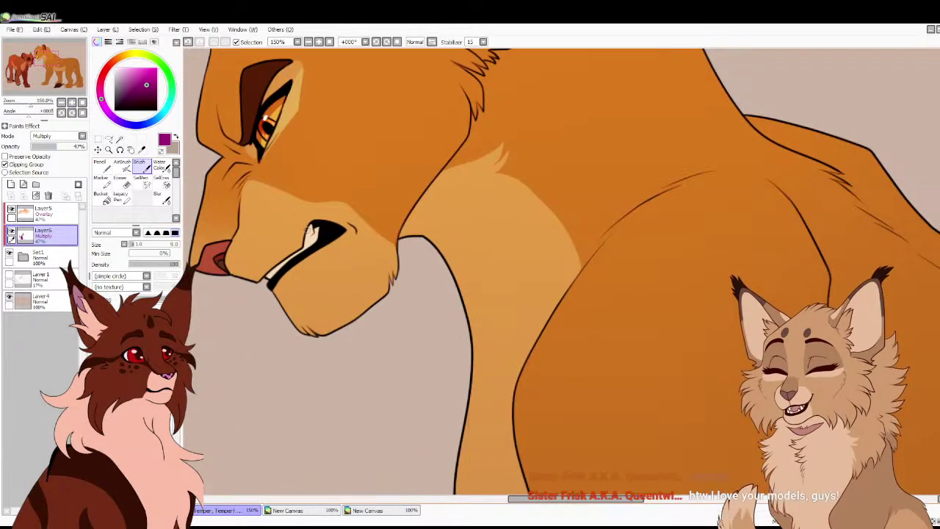
left_click_drag(309, 238, 314, 232)
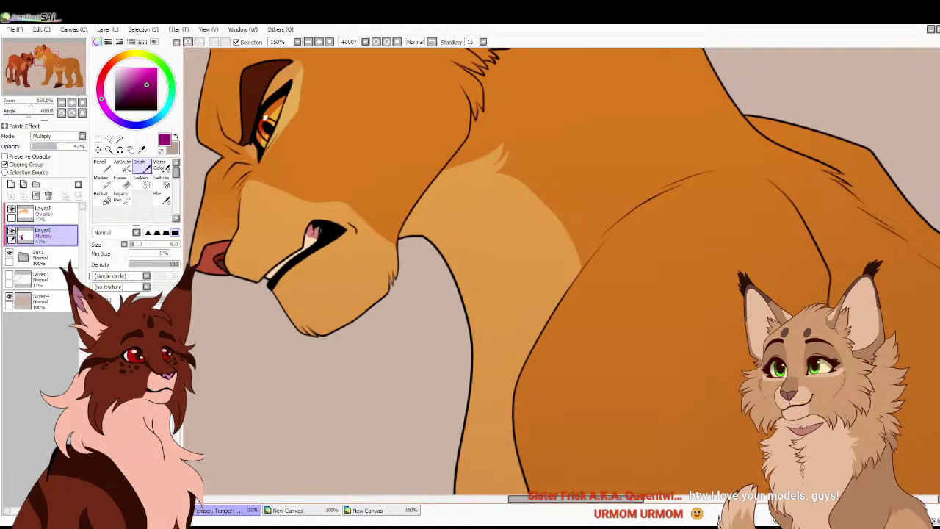
left_click_drag(221, 100, 252, 146)
mouse_move(305, 128)
left_mouse_down()
mouse_move(330, 112)
mouse_move(309, 121)
mouse_move(329, 110)
mouse_move(312, 132)
left_mouse_up()
left_click(82, 102)
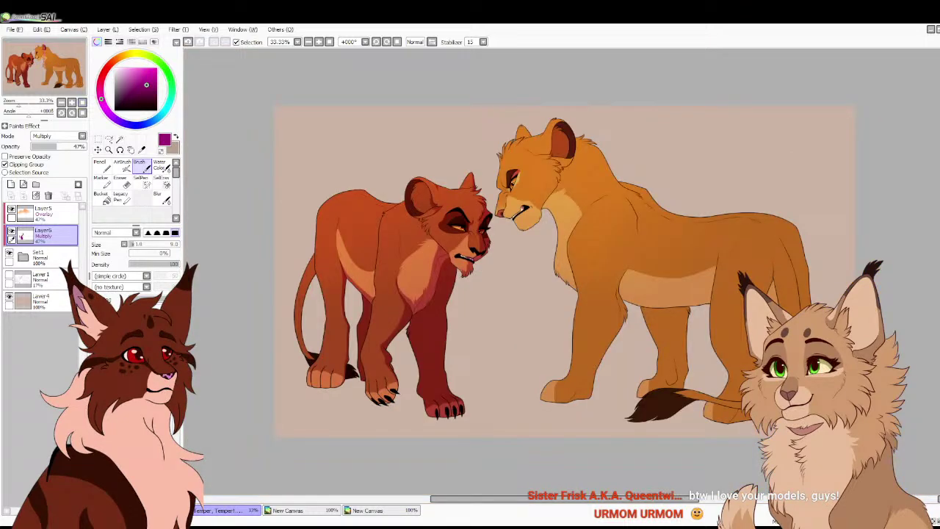
Outline a jagged purple shadow from the golden lion's jaw through the cheek fur and up the near ear
left_click(72, 102)
left_click(72, 102)
left_click(72, 102)
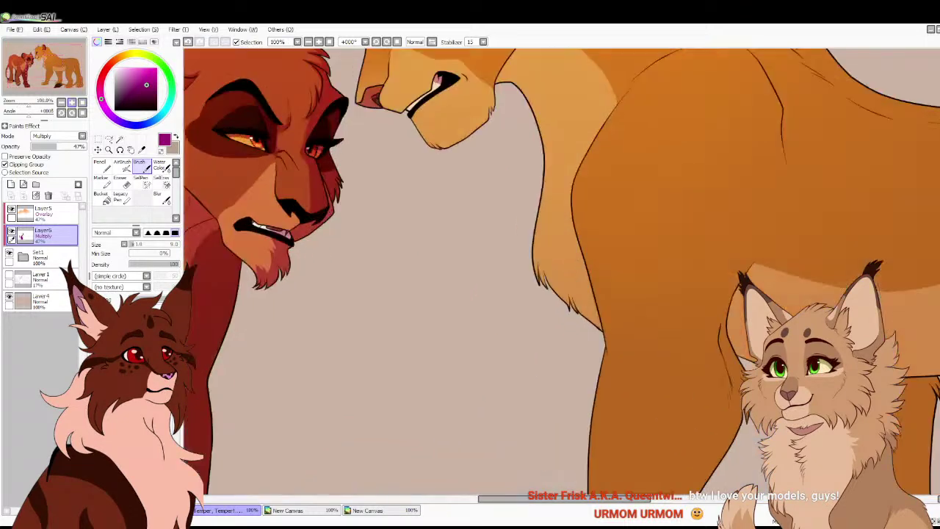
left_click_drag(44, 66, 51, 54)
mouse_move(359, 305)
left_mouse_down()
mouse_move(367, 266)
mouse_move(352, 227)
mouse_move(362, 232)
mouse_move(345, 218)
mouse_move(358, 215)
mouse_move(343, 213)
mouse_move(360, 211)
mouse_move(342, 193)
mouse_move(311, 189)
mouse_move(372, 74)
left_mouse_up()
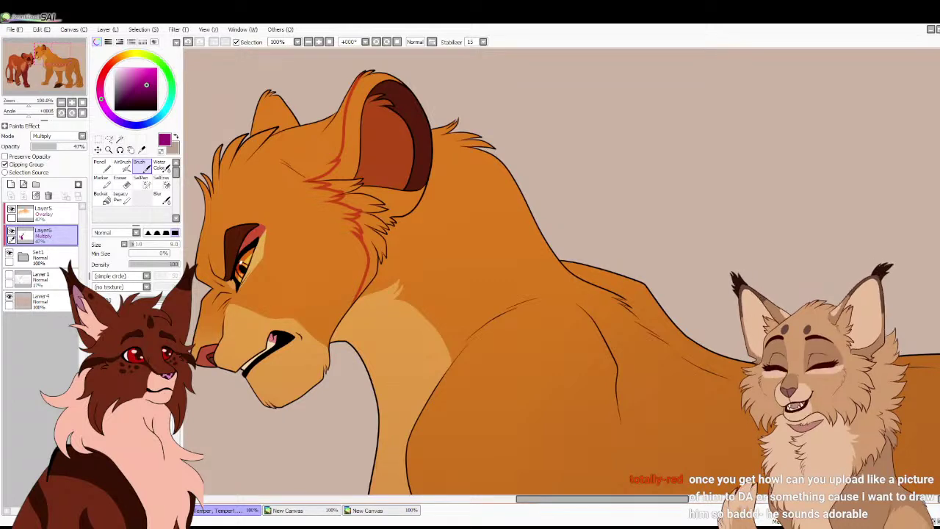
Paint a purple shadow on the inner side of the golden lion's far ear
left_click_drag(441, 257, 523, 288)
key("Page_Up")
left_click_drag(441, 257, 455, 314)
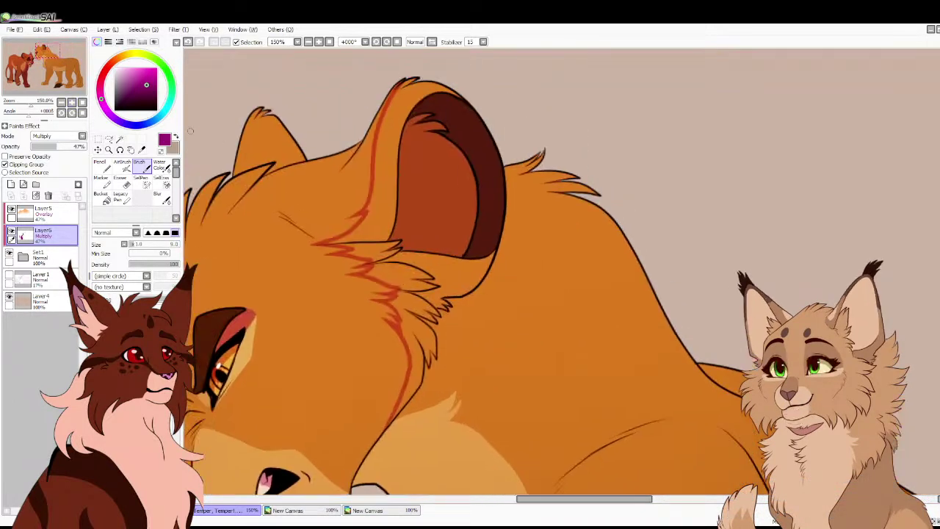
mouse_move(265, 167)
left_mouse_down()
mouse_move(246, 193)
mouse_move(269, 166)
mouse_move(252, 172)
mouse_move(276, 166)
mouse_move(267, 170)
mouse_move(280, 137)
mouse_move(269, 114)
mouse_move(283, 131)
mouse_move(283, 156)
mouse_move(269, 171)
mouse_move(293, 156)
mouse_move(282, 130)
left_mouse_up()
Outline a purple shadow along the golden lion's neck, shoulder and back, then down the tail to the near hind paw
left_click(61, 102)
left_click_drag(48, 49, 55, 55)
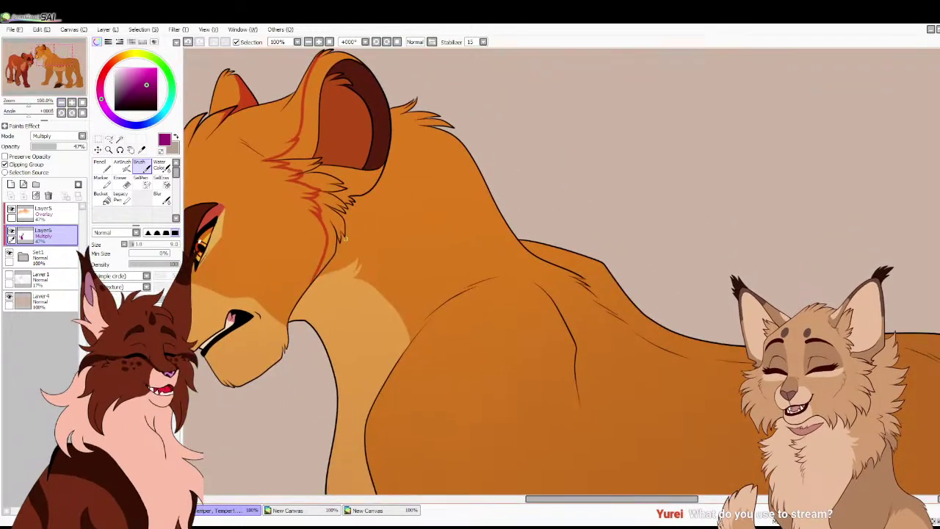
mouse_move(361, 211)
left_mouse_down()
mouse_move(456, 284)
mouse_move(501, 282)
mouse_move(534, 303)
mouse_move(572, 368)
mouse_move(314, 237)
mouse_move(573, 233)
mouse_move(691, 248)
mouse_move(738, 280)
left_mouse_up()
mouse_move(763, 323)
left_mouse_down()
mouse_move(411, 104)
mouse_move(433, 157)
mouse_move(451, 426)
left_mouse_up()
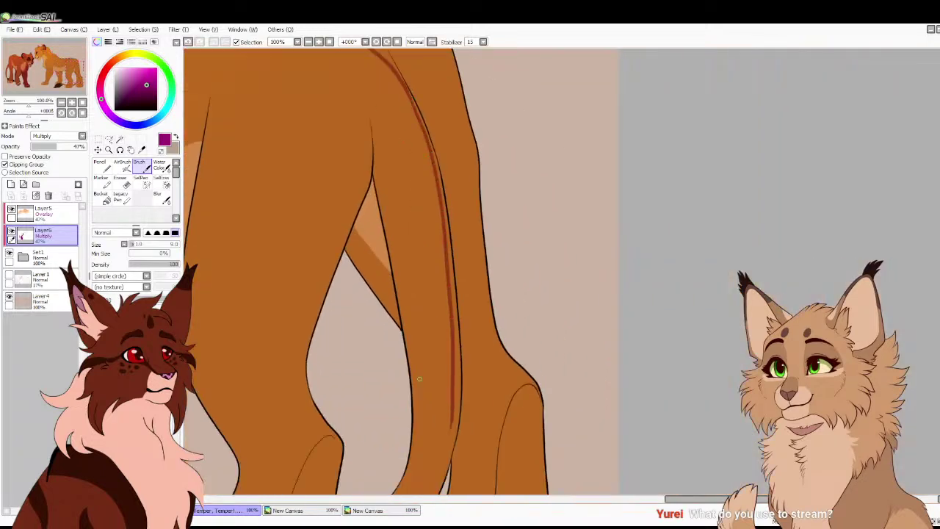
scroll(316, 152, "down", 5)
mouse_move(430, 226)
left_mouse_down()
mouse_move(356, 347)
mouse_move(229, 386)
mouse_move(218, 416)
left_mouse_up()
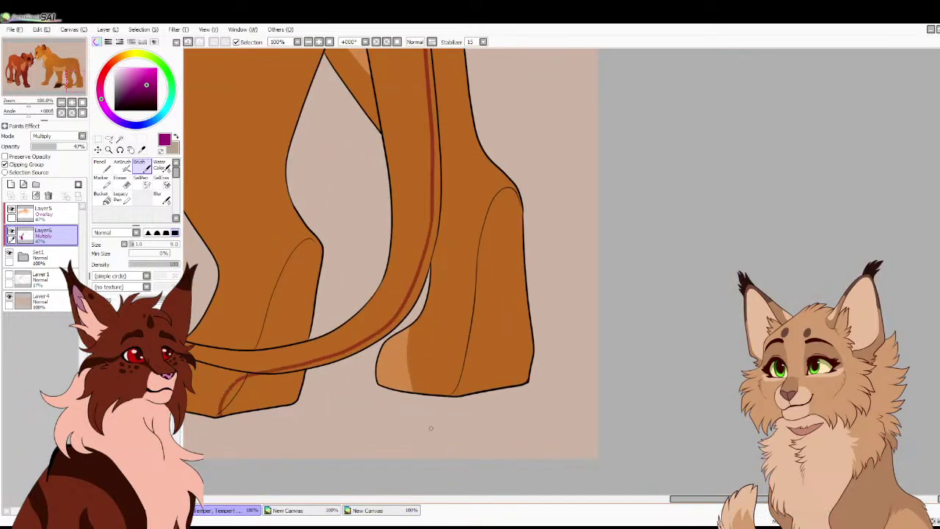
Close the shadow across the golden lion's far hind leg, fill the lower leg with purple using the Bucket, and return to the Brush
left_click_drag(467, 81, 427, 61)
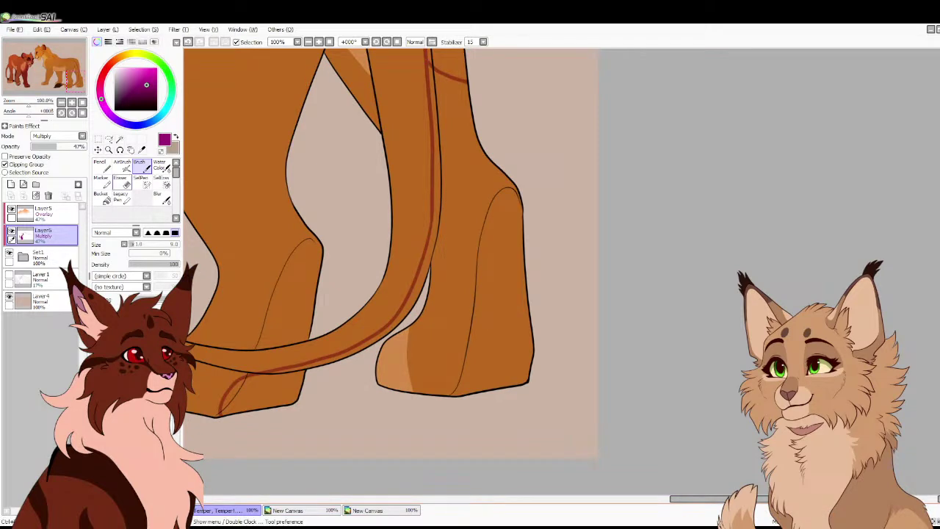
left_click(100, 195)
left_click(477, 293)
left_click(141, 166)
Extend the shadow on the golden lion's near hind paw and outline the back of its heel above the tail
scroll(308, 344, "down", 1)
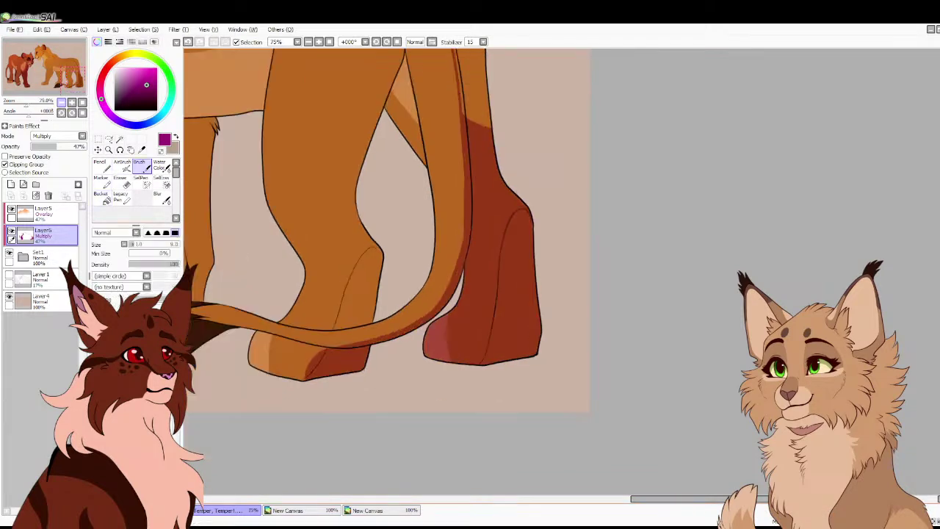
mouse_move(322, 347)
left_mouse_down()
mouse_move(279, 376)
mouse_move(295, 376)
left_mouse_up()
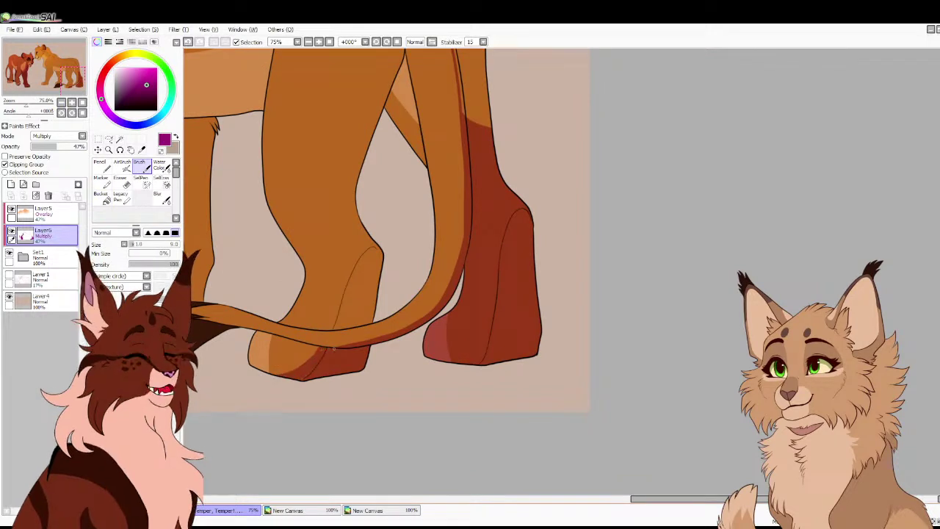
mouse_move(332, 330)
left_mouse_down()
mouse_move(354, 253)
mouse_move(378, 246)
left_mouse_up()
key("ctrl+z")
left_click_drag(327, 332, 373, 246)
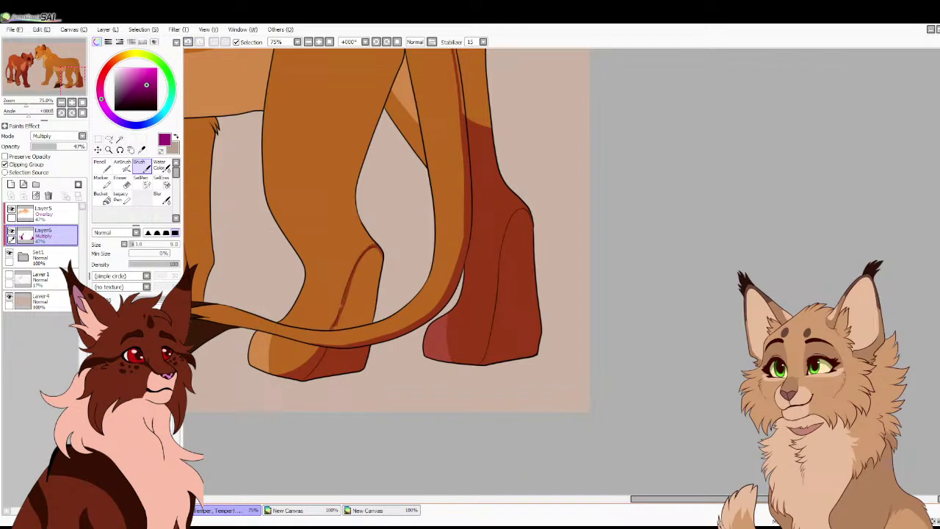
left_click_drag(331, 329, 371, 323)
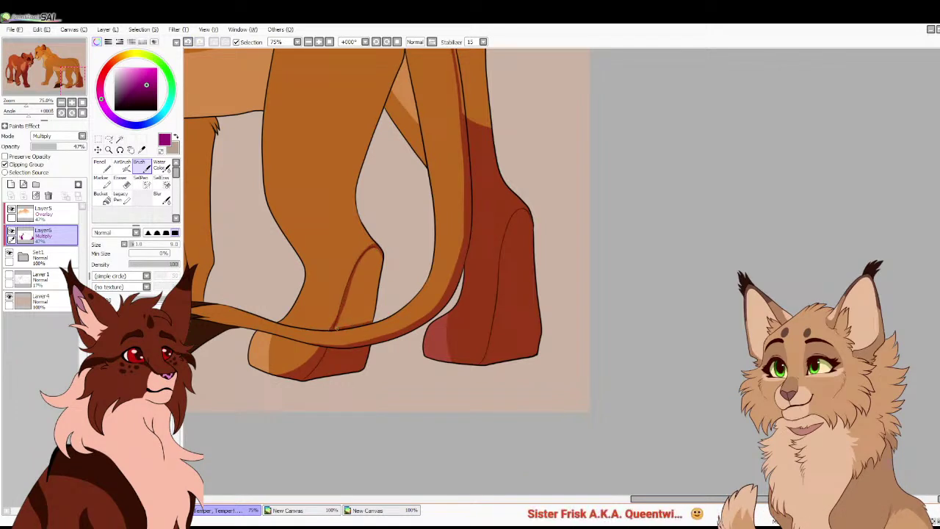
Fill the outlined heel of the golden lion's near hind leg with purple using the Bucket, and return to the Brush
left_click(103, 197)
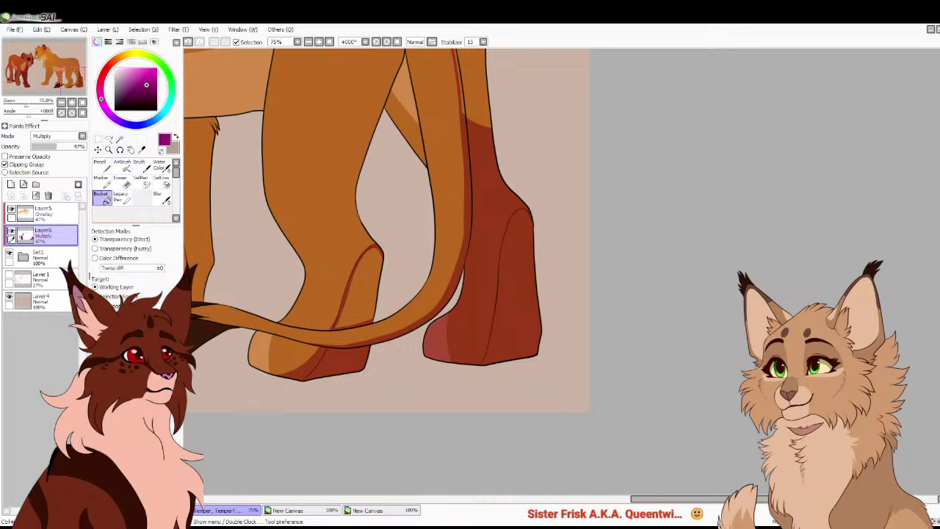
left_click(357, 287)
left_click(141, 166)
left_click(82, 102)
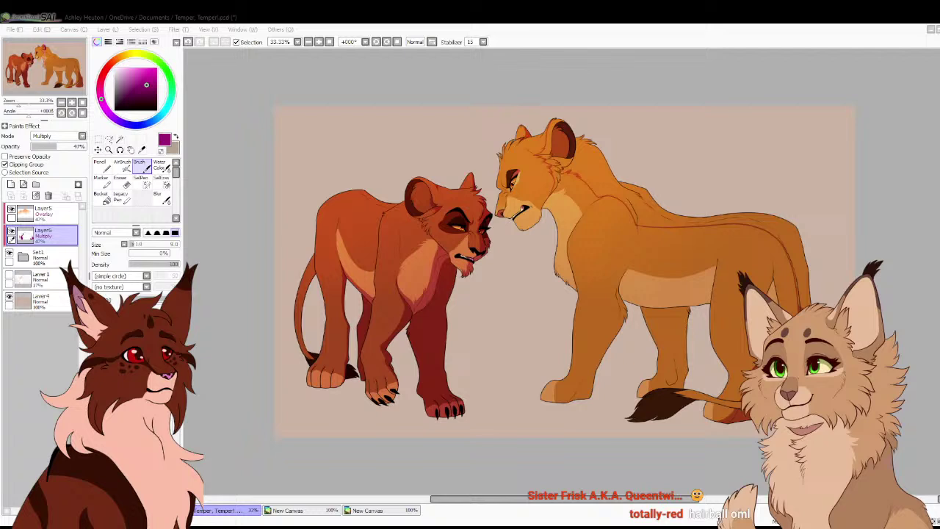
Close the shadow outline across the golden lion's back and Bucket-fill the near ear, neck and upper back with purple
left_click(72, 102)
left_click(72, 102)
left_click(56, 56)
left_click_drag(672, 328, 672, 341)
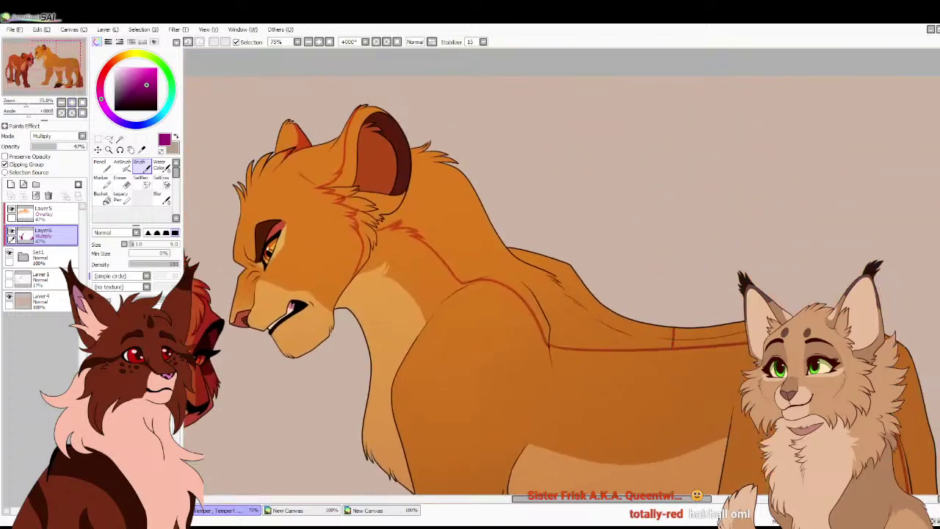
key("ctrl+plus")
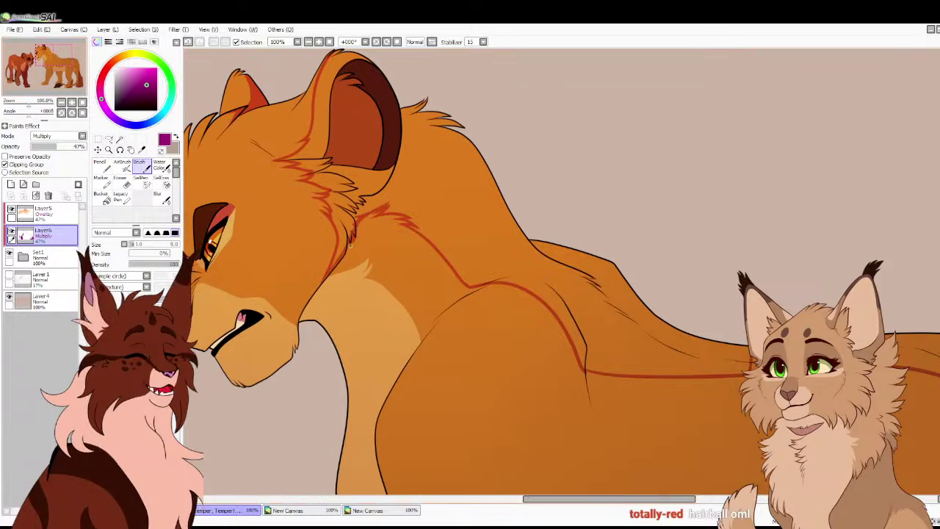
left_click(101, 195)
left_click(441, 206)
left_click(142, 165)
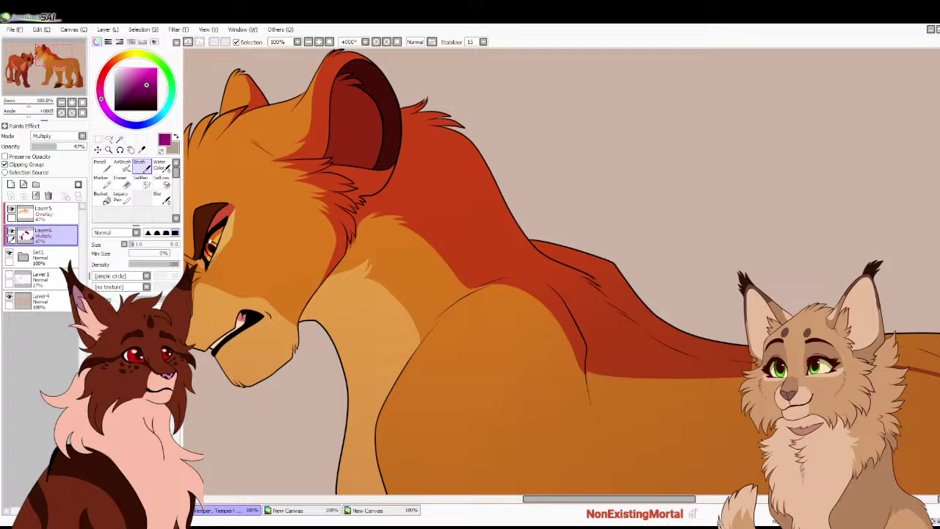
Fill the golden lion's rear back, rump and upper far hind leg with purple using the Bucket, and return to the Brush
scroll(562, 272, "down", 3)
scroll(561, 272, "up", 1)
left_click_drag(764, 213, 348, 192)
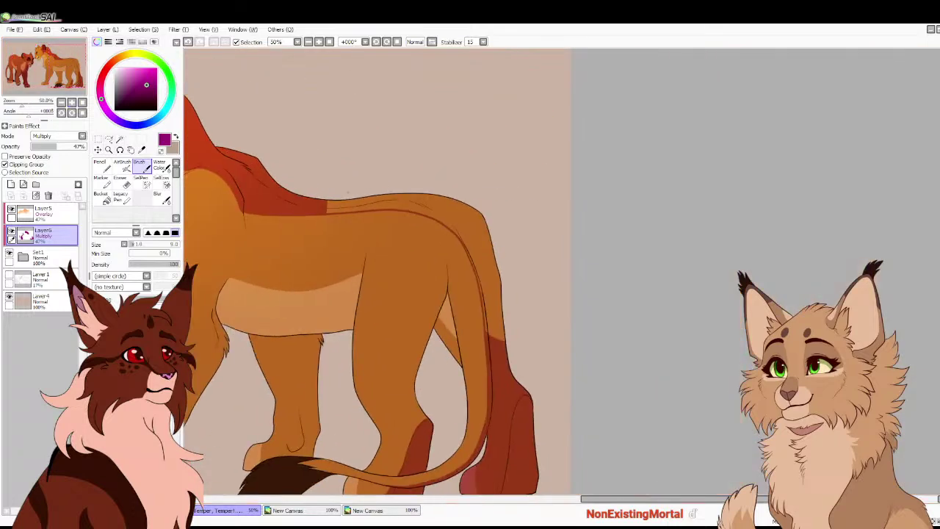
left_click(105, 197)
left_click(485, 272)
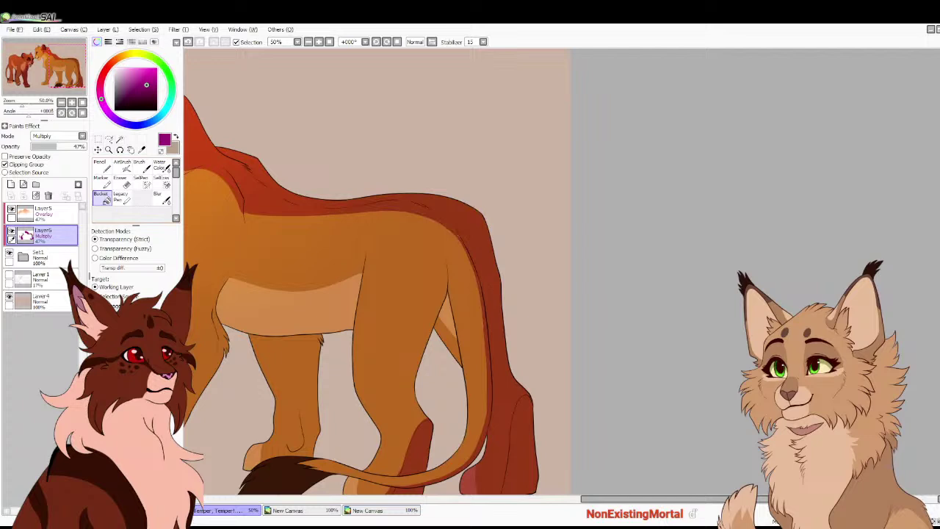
left_click(141, 166)
Outline the sliver of the golden lion's far hind leg between the near leg and tail, and Bucket-fill it with purple
scroll(543, 376, "up", 3)
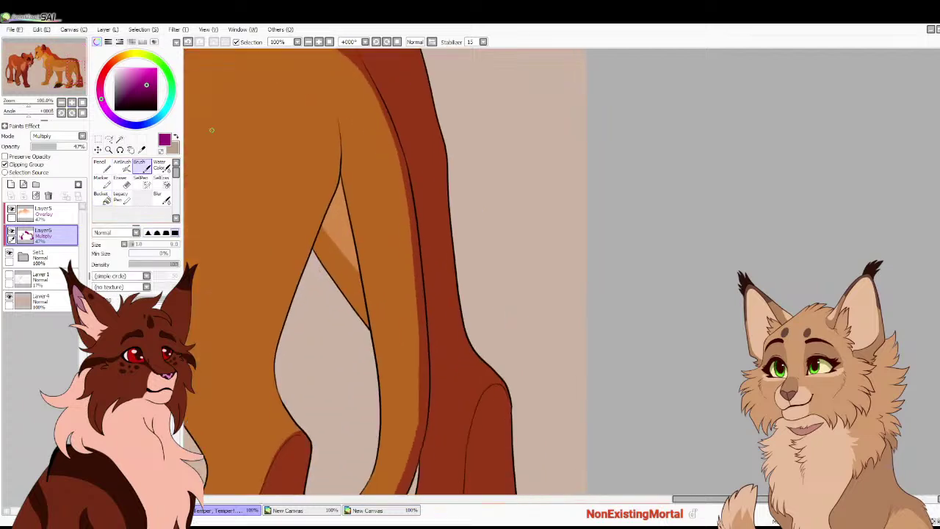
left_click_drag(342, 192, 368, 332)
mouse_move(323, 269)
left_mouse_down()
mouse_move(320, 236)
mouse_move(335, 192)
mouse_move(323, 225)
left_mouse_up()
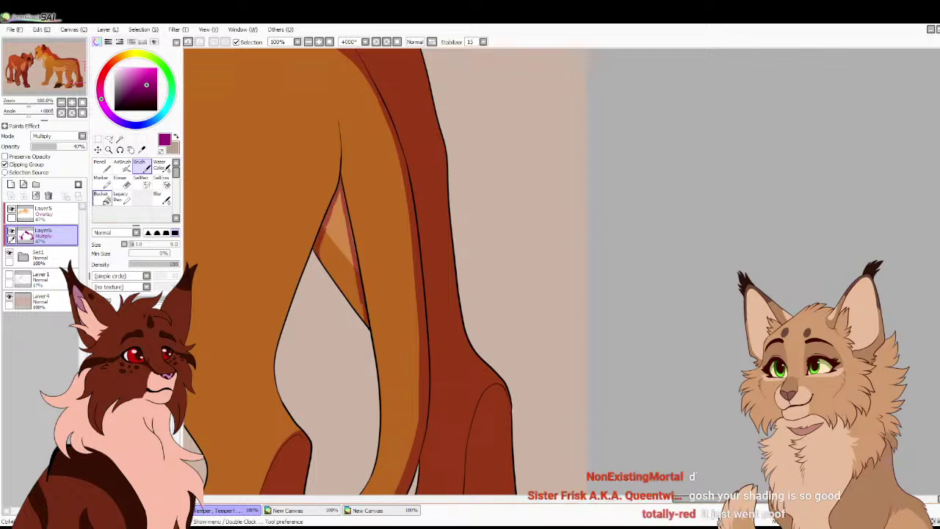
left_click(102, 198)
left_click(339, 224)
left_click(102, 166)
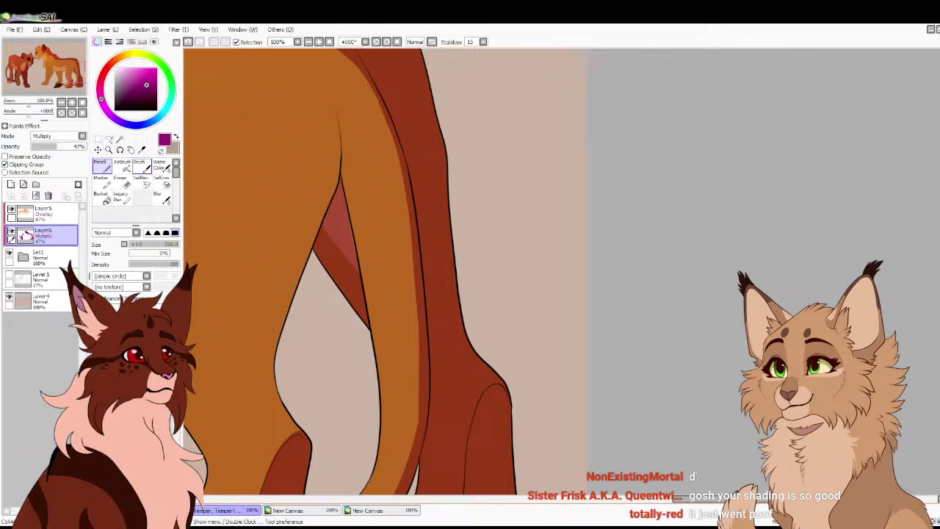
key("b")
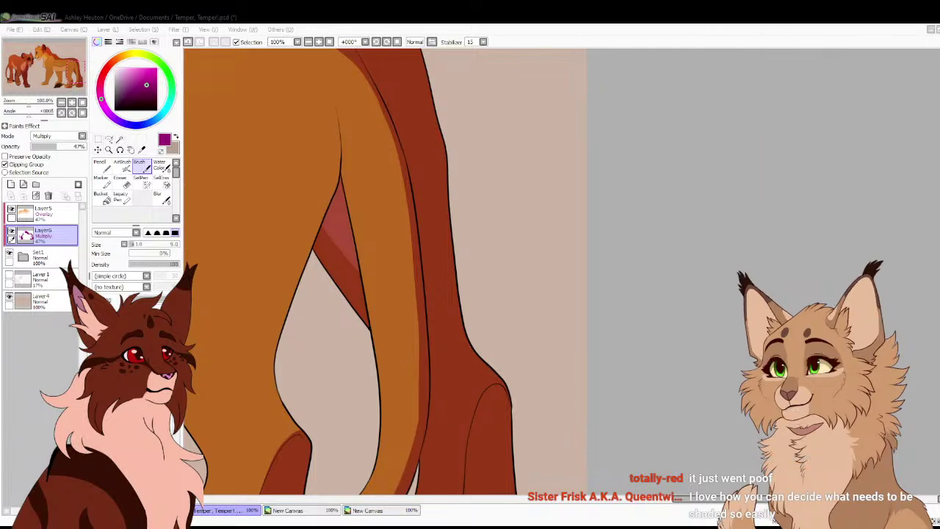
left_click(418, 268)
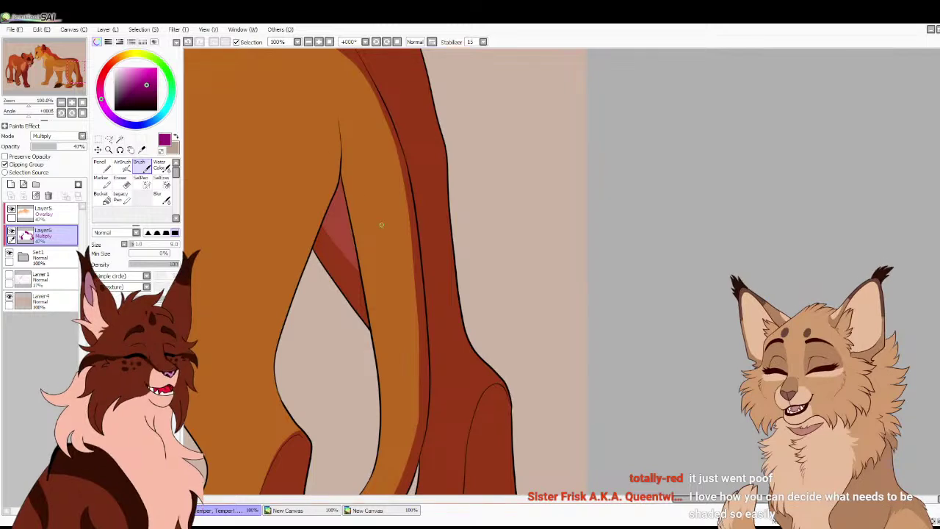
Brush a purple shadow outline along the golden lion's underbelly and up against the near hind leg
left_click(82, 102)
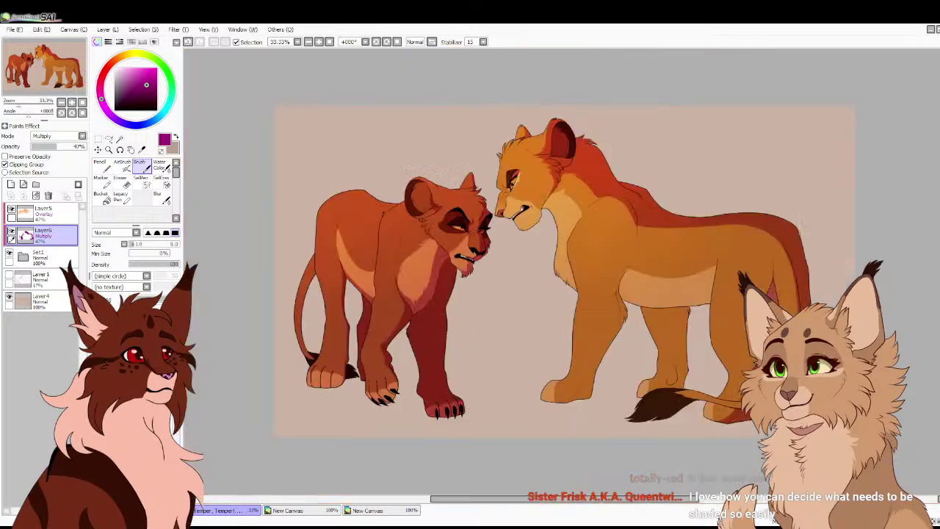
left_click(71, 102)
left_click(72, 102)
left_click(71, 102)
left_click_drag(42, 60, 63, 69)
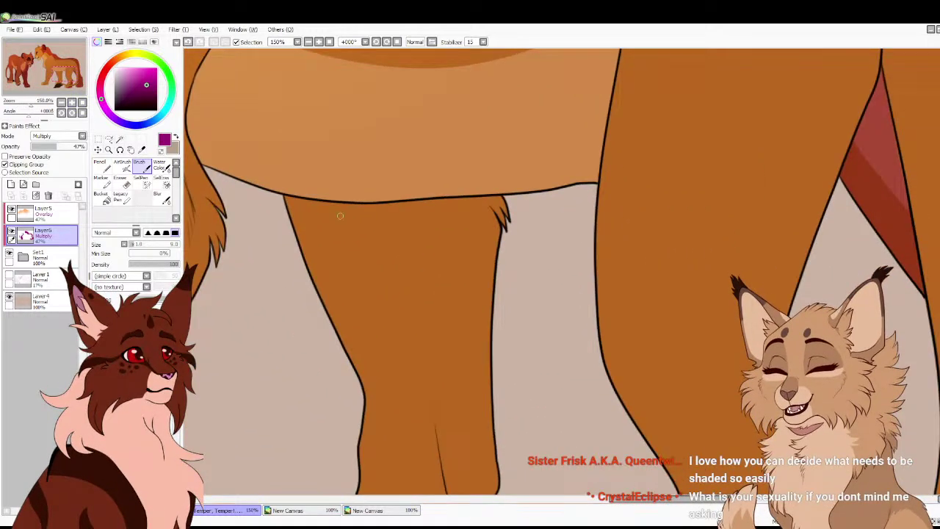
mouse_move(194, 150)
left_mouse_down()
mouse_move(298, 172)
mouse_move(464, 157)
mouse_move(614, 77)
mouse_move(595, 182)
left_mouse_up()
left_click_drag(606, 95, 595, 182)
left_click(597, 183)
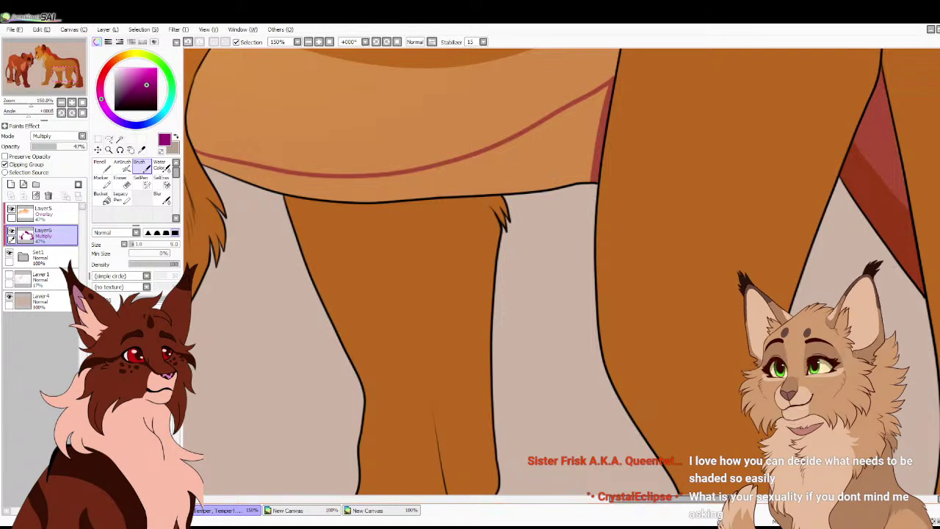
Outline shadows behind the near front leg and under the far front paw, and Bucket-fill them, the far leg and the underbelly with purple
scroll(255, 162, "down", 1)
mouse_move(331, 195)
left_mouse_down()
mouse_move(301, 155)
mouse_move(281, 159)
mouse_move(283, 198)
mouse_move(231, 338)
left_mouse_up()
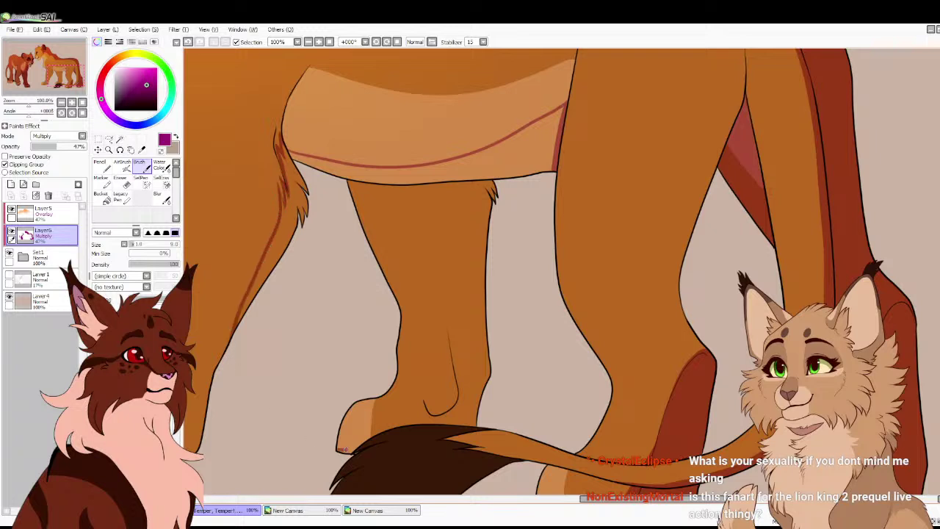
mouse_move(358, 450)
left_mouse_down()
mouse_move(404, 419)
mouse_move(368, 435)
mouse_move(474, 423)
left_mouse_up()
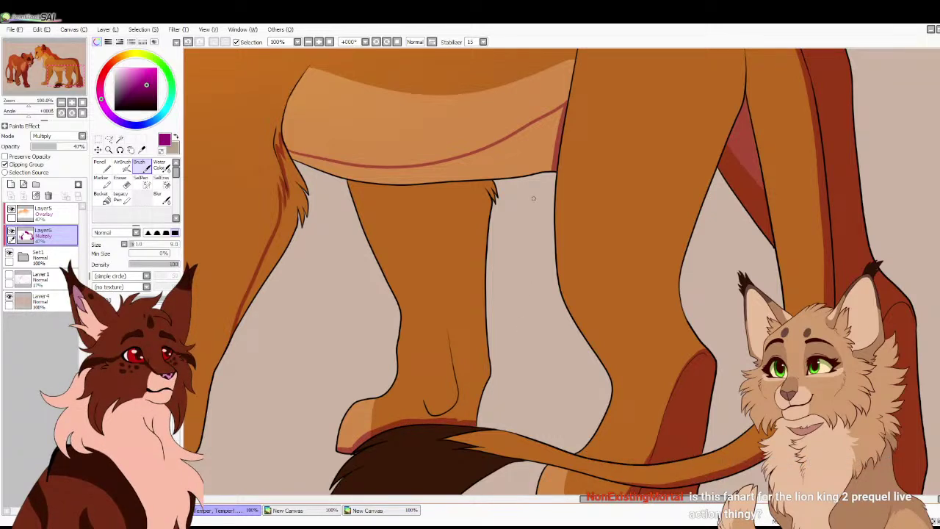
left_click(100, 197)
left_click(422, 294)
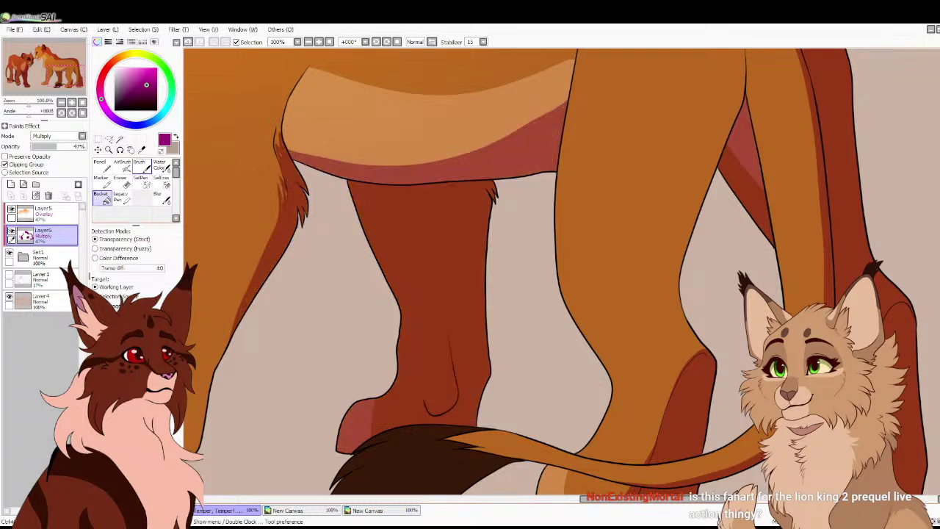
key("b")
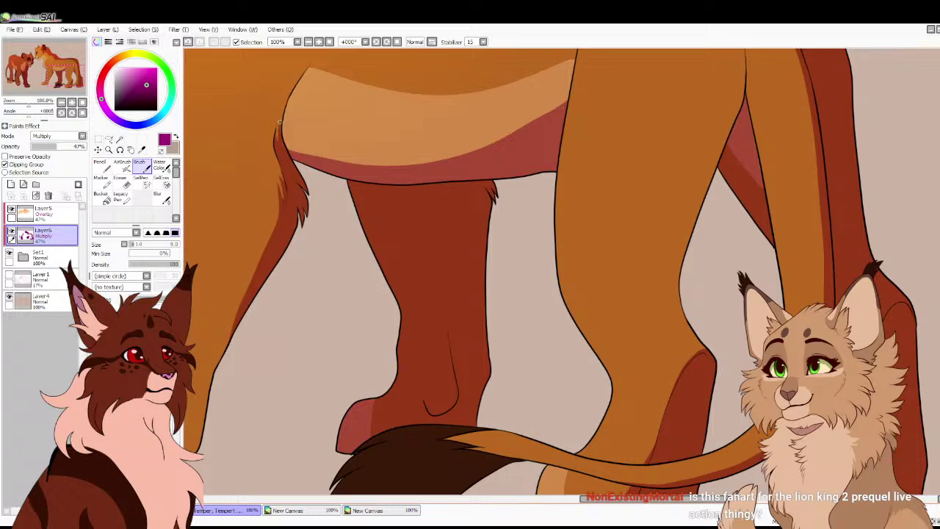
Extend the shadow outline down the golden lion's lower near front leg to the paw and fill it with purple
left_click(82, 102)
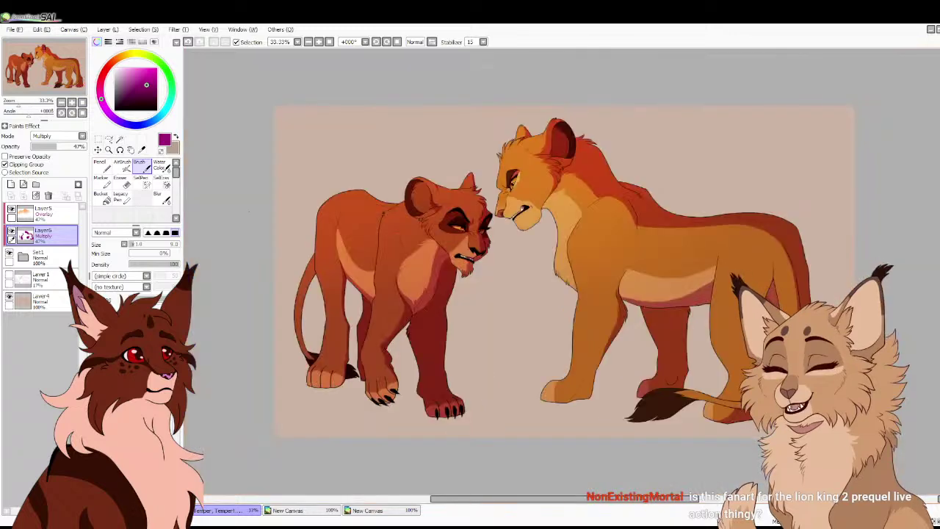
scroll(602, 272, "up", 3)
left_click_drag(391, 463, 239, 239)
left_click_drag(280, 129, 316, 77)
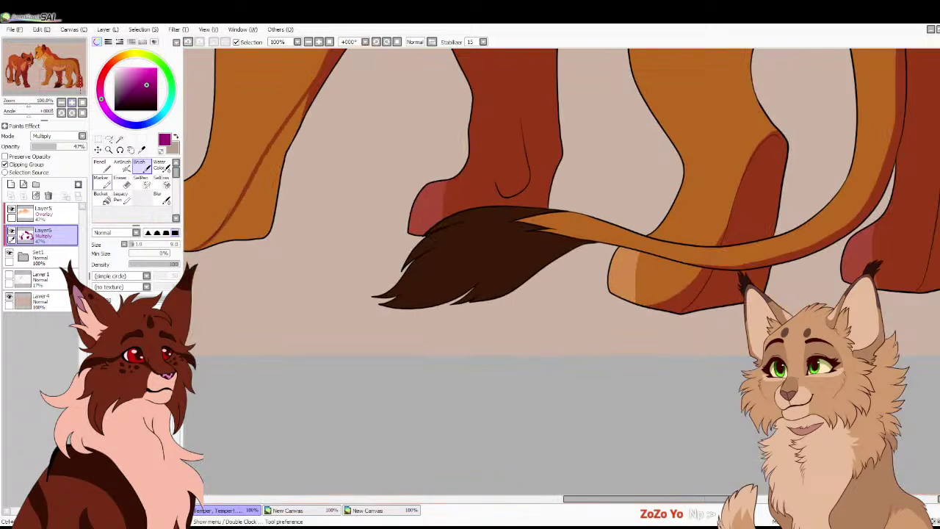
left_click(100, 165)
left_click(139, 164)
scroll(292, 85, "down", 3)
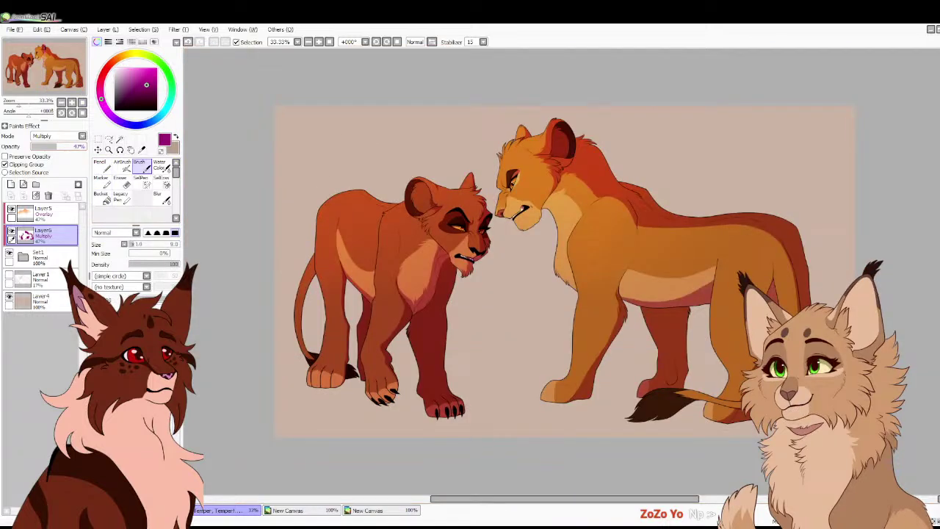
Lower the purple shading layer's opacity to 31% and add a clipped Multiply layer above it for dark indigo shading
left_click_drag(57, 146, 49, 146)
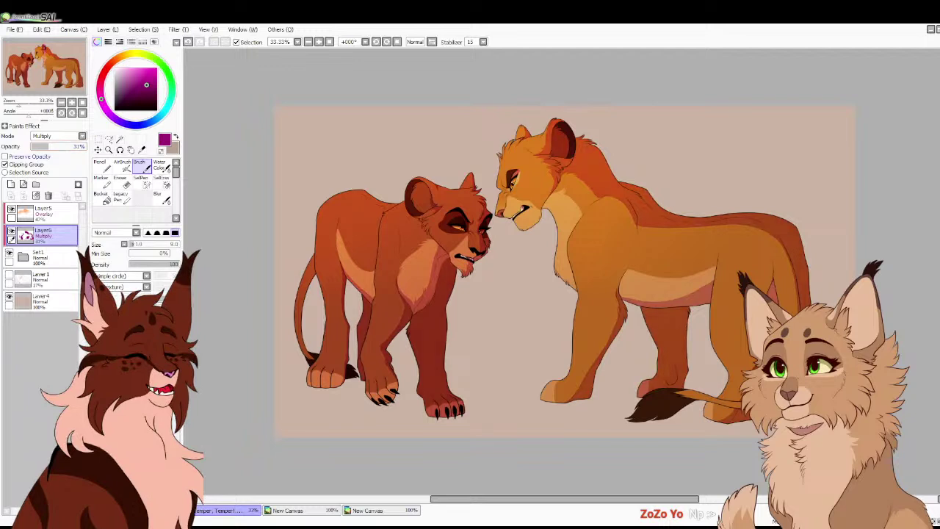
left_click(11, 185)
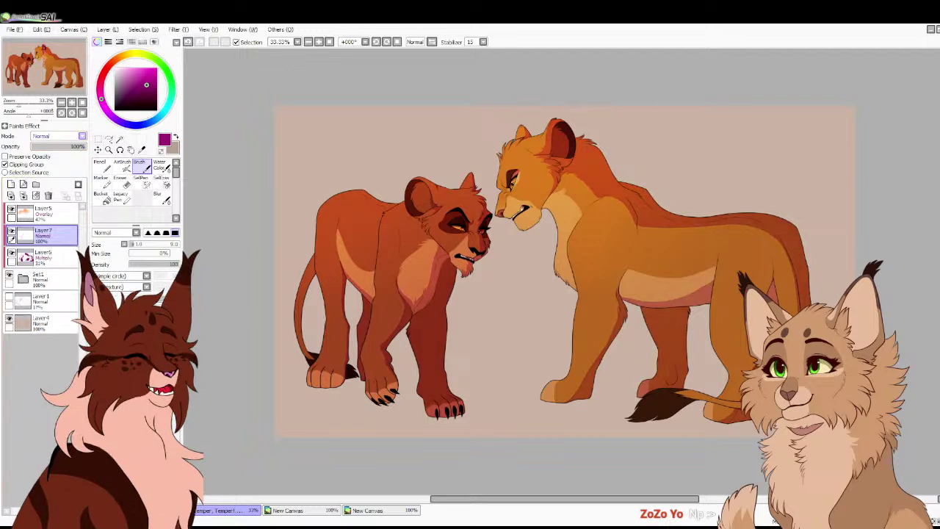
left_click(59, 136)
left_click(44, 146)
left_click(123, 122)
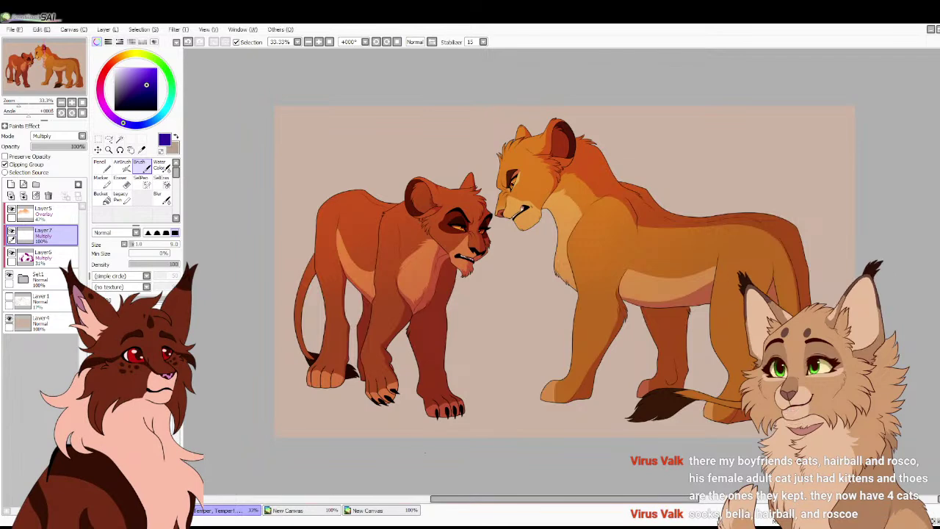
Paint an indigo shadow on the red lion's neck beneath the jaw and set the new Multiply layer's opacity to 25%
left_click(72, 102)
left_click_drag(45, 67, 42, 64)
left_click(83, 102)
left_click(72, 102)
scroll(532, 205, "up", 4)
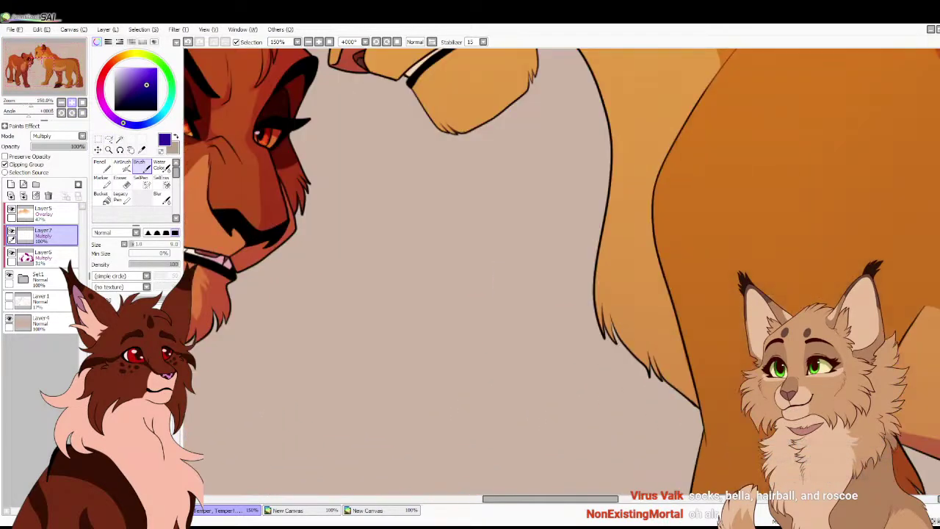
left_click_drag(40, 64, 39, 64)
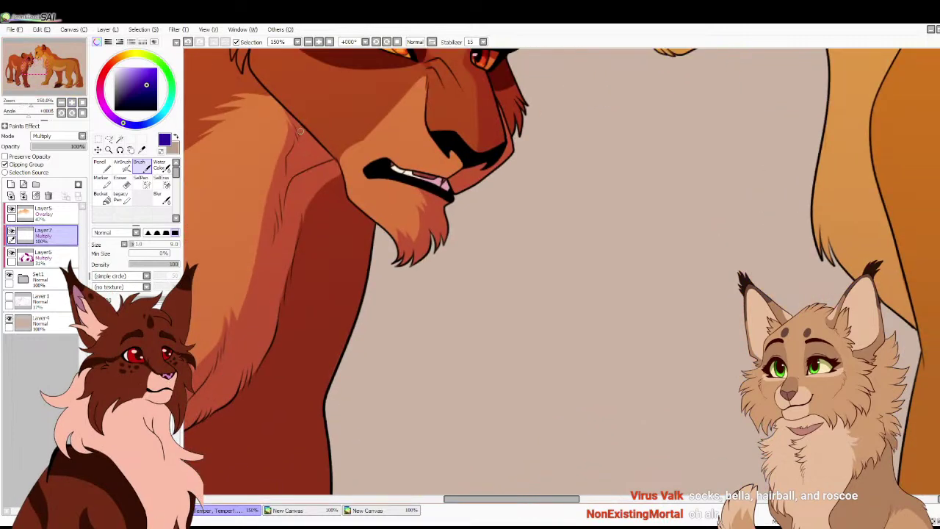
mouse_move(297, 126)
left_mouse_down()
mouse_move(301, 151)
mouse_move(297, 141)
mouse_move(285, 192)
mouse_move(300, 171)
mouse_move(339, 170)
mouse_move(300, 122)
left_mouse_up()
mouse_move(293, 172)
left_mouse_down()
mouse_move(311, 144)
mouse_move(333, 166)
left_mouse_up()
left_click(43, 146)
left_click(82, 102)
left_click(44, 146)
Paint furry indigo shadows on the tip of the red lion's chest tuft and the upper far front leg beneath it
left_click(71, 102)
left_click(71, 102)
left_click_drag(44, 66, 34, 74)
left_click(71, 102)
left_click(71, 102)
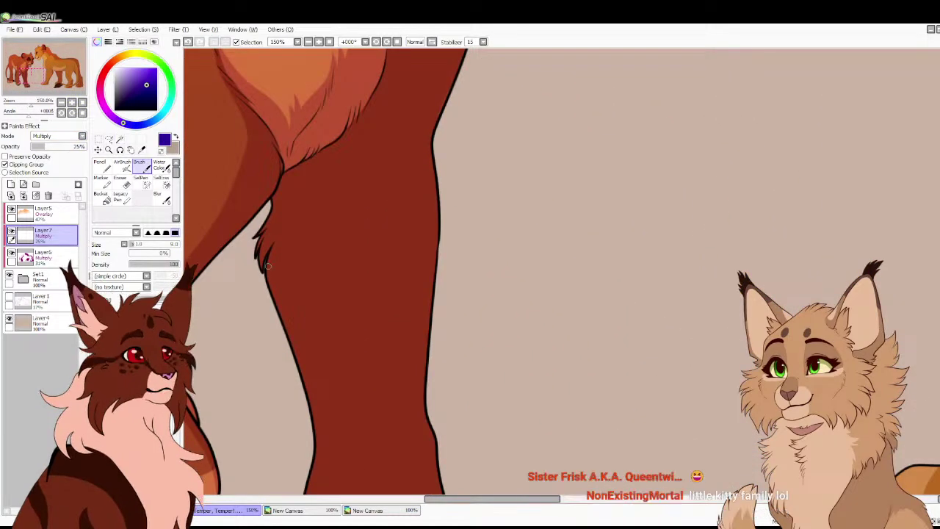
mouse_move(270, 254)
left_mouse_down()
mouse_move(281, 225)
mouse_move(282, 252)
mouse_move(290, 210)
mouse_move(293, 239)
mouse_move(300, 194)
mouse_move(302, 205)
mouse_move(350, 113)
mouse_move(315, 147)
mouse_move(333, 119)
mouse_move(306, 149)
mouse_move(324, 113)
mouse_move(300, 141)
mouse_move(319, 111)
mouse_move(289, 147)
mouse_move(278, 143)
mouse_move(261, 225)
mouse_move(268, 250)
mouse_move(280, 214)
mouse_move(294, 218)
mouse_move(305, 179)
mouse_move(339, 134)
mouse_move(313, 154)
mouse_move(313, 135)
mouse_move(288, 166)
left_mouse_up()
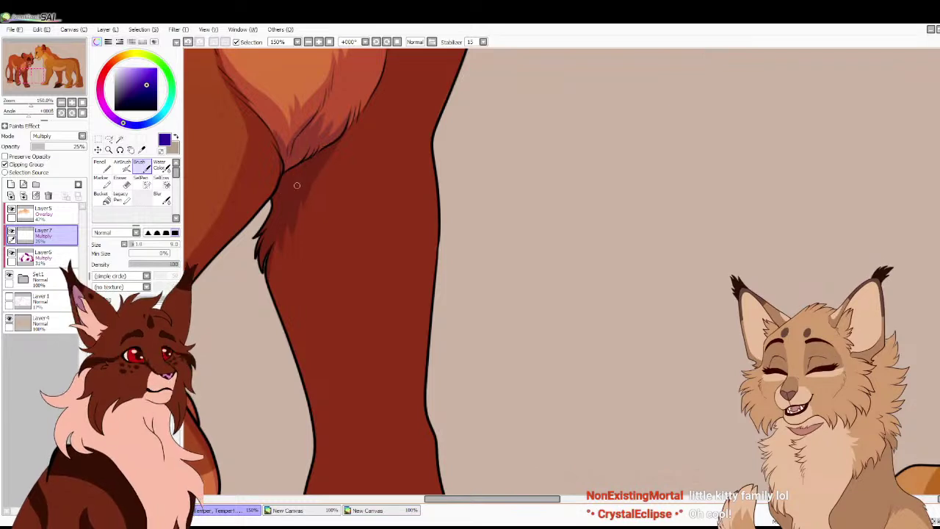
Outline a deeper shadow on the red lion's upper far hind leg, Bucket-fill it with indigo, and return to the Brush
key("Home")
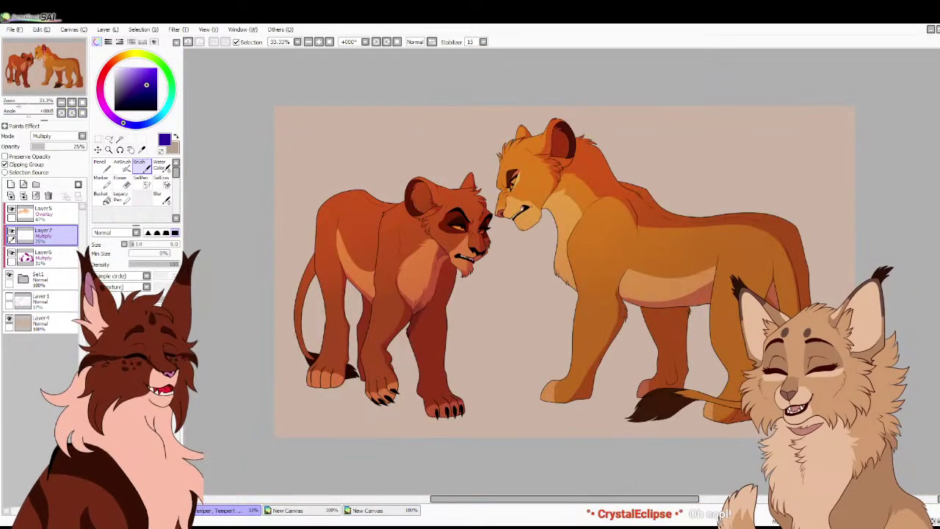
key("plus")
key("plus")
key("plus")
key("plus")
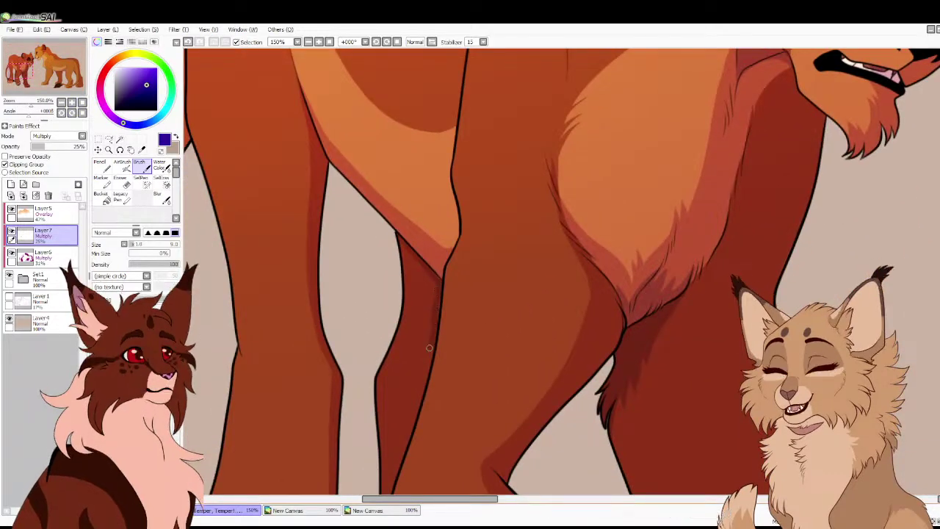
mouse_move(430, 354)
left_mouse_down()
mouse_move(409, 391)
mouse_move(378, 369)
left_mouse_up()
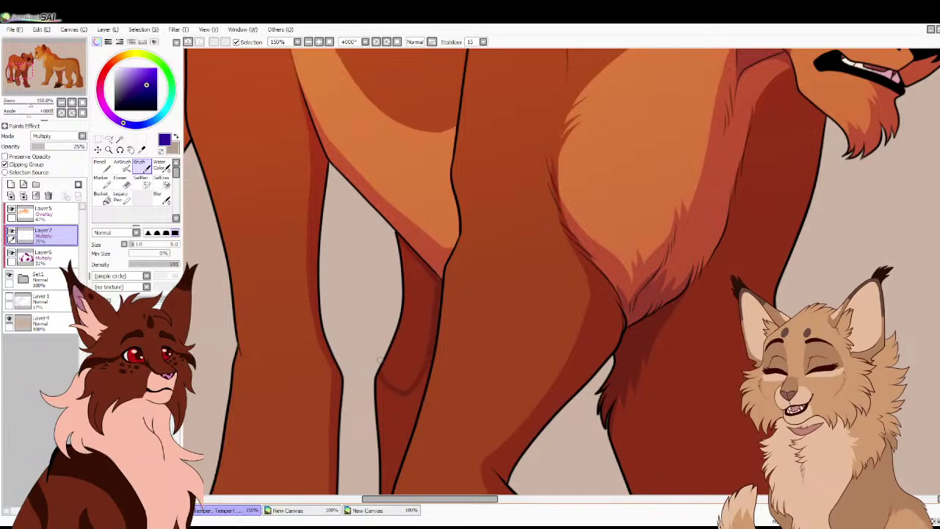
left_click(100, 195)
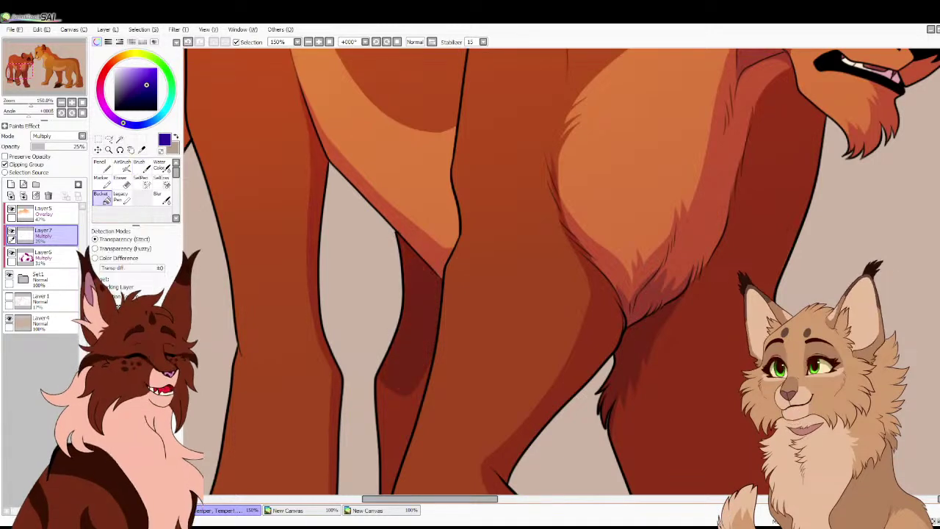
left_click(138, 163)
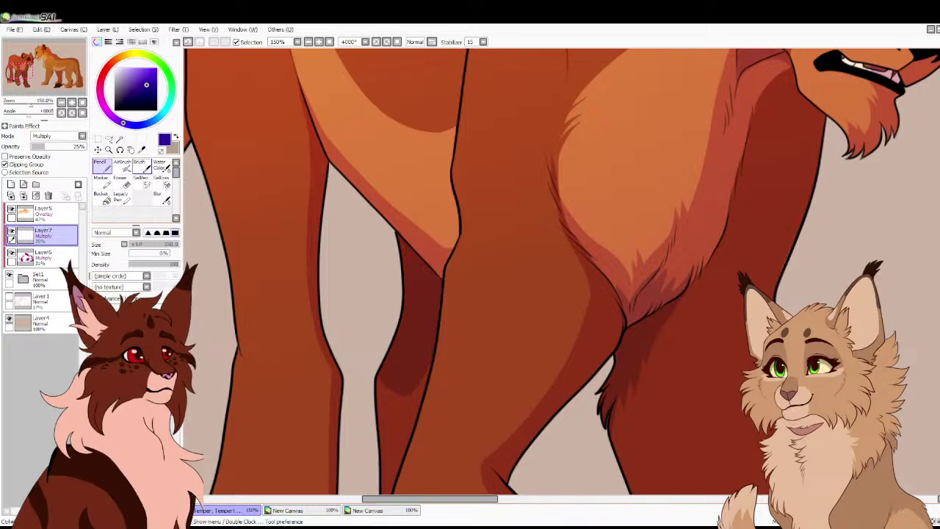
Soften the lower edge of the indigo shadow on the red lion's far hind leg with Blur, and return to the Brush
left_click(160, 197)
left_click(170, 423)
mouse_move(397, 391)
left_mouse_down()
mouse_move(388, 399)
mouse_move(411, 382)
mouse_move(405, 355)
left_mouse_up()
key("n")
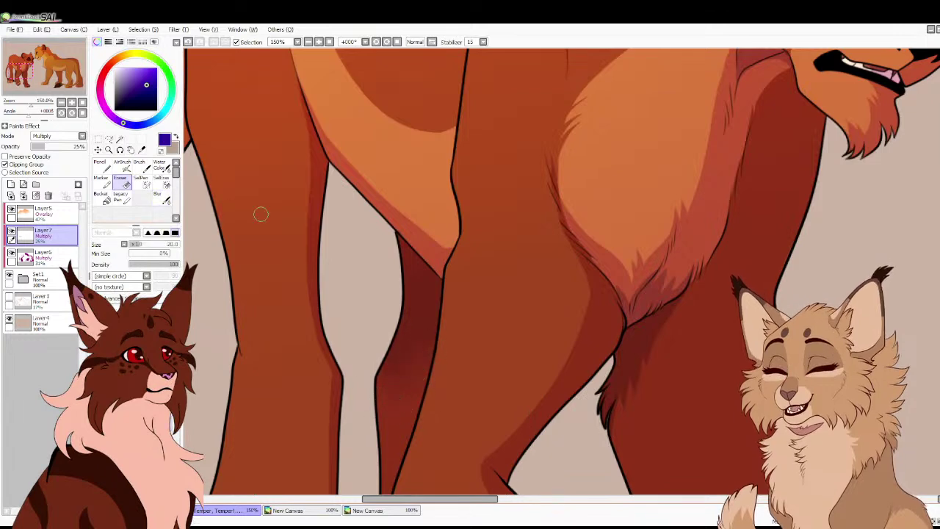
left_click(141, 167)
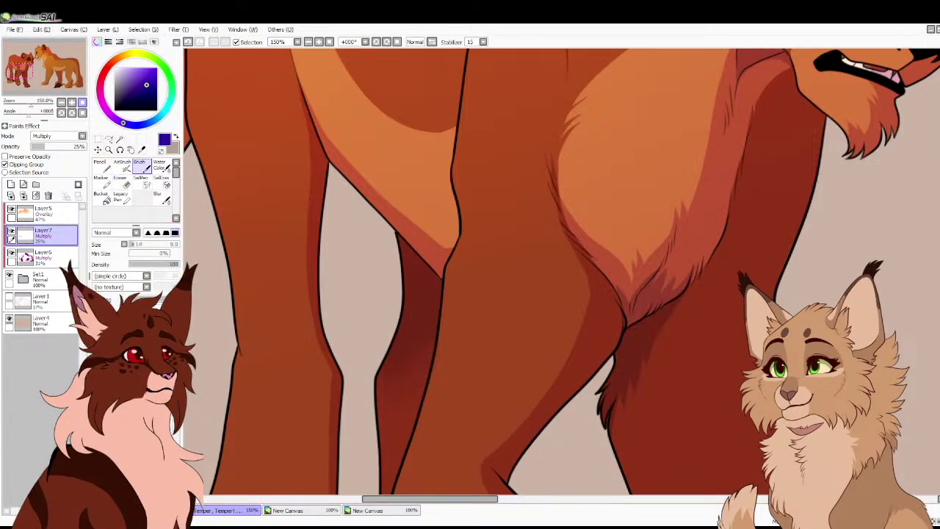
key("ctrl+0")
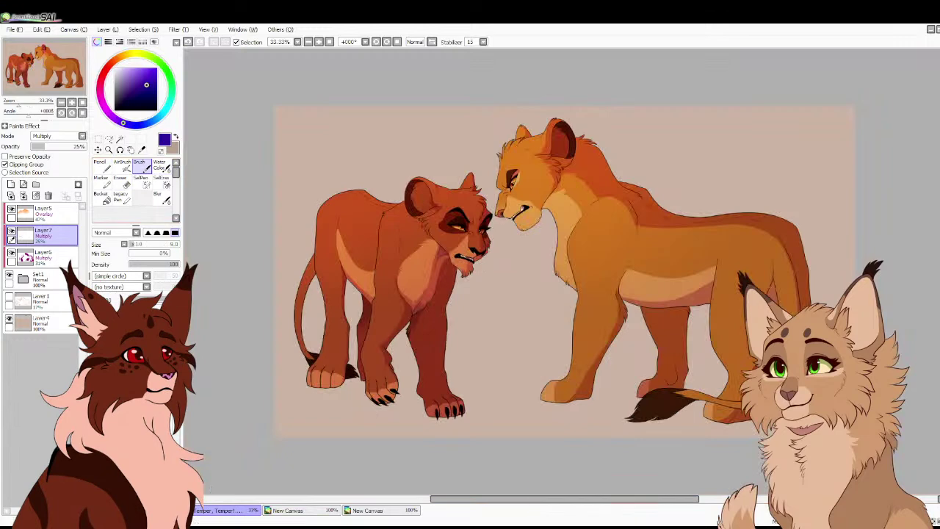
Outline a furry indigo shadow on the golden lion's nape behind the ear, Bucket-fill it, and return to the Brush
scroll(560, 272, "up", 4)
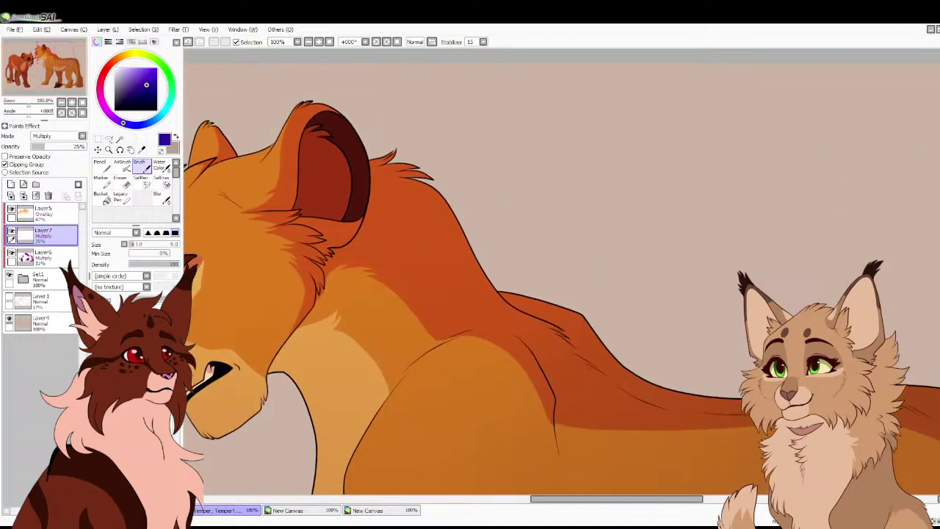
scroll(331, 163, "up", 2)
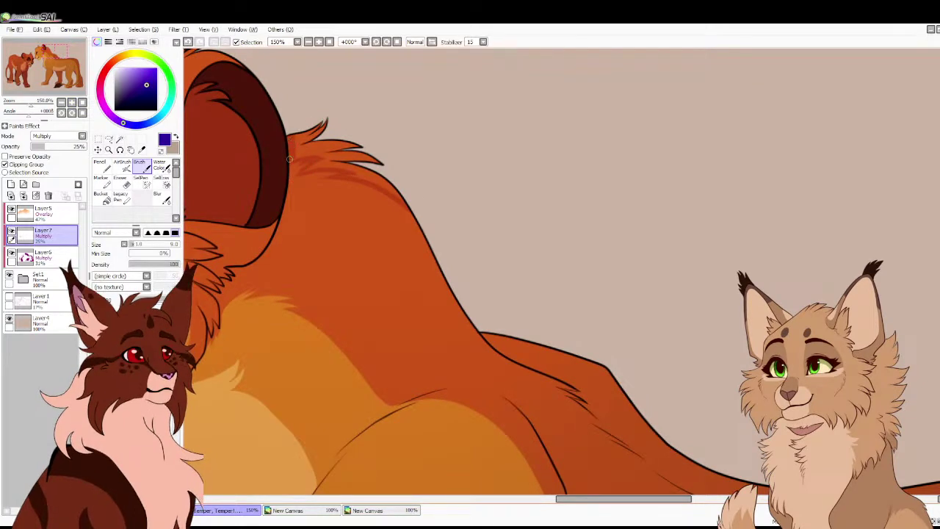
left_click(100, 195)
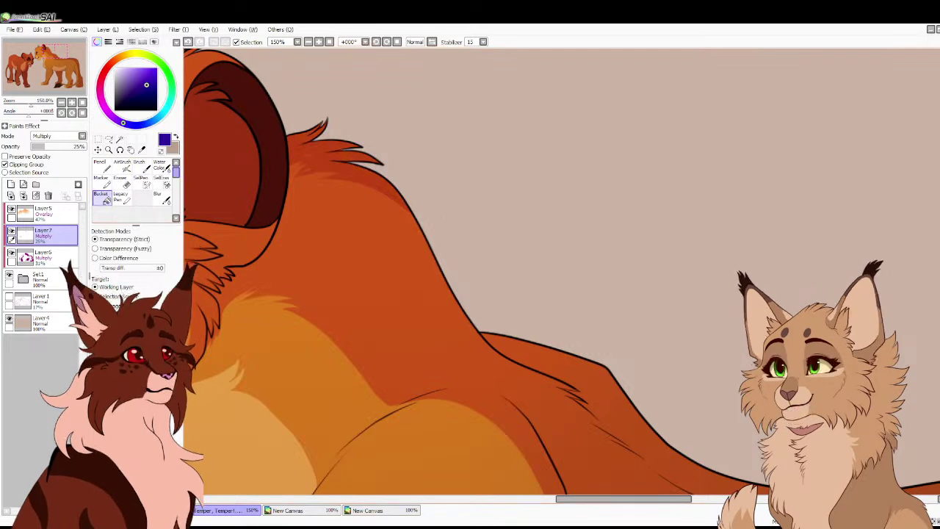
left_click(141, 166)
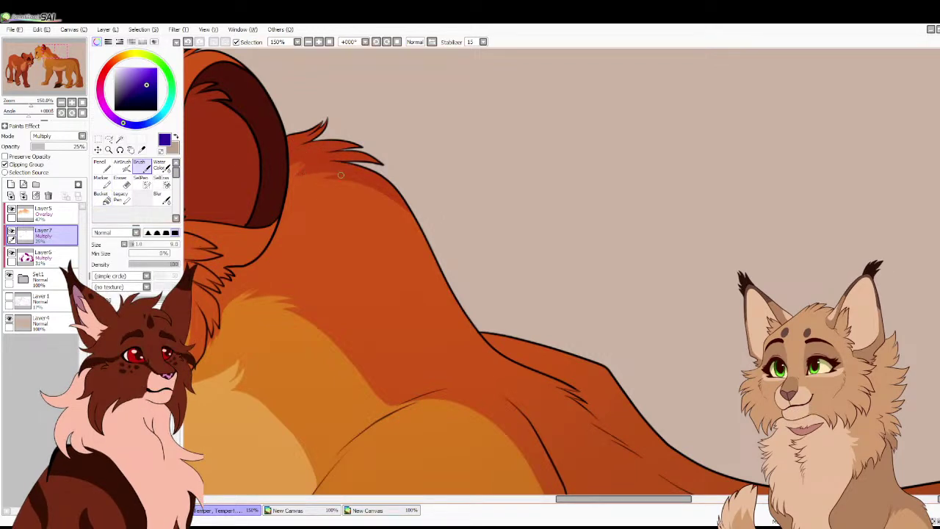
Outline an indigo shadow on the golden lion's far shoulder and upper back, Bucket-fill it, and return to the Brush
mouse_move(488, 336)
left_mouse_down()
mouse_move(590, 399)
mouse_move(567, 391)
mouse_move(641, 459)
mouse_move(633, 453)
mouse_move(716, 477)
left_mouse_up()
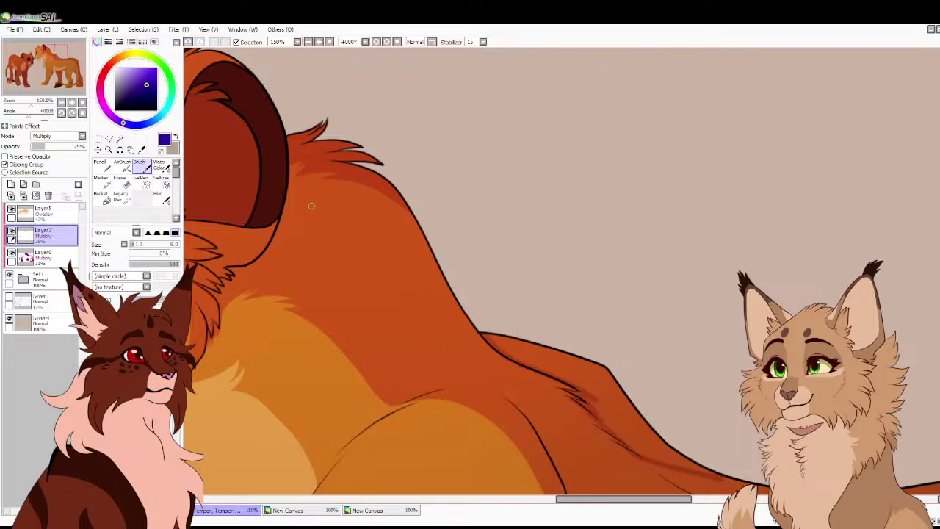
left_click(105, 198)
left_click(573, 371)
left_click(141, 166)
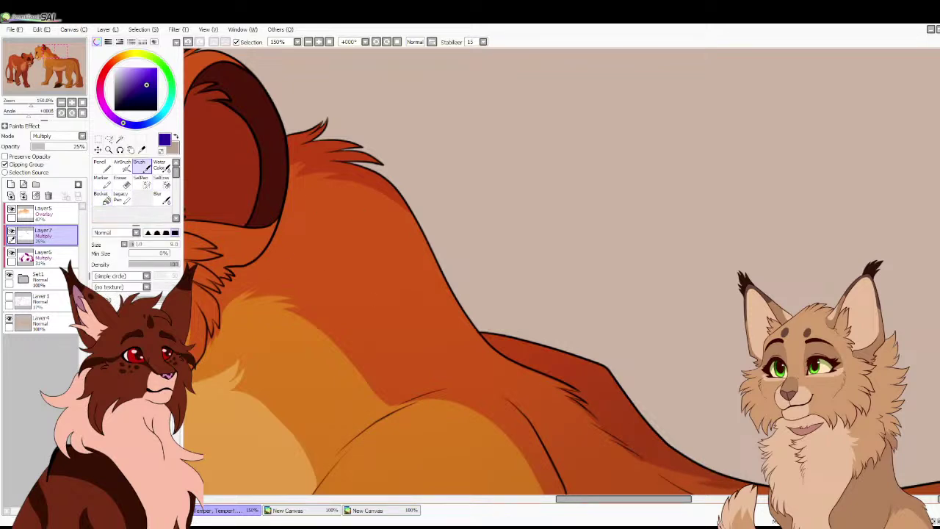
Examine the shading across the whole picture and on the golden lion's head, neck and back
key("ctrl+plus")
left_click(82, 103)
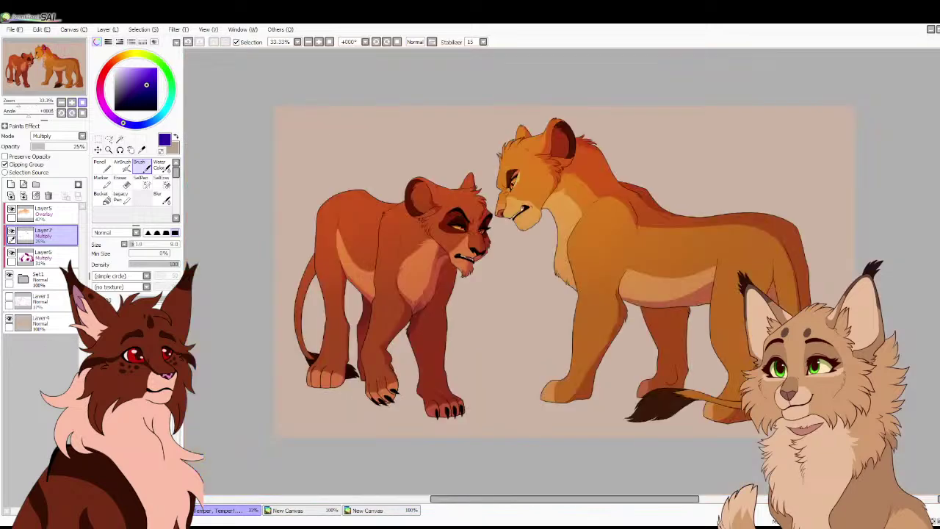
left_click(72, 102)
left_click(71, 102)
left_click_drag(47, 70, 47, 58)
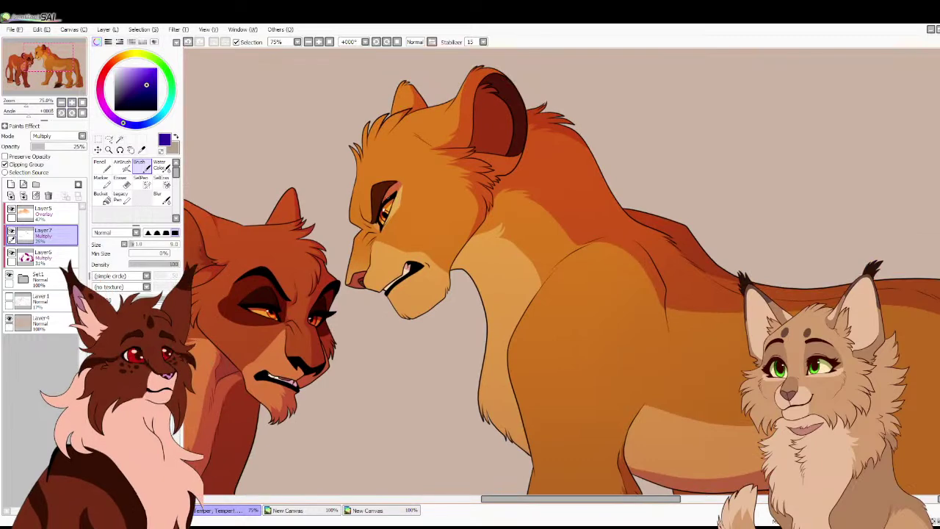
left_click_drag(48, 57, 54, 59)
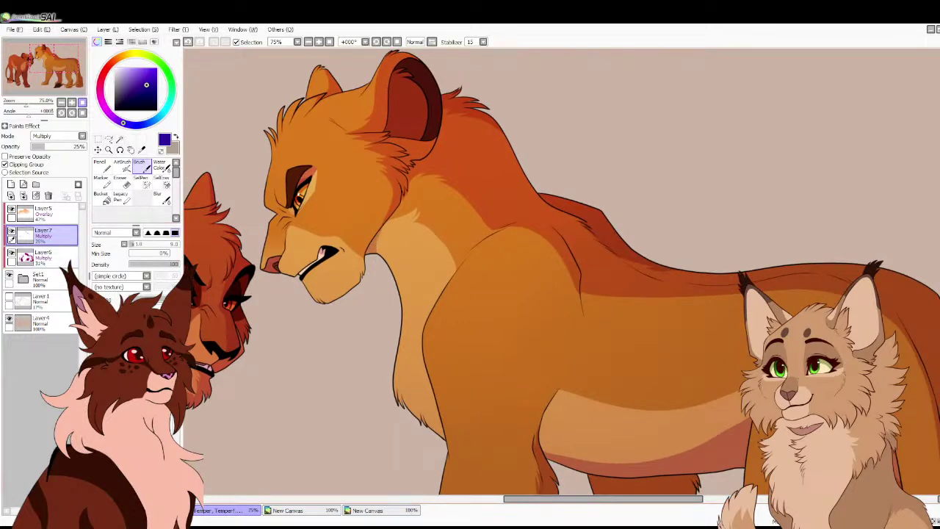
scroll(387, 218, "down", 2)
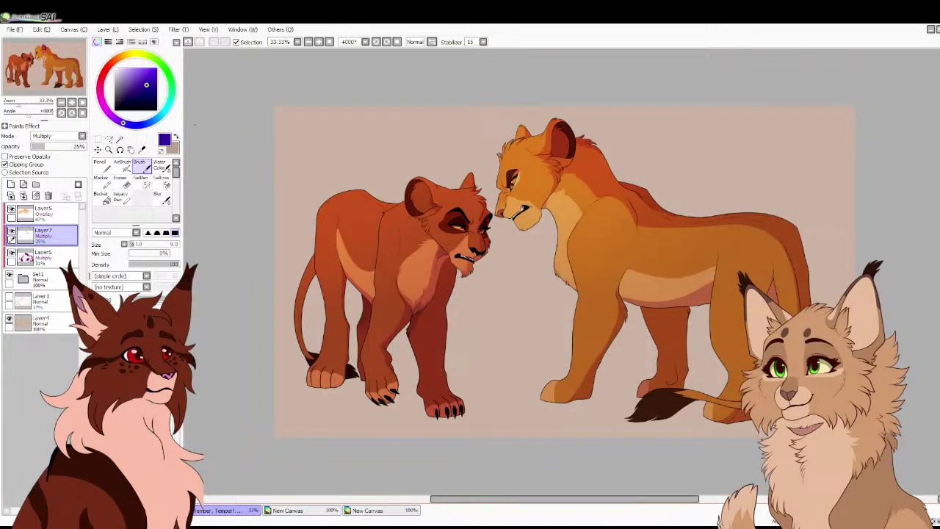
Outline a deeper shadow on the golden lion's upper far front leg beneath the belly and Bucket-fill it with indigo
scroll(573, 270, "up", 3)
mouse_move(817, 350)
left_mouse_down()
mouse_move(557, 306)
mouse_move(369, 247)
mouse_move(396, 272)
mouse_move(467, 266)
left_mouse_up()
mouse_move(484, 338)
left_mouse_down()
mouse_move(420, 343)
mouse_move(370, 327)
mouse_move(477, 348)
mouse_move(338, 353)
left_mouse_up()
left_click(102, 197)
left_click(422, 308)
Soften the lower edge of the indigo shadow on the golden lion's far front leg with a larger Blur brush
left_click(160, 198)
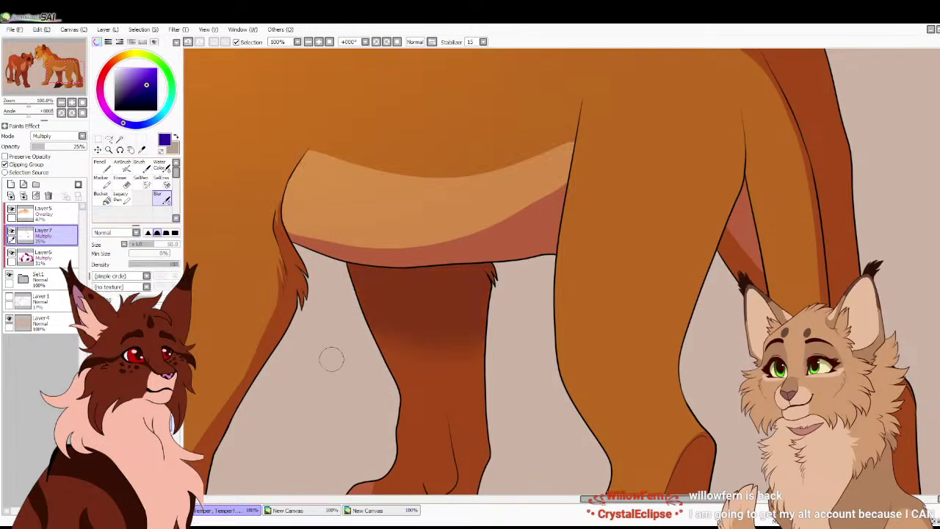
left_click(171, 420)
mouse_move(417, 331)
left_mouse_down()
mouse_move(464, 332)
mouse_move(441, 327)
mouse_move(429, 346)
mouse_move(467, 343)
left_mouse_up()
Brush a small indigo shadow onto the golden lion's belly where it meets the near hind leg
left_click(101, 163)
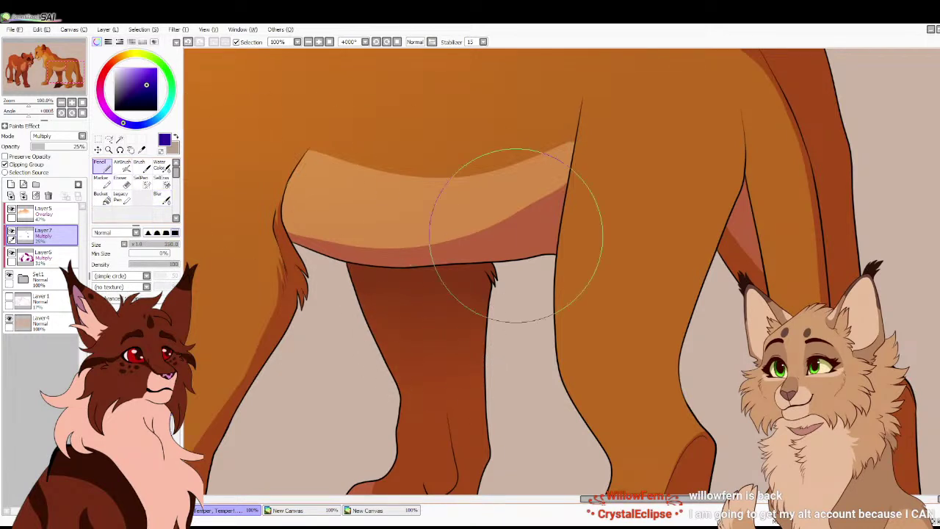
left_click(139, 163)
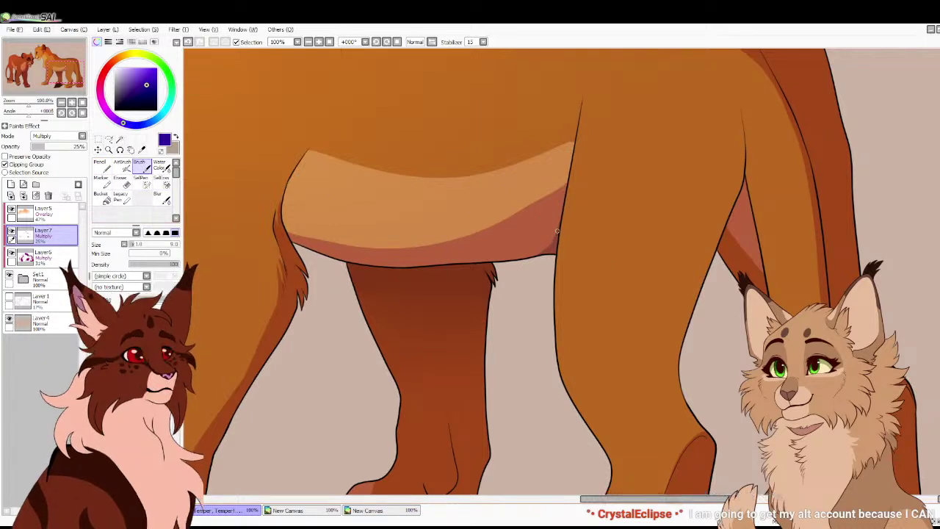
scroll(438, 172, "down", 3)
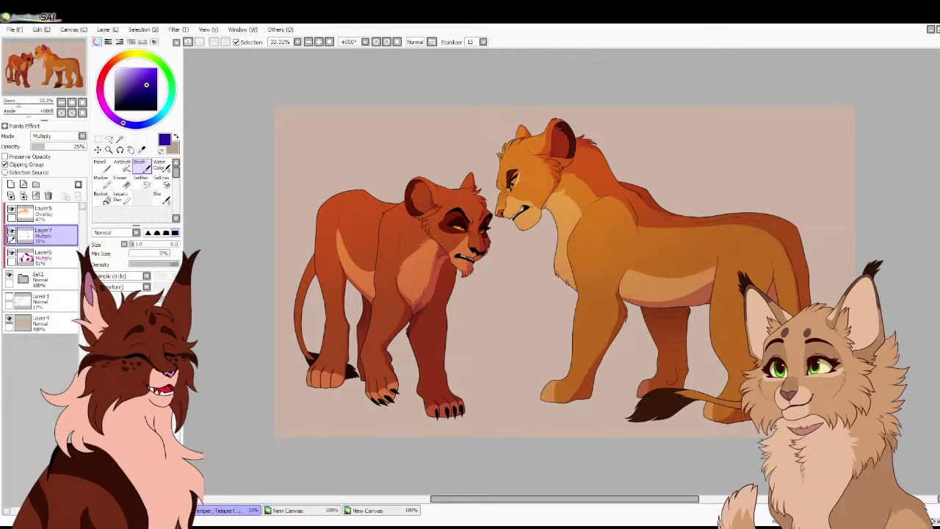
On the Layer6 Multiply shading, erase a thin rim along the red lion's chin tuft with the Eraser at size 9
left_click(51, 256)
key("e")
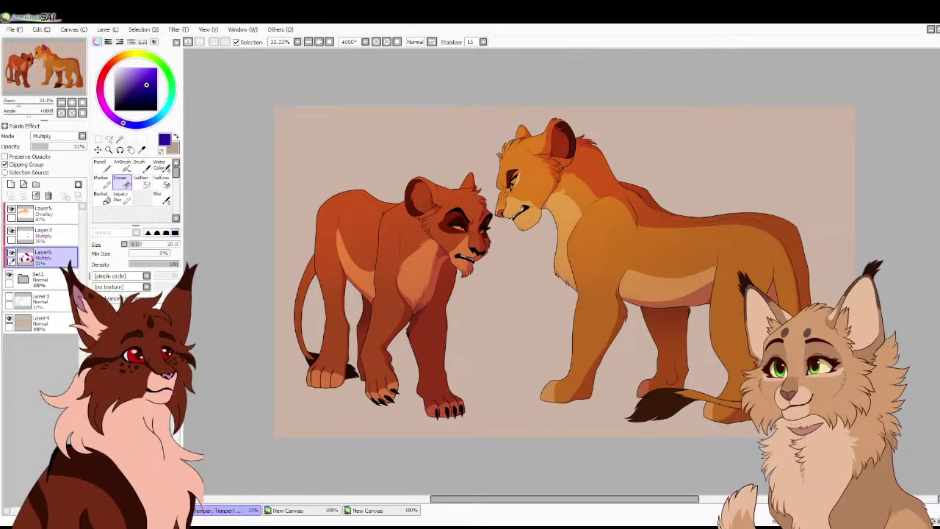
scroll(561, 272, "up", 5)
left_click_drag(426, 272, 758, 272)
key("bracketleft")
key("bracketleft")
key("bracketleft")
key("bracketleft")
key("bracketleft")
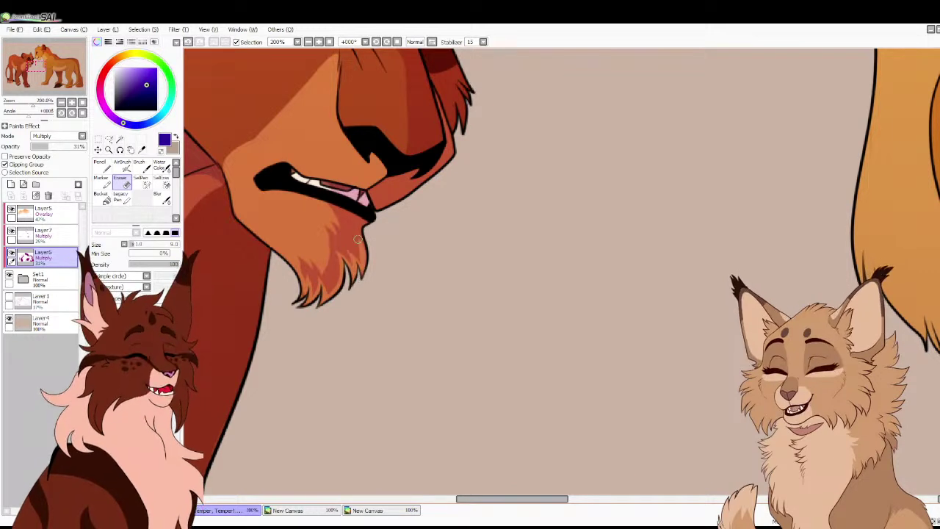
Erase thin rims of the shading along the edge of the red lion's far muzzle and cheek fur
scroll(331, 210, "up", 3)
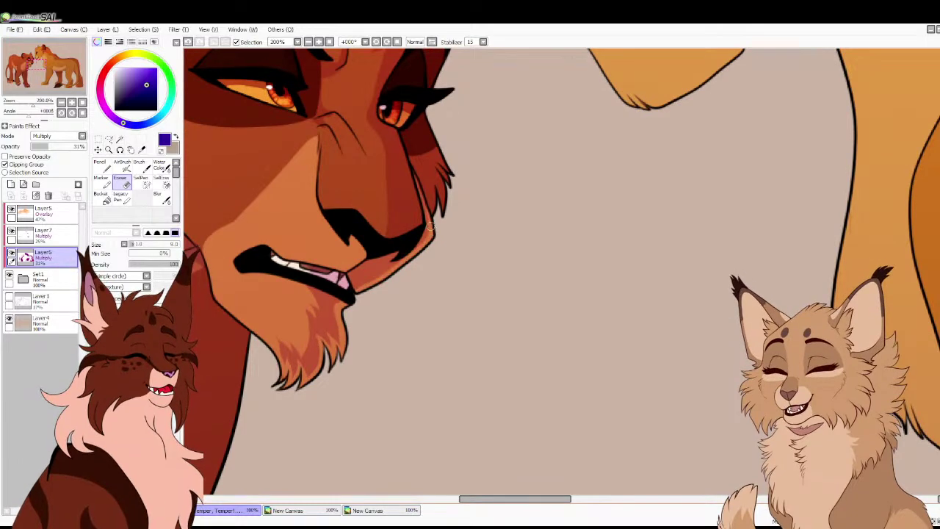
scroll(331, 221, "up", 6)
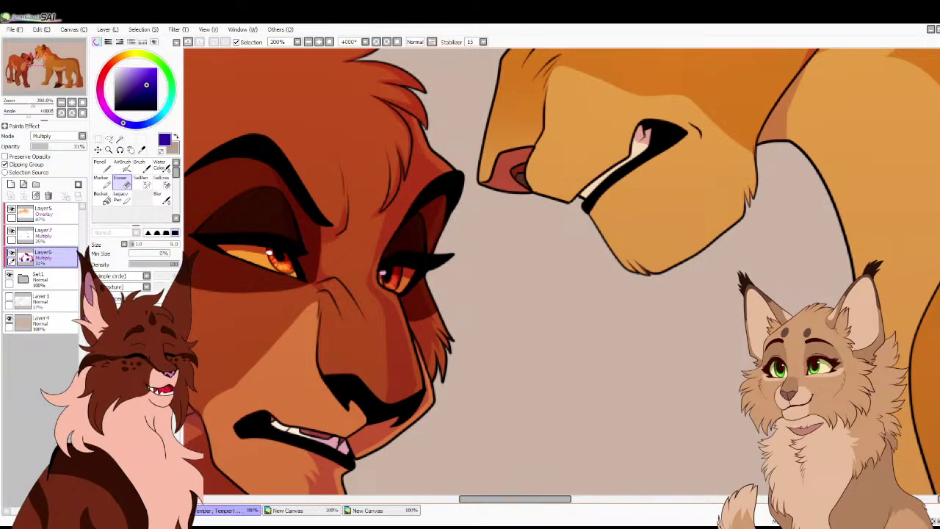
key("Home")
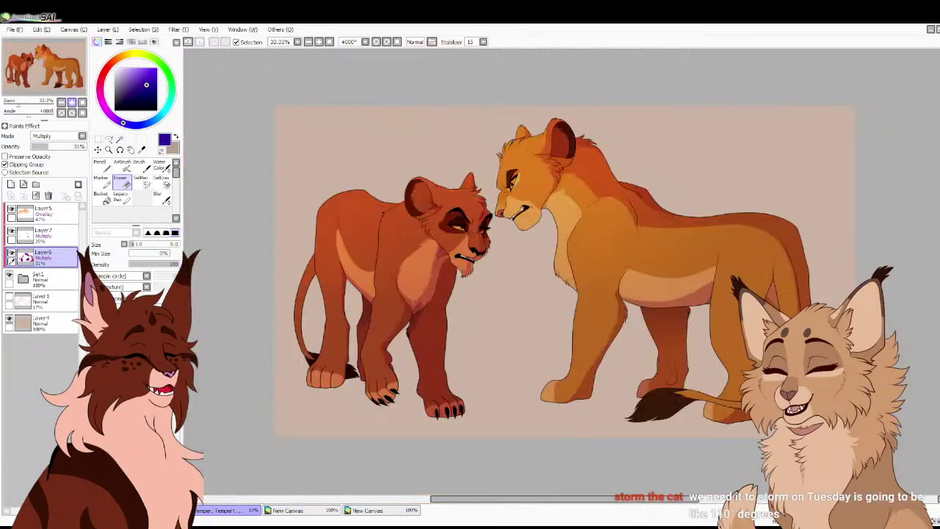
Erase thin rims of the shading along the red lion's near front leg and the lower edge of its chest fur
scroll(484, 352, "up", 3)
scroll(220, 257, "up", 2)
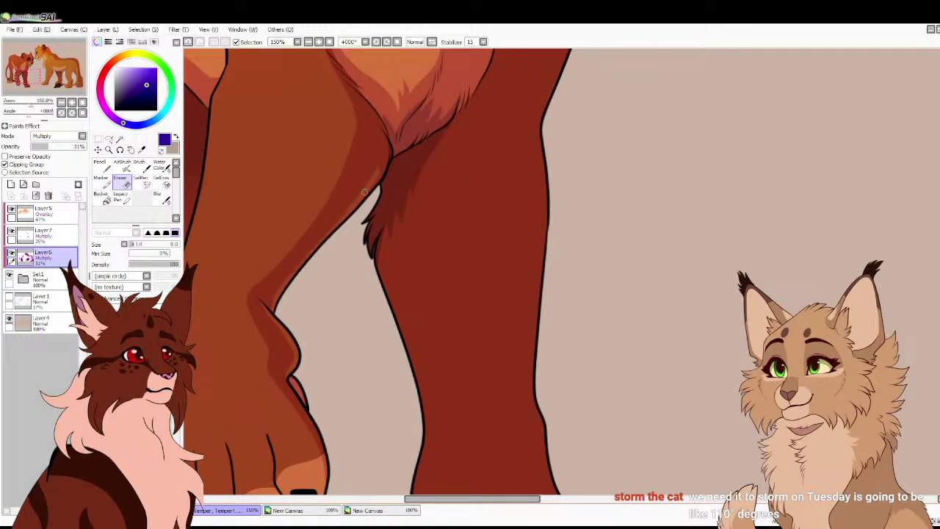
mouse_move(378, 168)
left_mouse_down()
mouse_move(377, 126)
mouse_move(258, 243)
left_mouse_up()
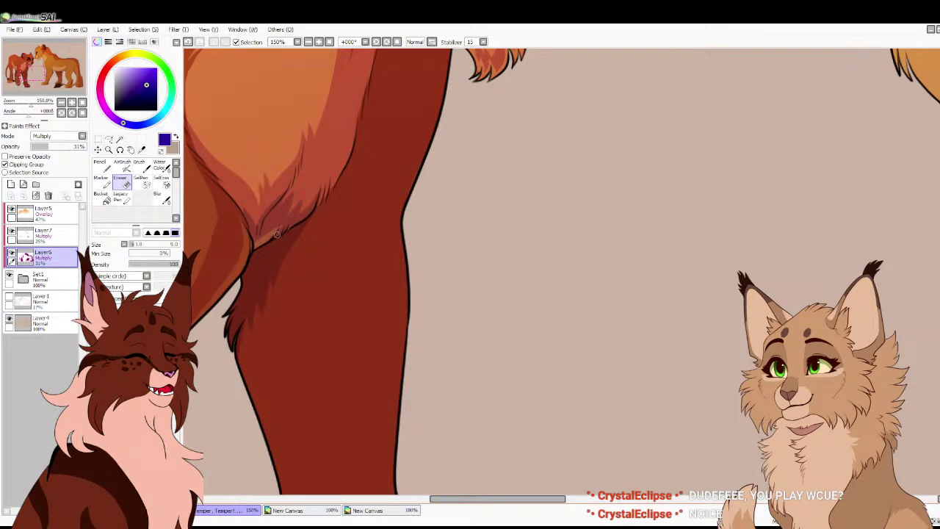
left_click_drag(287, 224, 331, 178)
mouse_move(327, 188)
left_mouse_down()
mouse_move(353, 126)
mouse_move(308, 259)
left_mouse_up()
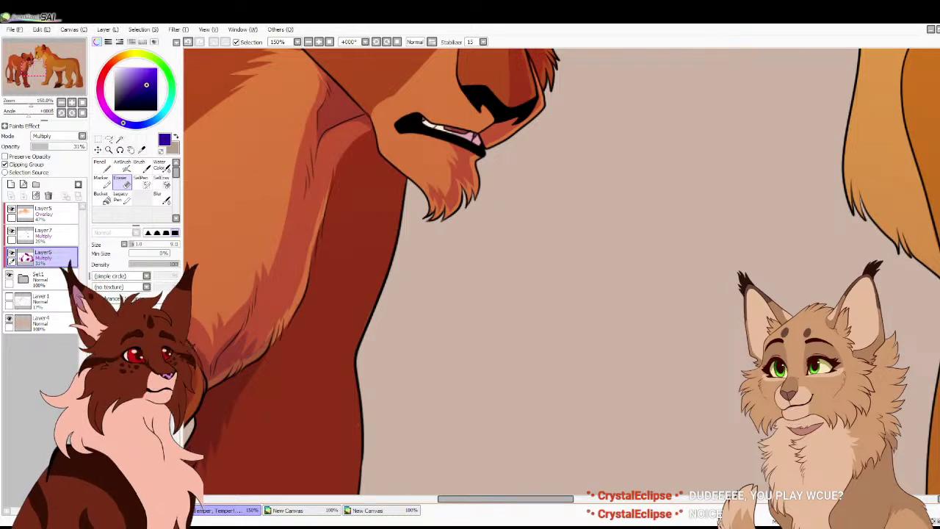
left_click_drag(276, 181, 246, 93)
Erase a thin rim of the shading along the front edge of the red lion's far front leg, from paw to chin
left_click_drag(243, 470, 286, 139)
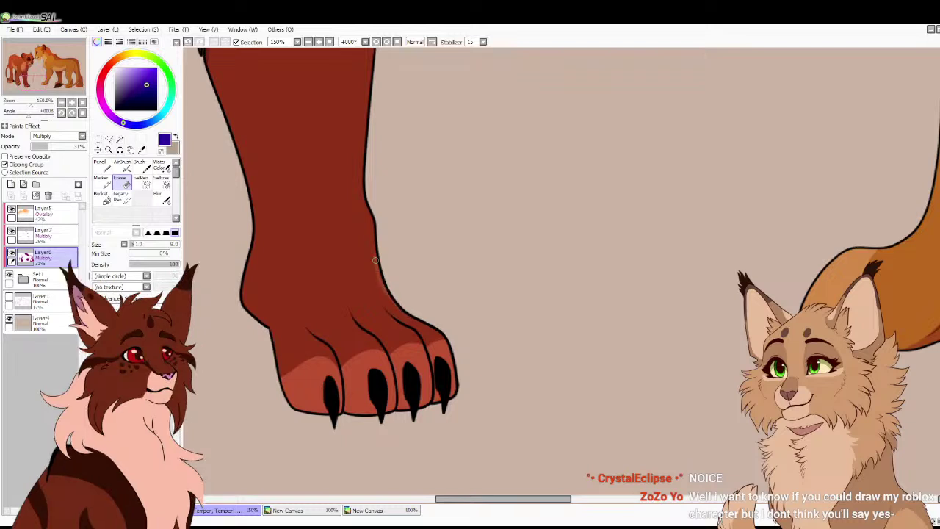
left_click_drag(365, 210, 363, 170)
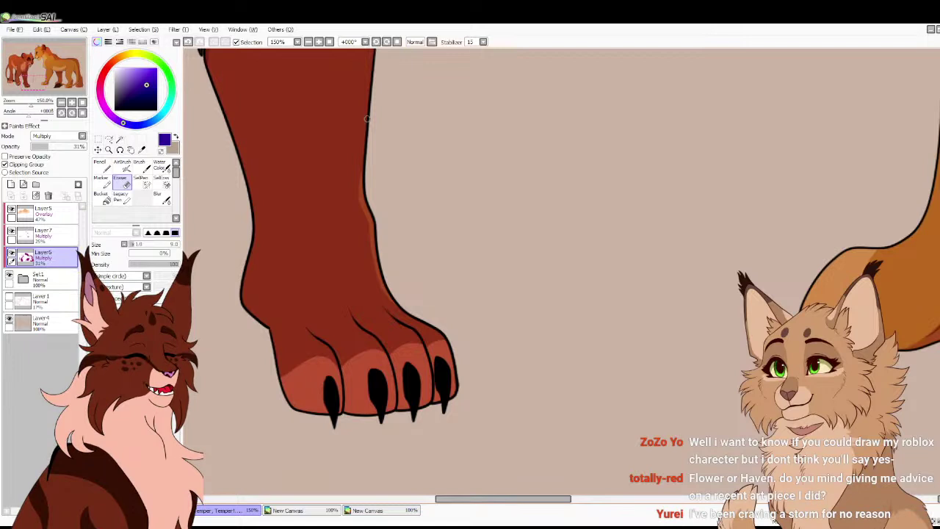
mouse_move(367, 120)
left_mouse_down()
mouse_move(399, 147)
mouse_move(383, 213)
left_mouse_up()
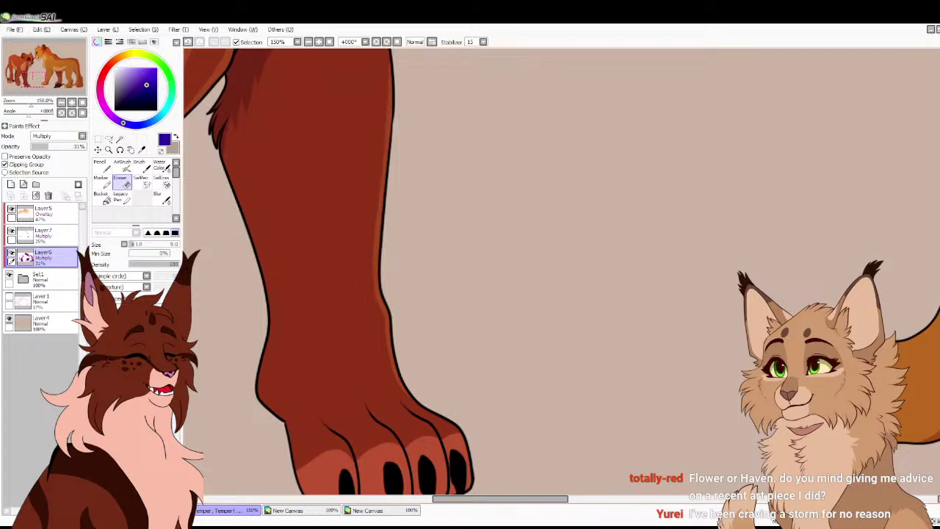
left_click_drag(386, 95, 402, 268)
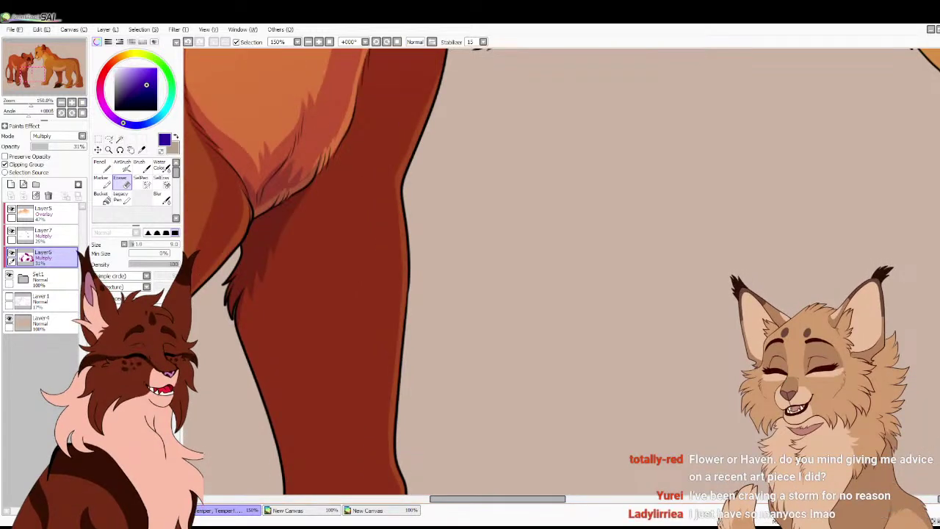
scroll(397, 221, "up", 2)
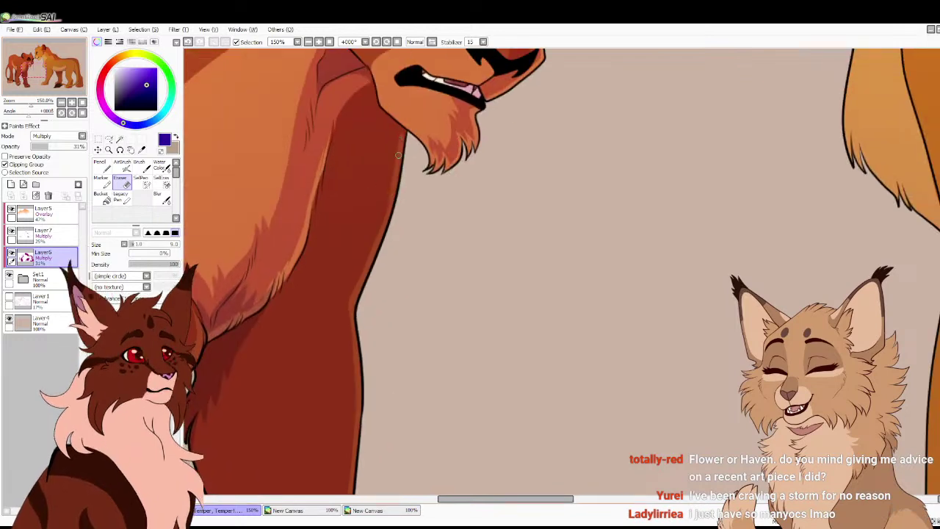
Erase a thin rim of the shading down the rear edge of the red lion's far front leg and paw
scroll(344, 206, "down", 5)
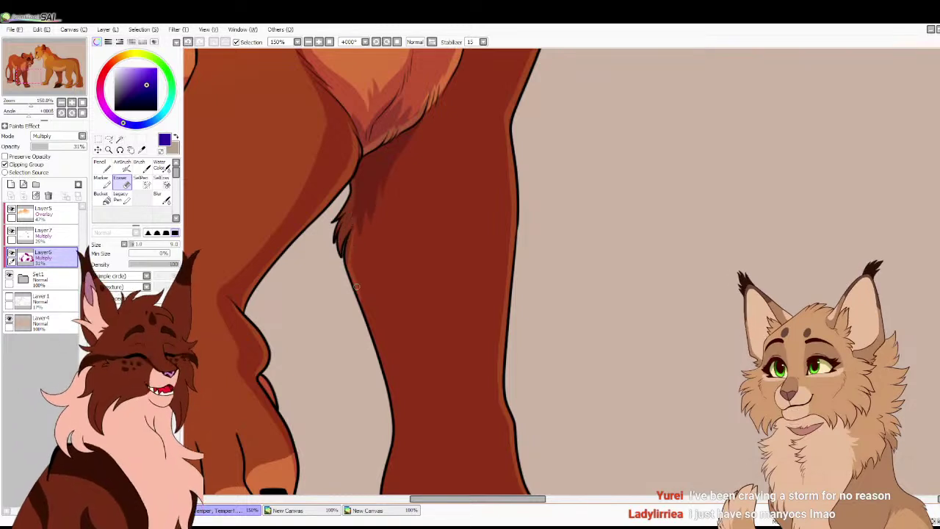
scroll(277, 192, "down", 3)
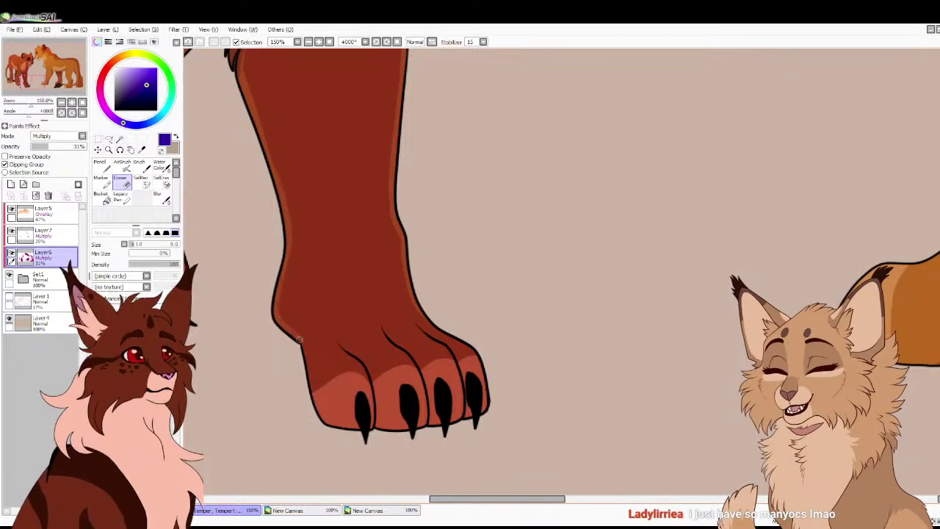
left_click_drag(306, 356, 318, 414)
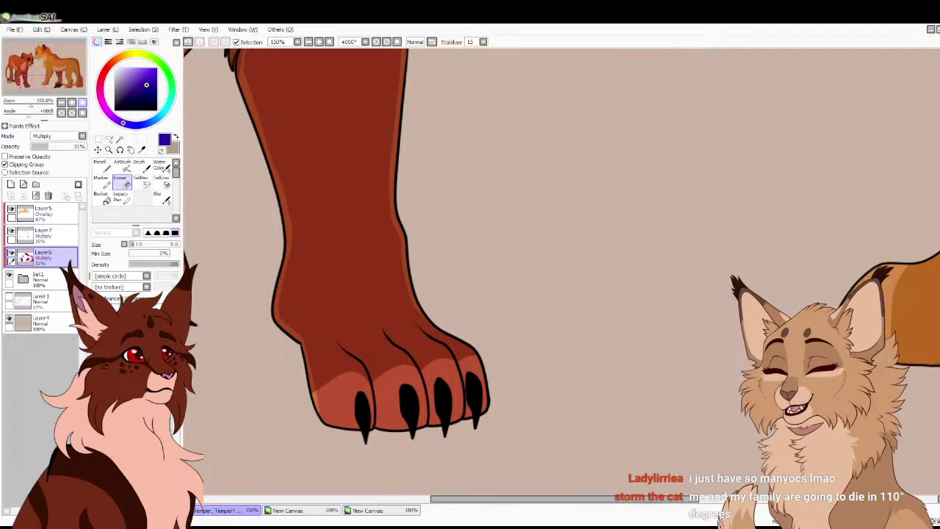
key("Home")
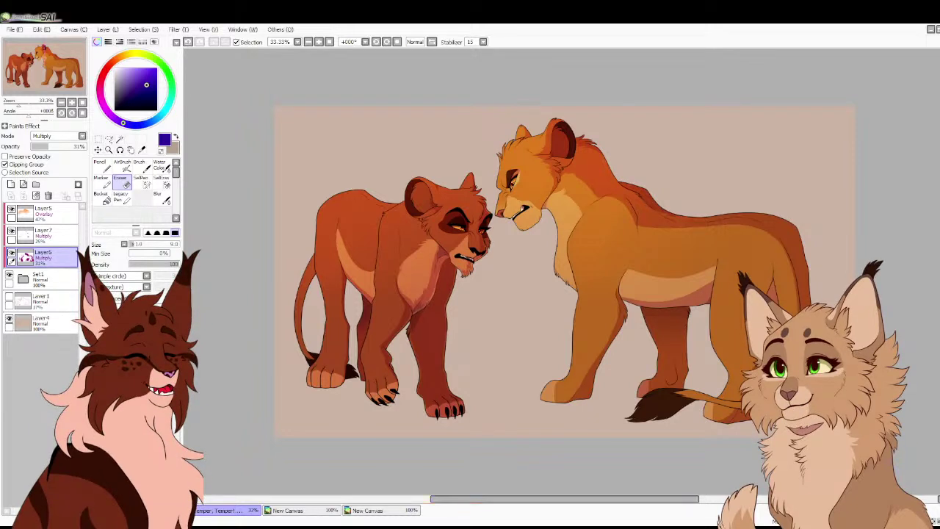
Erase thin rims of the shading along the red lion's near hind leg and the underside of its belly
scroll(551, 283, "up", 3)
left_click_drag(470, 308, 654, 183)
left_click_drag(411, 293, 647, 243)
scroll(235, 192, "up", 1)
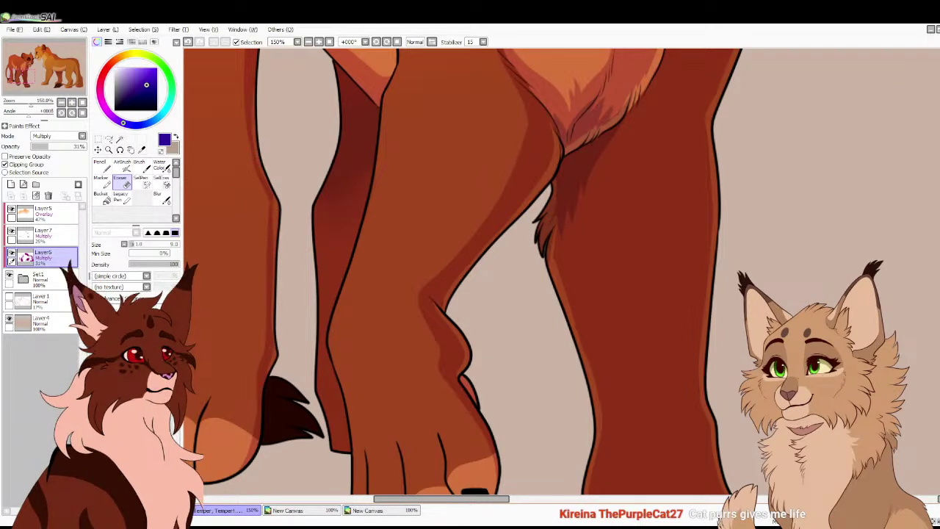
scroll(219, 199, "up", 3)
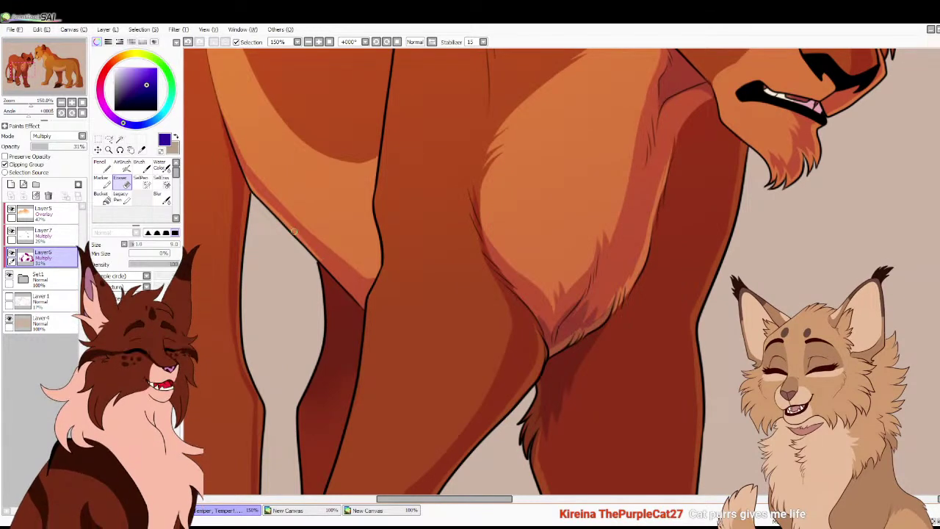
Erase a thin rim of the shading along the edge of the red lion's far hind leg
scroll(279, 88, "down", 3)
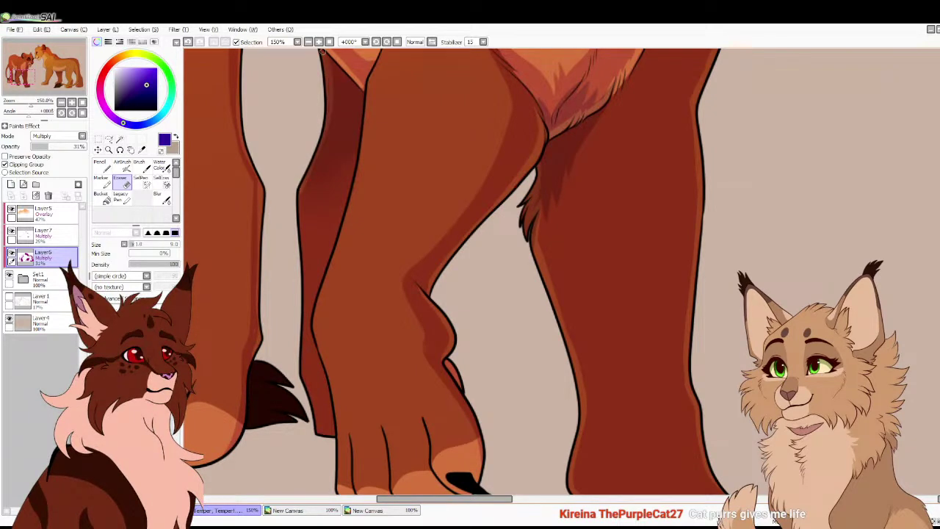
left_click_drag(306, 176, 301, 218)
left_click_drag(303, 374, 315, 426)
left_click(82, 102)
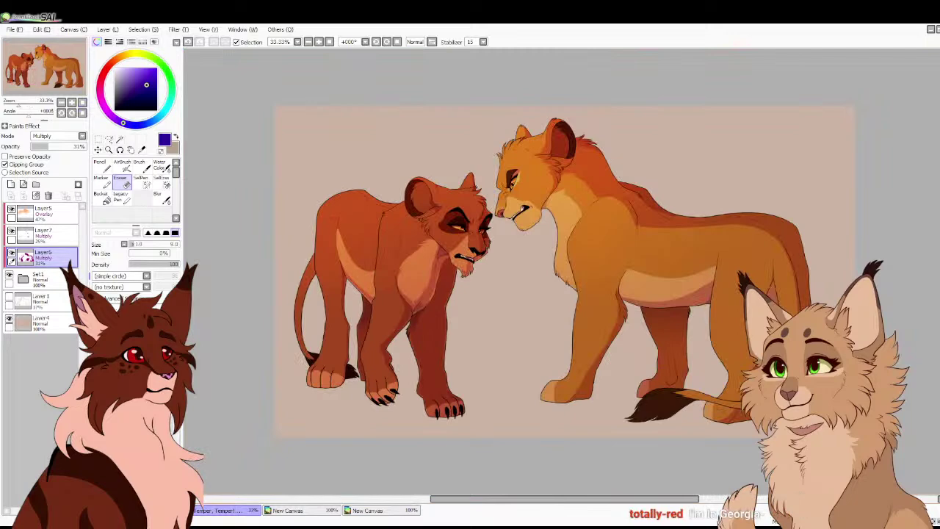
Erase thin rims of the shading along the golden lion's near front leg, its elbow tuft and the underside of the belly
key("Page_Up")
key("Page_Up")
key("Page_Up")
key("Page_Up")
left_click_drag(45, 64, 57, 77)
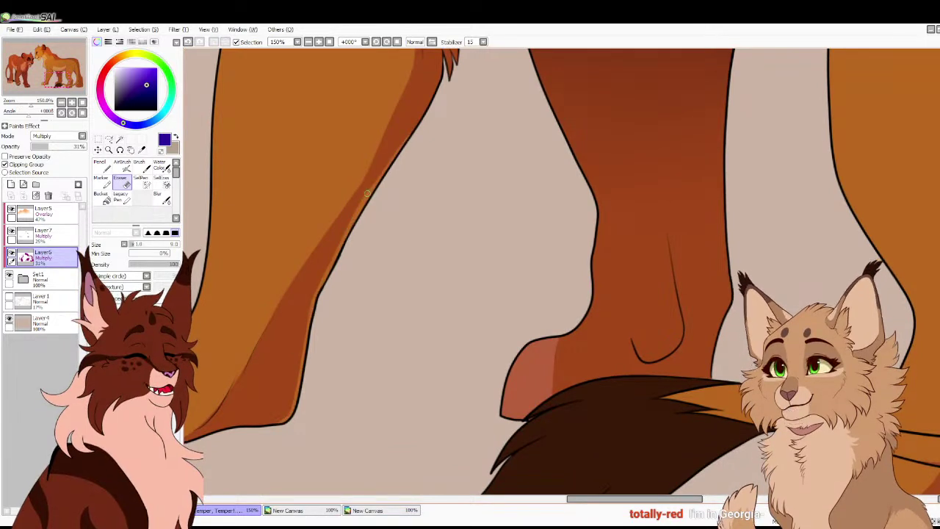
left_click_drag(429, 101, 456, 171)
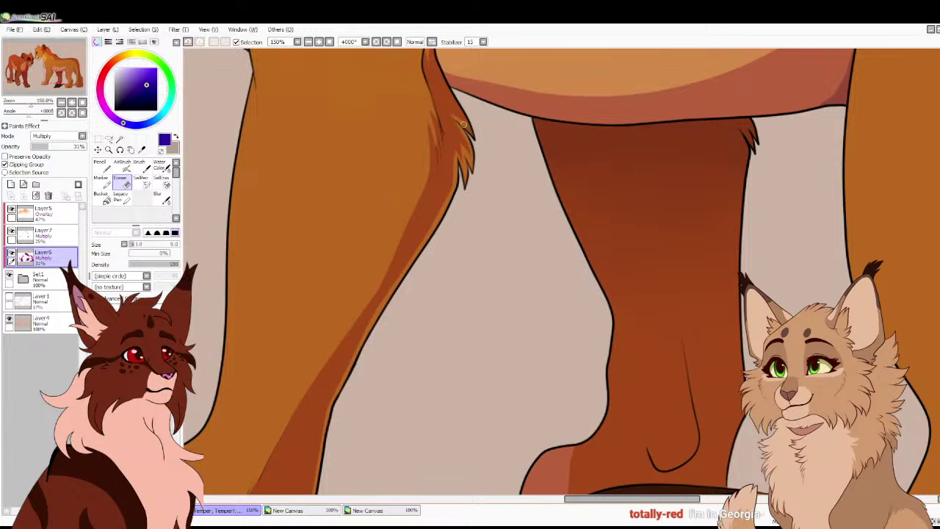
mouse_move(465, 117)
left_mouse_down()
mouse_move(244, 178)
mouse_move(394, 213)
mouse_move(560, 206)
mouse_move(530, 203)
mouse_move(641, 195)
left_mouse_up()
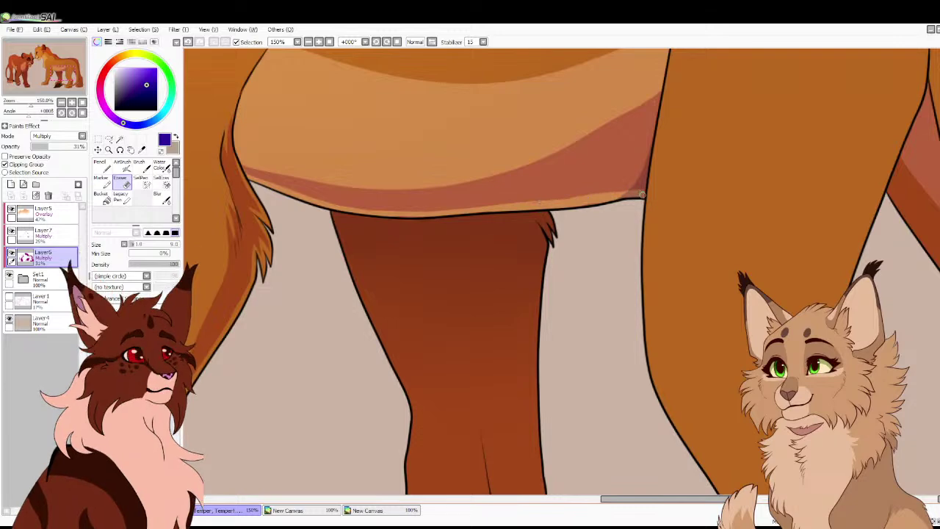
key("ctrl+0")
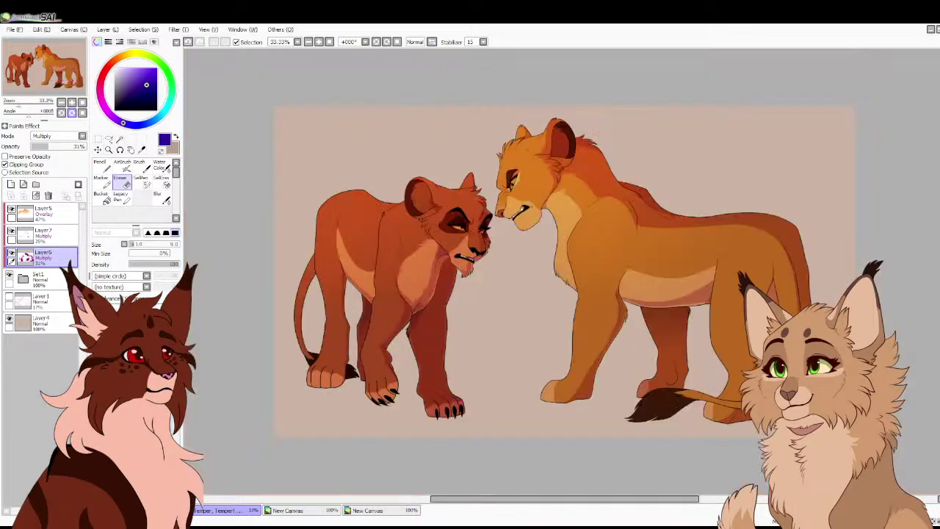
Erase a thin rim of the shading along the back of the golden lion's neck and its whole back line
scroll(564, 271, "down", 3)
scroll(563, 272, "up", 3)
left_click_drag(564, 272, 504, 281)
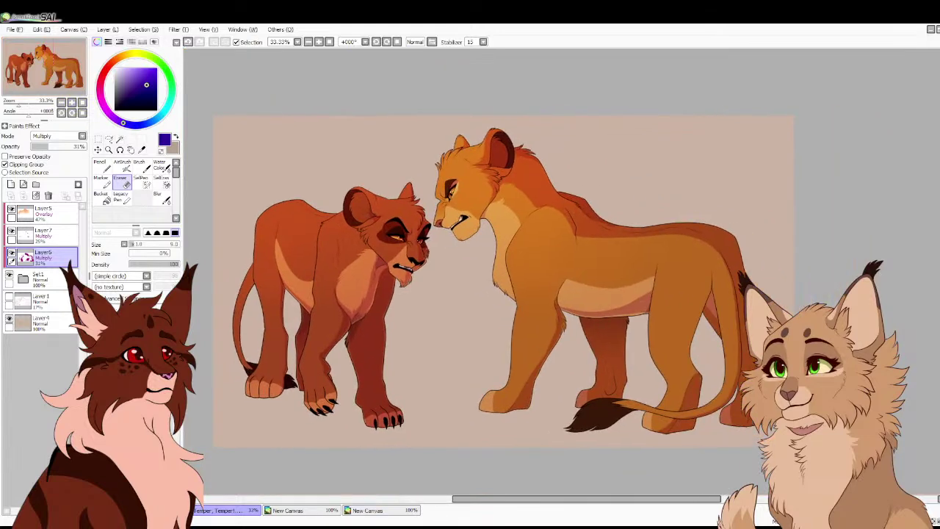
key("plus")
key("plus")
key("plus")
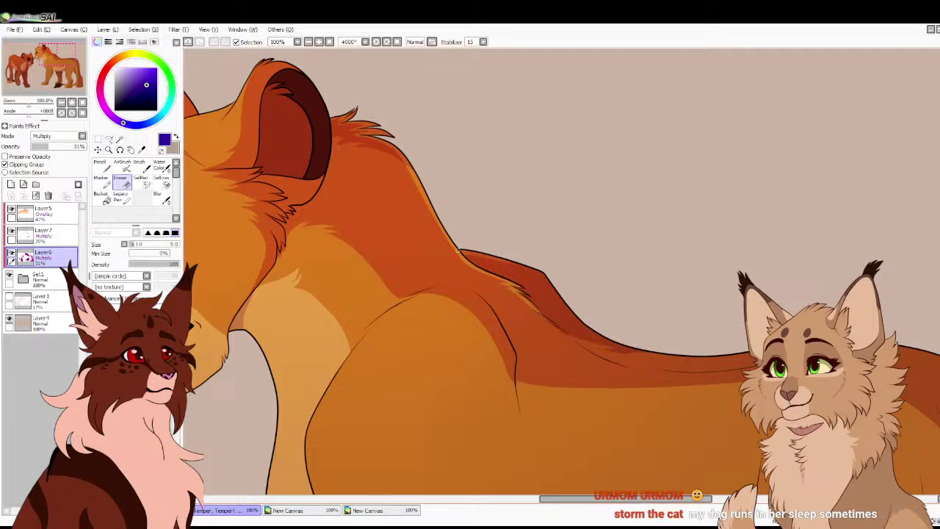
left_click_drag(583, 281, 336, 228)
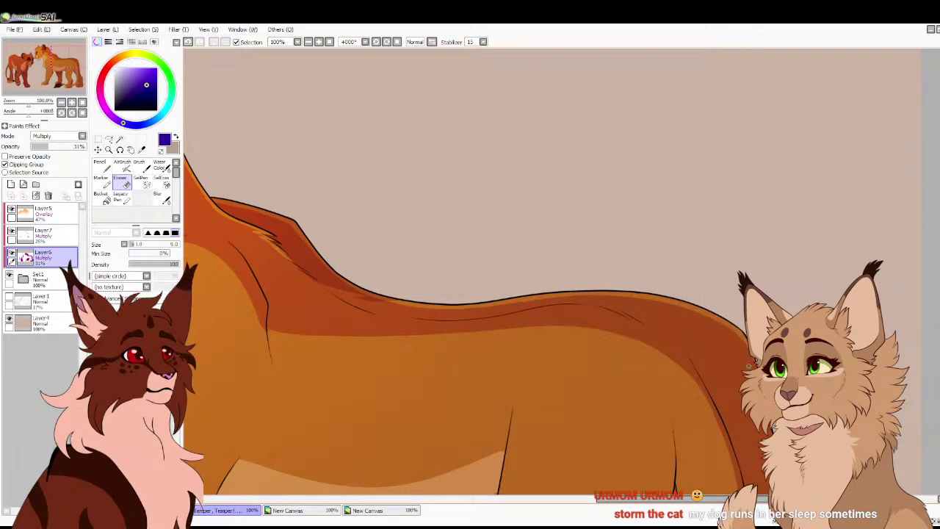
left_click_drag(330, 220, 651, 335)
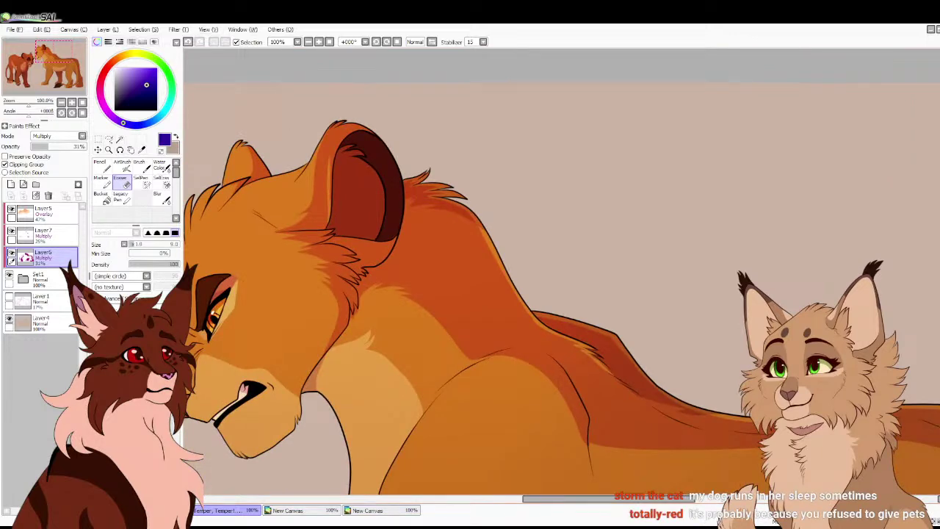
Erase thin rims of the shading around the golden lion's ears and along the fur tuft on its forehead
key("Page_Up")
left_click_drag(294, 191, 356, 315)
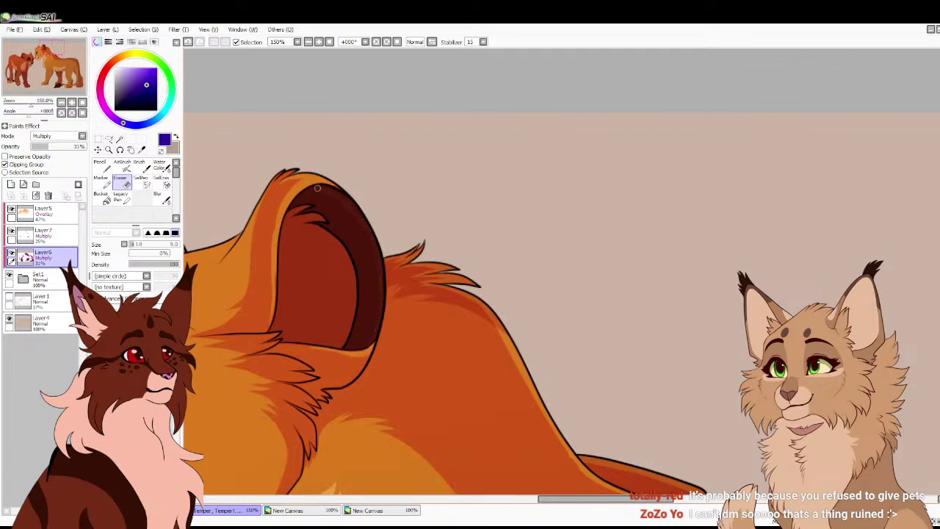
key("Home")
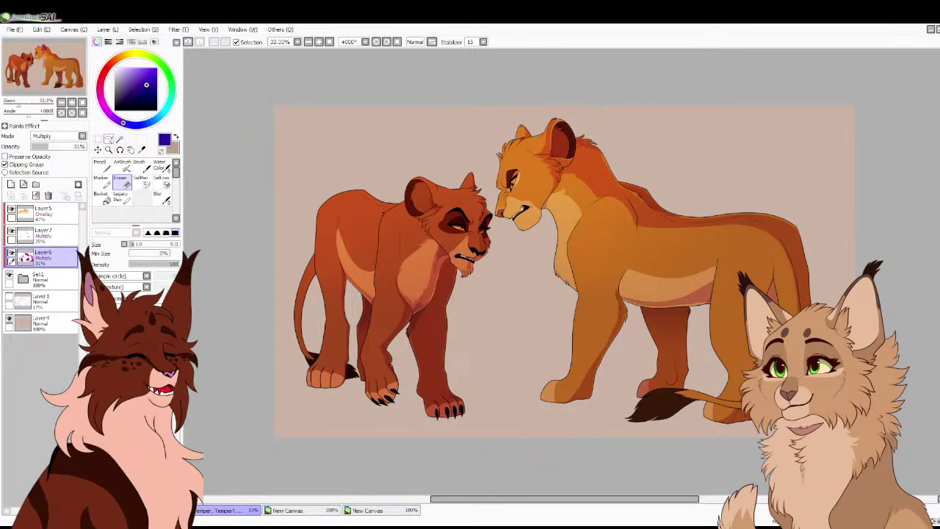
left_click(71, 102)
left_click(71, 102)
left_click(51, 54)
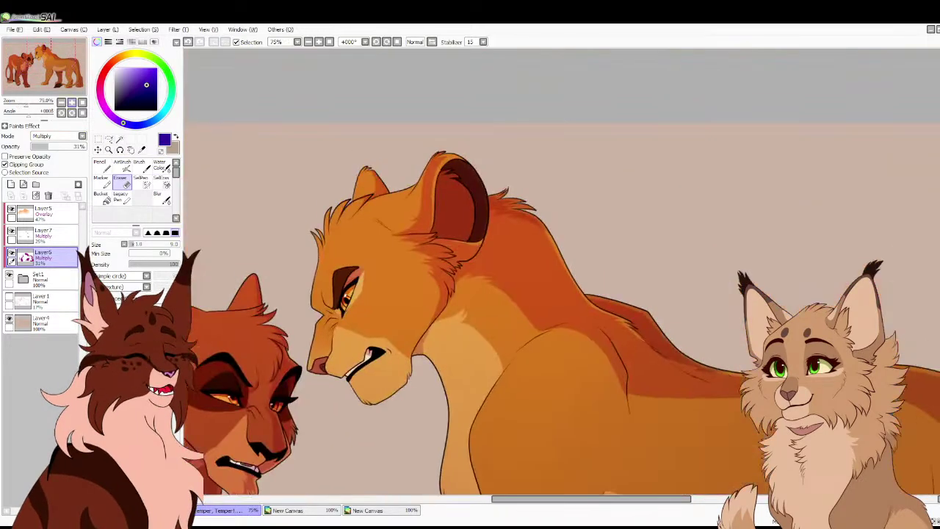
scroll(386, 154, "up", 2)
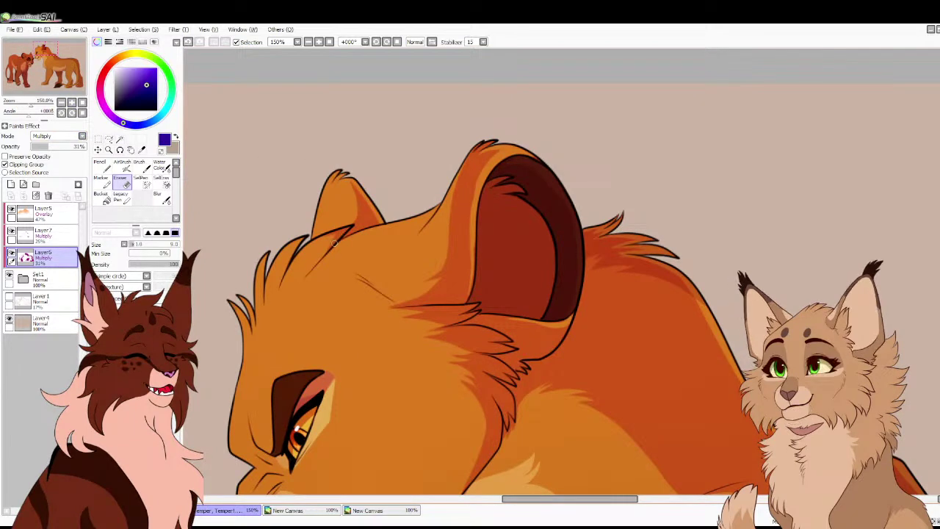
scroll(343, 229, "down", 4)
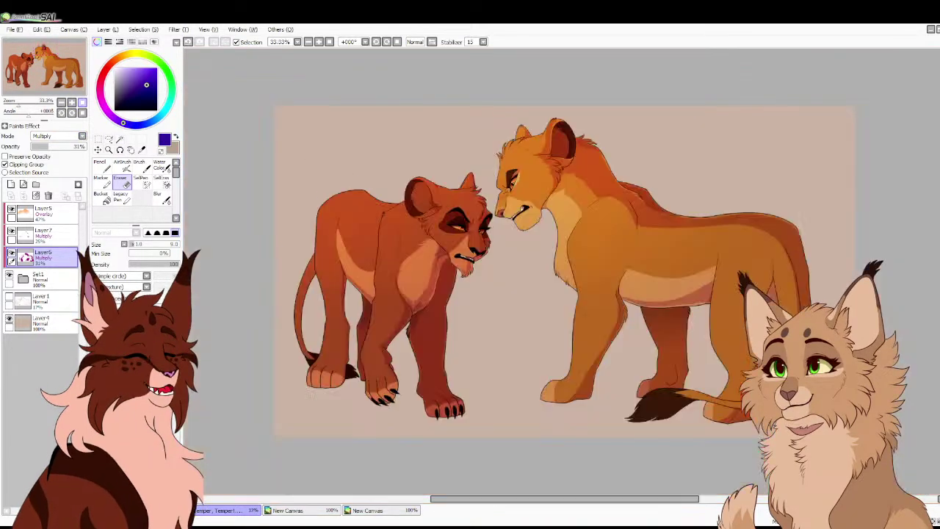
Erase thin rims of the shading down the rear edge of the golden lion's far hind leg and along its far front leg
scroll(573, 301, "up", 3)
left_click_drag(896, 308, 191, 278)
scroll(347, 172, "up", 1)
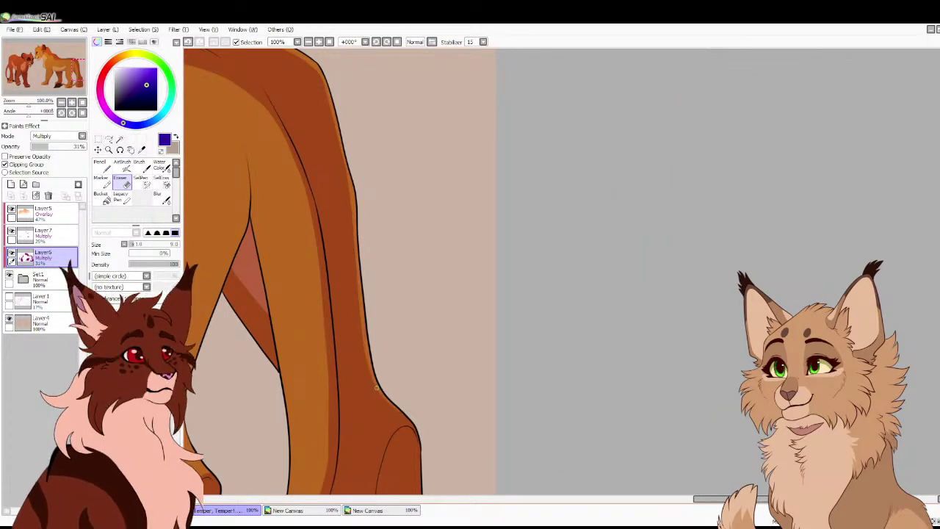
left_click_drag(396, 406, 338, 217)
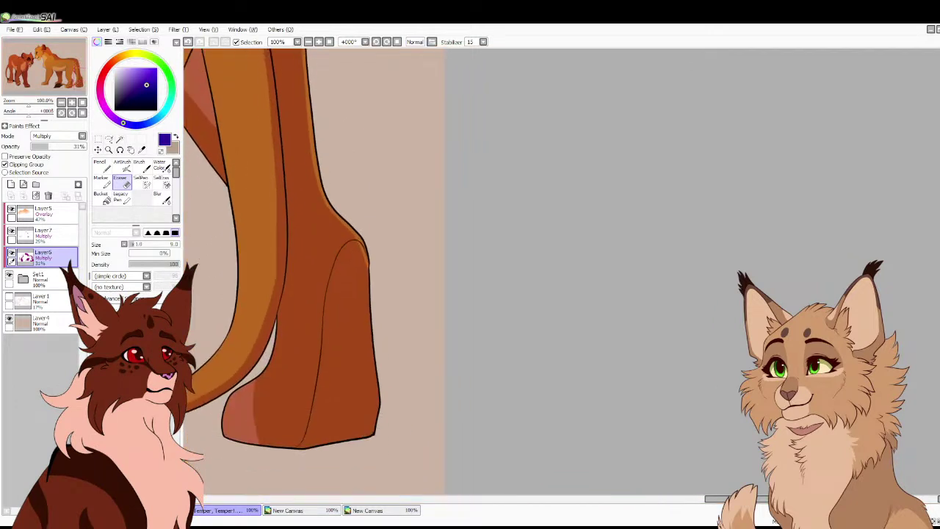
mouse_move(361, 254)
left_mouse_down()
mouse_move(370, 353)
mouse_move(484, 424)
left_mouse_up()
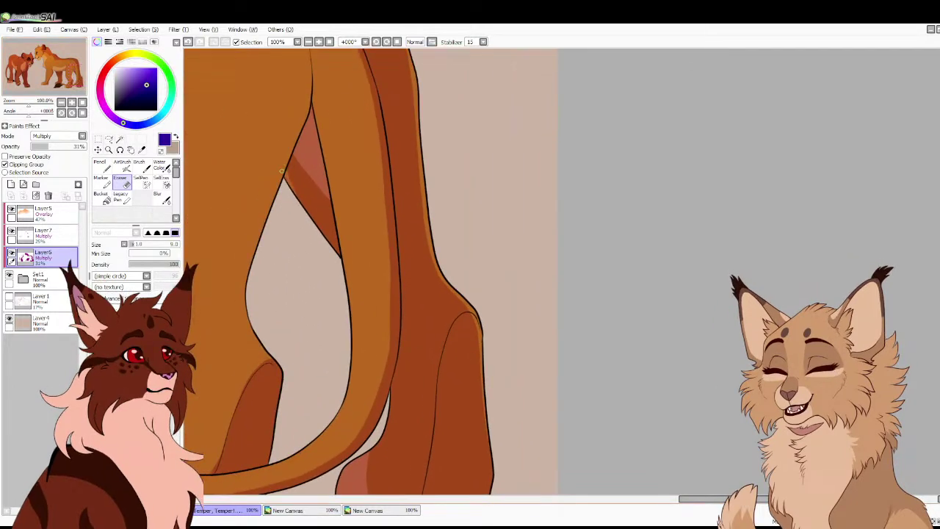
left_click_drag(284, 173, 687, 148)
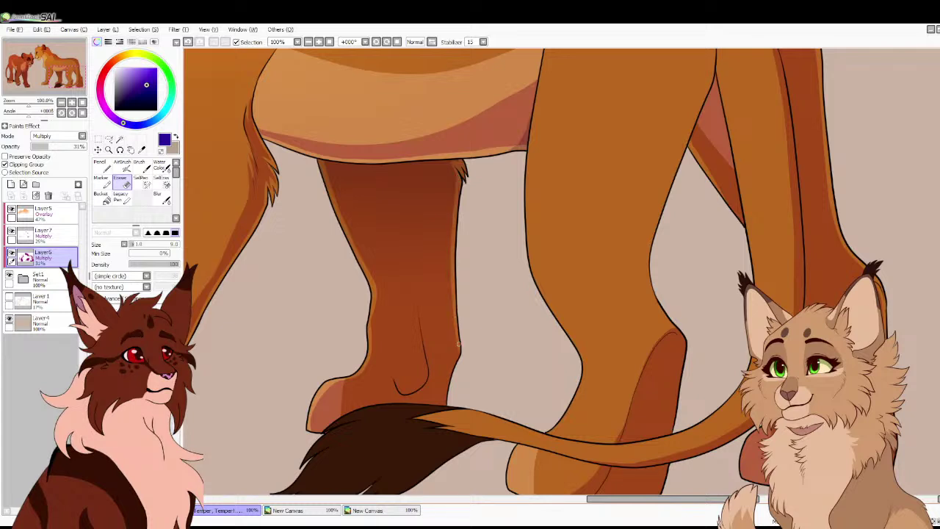
scroll(449, 375, "down", 3)
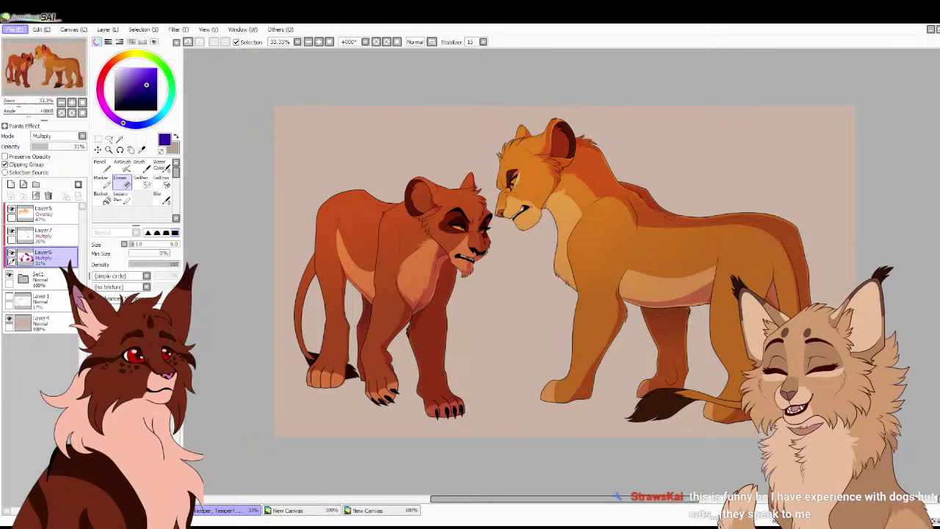
Erase thin slivers of the shading along the golden lion's cheek fur tufts below the ear
scroll(325, 232, "up", 5)
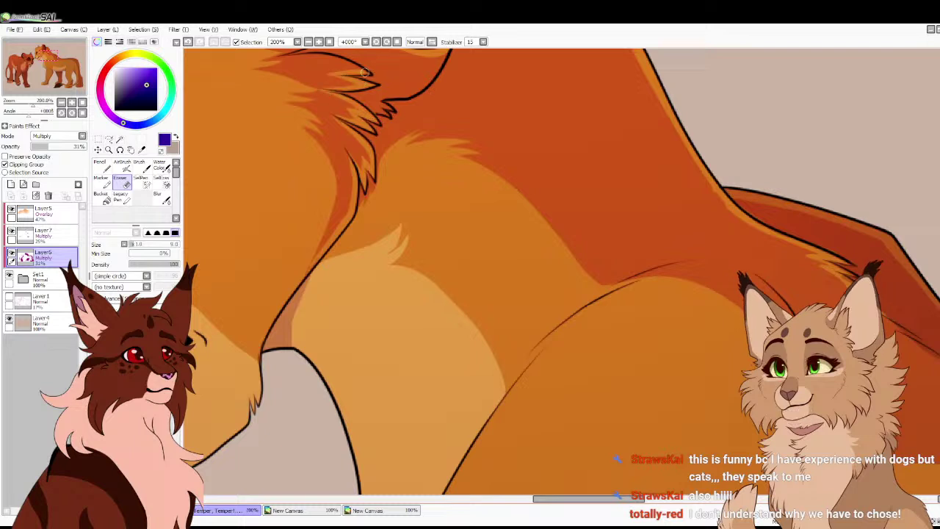
left_click_drag(287, 52, 370, 175)
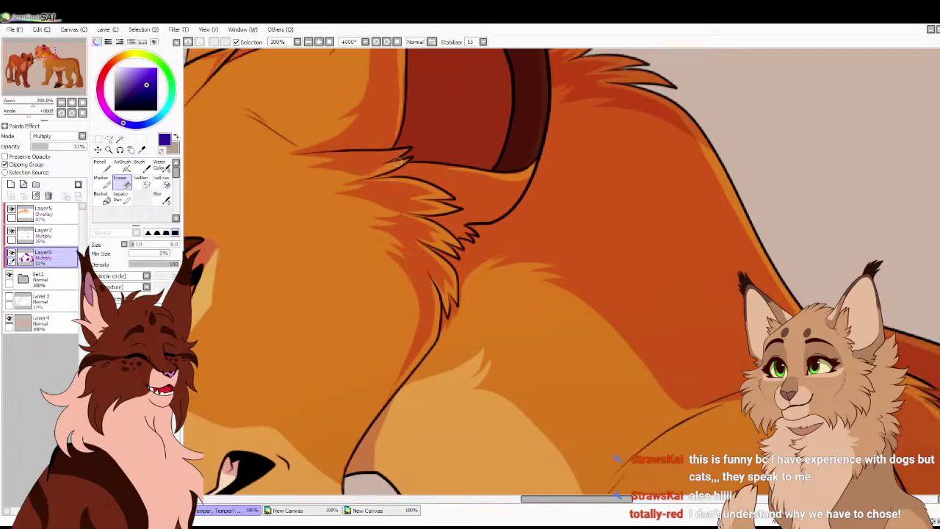
left_click_drag(405, 149, 353, 153)
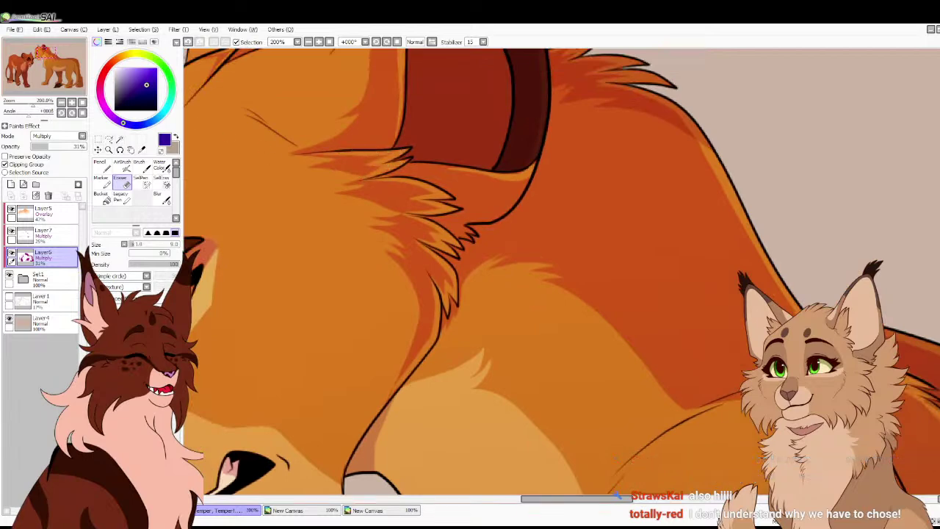
left_click(82, 102)
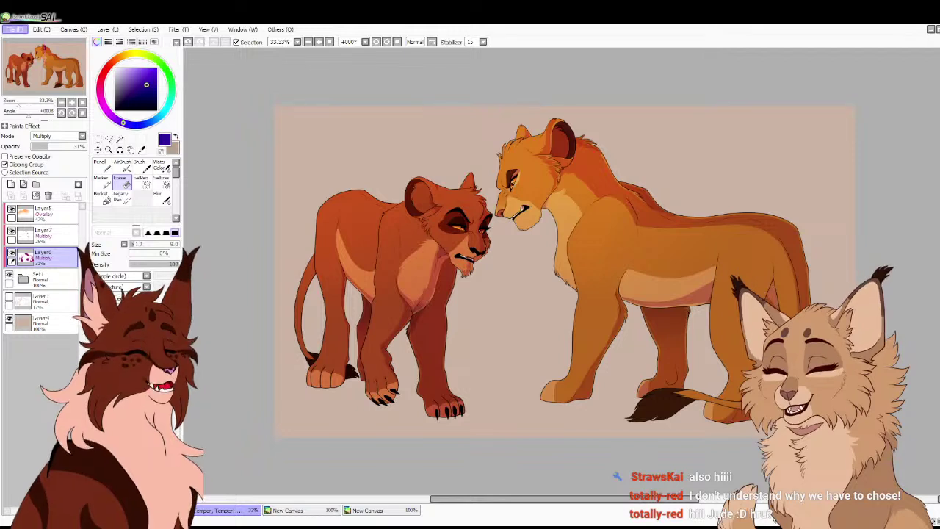
Close the three open canvases and switch to Clip Studio Paint with Temper, Temper!.psd open
key("alt")
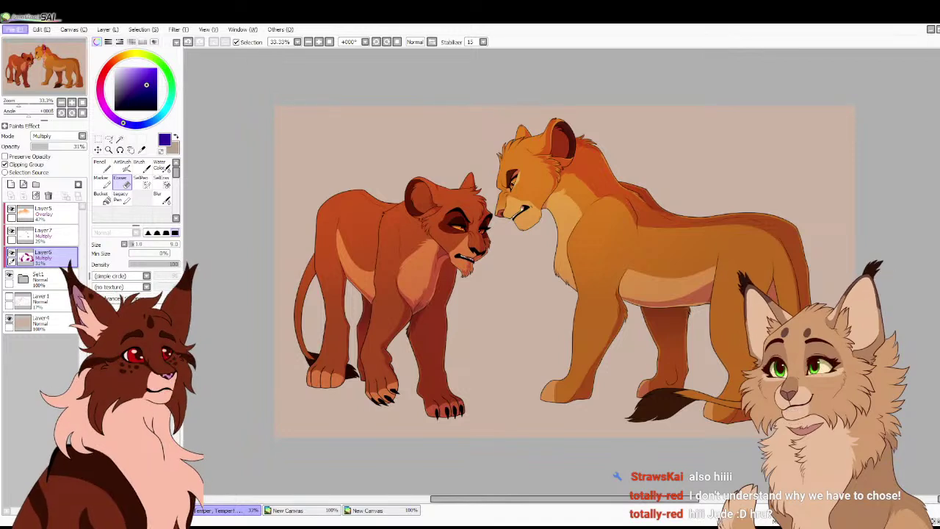
key("ctrl+w")
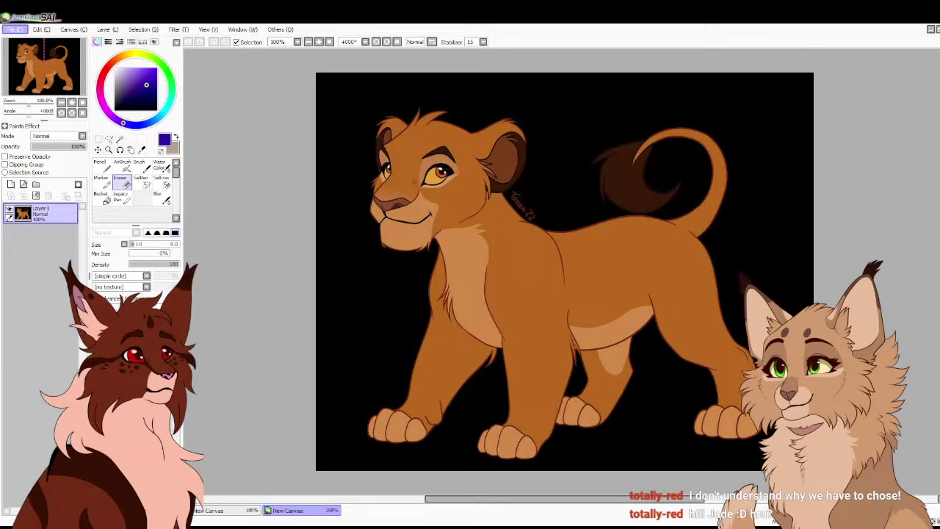
key("ctrl+w")
key("ctrl+w")
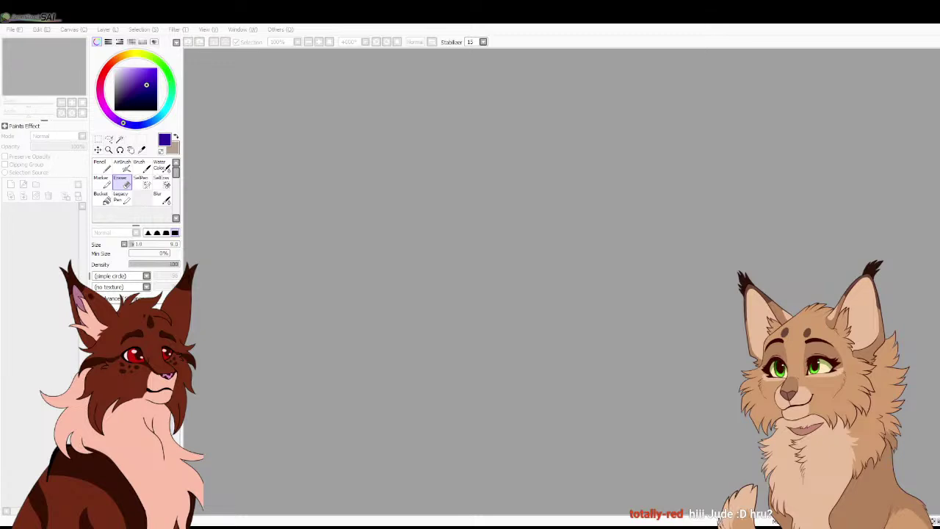
left_click(88, 50)
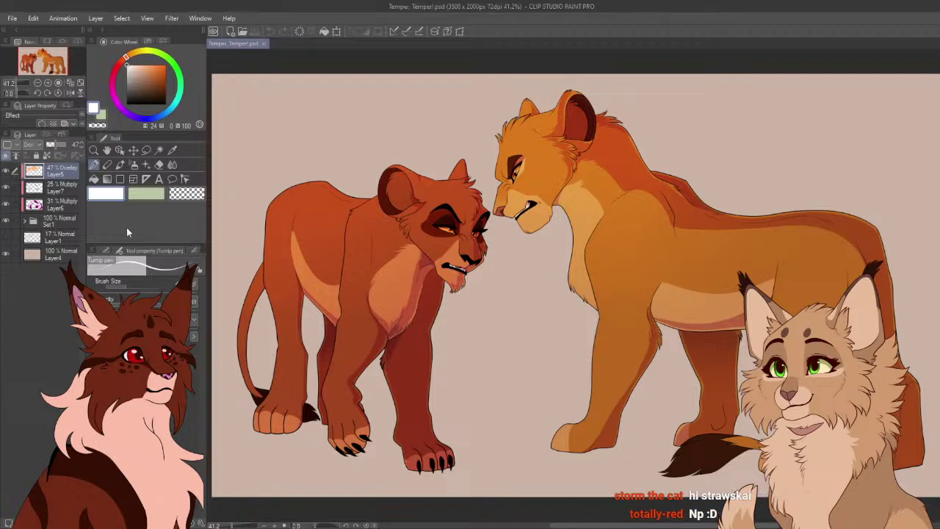
Add a new layer directly above the background and set up the Rough wash brush with a muted red, hue 6, saturation 51, value 48
left_click(36, 259)
key("ctrl+shift+n")
left_click(121, 165)
left_click(147, 86)
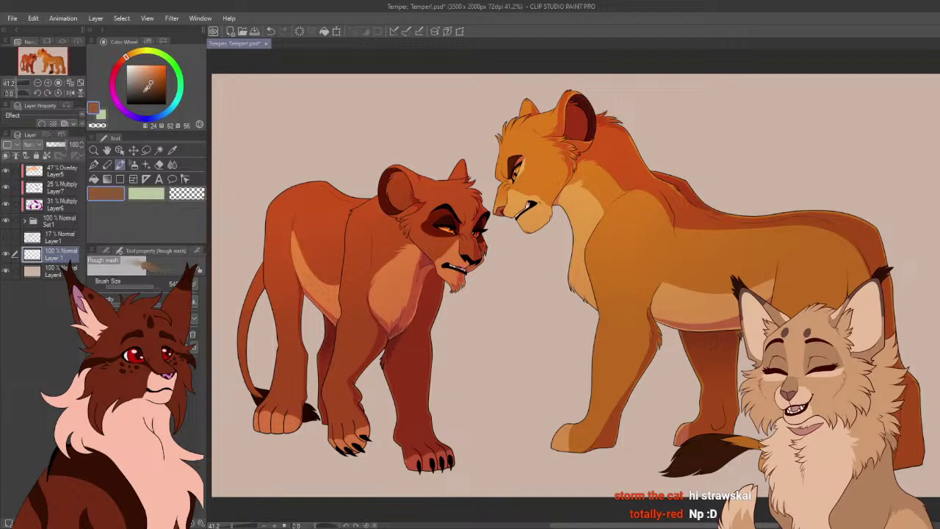
left_click(119, 65)
left_click(147, 86)
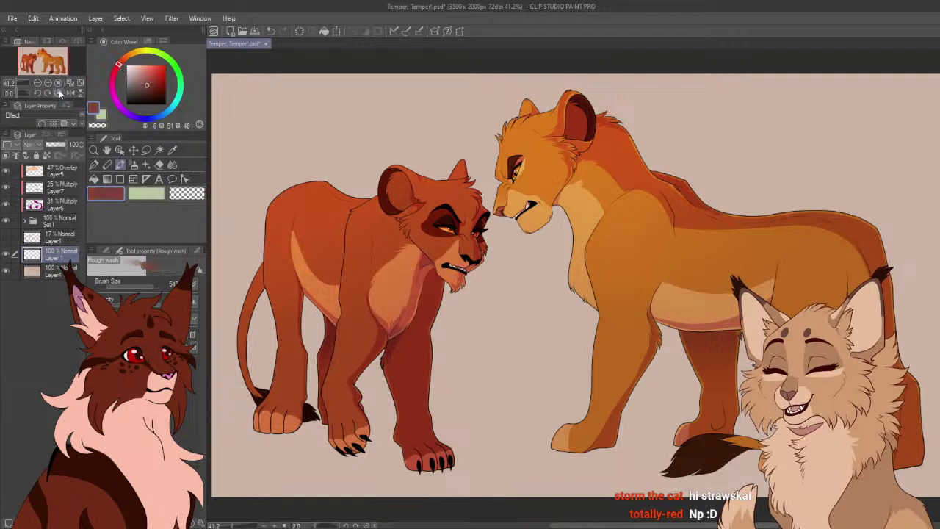
left_click(37, 83)
left_click_drag(43, 61, 44, 64)
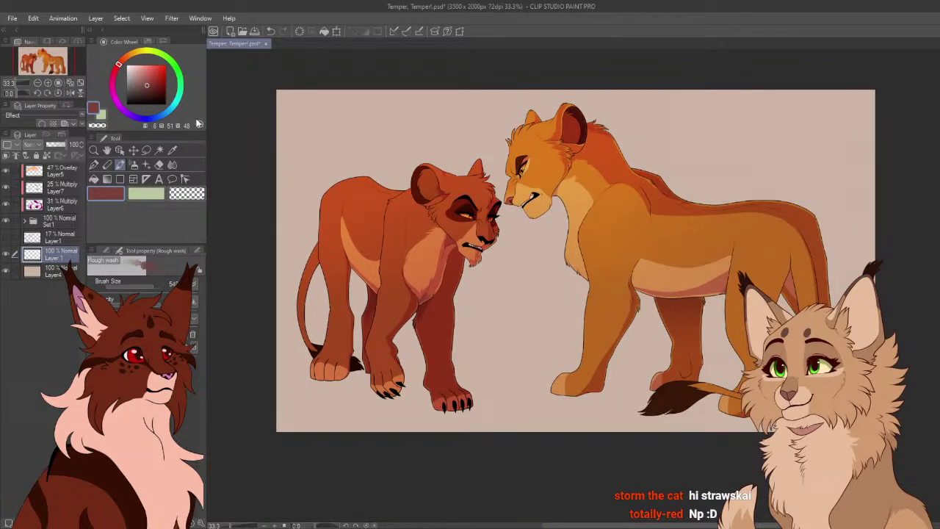
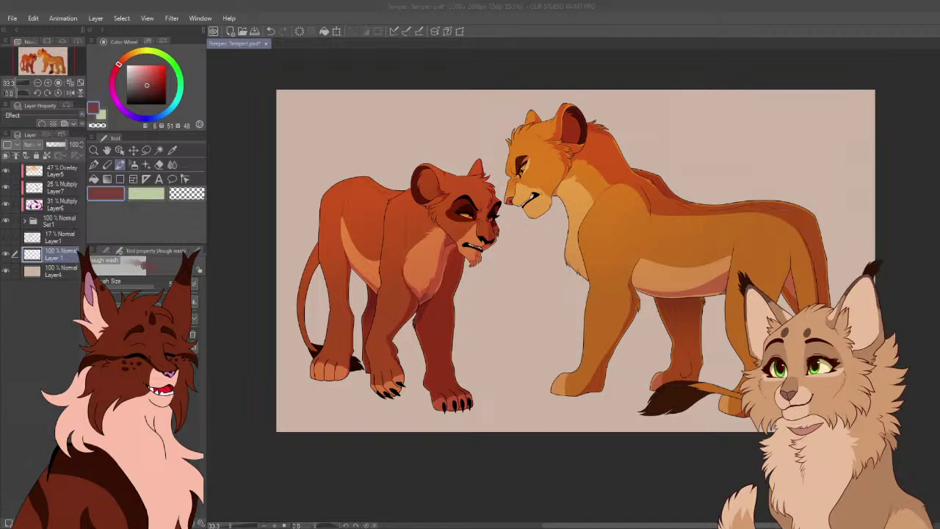
Cover the whole background with mottled Rough wash strokes in dark red, hue 6, saturation 75, value 47
key("alt+Tab")
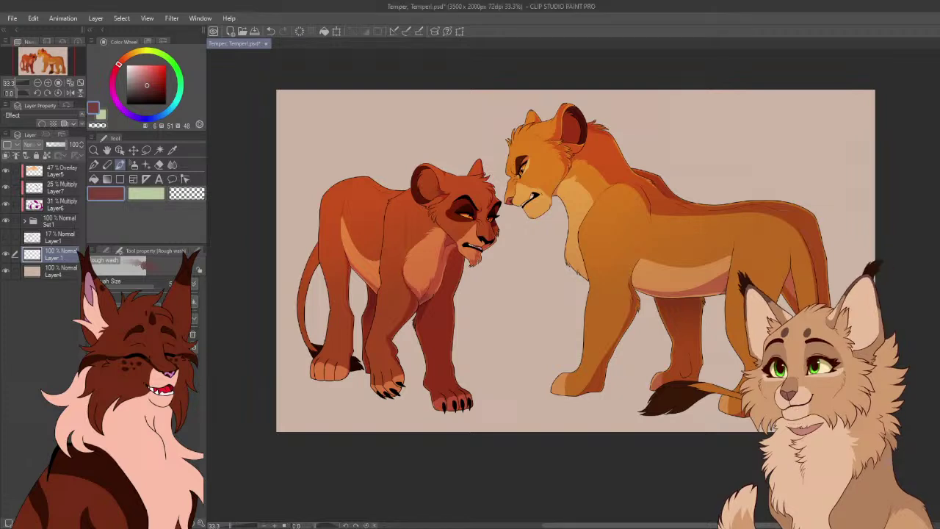
left_click(155, 85)
mouse_move(283, 373)
left_mouse_down()
mouse_move(281, 404)
mouse_move(314, 420)
mouse_move(329, 401)
mouse_move(274, 348)
mouse_move(324, 339)
mouse_move(365, 402)
mouse_move(405, 408)
left_mouse_up()
mouse_move(356, 322)
left_mouse_down()
mouse_move(306, 229)
mouse_move(348, 245)
mouse_move(323, 164)
mouse_move(293, 170)
mouse_move(299, 231)
mouse_move(284, 257)
mouse_move(302, 276)
mouse_move(320, 134)
mouse_move(292, 92)
mouse_move(290, 158)
mouse_move(312, 114)
mouse_move(355, 116)
mouse_move(365, 140)
mouse_move(434, 115)
mouse_move(442, 160)
mouse_move(472, 181)
mouse_move(462, 188)
mouse_move(501, 240)
mouse_move(513, 282)
mouse_move(484, 312)
mouse_move(506, 339)
mouse_move(401, 304)
mouse_move(389, 322)
mouse_move(457, 396)
mouse_move(557, 398)
mouse_move(513, 353)
mouse_move(568, 350)
mouse_move(467, 429)
mouse_move(389, 409)
mouse_move(294, 408)
mouse_move(373, 417)
mouse_move(399, 363)
mouse_move(350, 289)
mouse_move(349, 327)
mouse_move(283, 329)
mouse_move(279, 285)
mouse_move(294, 248)
mouse_move(266, 162)
mouse_move(293, 114)
mouse_move(373, 96)
mouse_move(361, 123)
mouse_move(376, 171)
mouse_move(446, 100)
mouse_move(508, 112)
mouse_move(488, 135)
mouse_move(538, 109)
mouse_move(489, 146)
mouse_move(550, 115)
mouse_move(569, 195)
mouse_move(521, 231)
mouse_move(551, 261)
mouse_move(555, 284)
mouse_move(530, 272)
mouse_move(513, 211)
mouse_move(613, 324)
mouse_move(601, 389)
mouse_move(654, 409)
mouse_move(644, 366)
mouse_move(665, 306)
mouse_move(601, 283)
mouse_move(558, 288)
mouse_move(555, 346)
mouse_move(595, 359)
mouse_move(704, 371)
mouse_move(722, 332)
mouse_move(771, 379)
mouse_move(797, 378)
mouse_move(789, 323)
left_mouse_up()
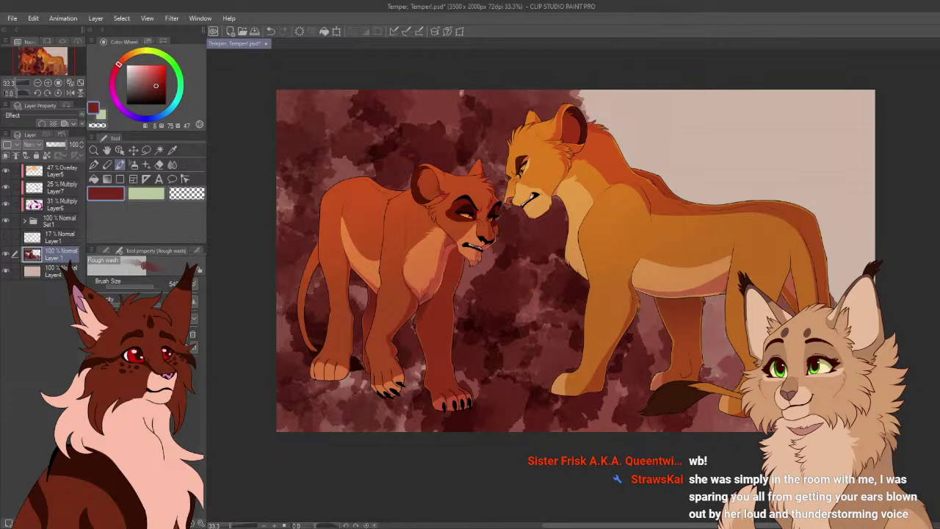
mouse_move(856, 293)
left_mouse_down()
mouse_move(828, 253)
mouse_move(868, 219)
mouse_move(840, 213)
mouse_move(863, 264)
mouse_move(801, 177)
mouse_move(835, 175)
mouse_move(843, 122)
mouse_move(800, 116)
mouse_move(814, 116)
mouse_move(802, 131)
mouse_move(797, 114)
mouse_move(815, 118)
mouse_move(863, 102)
mouse_move(786, 155)
mouse_move(729, 212)
mouse_move(695, 154)
mouse_move(728, 145)
mouse_move(693, 105)
mouse_move(569, 129)
mouse_move(652, 145)
mouse_move(701, 132)
mouse_move(673, 103)
mouse_move(730, 90)
mouse_move(787, 110)
mouse_move(890, 107)
mouse_move(675, 94)
left_mouse_up()
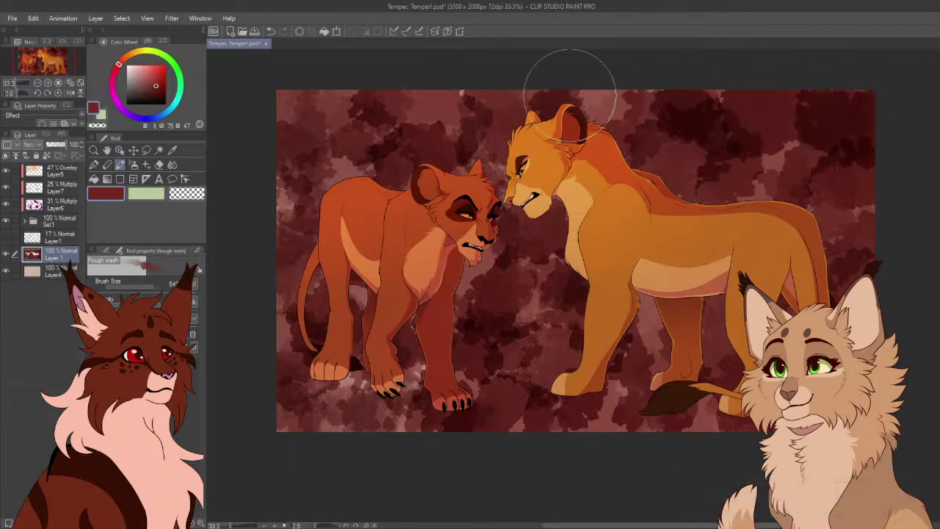
Lower the red wash layer's opacity to 33% and merge it into the background layer
left_click_drag(69, 144, 53, 141)
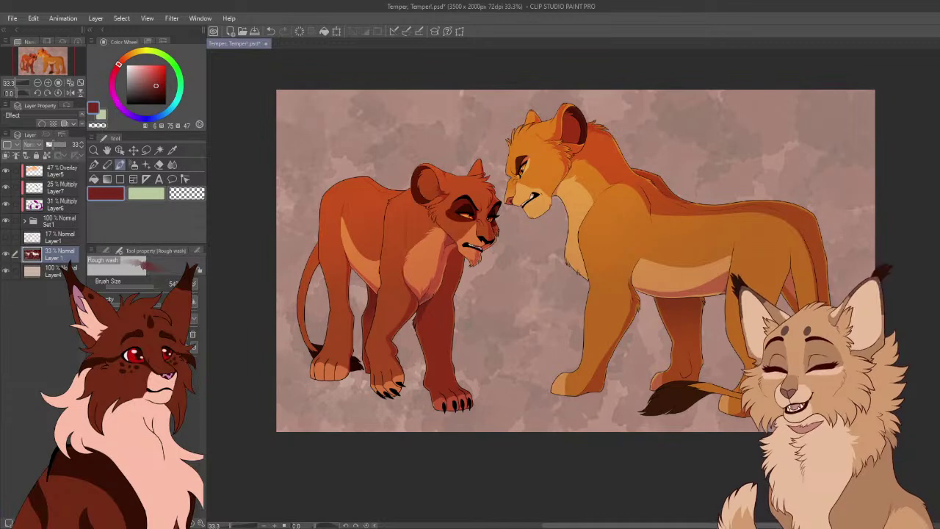
key("ctrl+e")
Paint rough dark red ground shadows beneath both lions on a new Multiply layer above the background, with the layer at 41% opacity
left_click(9, 521)
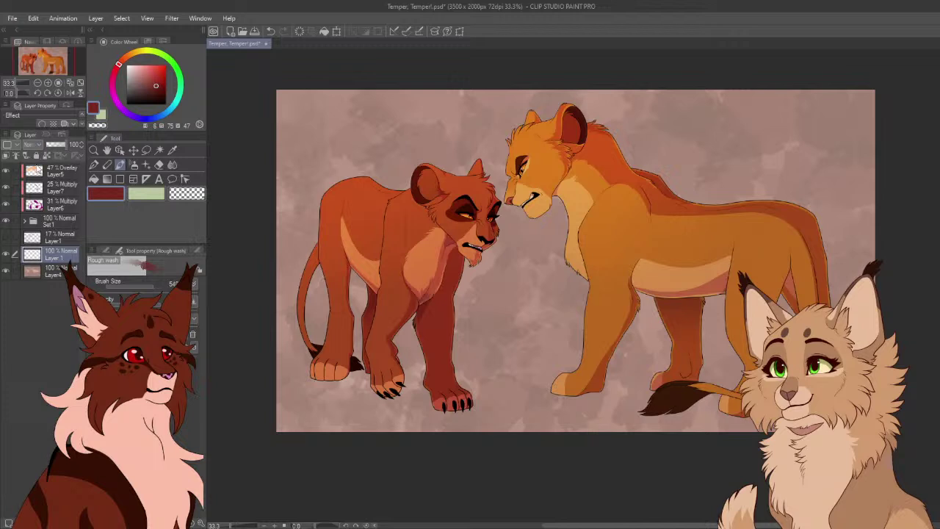
left_click(37, 177)
left_click(107, 250)
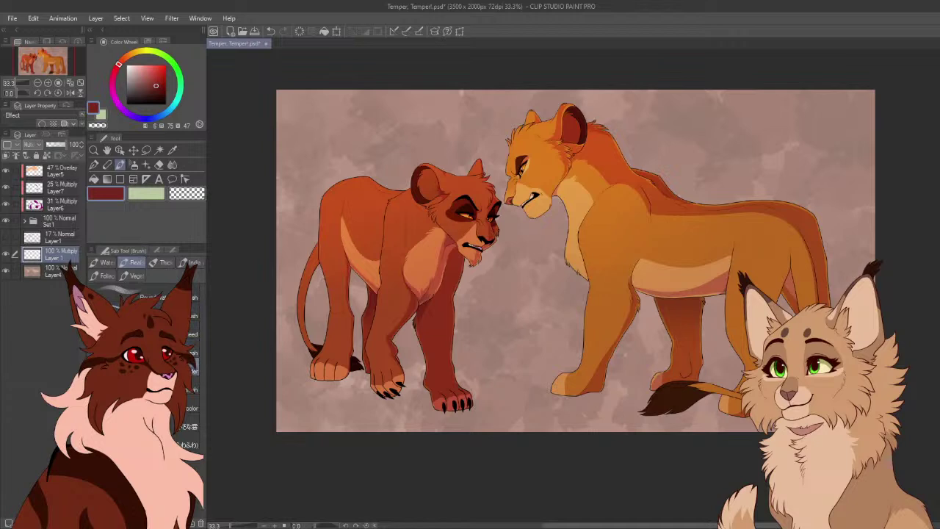
left_click(192, 385)
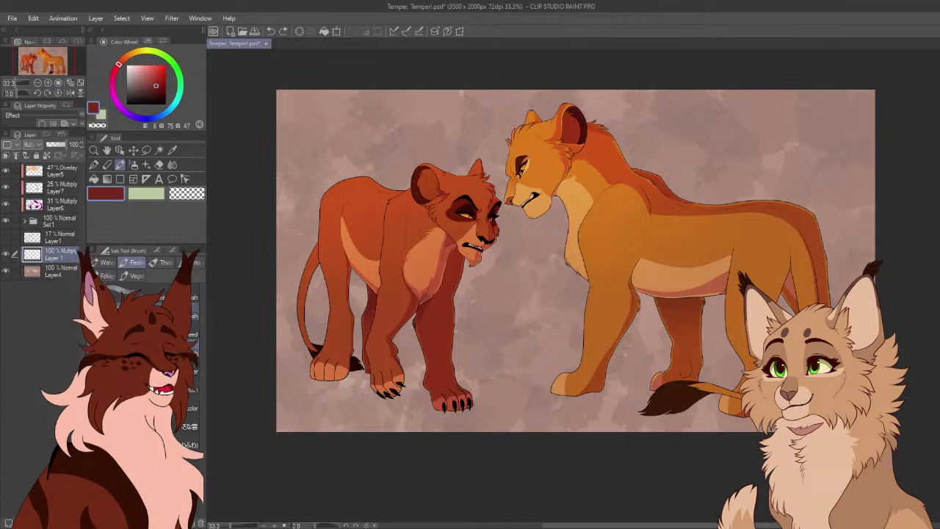
left_click(189, 424)
mouse_move(318, 380)
left_mouse_down()
mouse_move(308, 378)
mouse_move(440, 393)
mouse_move(396, 400)
mouse_move(481, 405)
mouse_move(411, 390)
mouse_move(440, 383)
mouse_move(558, 400)
left_mouse_up()
mouse_move(643, 391)
left_mouse_down()
mouse_move(551, 389)
mouse_move(646, 389)
mouse_move(705, 400)
mouse_move(671, 407)
mouse_move(741, 422)
mouse_move(723, 422)
left_mouse_up()
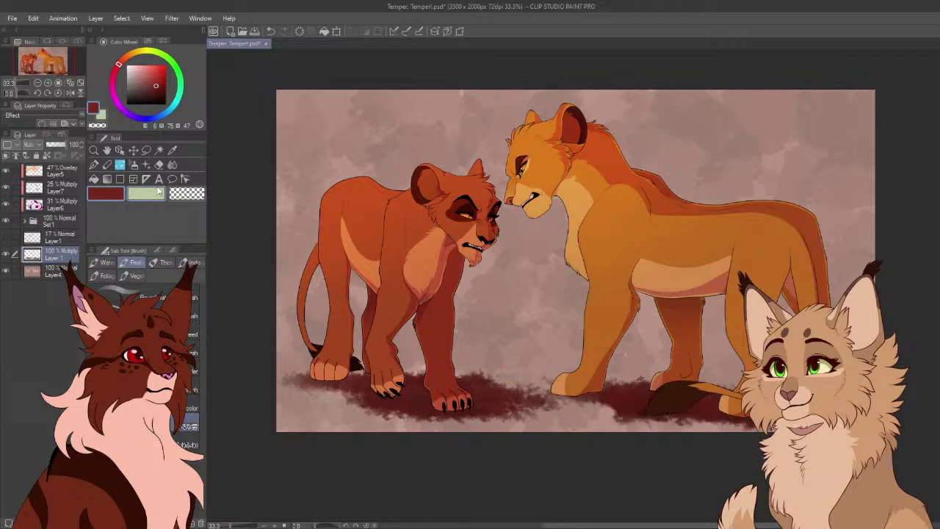
left_click_drag(64, 144, 54, 143)
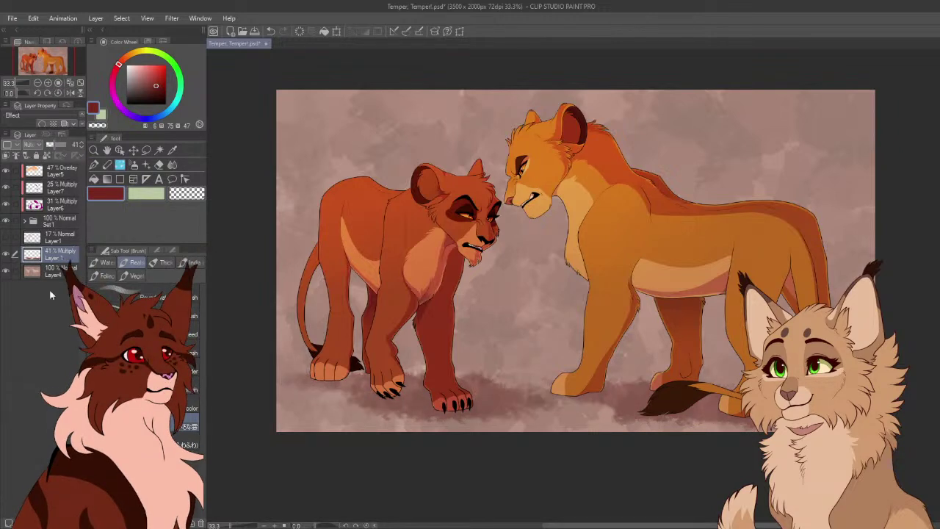
Merge the ground shadows into the background and draw an orange (36, 71, 92) foreground-to-transparent gradient from the upper-left corner on a new layer
key("ctrl+e")
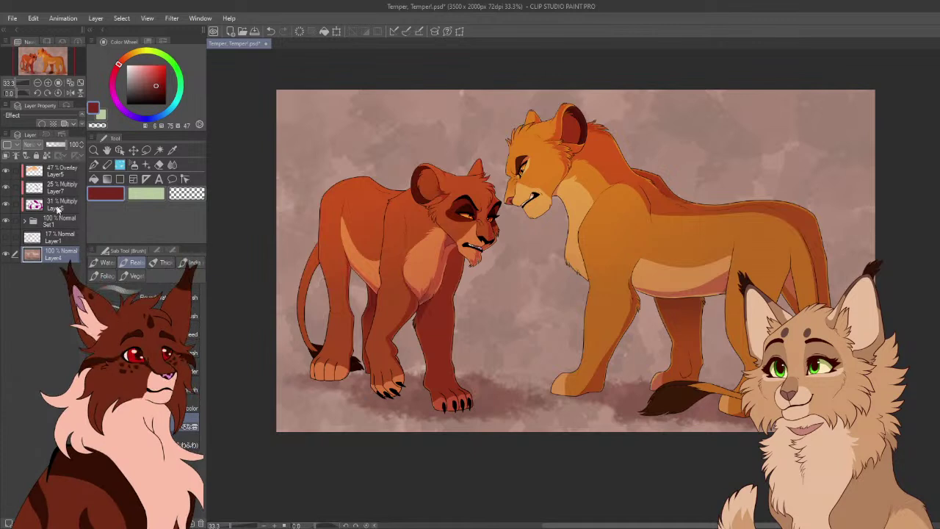
left_click(9, 519)
left_click(111, 176)
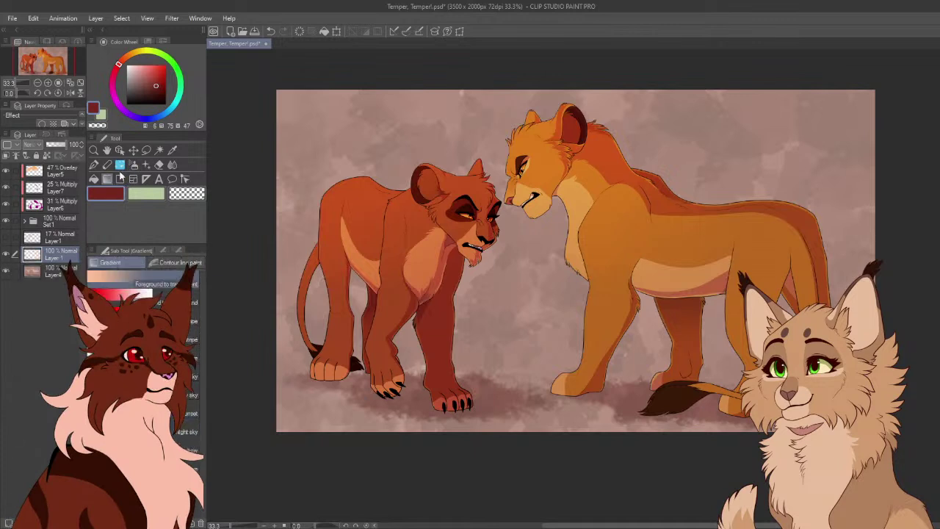
left_click(132, 53)
left_click(145, 66)
left_click(154, 68)
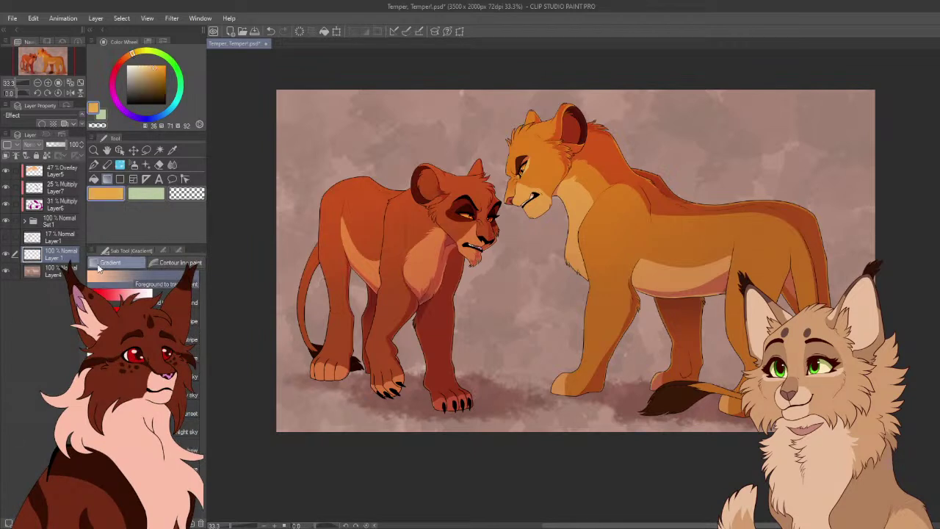
left_click(162, 249)
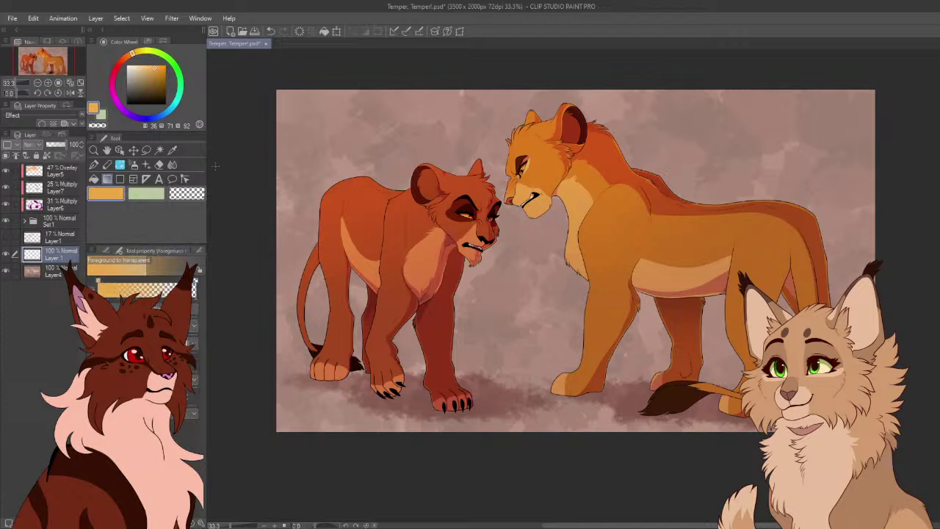
left_click_drag(312, 83, 629, 361)
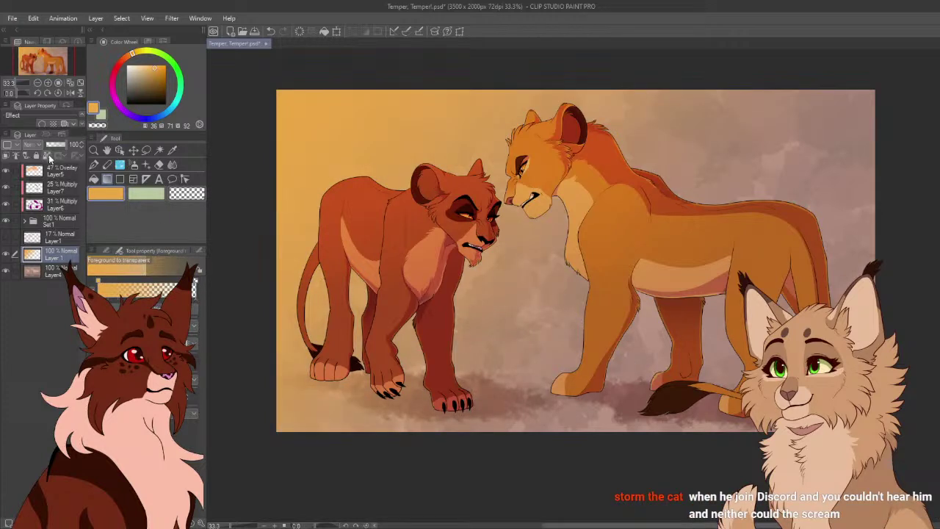
Change the orange gradient layer's blending mode, lower its opacity to 33% and merge it into the background
left_click(38, 242)
left_click(53, 144)
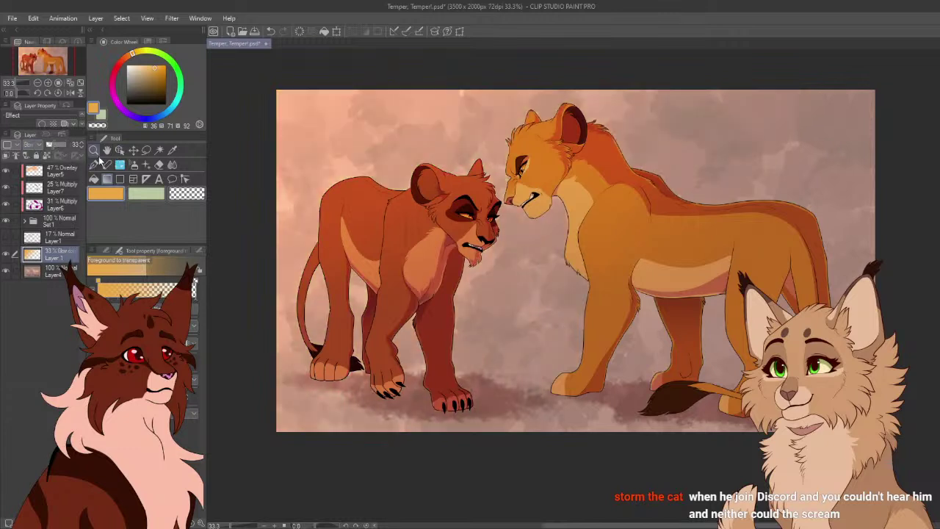
left_click(74, 523)
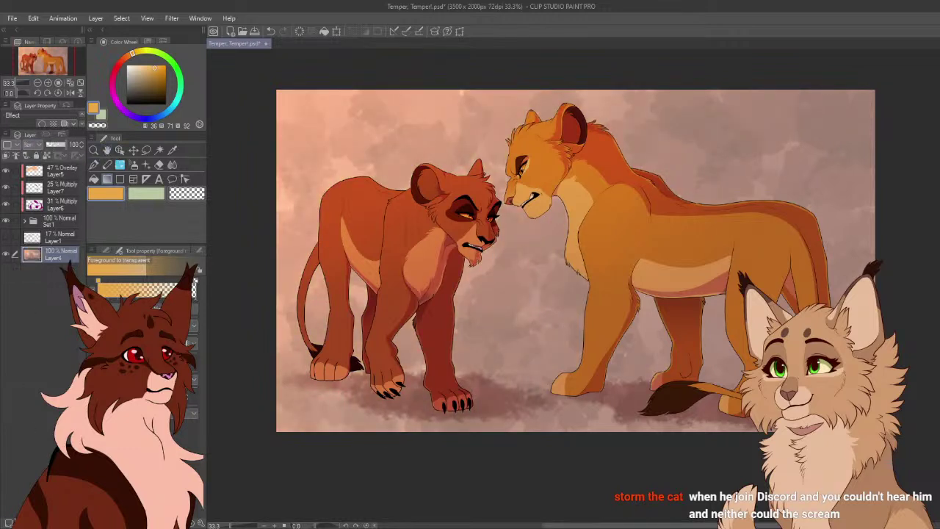
Draw a purple gradient, hue 267, saturation 85, value 65, from the right edge across the background on a new layer
left_click(9, 523)
left_click(131, 115)
left_click(160, 78)
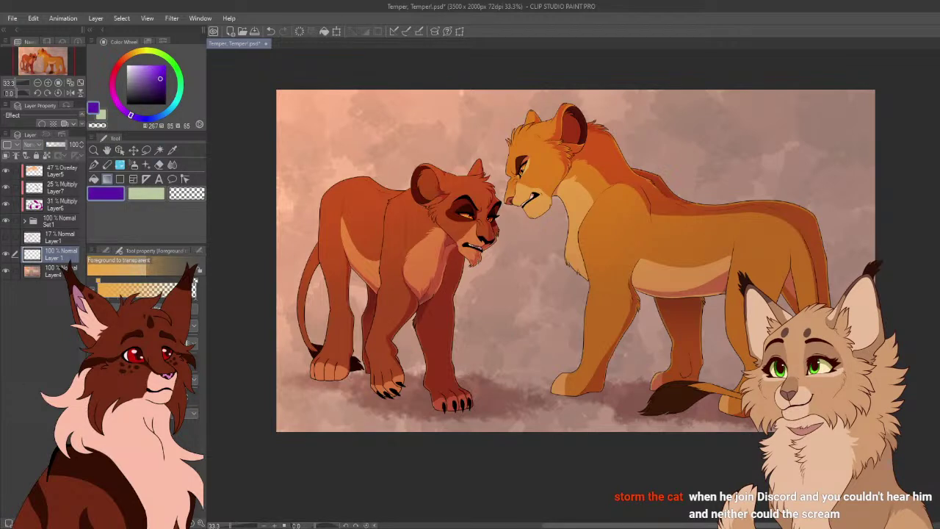
left_click_drag(900, 185, 346, 311)
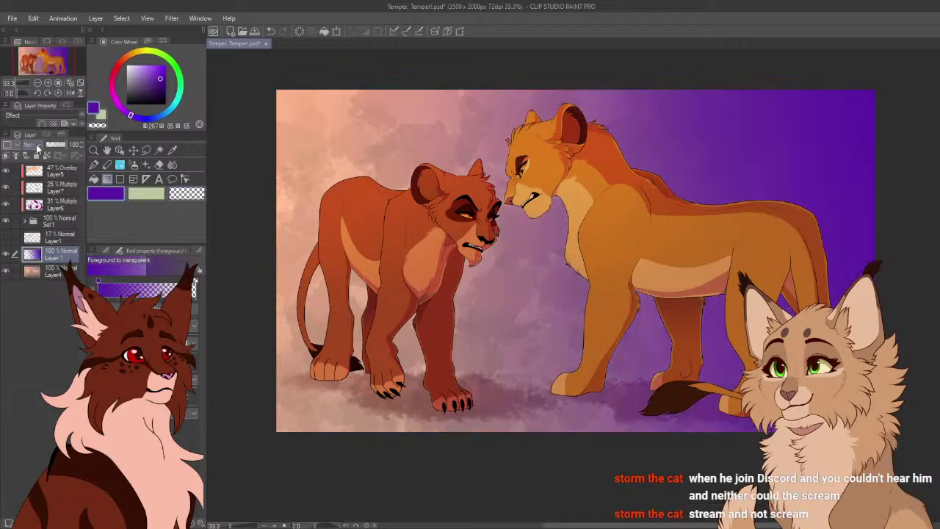
Set the purple gradient layer to Hard light at 21% opacity and merge it into the background layer
left_click(43, 277)
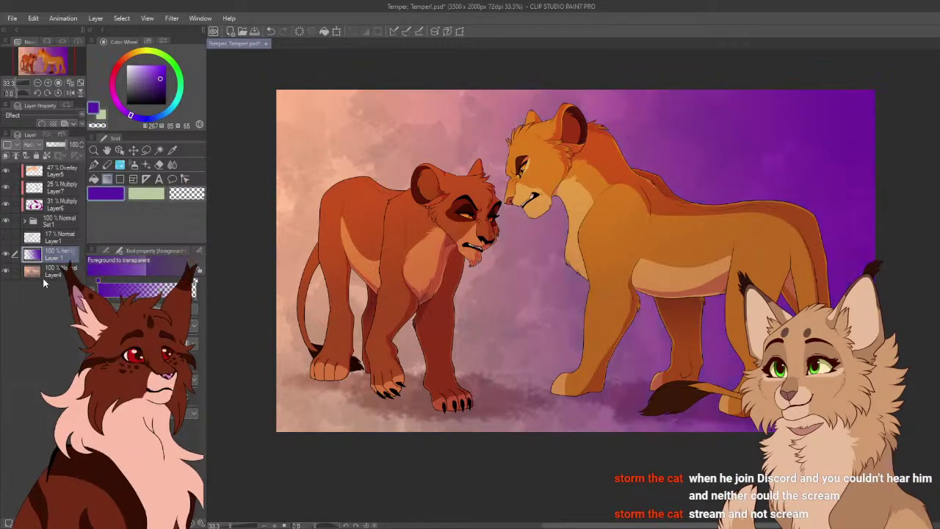
left_click(56, 145)
left_click(54, 144)
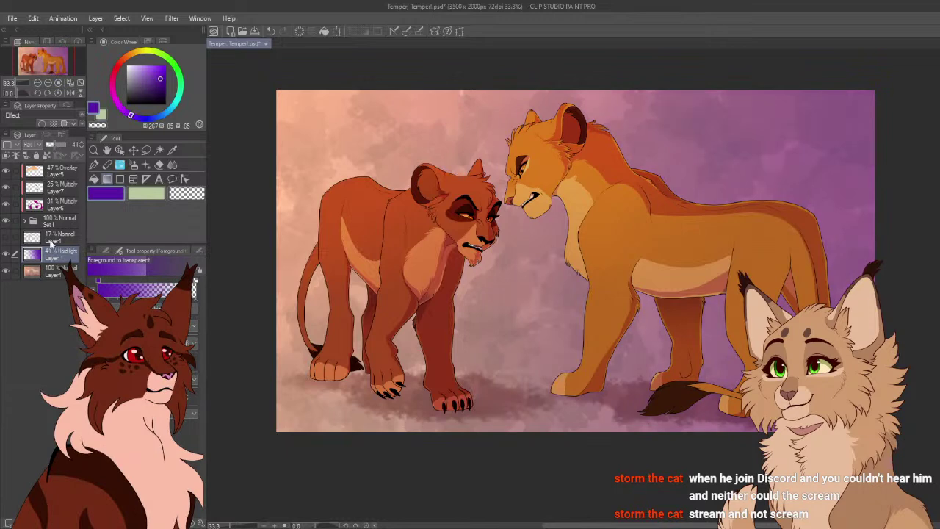
left_click_drag(57, 146, 50, 142)
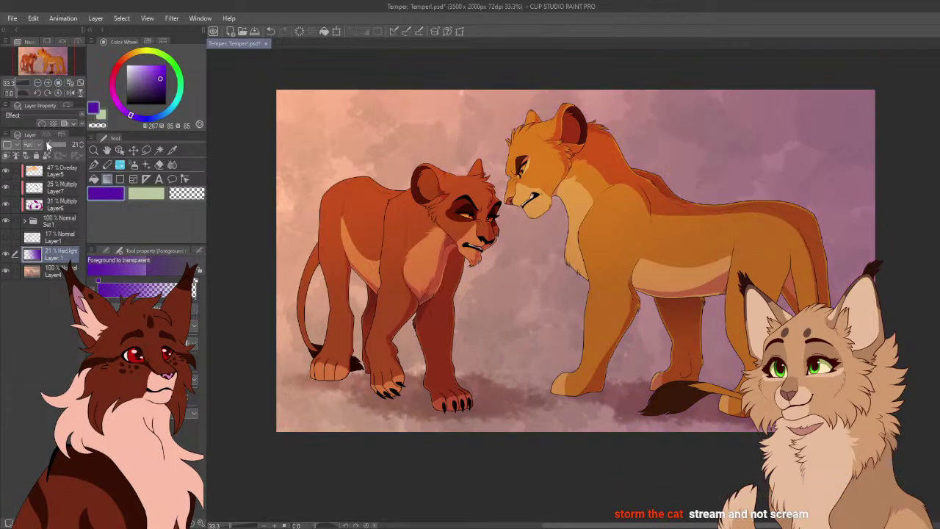
key("ctrl+e")
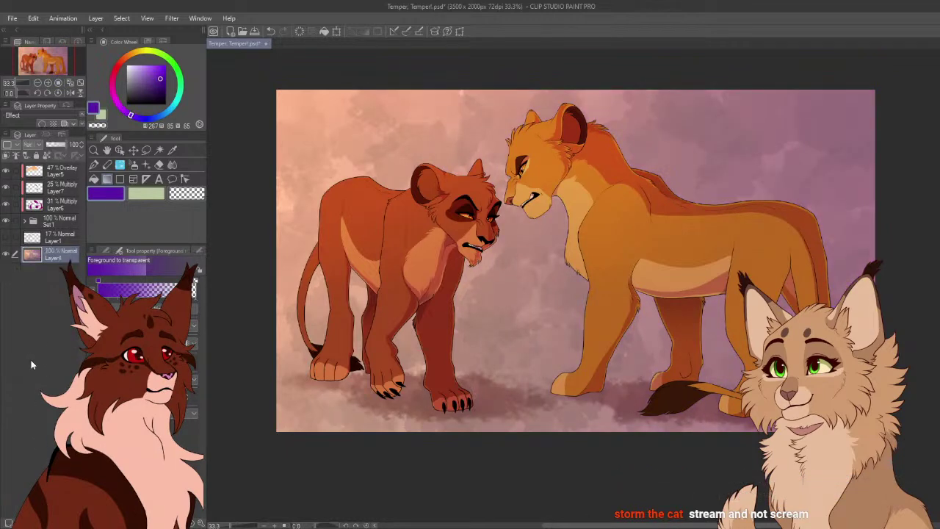
Add a gradient map correction layer above all other layers, using a navy, mauve, gray and pink gradient
left_click(53, 172)
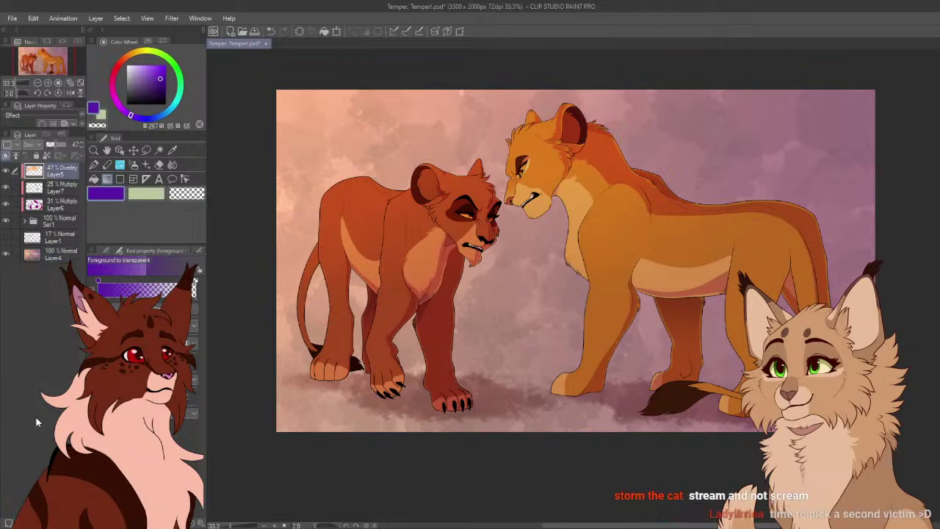
left_click(95, 18)
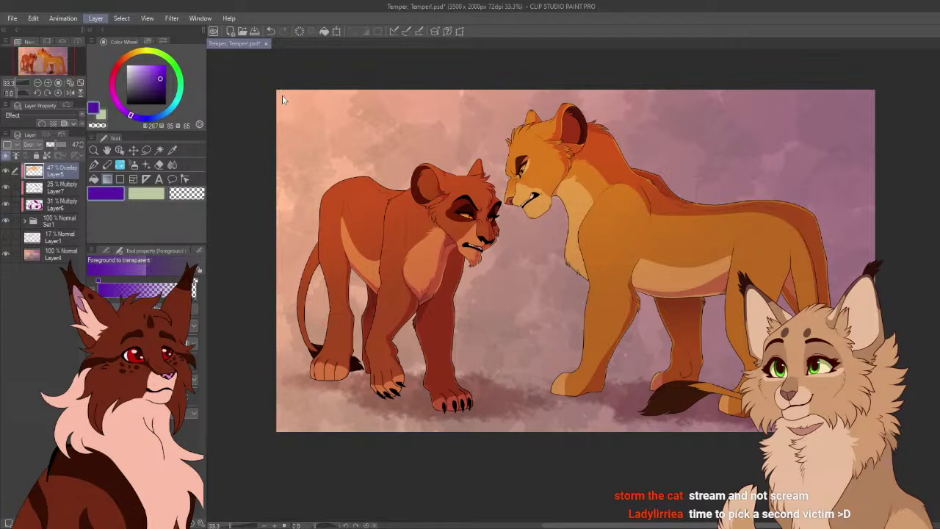
left_click(317, 159)
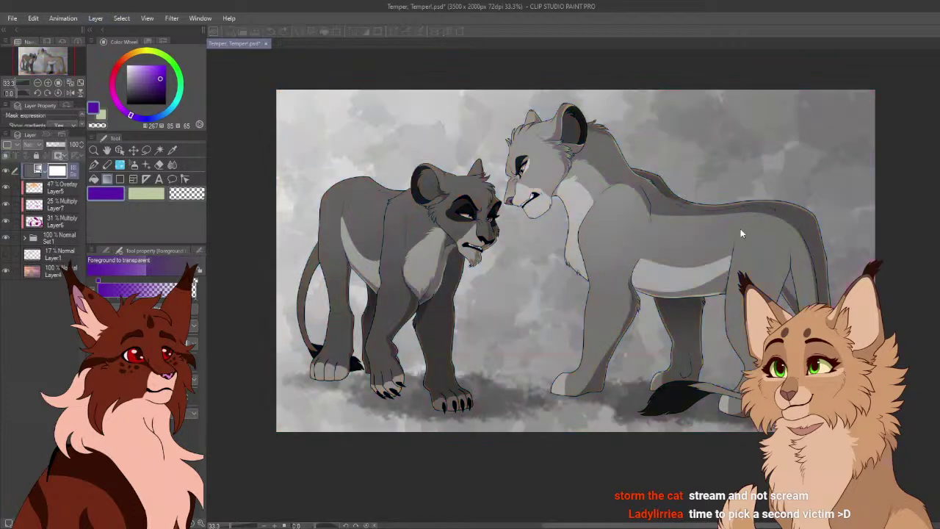
left_click(726, 275)
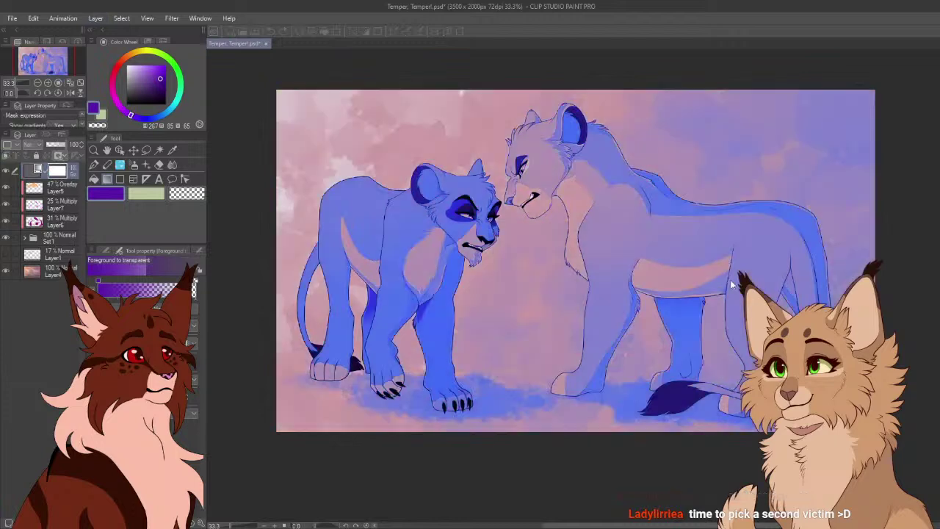
left_click(727, 285)
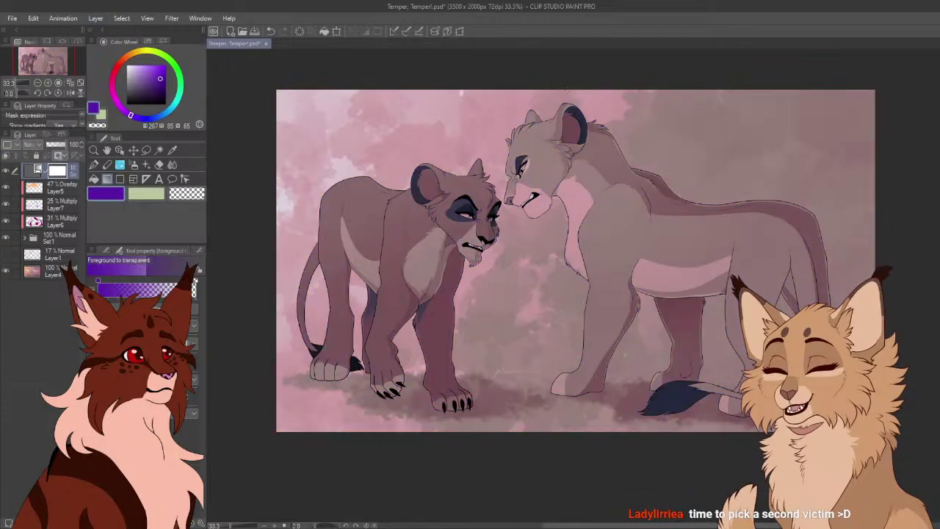
Reduce the gradient map layer's opacity to 23% and compare the artwork with and without it
left_click_drag(55, 149, 53, 150)
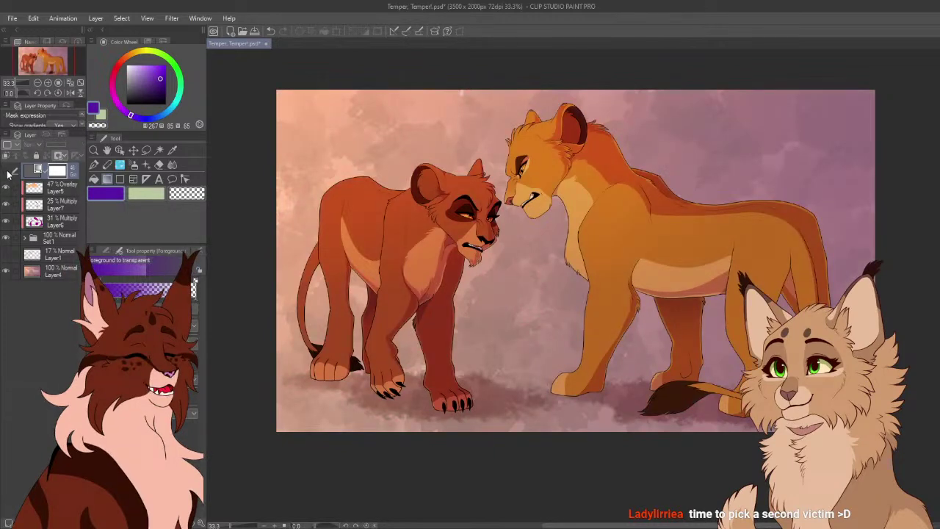
left_click_drag(51, 144, 50, 144)
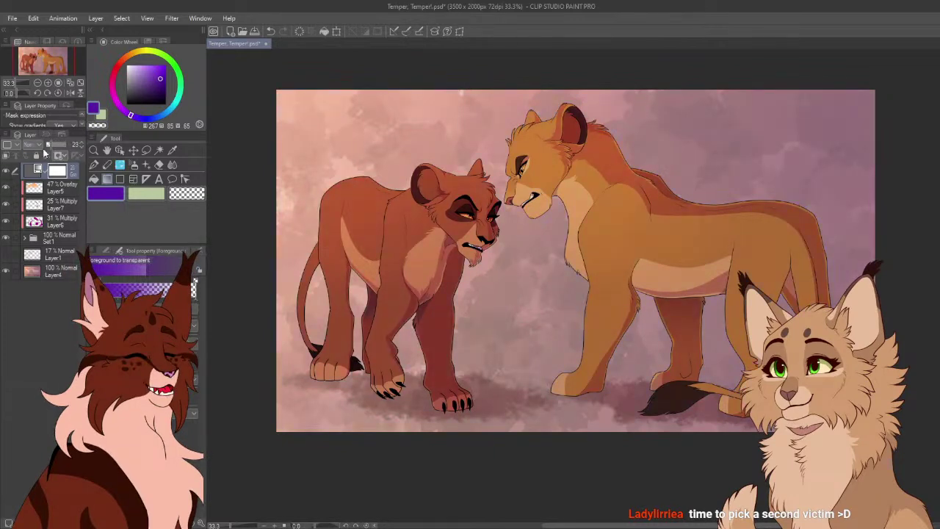
left_click(6, 171)
left_click(6, 171)
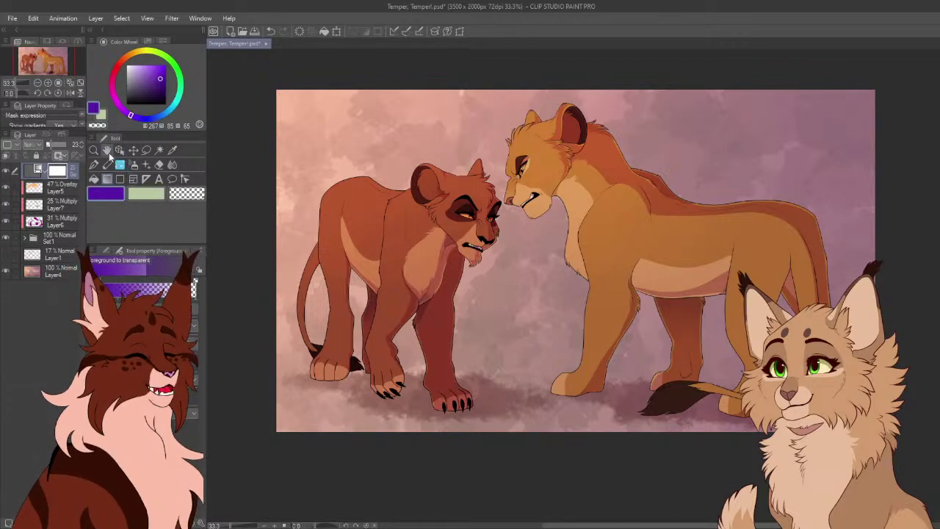
Save the finished lion illustration as a PNG named "Temper, Temper!"
left_click(12, 18)
left_click(29, 96)
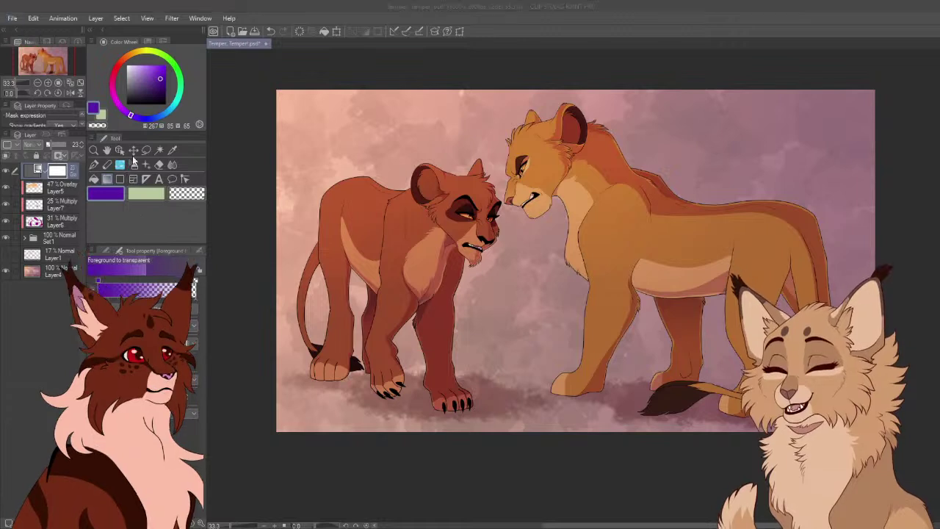
left_click(46, 36)
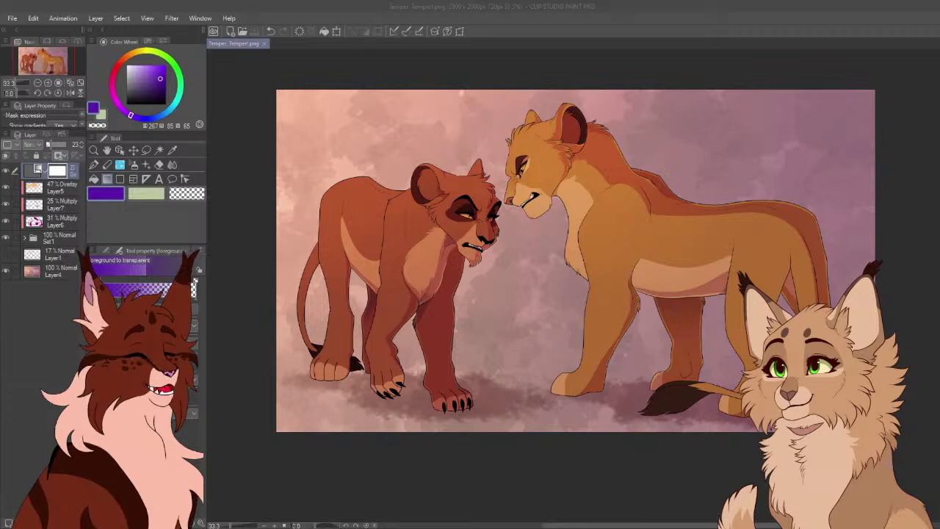
left_click(536, 502)
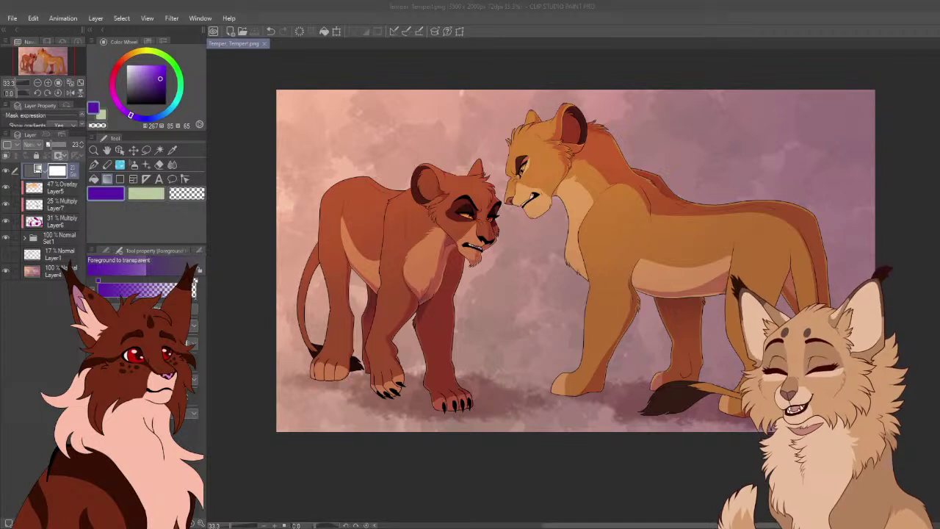
Close the lion illustration and switch to PaintTool SAI with the Cursed.psd sketch
key("alt+Tab")
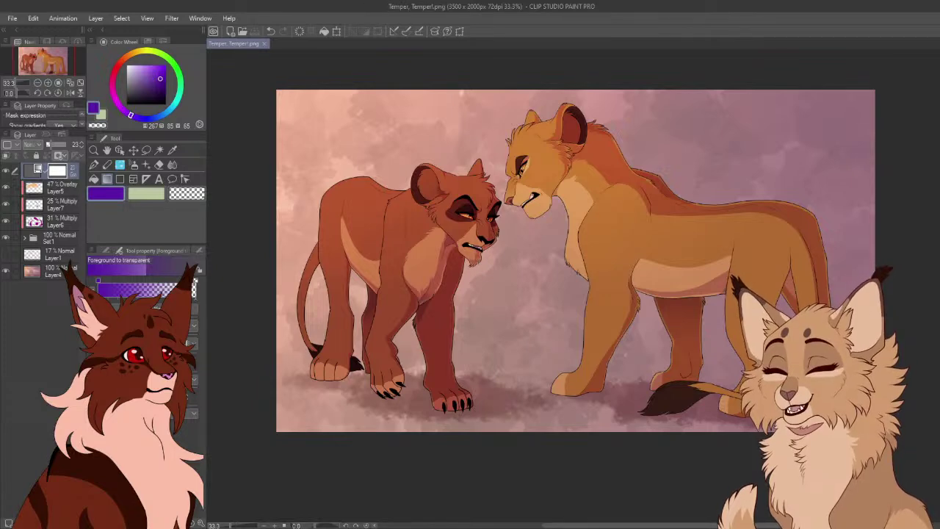
key("ctrl+w")
key("alt+Tab")
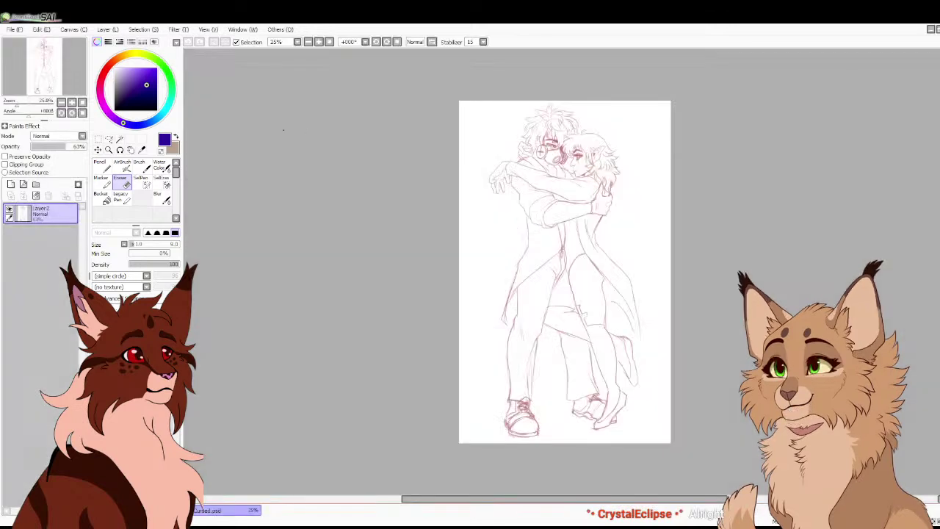
Fade the sketch of the hugging couple and add a new layer above it, ready for black Brush lineart
left_click_drag(66, 147, 52, 146)
left_click(11, 183)
left_click(115, 109)
key("b")
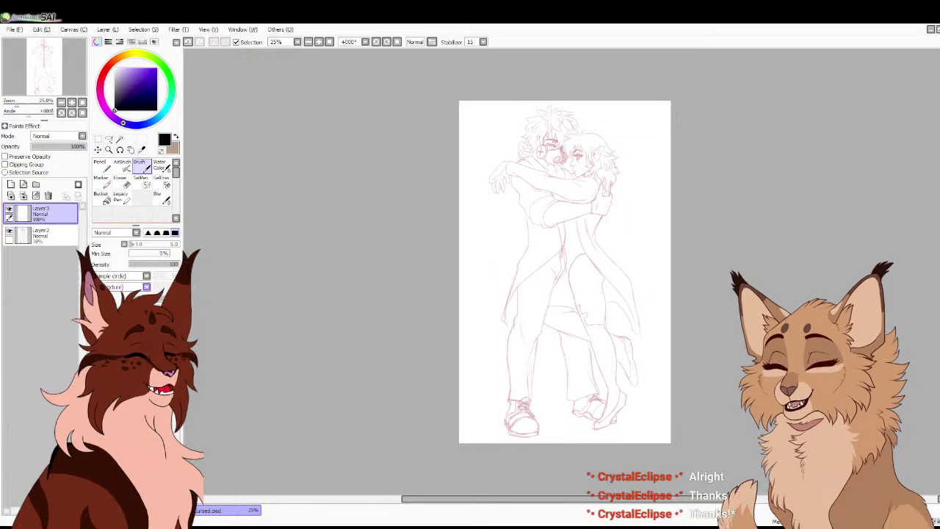
Ink the bangs and the side locks framing the pointy-eared character's face with black Brush strokes
left_click(72, 102)
left_click(72, 102)
left_click(51, 51)
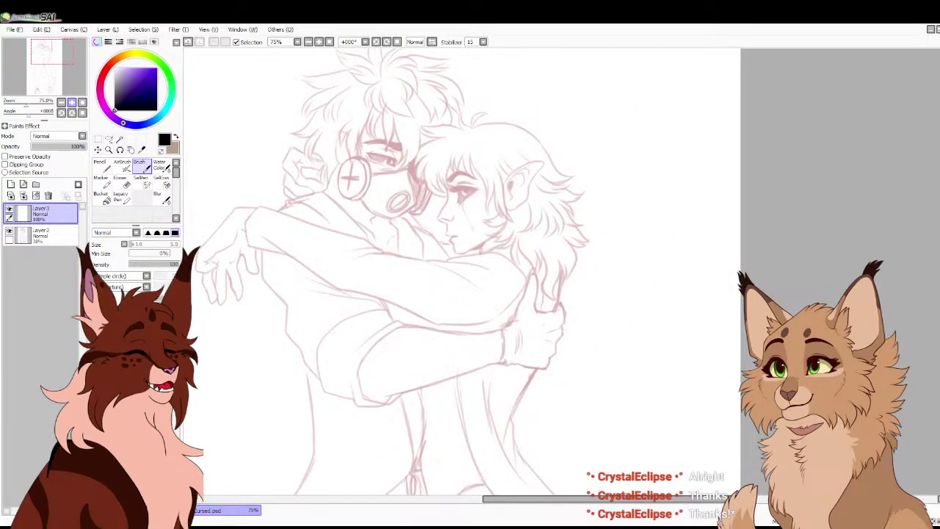
left_click(72, 102)
left_click(72, 102)
left_click(72, 102)
left_click_drag(52, 51, 50, 45)
mouse_move(388, 164)
left_mouse_down()
mouse_move(374, 195)
mouse_move(385, 223)
mouse_move(391, 181)
mouse_move(398, 226)
mouse_move(415, 170)
mouse_move(412, 213)
mouse_move(445, 223)
mouse_move(437, 167)
left_mouse_up()
left_click_drag(439, 200, 477, 288)
mouse_move(479, 239)
left_mouse_down()
mouse_move(470, 337)
mouse_move(498, 255)
mouse_move(489, 223)
left_mouse_up()
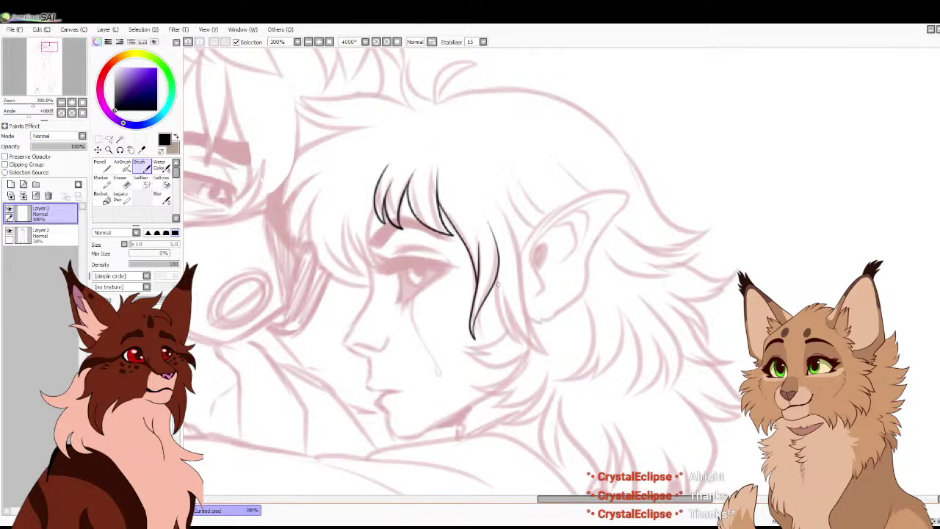
mouse_move(495, 273)
left_mouse_down()
mouse_move(519, 341)
mouse_move(505, 292)
mouse_move(555, 350)
mouse_move(492, 202)
left_mouse_up()
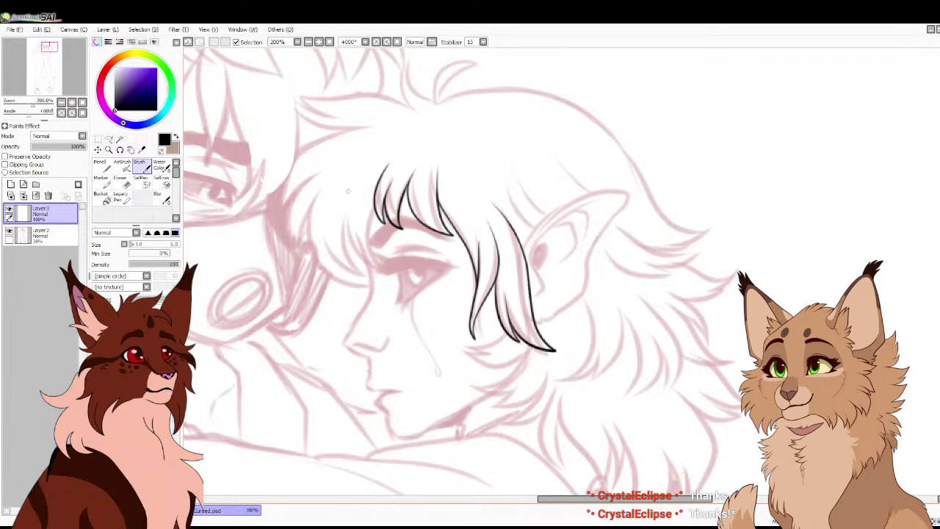
mouse_move(374, 209)
left_mouse_down()
mouse_move(370, 250)
mouse_move(382, 275)
left_mouse_up()
mouse_move(382, 276)
left_mouse_down()
mouse_move(361, 257)
mouse_move(352, 215)
mouse_move(363, 264)
left_mouse_up()
left_click_drag(345, 227, 362, 282)
left_click_drag(332, 254, 335, 207)
Ink the pointy-eared character's eye with thick black lashes, iris, pupil and an eyelid crease above it
mouse_move(378, 270)
left_mouse_down()
mouse_move(451, 267)
mouse_move(406, 299)
mouse_move(395, 272)
mouse_move(400, 304)
mouse_move(428, 283)
mouse_move(417, 293)
left_mouse_up()
mouse_move(447, 268)
left_mouse_down()
mouse_move(426, 285)
mouse_move(426, 265)
mouse_move(393, 269)
mouse_move(417, 269)
mouse_move(408, 267)
mouse_move(417, 286)
mouse_move(427, 268)
mouse_move(380, 260)
mouse_move(456, 262)
mouse_move(429, 285)
left_mouse_up()
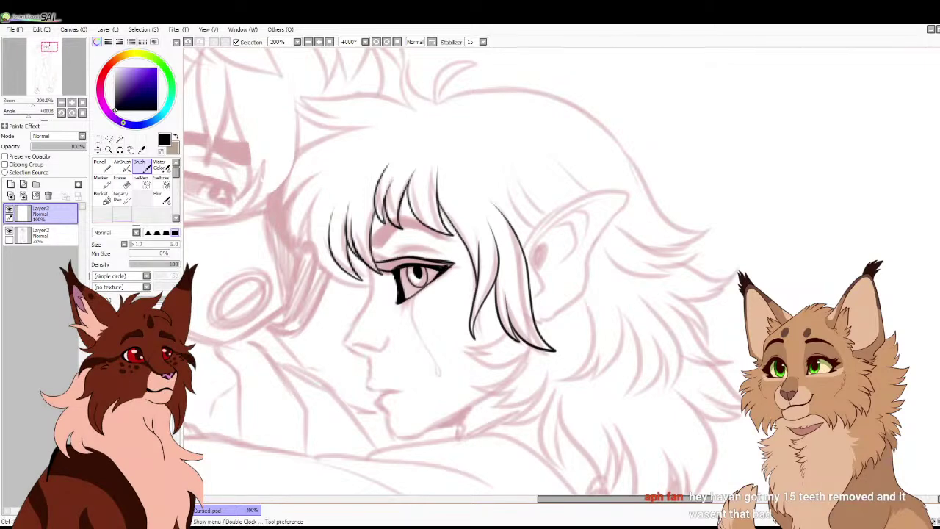
left_click(105, 199)
key("b")
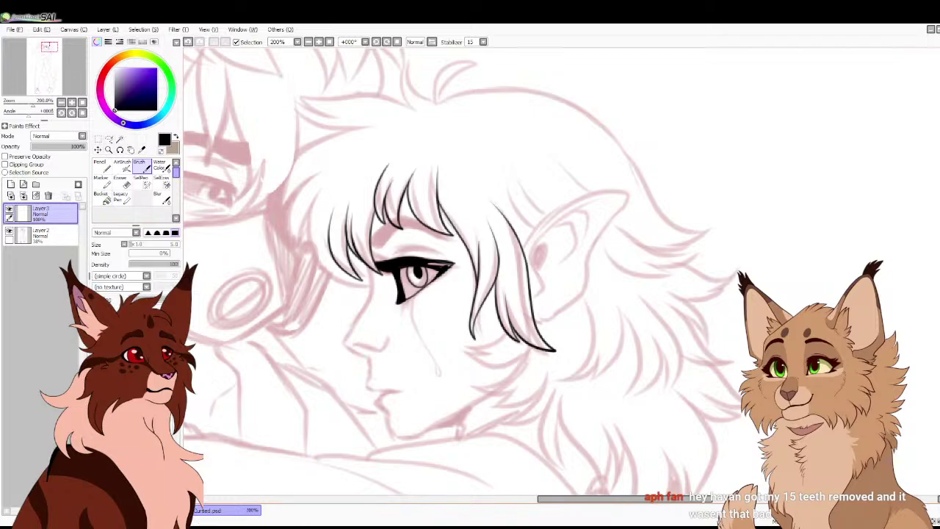
left_click_drag(437, 266, 452, 264)
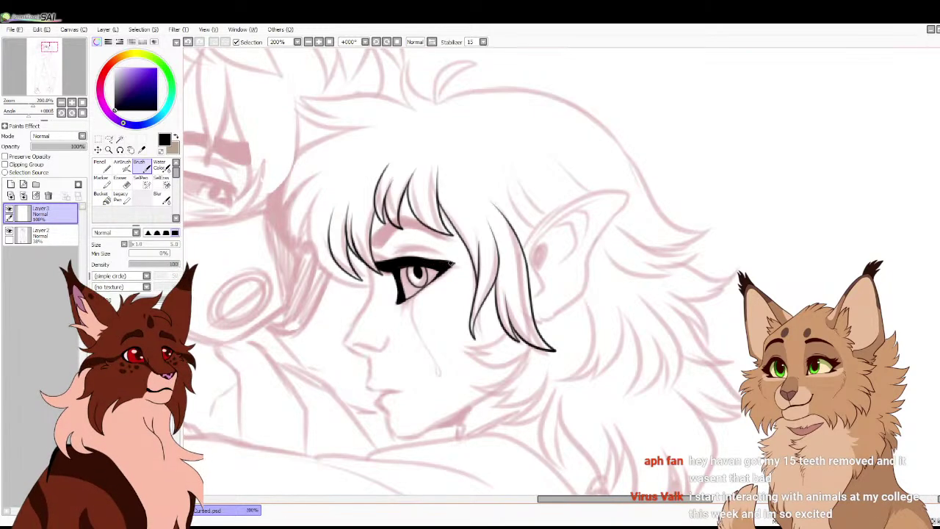
mouse_move(376, 256)
left_mouse_down()
mouse_move(402, 257)
mouse_move(389, 248)
mouse_move(448, 251)
left_mouse_up()
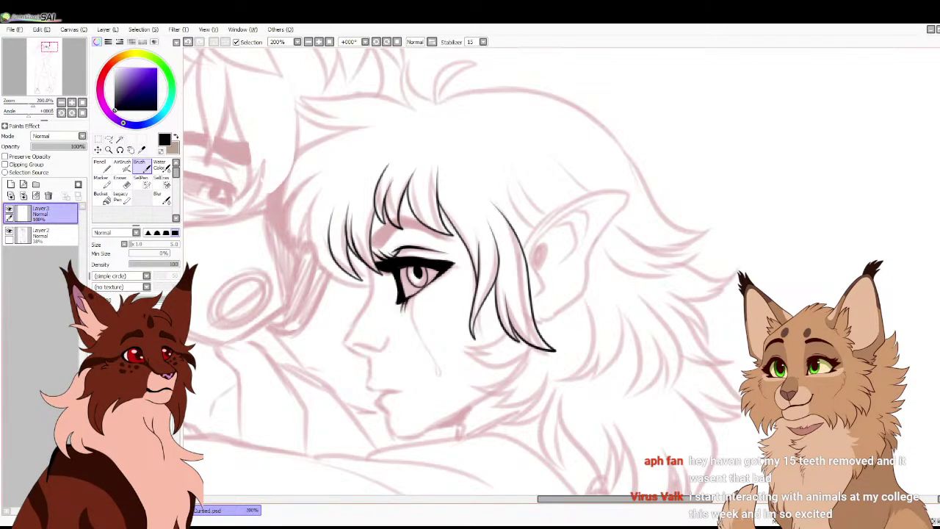
Lower the sketch layer's opacity to 15% and view the whole canvas
left_click(40, 233)
left_click_drag(50, 146, 39, 146)
left_click(82, 102)
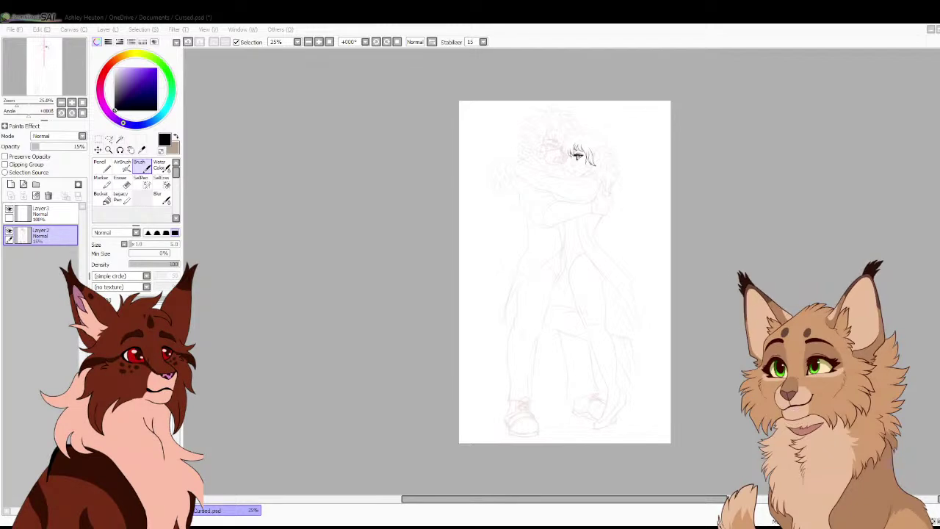
Ink the pointy-eared character's face profile on the lineart layer: forehead, nose, lips, chin and jawline
key("Page_Up")
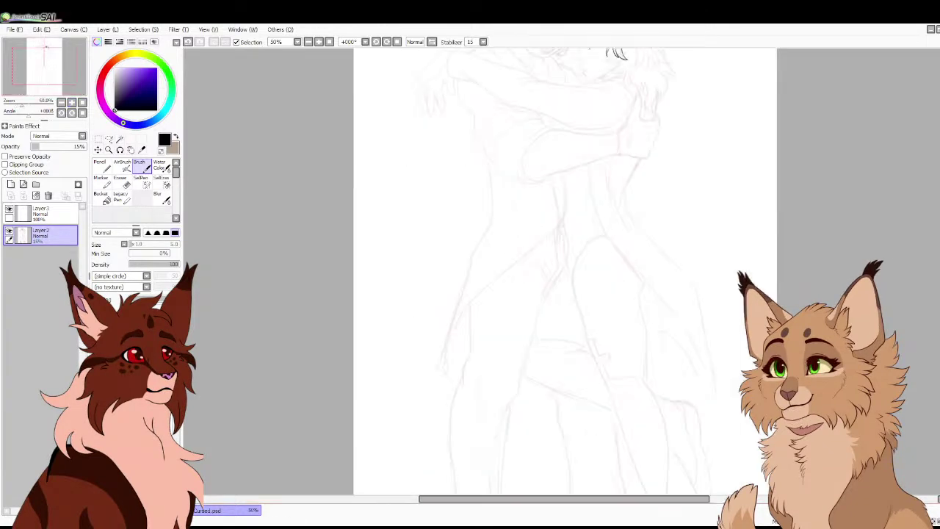
left_click_drag(591, 110, 443, 271)
key("Page_Up")
key("Page_Up")
left_click_drag(382, 184, 546, 353)
left_click_drag(204, 156, 323, 180)
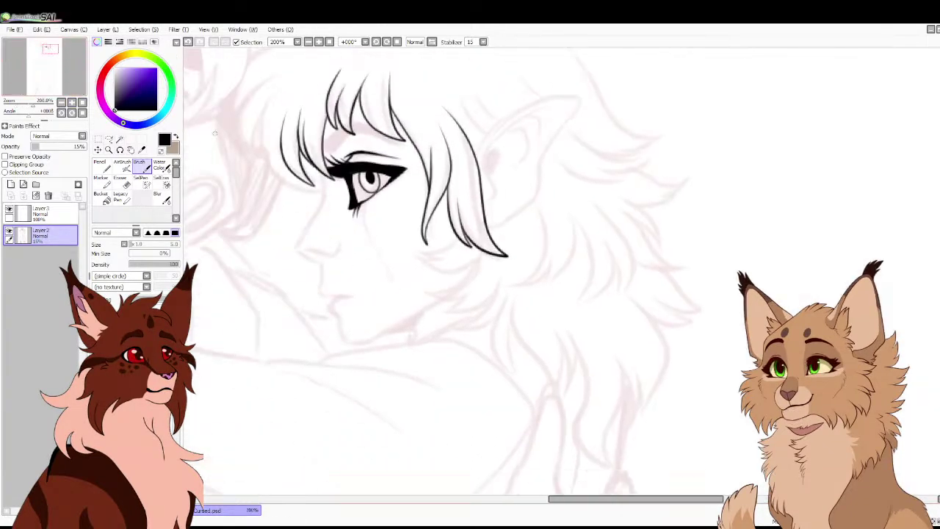
left_click(40, 212)
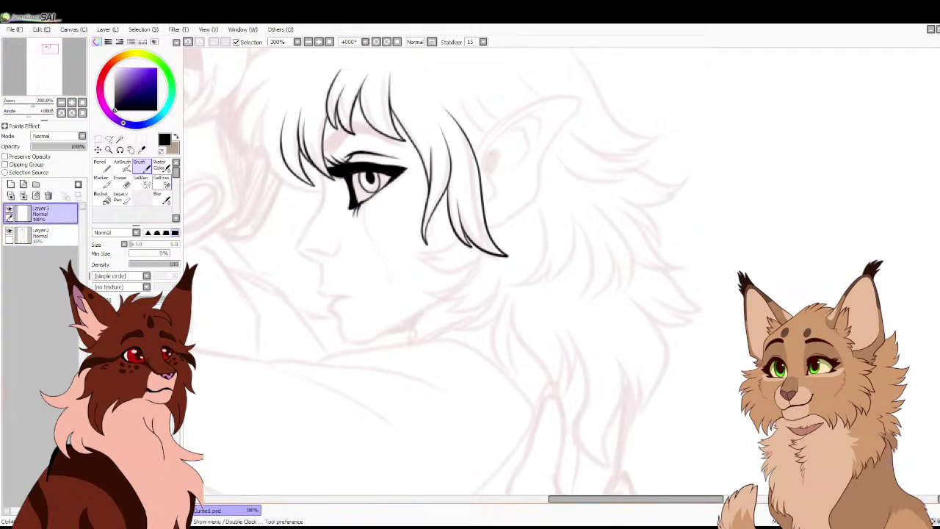
mouse_move(321, 173)
left_mouse_down()
mouse_move(299, 238)
mouse_move(318, 258)
mouse_move(303, 248)
mouse_move(333, 251)
mouse_move(338, 240)
mouse_move(317, 288)
left_mouse_up()
key("ctrl+z")
key("ctrl+z")
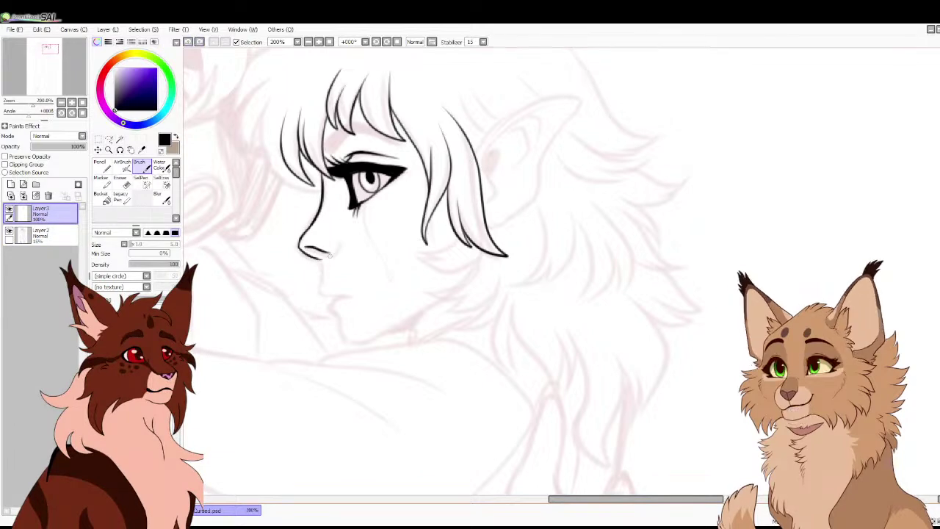
mouse_move(318, 260)
left_mouse_down()
mouse_move(348, 292)
mouse_move(334, 307)
mouse_move(346, 334)
mouse_move(367, 335)
mouse_move(439, 296)
left_mouse_up()
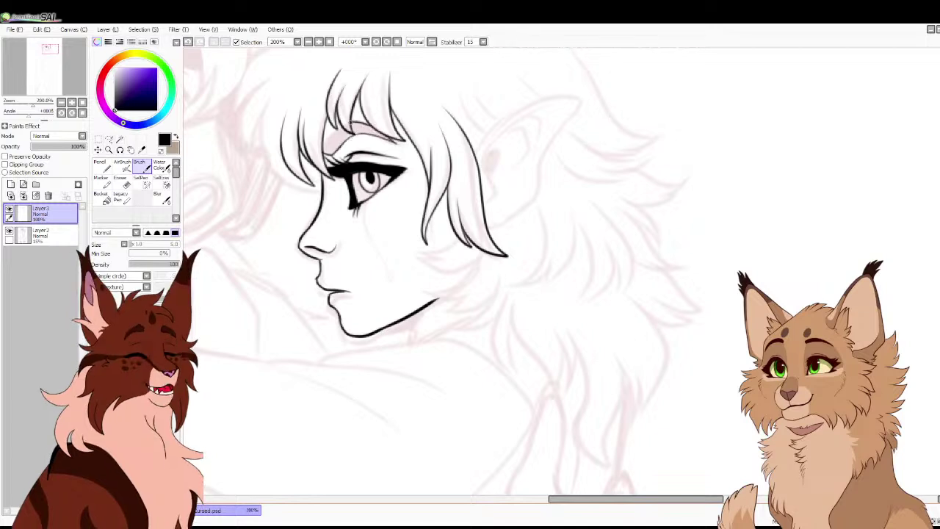
Outline the pointy-eared character's thick eyebrow beneath the bangs and fill it solid black with the Bucket
left_click_drag(330, 135, 323, 148)
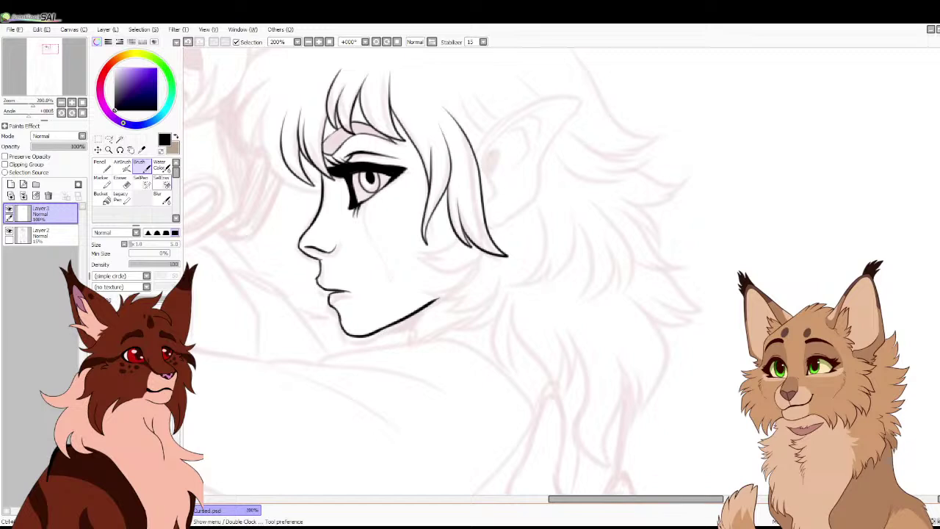
left_click(102, 198)
left_click(336, 140)
left_click(365, 129)
key("b")
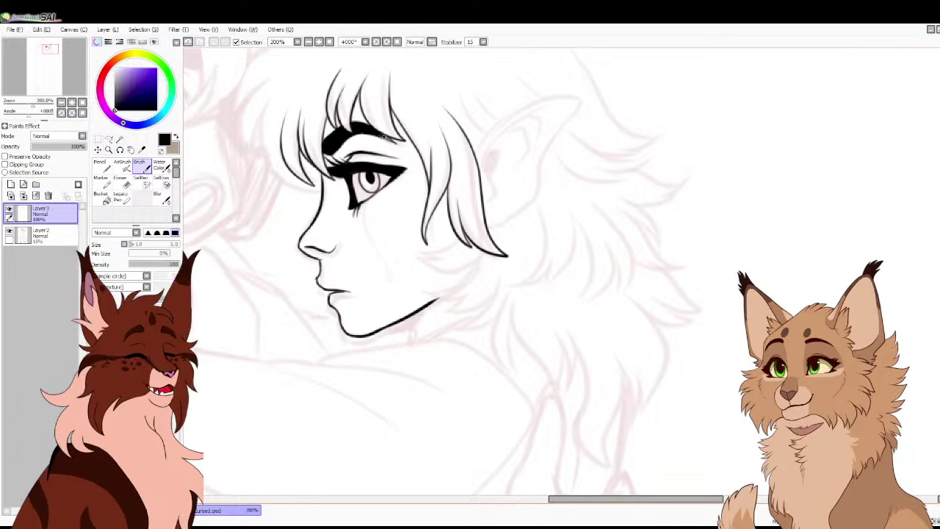
Extend the pointy-eared character's bangs with overlapping pointed strands in front of the forehead
left_click_drag(33, 105, 37, 105)
left_click(82, 102)
scroll(44, 67, "up", 3)
left_click_drag(44, 66, 62, 47)
scroll(450, 271, "up", 1)
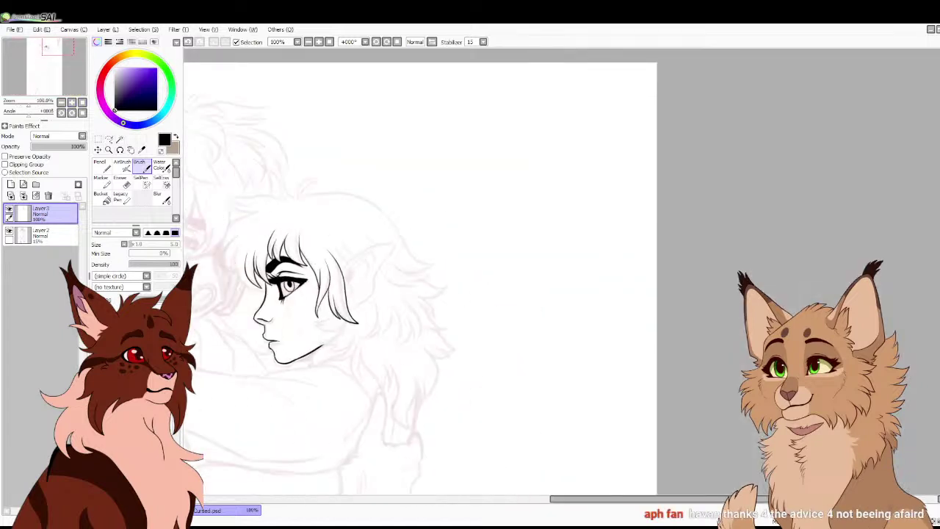
scroll(323, 234, "up", 1)
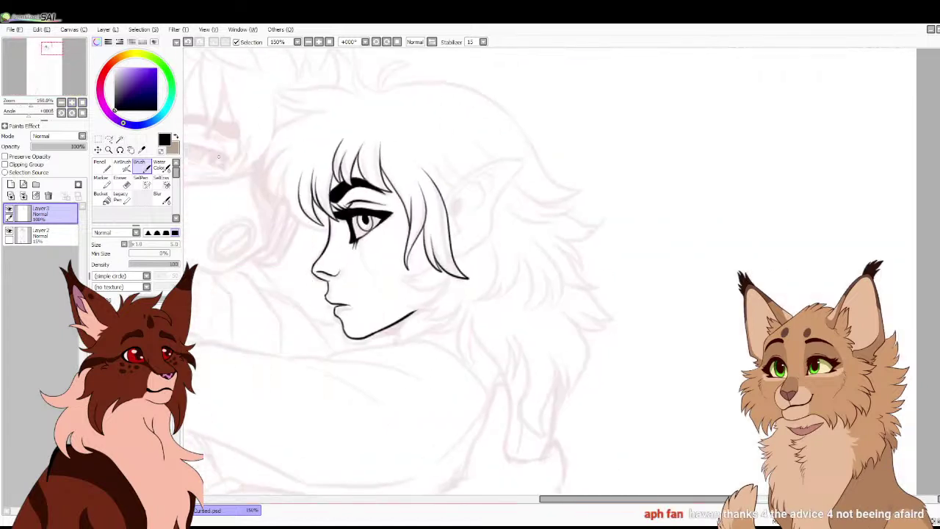
left_click_drag(306, 186, 286, 224)
mouse_move(301, 155)
left_mouse_down()
mouse_move(286, 211)
mouse_move(278, 179)
mouse_move(272, 206)
left_mouse_up()
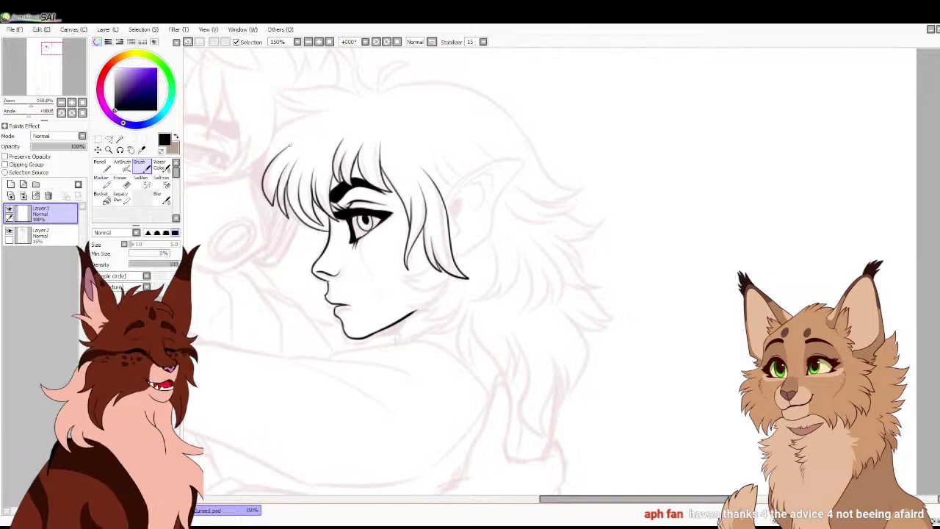
Ink the front outline of the fringe and the small flicked tufts on top of the pointy-eared character's head
left_click_drag(277, 156, 257, 178)
mouse_move(257, 178)
left_mouse_down()
mouse_move(272, 137)
mouse_move(264, 147)
mouse_move(324, 115)
left_mouse_up()
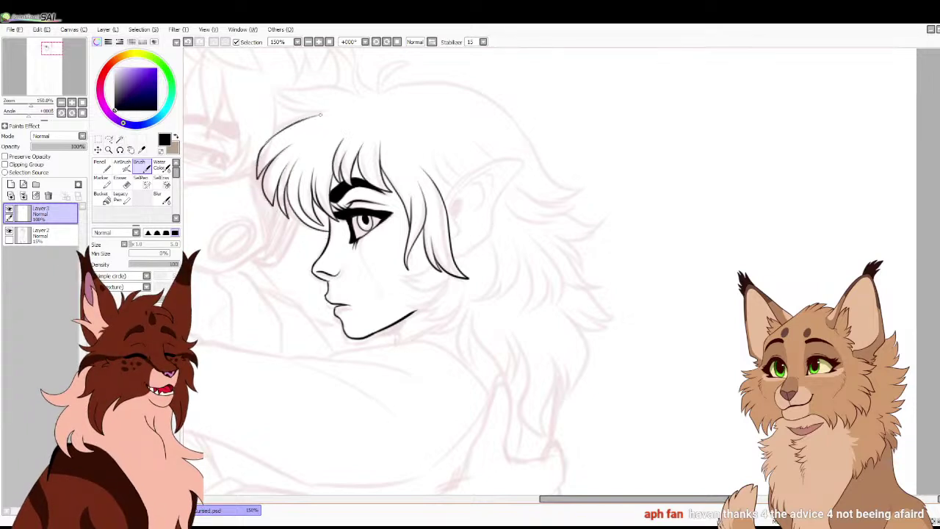
key("ctrl+z")
left_click_drag(270, 135, 257, 180)
left_click_drag(267, 138, 327, 111)
mouse_move(279, 85)
left_mouse_down()
mouse_move(370, 96)
mouse_move(363, 65)
mouse_move(374, 60)
mouse_move(376, 76)
mouse_move(423, 67)
mouse_move(380, 94)
left_mouse_up()
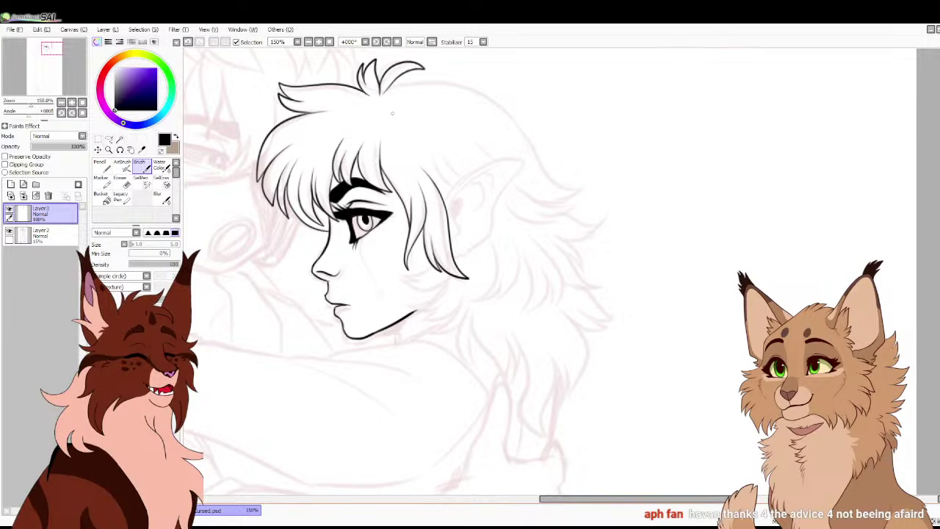
Ink the long pointed ear with its outer contour and inner folds behind the side lock
mouse_move(445, 199)
left_mouse_down()
mouse_move(503, 157)
mouse_move(524, 160)
left_mouse_up()
key("ctrl+z")
mouse_move(443, 199)
left_mouse_down()
mouse_move(477, 166)
mouse_move(523, 160)
mouse_move(483, 239)
mouse_move(461, 252)
mouse_move(462, 186)
mouse_move(514, 164)
left_mouse_up()
mouse_move(467, 185)
left_mouse_down()
mouse_move(482, 183)
mouse_move(474, 211)
mouse_move(486, 174)
mouse_move(485, 203)
mouse_move(470, 221)
mouse_move(452, 200)
mouse_move(459, 215)
left_mouse_up()
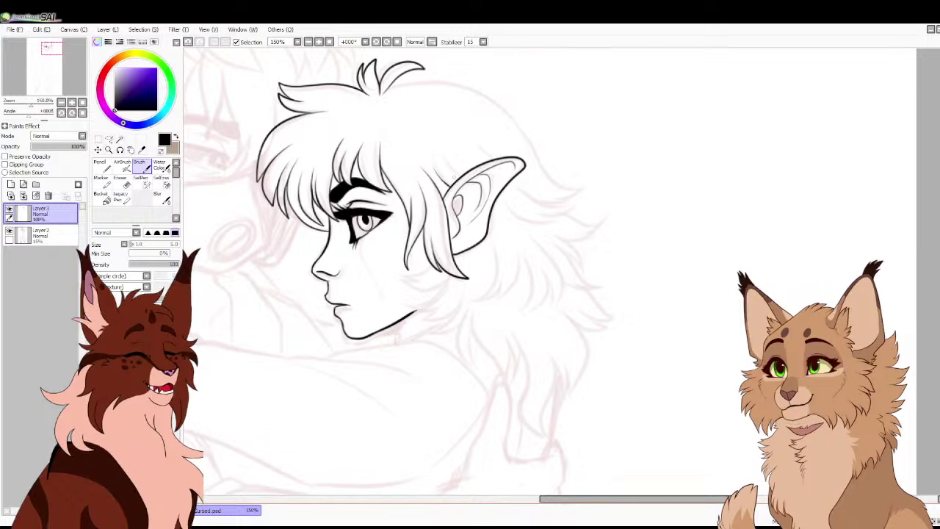
Ink the short curled hair tufts below the ear, covering the back of the jaw
left_click_drag(326, 213, 433, 197)
mouse_move(537, 248)
left_mouse_down()
mouse_move(508, 256)
mouse_move(525, 262)
mouse_move(507, 266)
mouse_move(524, 287)
left_mouse_up()
left_click_drag(527, 280, 507, 293)
mouse_move(552, 287)
left_mouse_down()
mouse_move(522, 296)
mouse_move(524, 306)
left_mouse_up()
mouse_move(565, 286)
left_mouse_down()
mouse_move(540, 305)
mouse_move(566, 267)
left_mouse_up()
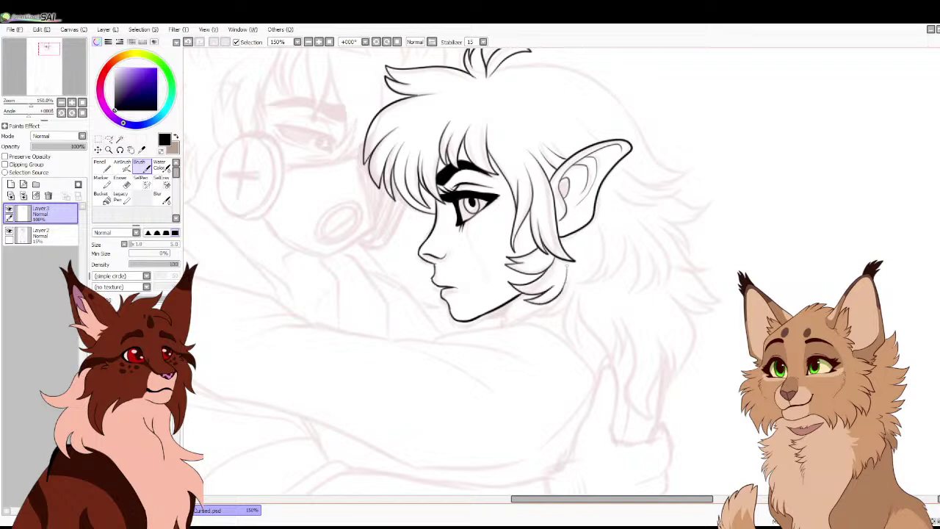
mouse_move(531, 314)
left_mouse_down()
mouse_move(561, 308)
mouse_move(574, 279)
left_mouse_up()
scroll(562, 272, "down", 6)
scroll(562, 271, "up", 1)
left_click_drag(562, 272, 527, 319)
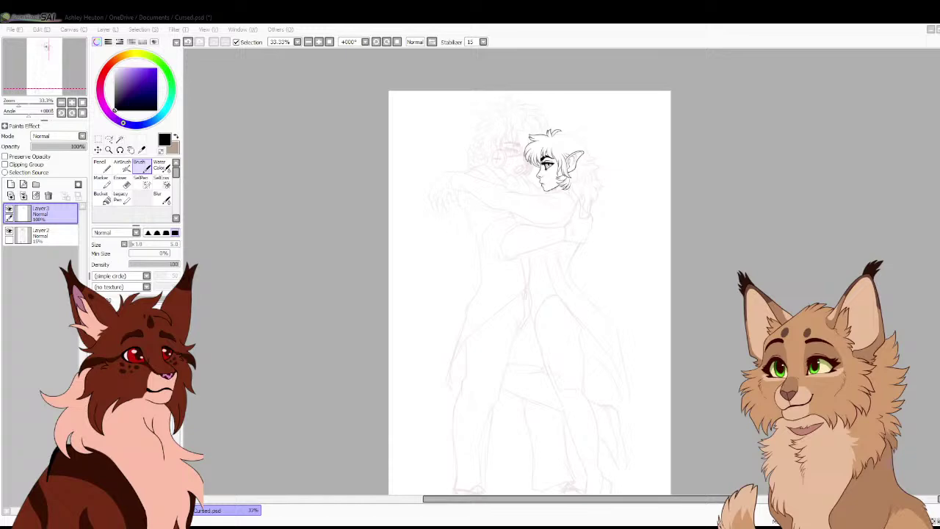
Ink the front of the neck under the jaw and fill the shadow wedge there solid black
scroll(561, 272, "up", 4)
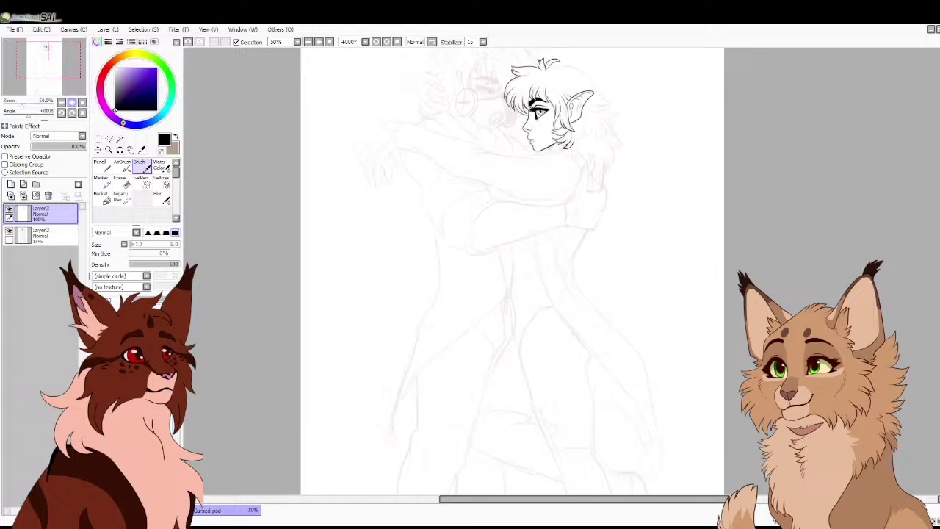
left_click_drag(48, 61, 52, 49)
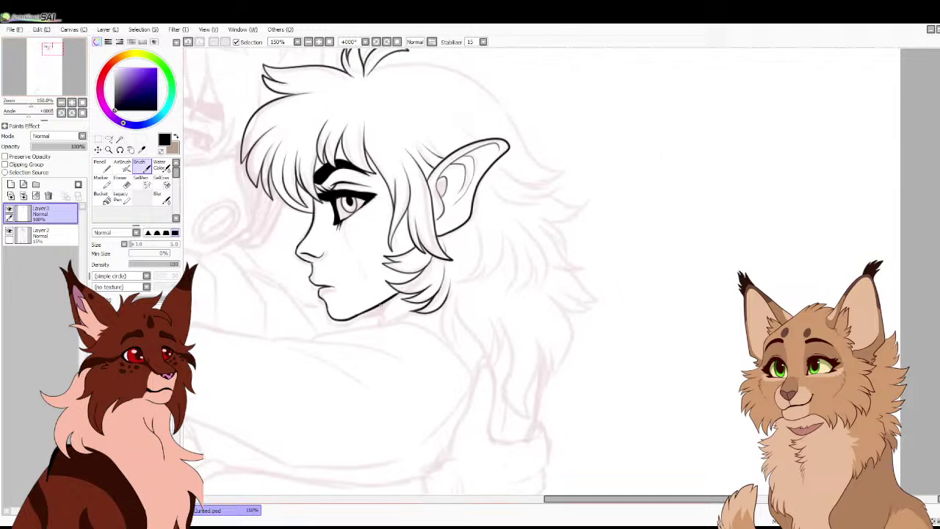
left_click_drag(395, 295, 379, 313)
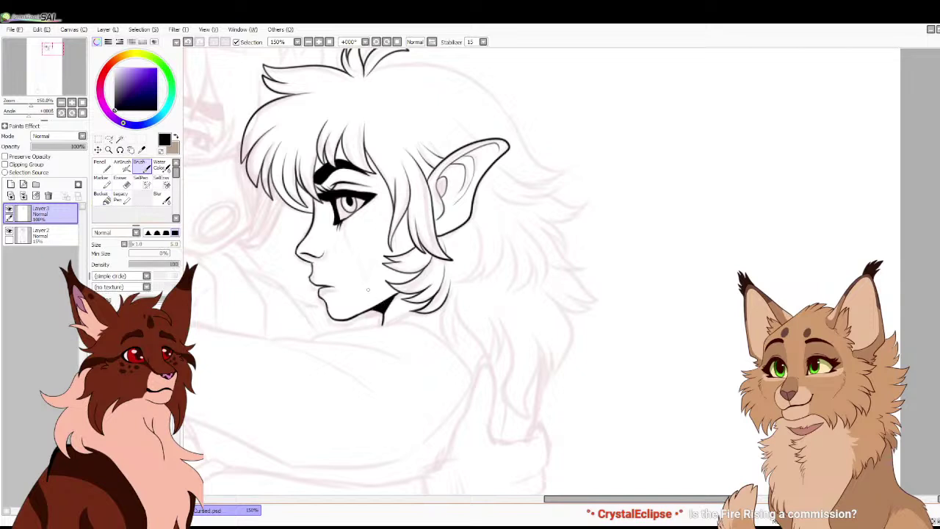
Ink the crown and back of the head, ending in pointed, layered hair locks behind the ear
left_click_drag(397, 294, 502, 347)
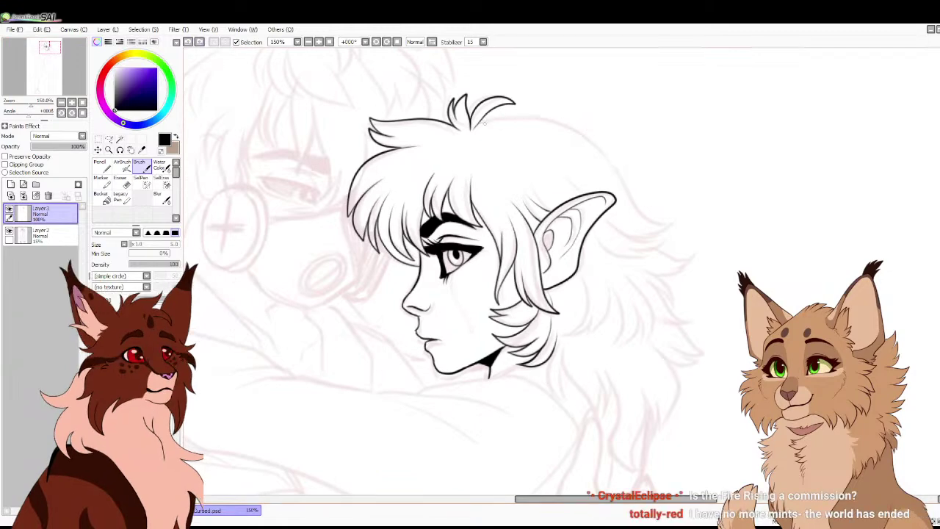
mouse_move(517, 113)
left_mouse_down()
mouse_move(580, 130)
mouse_move(643, 209)
mouse_move(674, 218)
mouse_move(621, 231)
mouse_move(558, 171)
left_mouse_up()
mouse_move(641, 236)
left_mouse_down()
mouse_move(664, 238)
mouse_move(615, 246)
mouse_move(636, 253)
mouse_move(595, 238)
left_mouse_up()
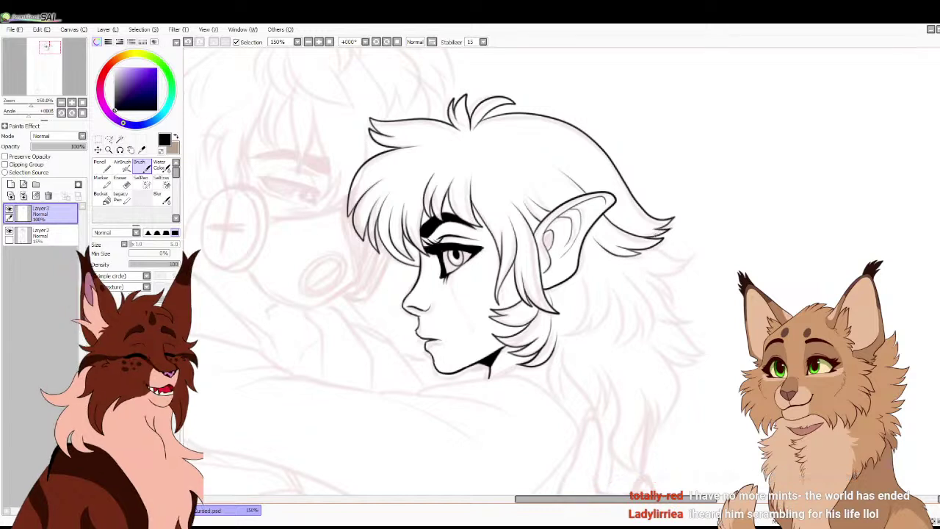
mouse_move(654, 243)
left_mouse_down()
mouse_move(701, 254)
mouse_move(667, 270)
mouse_move(637, 262)
mouse_move(676, 307)
mouse_move(643, 275)
left_mouse_up()
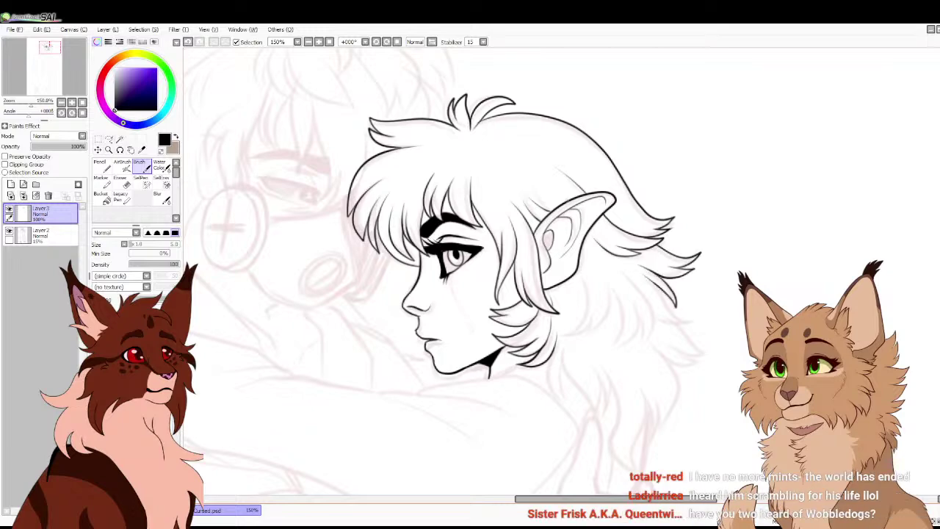
mouse_move(588, 294)
left_mouse_down()
mouse_move(516, 132)
mouse_move(515, 152)
mouse_move(497, 168)
mouse_move(536, 163)
mouse_move(524, 103)
left_mouse_up()
mouse_move(542, 133)
left_mouse_down()
mouse_move(542, 187)
mouse_move(565, 154)
mouse_move(563, 187)
mouse_move(578, 135)
mouse_move(547, 108)
left_mouse_up()
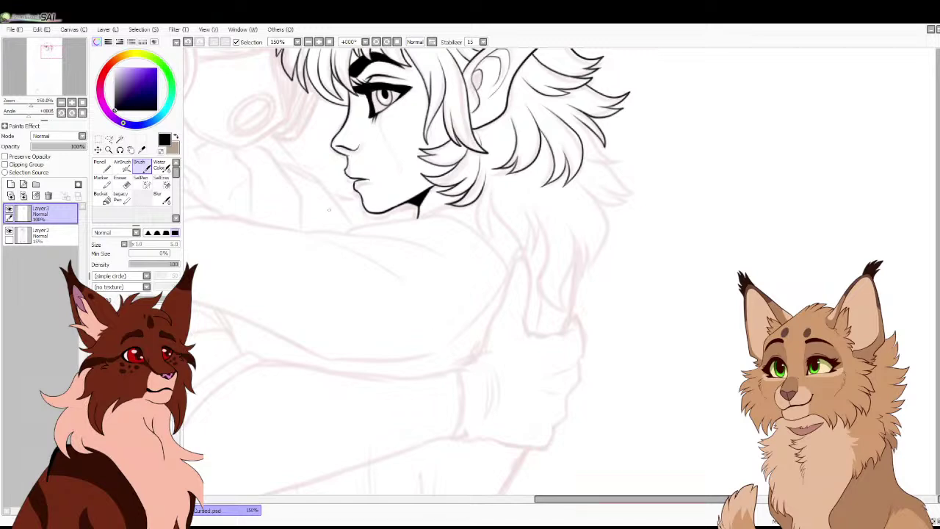
Ink the wavy hair strands hanging from behind the jaw tufts over the nape and shoulder
left_click(82, 102)
left_click(71, 102)
key("plus")
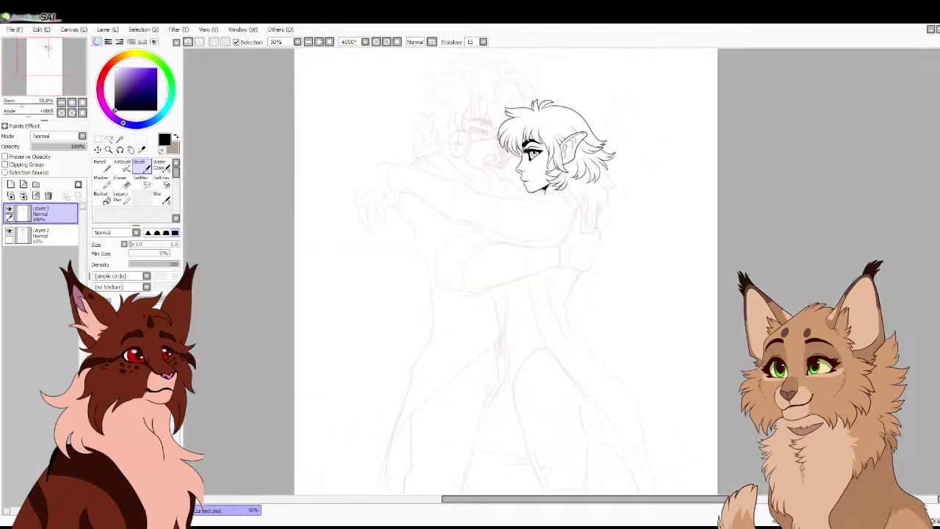
key("plus")
key("plus")
left_click_drag(526, 220, 395, 317)
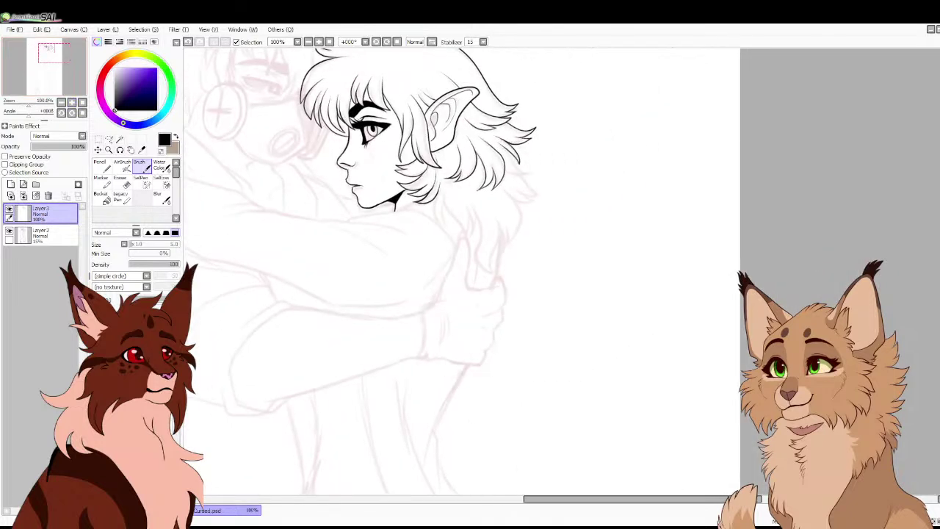
key("plus")
mouse_move(371, 161)
left_mouse_down()
mouse_move(367, 175)
mouse_move(399, 208)
left_mouse_up()
mouse_move(382, 168)
left_mouse_down()
mouse_move(414, 221)
mouse_move(424, 175)
left_mouse_up()
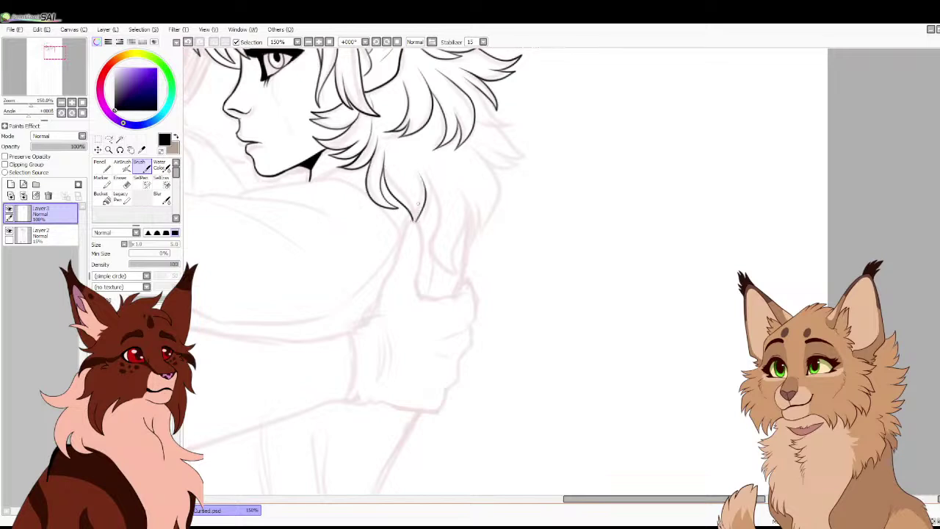
mouse_move(413, 219)
left_mouse_down()
mouse_move(414, 180)
mouse_move(393, 152)
mouse_move(429, 188)
mouse_move(415, 208)
mouse_move(401, 145)
left_mouse_up()
mouse_move(424, 197)
left_mouse_down()
mouse_move(424, 235)
mouse_move(434, 185)
left_mouse_up()
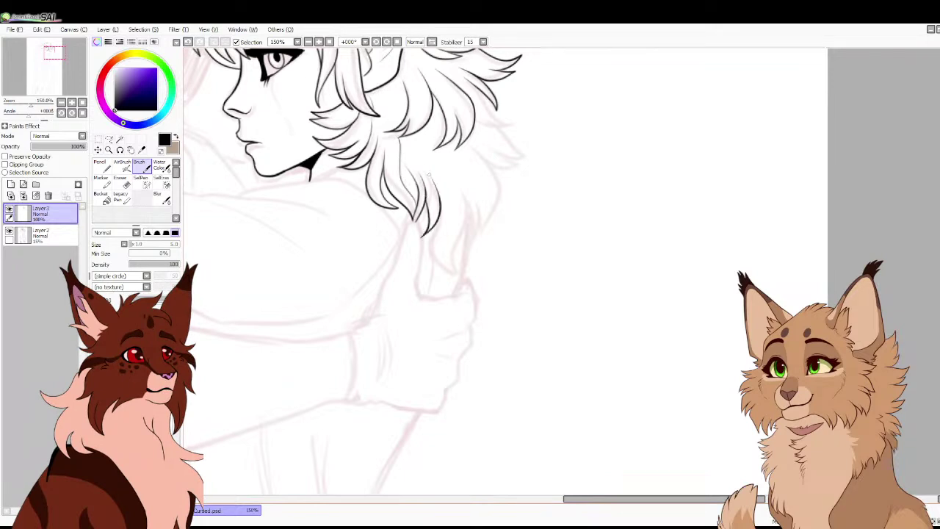
Ink the longest hair locks down to the partner's hand and the outer flicked lock at the back
mouse_move(437, 220)
left_mouse_down()
mouse_move(444, 273)
mouse_move(455, 279)
mouse_move(471, 270)
mouse_move(443, 147)
left_mouse_up()
left_click_drag(470, 203, 479, 261)
mouse_move(479, 260)
left_mouse_down()
mouse_move(481, 190)
mouse_move(478, 245)
mouse_move(494, 164)
mouse_move(466, 139)
left_mouse_up()
mouse_move(486, 176)
left_mouse_down()
mouse_move(526, 166)
mouse_move(500, 158)
mouse_move(539, 150)
mouse_move(489, 114)
left_mouse_up()
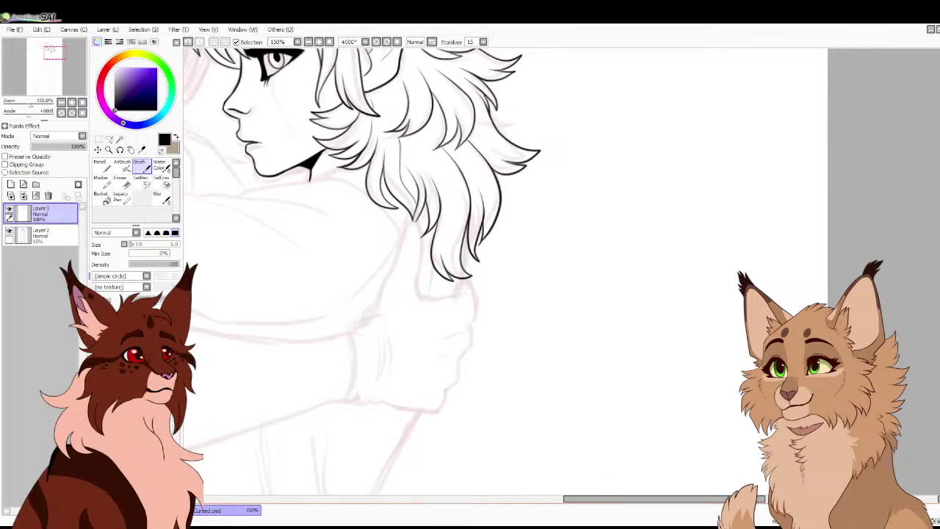
left_click(82, 102)
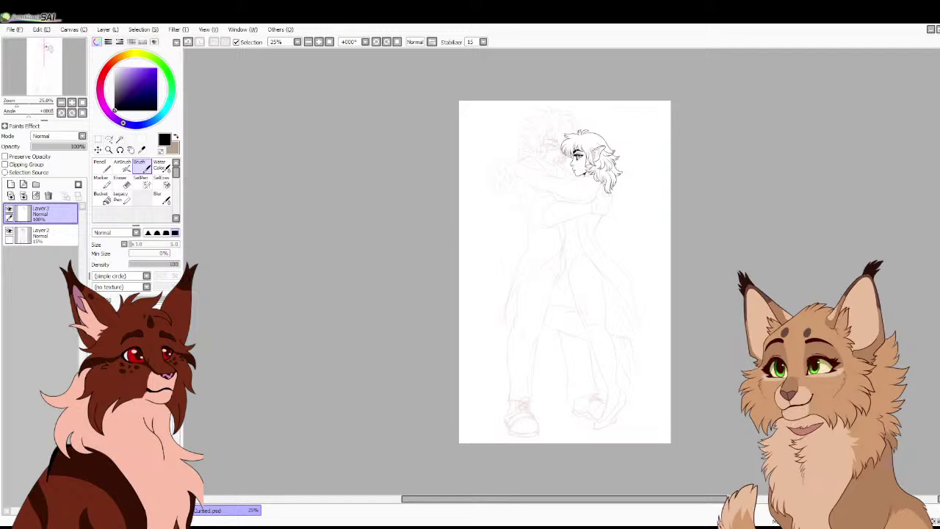
Ink the pointy-eared character's shoulder, its sleeve folds and the rounded back of the upper arm
scroll(560, 273, "up", 5)
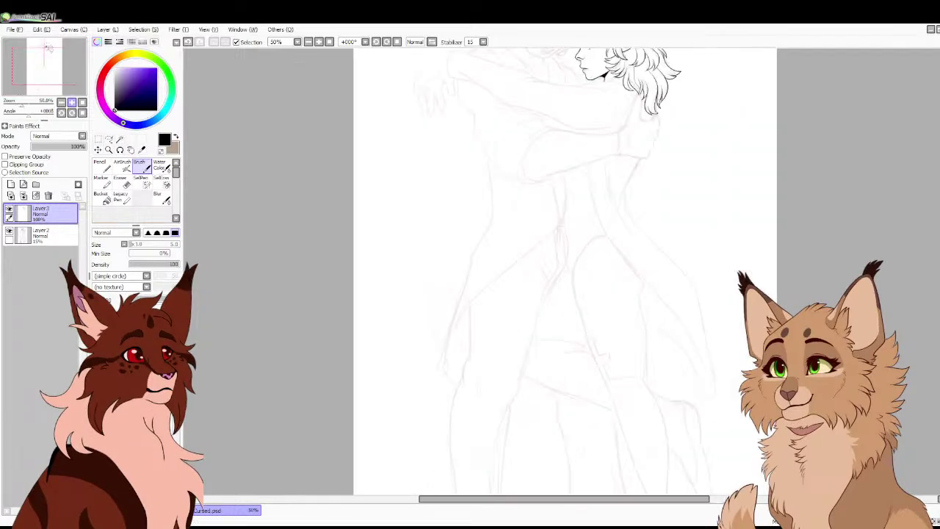
left_click_drag(43, 67, 52, 54)
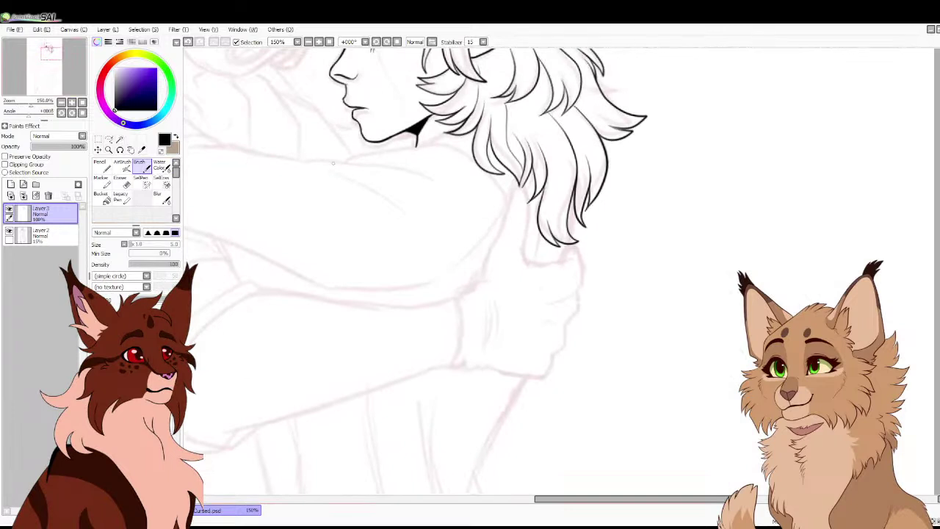
left_click_drag(305, 162, 397, 205)
left_click_drag(309, 161, 436, 183)
left_click_drag(343, 159, 452, 148)
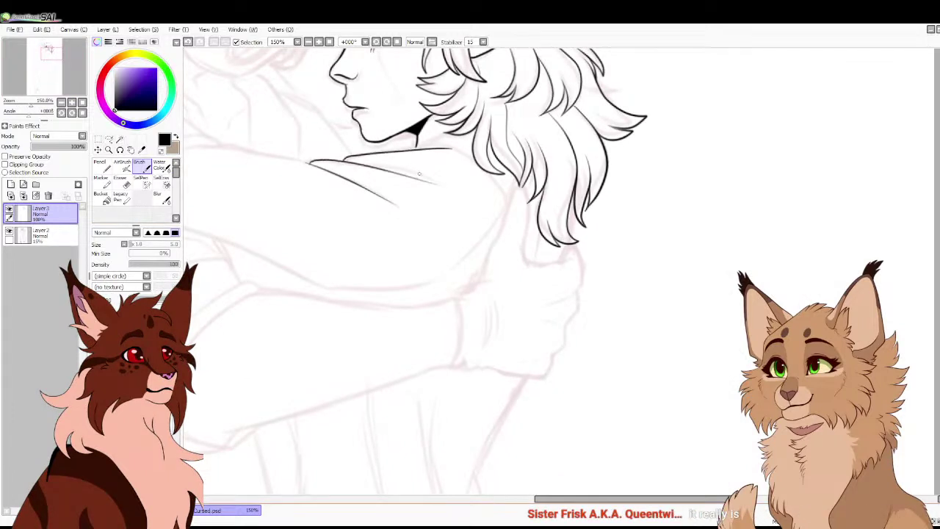
left_click_drag(367, 164, 424, 179)
mouse_move(456, 149)
left_mouse_down()
mouse_move(474, 164)
mouse_move(484, 238)
mouse_move(360, 297)
mouse_move(272, 267)
mouse_move(432, 303)
left_mouse_up()
Ink the elbow creases and the upper and lower contours of the sleeve on the outstretched arm
mouse_move(470, 198)
left_mouse_down()
mouse_move(382, 177)
mouse_move(306, 190)
left_mouse_up()
left_click_drag(372, 175, 302, 177)
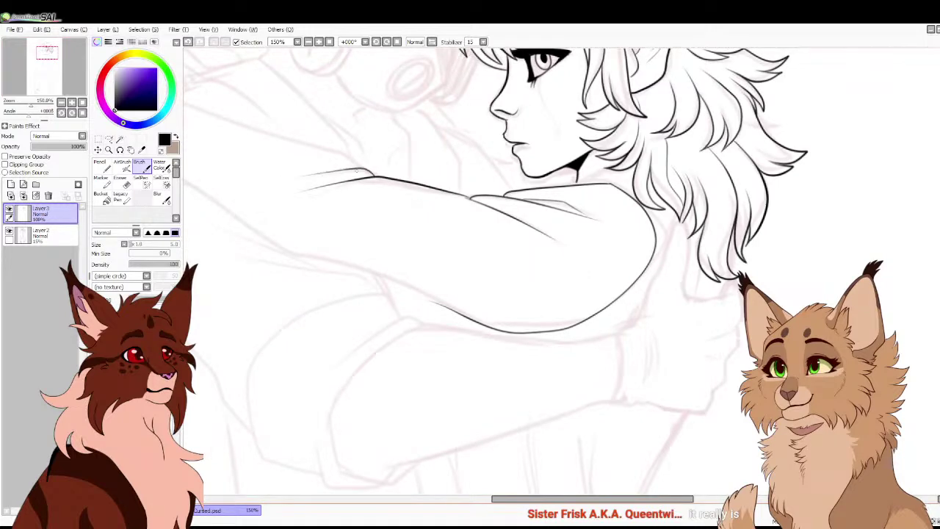
mouse_move(358, 168)
left_mouse_down()
mouse_move(257, 139)
mouse_move(454, 264)
left_mouse_up()
key("ctrl+z")
mouse_move(554, 291)
left_mouse_down()
mouse_move(344, 204)
mouse_move(315, 211)
mouse_move(291, 242)
mouse_move(300, 287)
mouse_move(411, 327)
left_mouse_up()
mouse_move(334, 273)
left_mouse_down()
mouse_move(480, 373)
mouse_move(633, 424)
mouse_move(490, 318)
left_mouse_up()
key("ctrl+z")
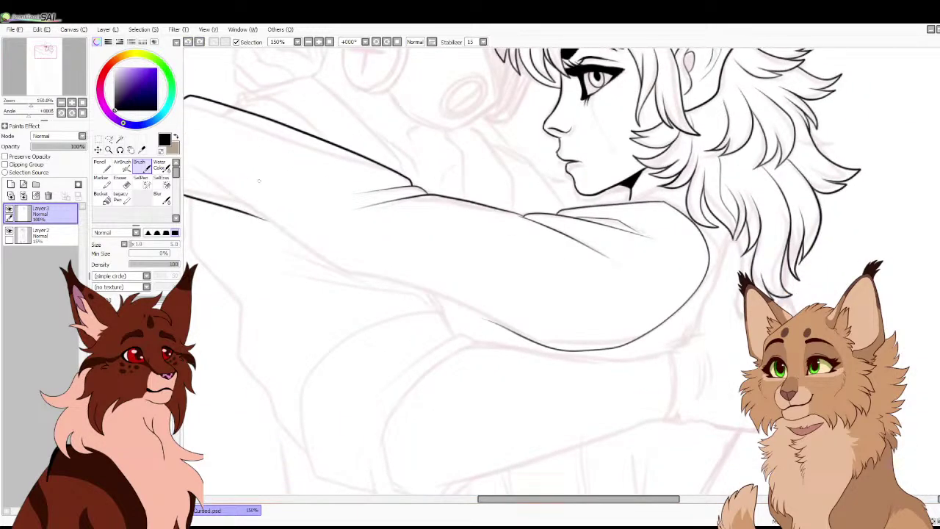
mouse_move(202, 180)
left_mouse_down()
mouse_move(360, 281)
mouse_move(514, 327)
left_mouse_up()
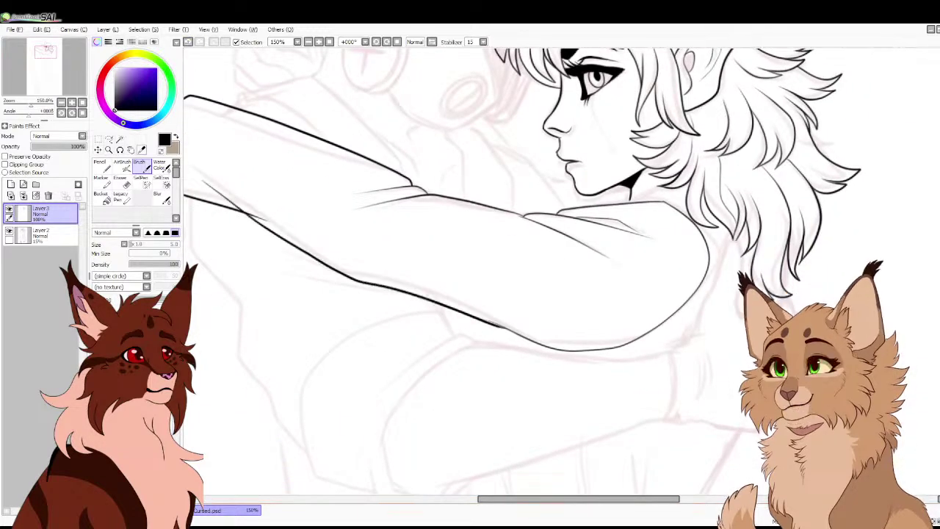
Finish the cuff end of the outstretched sleeve and erase the overlapping line ends on its underside
key("Page_Up")
left_click_drag(433, 316, 338, 197)
left_click_drag(375, 224, 811, 358)
key("e")
left_click_drag(500, 217, 527, 229)
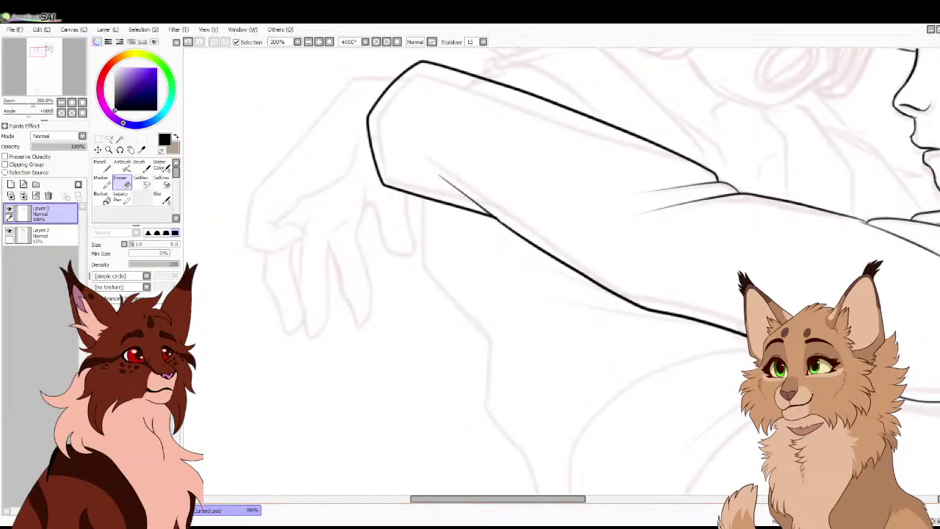
Ink the back of the outstretched hand from the sleeve cuff down around the thumb and along the inner palm contour
left_click(141, 166)
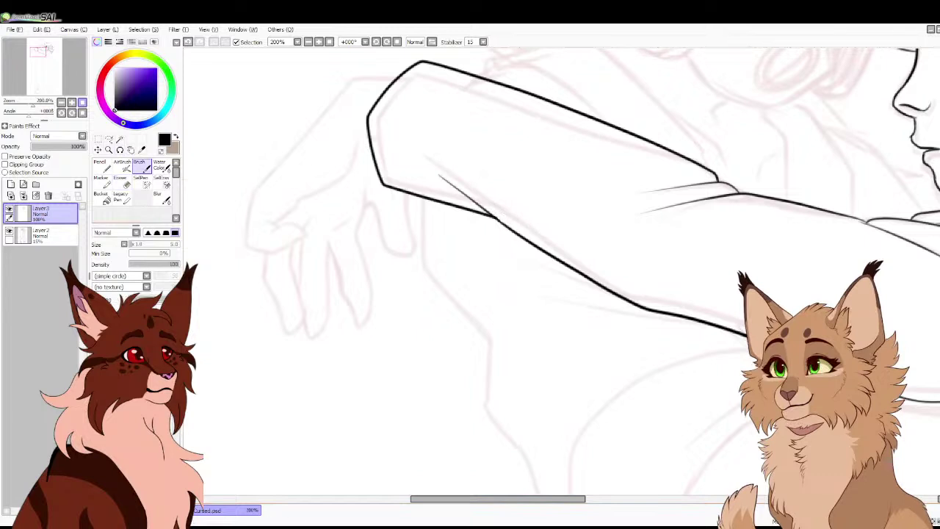
key("Home")
left_click(8, 231)
left_click(9, 231)
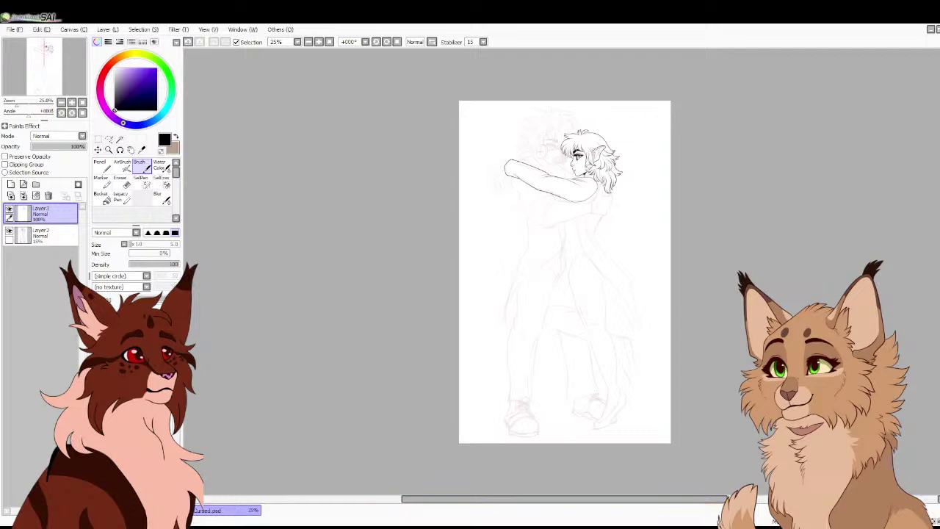
scroll(561, 272, "up", 6)
left_click_drag(44, 66, 37, 50)
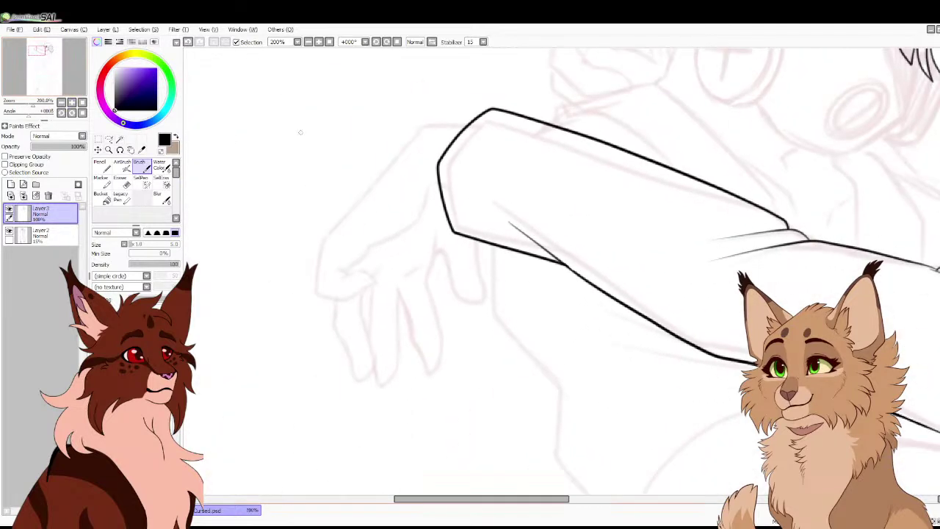
mouse_move(461, 126)
left_mouse_down()
mouse_move(414, 134)
mouse_move(322, 247)
mouse_move(316, 287)
mouse_move(348, 297)
mouse_move(367, 291)
mouse_move(375, 282)
mouse_move(360, 271)
mouse_move(335, 279)
mouse_move(430, 180)
left_mouse_up()
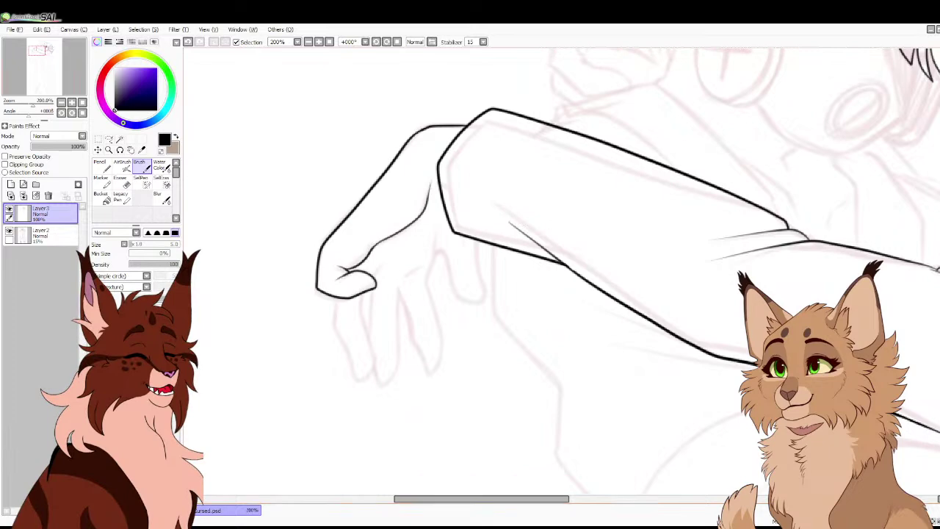
Ink the four hanging fingers of the outstretched hand and add a short crease line on the palm beside the cuff
key("Right")
mouse_move(289, 297)
left_mouse_down()
mouse_move(301, 377)
mouse_move(321, 357)
mouse_move(317, 315)
left_mouse_up()
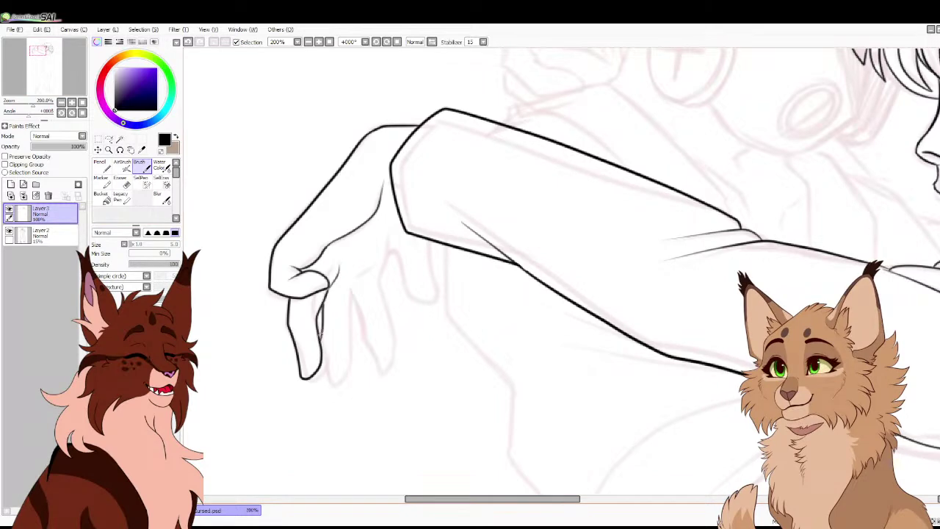
mouse_move(322, 323)
left_mouse_down()
mouse_move(336, 380)
mouse_move(358, 284)
mouse_move(356, 326)
mouse_move(372, 357)
mouse_move(389, 362)
mouse_move(376, 307)
mouse_move(393, 237)
mouse_move(409, 294)
mouse_move(430, 303)
mouse_move(431, 239)
left_mouse_up()
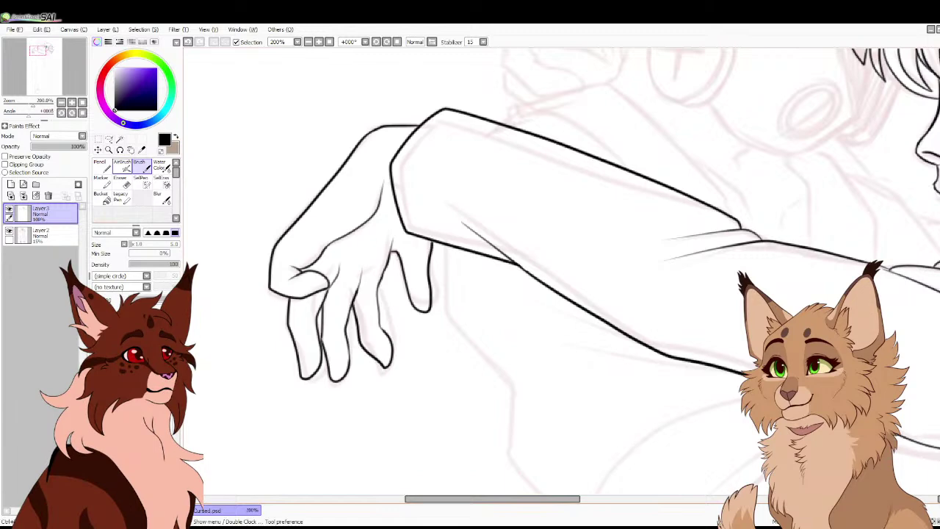
key("e")
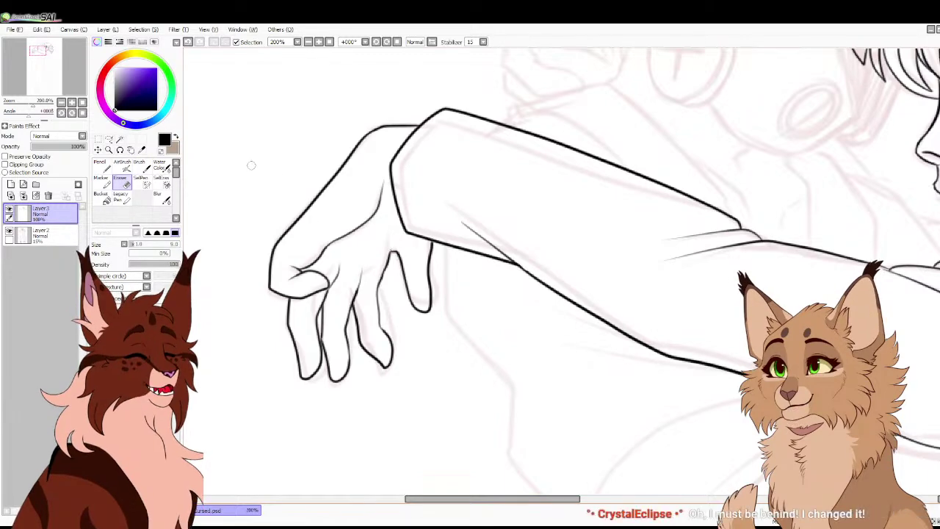
left_click(140, 164)
left_click_drag(386, 249, 383, 213)
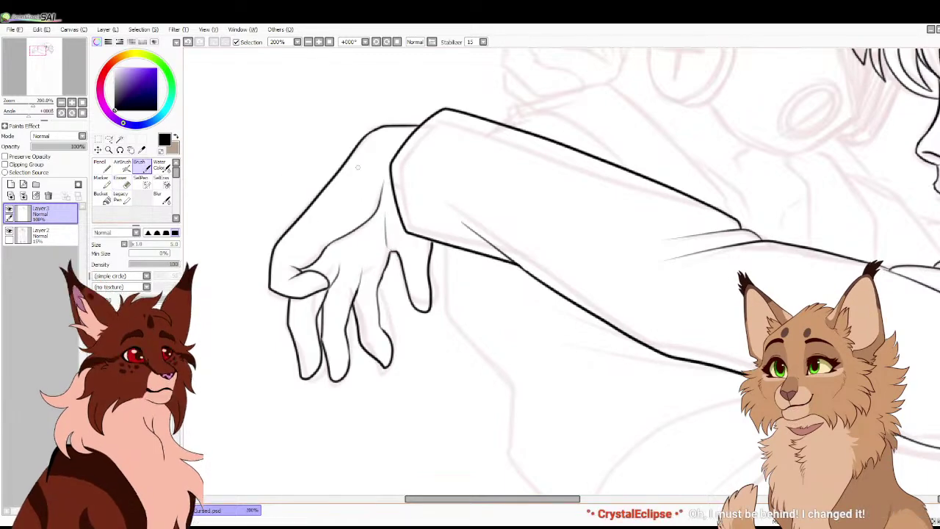
Ink the curved hair tufts at the crown and over the forehead of the masked partner
left_click(82, 102)
left_click(9, 231)
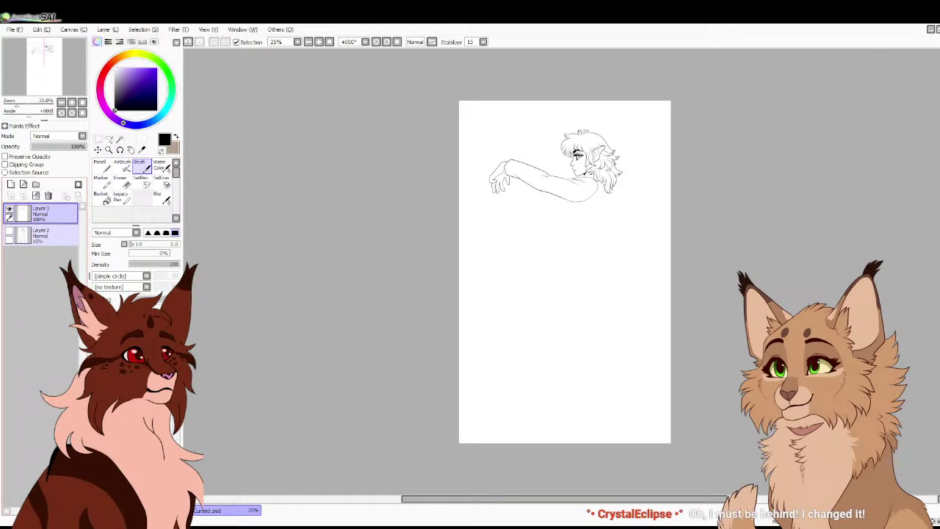
left_click(9, 230)
scroll(561, 272, "up", 5)
left_click_drag(44, 66, 46, 44)
scroll(302, 130, "up", 1)
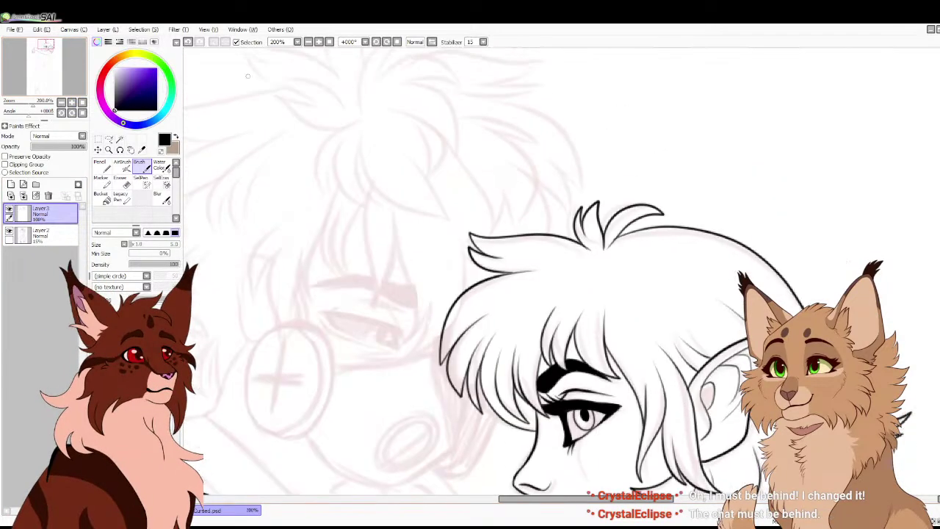
left_click_drag(351, 123, 314, 194)
mouse_move(336, 142)
left_mouse_down()
mouse_move(333, 190)
mouse_move(372, 208)
left_mouse_up()
mouse_move(357, 156)
left_mouse_down()
mouse_move(380, 197)
mouse_move(414, 226)
left_mouse_up()
mouse_move(415, 227)
left_mouse_down()
mouse_move(438, 236)
mouse_move(426, 182)
mouse_move(375, 131)
mouse_move(432, 176)
left_mouse_up()
mouse_move(426, 122)
left_mouse_down()
mouse_move(457, 174)
mouse_move(463, 131)
mouse_move(412, 86)
mouse_move(389, 86)
mouse_move(466, 88)
left_mouse_up()
mouse_move(467, 88)
left_mouse_down()
mouse_move(407, 55)
mouse_move(365, 90)
left_mouse_up()
Close Cursed.psd and create a new blank landscape canvas
left_click(329, 42)
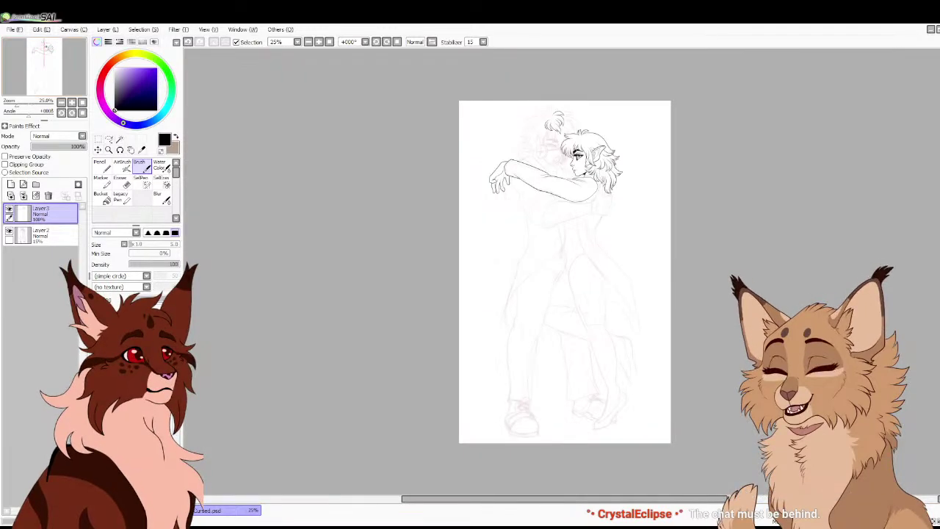
key("ctrl+w")
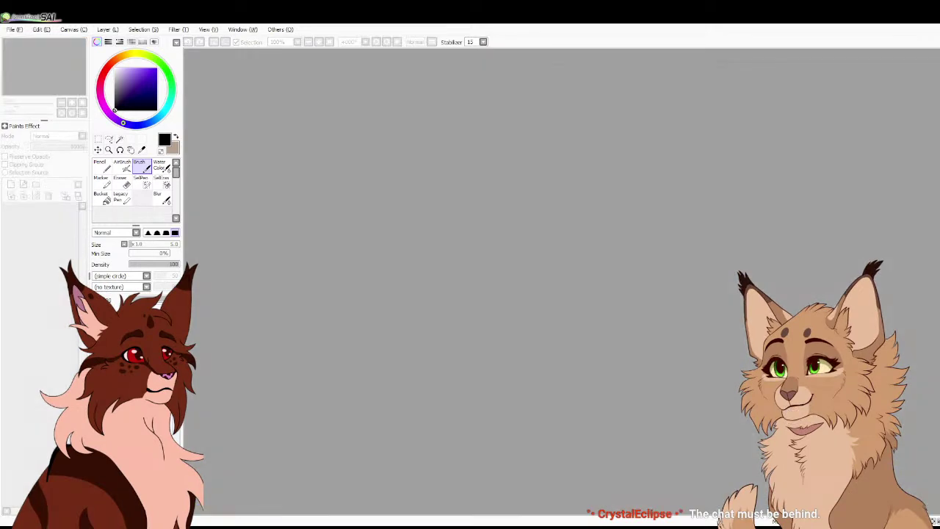
key("ctrl+o")
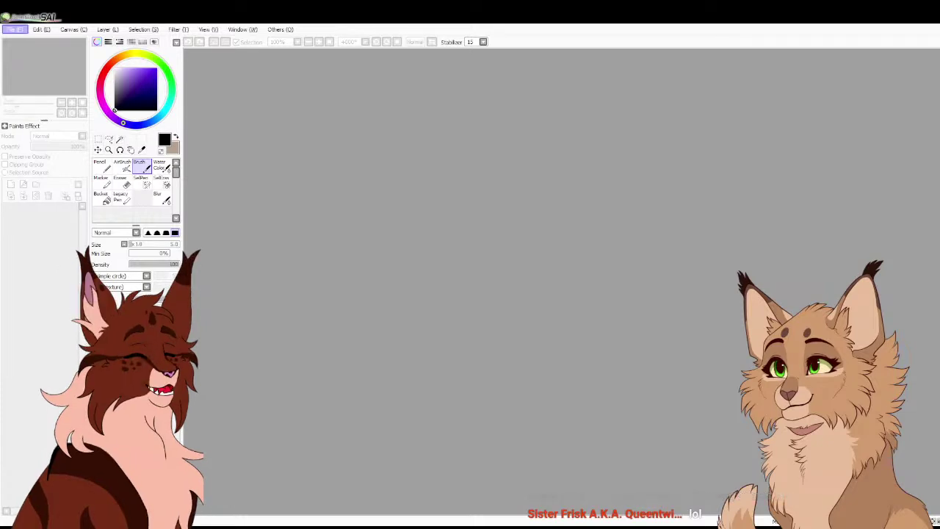
key("ctrl+n")
key("Return")
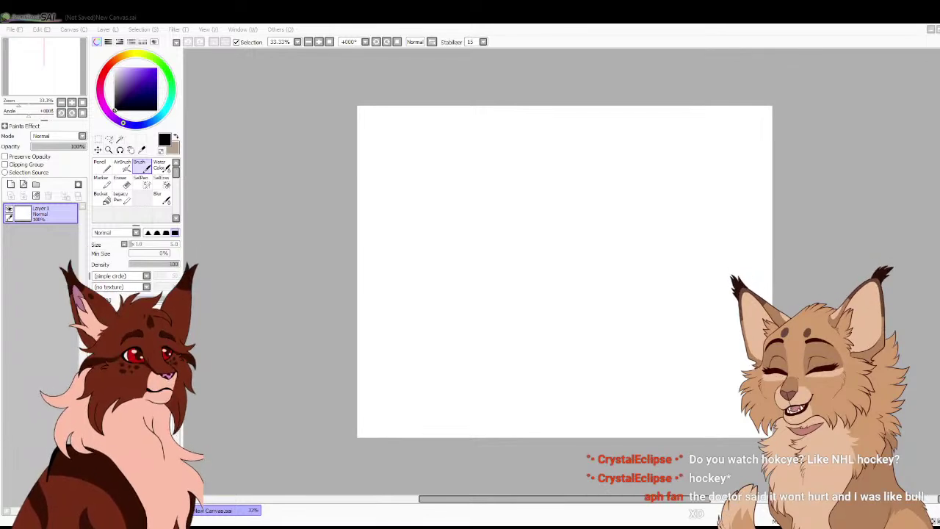
Bring the Nightsparks reference sheet in as a second canvas and enlarge it to 75%
left_click(14, 30)
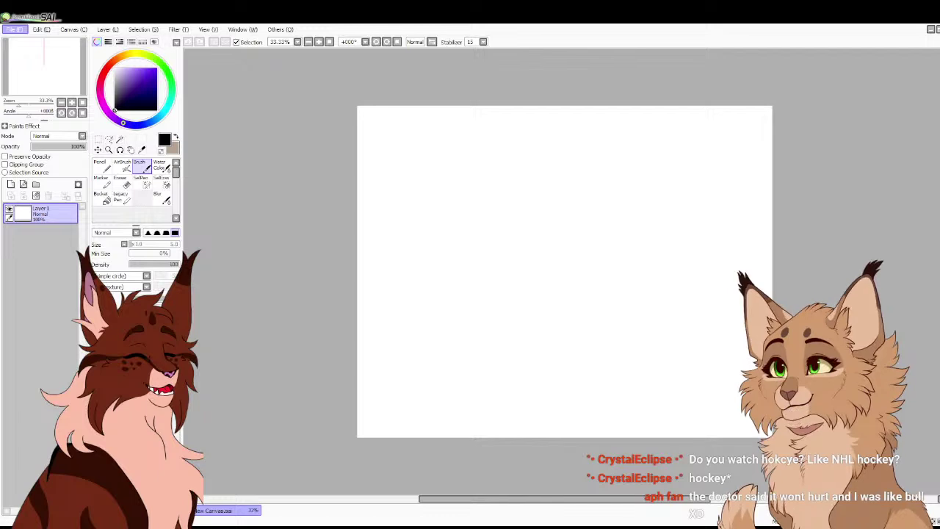
key("ctrl+shift+n")
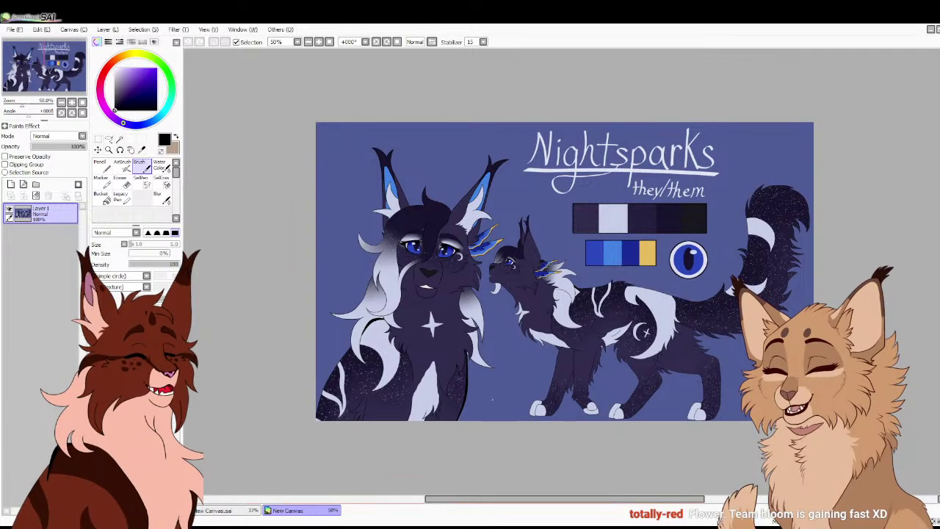
scroll(565, 271, "up", 1)
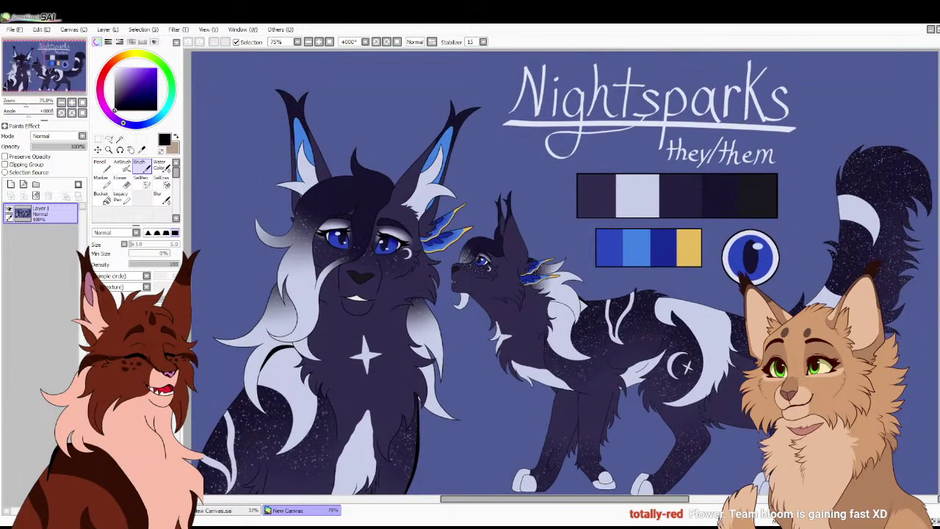
On the blank canvas, set the brush to a dark red colour, density 58 and size 30
key("ctrl+Tab")
left_click(104, 73)
left_click(141, 86)
left_click(158, 263)
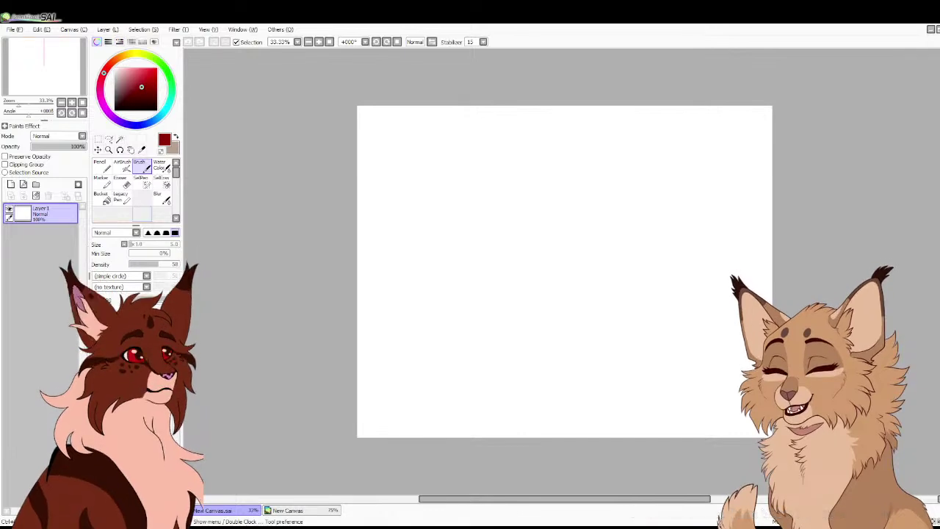
left_click(144, 244)
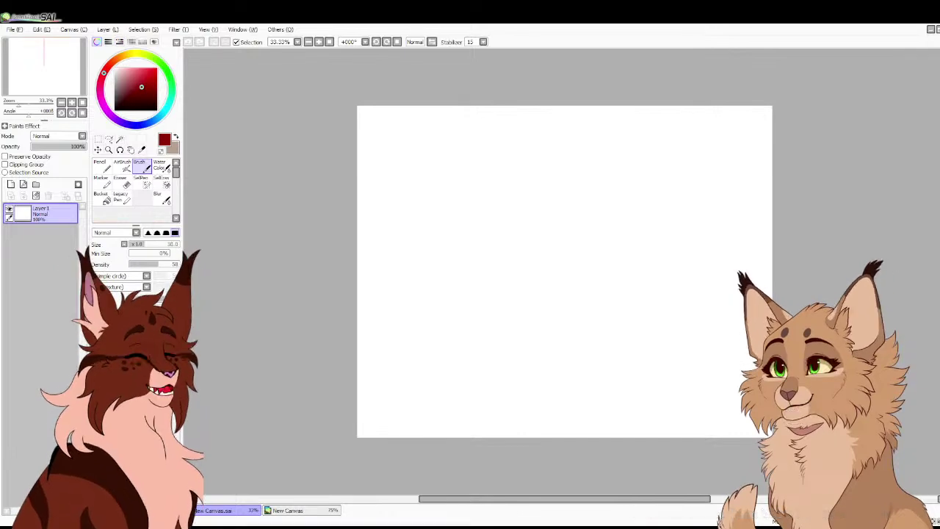
Rough out the curved top of the head and the narrow muzzle near the blank canvas's upper corner, using the Nightsparks sheet as reference
left_click_drag(564, 271, 516, 265)
key("ctrl+Tab")
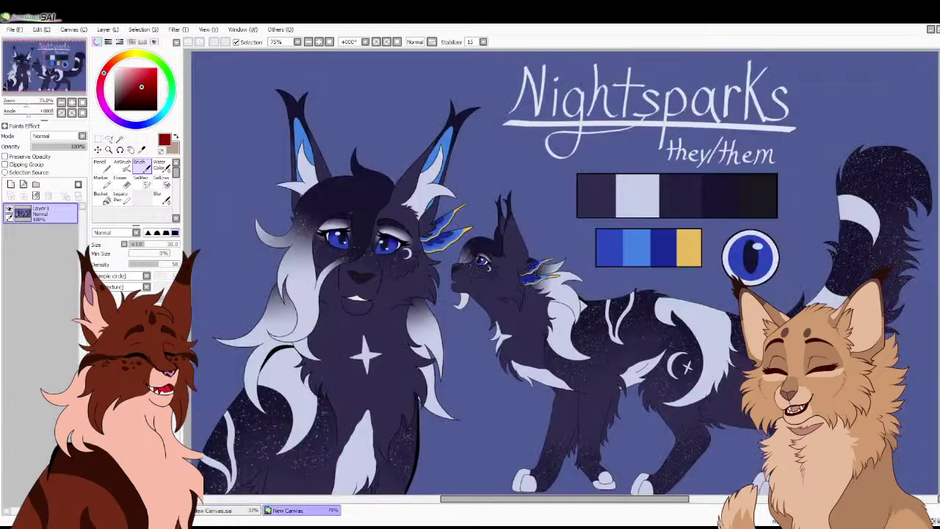
key("ctrl+Tab")
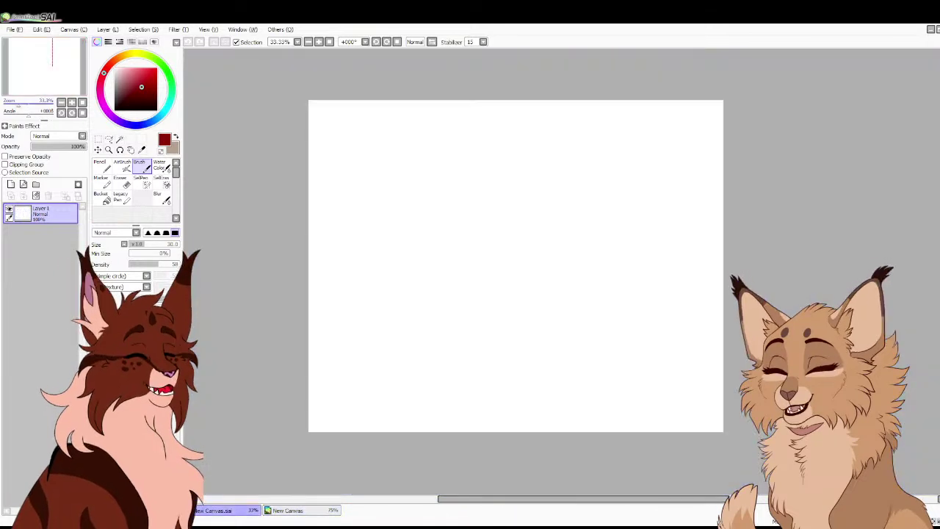
scroll(563, 269, "up", 3)
left_click_drag(302, 151, 273, 145)
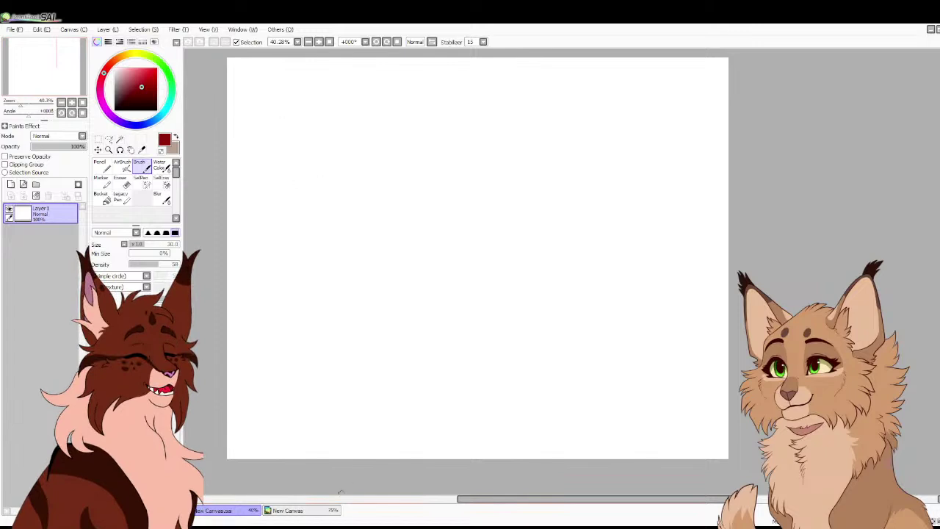
left_click(288, 509)
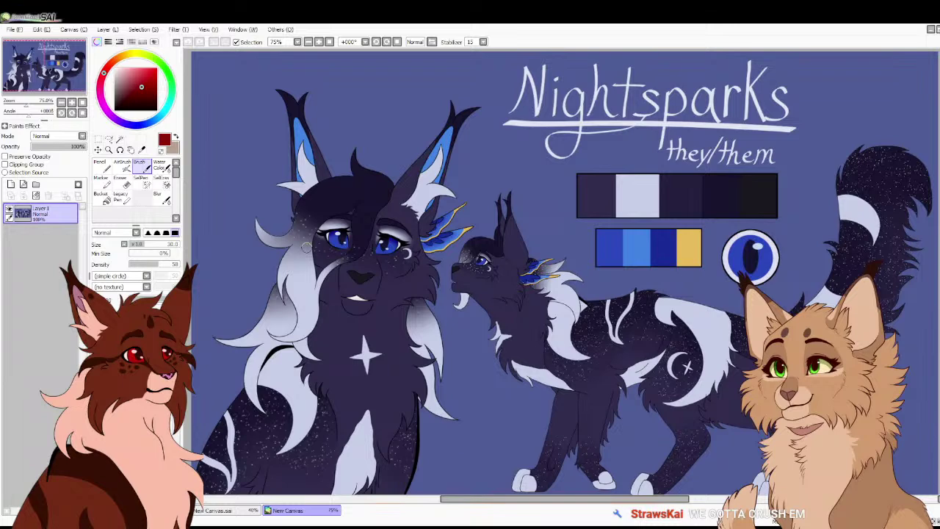
key("ctrl+Tab")
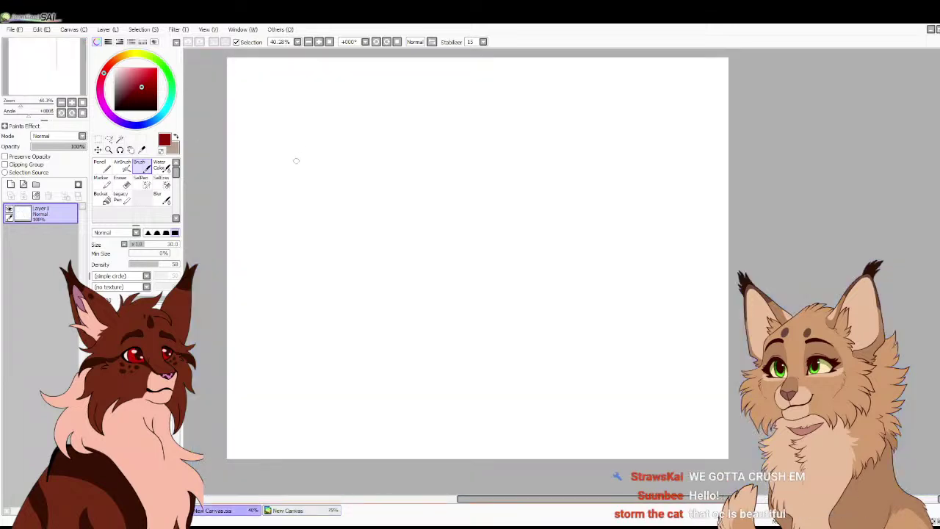
mouse_move(294, 135)
left_mouse_down()
mouse_move(334, 108)
mouse_move(359, 132)
mouse_move(323, 109)
mouse_move(303, 200)
left_mouse_up()
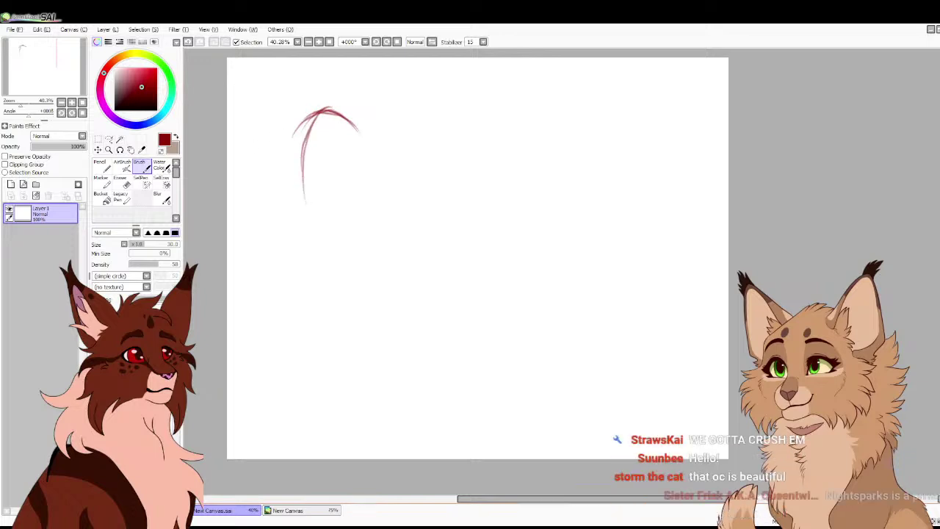
mouse_move(296, 124)
left_mouse_down()
mouse_move(290, 182)
mouse_move(301, 159)
mouse_move(288, 189)
mouse_move(304, 192)
mouse_move(300, 202)
mouse_move(293, 194)
mouse_move(300, 201)
mouse_move(310, 191)
left_mouse_up()
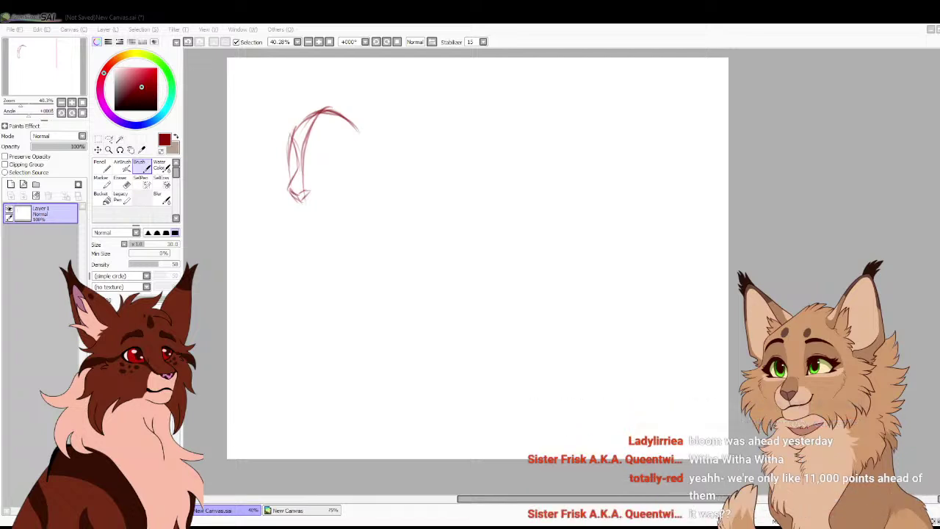
Sketch the arched brow and eye-socket lines beside the muzzle and extend the cheek line down towards the nose
left_click(387, 378)
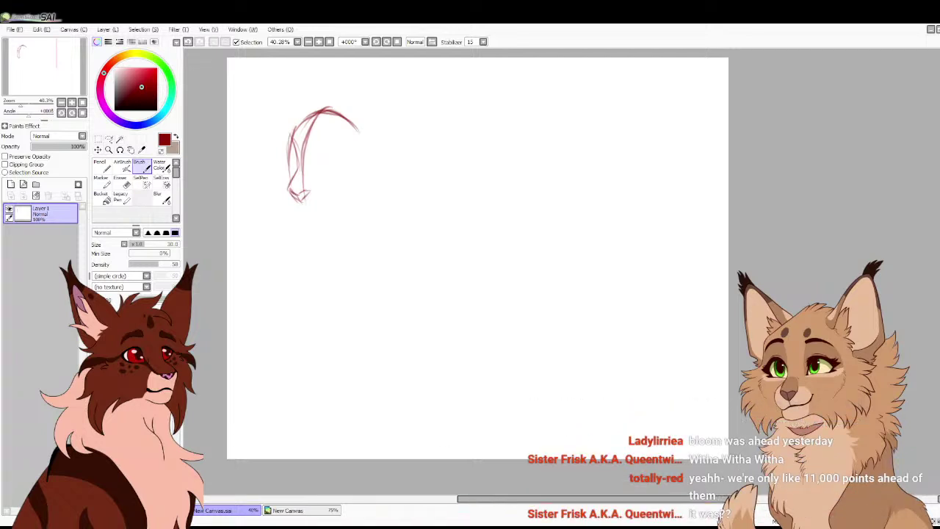
left_click(72, 102)
left_click(72, 102)
left_click(72, 102)
left_click_drag(56, 67, 35, 56)
mouse_move(296, 282)
left_mouse_down()
mouse_move(317, 234)
mouse_move(306, 151)
left_mouse_up()
mouse_move(306, 203)
left_mouse_down()
mouse_move(353, 149)
mouse_move(409, 176)
left_mouse_up()
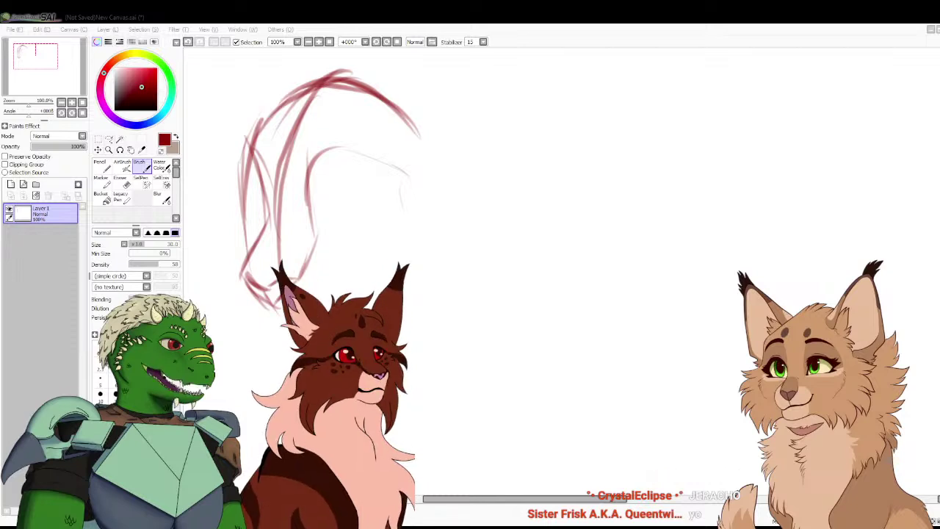
left_click(223, 214)
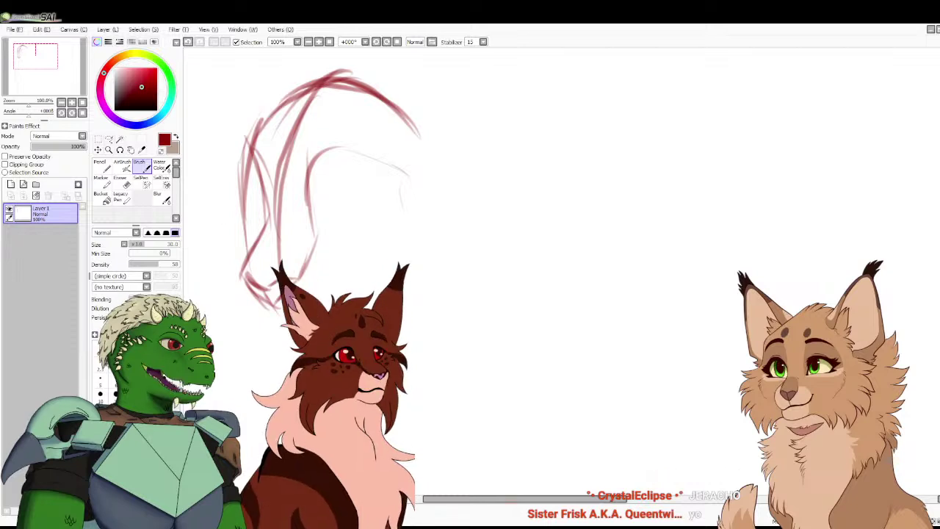
left_click_drag(330, 183, 365, 210)
Erase the outer arc across the top of the head and return to the brush at size 9
left_click(165, 381)
key("Page_Up")
left_click_drag(338, 272, 425, 285)
key("e")
left_click(163, 376)
mouse_move(277, 297)
left_mouse_down()
mouse_move(279, 311)
mouse_move(296, 76)
mouse_move(326, 57)
mouse_move(466, 95)
left_mouse_up()
key("b")
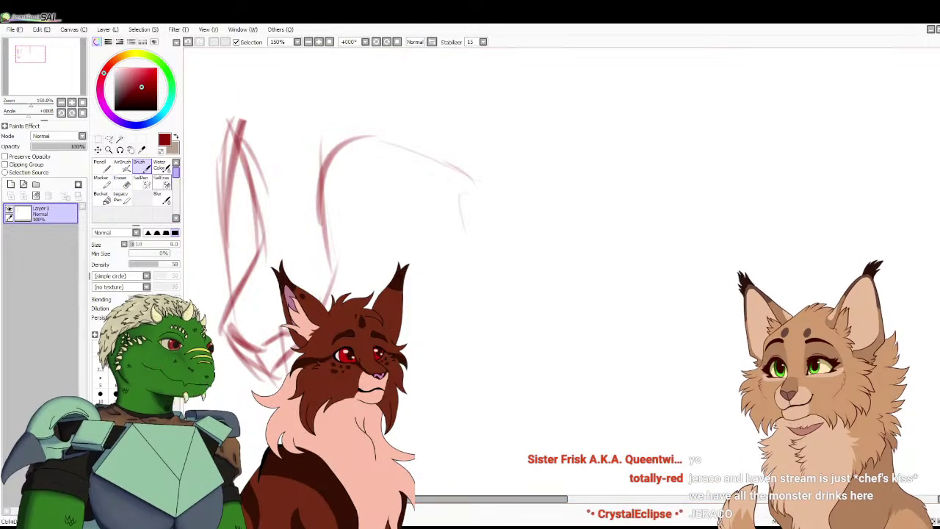
Draw the eye outline below the brow arch with a size 14 brush, adding thick upper lashes and checking the Nightsparks sheet
key("Page_Up")
left_click_drag(280, 282, 436, 297)
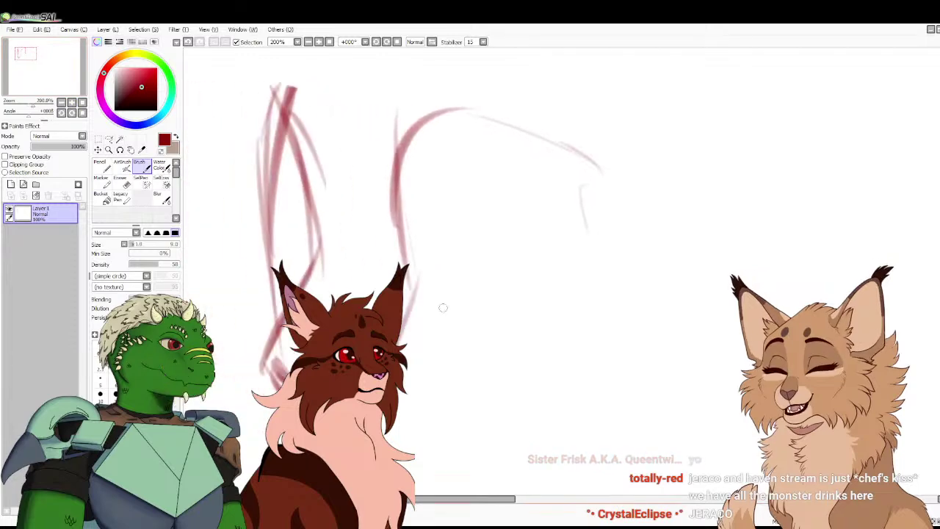
key("ctrl+Tab")
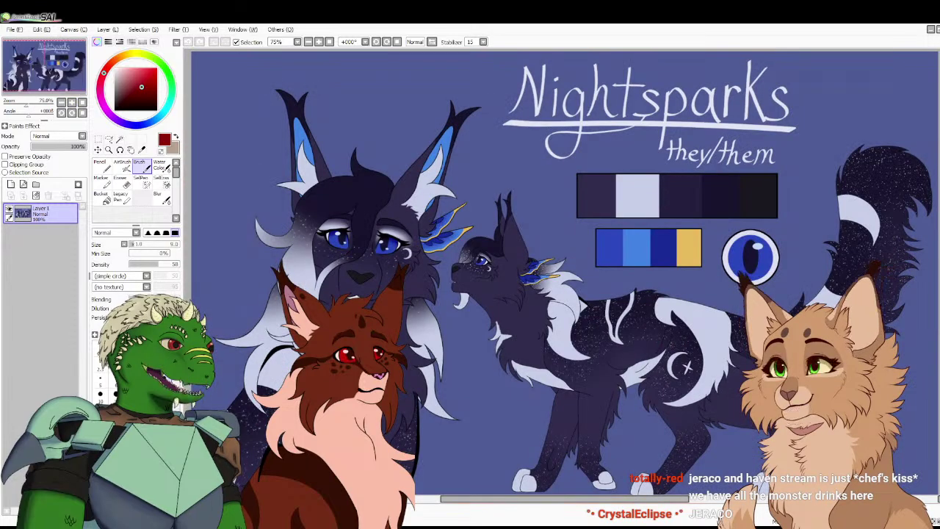
key("ctrl+Tab")
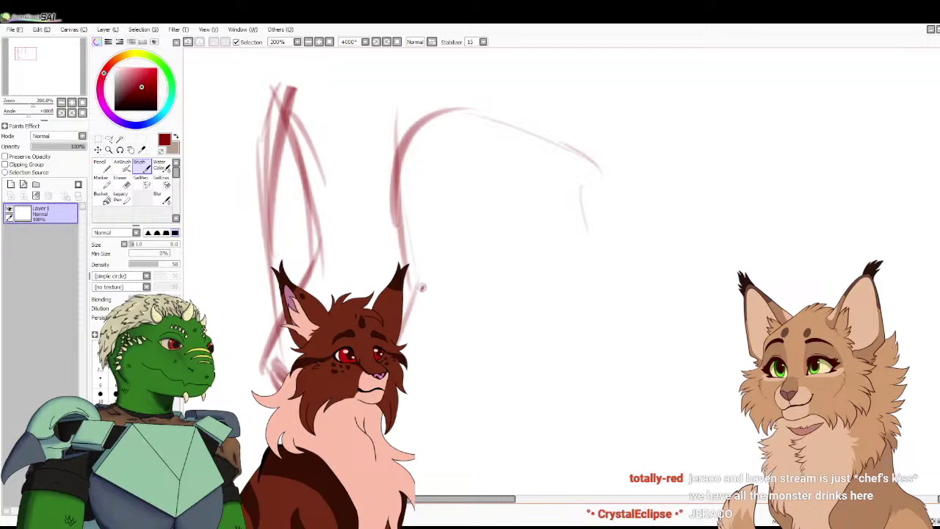
left_click_drag(424, 286, 434, 231)
left_click(132, 414)
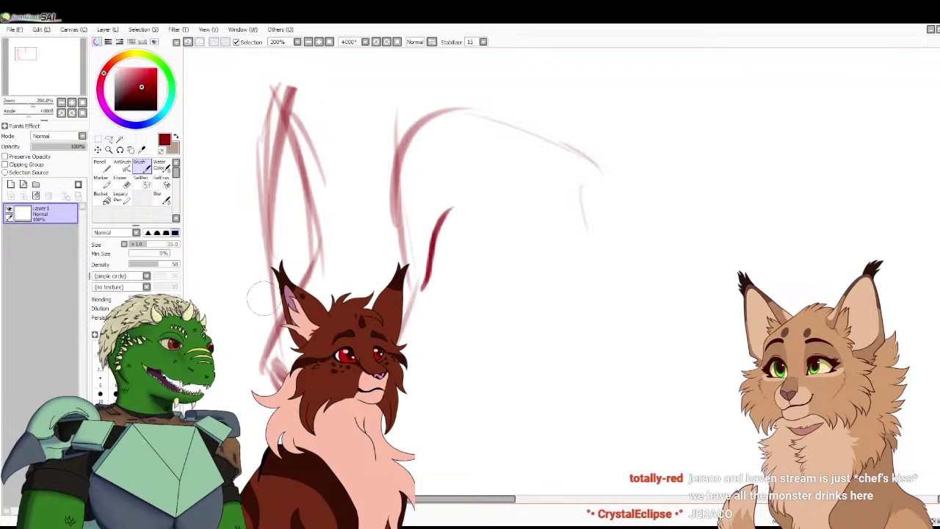
left_click(133, 397)
mouse_move(435, 230)
left_mouse_down()
mouse_move(453, 212)
mouse_move(425, 231)
mouse_move(447, 210)
mouse_move(424, 219)
mouse_move(437, 213)
mouse_move(421, 200)
mouse_move(439, 203)
mouse_move(421, 188)
mouse_move(459, 204)
mouse_move(514, 207)
mouse_move(539, 219)
mouse_move(474, 201)
mouse_move(544, 224)
mouse_move(483, 206)
mouse_move(532, 219)
mouse_move(447, 219)
mouse_move(462, 212)
mouse_move(411, 224)
mouse_move(445, 217)
mouse_move(433, 222)
mouse_move(423, 283)
mouse_move(530, 236)
left_mouse_up()
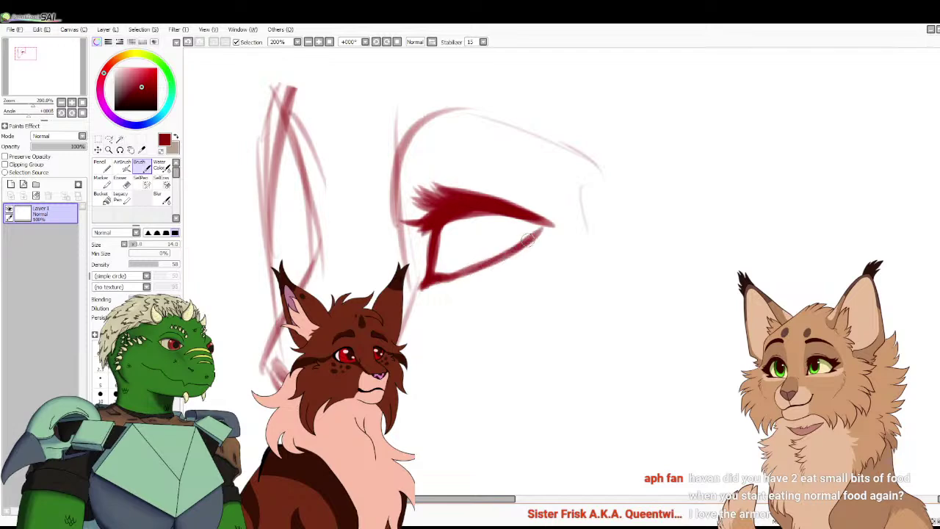
key("ctrl+Tab")
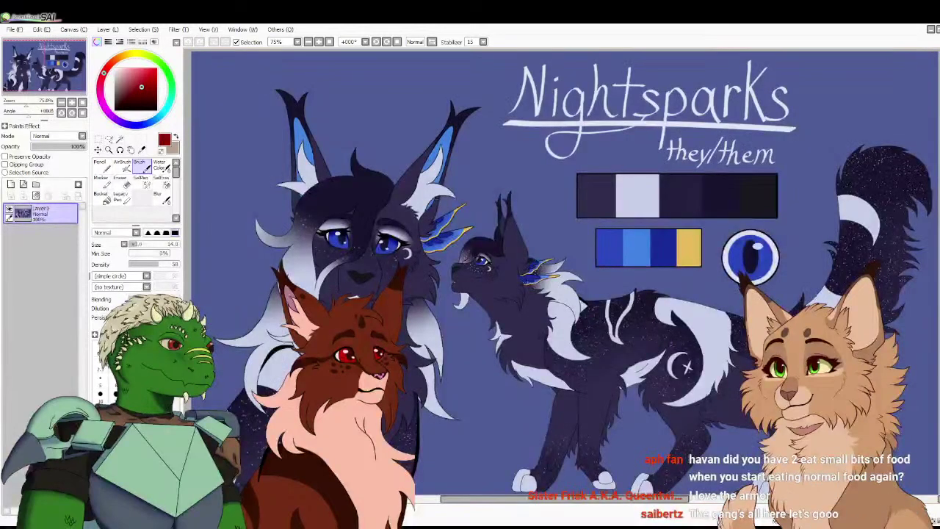
Extend the near eye's outer lashes, add an upper eyelid crease, and draw the iris with a filled pupil
key("ctrl+Tab")
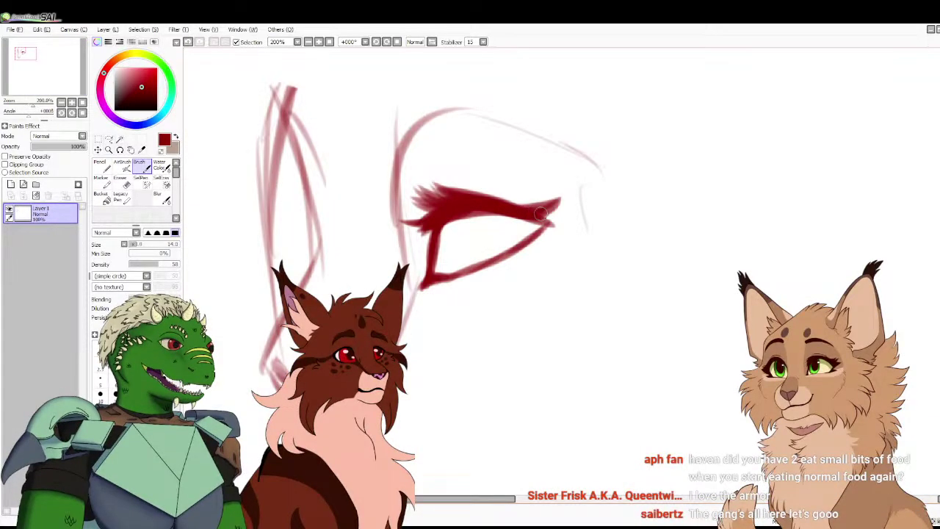
left_click_drag(543, 212, 537, 229)
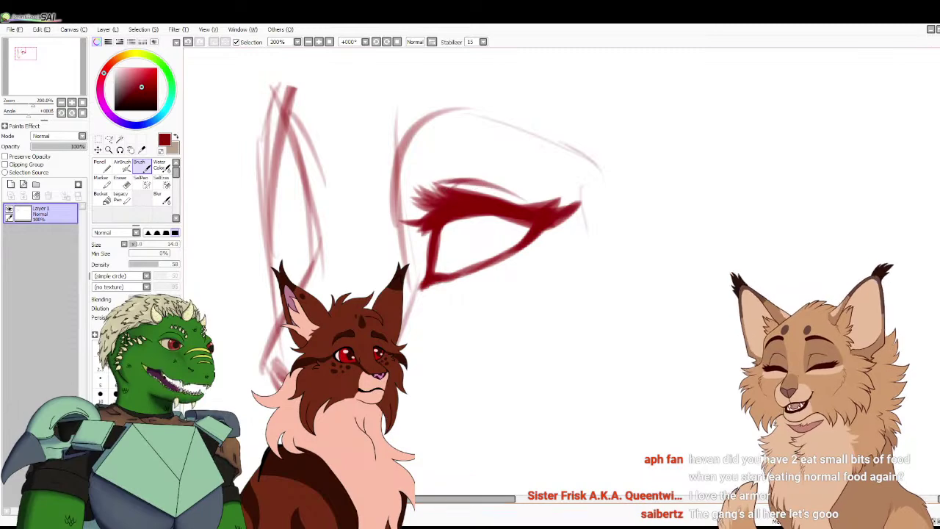
key("ctrl+Tab")
key("ctrl+Tab")
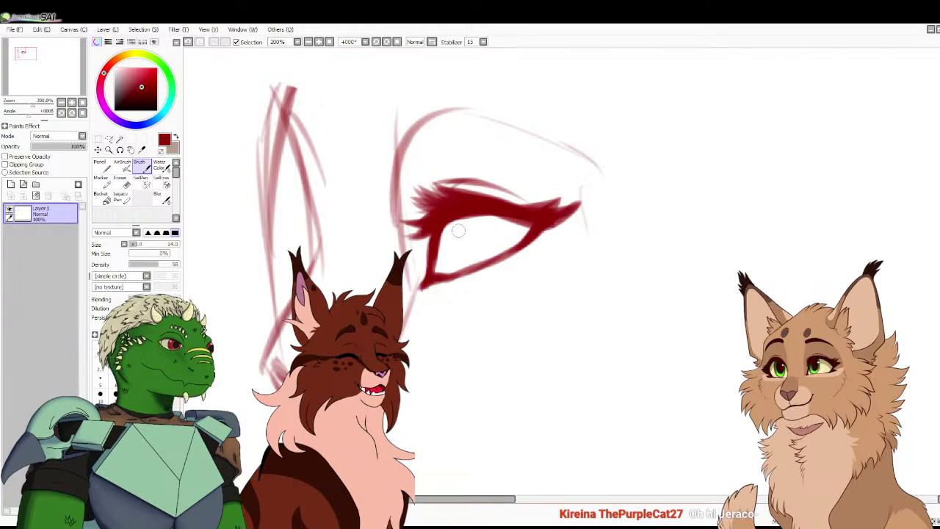
mouse_move(460, 220)
left_mouse_down()
mouse_move(458, 250)
mouse_move(470, 217)
left_mouse_up()
left_click_drag(457, 264, 449, 265)
left_click_drag(441, 223, 445, 262)
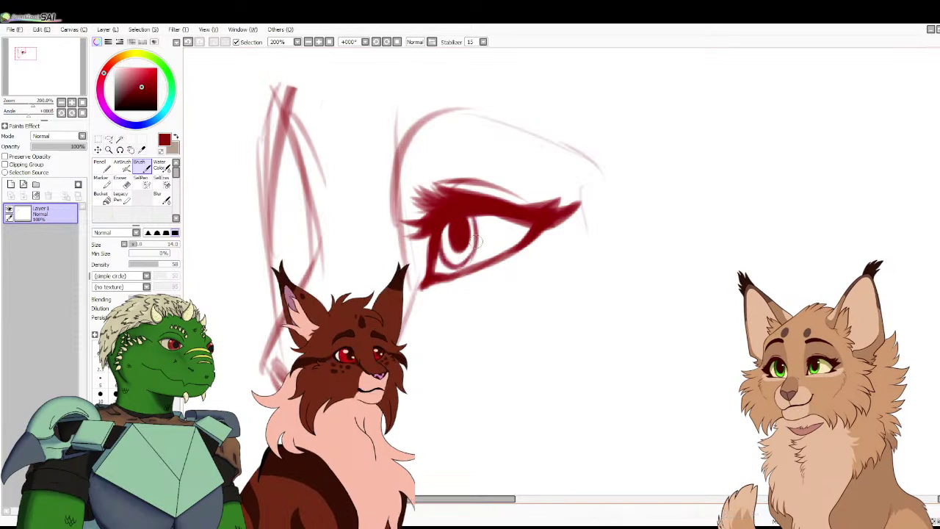
Erase the stray mark above the eye and the rough sketch lines at the far side of the face
scroll(561, 272, "down", 5)
scroll(561, 272, "up", 2)
left_click_drag(485, 220, 557, 329)
scroll(561, 271, "up", 1)
left_click_drag(294, 147, 396, 224)
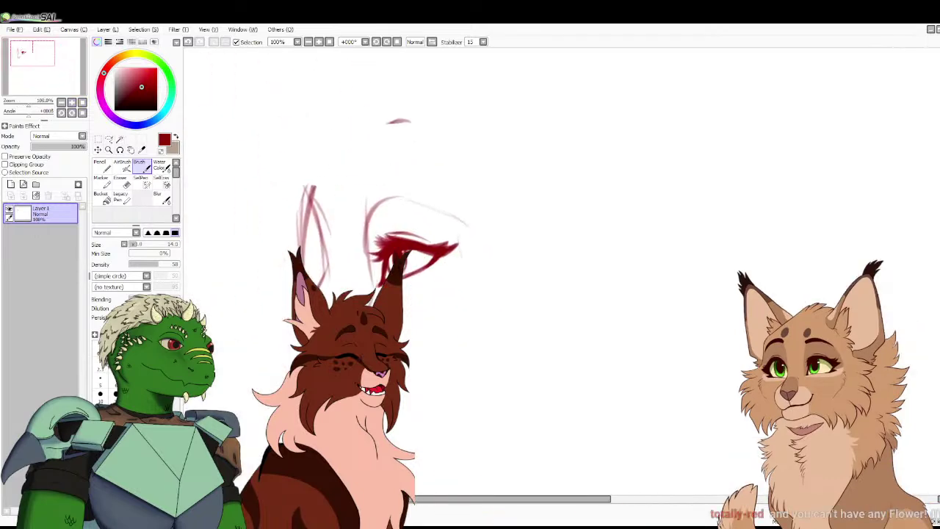
key("e")
left_click_drag(381, 132, 404, 121)
mouse_move(318, 179)
left_mouse_down()
mouse_move(336, 259)
mouse_move(299, 165)
mouse_move(290, 193)
mouse_move(304, 247)
left_mouse_up()
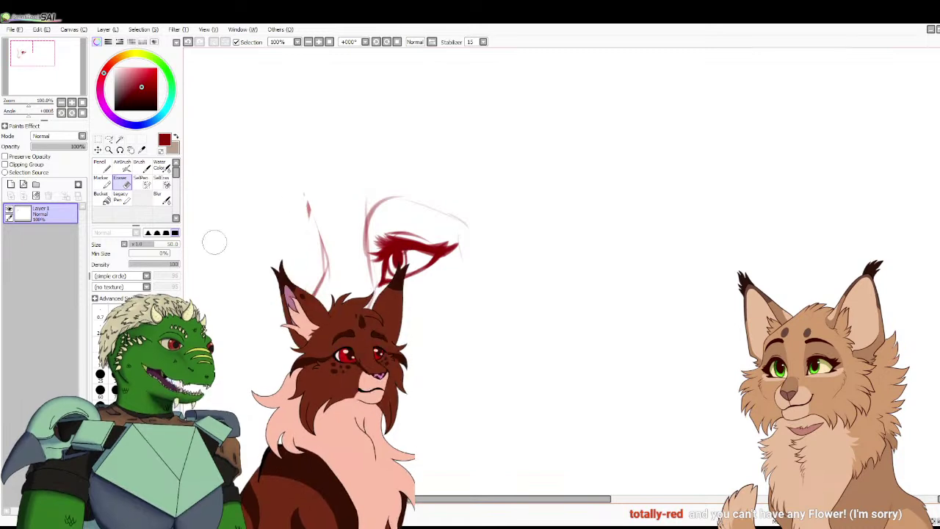
Redraw the far brow contour and darken the bridge line down to the tip of the muzzle
key("b")
left_click_drag(297, 216, 300, 244)
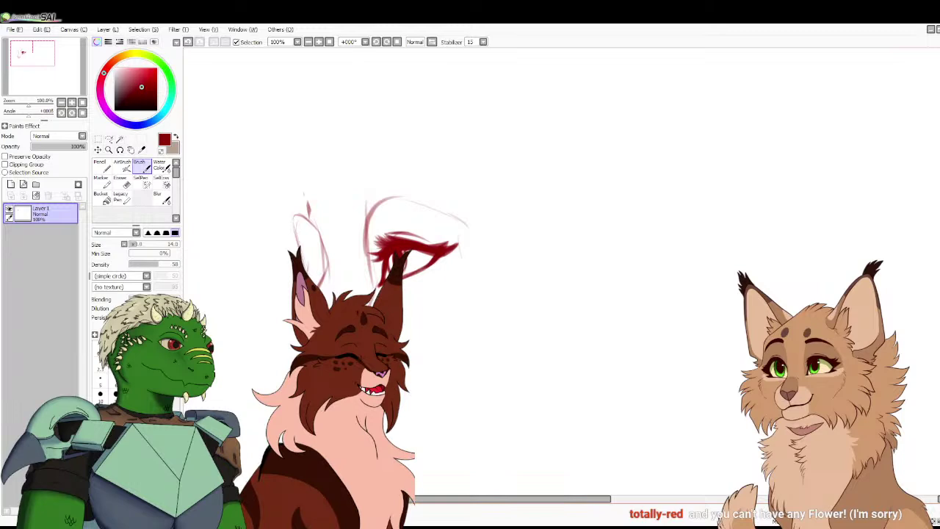
scroll(293, 214, "up", 3)
mouse_move(273, 186)
left_mouse_down()
mouse_move(288, 235)
mouse_move(257, 335)
left_mouse_up()
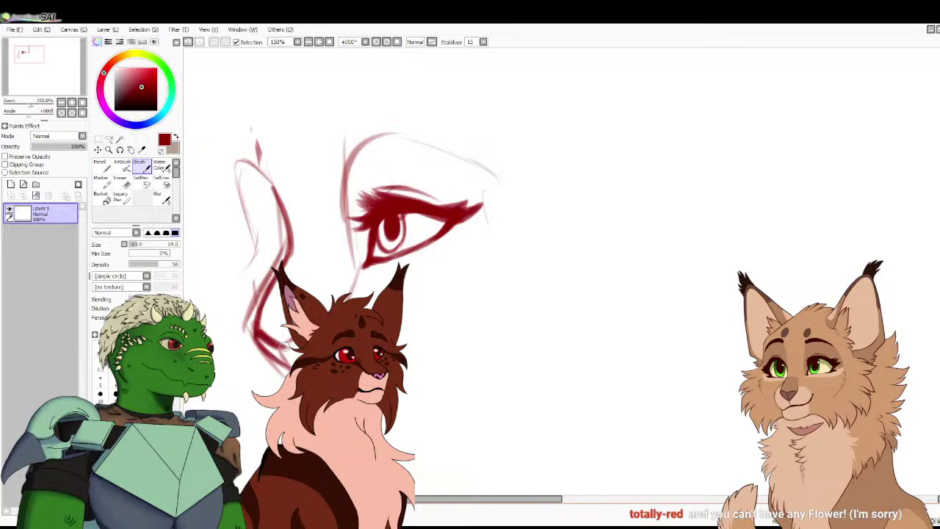
Erase the excess sketch lines outside the muzzle bridge and around the nose tip
left_click(122, 182)
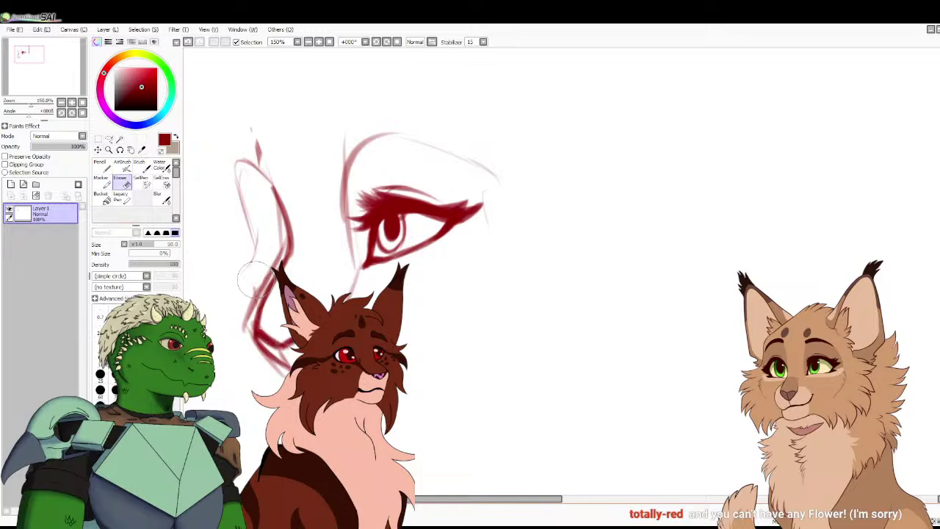
left_click_drag(260, 263, 252, 317)
mouse_move(273, 252)
left_mouse_down()
mouse_move(268, 229)
mouse_move(270, 245)
left_mouse_up()
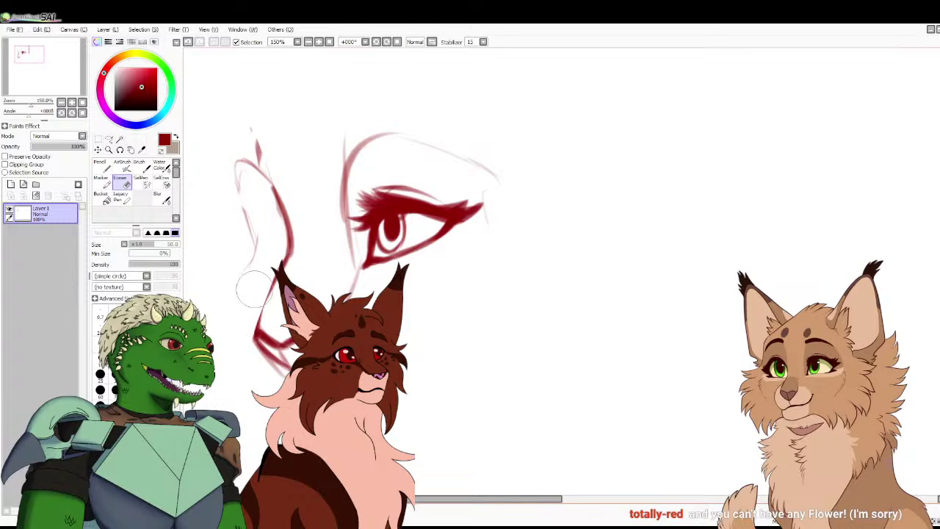
left_click_drag(247, 343, 267, 362)
Check the character reference sheet and sketch light shading lines along the inner side of the muzzle bridge
key("b")
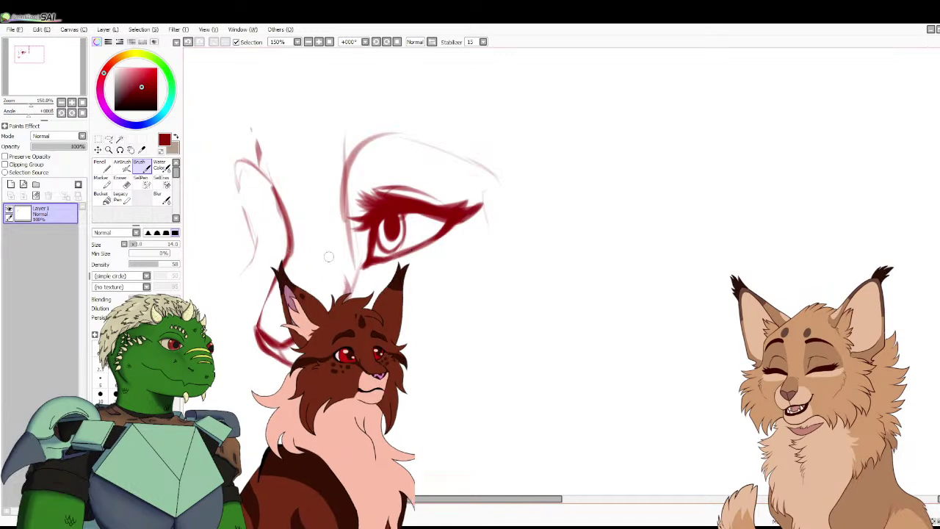
key("ctrl+Tab")
key("ctrl+Tab")
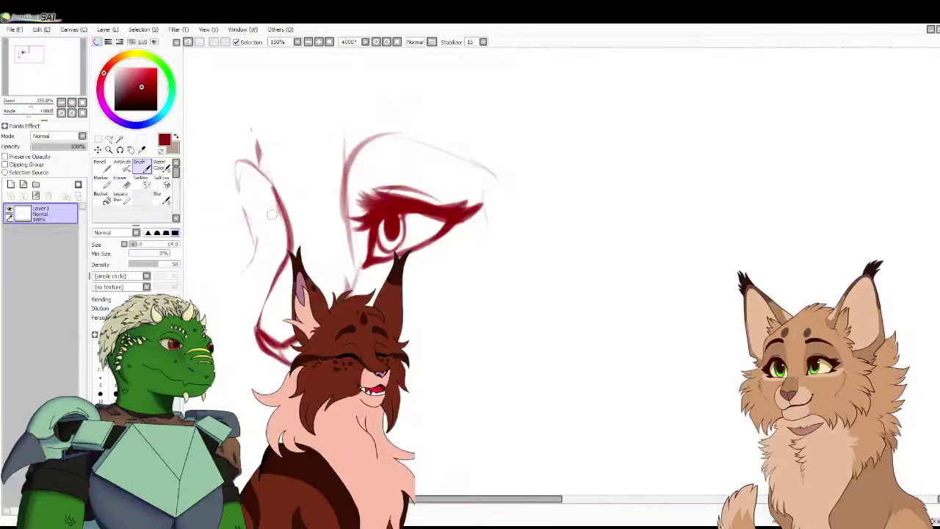
left_click_drag(298, 206, 306, 248)
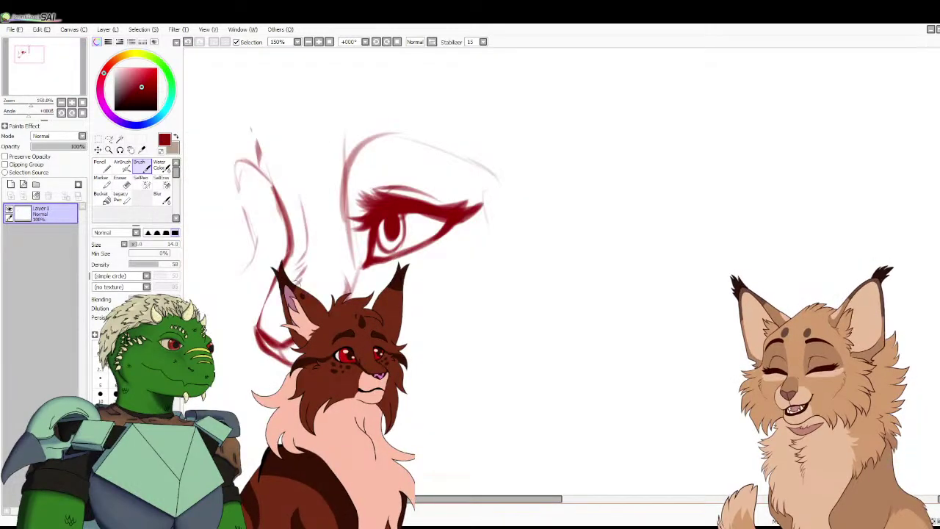
Set the eraser size to 20 and tidy the stray sketch lines around the far cheek and nose
key("e")
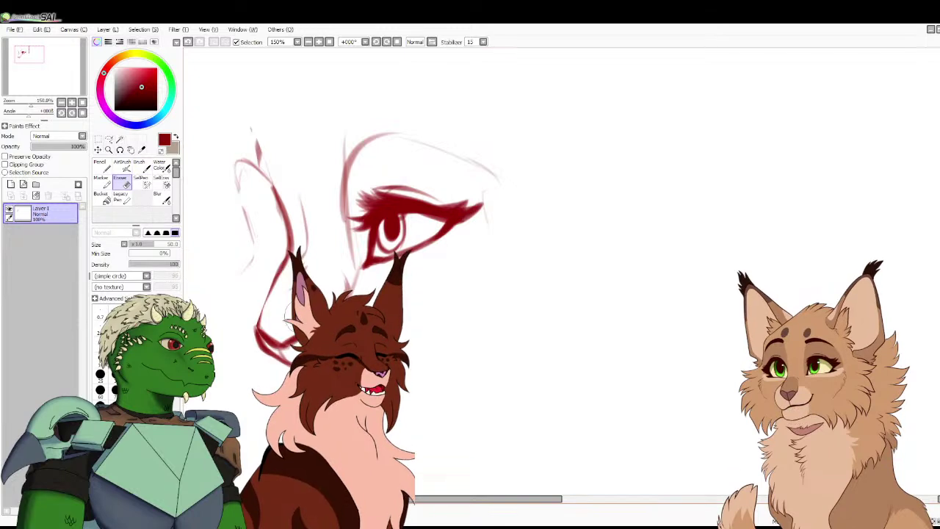
left_click(159, 361)
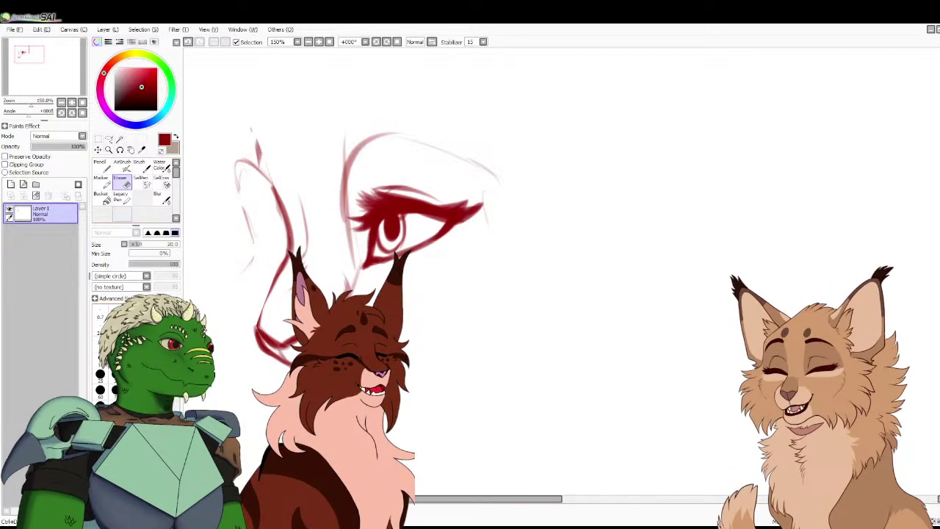
left_click(71, 102)
left_click_drag(30, 54, 26, 56)
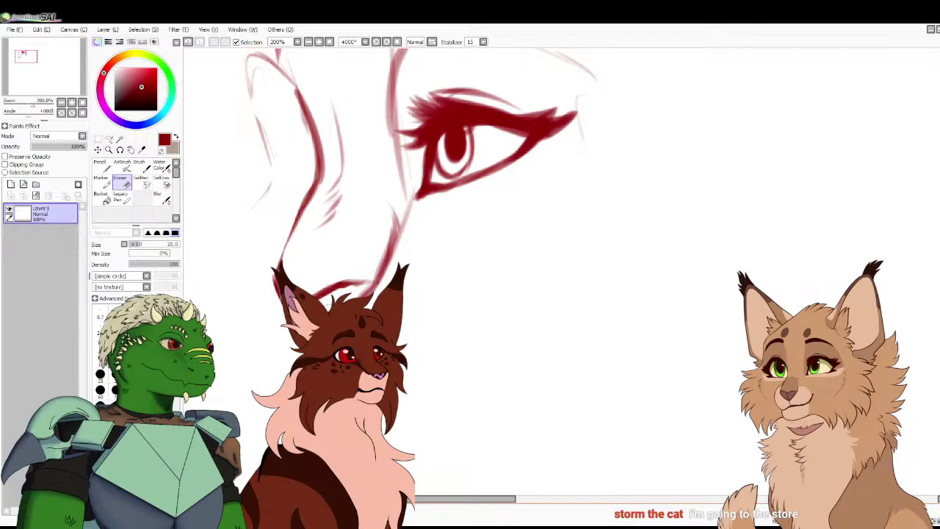
Outline a tapered, arched eyebrow above the near eye with the dark red brush
key("b")
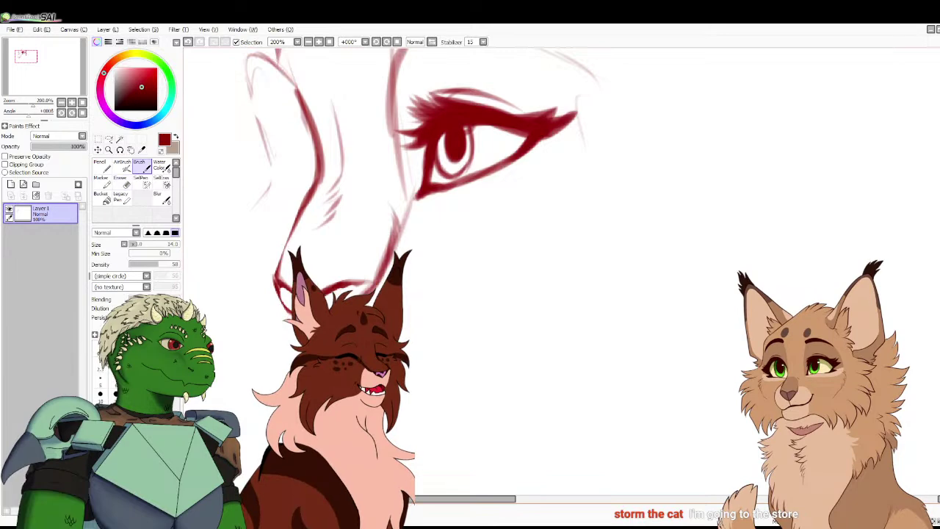
scroll(191, 411, "down", 1)
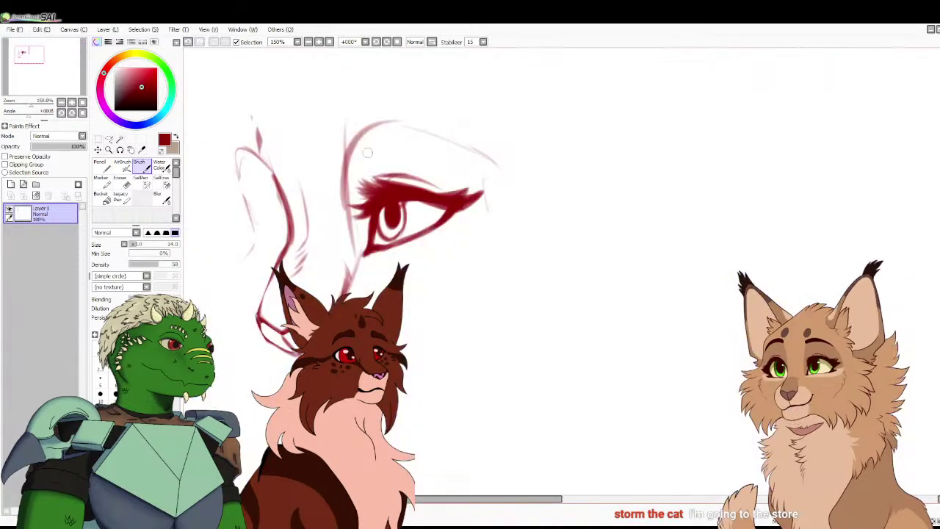
mouse_move(340, 153)
left_mouse_down()
mouse_move(379, 130)
mouse_move(439, 136)
mouse_move(366, 129)
left_mouse_up()
mouse_move(346, 169)
left_mouse_down()
mouse_move(383, 146)
mouse_move(358, 157)
mouse_move(419, 140)
mouse_move(464, 143)
left_mouse_up()
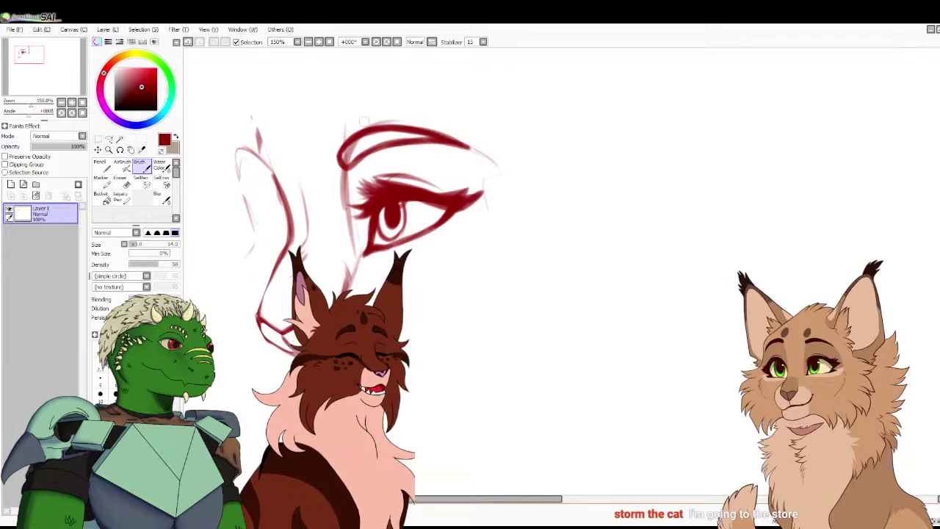
Erase the old guide lines running below and beyond the near eyebrow
key("e")
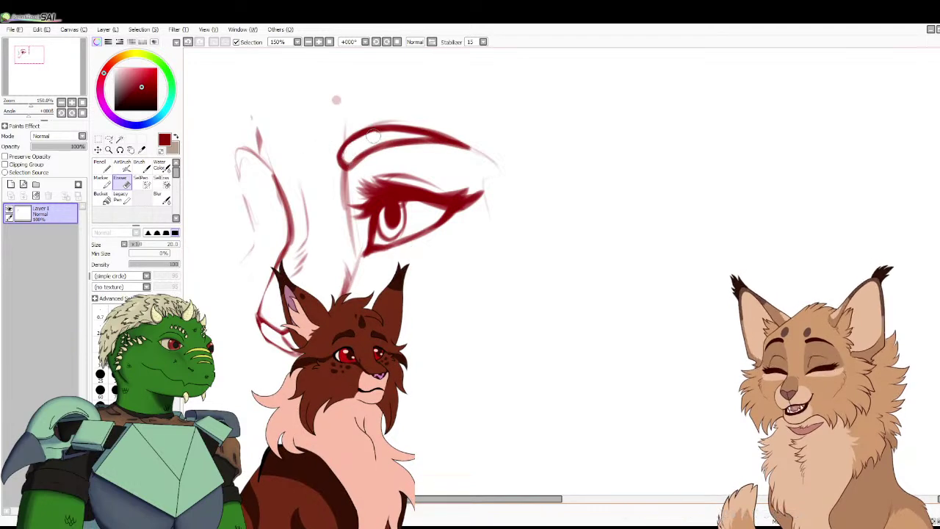
left_click_drag(342, 96, 332, 102)
left_click_drag(345, 163, 349, 235)
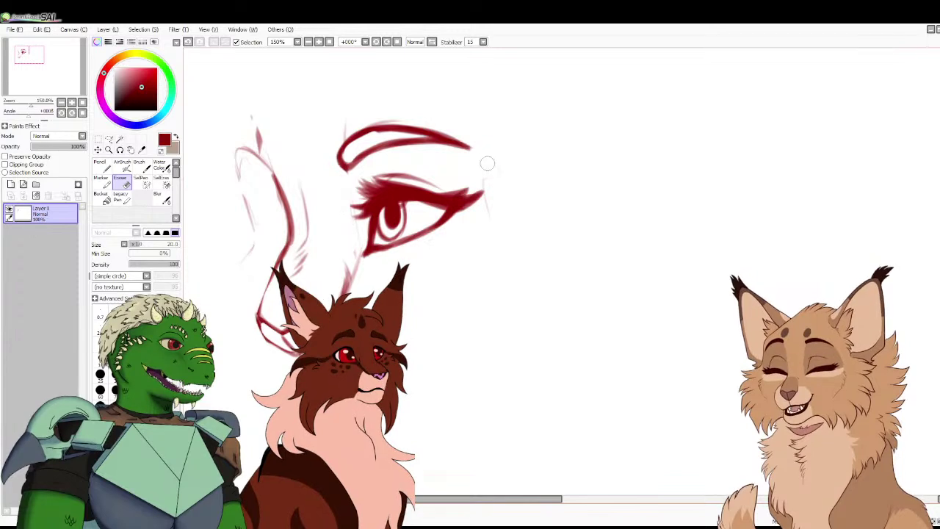
Draw the far eyebrow and the far eye with its outline, lashes, iris and pupil
key("b")
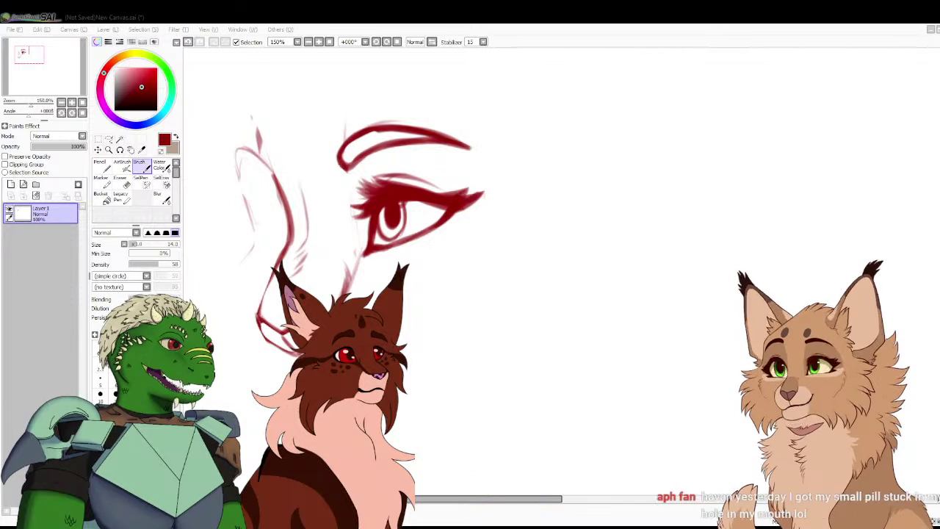
left_click(281, 191)
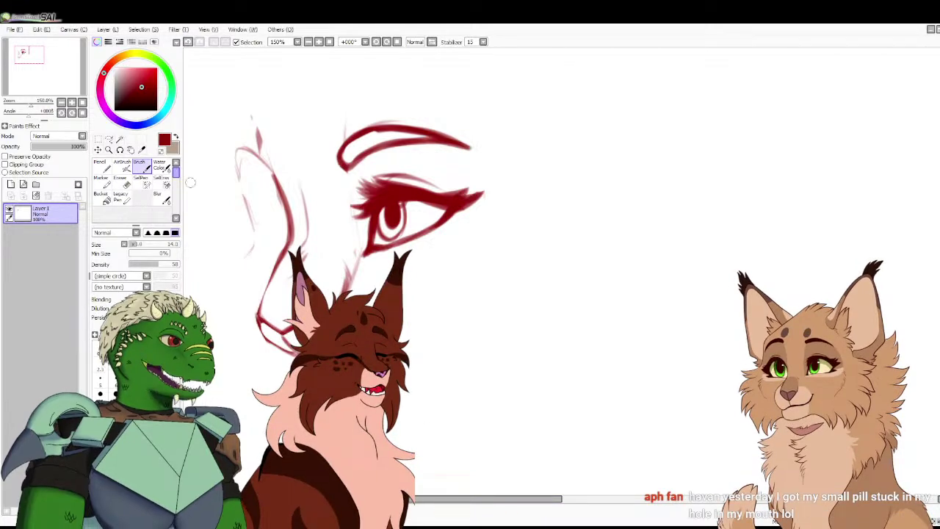
left_click_drag(278, 190, 252, 170)
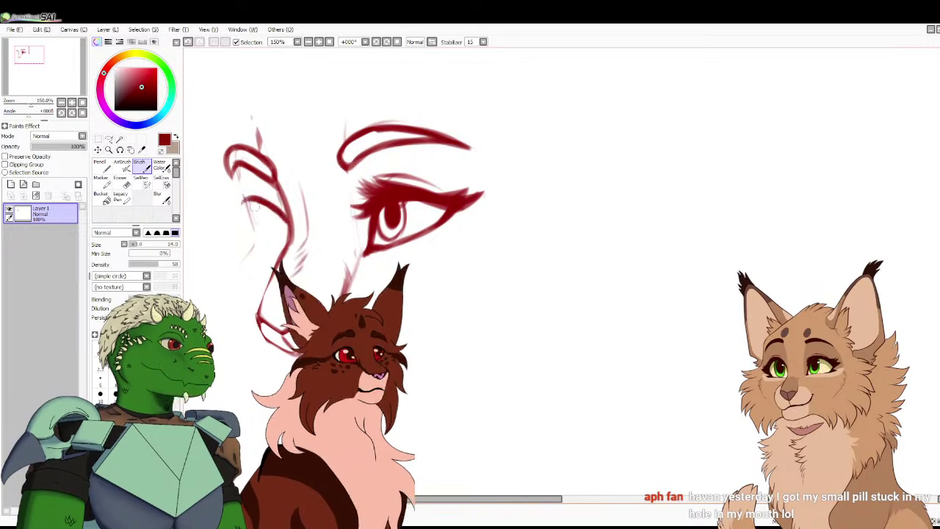
left_click_drag(247, 220, 265, 254)
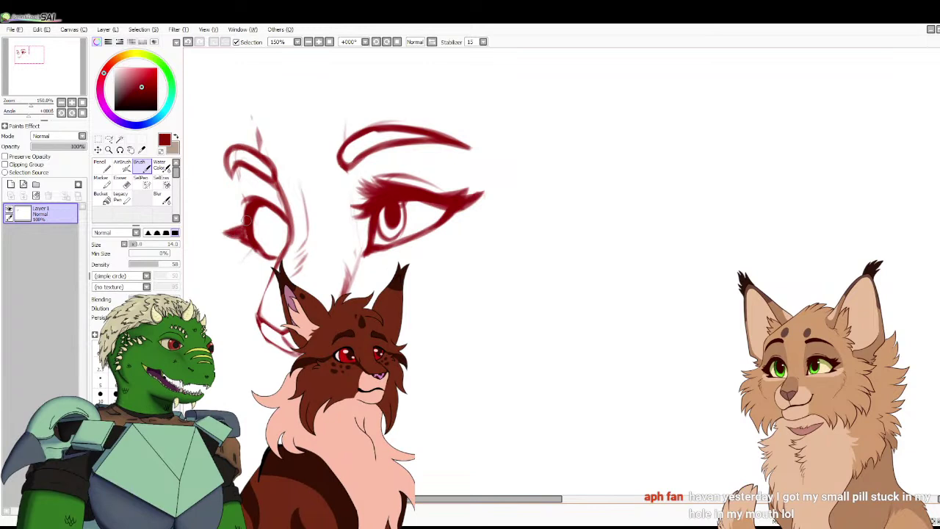
mouse_move(246, 235)
left_mouse_down()
mouse_move(247, 208)
mouse_move(223, 212)
mouse_move(242, 212)
mouse_move(256, 198)
mouse_move(237, 213)
mouse_move(213, 213)
mouse_move(240, 214)
mouse_move(252, 200)
mouse_move(275, 205)
mouse_move(262, 196)
mouse_move(283, 215)
mouse_move(257, 192)
mouse_move(271, 191)
mouse_move(251, 188)
mouse_move(276, 198)
mouse_move(279, 234)
mouse_move(270, 211)
mouse_move(281, 240)
mouse_move(265, 204)
mouse_move(267, 236)
mouse_move(260, 223)
mouse_move(280, 241)
left_mouse_up()
left_click_drag(268, 205, 261, 220)
Lasso the muzzle and nose lines, scale them down slightly, apply the transform and clear the selection
left_click(83, 102)
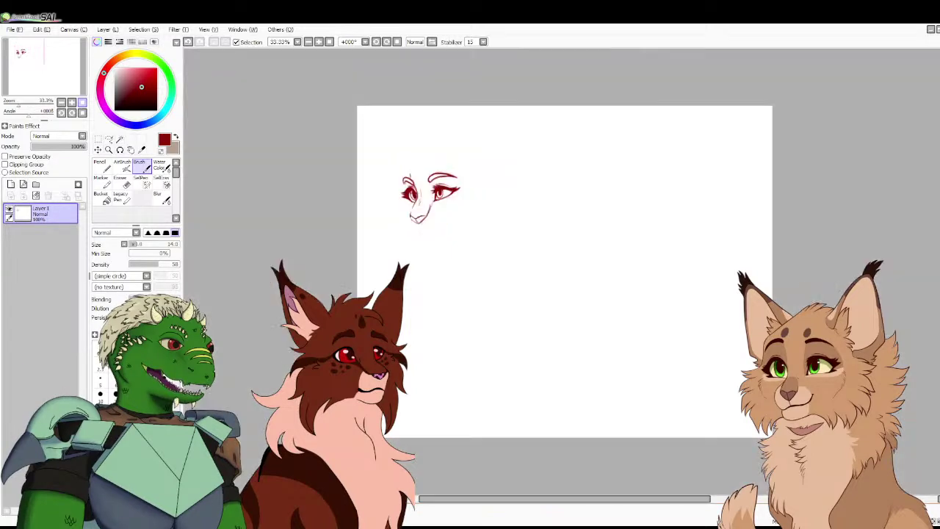
key("ctrl+plus")
key("ctrl+plus")
key("ctrl+plus")
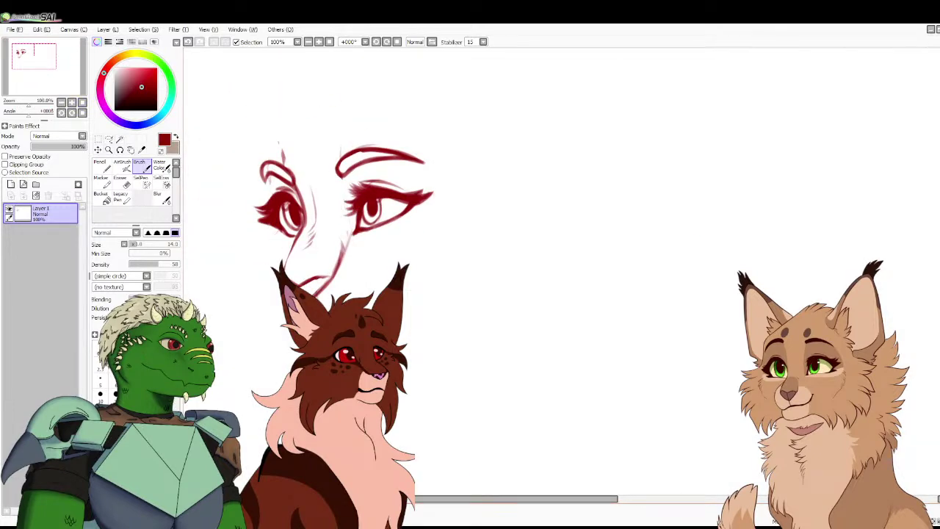
left_click(108, 138)
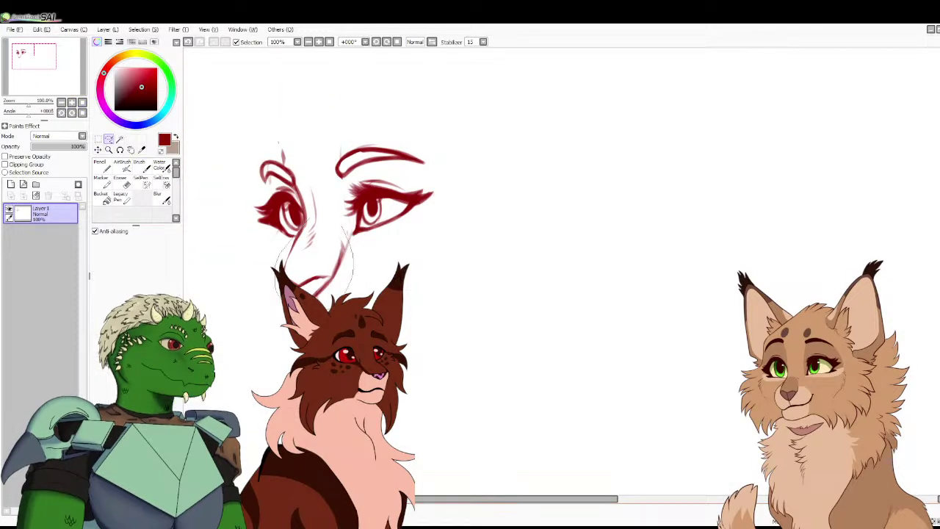
key("ctrl+t")
left_click_drag(281, 305, 286, 297)
left_click_drag(317, 257, 345, 257)
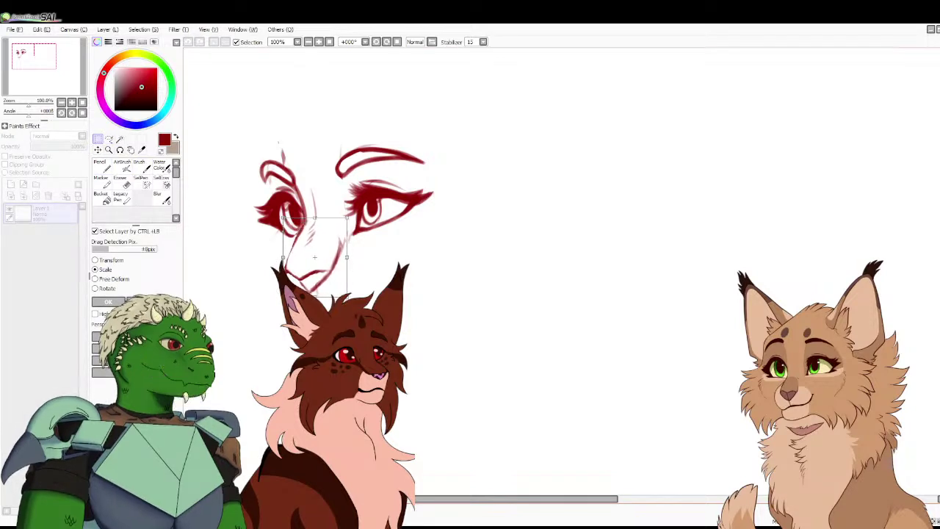
key("Return")
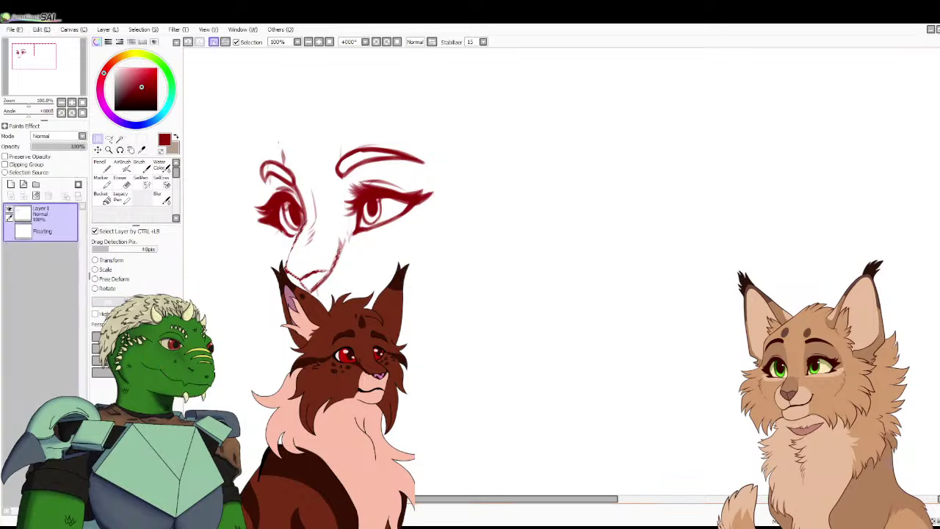
key("ctrl+d")
left_click(142, 166)
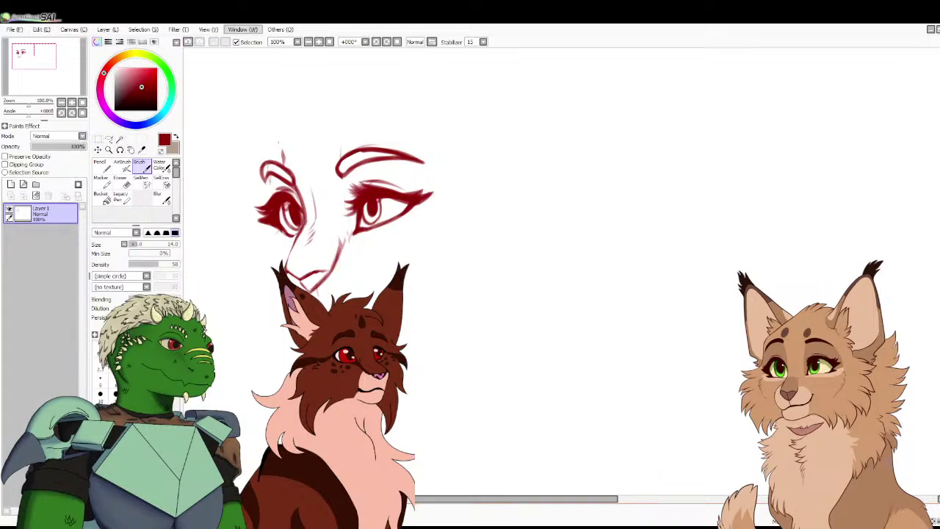
Erase both arched eyebrows and redraw them as thinner, flatter outlined shapes above the near and far eyes
key("e")
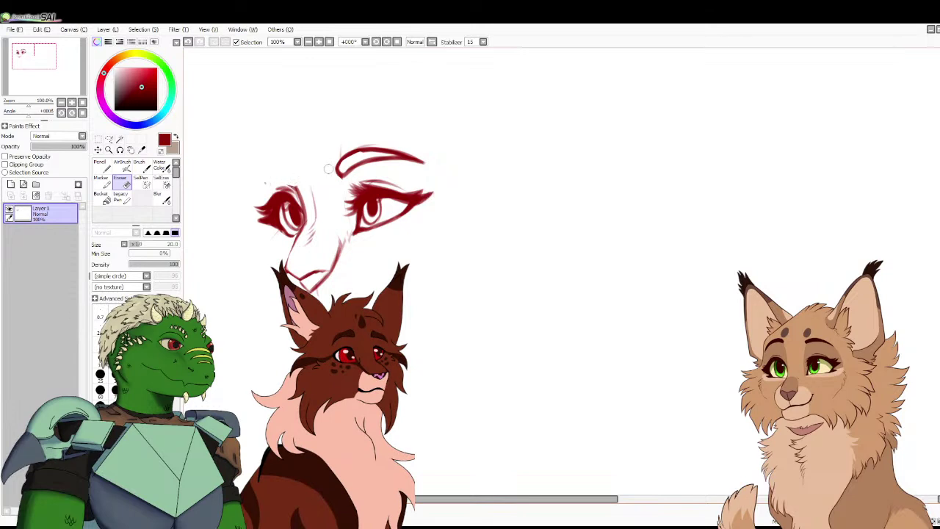
mouse_move(338, 168)
left_mouse_down()
mouse_move(383, 154)
mouse_move(426, 158)
left_mouse_up()
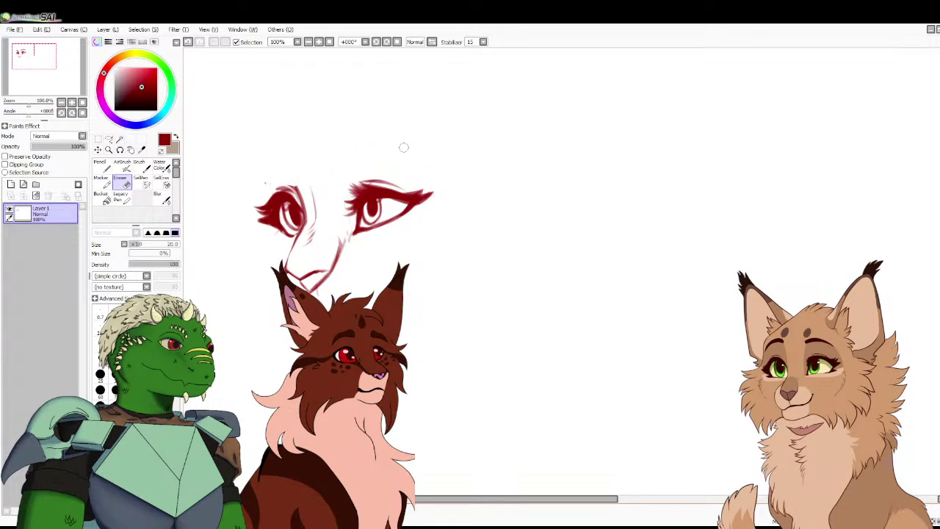
key("b")
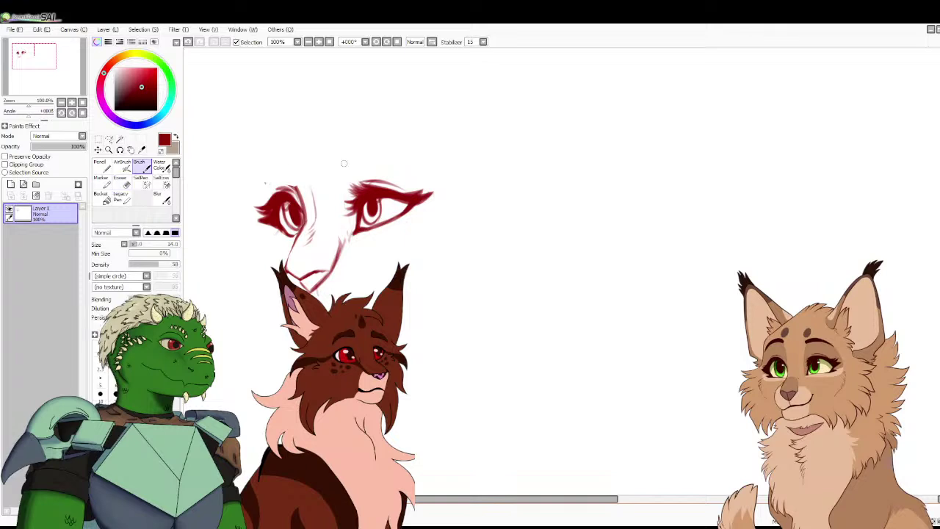
left_click_drag(382, 156, 407, 163)
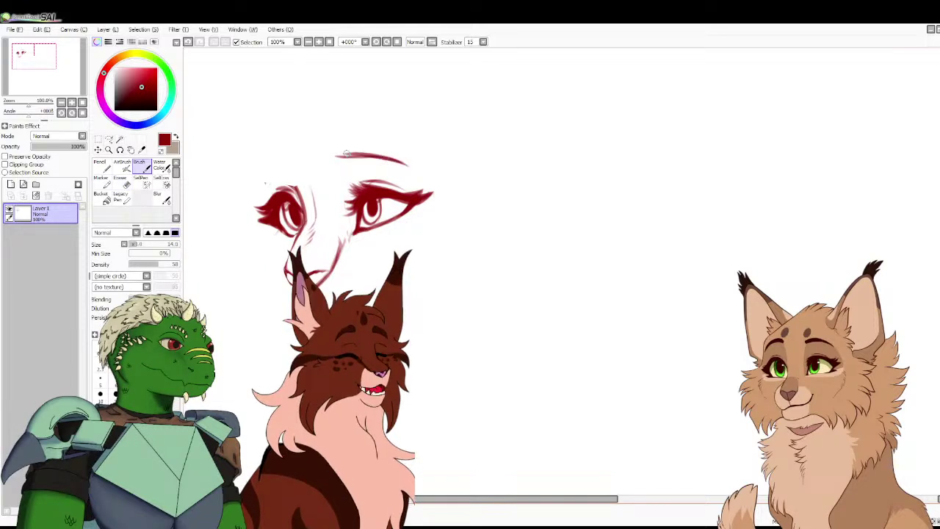
left_click_drag(324, 155, 407, 167)
mouse_move(264, 183)
left_mouse_down()
mouse_move(292, 158)
mouse_move(265, 172)
left_mouse_up()
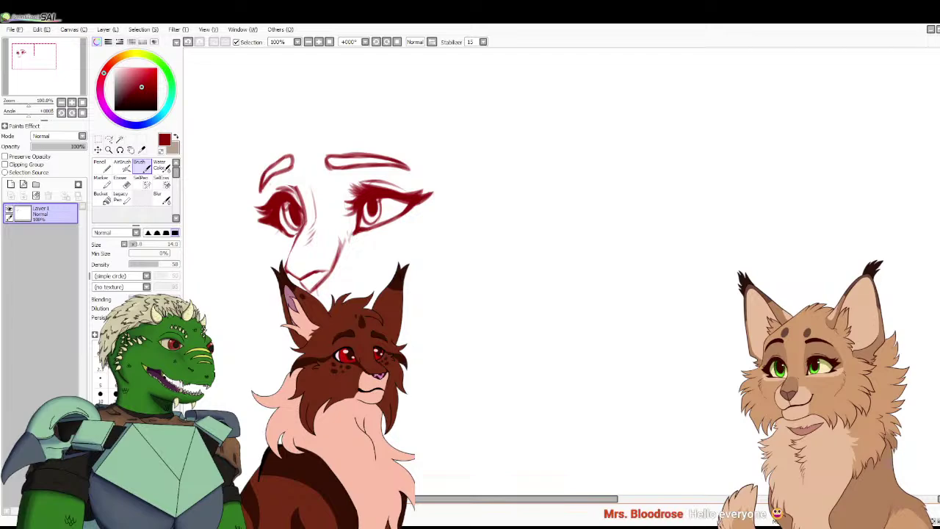
Check the Nightsparks reference sheet, sketch the muzzle side and curved smile, and erase the dark nose bridge line under the near eye
key("ctrl+Tab")
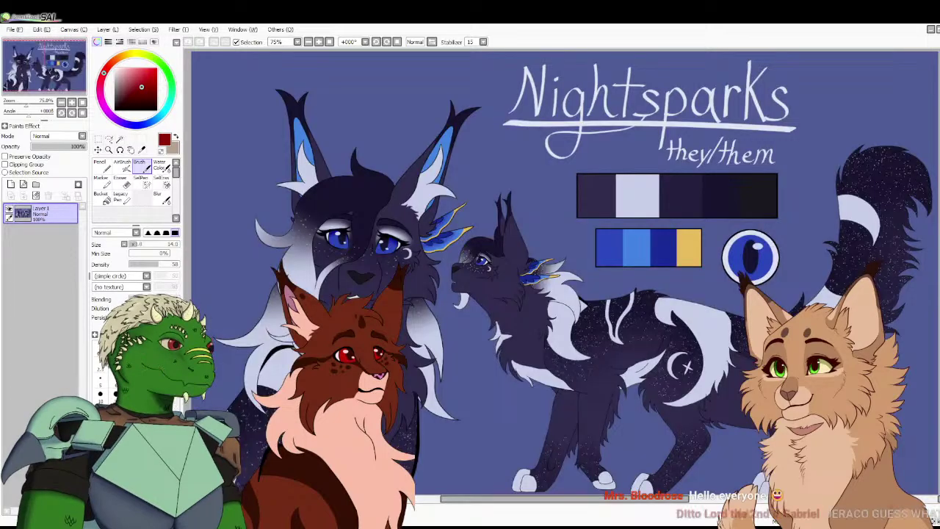
key("ctrl+Tab")
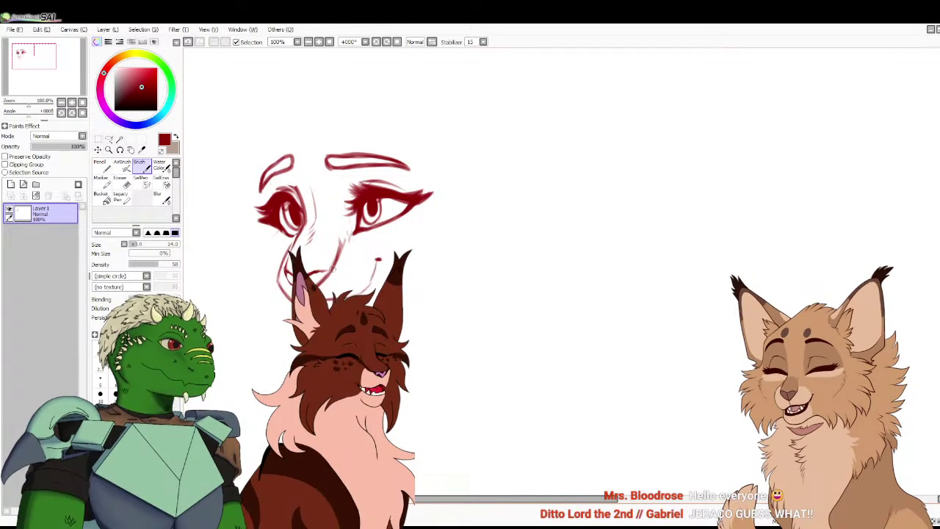
key("e")
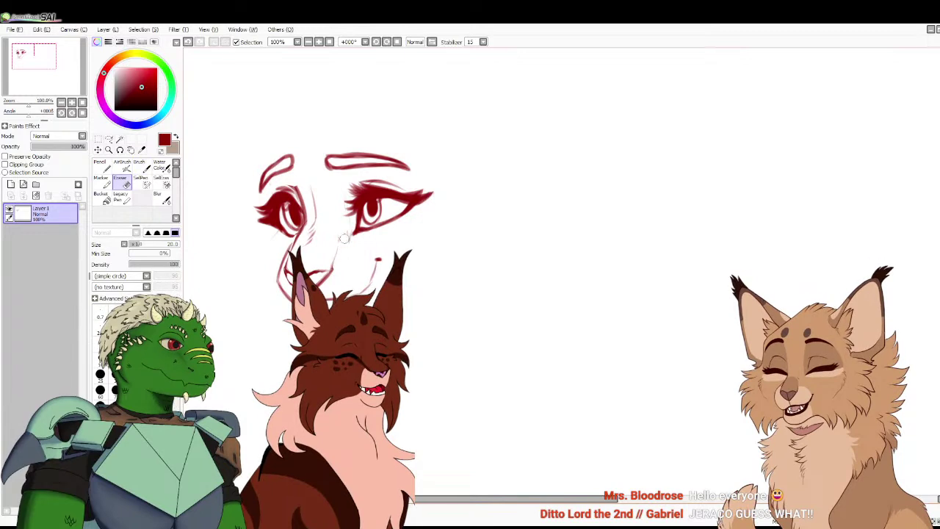
key("b")
Lasso the near eye with its eyebrow, move both slightly closer to the nose and upward, and clear the selection
key("l")
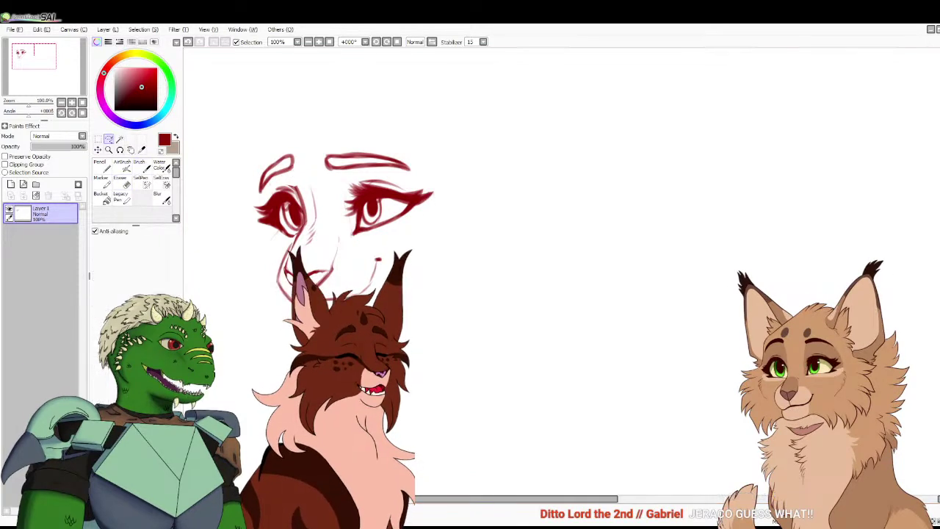
left_click_drag(330, 117, 313, 147)
left_click_drag(349, 242, 408, 140)
key("ctrl")
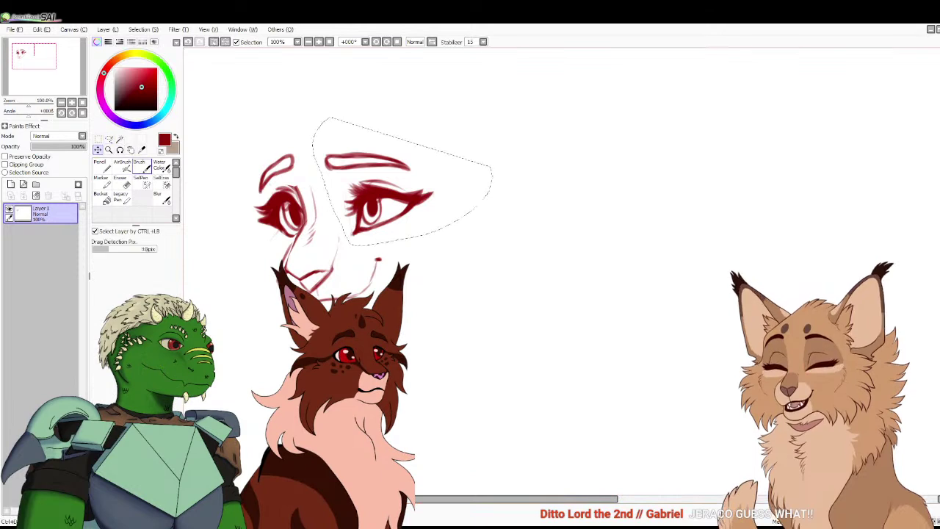
left_click_drag(389, 192, 383, 186)
key("ctrl+d")
left_click(141, 166)
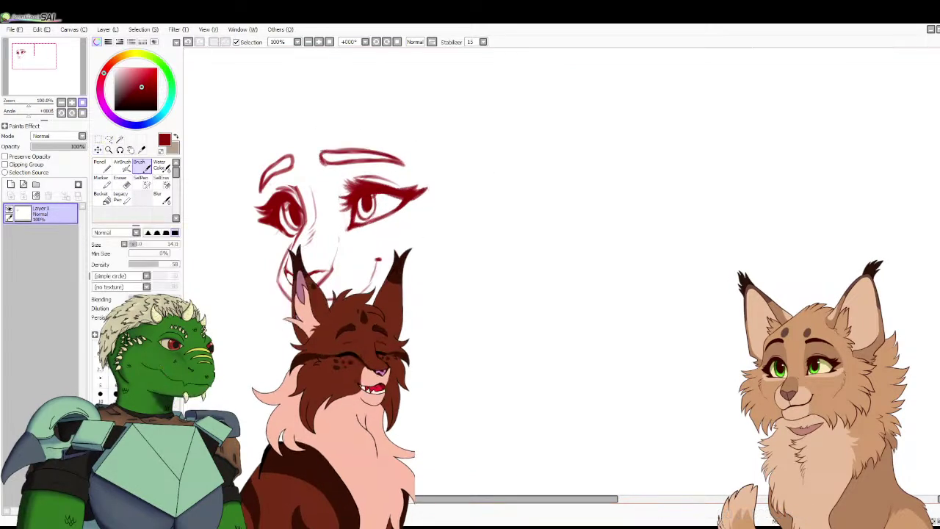
Clean up the stray lines between the far eye and the nose bridge with the eraser and brush
scroll(561, 250, "down", 3)
scroll(561, 250, "up", 2)
scroll(305, 271, "up", 1)
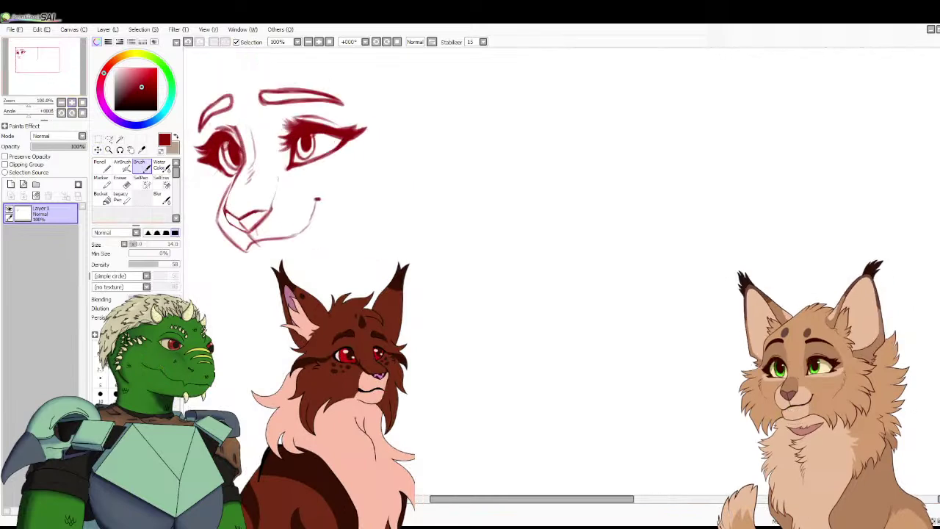
key("e")
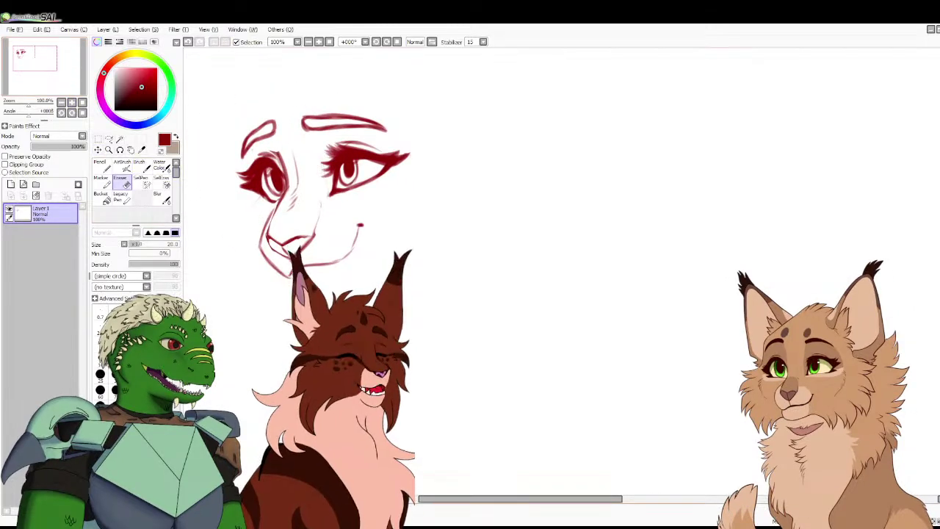
key("b")
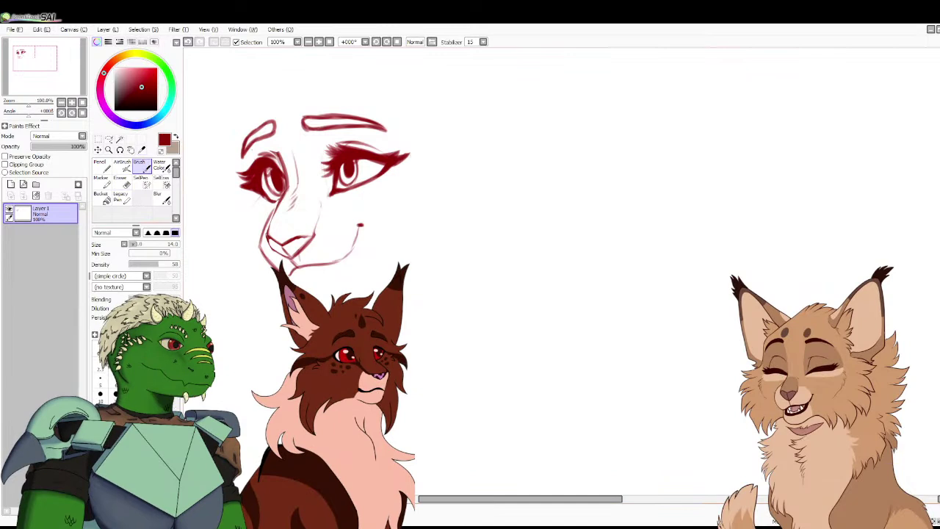
key("e")
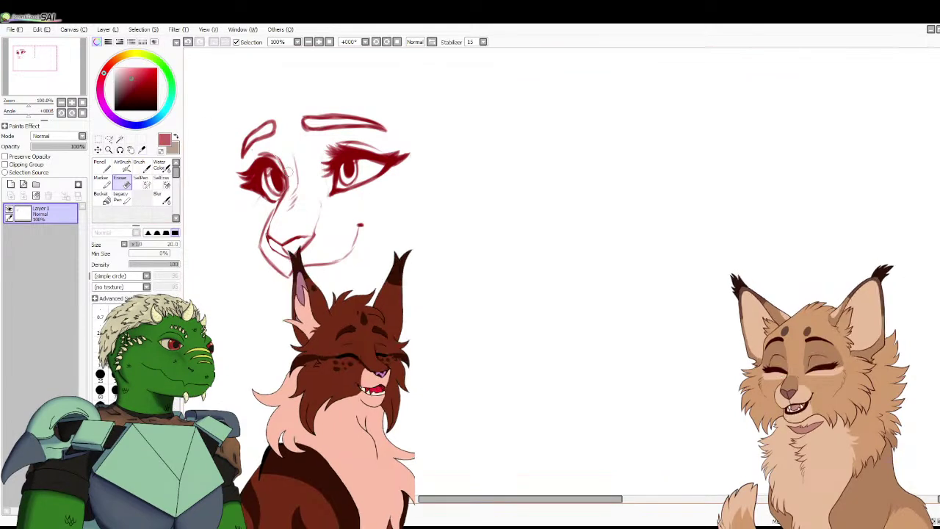
key("b")
Thicken the smiling mouth line up to its cheek corner and add the lower lip, comparing the face with the reference sheet
left_click(71, 102)
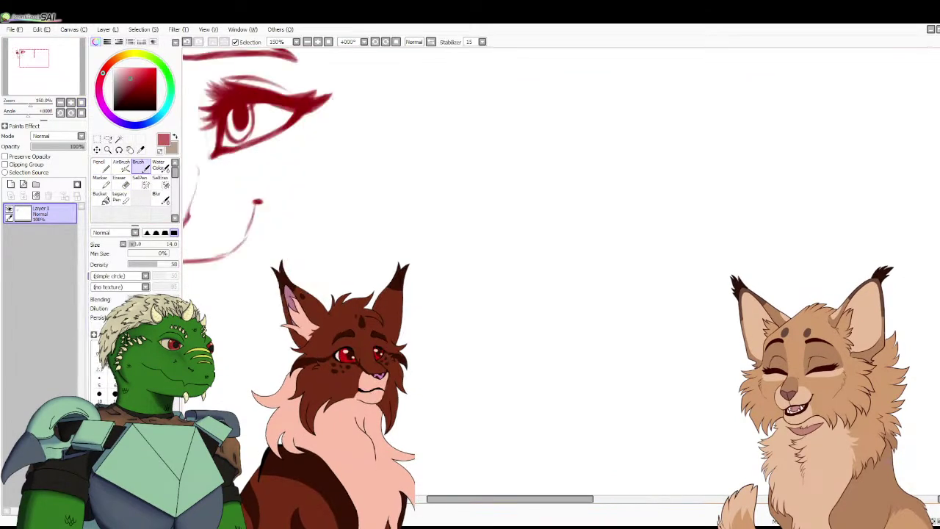
left_click(82, 102)
left_click(71, 102)
left_click(71, 102)
left_click(71, 102)
left_click_drag(44, 66, 30, 57)
scroll(480, 242, "up", 2)
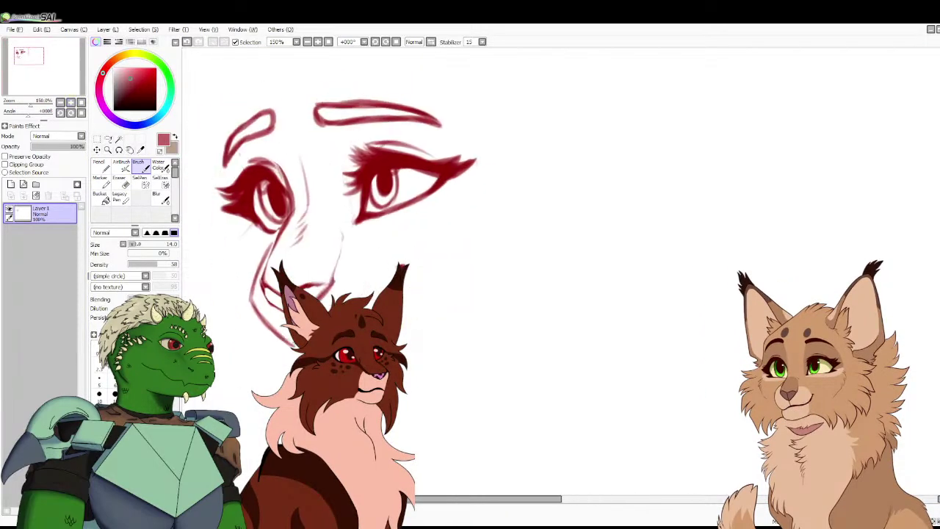
key("ctrl+Tab")
key("ctrl+Tab")
left_click_drag(30, 105, 28, 105)
left_click_drag(43, 67, 33, 57)
key("ctrl+Tab")
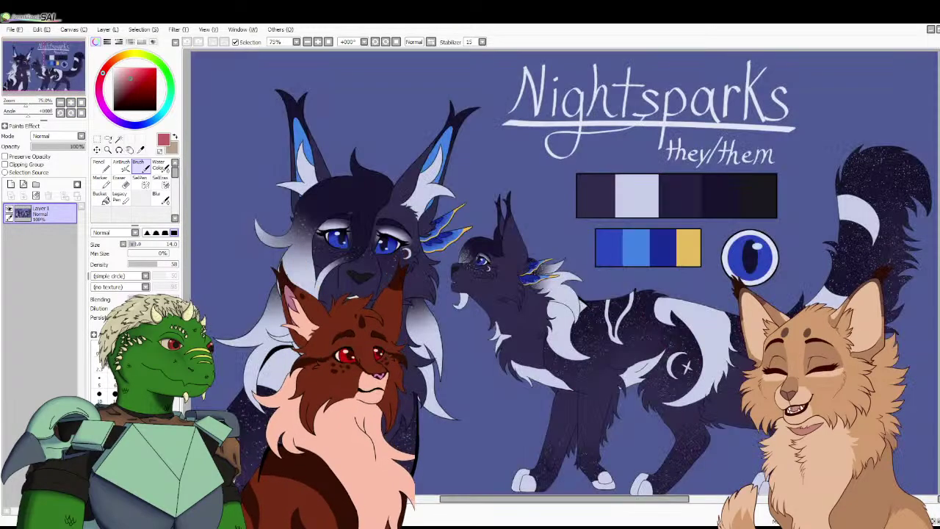
key("ctrl+Tab")
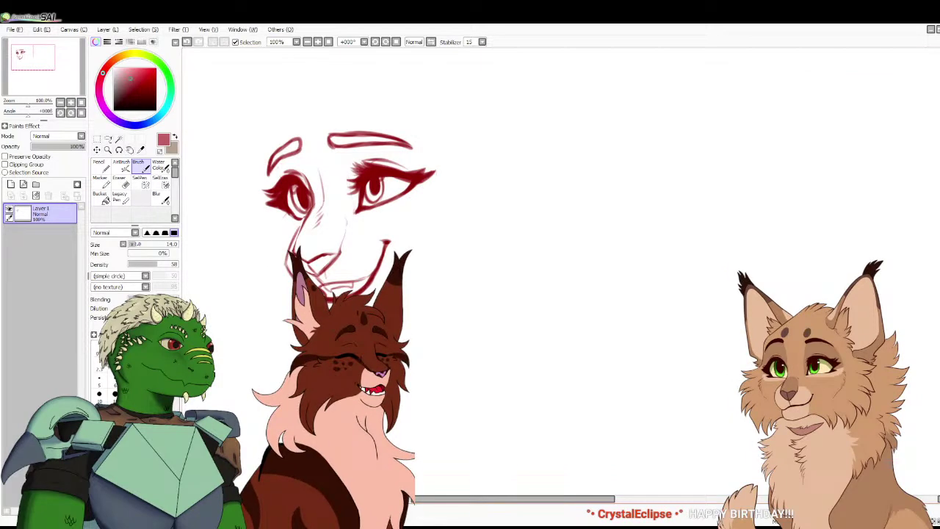
Sketch short fur strokes beside the near and far eyes in the sampled dark red and lower the layer opacity to 35%
key("ctrl+Tab")
key("ctrl+Tab")
left_click_drag(441, 196, 443, 219)
left_click(379, 175, "alt")
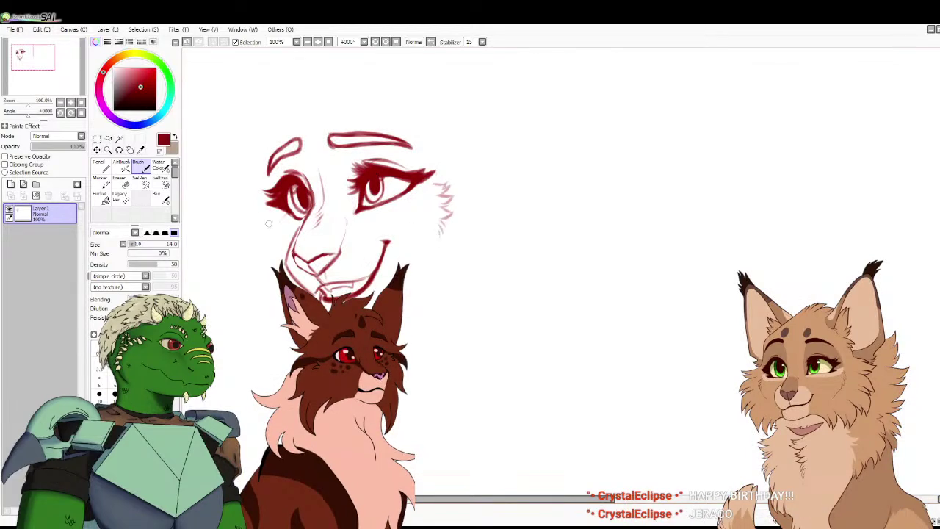
mouse_move(276, 214)
left_mouse_down()
mouse_move(258, 227)
mouse_move(276, 250)
left_mouse_up()
left_click(50, 146)
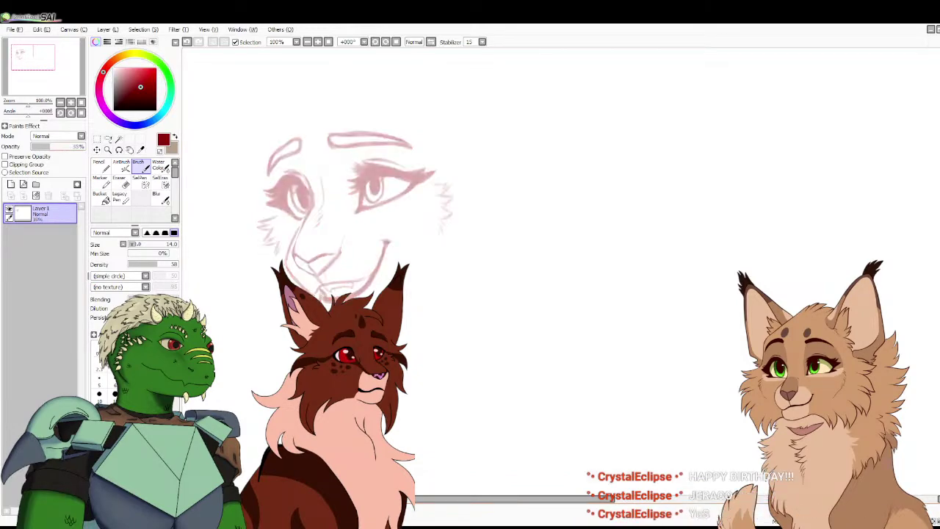
Sketch the near cheek's large pointed fur ruff, running from the jaw up to beside the near eye, after checking the reference
key("ctrl+Tab")
key("ctrl+Tab")
mouse_move(404, 286)
left_mouse_down()
mouse_move(433, 275)
mouse_move(454, 301)
mouse_move(498, 274)
mouse_move(487, 263)
left_mouse_up()
mouse_move(464, 233)
left_mouse_down()
mouse_move(502, 242)
mouse_move(474, 210)
left_mouse_up()
mouse_move(461, 206)
left_mouse_down()
mouse_move(500, 217)
mouse_move(508, 197)
left_mouse_up()
mouse_move(452, 175)
left_mouse_down()
mouse_move(503, 204)
mouse_move(448, 155)
left_mouse_up()
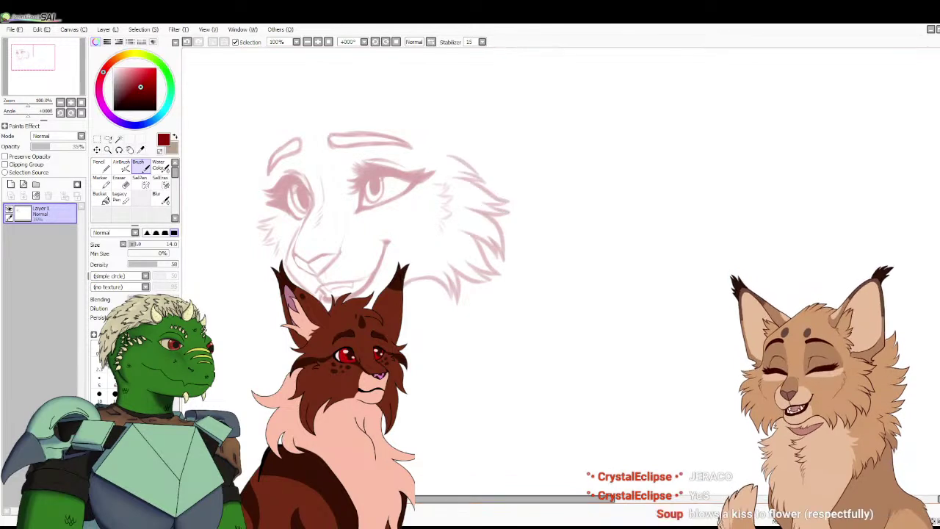
Sketch the far cheek's pointed fur tufts from beside the far eye down toward the chin
mouse_move(258, 210)
left_mouse_down()
mouse_move(237, 216)
mouse_move(223, 236)
mouse_move(241, 225)
mouse_move(236, 232)
mouse_move(204, 262)
left_mouse_up()
mouse_move(248, 243)
left_mouse_down()
mouse_move(219, 279)
mouse_move(229, 269)
mouse_move(225, 292)
mouse_move(251, 261)
mouse_move(242, 304)
mouse_move(251, 288)
mouse_move(251, 313)
mouse_move(257, 304)
mouse_move(279, 327)
left_mouse_up()
left_click_drag(284, 295, 276, 320)
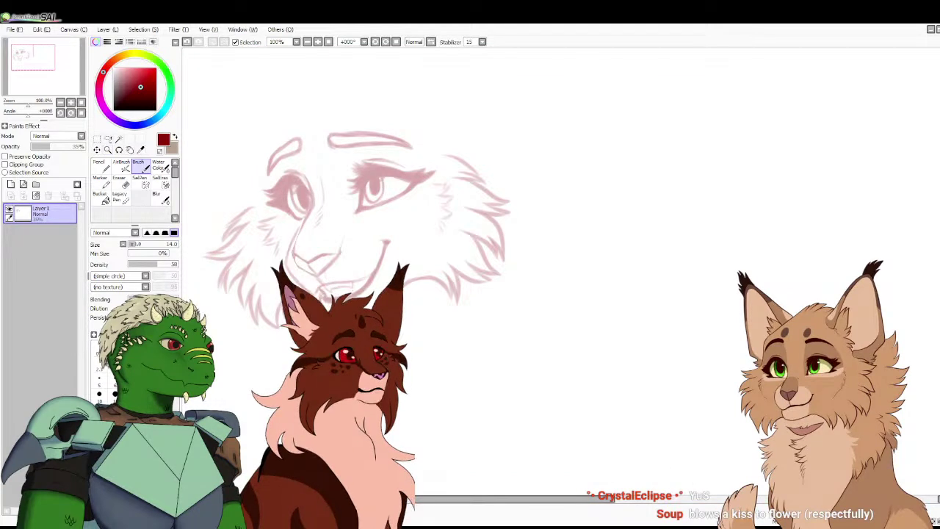
Sketch a light rounded outline for the top of the head above the eyebrows and check the ears on the reference sheet
left_click(80, 102)
left_click(71, 102)
left_click(70, 102)
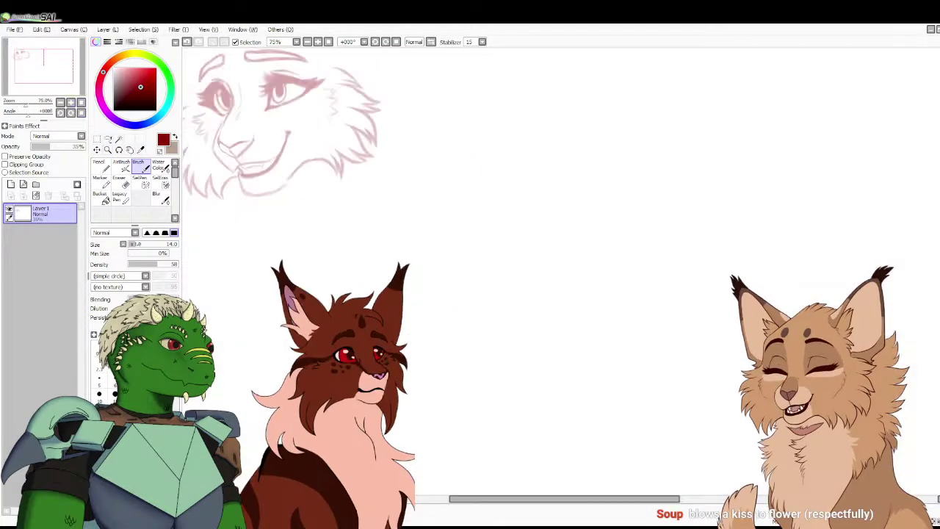
left_click_drag(43, 67, 38, 58)
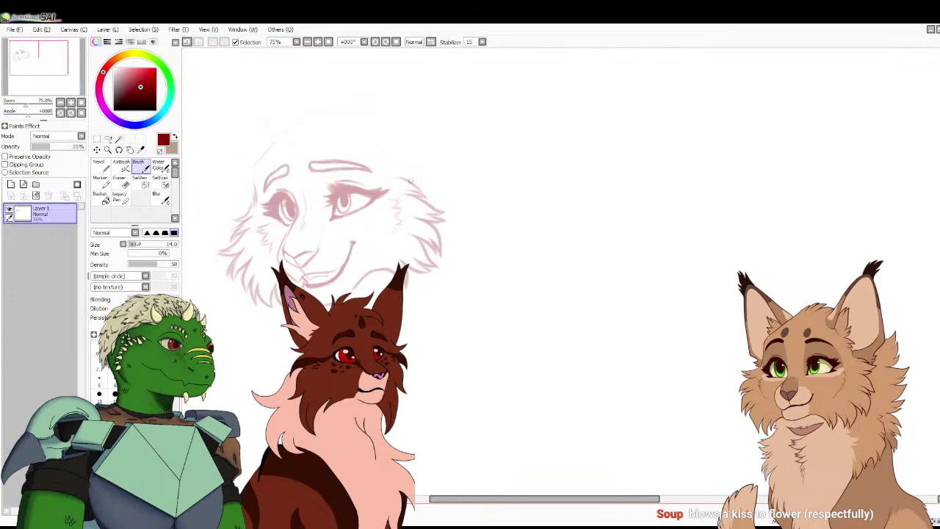
key("ctrl+Tab")
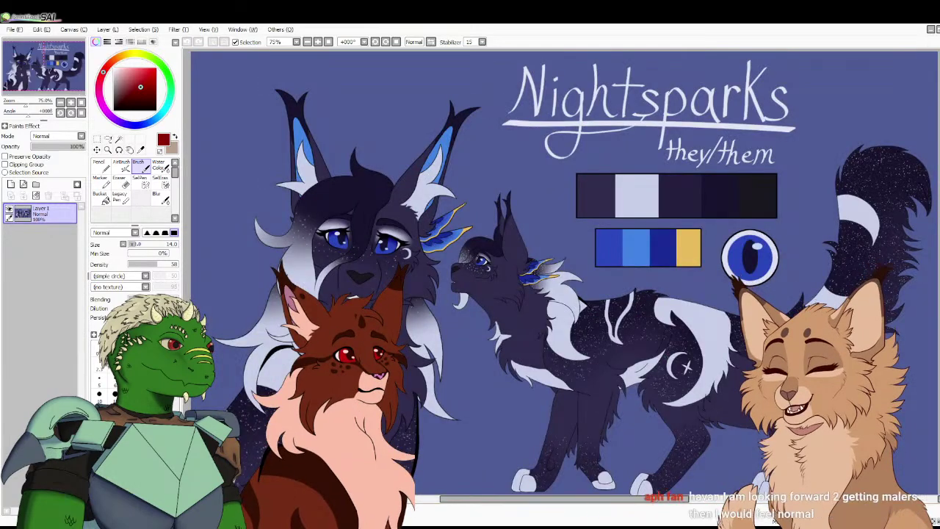
key("ctrl+Tab")
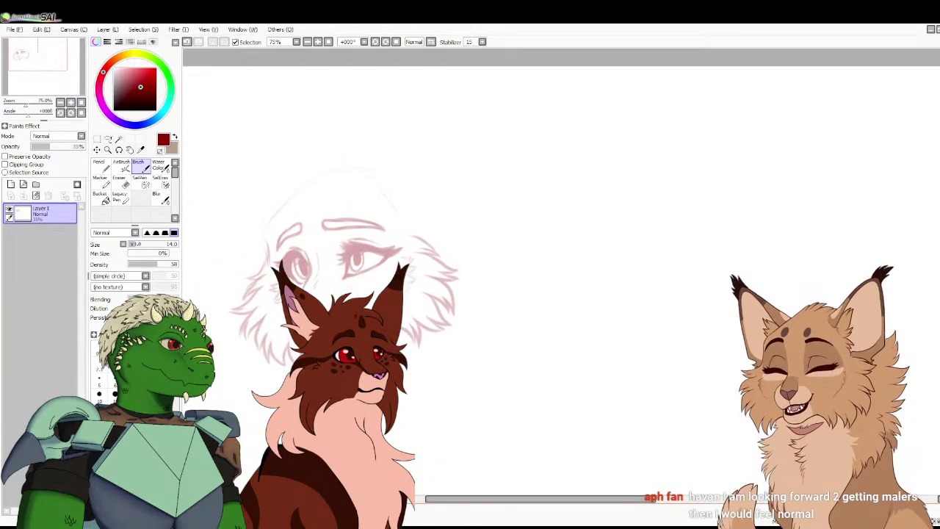
Outline the tall near ear with its inner edge and base fur, erasing the stray strokes at its inner base
scroll(343, 168, "down", 1)
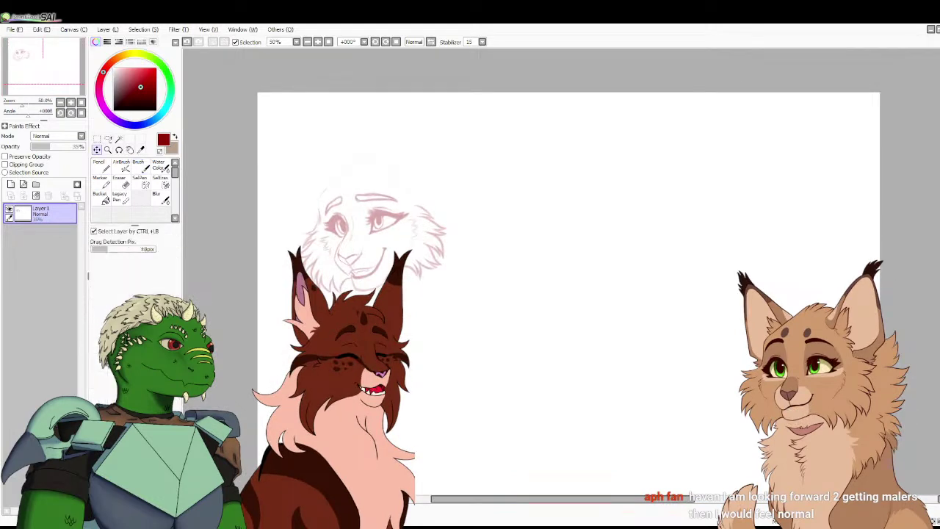
scroll(506, 176, "up", 1)
mouse_move(309, 148)
left_mouse_down()
mouse_move(329, 156)
mouse_move(339, 55)
mouse_move(388, 75)
mouse_move(420, 137)
mouse_move(431, 176)
mouse_move(424, 197)
left_mouse_up()
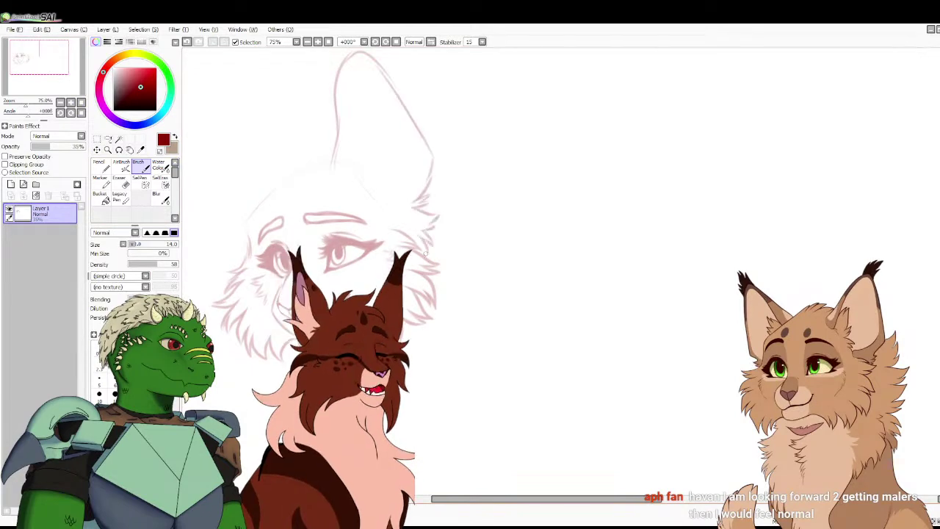
mouse_move(354, 182)
left_mouse_down()
mouse_move(342, 73)
mouse_move(362, 98)
left_mouse_up()
left_click_drag(359, 150, 343, 203)
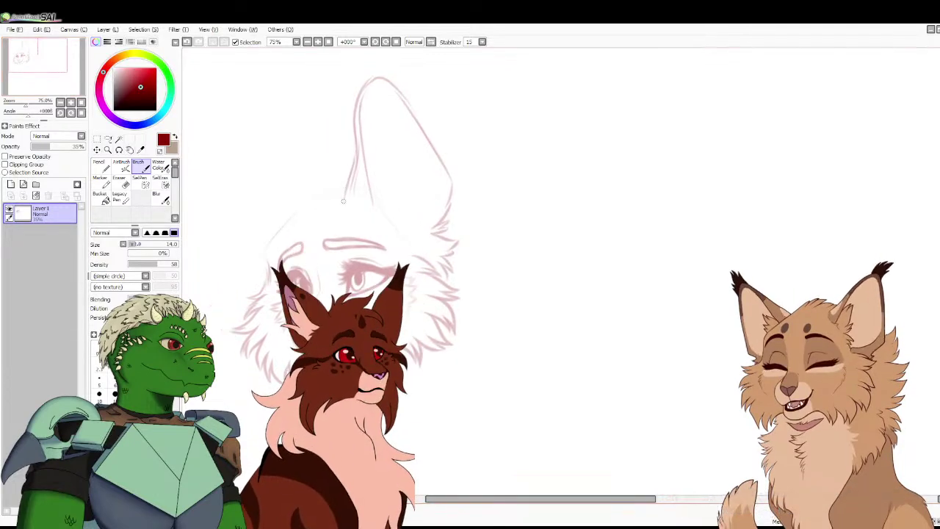
key("e")
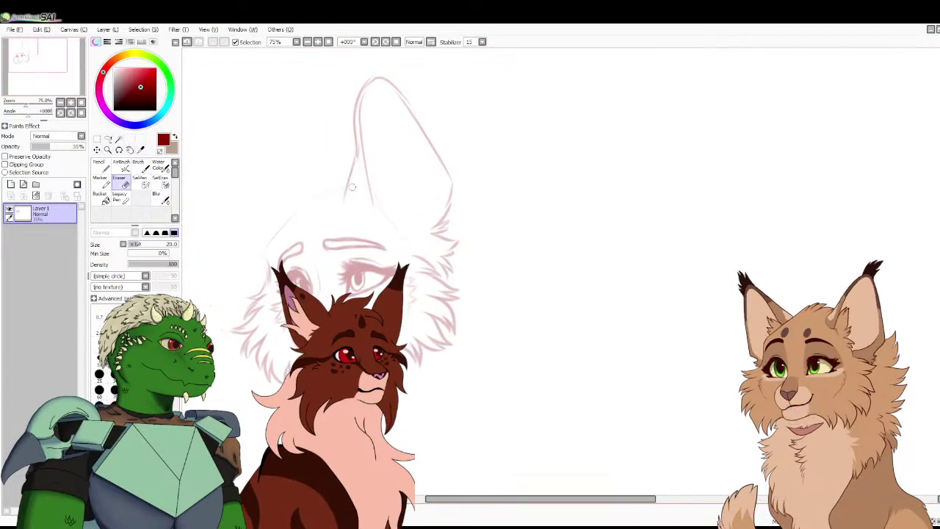
key("b")
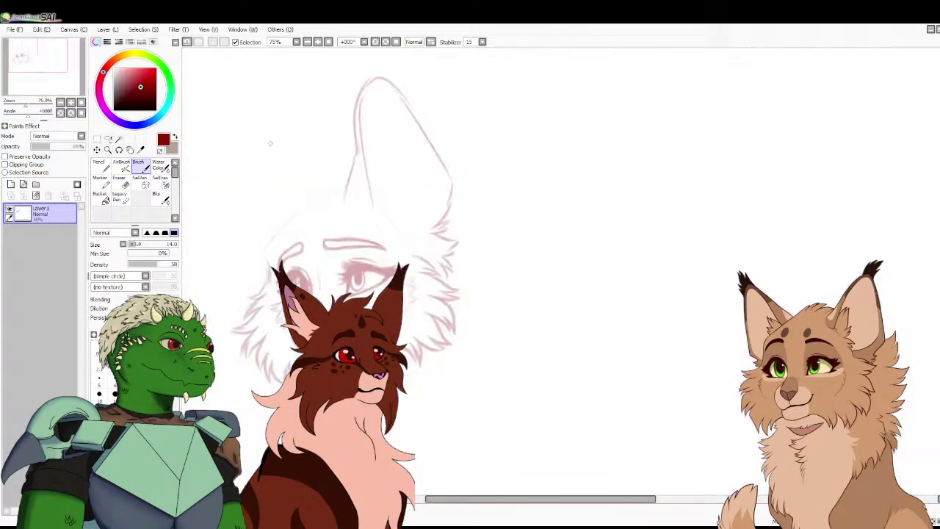
Add a pointed fur tuft at the near ear's tip and layered fur strokes inside the ear and along its base
mouse_move(362, 84)
left_mouse_down()
mouse_move(369, 62)
mouse_move(379, 67)
left_mouse_up()
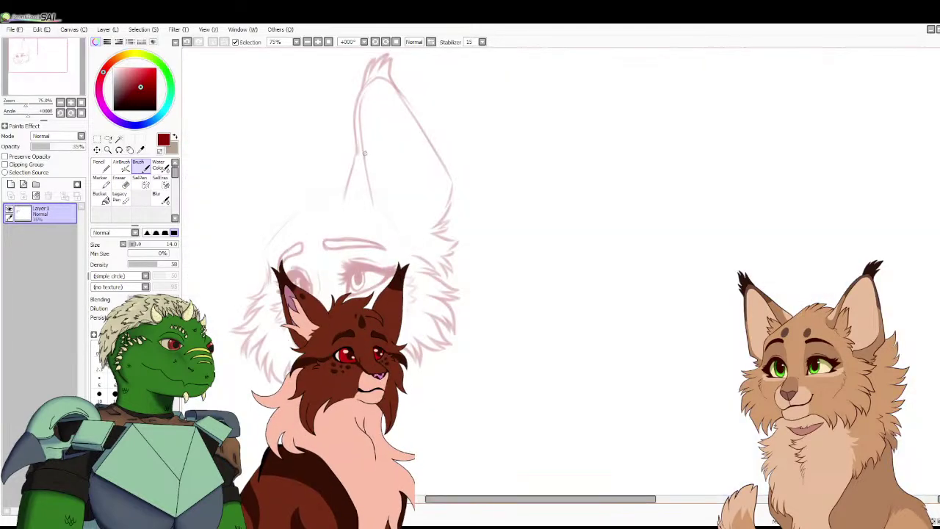
mouse_move(376, 105)
left_mouse_down()
mouse_move(393, 123)
mouse_move(383, 159)
mouse_move(398, 113)
mouse_move(403, 153)
mouse_move(430, 141)
mouse_move(413, 156)
mouse_move(448, 148)
left_mouse_up()
mouse_move(409, 176)
left_mouse_down()
mouse_move(438, 168)
mouse_move(435, 188)
mouse_move(406, 196)
mouse_move(446, 195)
mouse_move(436, 210)
mouse_move(408, 217)
mouse_move(426, 234)
left_mouse_up()
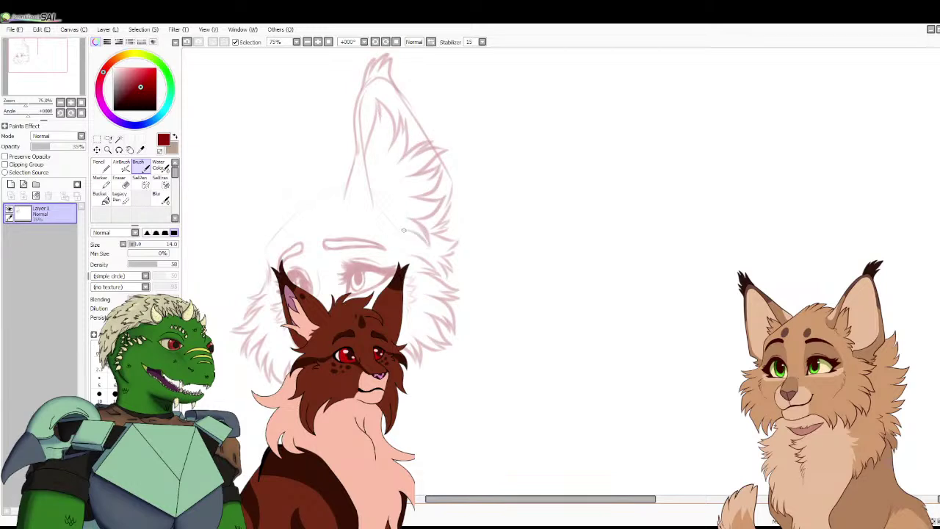
left_click_drag(379, 212, 404, 219)
key("e")
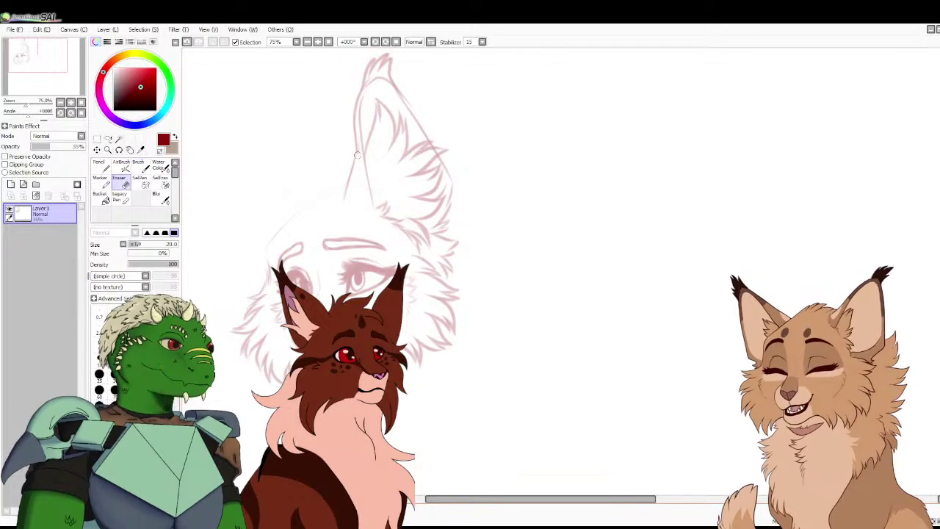
Select the far eye with the lasso and reshape it with a free deform, slanting its outer side outward
key("b")
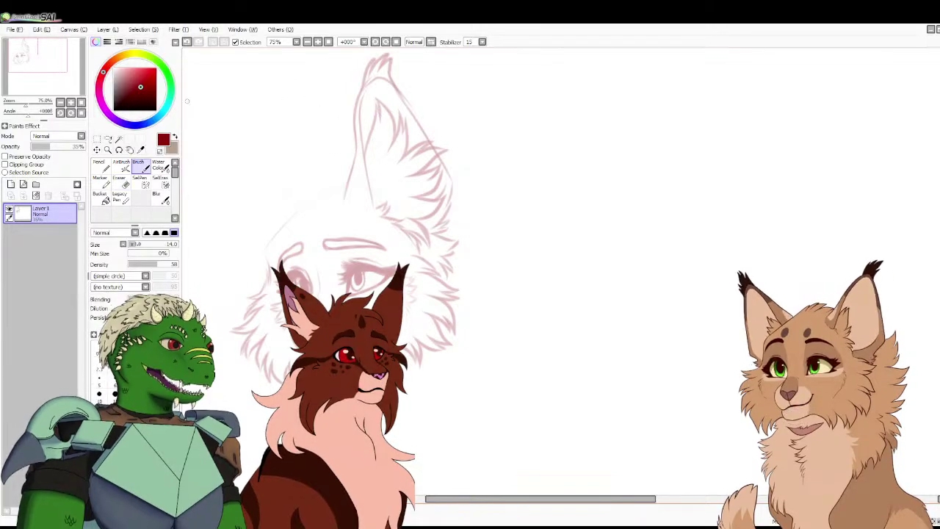
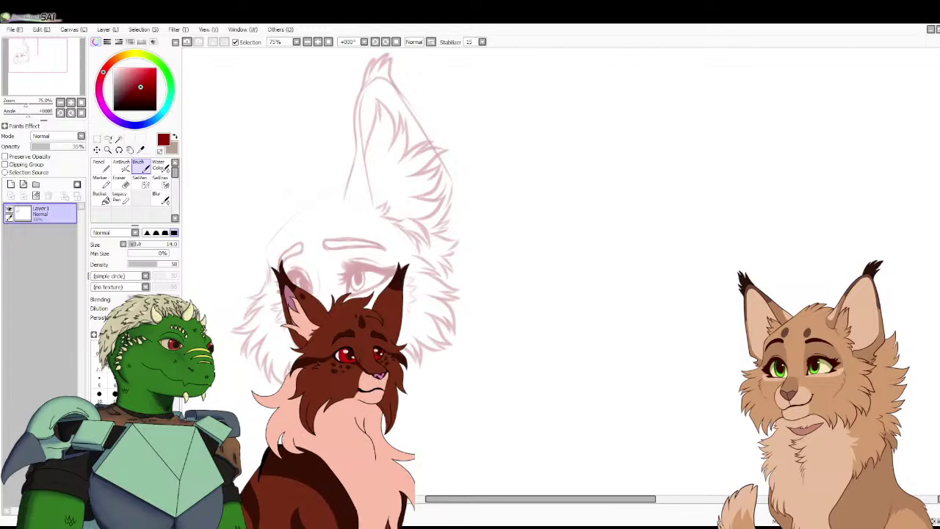
left_click_drag(226, 324, 276, 310)
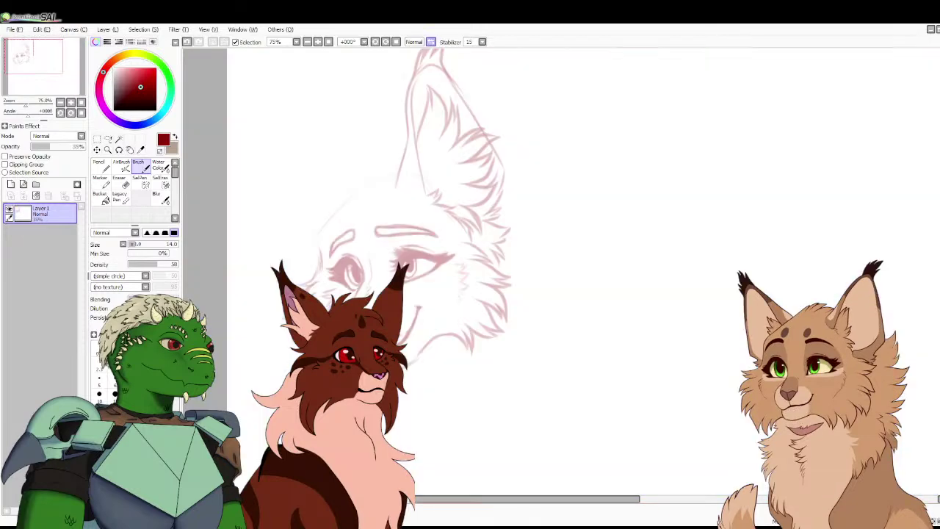
key("h")
key("h")
left_click(108, 139)
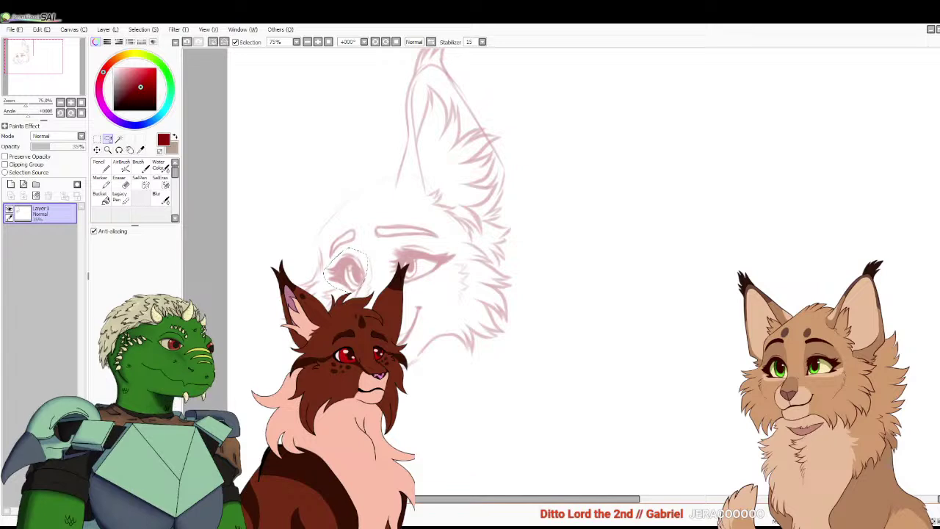
key("ctrl+t")
mouse_move(323, 291)
left_mouse_down()
mouse_move(315, 287)
mouse_move(367, 293)
left_mouse_up()
left_click_drag(323, 251, 364, 248)
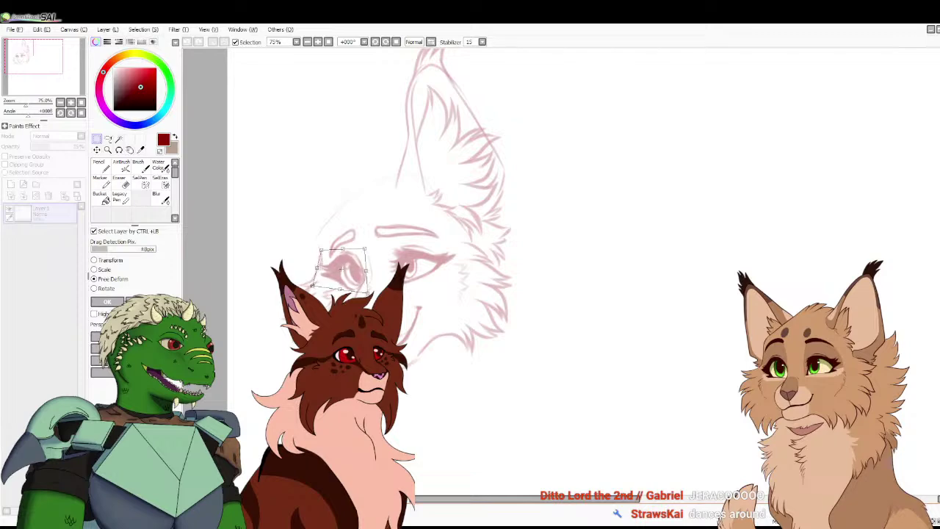
key("Return")
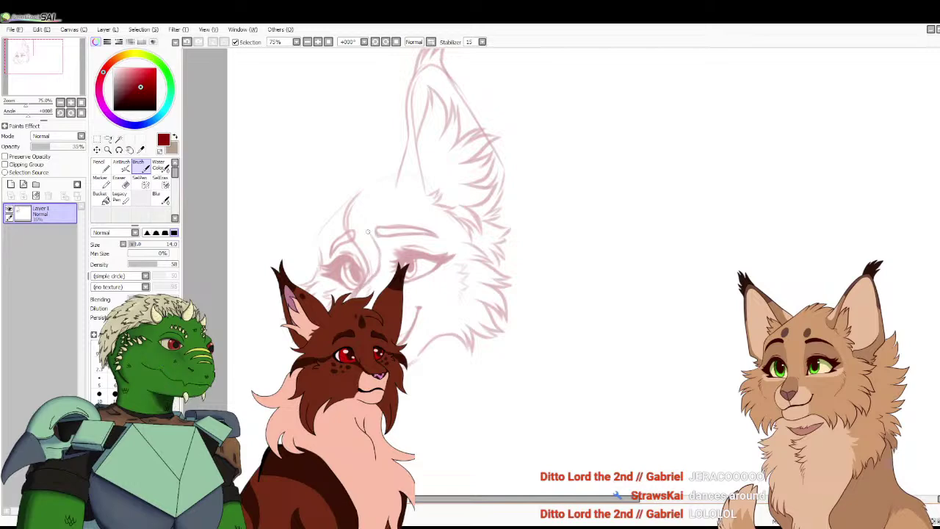
Sketch the curved hair lock falling between the eyes from the near ear's base, following the reference sheet
left_click_drag(388, 194, 398, 178)
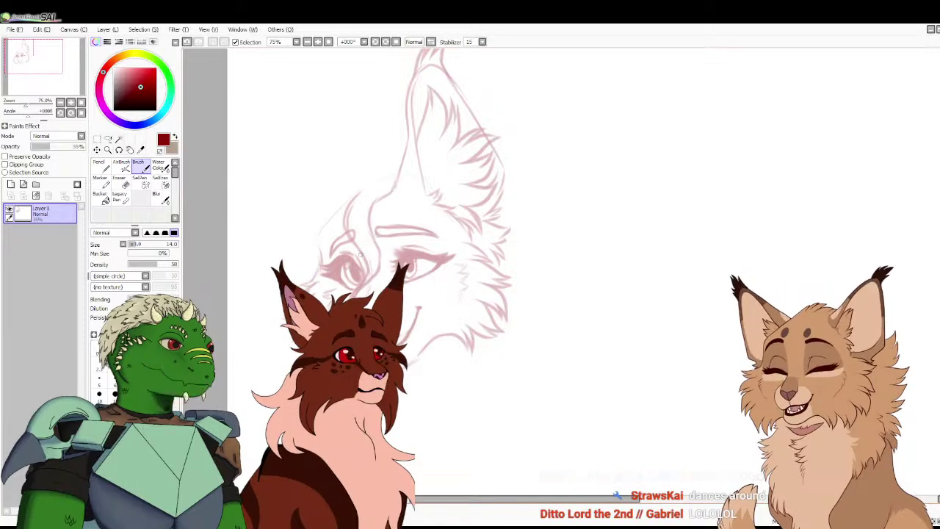
key("ctrl+Tab")
key("ctrl+Tab")
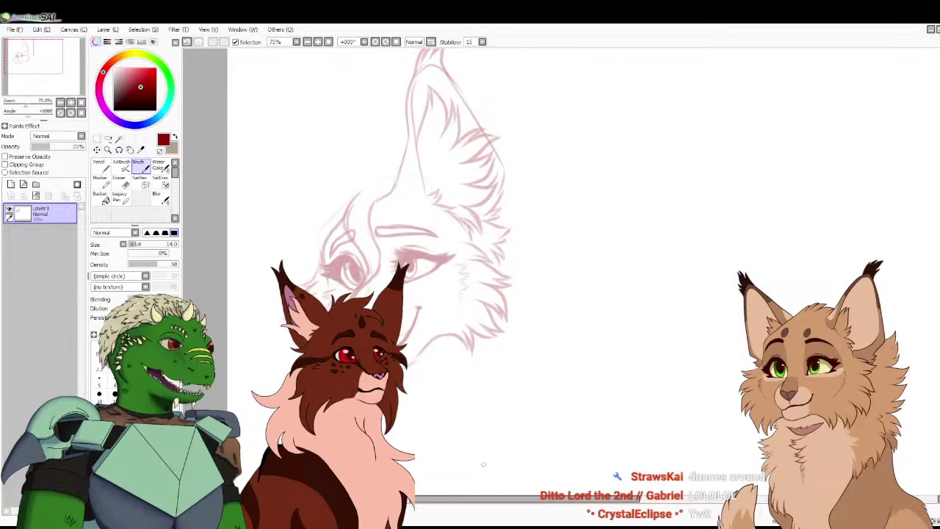
key("ctrl+Tab")
key("ctrl+Tab")
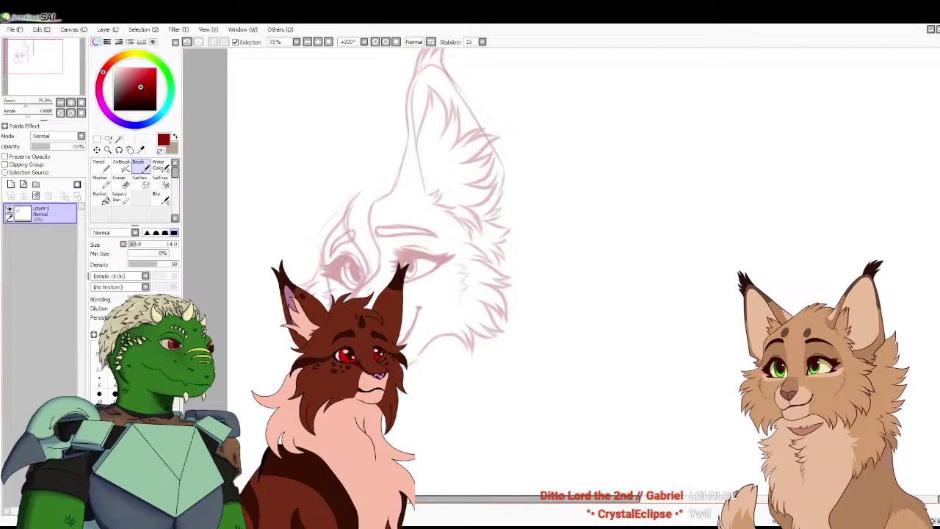
key("ctrl+Tab")
key("ctrl+Tab")
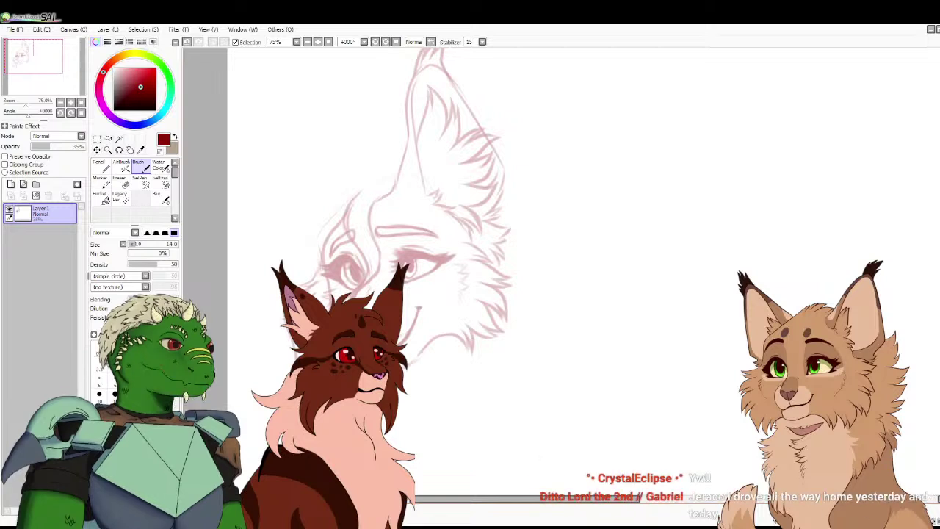
Sketch long pointed hair strands hanging beside the far cheek, with an outward-flicking tip at about eye level, following the reference sheet
left_click_drag(283, 337, 276, 372)
key("ctrl+Tab")
key("ctrl+Tab")
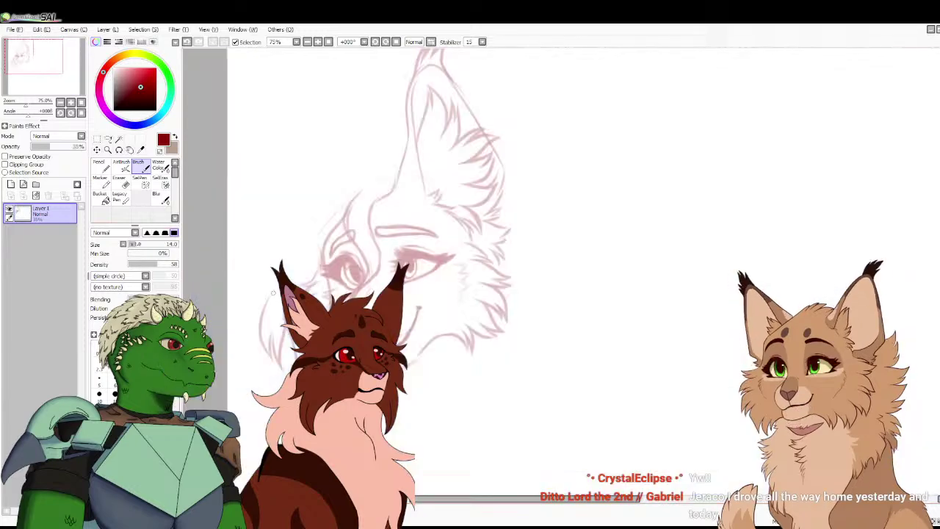
key("ctrl+Tab")
key("ctrl+Tab")
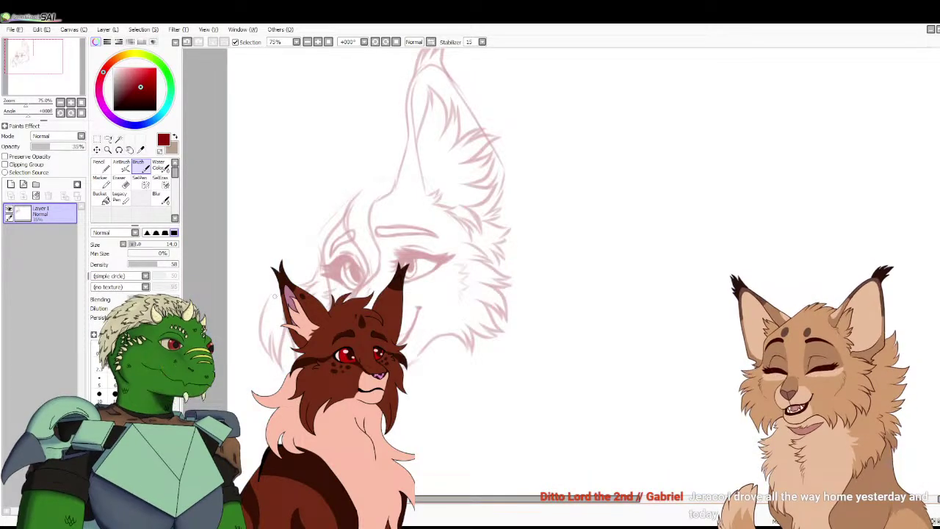
left_click_drag(250, 294, 272, 257)
key("ctrl+Tab")
key("ctrl+Tab")
Continue the hair outline upward and across the crown with curled pointed tufts, ending at the near ear's base
left_click_drag(265, 251, 269, 215)
key("ctrl+Tab")
key("ctrl+Tab")
mouse_move(248, 186)
left_mouse_down()
mouse_move(304, 163)
mouse_move(342, 168)
left_mouse_up()
key("ctrl+Tab")
key("ctrl+Tab")
mouse_move(321, 153)
left_mouse_down()
mouse_move(334, 118)
mouse_move(400, 155)
left_mouse_up()
Erase the far cheek fur overlapping the hair beside the far eye and check the whole head on the canvas
key("e")
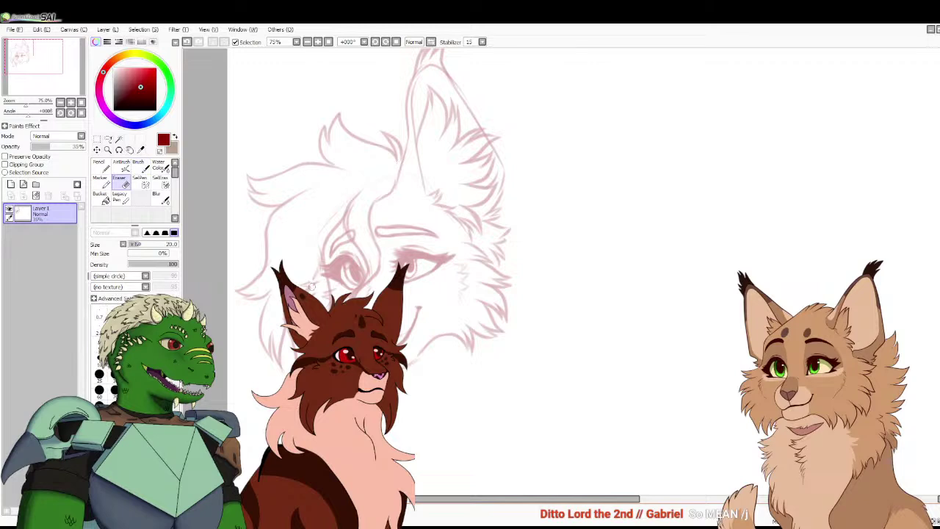
left_click_drag(316, 256, 324, 295)
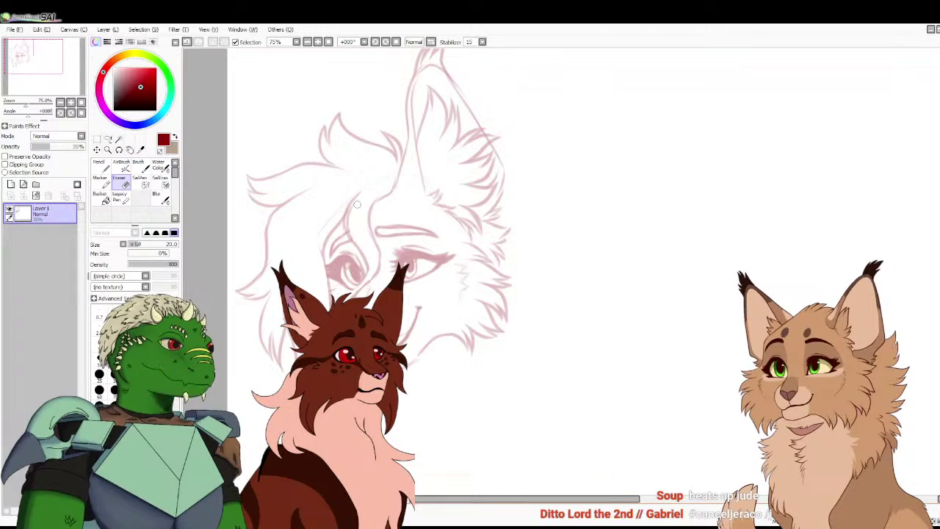
left_click(140, 166)
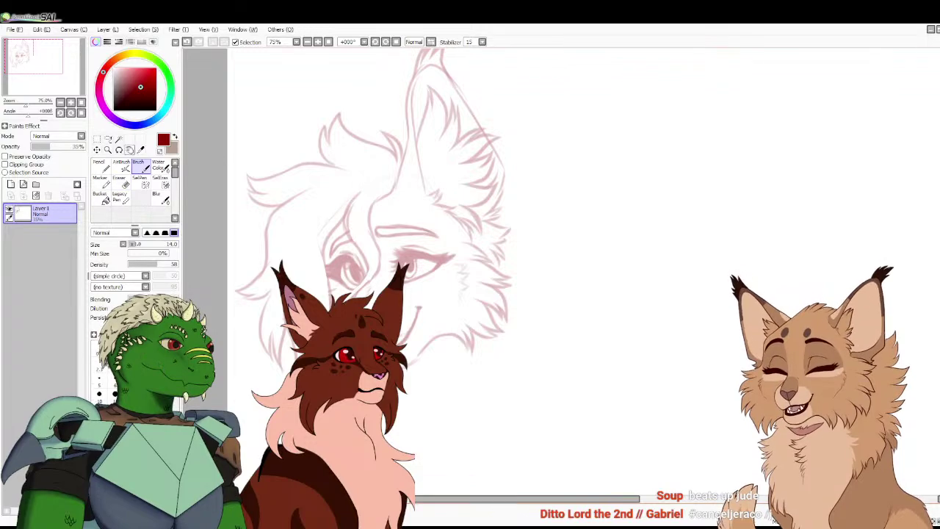
left_click(80, 102)
scroll(474, 154, "up", 4)
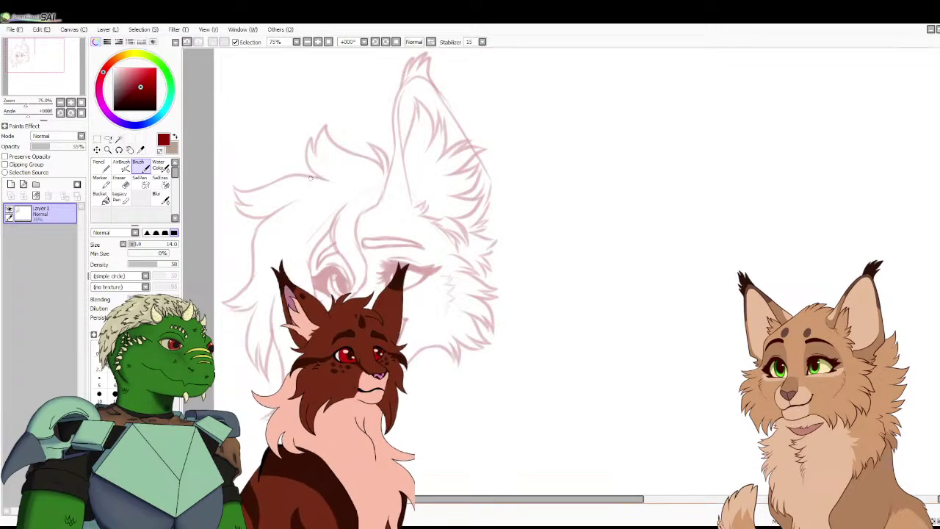
left_click(81, 102)
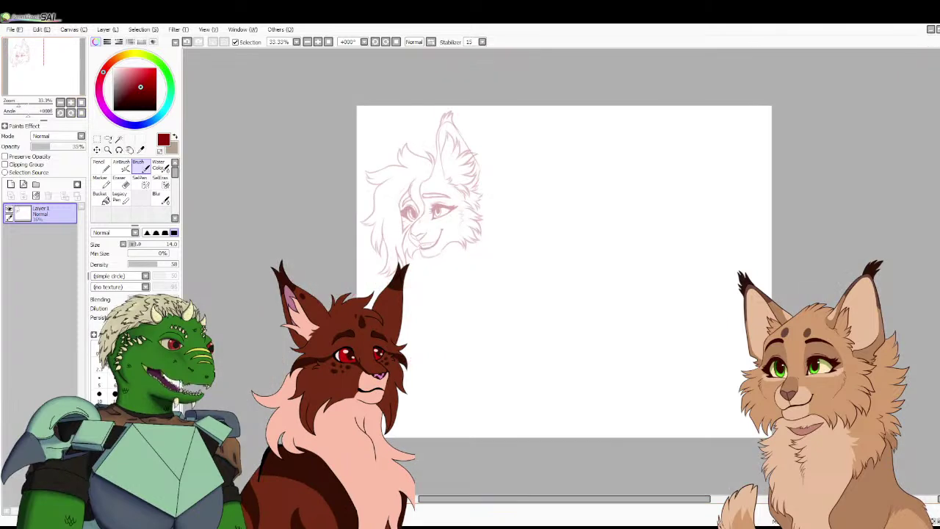
left_click(14, 29)
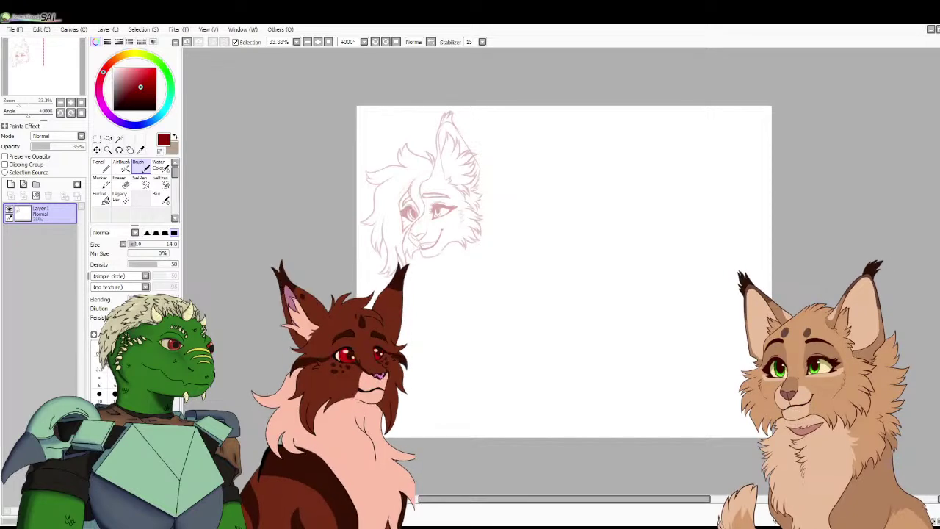
Sketch the far ear rising behind the hair with a pointed fur tuft at its tip, following the reference sheet
left_click(71, 102)
left_click(71, 102)
left_click_drag(43, 66, 33, 55)
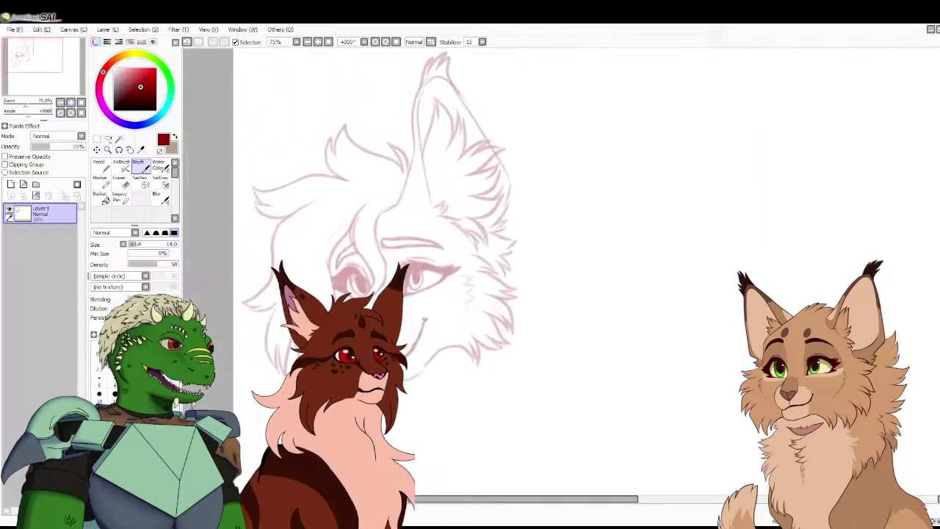
mouse_move(327, 163)
left_mouse_down()
mouse_move(279, 119)
mouse_move(268, 140)
mouse_move(269, 124)
mouse_move(273, 183)
left_mouse_up()
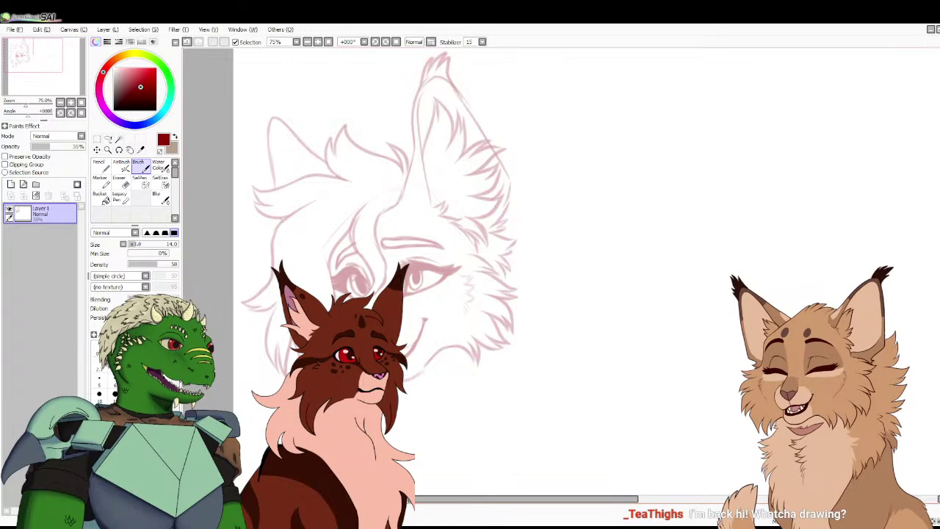
key("ctrl+Tab")
key("ctrl+Tab")
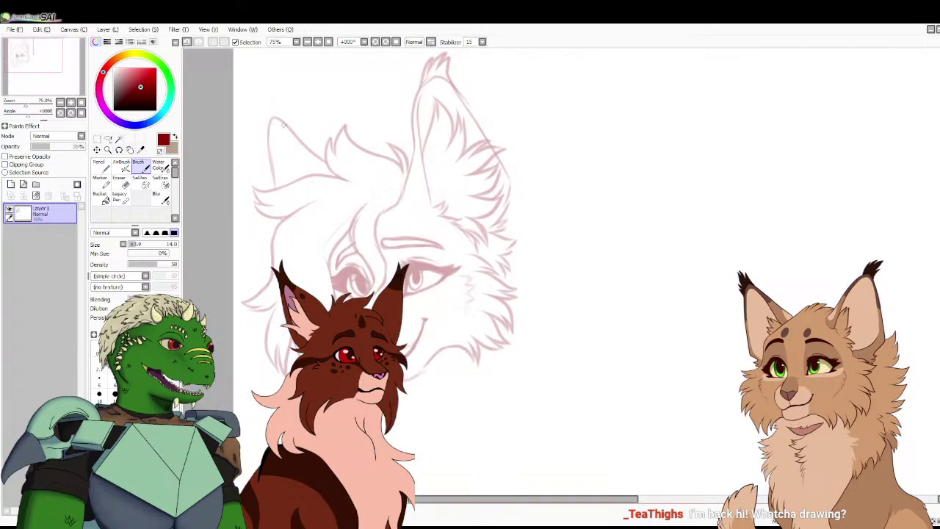
left_click_drag(262, 100, 268, 134)
left_click(81, 102)
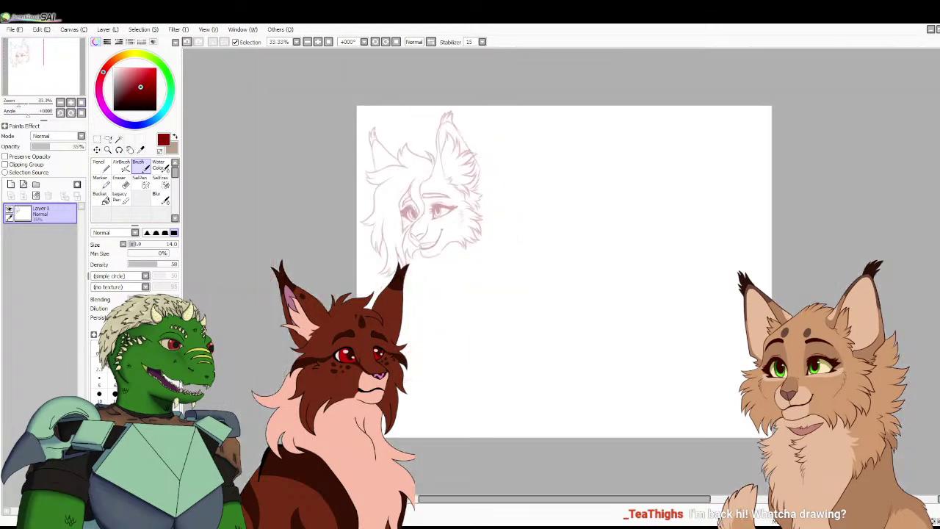
Move the whole head sketch slightly up and inward from the canvas's left edge with a transform
left_click_drag(564, 271, 507, 257)
left_click(96, 138)
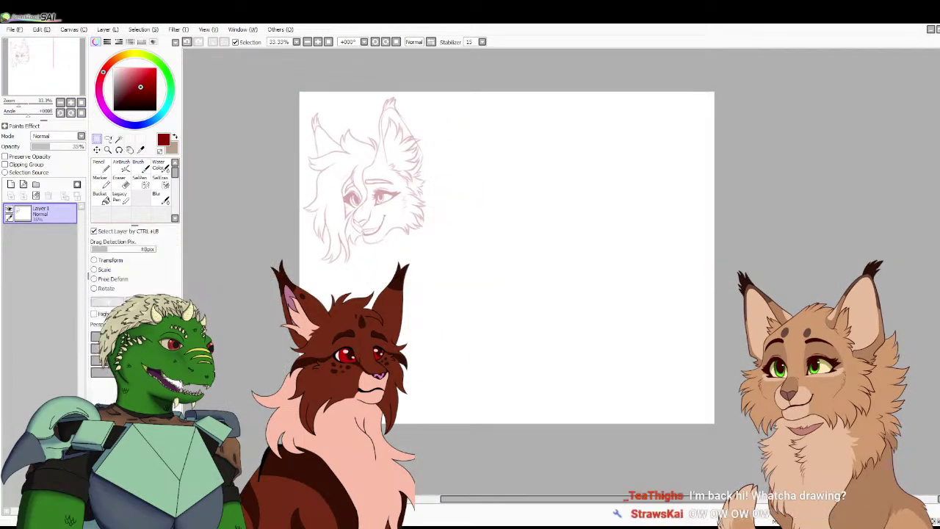
key("ctrl+t")
left_click_drag(363, 179, 372, 176)
key("Return")
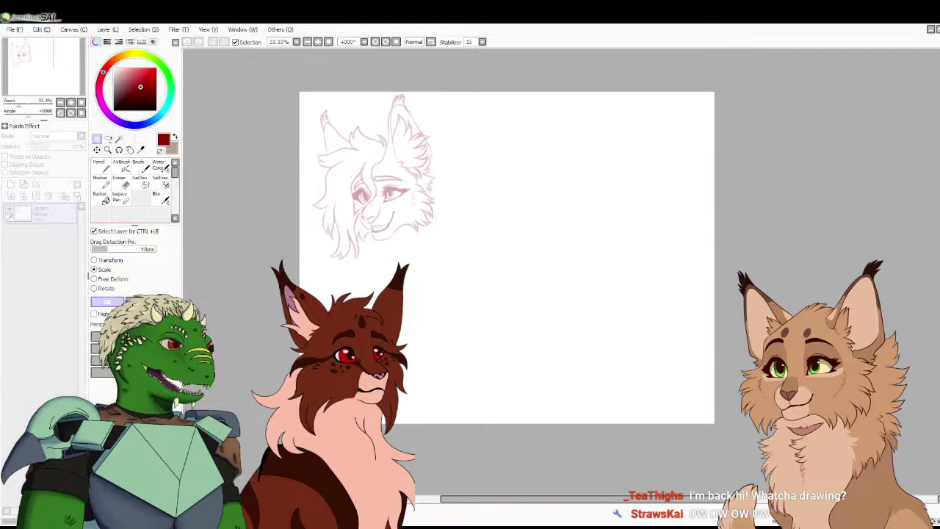
key("Return")
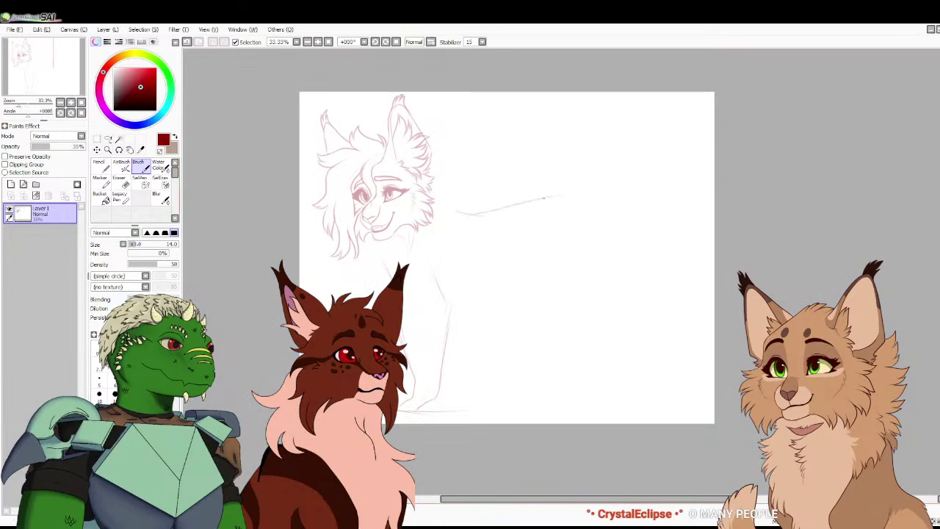
Sketch the curve of the back and rump with light hind leg guidelines, erasing the doubled strokes along the back
left_click_drag(592, 204, 611, 229)
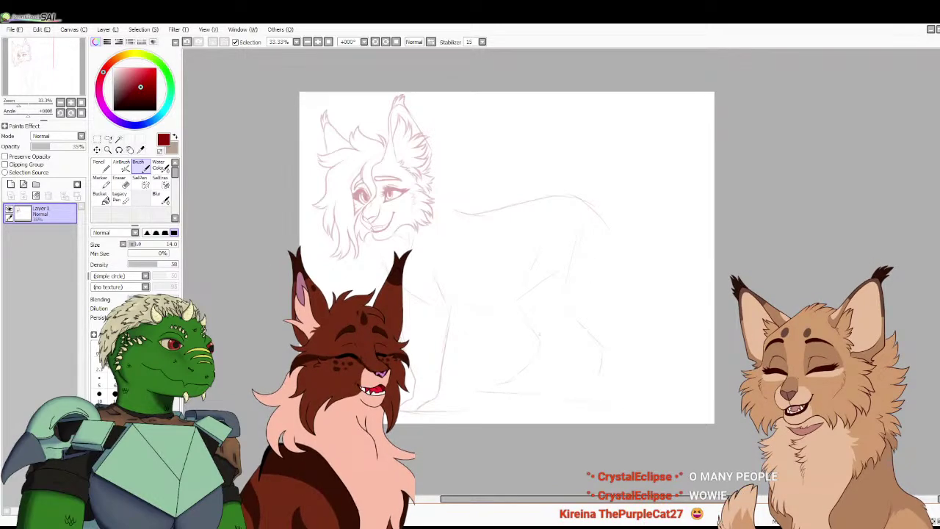
key("ctrl+Tab")
key("ctrl+Tab")
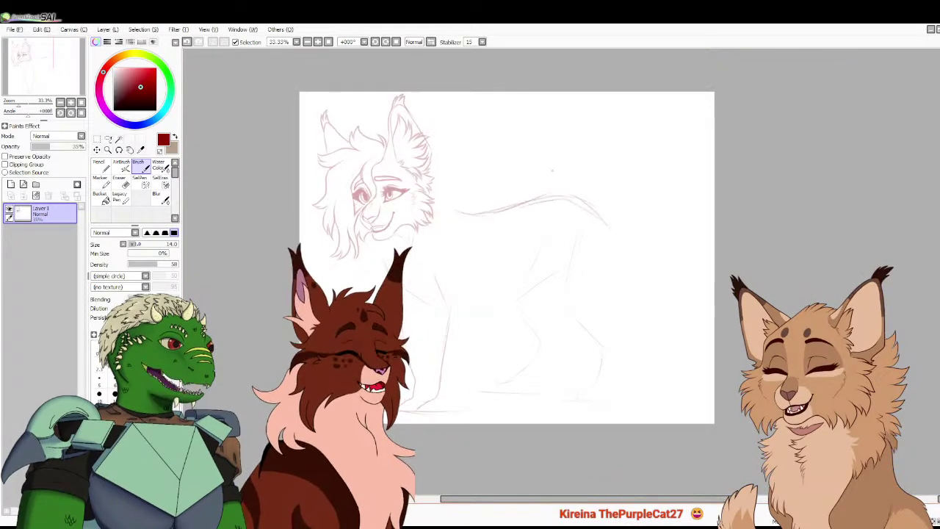
key("e")
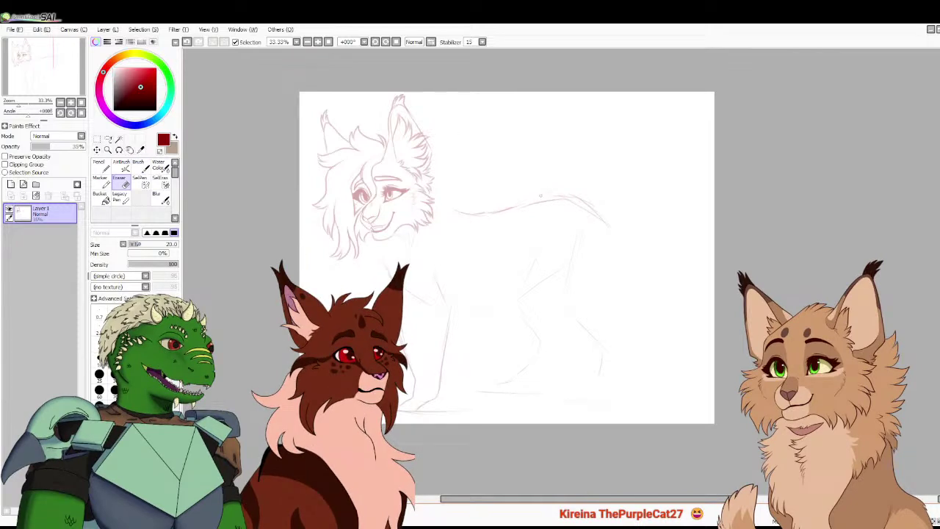
left_click(139, 166)
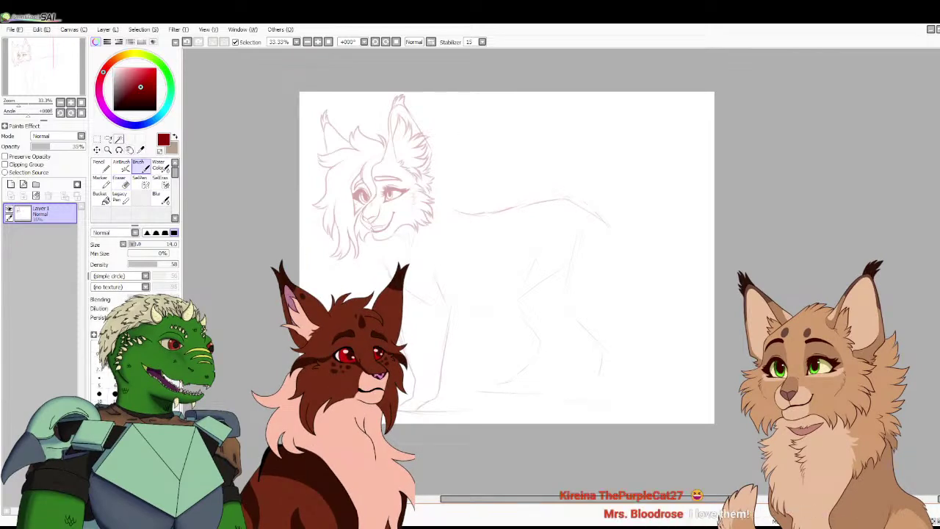
Outline a small pointed wing with a scalloped outer edge behind the near ear, following the reference sheet
left_click(70, 112)
left_click(81, 113)
left_click(70, 102)
left_click(71, 102)
left_click_drag(44, 66, 35, 53)
key("ctrl+Tab")
key("ctrl+Tab")
left_click_drag(502, 209, 544, 158)
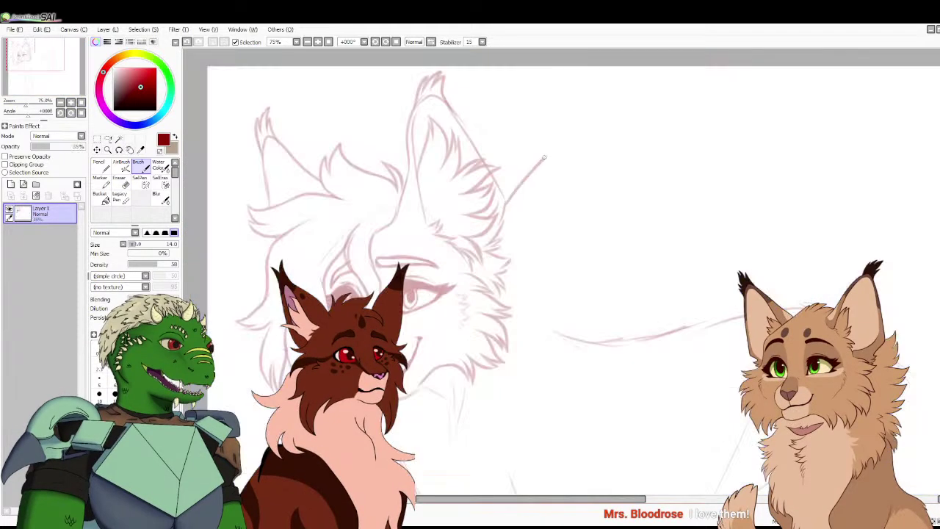
key("ctrl+Tab")
key("ctrl+Tab")
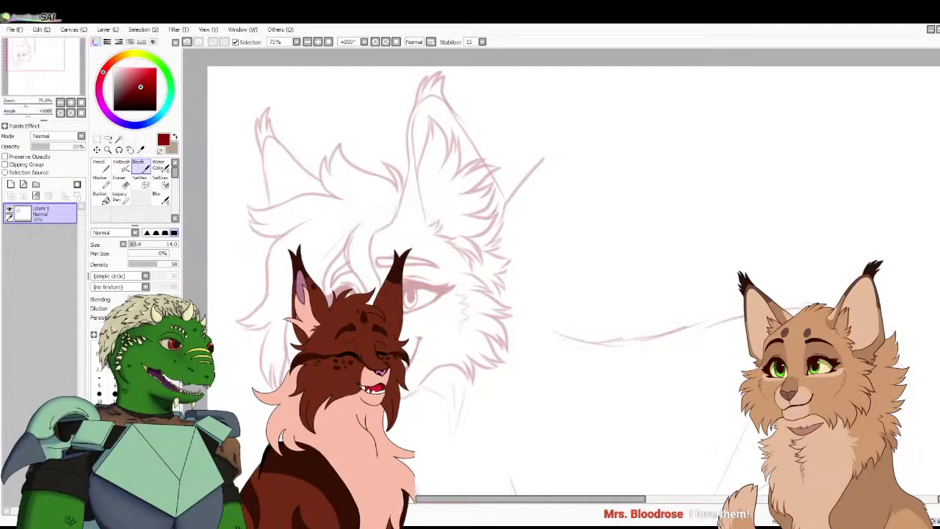
mouse_move(540, 160)
left_mouse_down()
mouse_move(562, 142)
mouse_move(547, 165)
mouse_move(553, 195)
mouse_move(541, 234)
mouse_move(505, 261)
left_mouse_up()
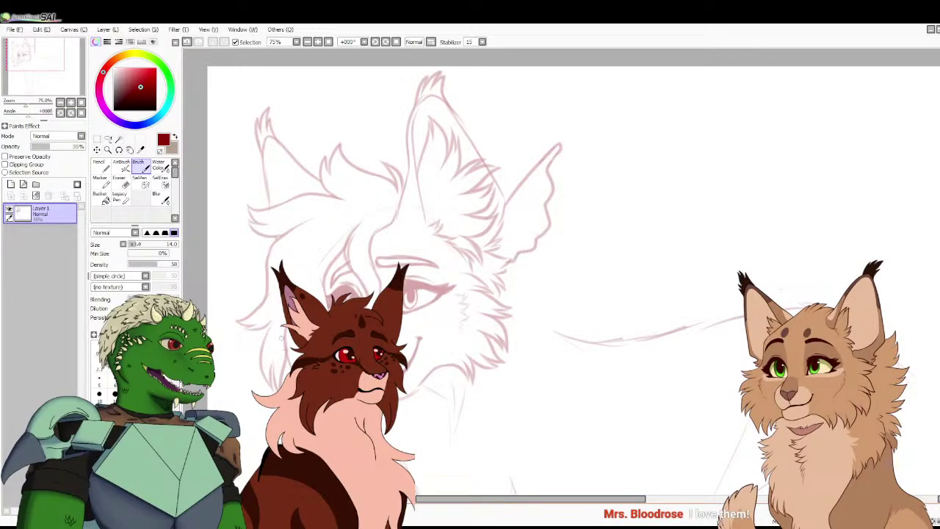
Add layered feather strokes and an inner contour line inside the small wing behind the near ear
key("ctrl+Tab")
key("ctrl+Tab")
key("ctrl+Tab")
key("ctrl+Tab")
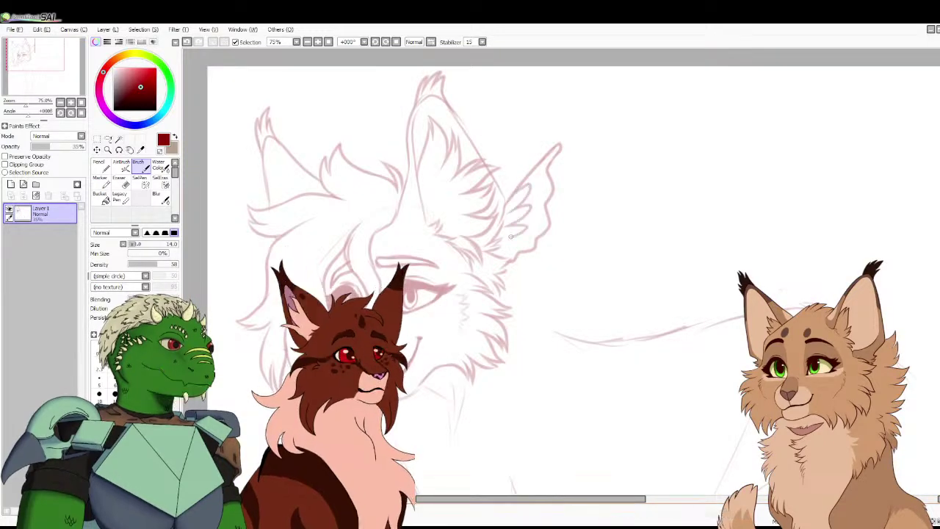
mouse_move(502, 259)
left_mouse_down()
mouse_move(543, 220)
mouse_move(539, 170)
left_mouse_up()
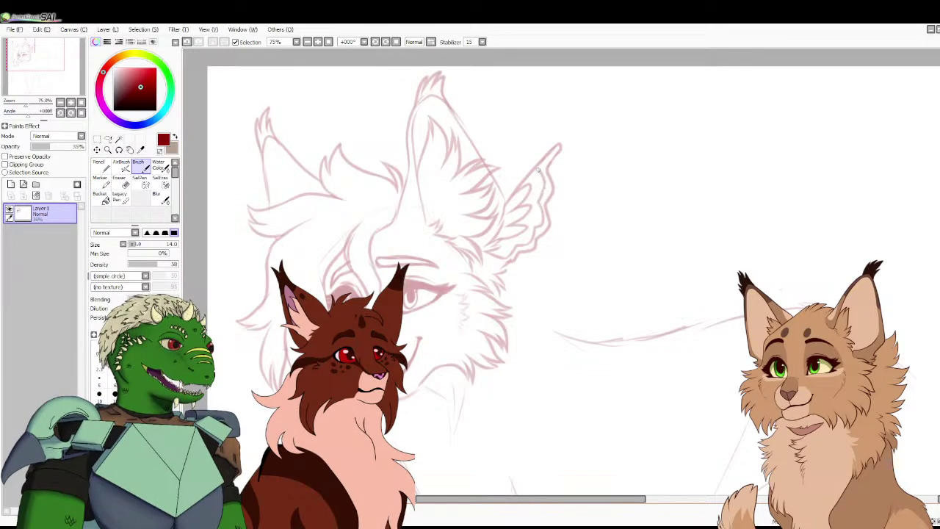
scroll(561, 271, "down", 3)
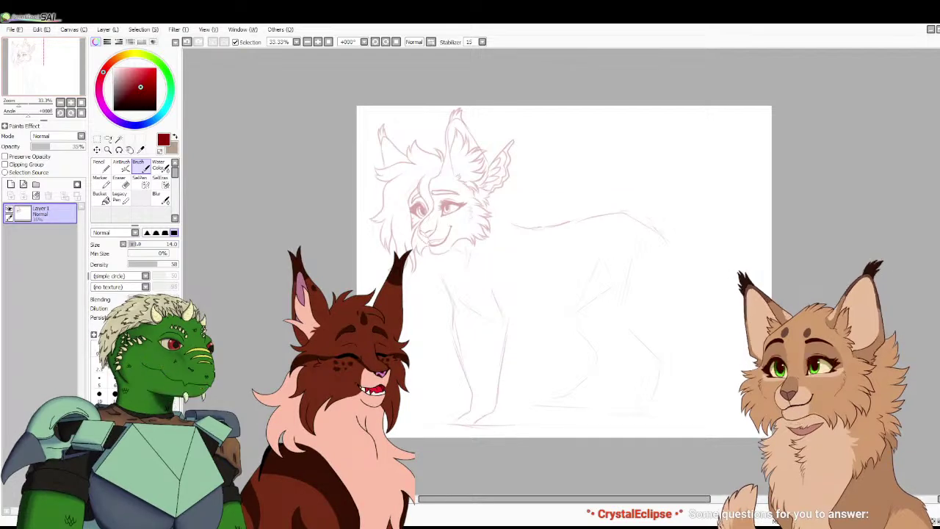
Sketch a second, lower wing segment with a scalloped edge and inner feather lines behind the near ear
scroll(557, 198, "up", 3)
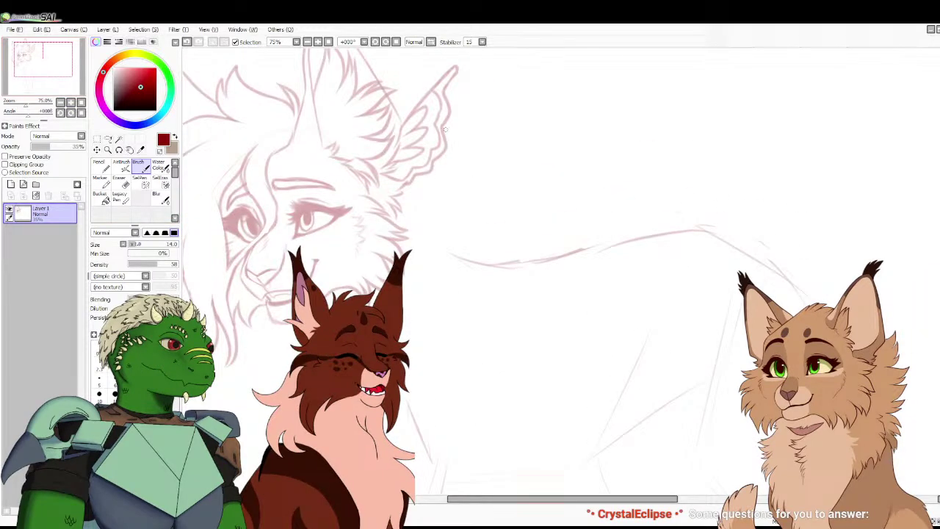
mouse_move(465, 93)
left_mouse_down()
mouse_move(466, 119)
mouse_move(462, 175)
mouse_move(440, 207)
mouse_move(396, 216)
mouse_move(398, 207)
mouse_move(437, 199)
left_mouse_up()
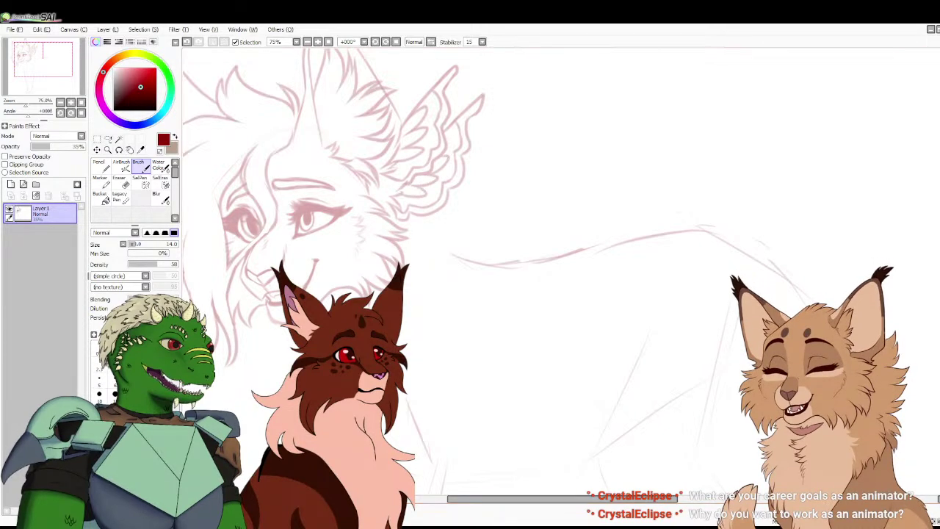
left_click(81, 102)
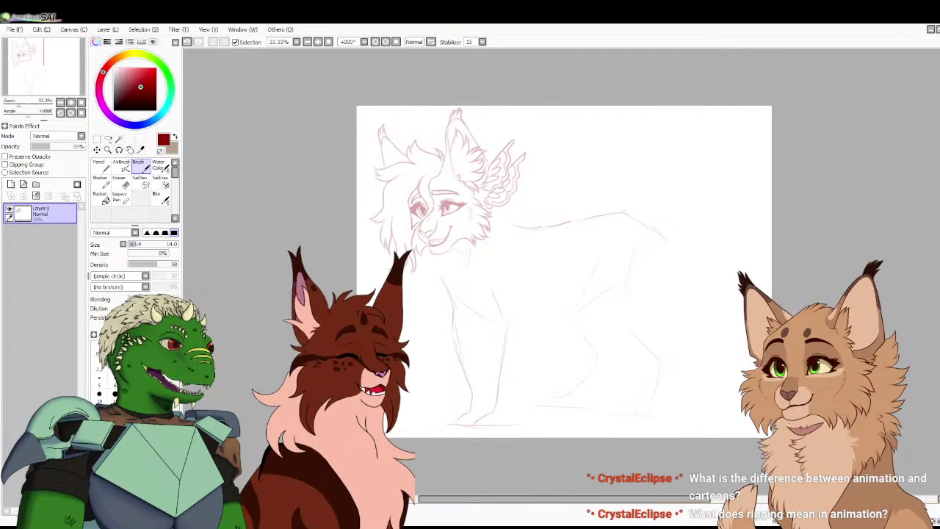
Sketch a small pointed fur tuft beneath the jaw on the throat, checking the Nightsparks reference sheet
left_click(70, 102)
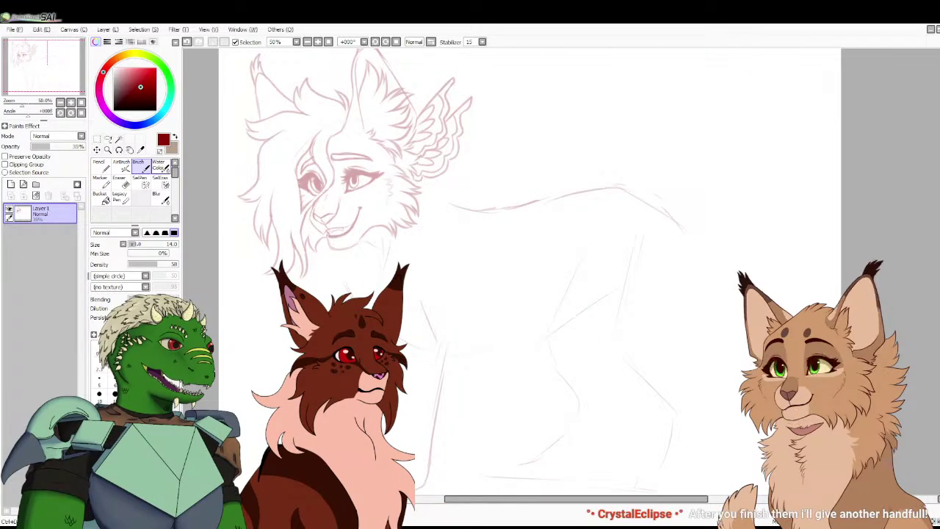
key("ctrl+Tab")
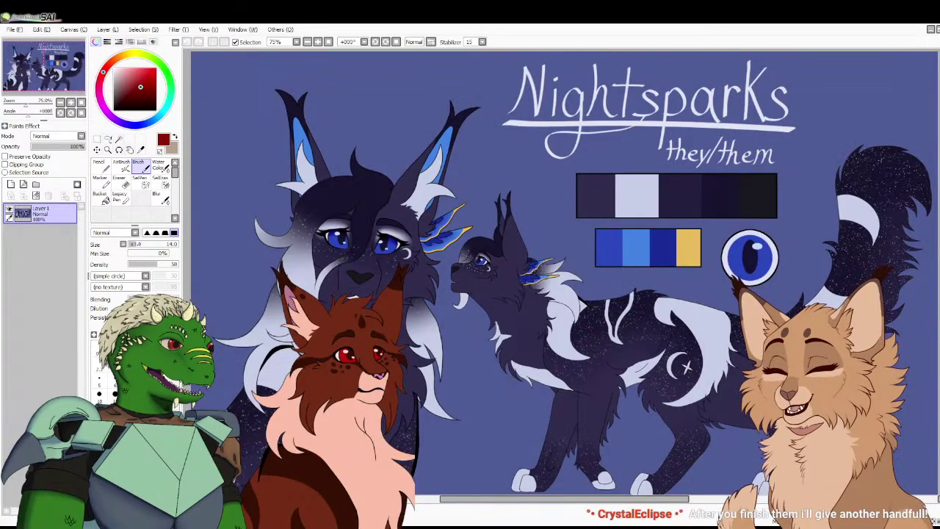
key("ctrl+Tab")
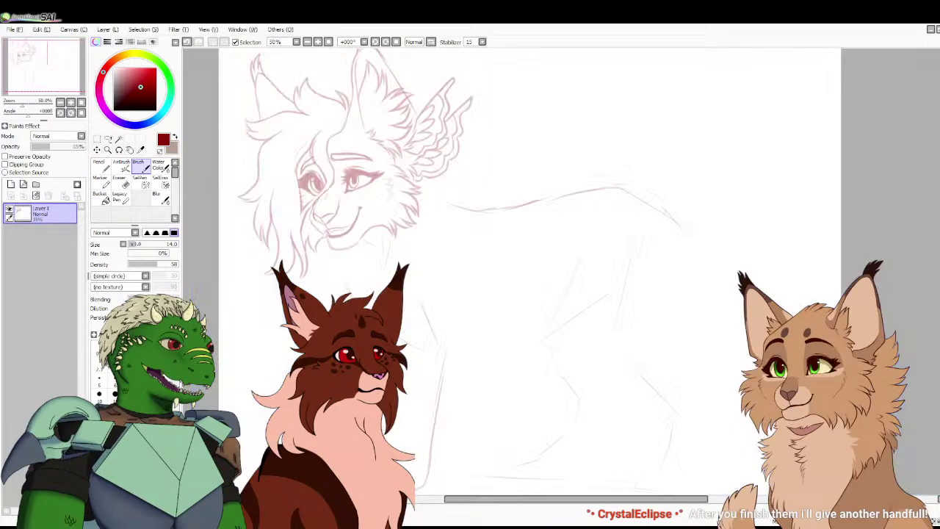
key("ctrl+Tab")
key("ctrl+Tab")
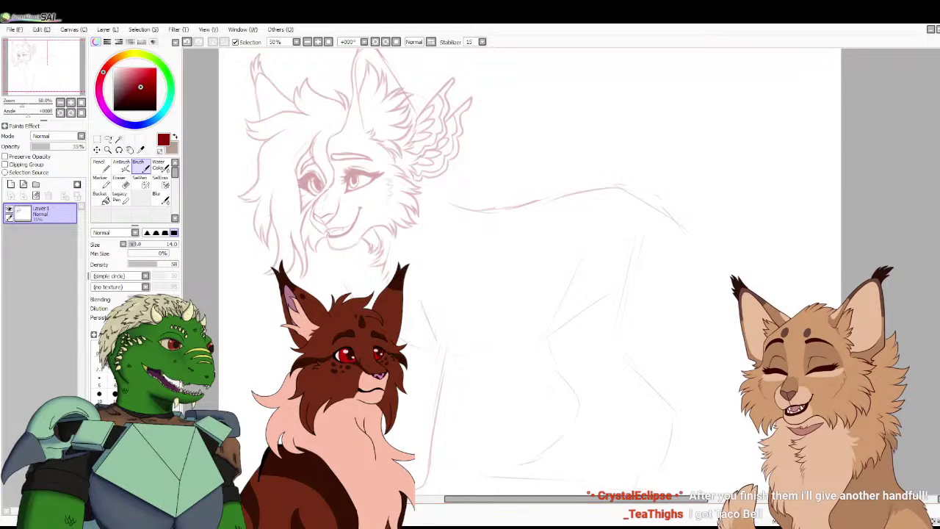
key("ctrl+Tab")
key("ctrl+Tab")
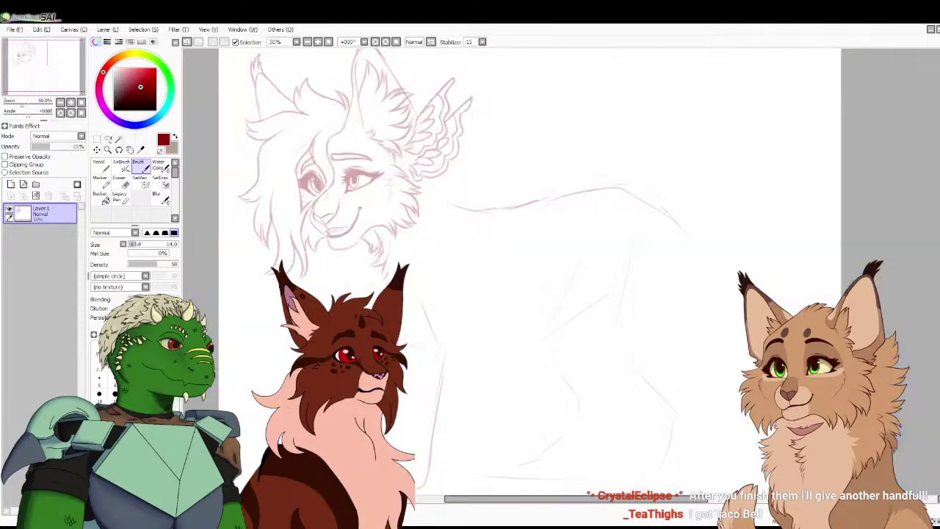
Sketch long curved mane tufts flowing from behind the cheek and ear wing onto the start of the back
mouse_move(438, 204)
left_mouse_down()
mouse_move(458, 214)
mouse_move(461, 236)
mouse_move(472, 224)
mouse_move(434, 190)
left_mouse_up()
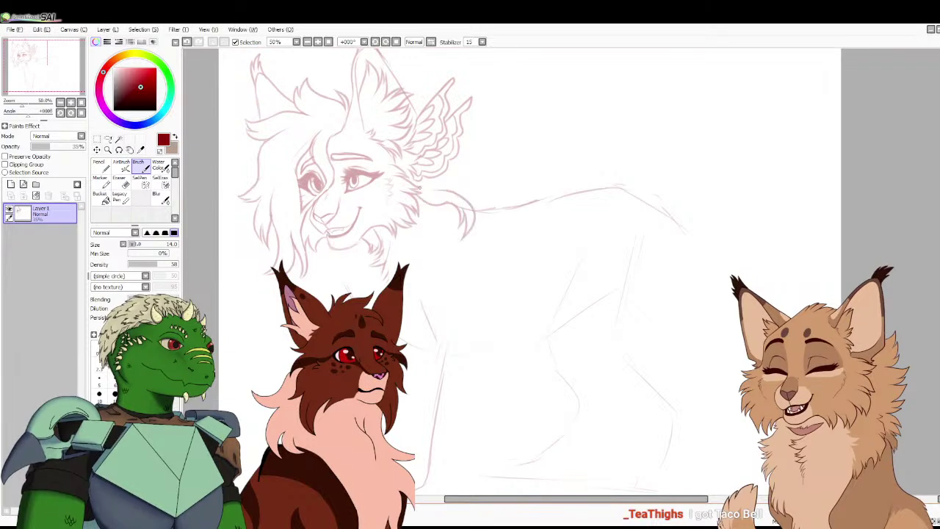
mouse_move(477, 211)
left_mouse_down()
mouse_move(524, 206)
mouse_move(498, 200)
left_mouse_up()
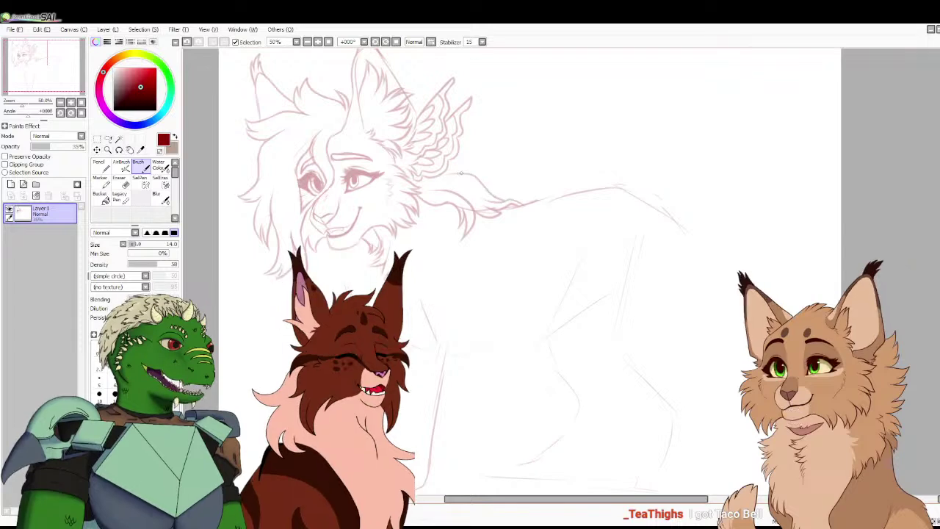
mouse_move(488, 185)
left_mouse_down()
mouse_move(504, 176)
mouse_move(453, 160)
left_mouse_up()
key("e")
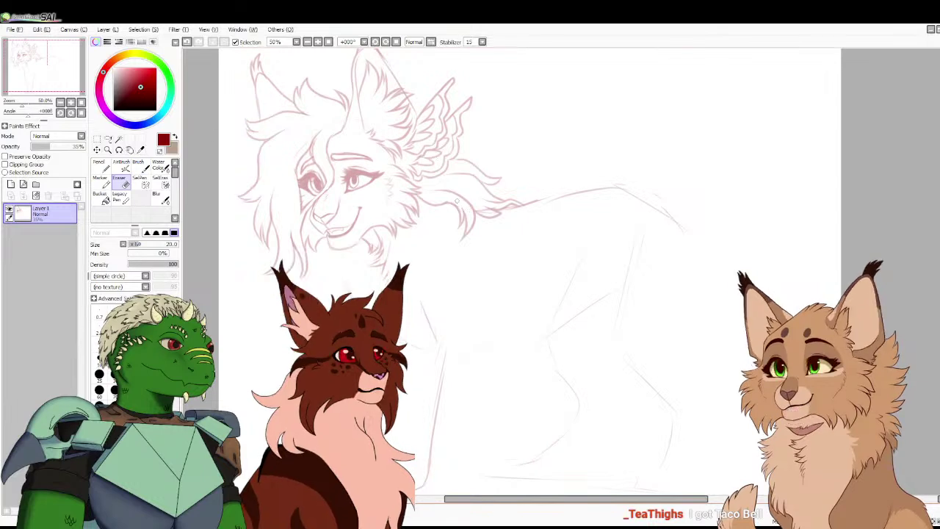
key("b")
mouse_move(482, 214)
left_mouse_down()
mouse_move(512, 219)
mouse_move(500, 212)
left_mouse_up()
key("Home")
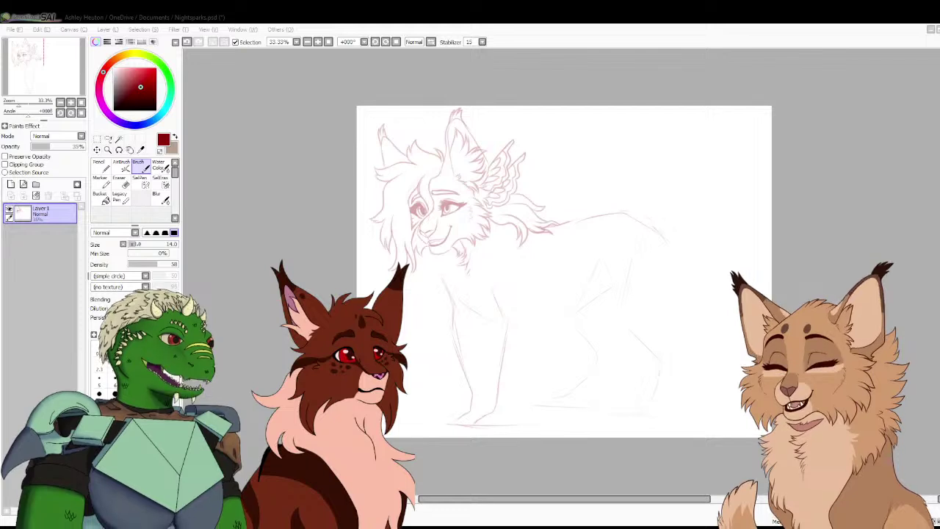
Sketch pointed fur tufts down the throat and chest, plus long locks hanging beneath the chin, following the reference sheet
key("alt+Tab")
scroll(561, 272, "up", 3)
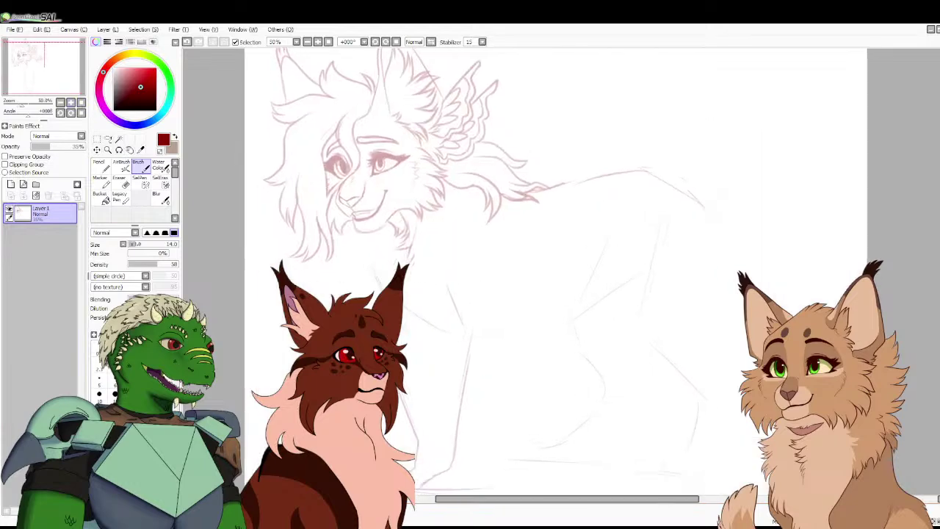
key("ctrl+Tab")
key("ctrl+Tab")
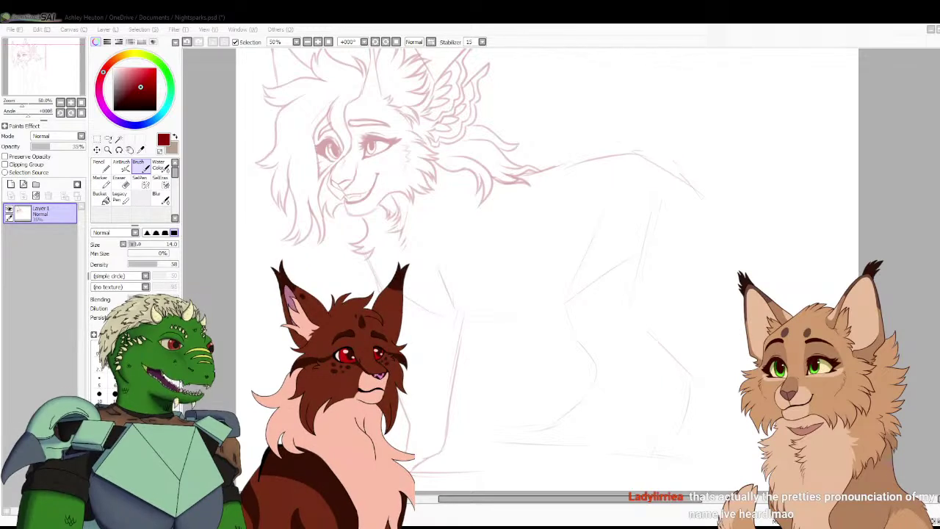
left_click(243, 199)
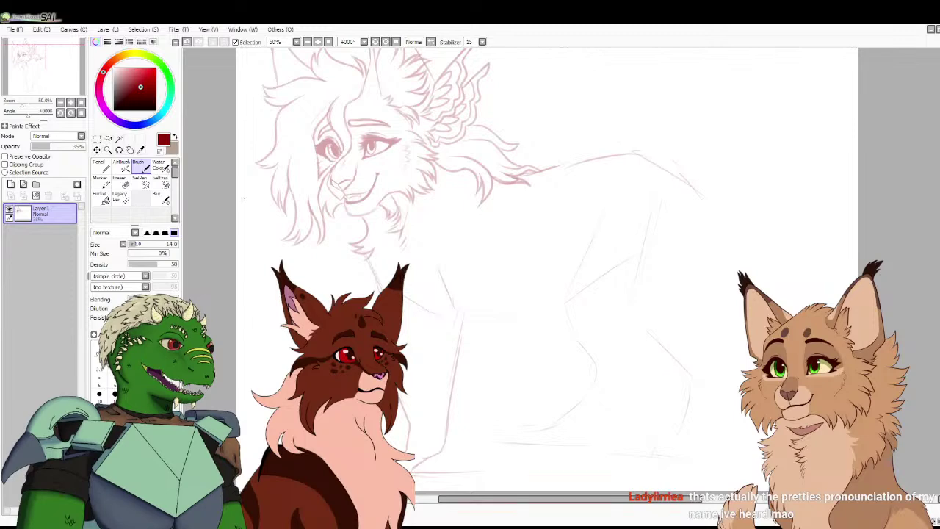
key("ctrl+Tab")
key("ctrl+Tab")
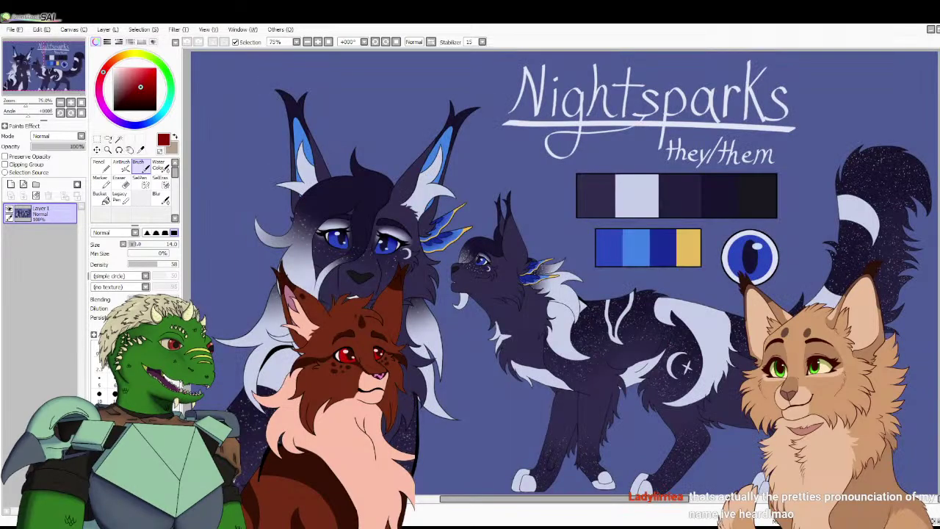
mouse_move(371, 255)
left_mouse_down()
mouse_move(379, 290)
mouse_move(383, 276)
mouse_move(403, 307)
mouse_move(415, 296)
mouse_move(412, 324)
mouse_move(437, 292)
left_mouse_up()
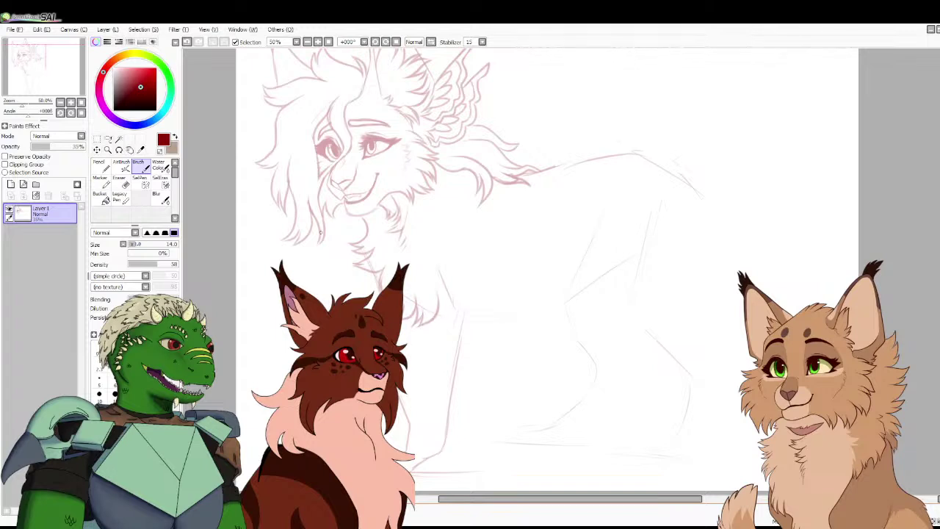
mouse_move(332, 215)
left_mouse_down()
mouse_move(313, 260)
mouse_move(334, 248)
mouse_move(319, 267)
mouse_move(342, 251)
left_mouse_up()
left_click_drag(345, 220, 350, 269)
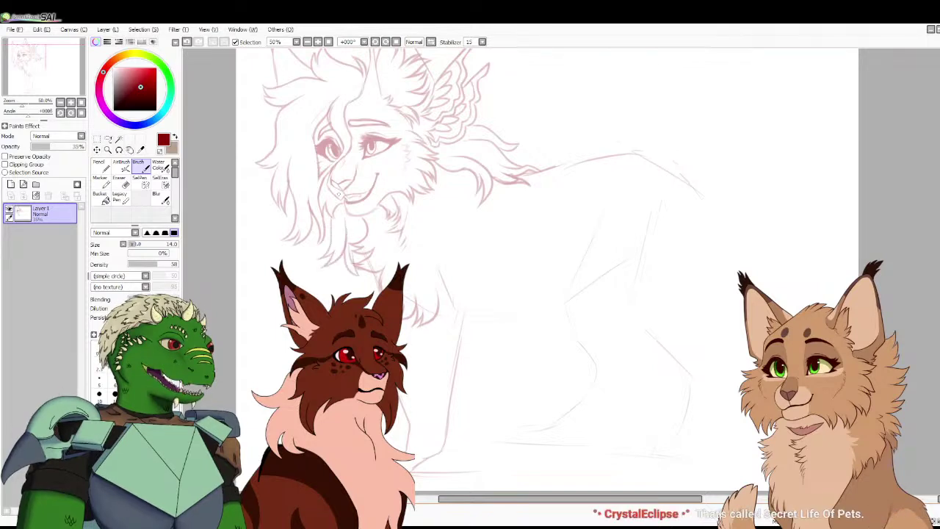
Draw the near front leg from a tufted shoulder down to a paw with separate toes, tracing its front and back edges
key("ctrl+Tab")
key("ctrl+Tab")
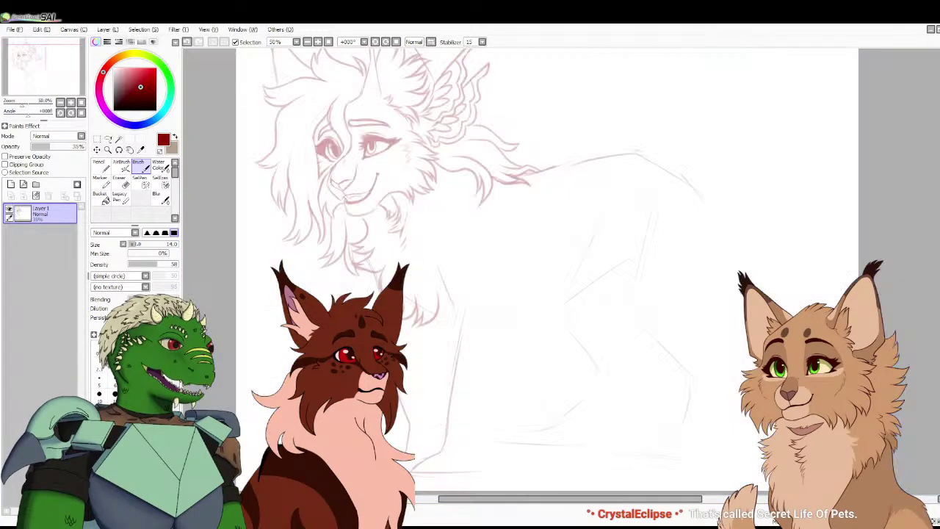
left_click_drag(439, 223, 464, 198)
mouse_move(439, 228)
left_mouse_down()
mouse_move(432, 278)
mouse_move(447, 335)
mouse_move(447, 410)
mouse_move(445, 393)
mouse_move(443, 448)
mouse_move(426, 454)
mouse_move(418, 476)
mouse_move(441, 481)
mouse_move(443, 466)
mouse_move(439, 481)
mouse_move(479, 475)
mouse_move(514, 345)
left_mouse_up()
key("ctrl+Tab")
key("ctrl+Tab")
left_click_drag(513, 348, 509, 292)
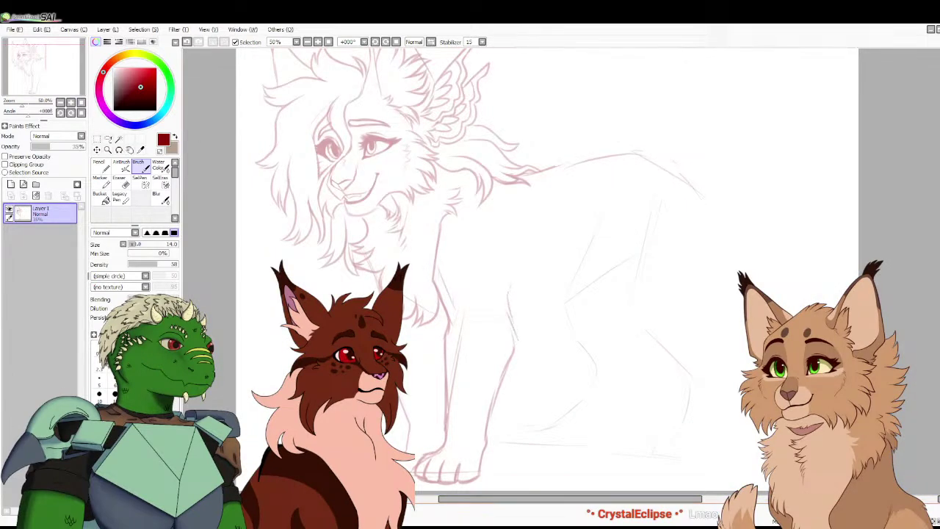
Lasso the head, mane and chest fur, scale them down slightly from the upper outer corner, and deselect
scroll(546, 269, "down", 1)
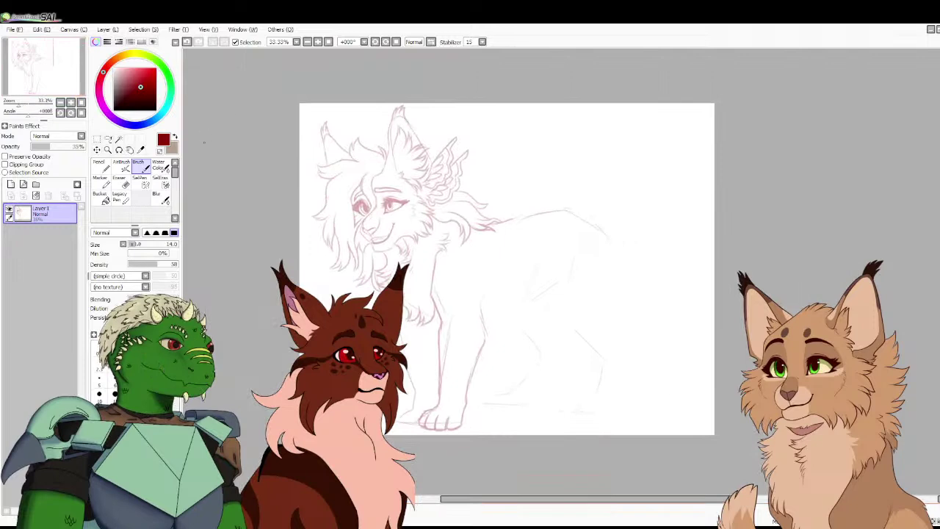
left_click(108, 138)
mouse_move(357, 86)
left_mouse_down()
mouse_move(274, 257)
mouse_move(431, 327)
mouse_move(447, 259)
mouse_move(499, 184)
mouse_move(481, 117)
left_mouse_up()
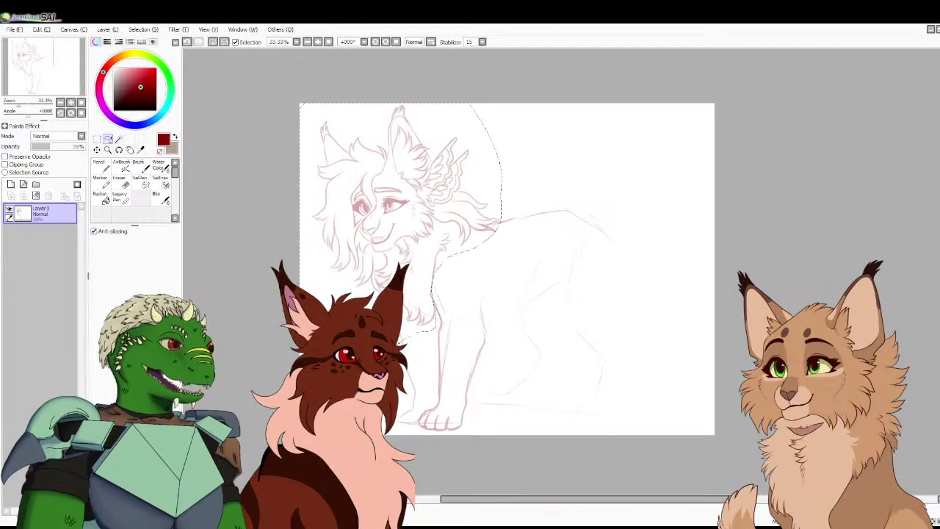
key("ctrl+t")
left_click_drag(309, 105, 317, 115)
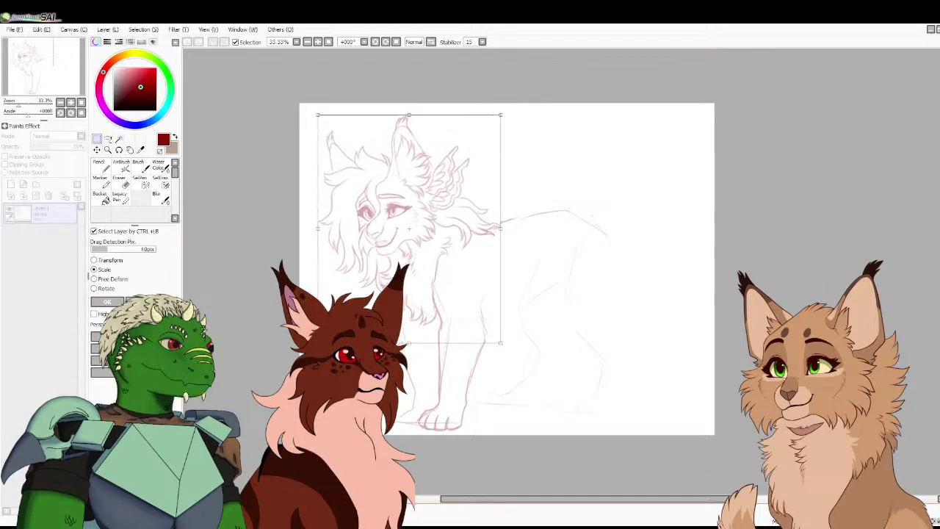
key("Return")
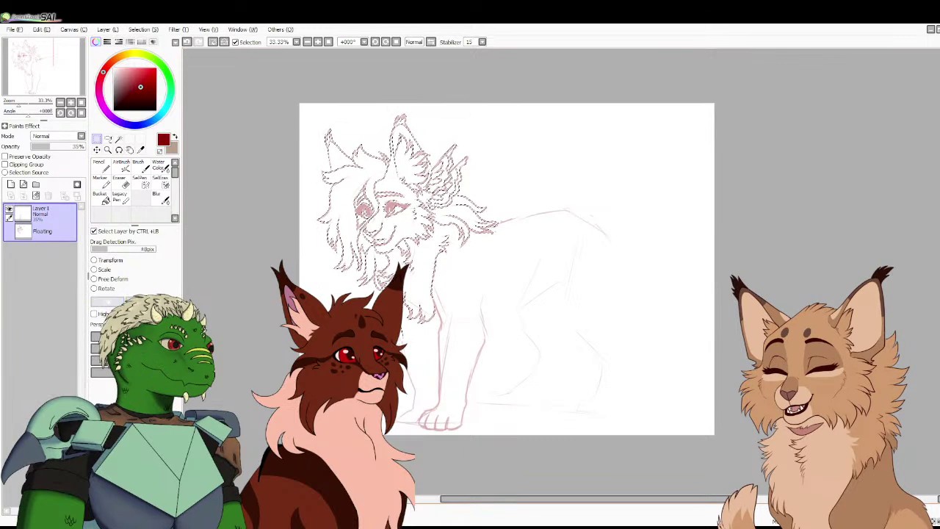
key("ctrl+d")
Rework the front of the chest with added fur strokes below the throat, erasing stray lines
left_click(140, 167)
left_click(71, 102)
left_click_drag(245, 284, 266, 258)
left_click_drag(321, 270, 335, 301)
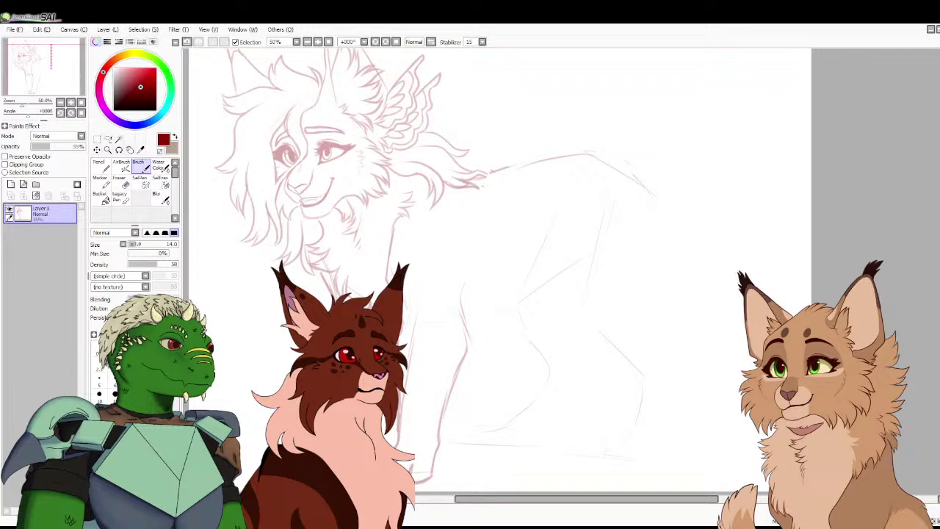
key("e")
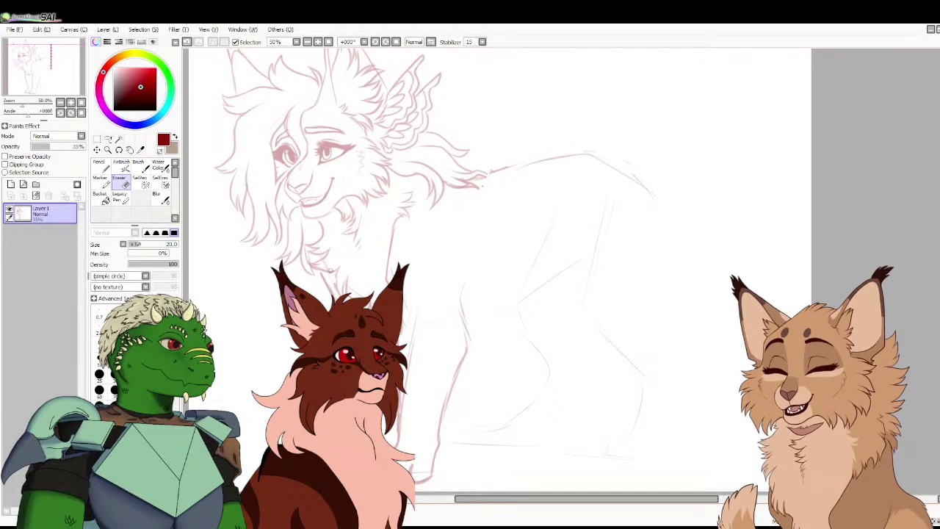
key("b")
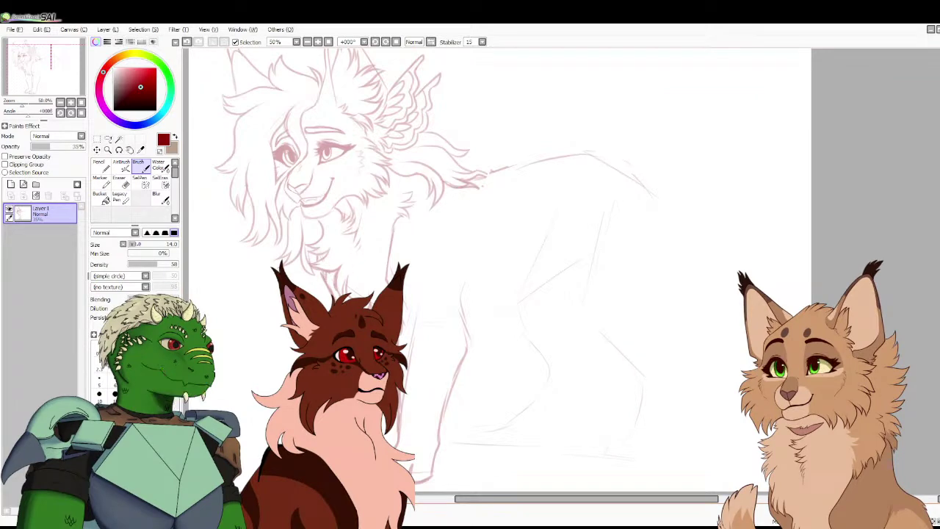
key("e")
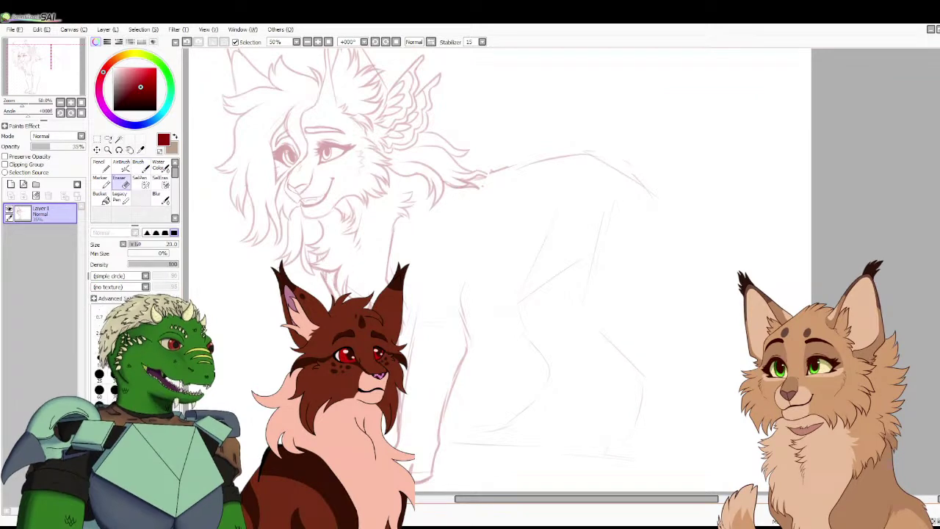
key("b")
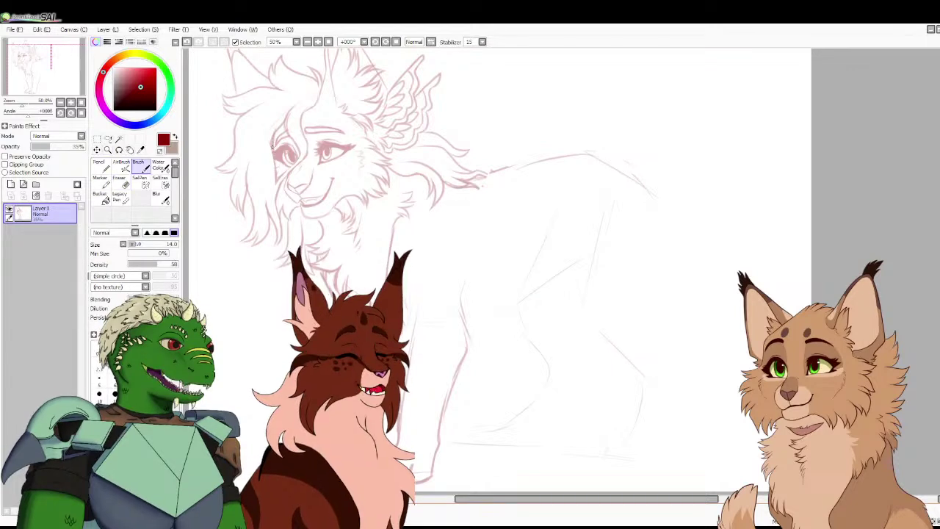
key("e")
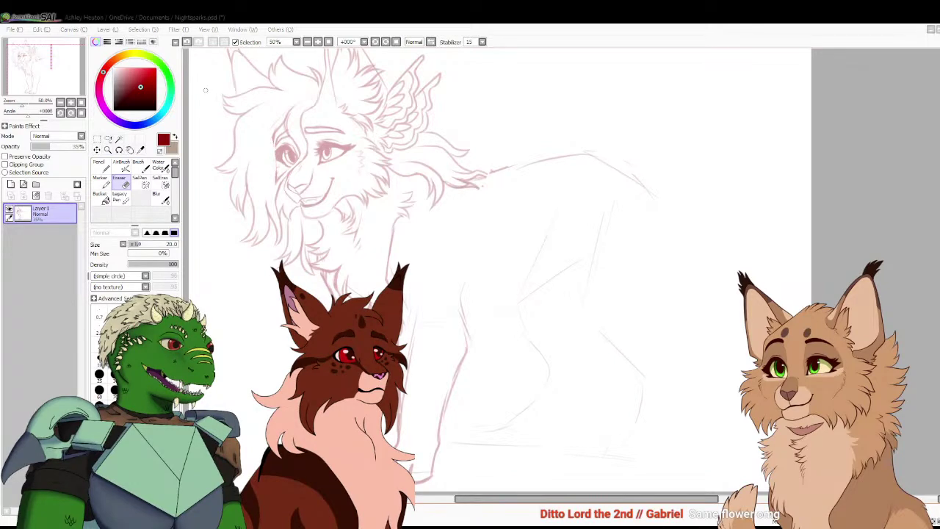
key("b")
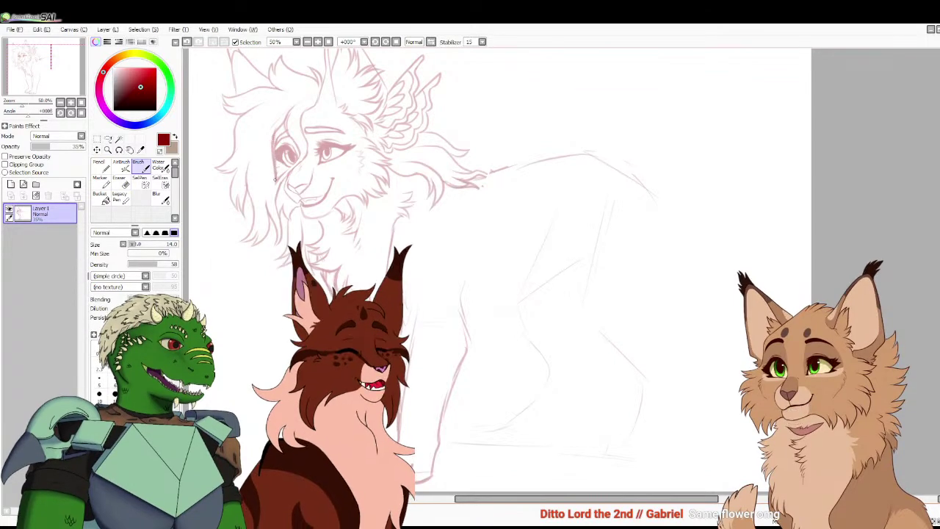
Add jagged fur tufts along the back of the near front leg up to the elbow, replacing its smooth edge
key("minus")
left_click_drag(702, 377, 610, 347)
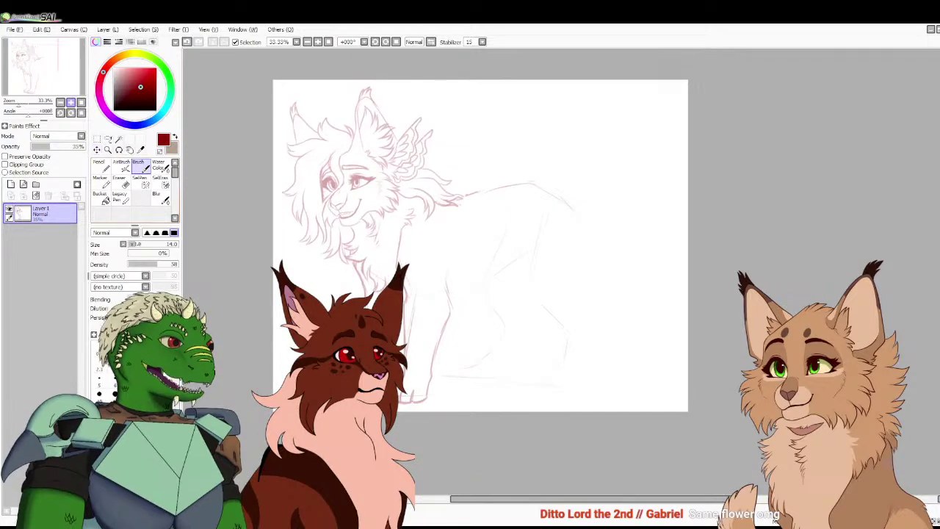
key("plus")
key("ctrl+Tab")
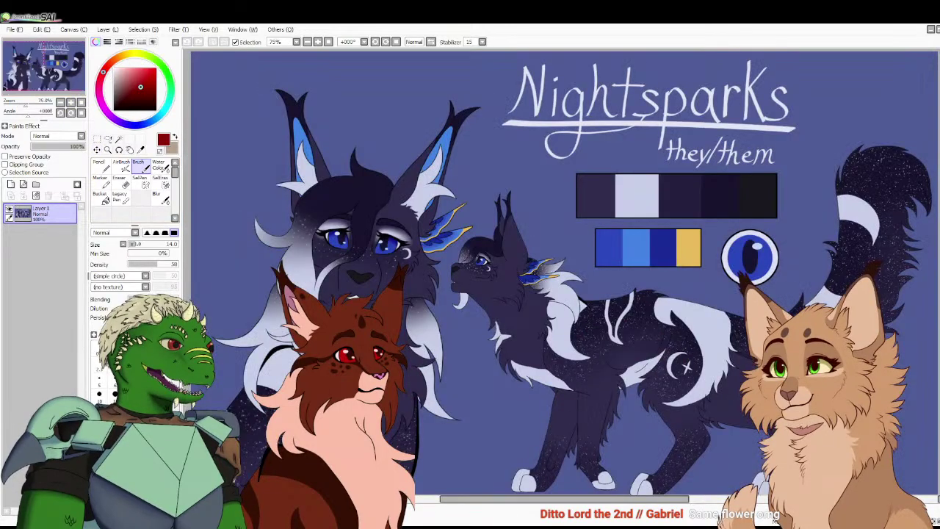
key("ctrl+Tab")
left_click_drag(424, 405, 430, 425)
mouse_move(433, 381)
left_mouse_down()
mouse_move(444, 404)
mouse_move(456, 327)
mouse_move(468, 315)
mouse_move(454, 304)
mouse_move(446, 267)
left_mouse_up()
key("e")
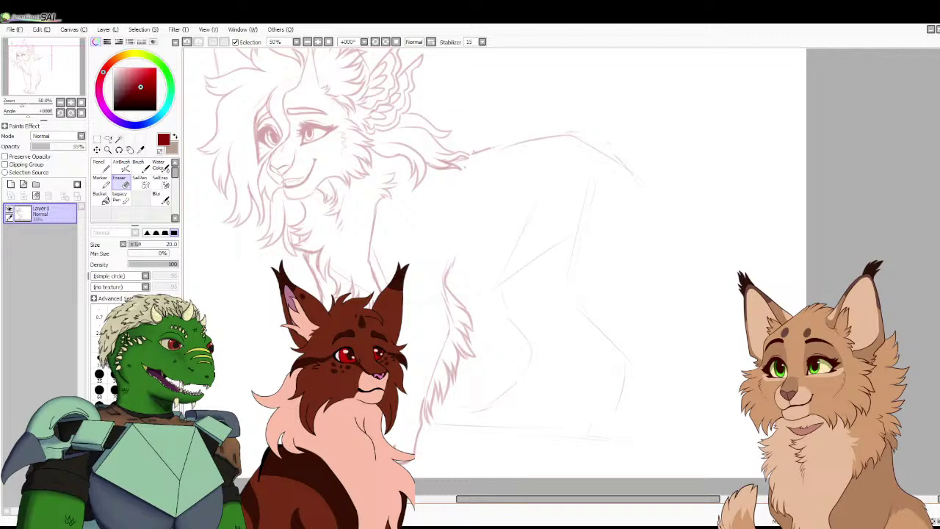
key("b")
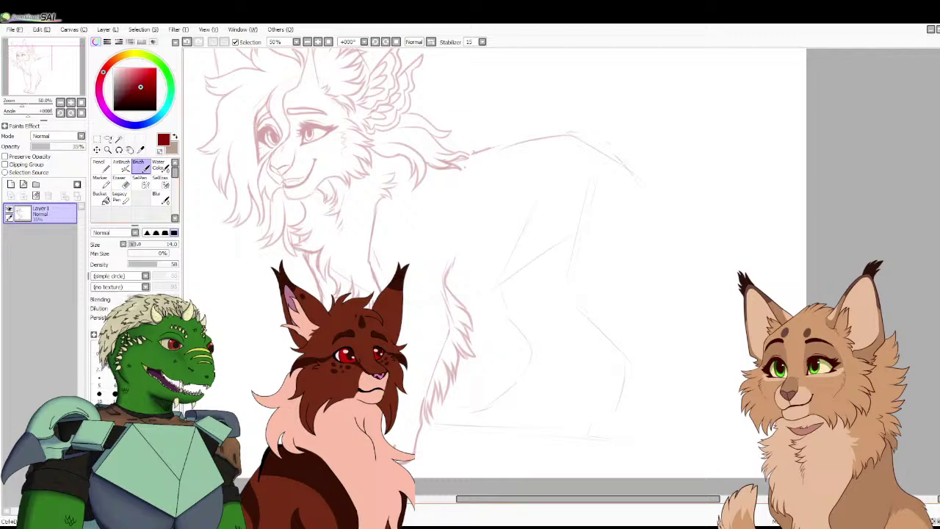
Check the reference sheet, sketch the belly curve from the elbow to the flank, and firm up the back line behind the mane
key("ctrl+Tab")
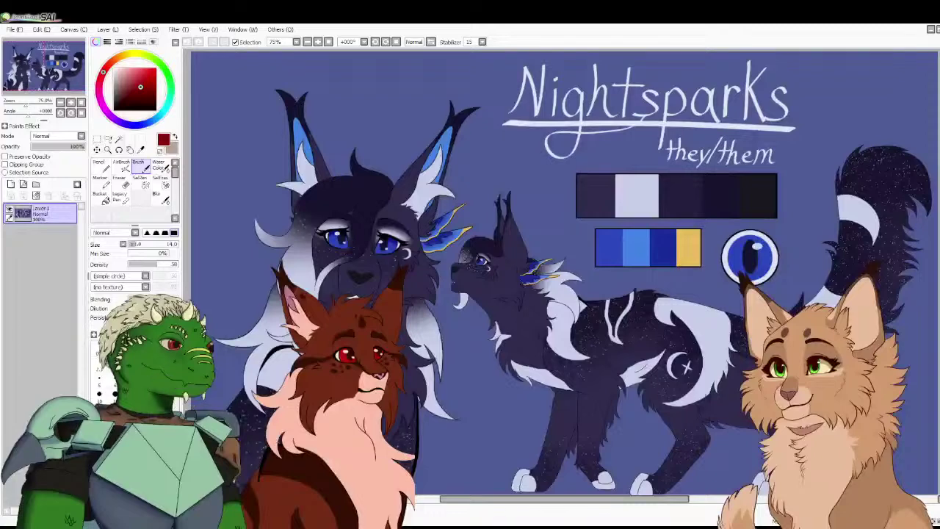
key("ctrl+Tab")
mouse_move(469, 314)
left_mouse_down()
mouse_move(534, 285)
mouse_move(527, 290)
mouse_move(568, 248)
left_mouse_up()
mouse_move(459, 162)
left_mouse_down()
mouse_move(546, 137)
mouse_move(528, 144)
mouse_move(595, 147)
mouse_move(556, 137)
mouse_move(617, 158)
left_mouse_up()
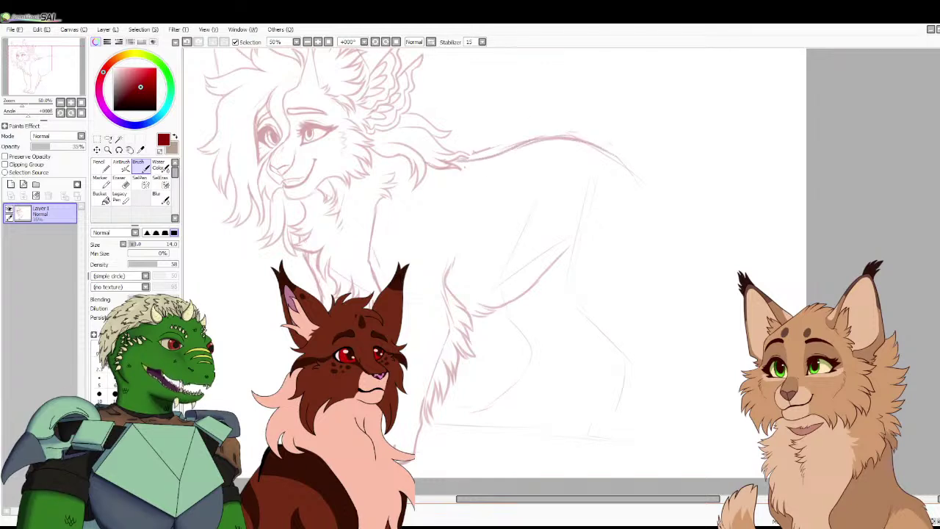
Sketch the furry rump and near hind leg following the reference, from the thigh down to a paw with separate toes
key("minus")
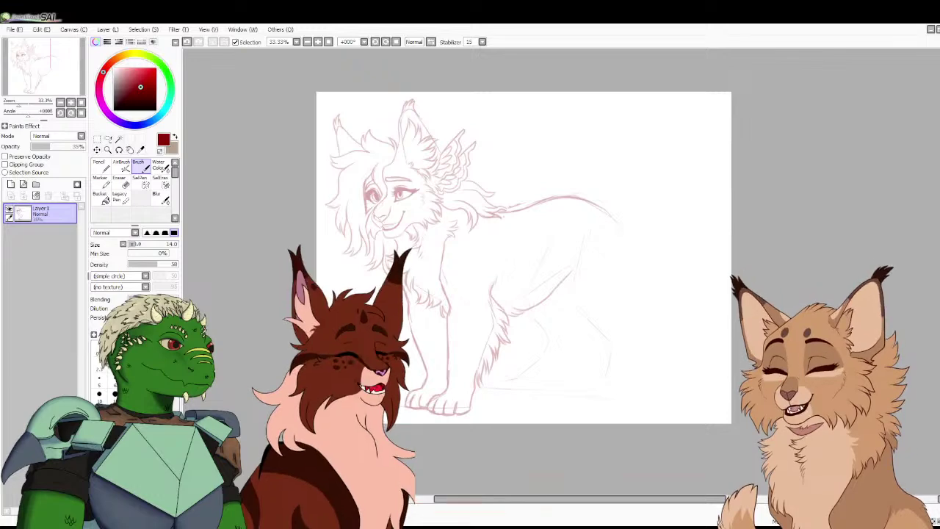
key("ctrl+Tab")
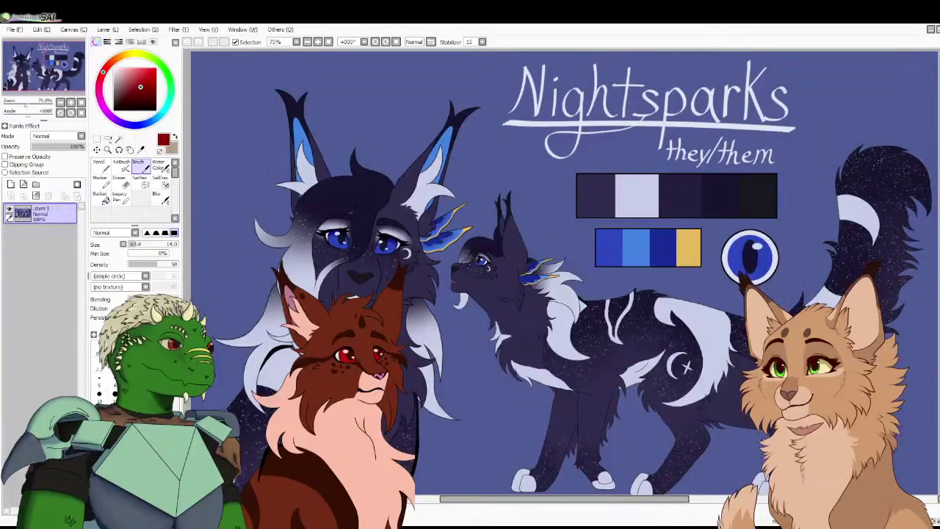
key("ctrl+Tab")
mouse_move(572, 245)
left_mouse_down()
mouse_move(563, 318)
mouse_move(599, 348)
left_mouse_up()
mouse_move(615, 315)
left_mouse_down()
mouse_move(615, 284)
mouse_move(624, 301)
left_mouse_up()
mouse_move(622, 252)
left_mouse_down()
mouse_move(641, 261)
mouse_move(613, 210)
mouse_move(587, 200)
left_mouse_up()
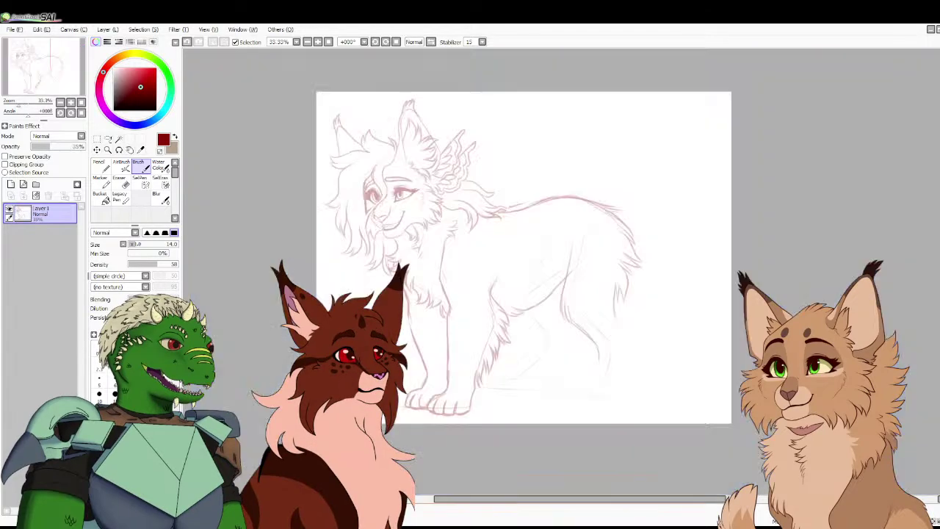
mouse_move(598, 356)
left_mouse_down()
mouse_move(573, 386)
mouse_move(603, 400)
left_mouse_up()
mouse_move(620, 388)
left_mouse_down()
mouse_move(632, 340)
mouse_move(618, 320)
left_mouse_up()
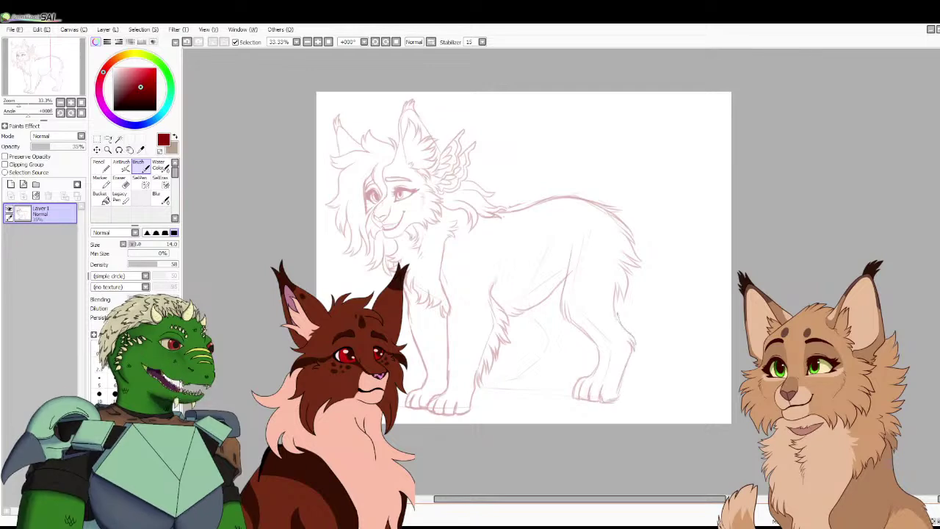
Erase the stray guide lines on the body and sketch the far hind leg with its toed paw behind the belly
key("e")
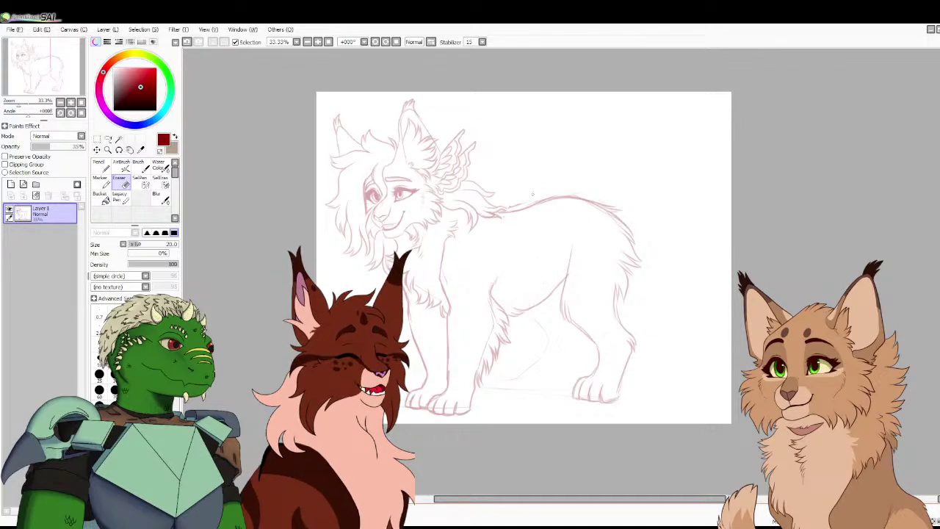
key("b")
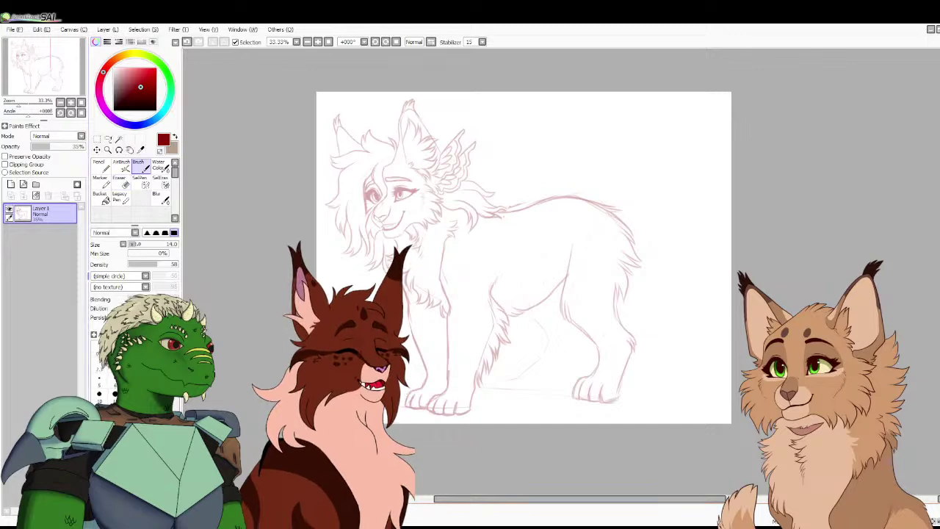
key("ctrl+Tab")
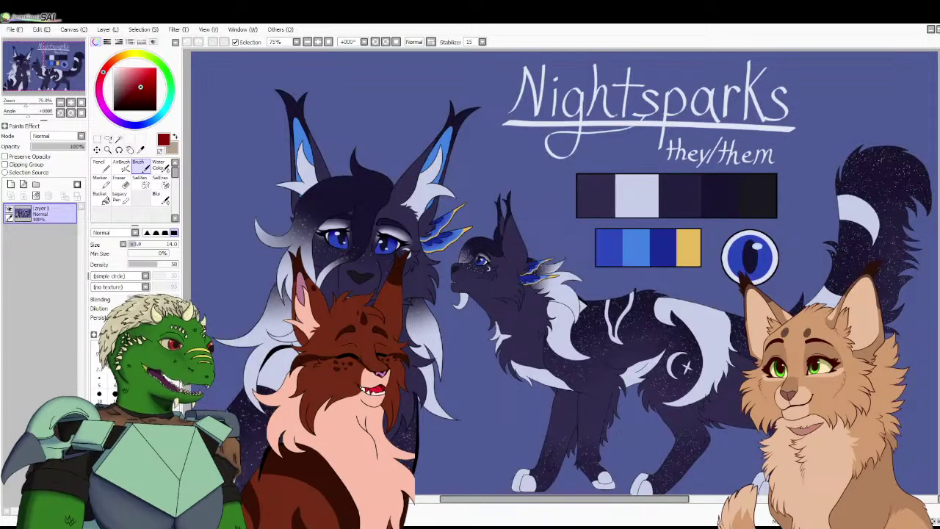
key("ctrl+Tab")
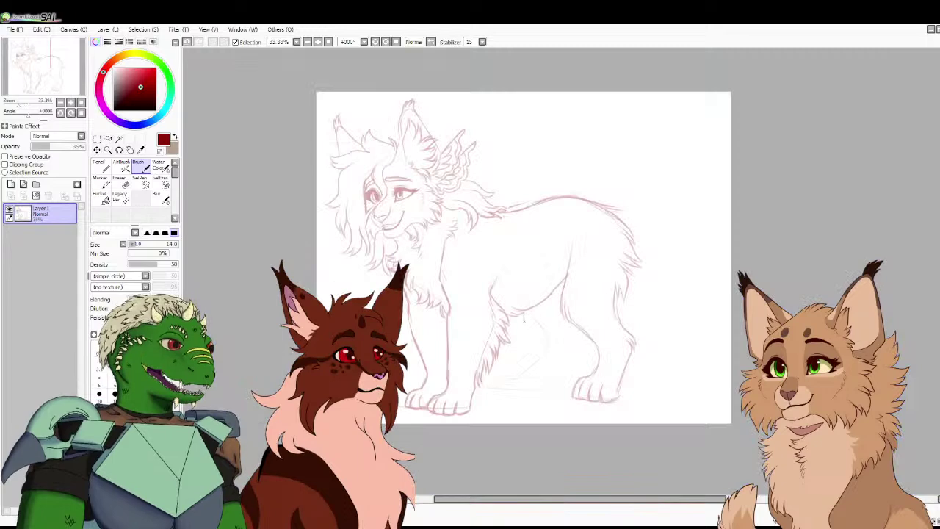
mouse_move(530, 321)
left_mouse_down()
mouse_move(542, 346)
mouse_move(501, 387)
left_mouse_up()
mouse_move(513, 392)
left_mouse_down()
mouse_move(549, 395)
mouse_move(575, 350)
mouse_move(574, 323)
left_mouse_up()
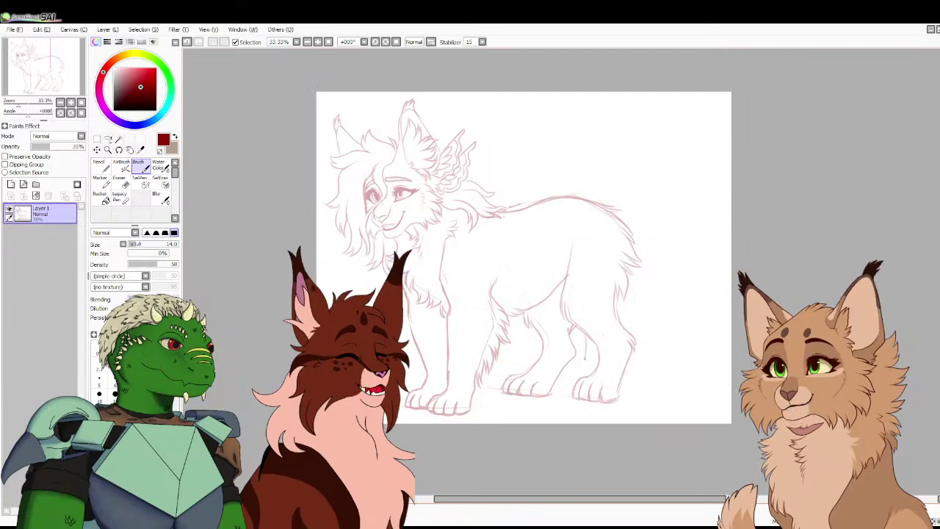
Start the tail's lower curve behind the hind paw, widen the canvas, and shift the sketch toward the head side
mouse_move(627, 386)
left_mouse_down()
mouse_move(675, 385)
mouse_move(709, 366)
left_mouse_up()
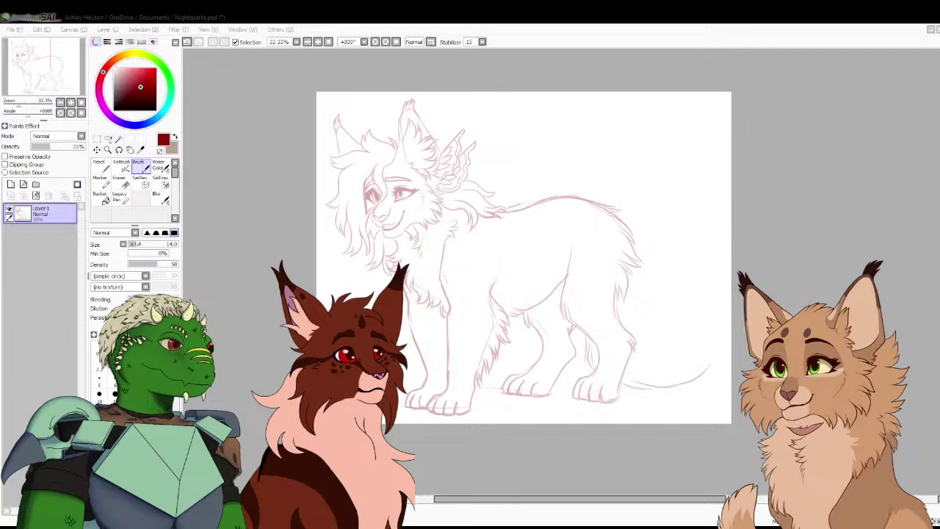
key("Return")
left_click(96, 150)
left_click_drag(514, 257, 478, 260)
Draw the long bushy tail's upper contour sweeping out from the rump and extend its underside to match
left_click(138, 164)
mouse_move(588, 305)
left_mouse_down()
mouse_move(606, 321)
mouse_move(638, 312)
mouse_move(629, 327)
mouse_move(665, 296)
mouse_move(654, 319)
mouse_move(683, 286)
mouse_move(695, 287)
mouse_move(676, 298)
mouse_move(743, 301)
left_mouse_up()
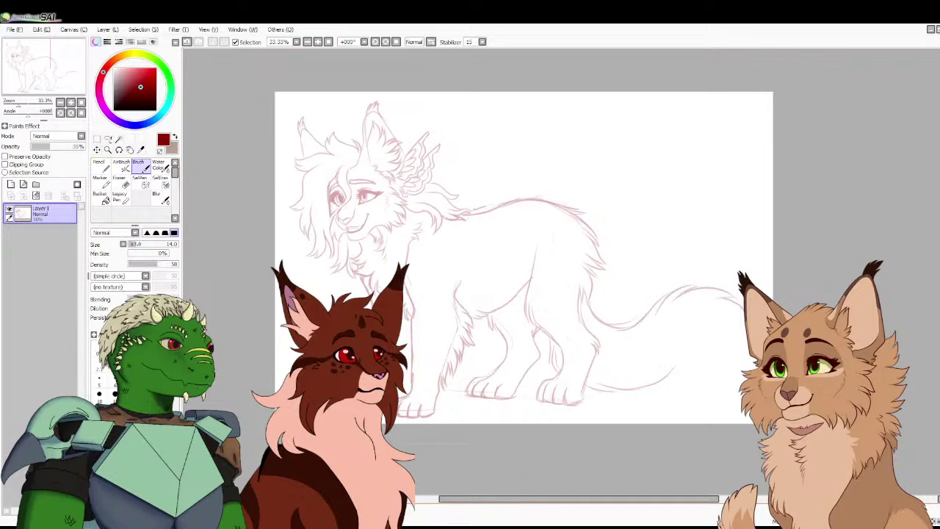
left_click_drag(746, 345, 636, 386)
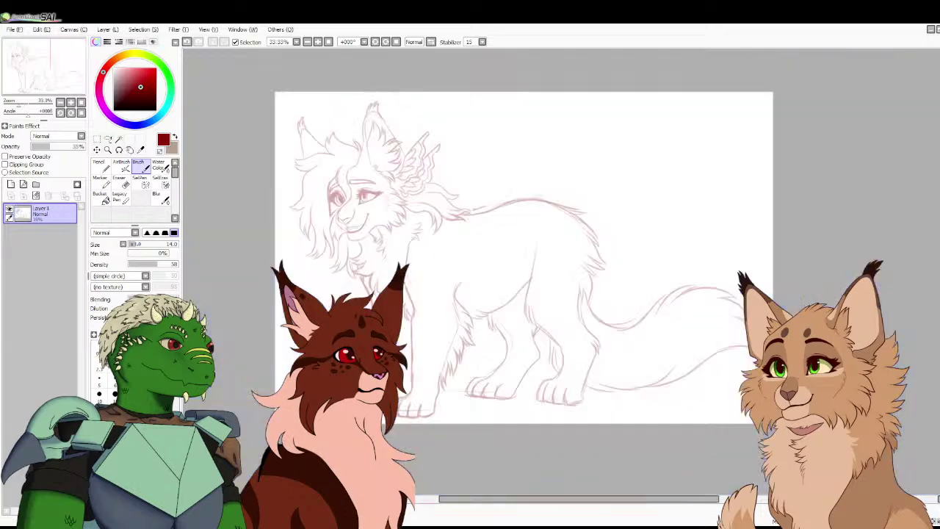
Add a fur tuft at the peak of the back line and erase the overlapping stroke beneath it
left_click_drag(483, 212, 513, 191)
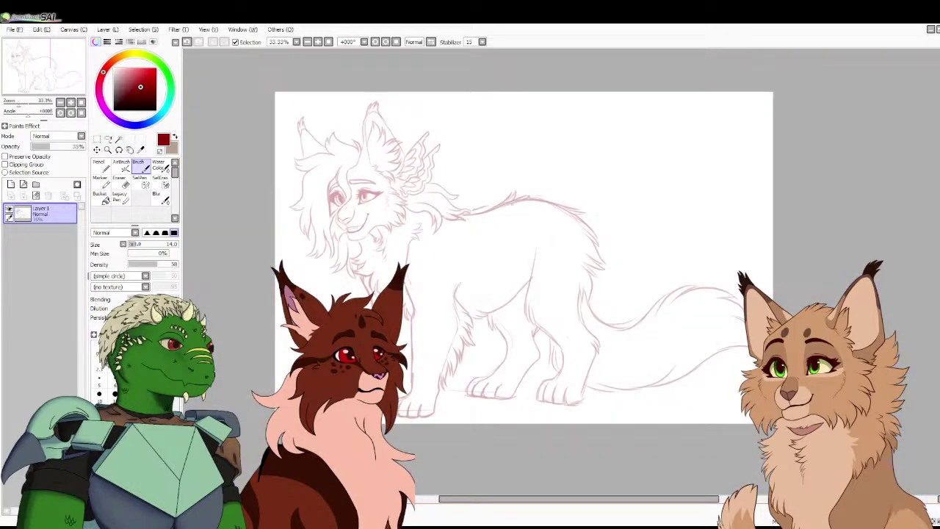
key("e")
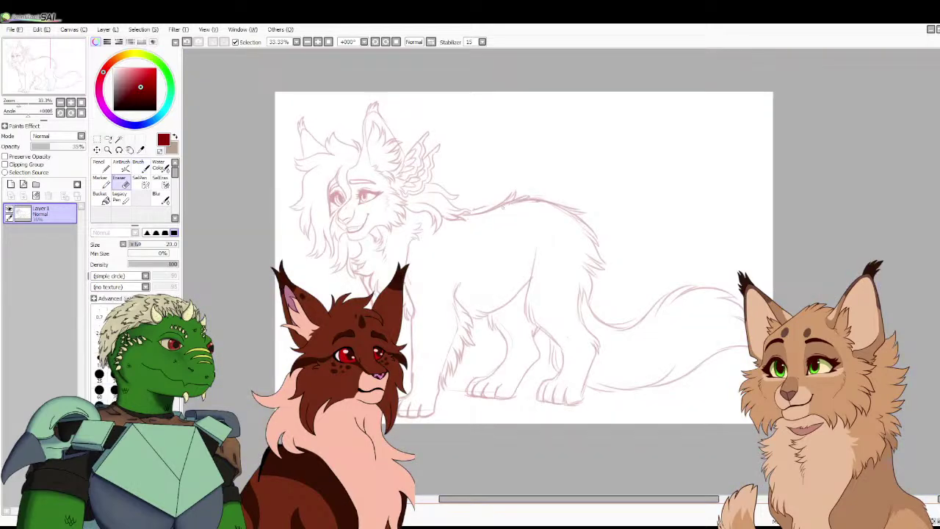
left_click_drag(509, 201, 502, 206)
key("b")
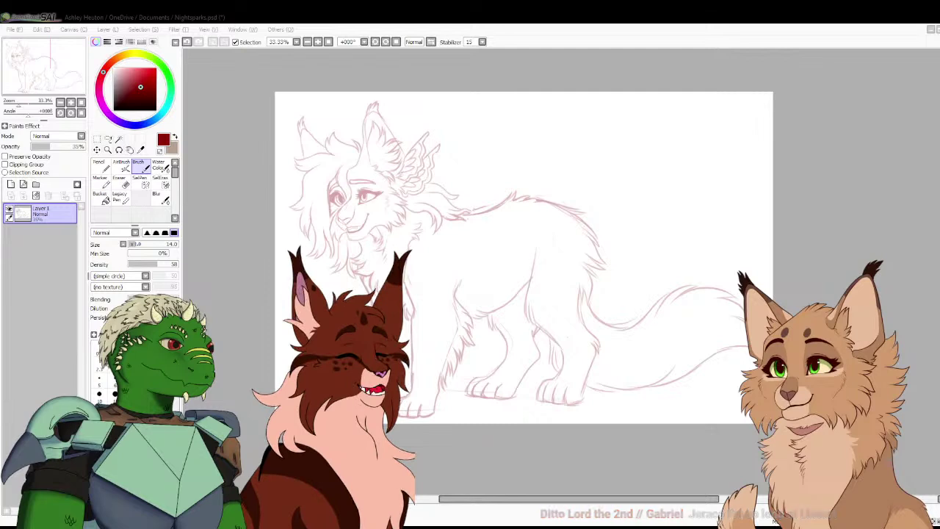
Review the reference sheet, add a layer above the sketch with black as the drawing colour, and lower the sketch layer's opacity to 15%
key("alt+Tab")
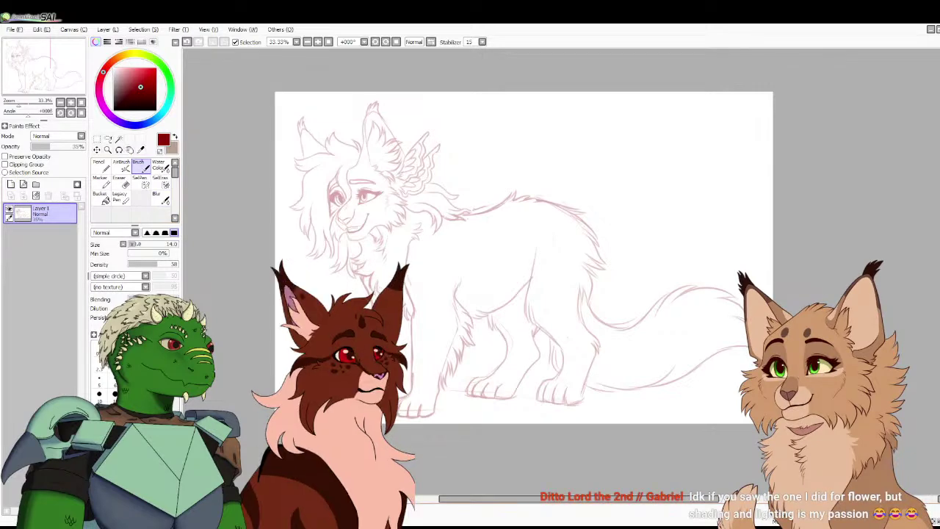
key("ctrl+Tab")
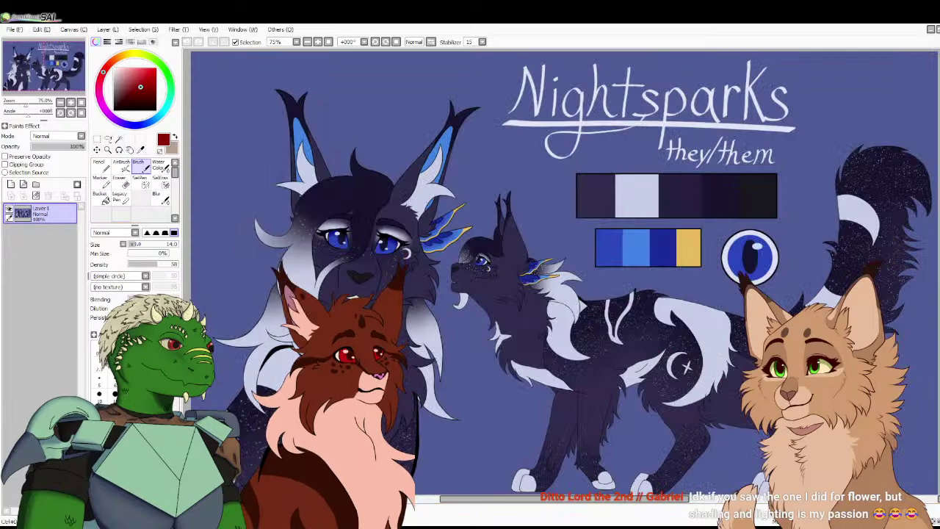
key("Delete")
key("End")
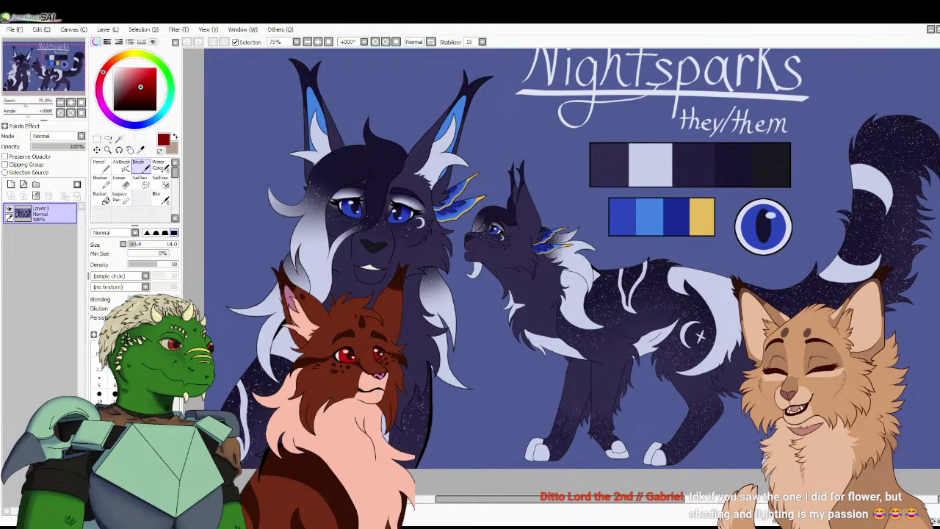
key("ctrl+Tab")
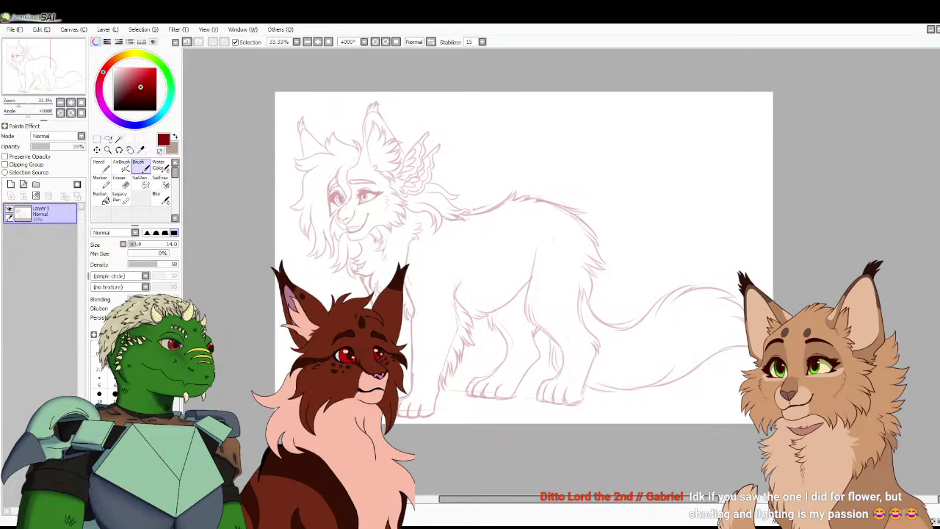
left_click(11, 184)
left_click(114, 110)
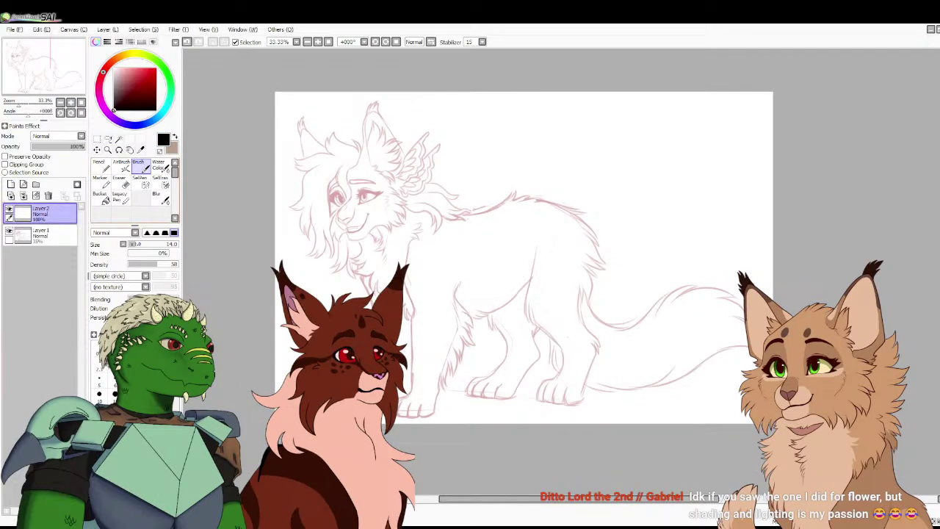
left_click(40, 235)
left_click(39, 147)
left_click(41, 213)
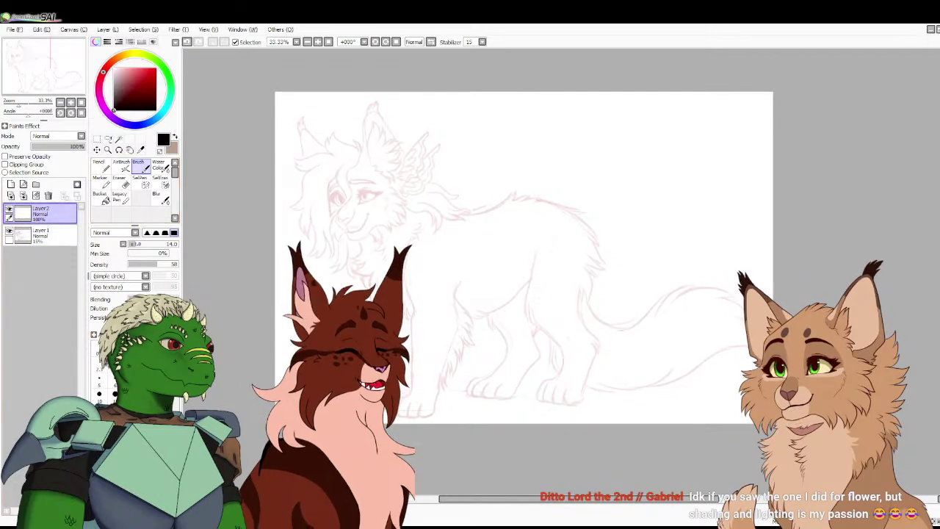
Ink the near eye's outline, thick upper lid and lashes using a size 5 brush at density 100
left_click(99, 380)
left_click(176, 263)
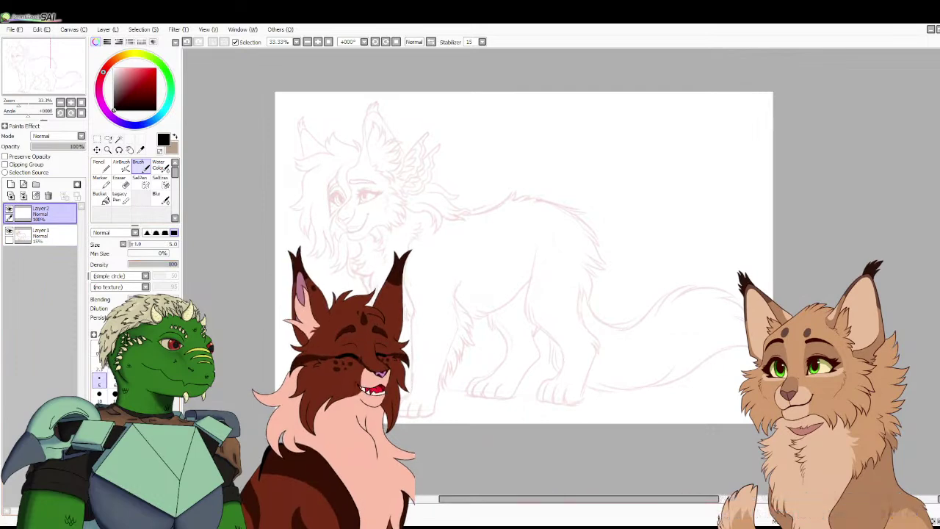
scroll(298, 187, "up", 3)
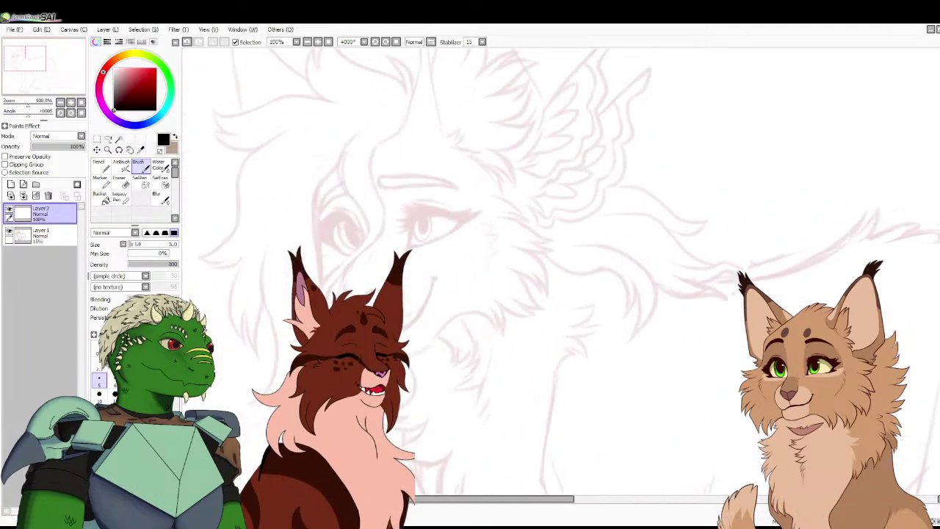
scroll(544, 250, "up", 2)
mouse_move(279, 236)
left_mouse_down()
mouse_move(292, 187)
mouse_move(323, 179)
mouse_move(279, 208)
mouse_move(281, 238)
mouse_move(351, 211)
mouse_move(374, 187)
mouse_move(335, 222)
left_mouse_up()
mouse_move(305, 181)
left_mouse_down()
mouse_move(372, 188)
mouse_move(338, 177)
left_mouse_up()
mouse_move(285, 191)
left_mouse_down()
mouse_move(247, 207)
mouse_move(268, 229)
mouse_move(264, 244)
mouse_move(291, 237)
left_mouse_up()
mouse_move(273, 198)
left_mouse_down()
mouse_move(244, 196)
mouse_move(256, 206)
mouse_move(279, 192)
mouse_move(243, 188)
mouse_move(261, 151)
mouse_move(342, 165)
mouse_move(391, 161)
mouse_move(372, 173)
left_mouse_up()
mouse_move(373, 173)
left_mouse_down()
mouse_move(403, 167)
mouse_move(338, 221)
mouse_move(398, 167)
left_mouse_up()
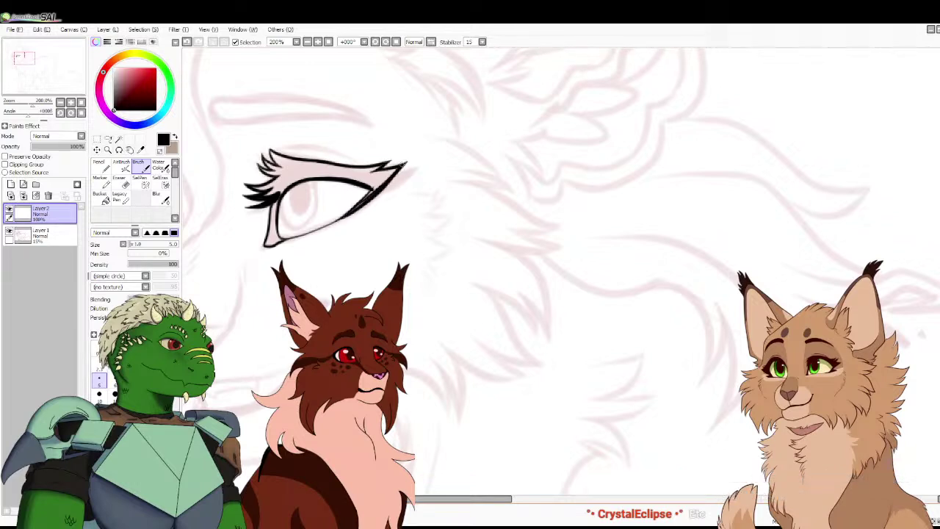
Fill the near eye's outlined upper lid and inner corner with solid black, touching up the leftover gaps
left_click(101, 197)
left_click(323, 167)
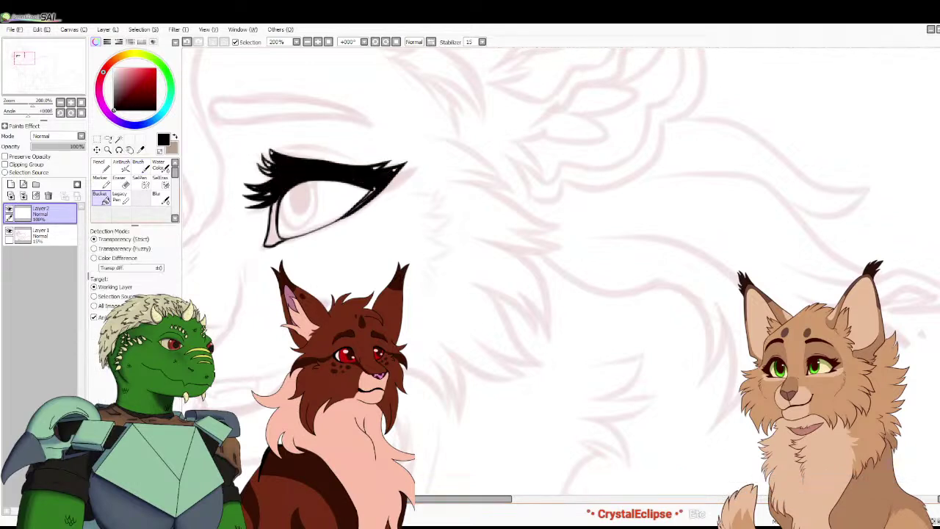
left_click(137, 162)
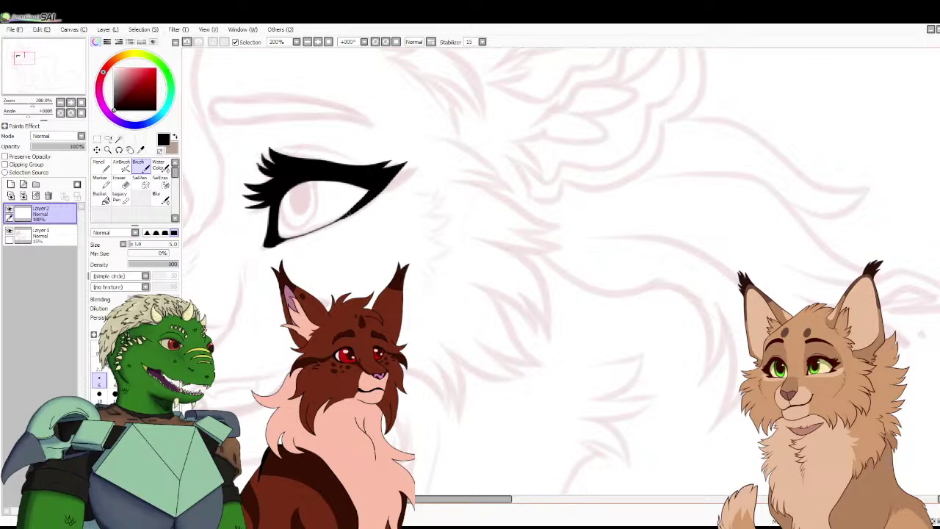
Ink the near eye's oval iris with a solid black pupil and add a thin eyelid crease above the lashes
key("Page_Up")
left_click_drag(286, 206, 446, 286)
mouse_move(320, 223)
left_mouse_down()
mouse_move(317, 256)
mouse_move(343, 233)
mouse_move(319, 233)
mouse_move(342, 236)
mouse_move(324, 254)
mouse_move(328, 229)
mouse_move(338, 235)
mouse_move(332, 252)
mouse_move(298, 245)
mouse_move(311, 282)
mouse_move(302, 277)
mouse_move(328, 287)
mouse_move(343, 278)
mouse_move(337, 285)
mouse_move(351, 267)
mouse_move(351, 232)
left_mouse_up()
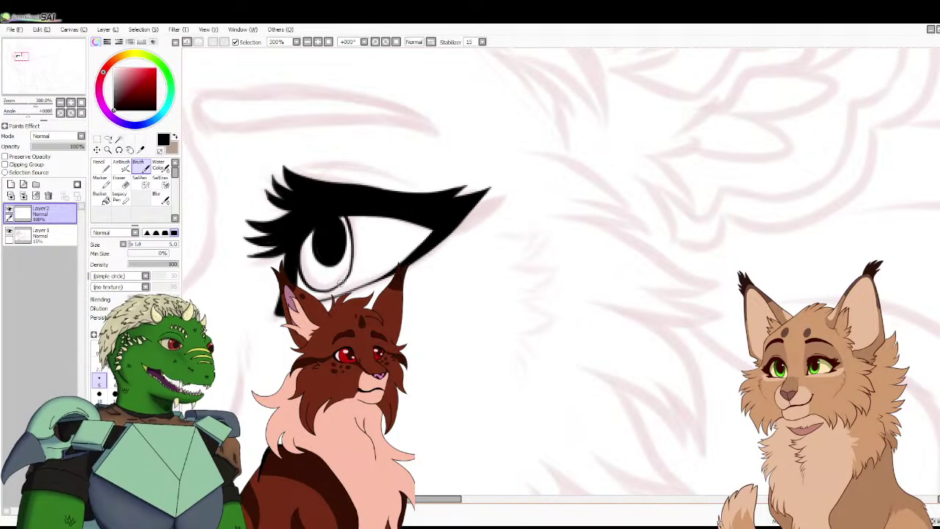
mouse_move(298, 173)
left_mouse_down()
mouse_move(327, 168)
mouse_move(413, 191)
left_mouse_up()
Ink both edges of the wavy hair lock that falls from the forehead between the eyes to the cheek
left_click(71, 102)
left_click(70, 102)
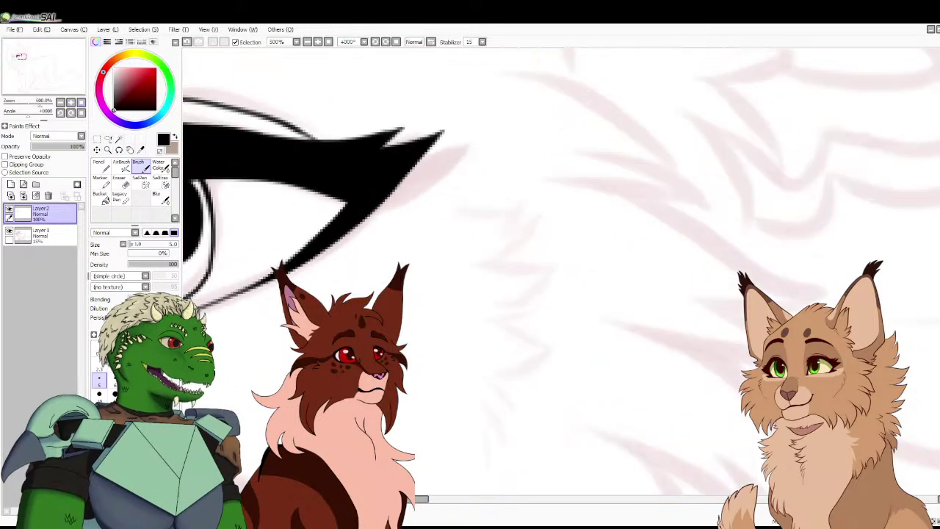
left_click(81, 102)
left_click(71, 103)
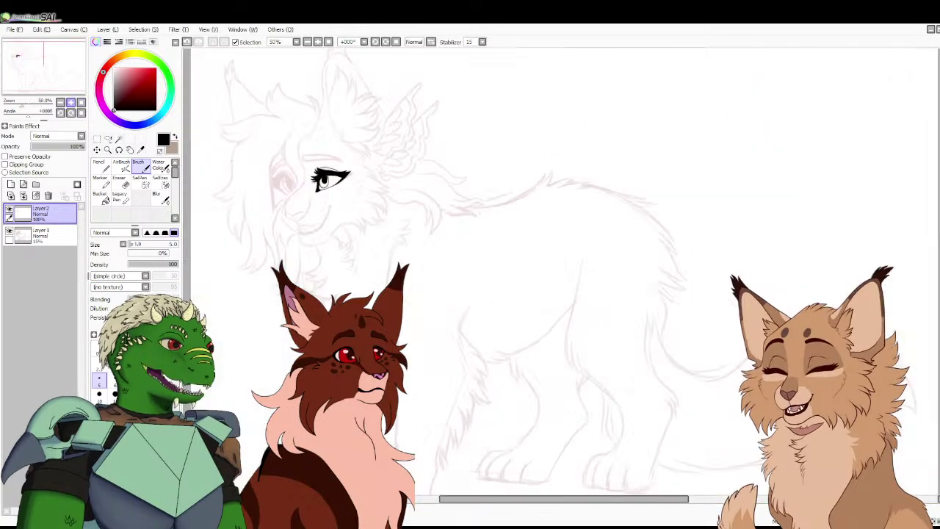
left_click(70, 102)
left_click(71, 102)
left_click(70, 102)
left_click_drag(43, 66, 24, 55)
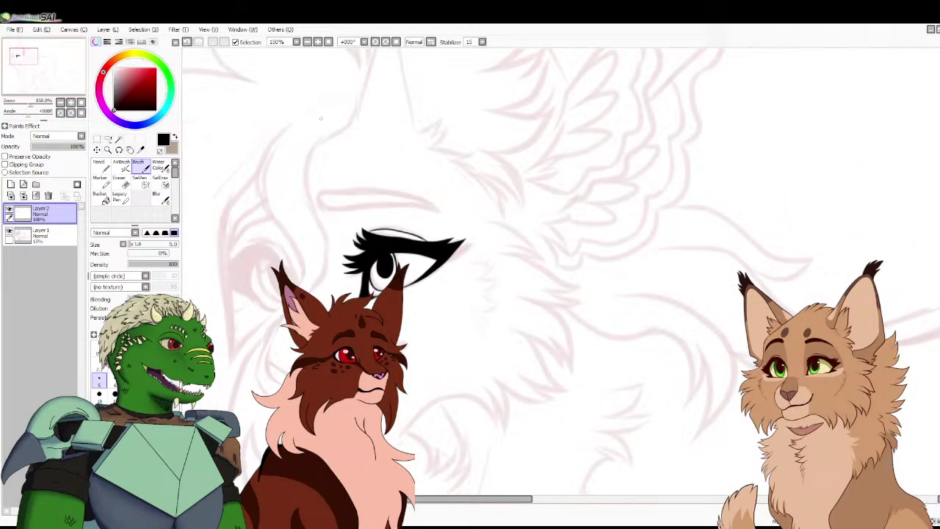
mouse_move(356, 112)
left_mouse_down()
mouse_move(309, 162)
mouse_move(321, 132)
mouse_move(306, 177)
mouse_move(327, 229)
mouse_move(321, 269)
mouse_move(250, 348)
mouse_move(230, 389)
left_mouse_up()
mouse_move(291, 123)
left_mouse_down()
mouse_move(268, 146)
mouse_move(267, 221)
mouse_move(299, 261)
mouse_move(230, 382)
left_mouse_up()
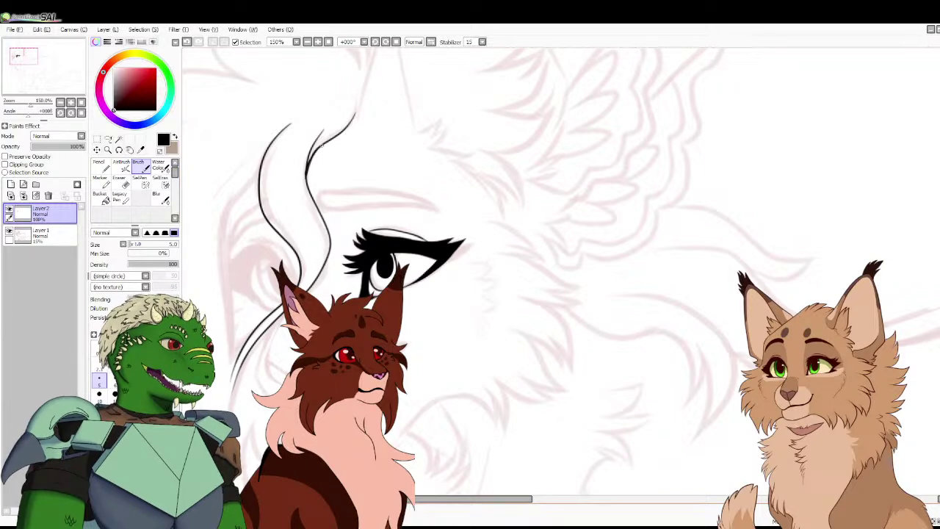
Ink the snout's bridge and nose outline, with short fur ticks at the upper ends of the bridge lines
left_click_drag(470, 293, 512, 231)
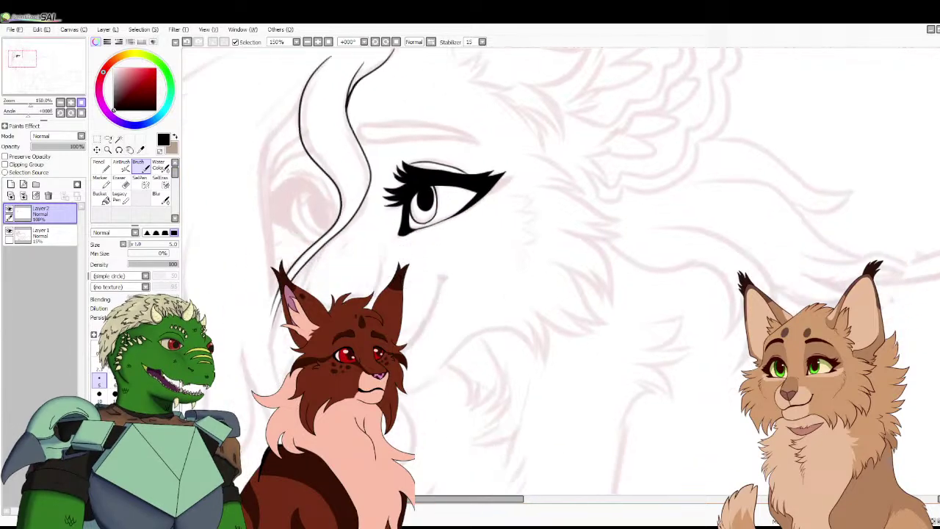
left_click_drag(469, 294, 522, 257)
scroll(560, 270, "up", 1)
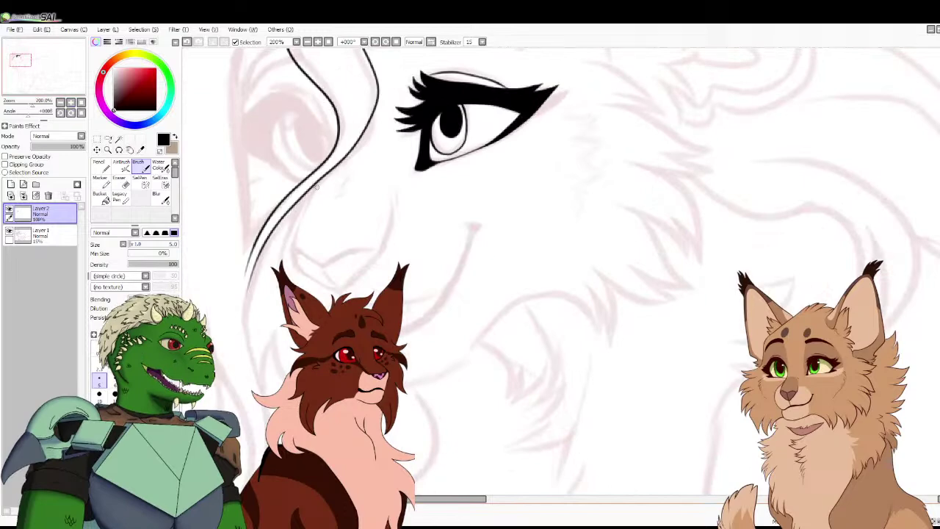
mouse_move(316, 185)
left_mouse_down()
mouse_move(295, 262)
mouse_move(341, 289)
mouse_move(378, 249)
mouse_move(395, 180)
left_mouse_up()
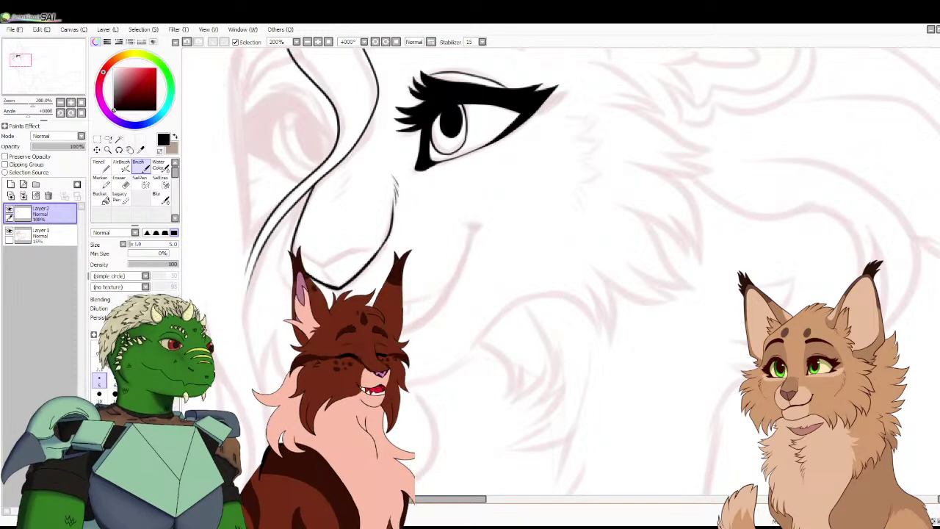
mouse_move(293, 249)
left_mouse_down()
mouse_move(323, 265)
mouse_move(376, 248)
mouse_move(344, 292)
left_mouse_up()
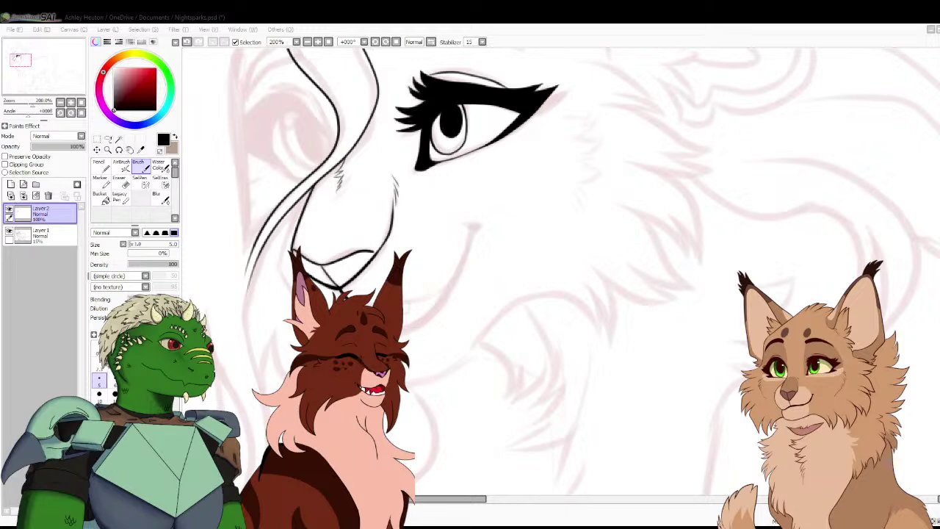
left_click(498, 135)
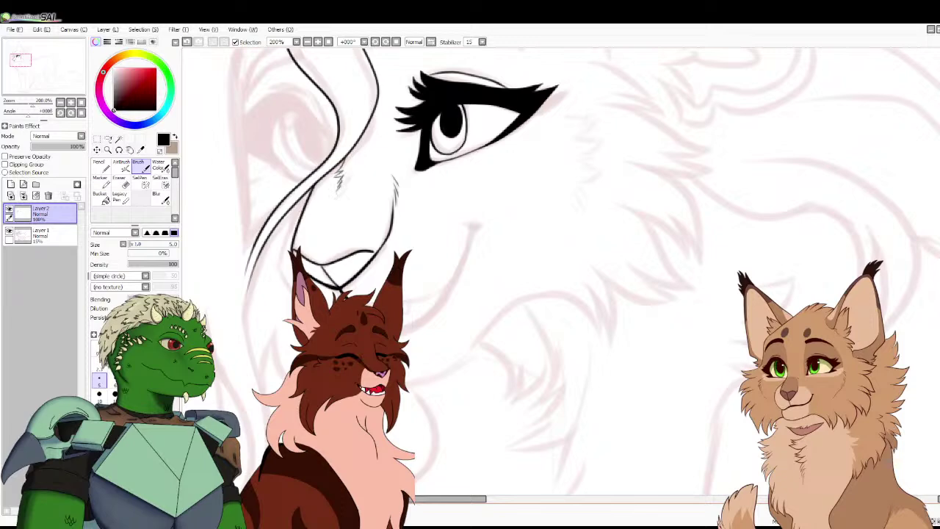
Ink the upper mouth line curving up into a smile with a short corner mark, plus the muzzle's far edge
mouse_move(373, 302)
left_mouse_down()
mouse_move(450, 279)
mouse_move(479, 226)
mouse_move(467, 227)
left_mouse_up()
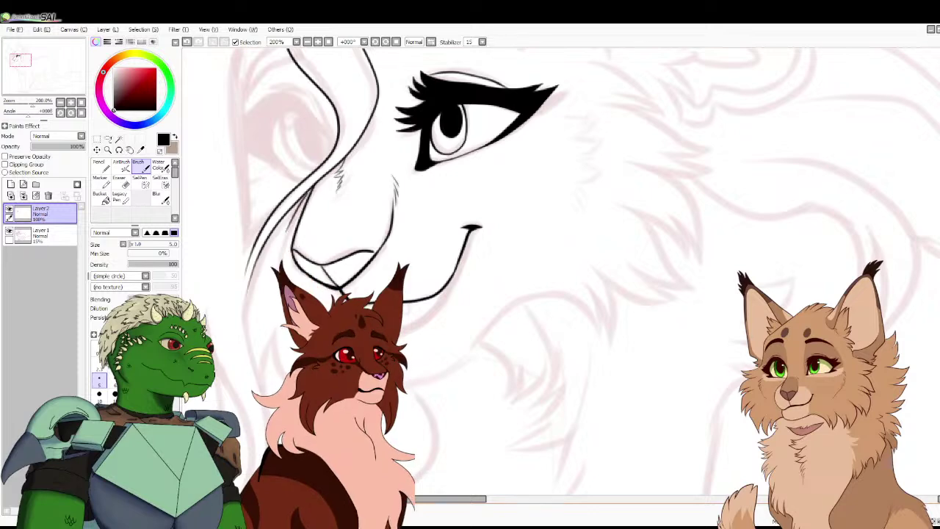
left_click_drag(307, 196, 280, 267)
key("ctrl+z")
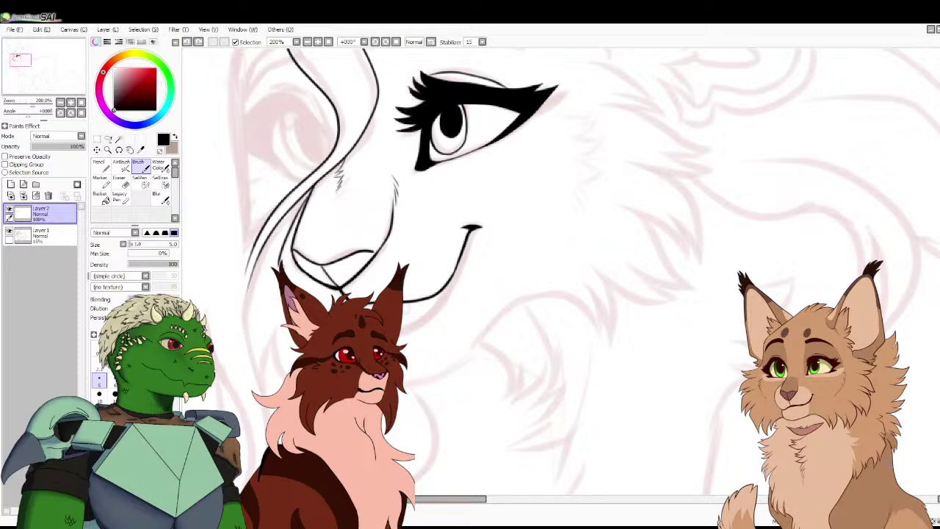
left_click_drag(279, 262, 278, 268)
key("ctrl+z")
key("Home")
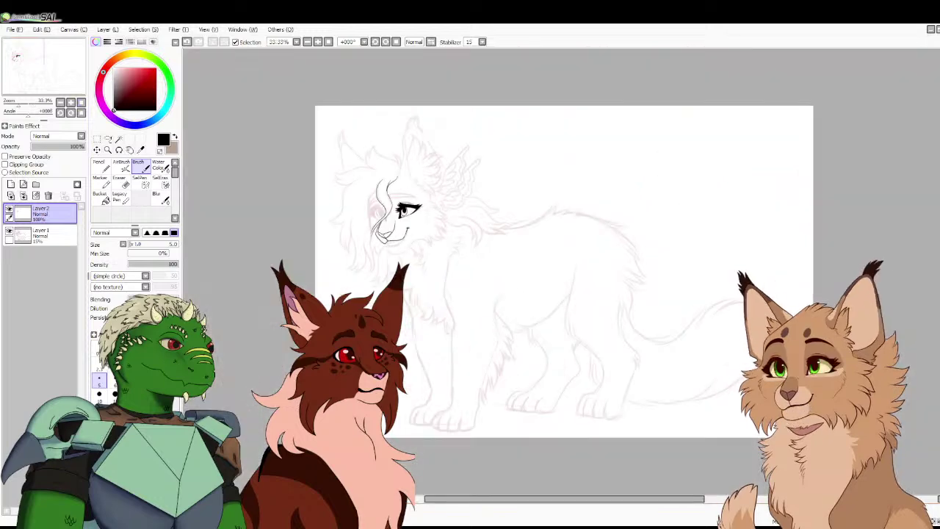
Ink the closed, tapered outline of the eyebrow above the near eye
left_click_drag(19, 104, 26, 104)
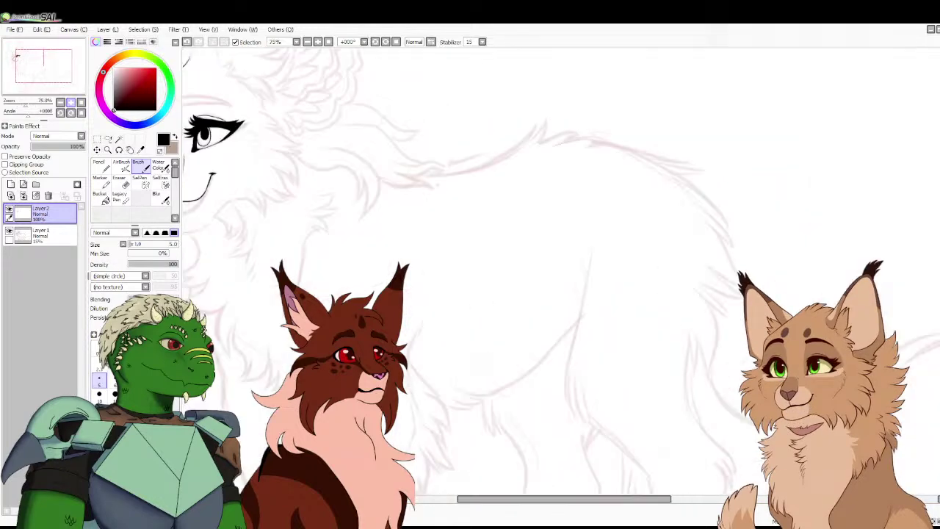
left_click_drag(44, 66, 29, 61)
key("ctrl+plus")
key("ctrl+plus")
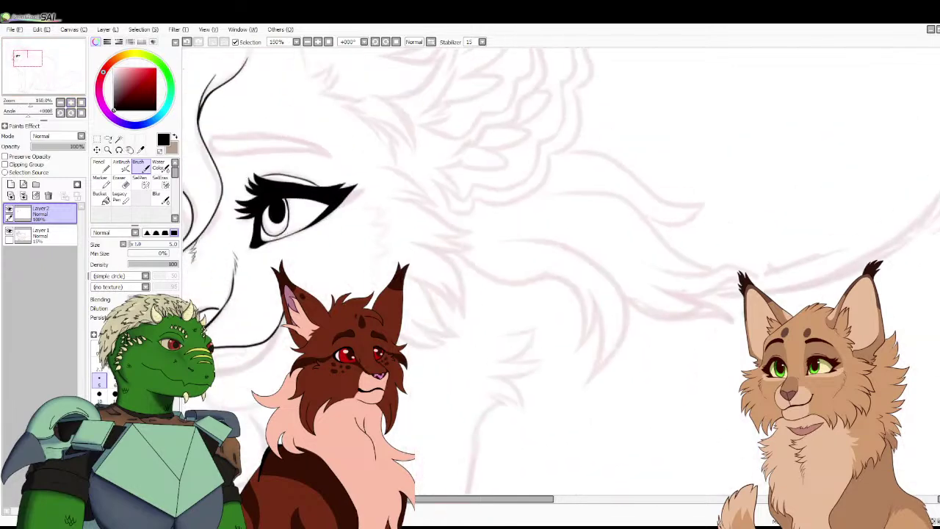
mouse_move(210, 144)
left_mouse_down()
mouse_move(245, 154)
mouse_move(324, 156)
mouse_move(212, 138)
left_mouse_up()
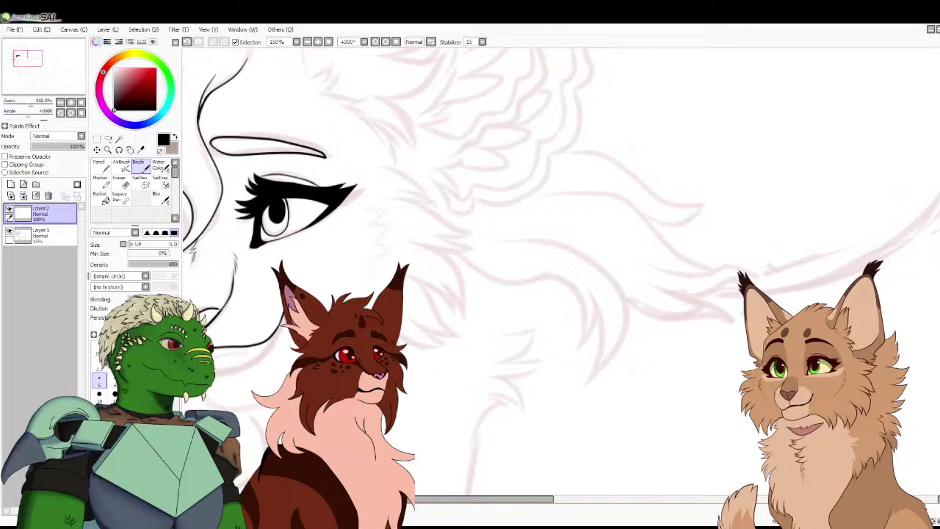
Ink the open mouth's thick lower edge up to the smile corner and add small pointed teeth inside it
key("ctrl+minus")
key("ctrl+minus")
key("ctrl+minus")
key("ctrl+minus")
key("ctrl+plus")
left_click_drag(514, 272, 557, 292)
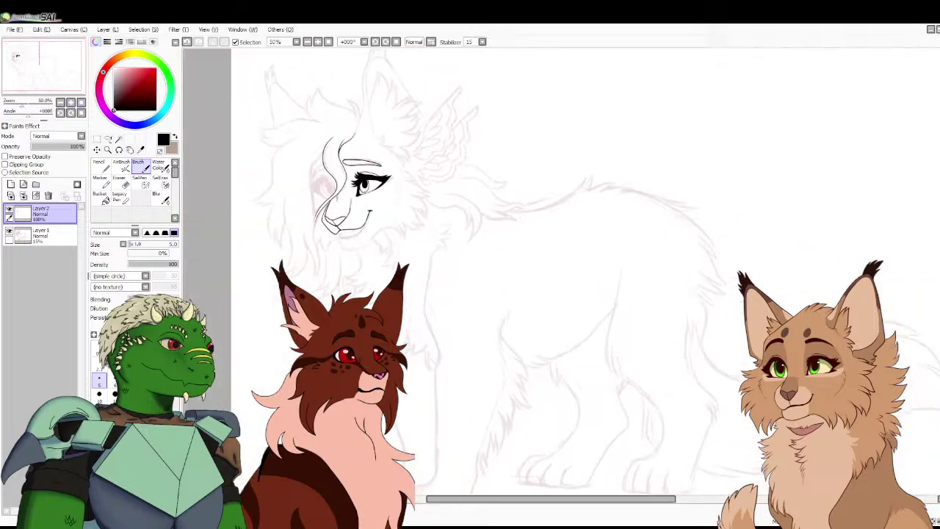
key("ctrl+plus")
key("ctrl+plus")
key("ctrl+plus")
key("ctrl+plus")
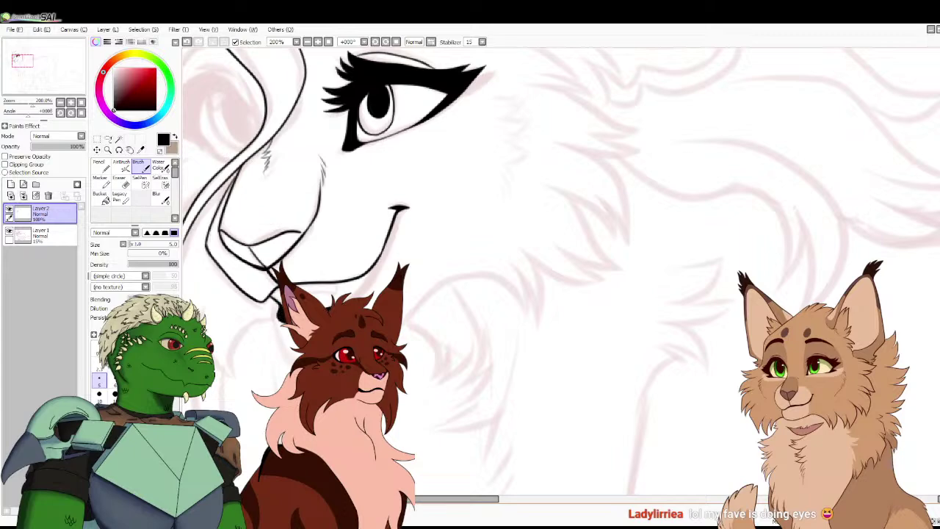
mouse_move(358, 294)
left_mouse_down()
mouse_move(348, 298)
mouse_move(383, 259)
mouse_move(388, 237)
mouse_move(373, 272)
mouse_move(402, 209)
left_mouse_up()
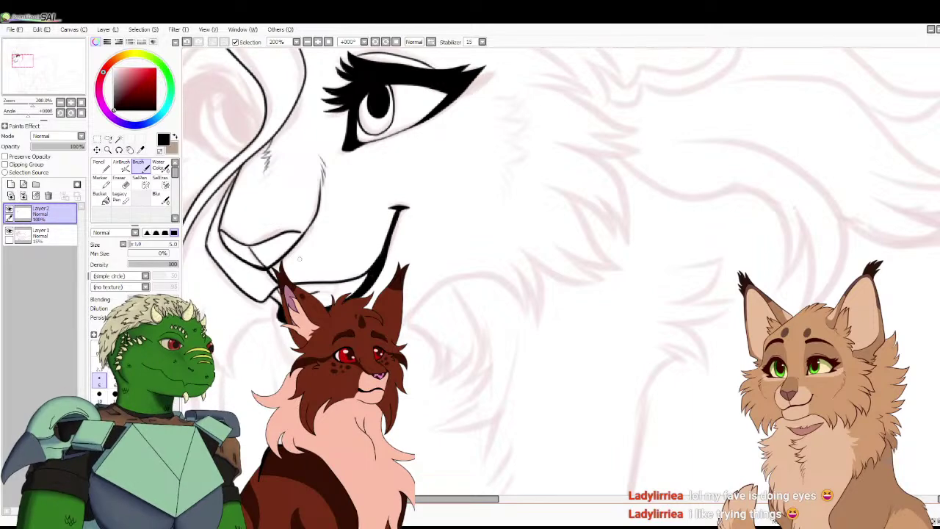
key("ctrl+z")
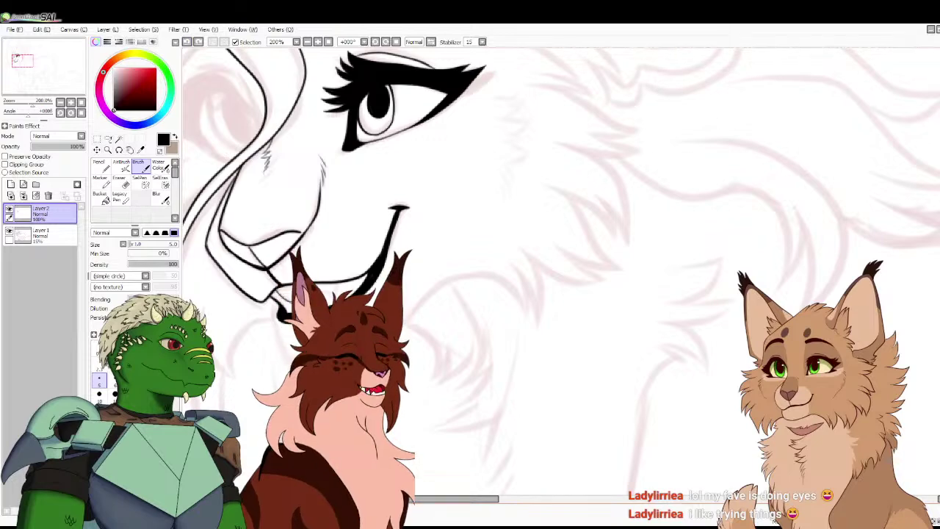
left_click_drag(317, 288, 339, 284)
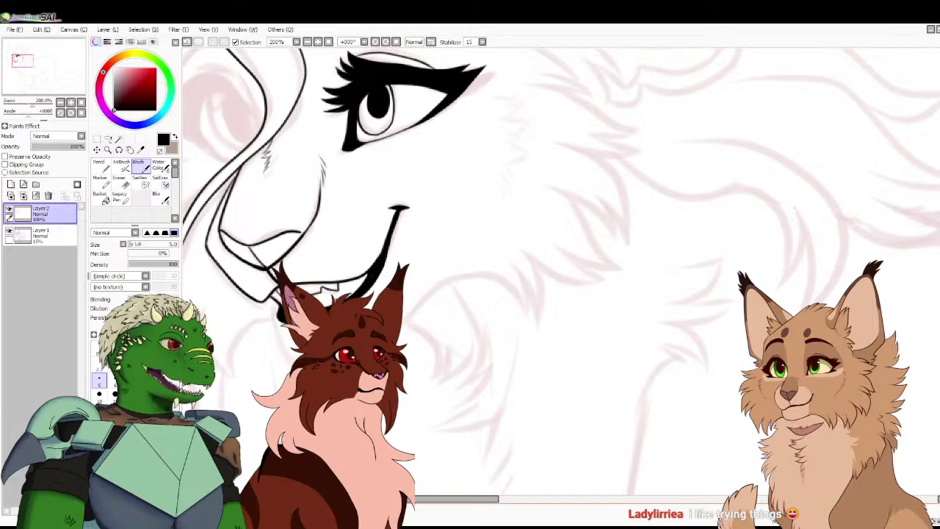
Ink the chin and the lower jaw line sweeping back to the first cheek fur tuft
scroll(561, 271, "down", 5)
scroll(561, 272, "up", 2)
key("plus")
key("plus")
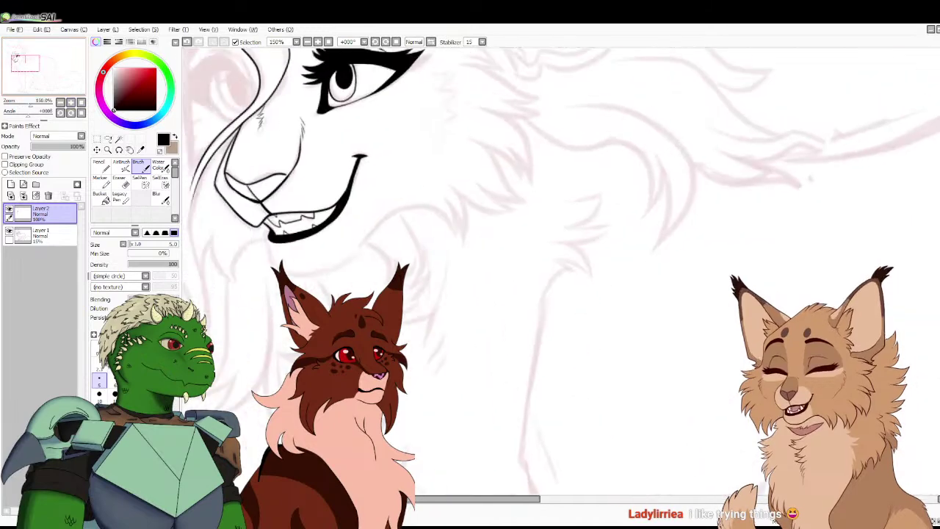
key("plus")
mouse_move(296, 211)
left_mouse_down()
mouse_move(291, 239)
mouse_move(360, 269)
mouse_move(471, 191)
mouse_move(492, 186)
mouse_move(540, 218)
mouse_move(527, 175)
left_mouse_up()
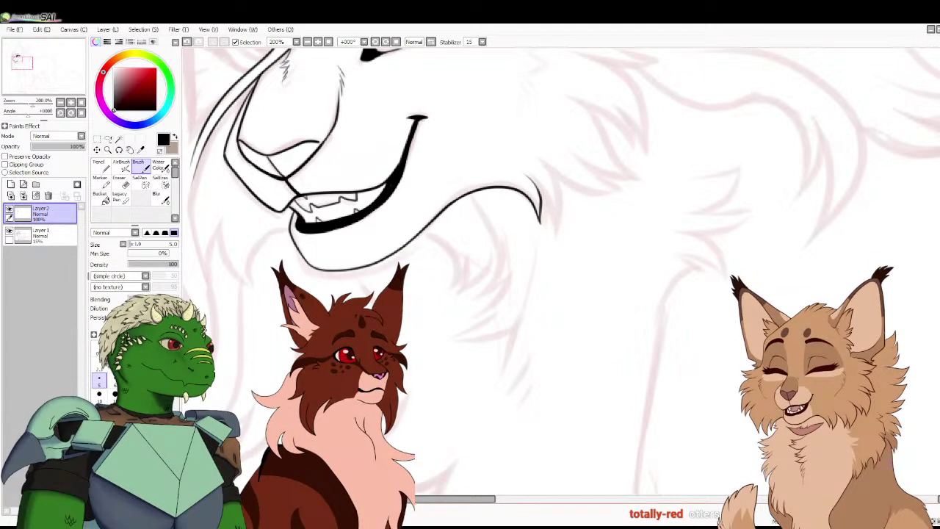
View the finished moth character artwork in moth.png, and return to the Nightsparks drawing
key("alt+Tab")
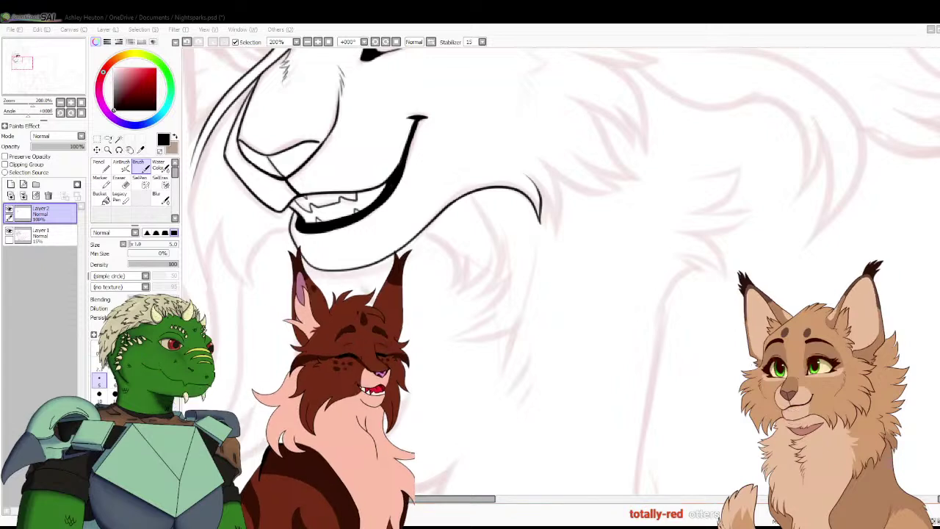
key("Return")
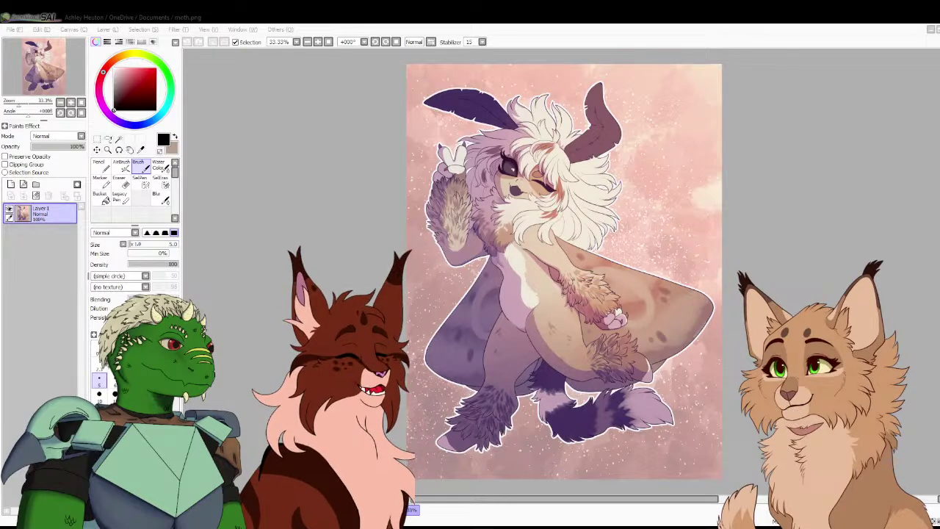
left_click(15, 29)
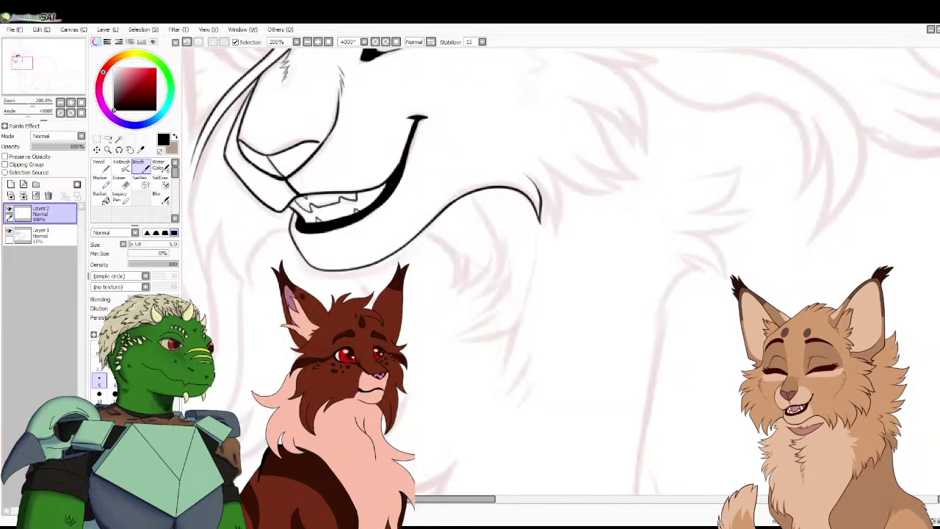
Ink the near cheek's pointed fur tufts from the jaw up to eye level, with thin inner fur marks beside the eye
mouse_move(447, 286)
left_mouse_down()
mouse_move(433, 218)
mouse_move(504, 244)
mouse_move(466, 212)
mouse_move(530, 228)
mouse_move(480, 166)
mouse_move(456, 153)
mouse_move(514, 180)
mouse_move(495, 155)
left_mouse_up()
mouse_move(518, 202)
left_mouse_down()
mouse_move(529, 139)
mouse_move(484, 109)
mouse_move(547, 110)
mouse_move(514, 100)
mouse_move(547, 94)
mouse_move(479, 54)
mouse_move(530, 177)
mouse_move(469, 132)
left_mouse_up()
mouse_move(489, 135)
left_mouse_down()
mouse_move(514, 138)
mouse_move(443, 111)
left_mouse_up()
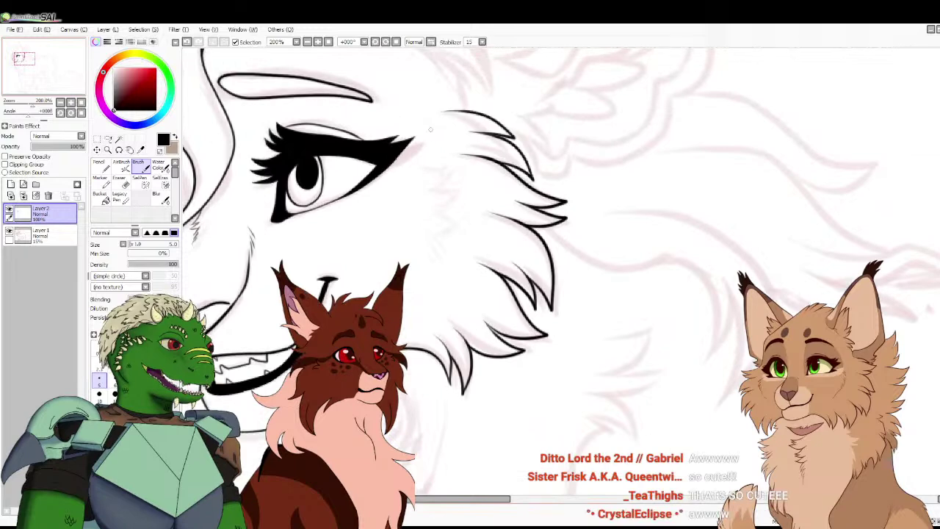
mouse_move(411, 168)
left_mouse_down()
mouse_move(445, 163)
mouse_move(429, 185)
mouse_move(449, 182)
mouse_move(438, 205)
mouse_move(445, 229)
left_mouse_up()
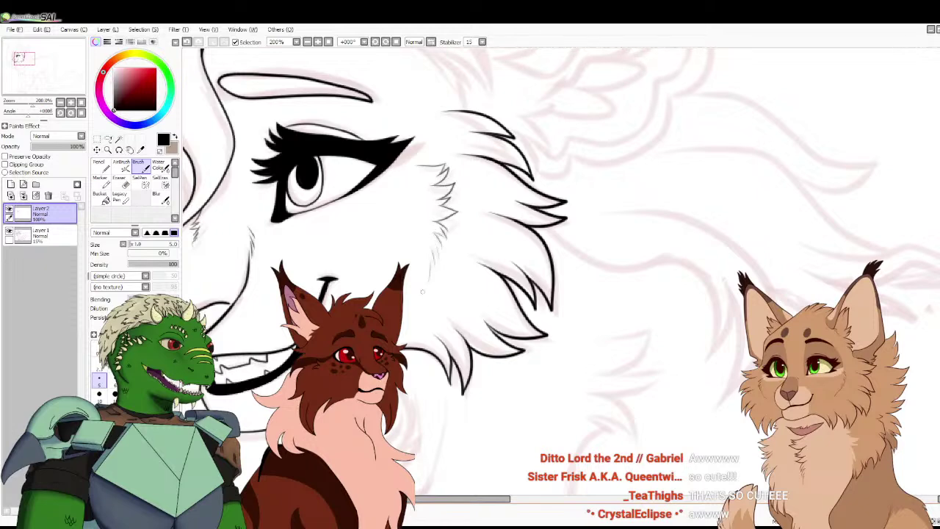
Ink the far contour of the face behind the forehead lock and the fur tufts beneath the muzzle's far side
scroll(401, 248, "down", 3)
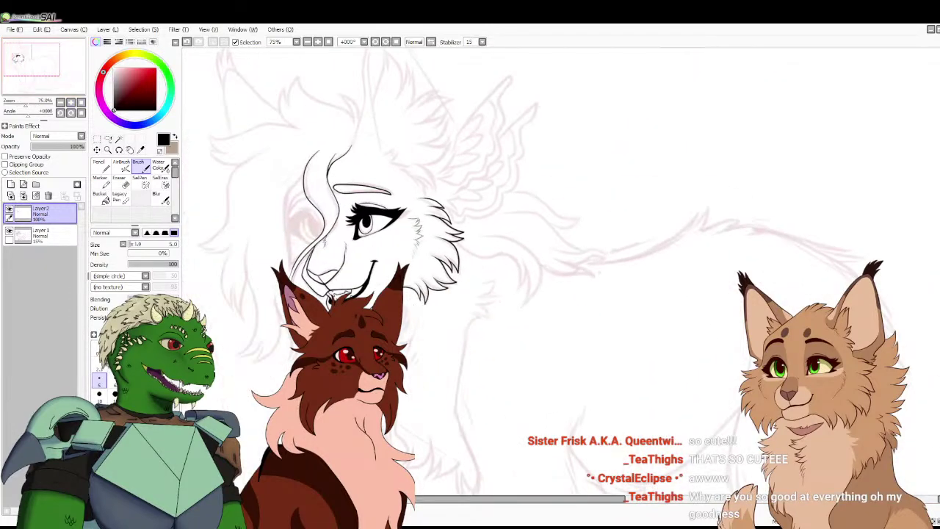
key("plus")
key("plus")
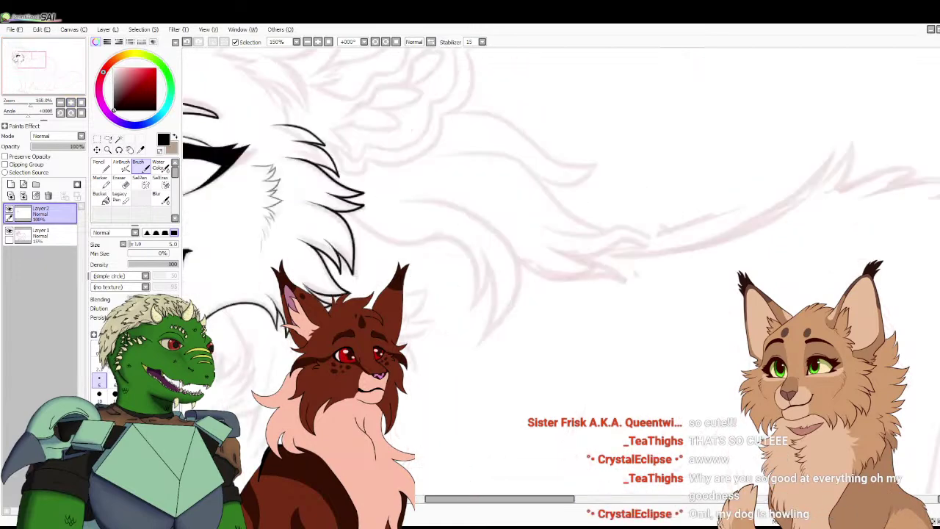
mouse_move(313, 132)
left_mouse_down()
mouse_move(282, 183)
mouse_move(287, 254)
left_mouse_up()
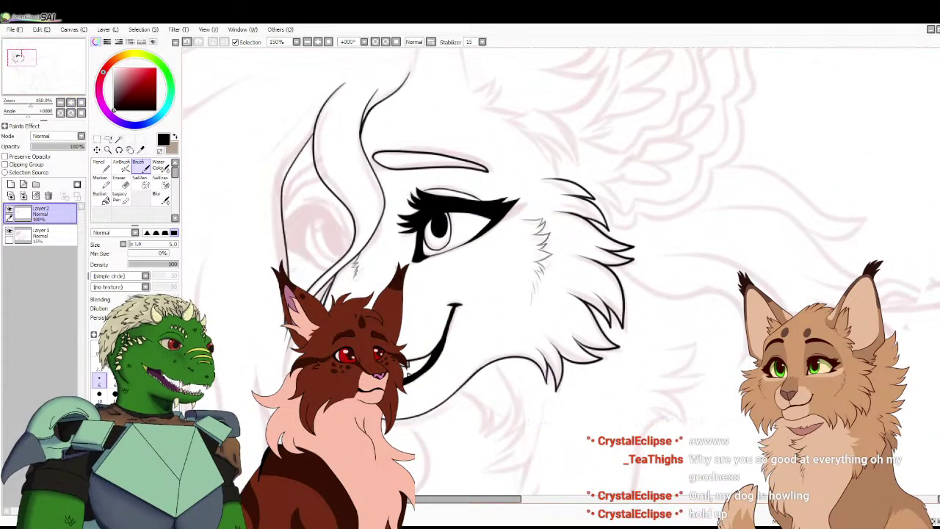
left_click_drag(439, 226, 506, 145)
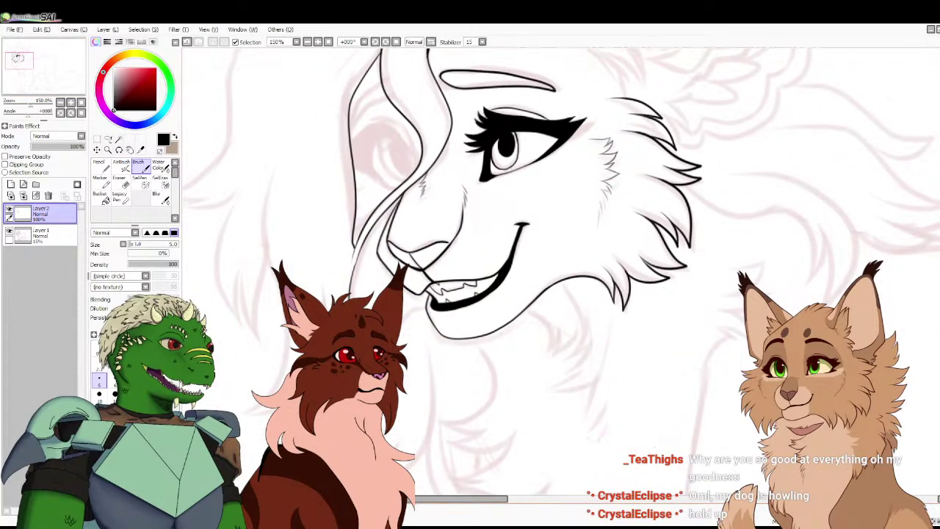
left_click_drag(408, 345, 417, 323)
Ink the long hair mass on the far side of the head, with its inner strands, flicked tips and top curve
left_click_drag(327, 309, 320, 232)
mouse_move(244, 411)
left_mouse_down()
mouse_move(261, 402)
mouse_move(289, 345)
mouse_move(268, 149)
mouse_move(285, 100)
left_mouse_up()
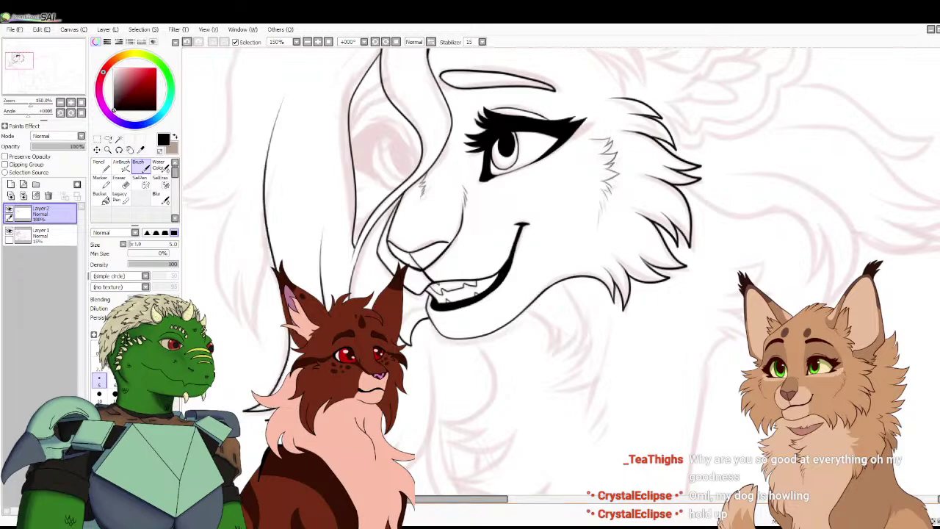
left_click_drag(337, 225, 430, 345)
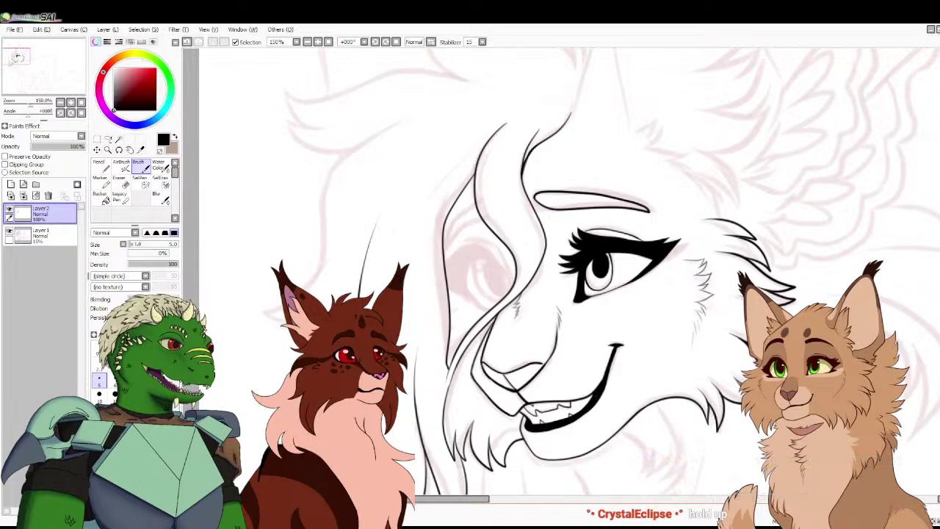
mouse_move(301, 355)
left_mouse_down()
mouse_move(263, 340)
mouse_move(283, 318)
mouse_move(351, 151)
mouse_move(422, 111)
left_mouse_up()
mouse_move(267, 122)
left_mouse_down()
mouse_move(311, 129)
mouse_move(274, 113)
mouse_move(274, 104)
mouse_move(430, 70)
mouse_move(483, 88)
left_mouse_up()
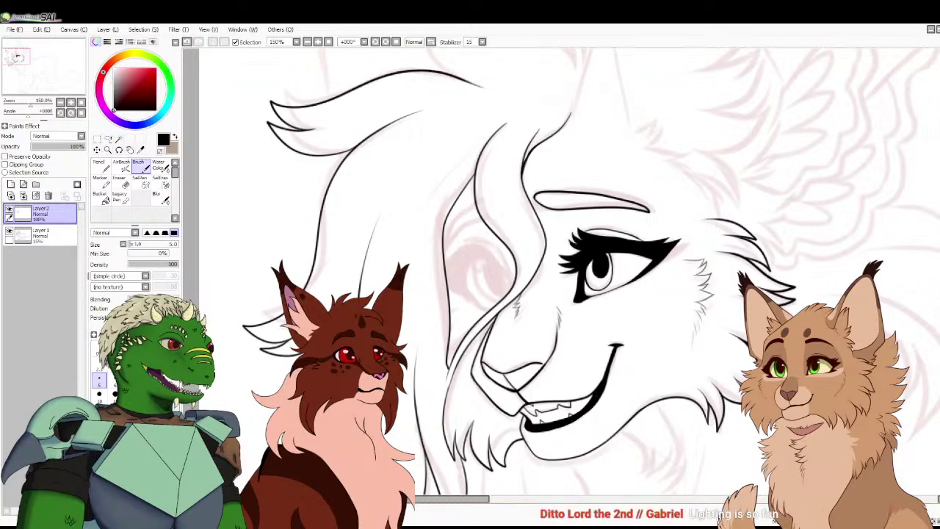
Hide the sketch layer to check the whole inked line art on its own, and show the sketch again
left_click(81, 102)
left_click(9, 231)
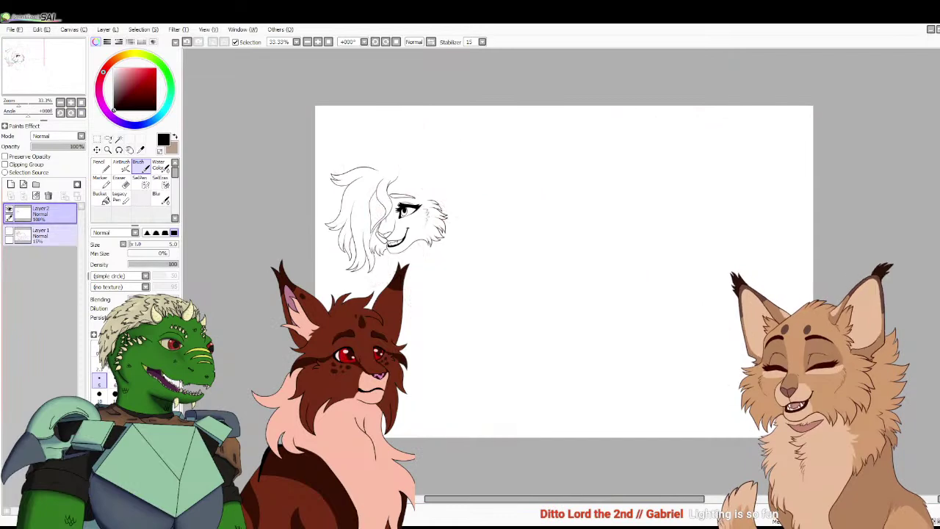
left_click(9, 233)
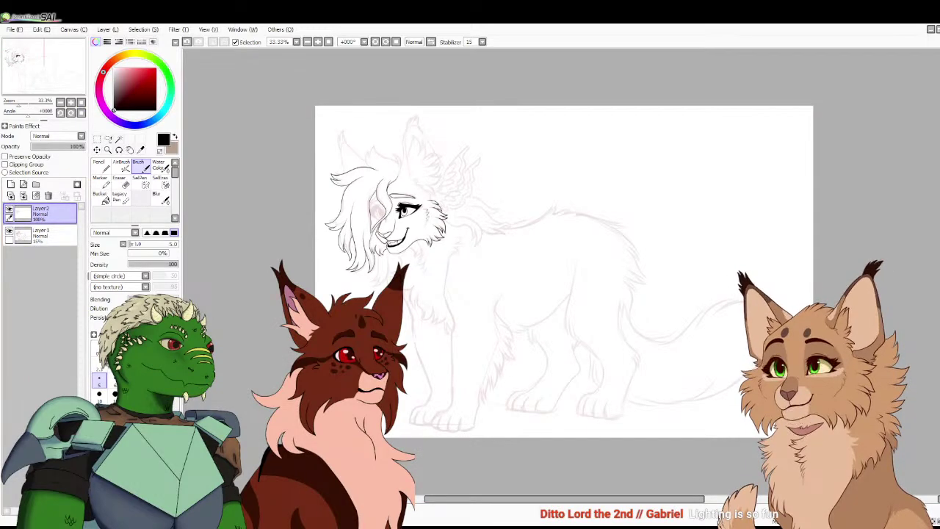
Ink the far eye's rounded outline, upper lid line and outer corner lines in the gap between the hair strands
scroll(391, 210, "up", 5)
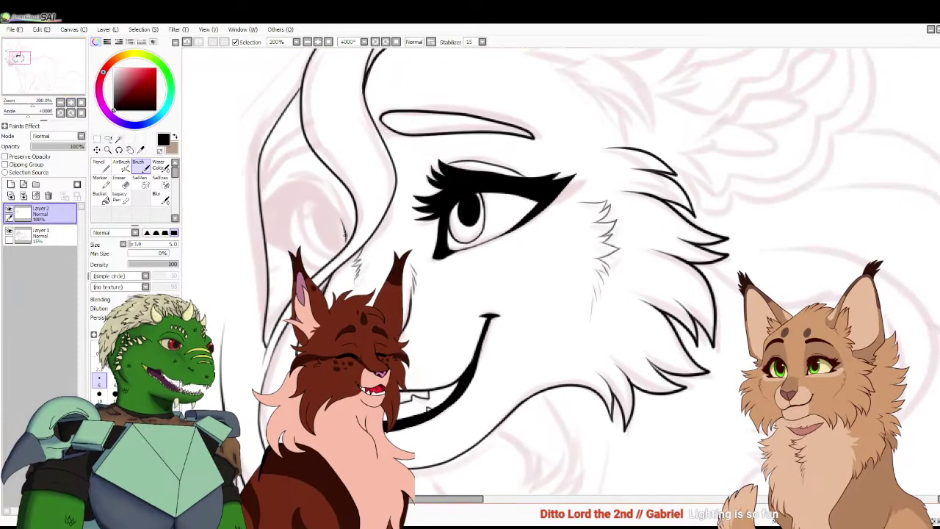
left_click_drag(323, 205, 344, 242)
mouse_move(321, 203)
left_mouse_down()
mouse_move(342, 229)
mouse_move(306, 193)
mouse_move(293, 202)
mouse_move(286, 231)
mouse_move(287, 245)
mouse_move(323, 269)
left_mouse_up()
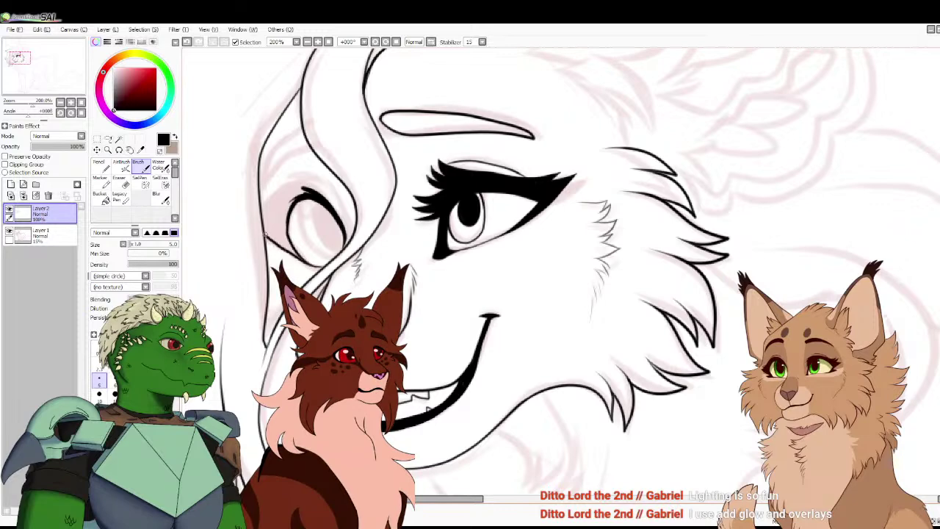
left_click_drag(266, 235, 298, 257)
mouse_move(264, 207)
left_mouse_down()
mouse_move(283, 188)
mouse_move(321, 189)
mouse_move(338, 215)
left_mouse_up()
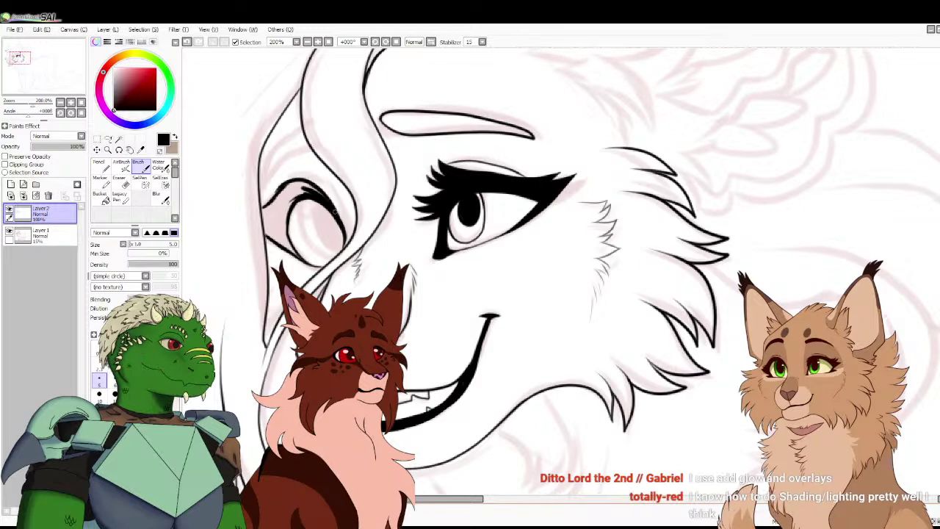
Fill the far eye's outer corner and upper lid solid black, and add small lashes at its outer edge
left_click(101, 195)
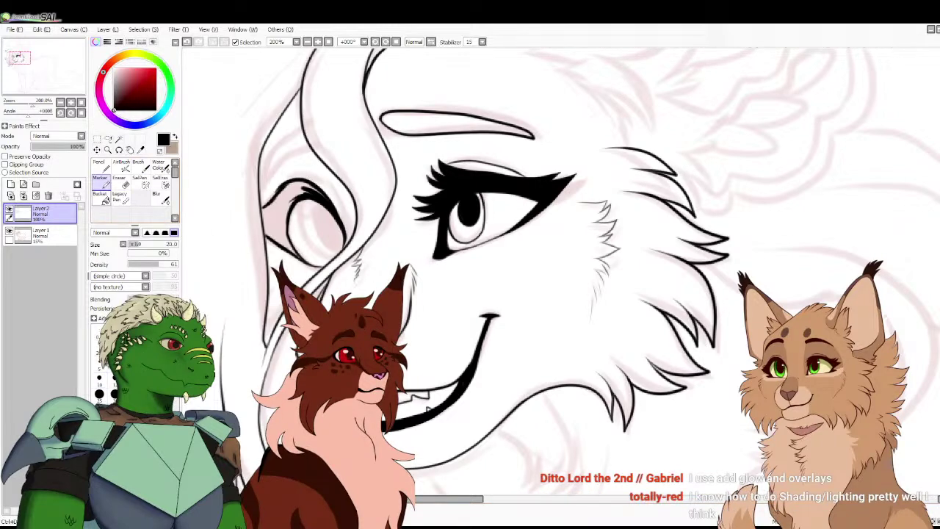
left_click(280, 196)
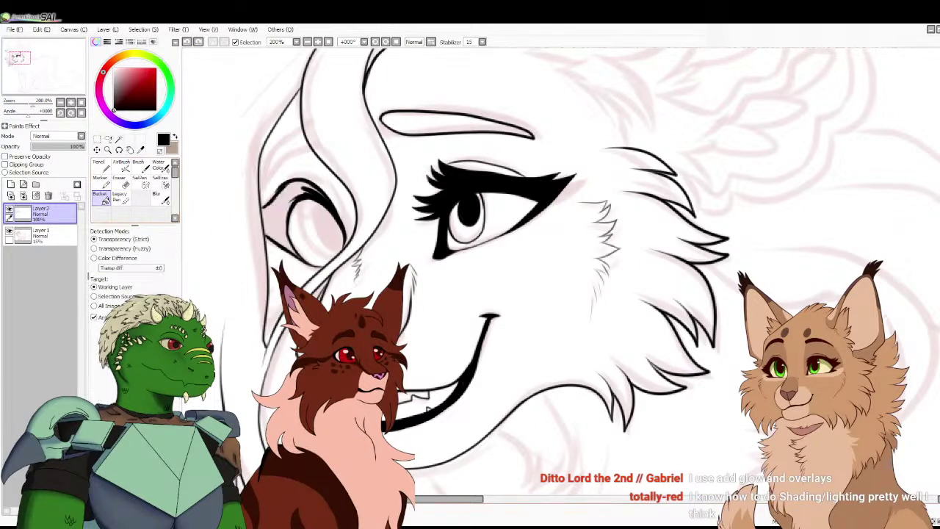
key("b")
mouse_move(283, 187)
left_mouse_down()
mouse_move(248, 196)
mouse_move(266, 200)
left_mouse_up()
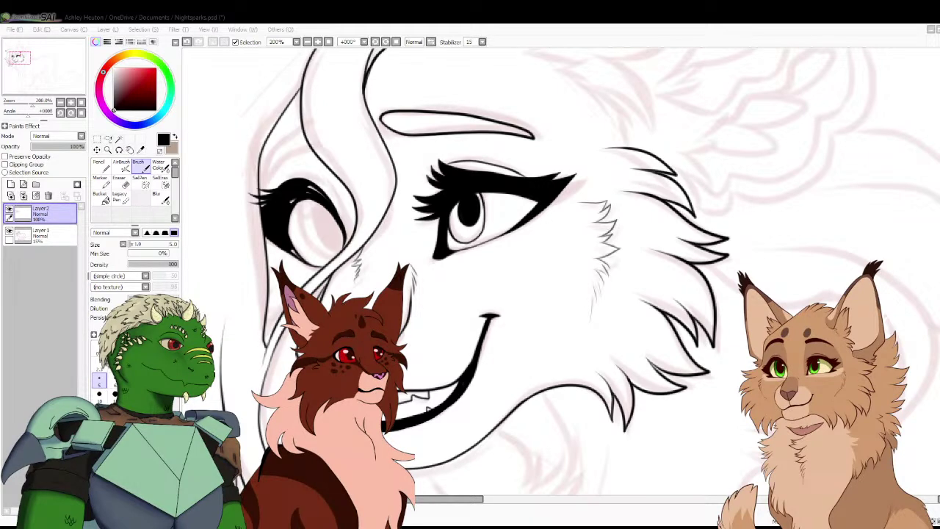
key("alt+Tab")
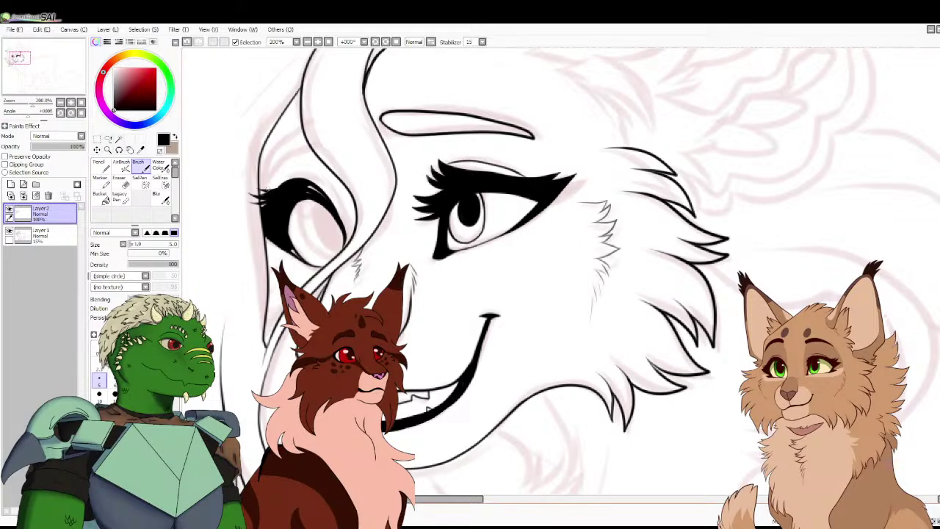
Ink the far eye's lid crease, oval iris line and solid black pupil
mouse_move(281, 180)
left_mouse_down()
mouse_move(311, 178)
mouse_move(339, 195)
left_mouse_up()
left_click_drag(319, 206, 332, 245)
key("ctrl+z")
left_click(70, 102)
left_click_drag(19, 58, 15, 57)
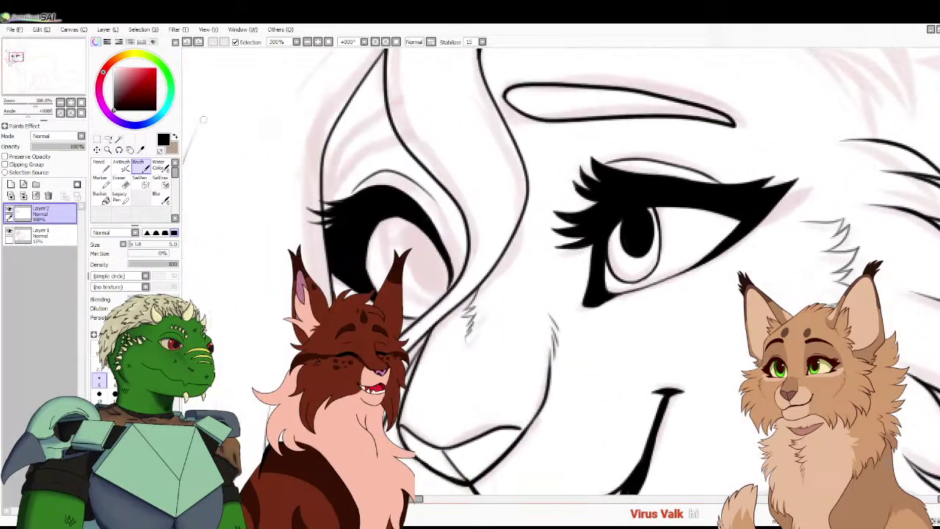
mouse_move(409, 229)
left_mouse_down()
mouse_move(402, 251)
mouse_move(423, 284)
mouse_move(438, 279)
mouse_move(424, 235)
mouse_move(432, 277)
left_mouse_up()
left_click_drag(415, 235, 421, 251)
left_click_drag(395, 218, 389, 273)
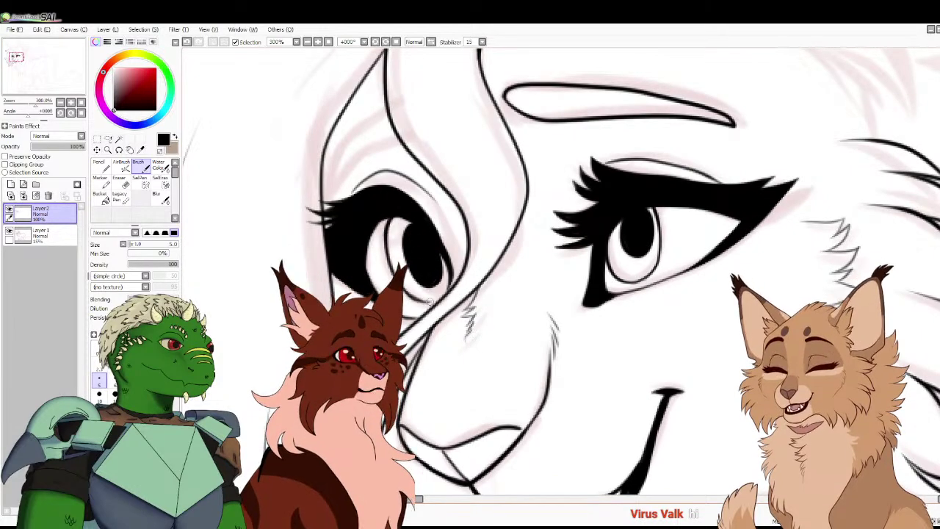
mouse_move(400, 137)
left_mouse_down()
mouse_move(336, 173)
mouse_move(383, 111)
mouse_move(393, 133)
left_mouse_up()
left_click(81, 102)
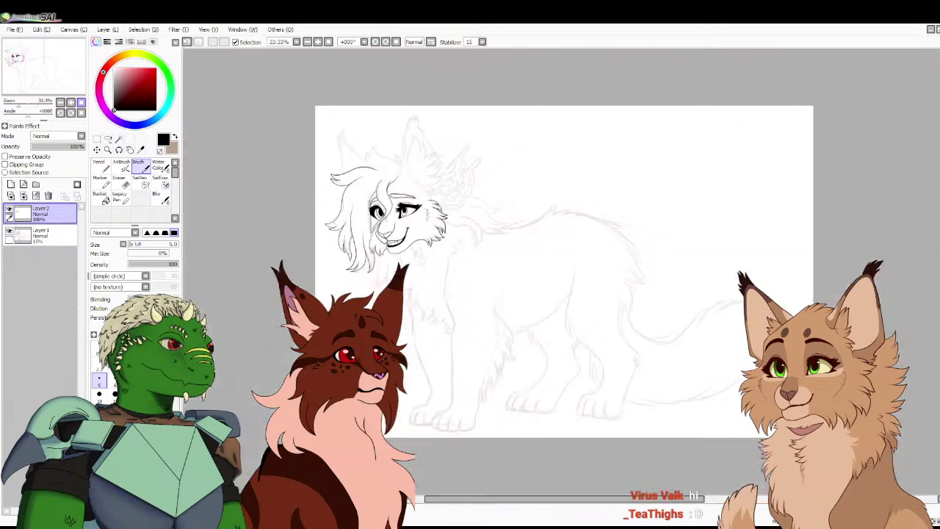
Ink the crown of the hair with its upward-flicked tufts, joining the far hair mass to the forehead lock
scroll(433, 213, "up", 3)
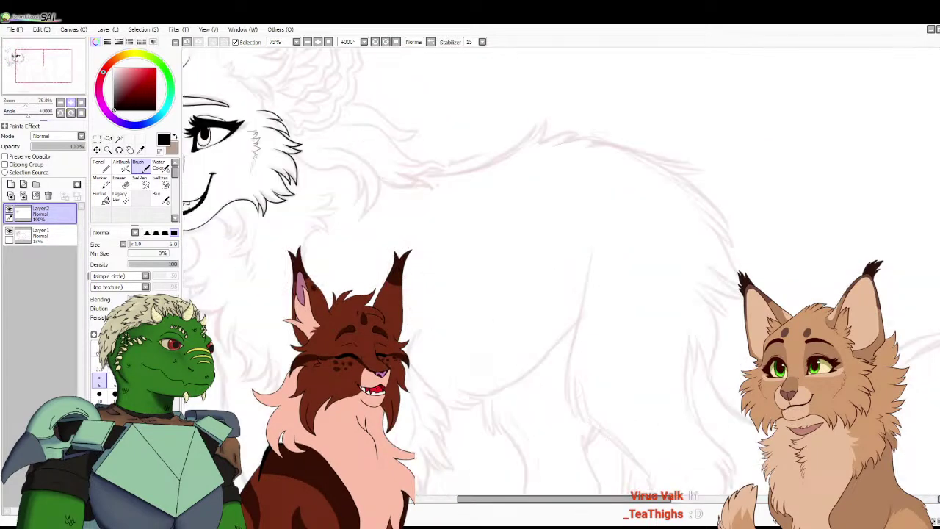
scroll(294, 263, "up", 2)
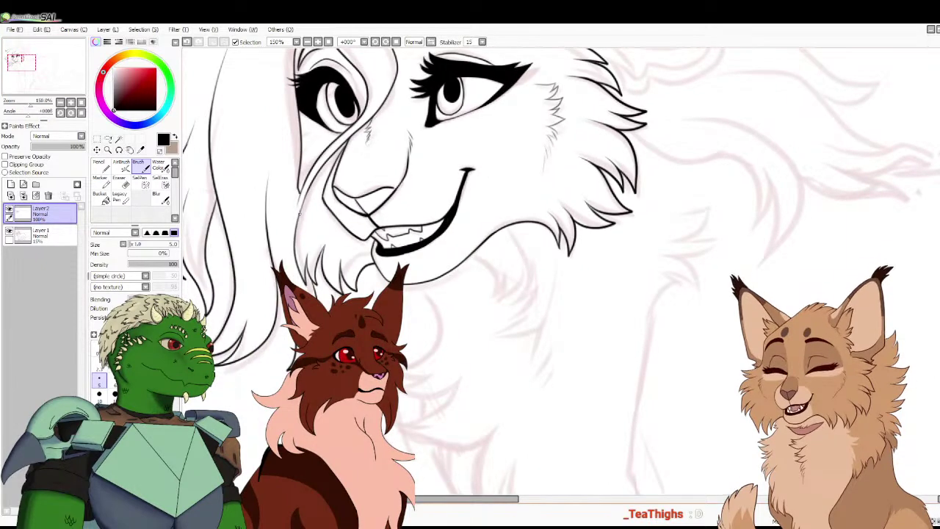
mouse_move(514, 146)
left_mouse_down()
mouse_move(550, 243)
mouse_move(540, 442)
left_mouse_up()
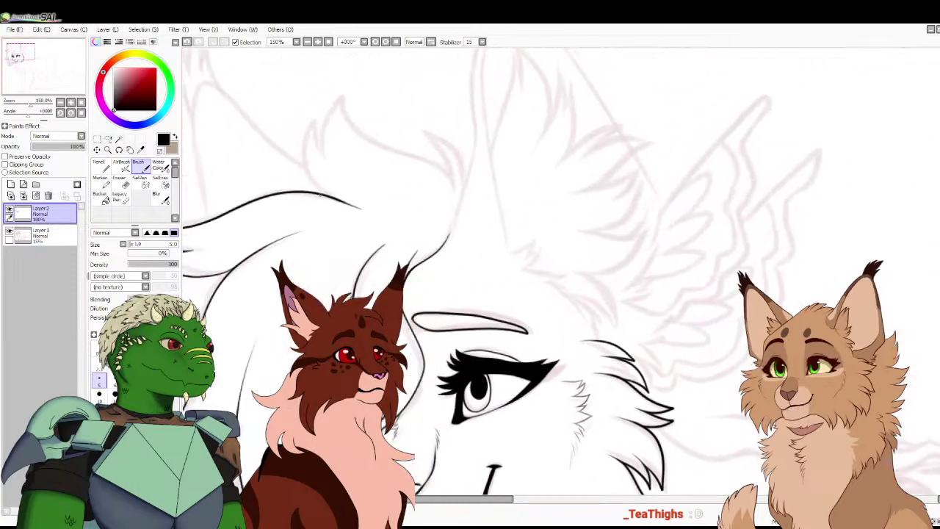
mouse_move(321, 193)
left_mouse_down()
mouse_move(315, 115)
mouse_move(311, 141)
mouse_move(331, 164)
mouse_move(316, 129)
mouse_move(342, 95)
mouse_move(353, 126)
mouse_move(437, 167)
mouse_move(452, 207)
left_mouse_up()
mouse_move(416, 133)
left_mouse_down()
mouse_move(452, 189)
mouse_move(460, 152)
mouse_move(461, 199)
left_mouse_up()
key("Home")
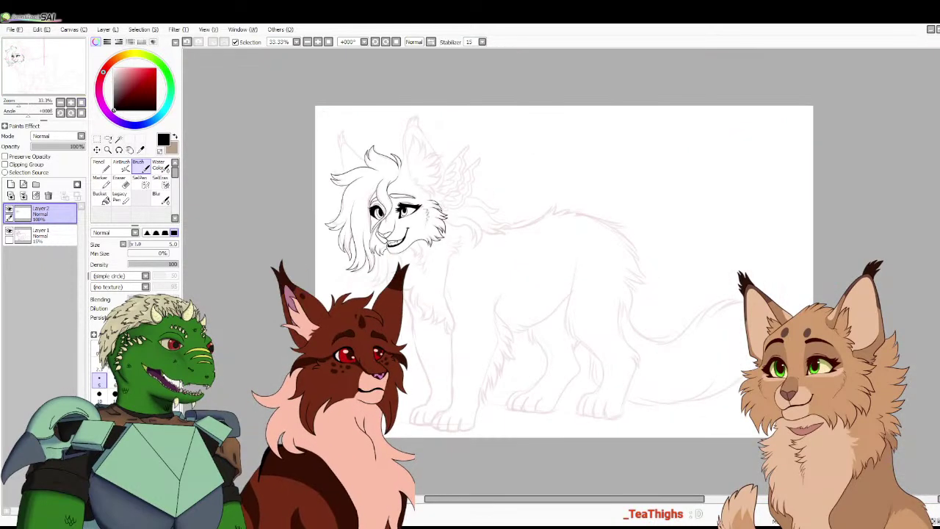
left_click(46, 234)
left_click_drag(39, 147, 38, 146)
left_click(46, 213)
Ink the curled, pointed fur tufts hanging from the jaw down the front of the neck
key("plus")
key("plus")
scroll(555, 334, "up", 2)
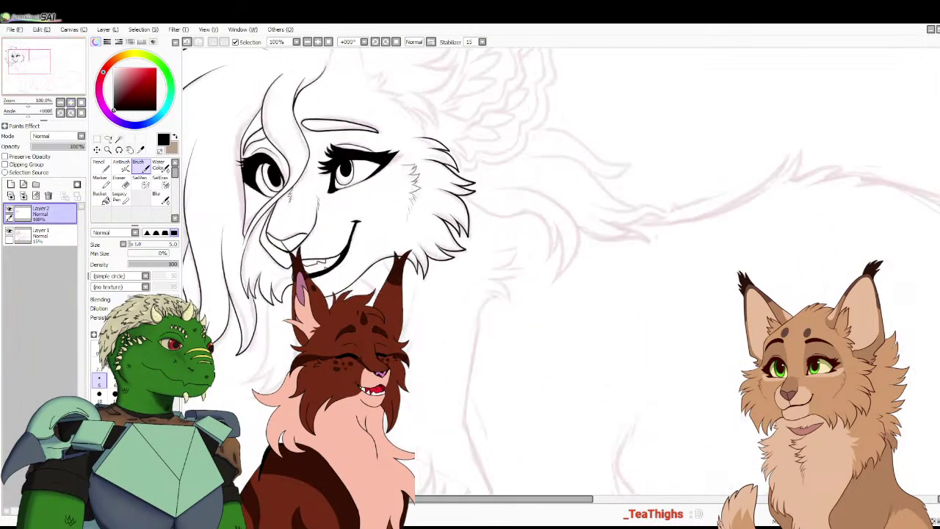
mouse_move(306, 191)
left_mouse_down()
mouse_move(328, 232)
mouse_move(301, 289)
mouse_move(339, 291)
left_mouse_up()
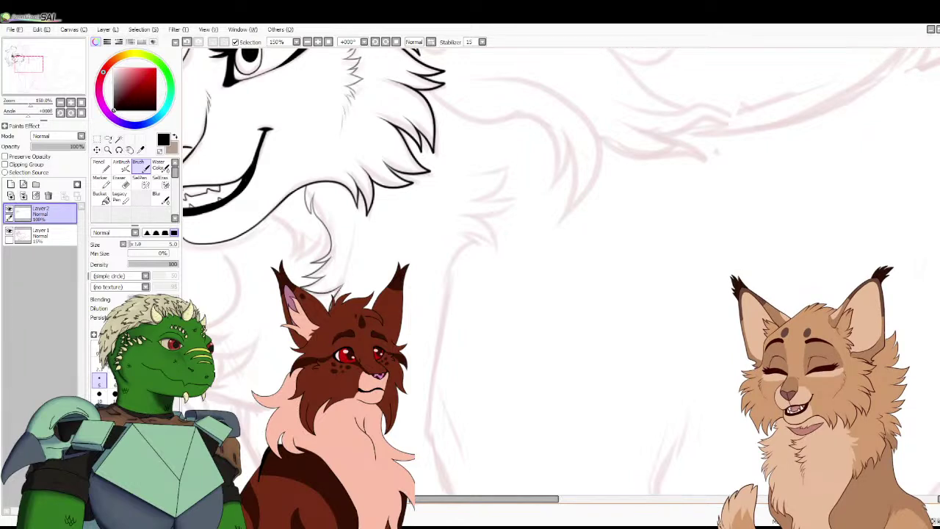
mouse_move(310, 273)
left_mouse_down()
mouse_move(283, 265)
mouse_move(264, 242)
left_mouse_up()
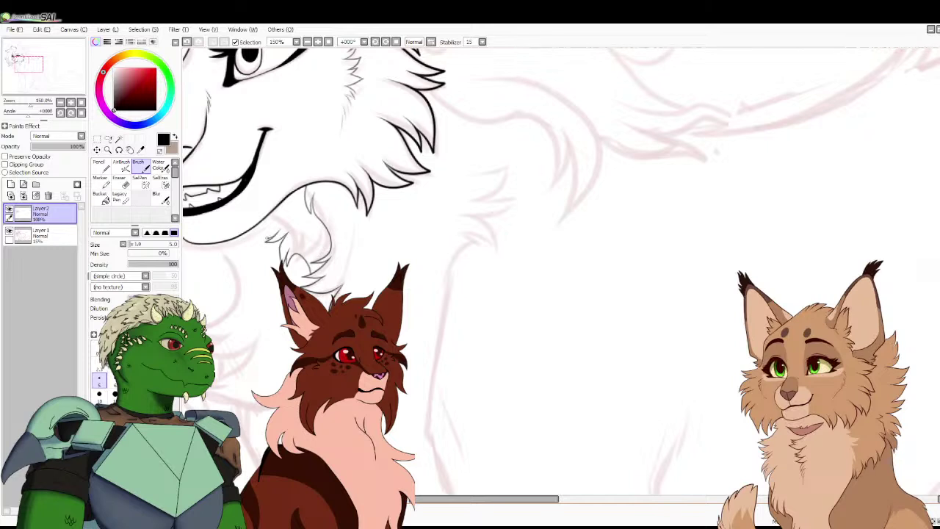
scroll(561, 272, "down", 4)
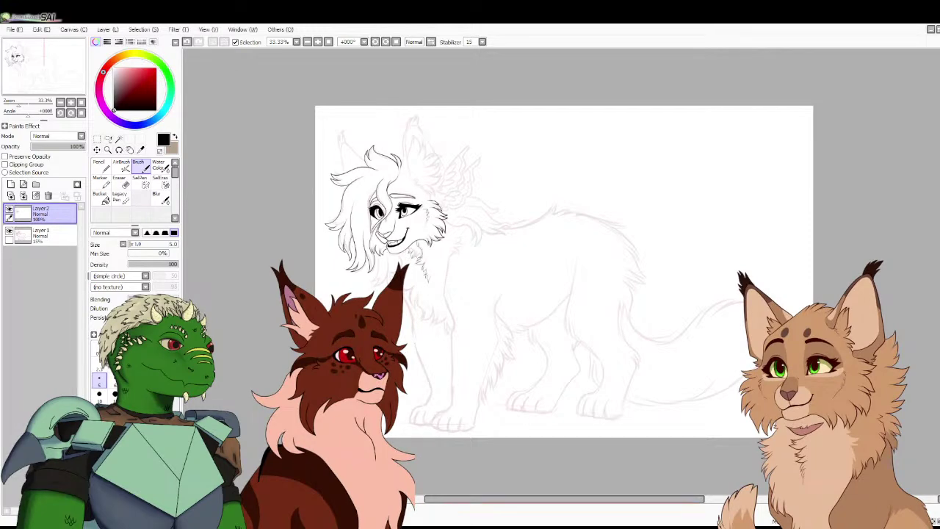
Ink the near ear's outer contour as one smooth curve from the hair over the rounded top to its back base
triple_click(71, 102)
left_click_drag(44, 66, 30, 53)
mouse_move(299, 208)
left_mouse_down()
mouse_move(310, 126)
mouse_move(327, 88)
left_mouse_up()
key("ctrl+z")
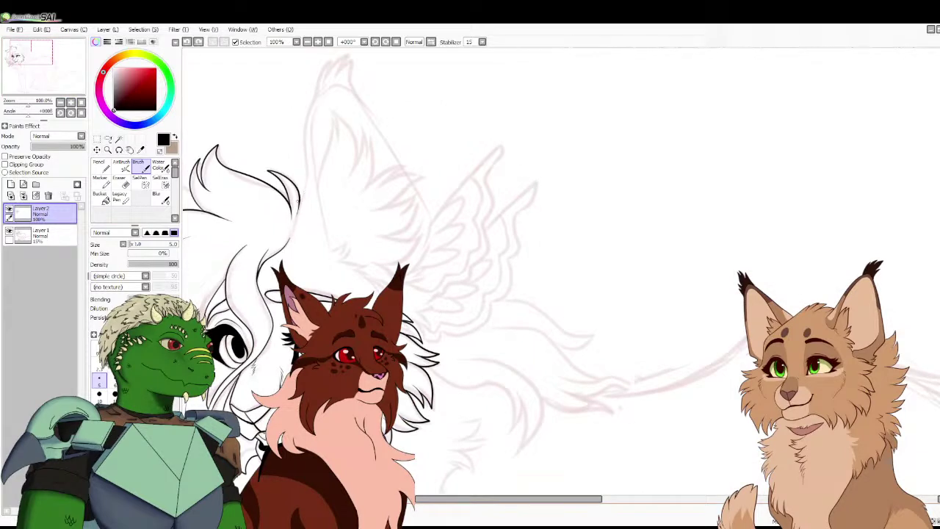
mouse_move(301, 198)
left_mouse_down()
mouse_move(317, 103)
mouse_move(407, 158)
mouse_move(434, 247)
mouse_move(423, 257)
left_mouse_up()
key("ctrl+z")
mouse_move(299, 206)
left_mouse_down()
mouse_move(305, 146)
mouse_move(325, 93)
mouse_move(361, 99)
mouse_move(430, 218)
mouse_move(420, 258)
left_mouse_up()
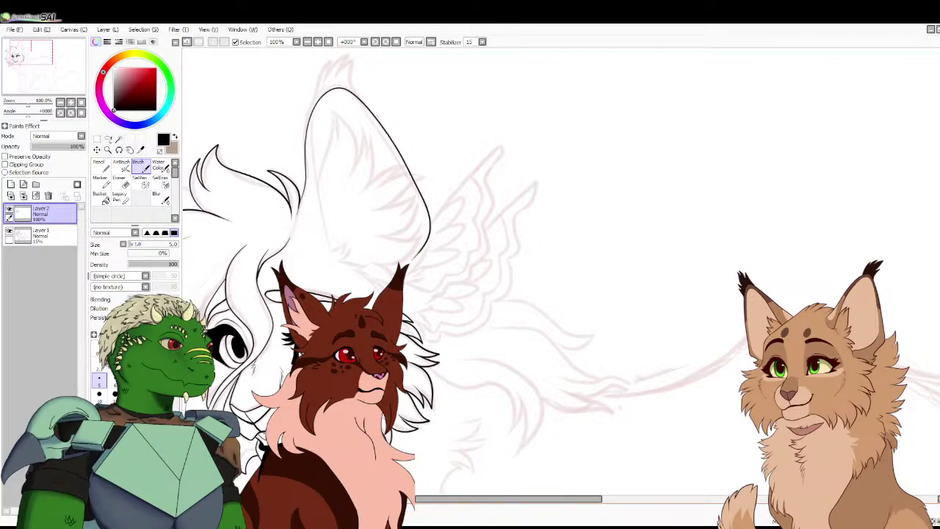
Ink pointed fur tufts from the near ear's back base toward the cheek, and check them with the sketch layer hidden
scroll(510, 337, "up", 2)
mouse_move(390, 183)
left_mouse_down()
mouse_move(361, 228)
mouse_move(381, 219)
mouse_move(379, 236)
mouse_move(353, 246)
mouse_move(388, 244)
mouse_move(375, 255)
mouse_move(405, 267)
left_mouse_up()
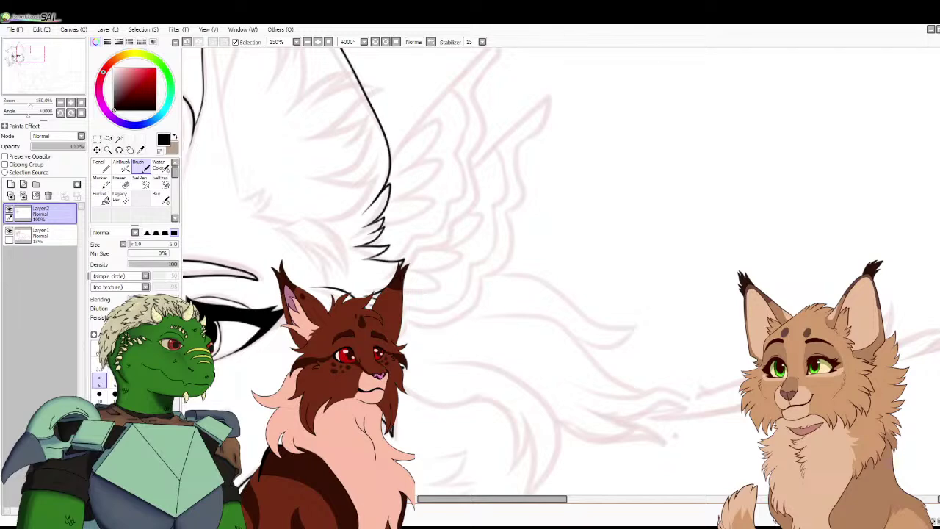
left_click(81, 102)
left_click(9, 231)
left_click(9, 231)
scroll(452, 173, "up", 4)
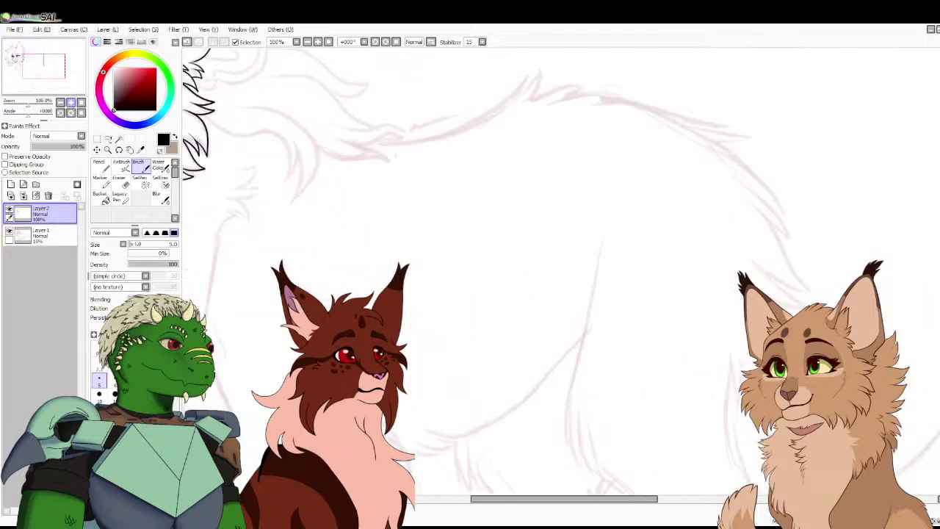
Ink the near ear's inner rim line, with short fur tufts along its base and long pointed tufts inside
left_click_drag(452, 174, 465, 215)
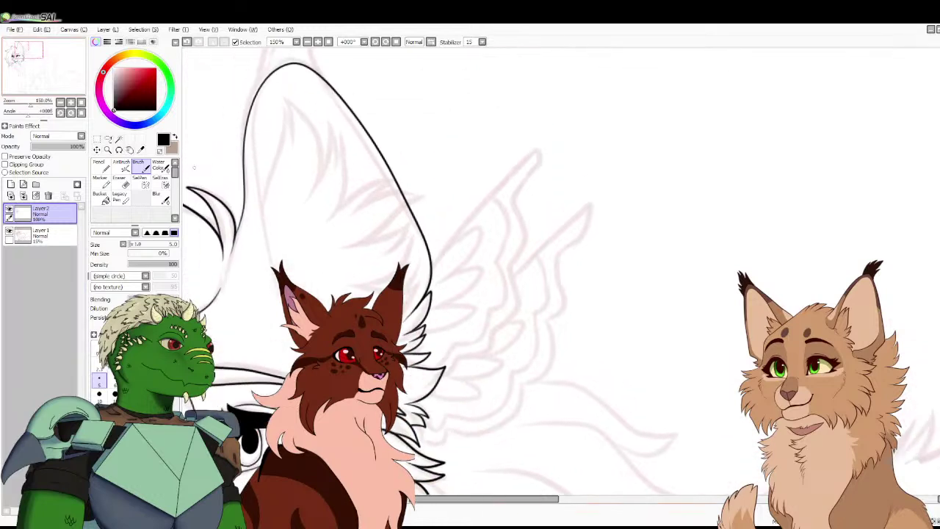
mouse_move(280, 308)
left_mouse_down()
mouse_move(256, 171)
mouse_move(283, 82)
left_mouse_up()
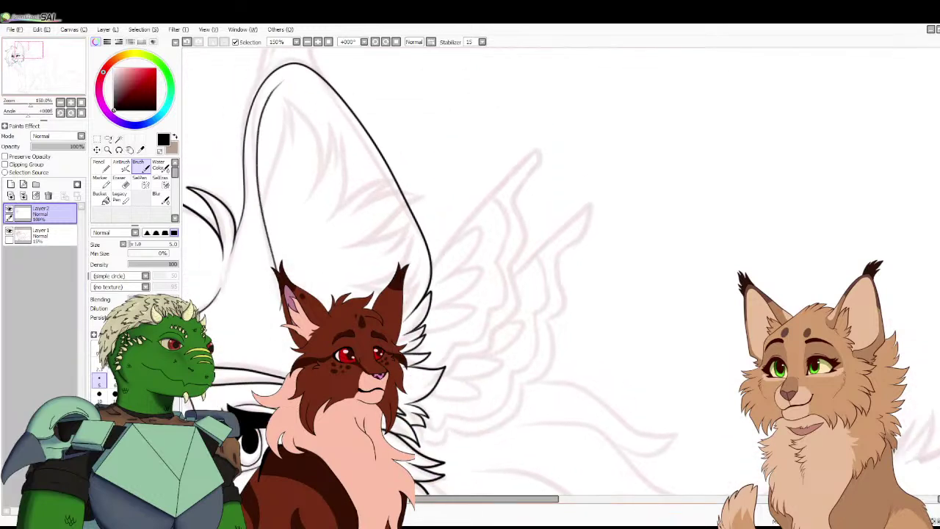
key("ctrl+z")
mouse_move(279, 305)
left_mouse_down()
mouse_move(260, 116)
mouse_move(290, 68)
left_mouse_up()
left_click_drag(286, 281, 271, 241)
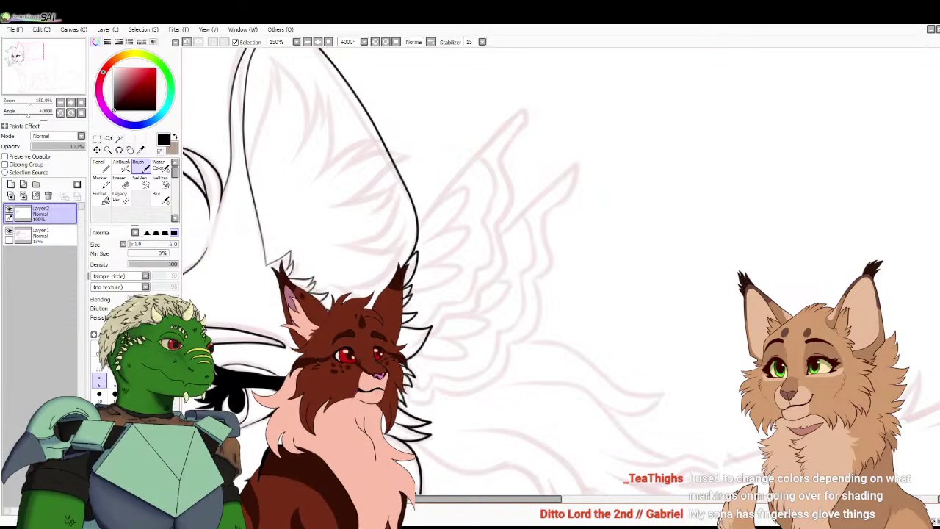
mouse_move(348, 289)
left_mouse_down()
mouse_move(389, 267)
mouse_move(363, 251)
mouse_move(383, 232)
mouse_move(374, 211)
mouse_move(396, 181)
mouse_move(345, 199)
mouse_move(415, 152)
mouse_move(336, 169)
mouse_move(358, 153)
mouse_move(327, 104)
left_mouse_up()
mouse_move(327, 104)
left_mouse_down()
mouse_move(314, 131)
mouse_move(313, 92)
mouse_move(299, 138)
mouse_move(305, 114)
mouse_move(278, 58)
mouse_move(278, 99)
mouse_move(268, 70)
mouse_move(243, 134)
left_mouse_up()
Clean up the near ear's back outline where the long inner tuft crosses it, using the Eraser at size 9
left_click(121, 182)
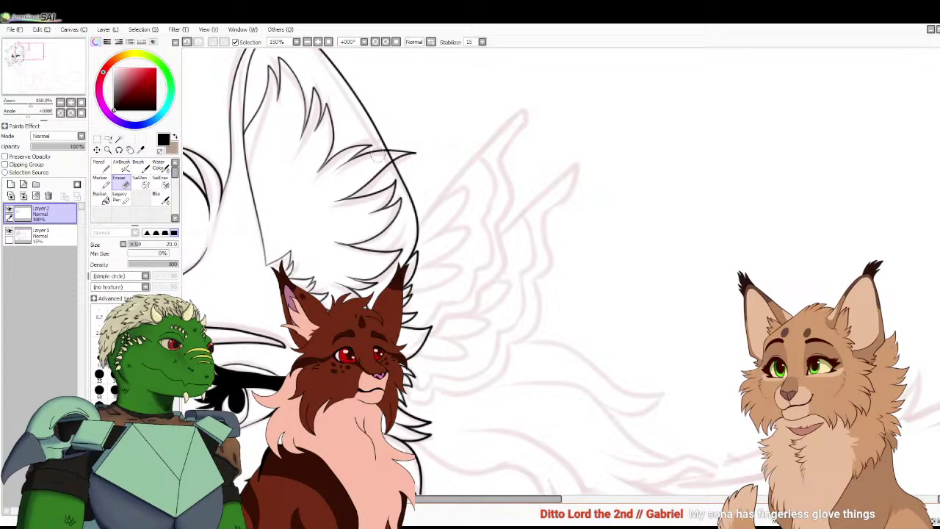
left_click(158, 345)
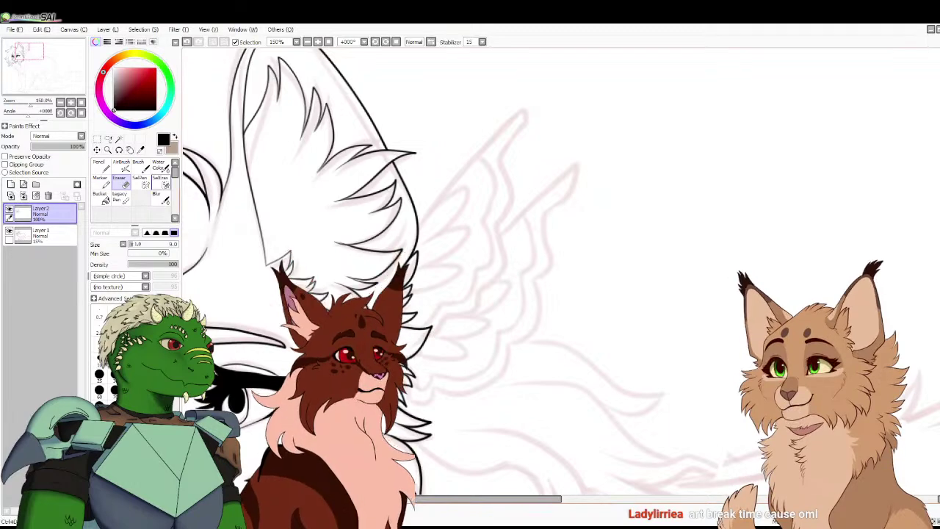
left_click(140, 167)
key("Home")
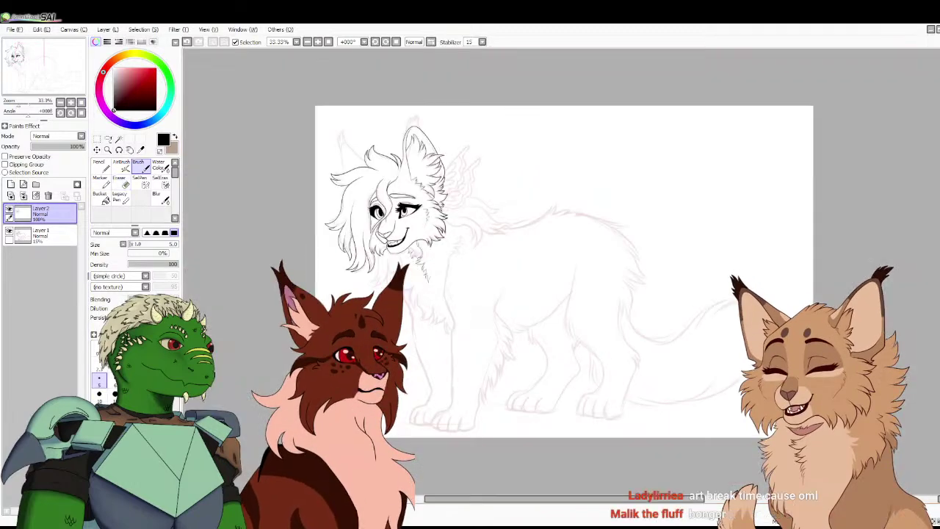
Ink the short pointed fur tuft on the tip of the near ear, closing it onto the ear's contour
key("plus")
key("plus")
key("plus")
key("plus")
left_click_drag(44, 66, 26, 52)
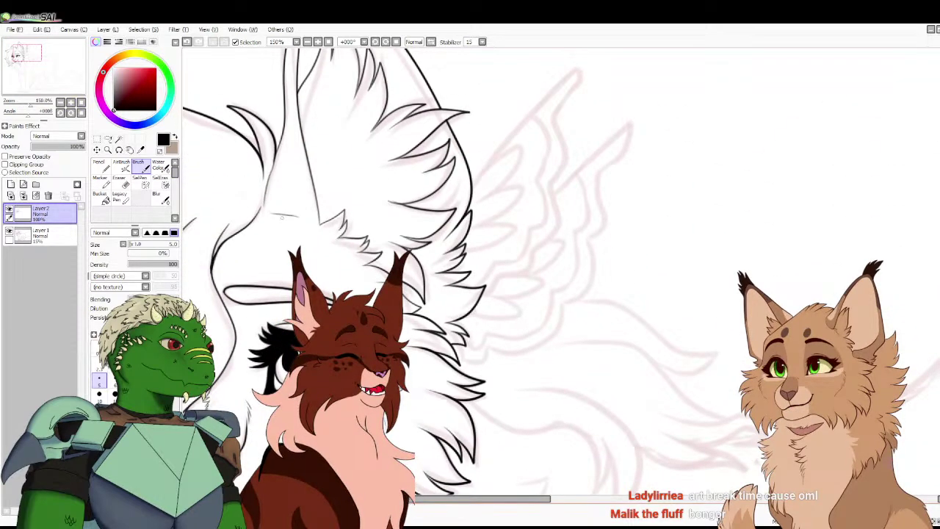
scroll(296, 220, "up", 4)
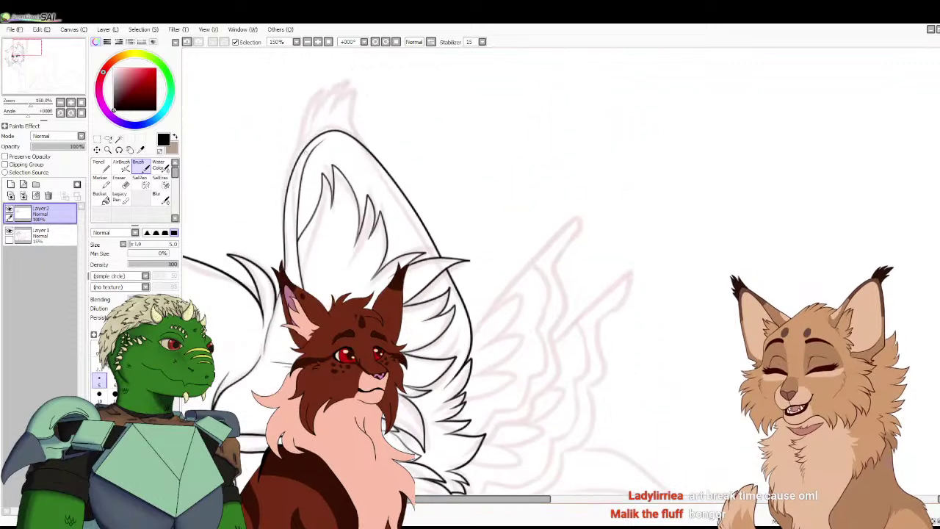
left_click_drag(343, 85, 307, 131)
mouse_move(344, 85)
left_mouse_down()
mouse_move(332, 107)
mouse_move(357, 90)
left_mouse_up()
mouse_move(357, 90)
left_mouse_down()
mouse_move(347, 112)
mouse_move(365, 95)
mouse_move(361, 141)
left_mouse_up()
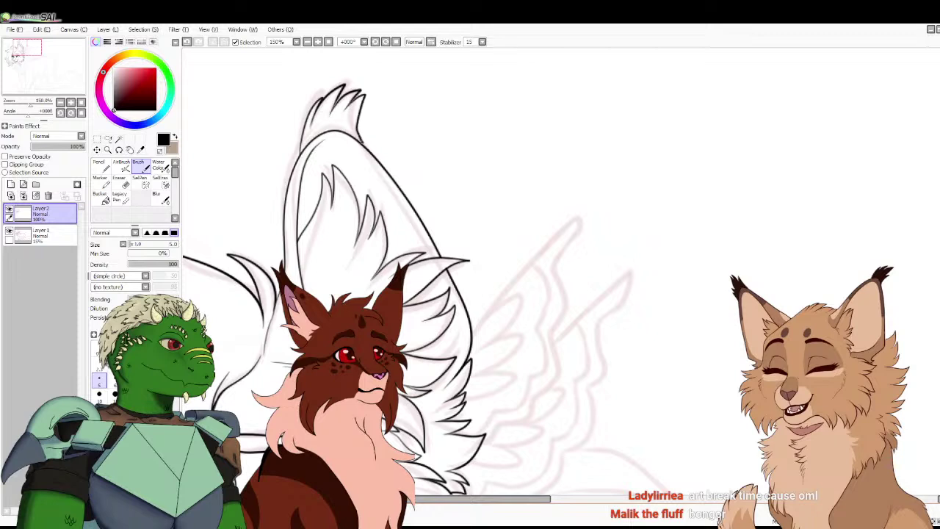
Toggle the sketch layer off and on to examine the inked head with its near ear at full view
key("Home")
left_click(40, 235)
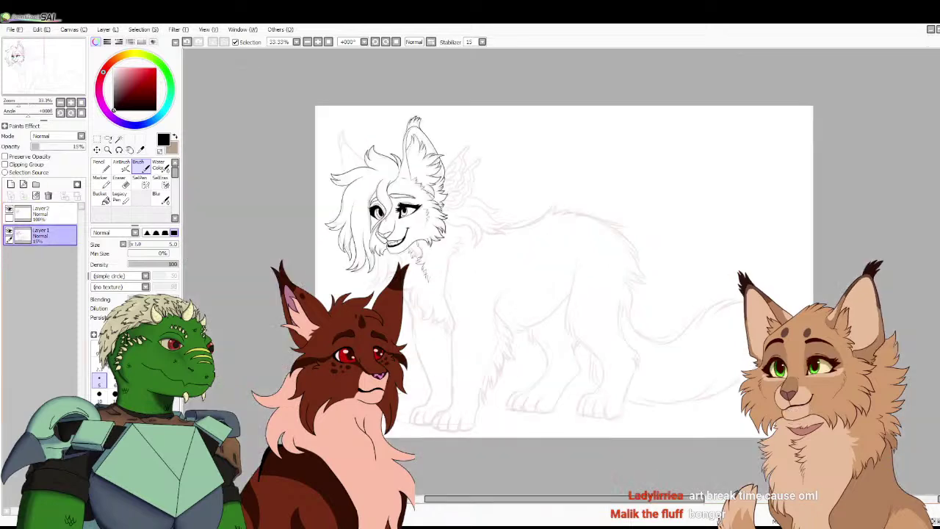
left_click(40, 213)
left_click(9, 231)
left_click(9, 231)
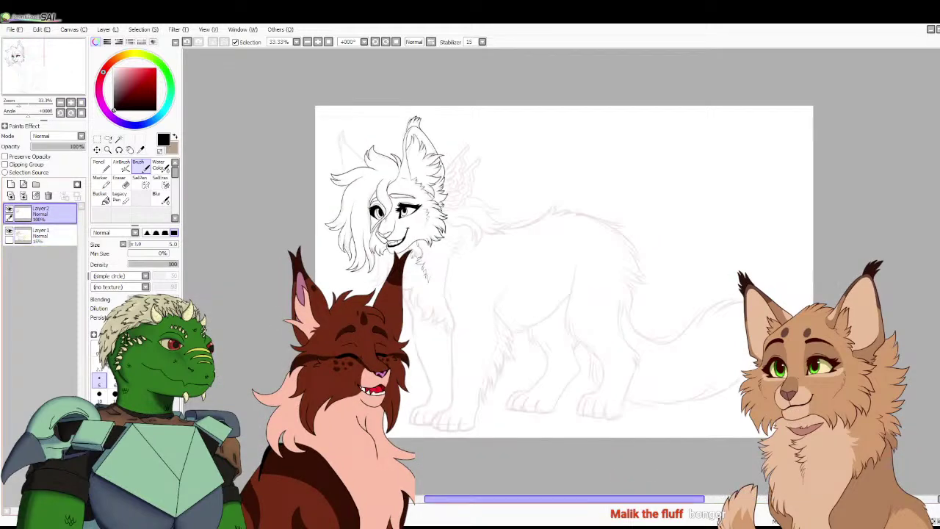
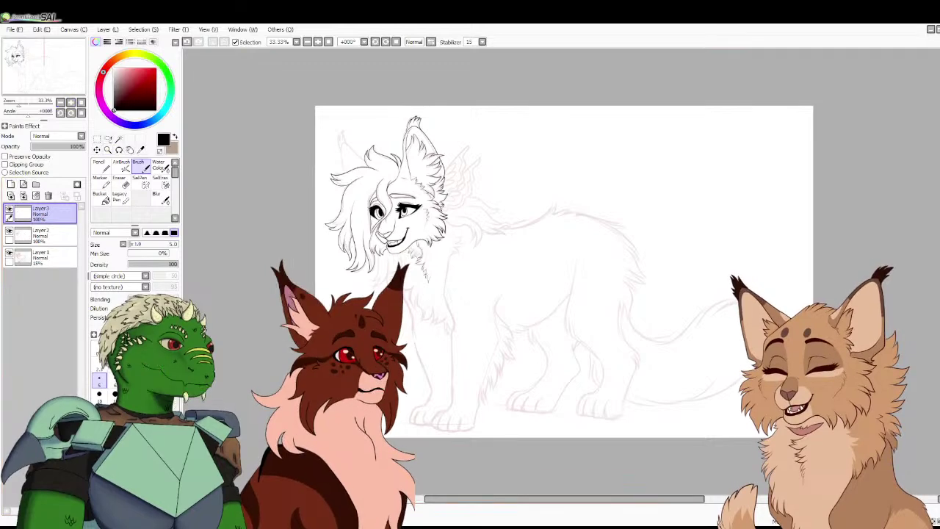
scroll(440, 187, "up", 3)
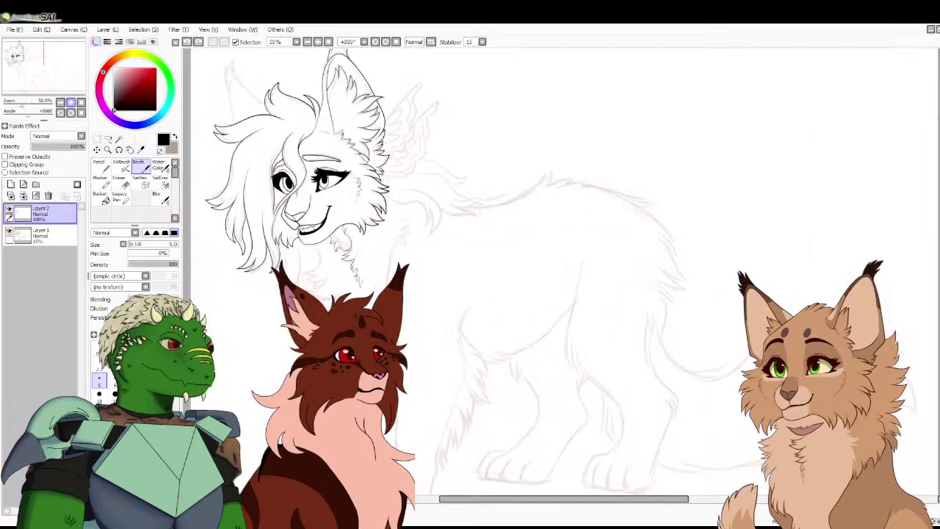
Ink the far ear's outline above the hair and the short pointed fur tuft on its tip
scroll(441, 220, "up", 1)
left_click_drag(441, 220, 668, 260)
scroll(248, 219, "up", 1)
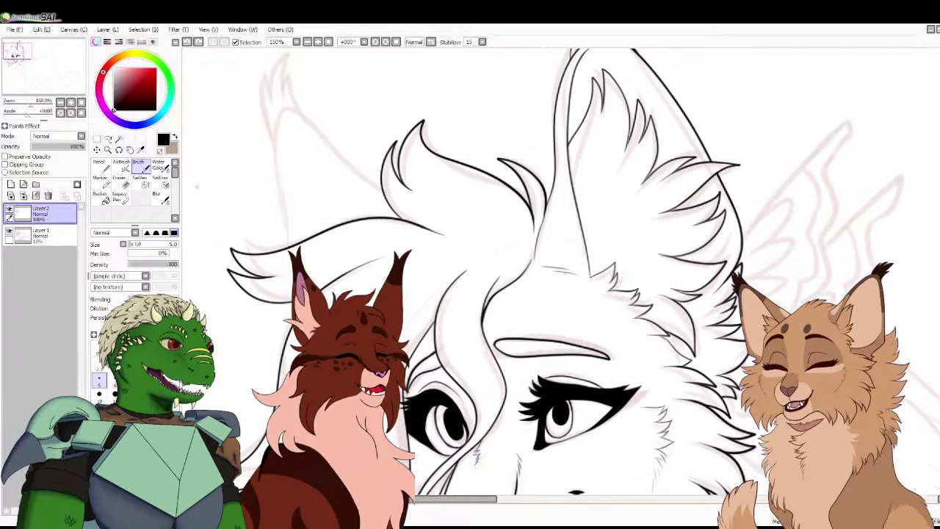
mouse_move(382, 187)
left_mouse_down()
mouse_move(303, 109)
mouse_move(276, 107)
mouse_move(287, 246)
left_mouse_up()
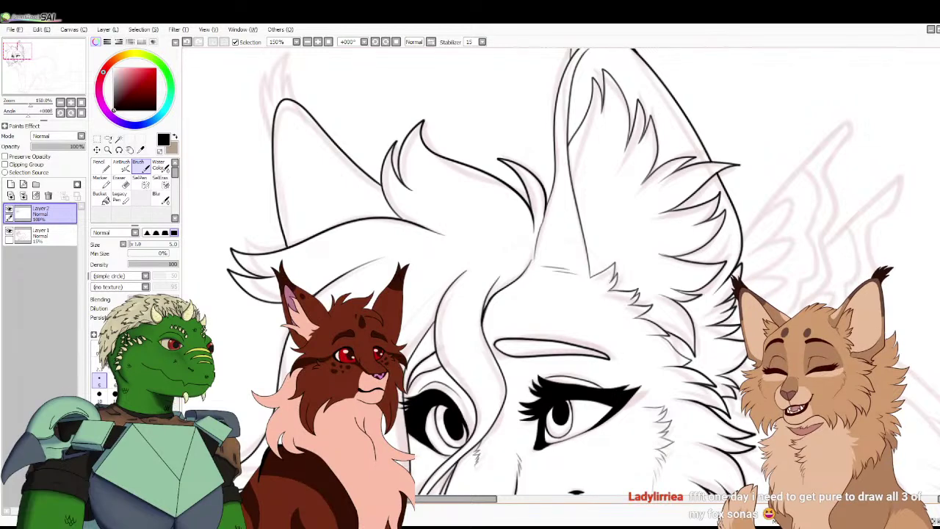
left_click_drag(470, 220, 484, 274)
mouse_move(318, 161)
left_mouse_down()
mouse_move(308, 117)
mouse_move(299, 136)
mouse_move(305, 110)
mouse_move(295, 126)
mouse_move(286, 109)
mouse_move(282, 145)
mouse_move(277, 119)
mouse_move(272, 146)
mouse_move(264, 136)
mouse_move(282, 198)
left_mouse_up()
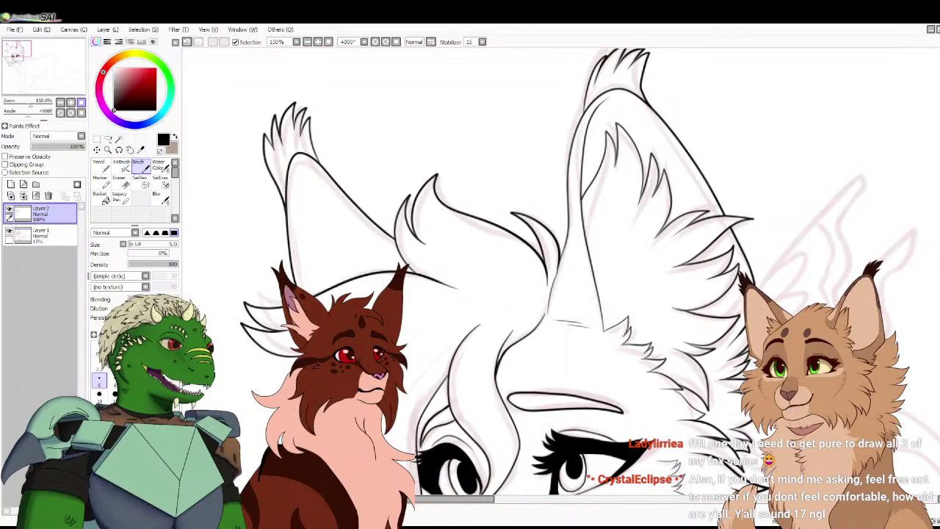
Examine the inked head with its far ear at full view, with the sketch layer hidden and shown, and close up around the face
left_click(81, 102)
left_click(9, 232)
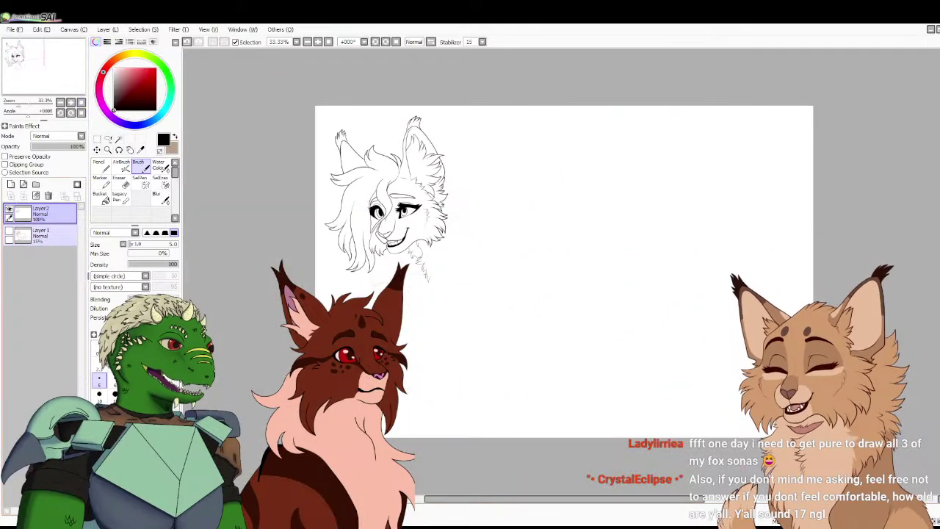
left_click(9, 231)
left_click(71, 102)
left_click(71, 102)
left_click(70, 102)
left_click(71, 102)
left_click(28, 62)
left_click_drag(28, 62, 22, 60)
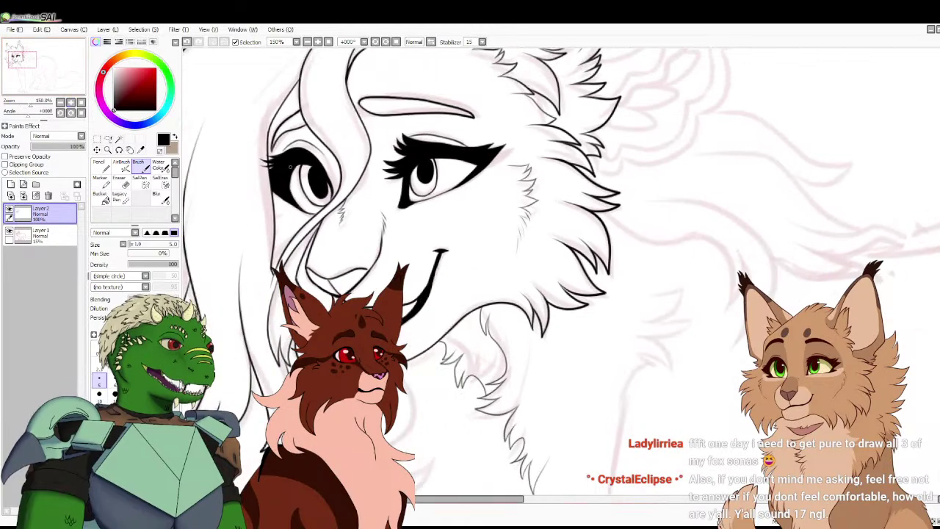
key("Home")
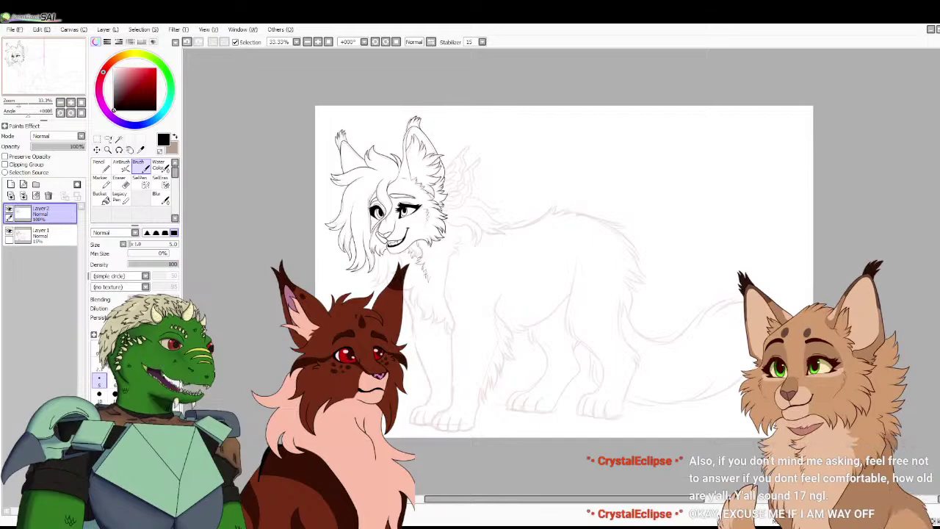
scroll(561, 272, "up", 5)
left_click_drag(367, 221, 837, 338)
left_click_drag(470, 272, 578, 218)
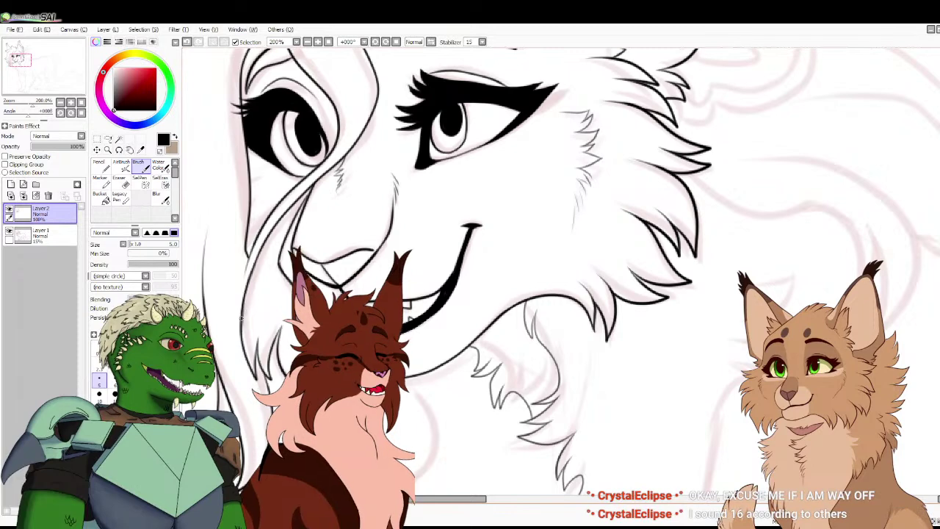
left_click(81, 102)
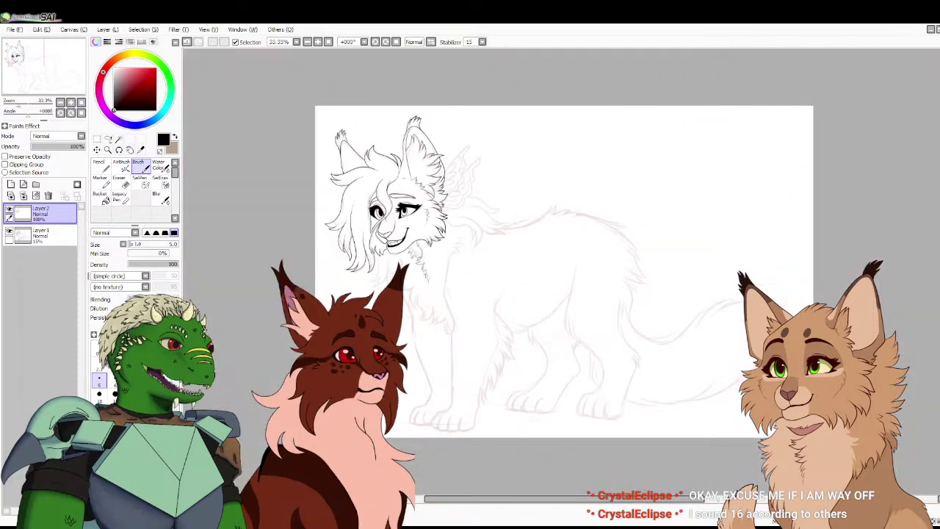
Ink the outer contour of the wing-shaped frill behind the near ear, with its long tip and scalloped rear edge
left_click(71, 102)
left_click(70, 102)
left_click(71, 102)
left_click(71, 102)
left_click(70, 102)
left_click_drag(44, 66, 31, 52)
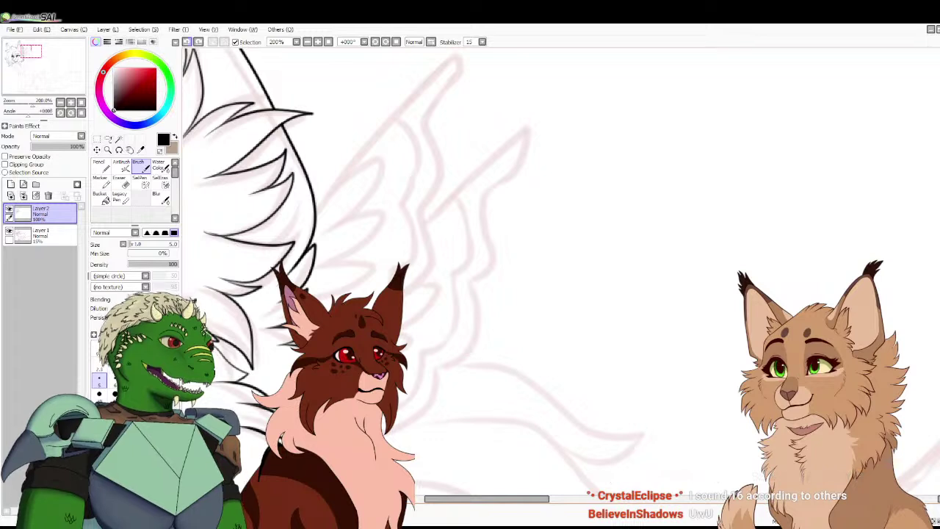
mouse_move(404, 294)
left_mouse_down()
mouse_move(426, 245)
mouse_move(462, 62)
mouse_move(334, 178)
left_mouse_up()
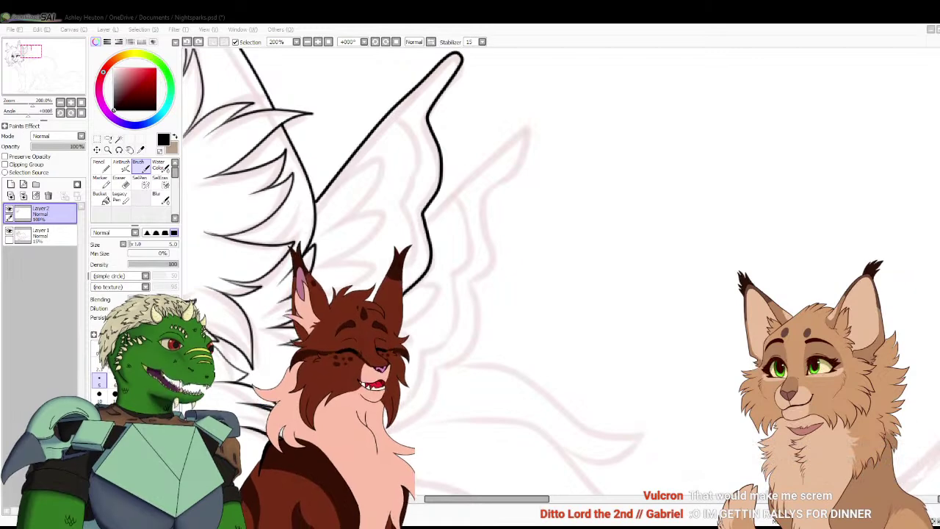
left_click(327, 292)
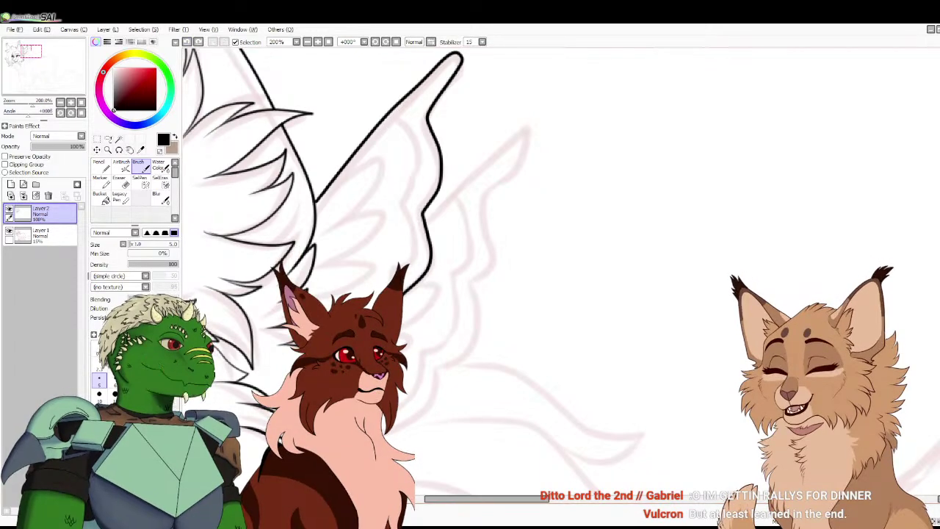
Ink the wavy inner border line along the first frill's rear edge and check it with the sketch layer hidden
mouse_move(403, 266)
left_mouse_down()
mouse_move(412, 254)
mouse_move(404, 204)
left_mouse_up()
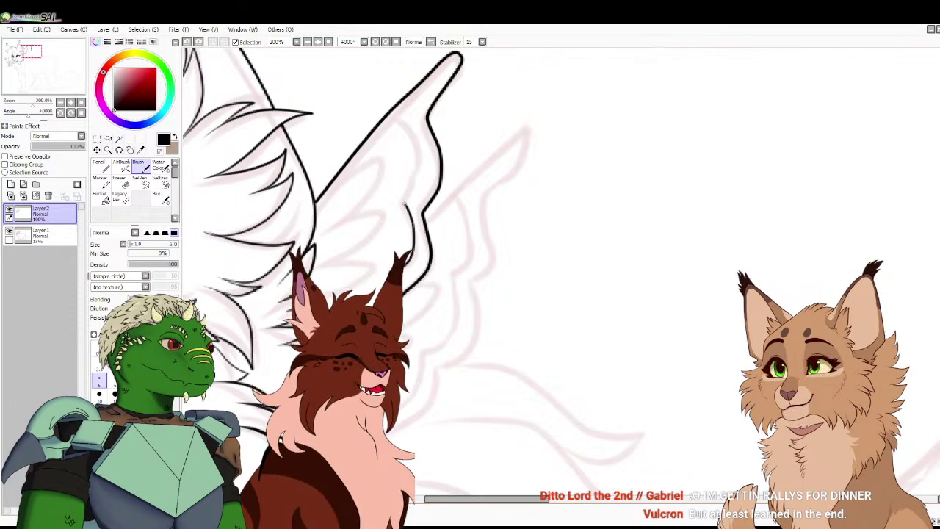
left_click_drag(424, 166, 390, 108)
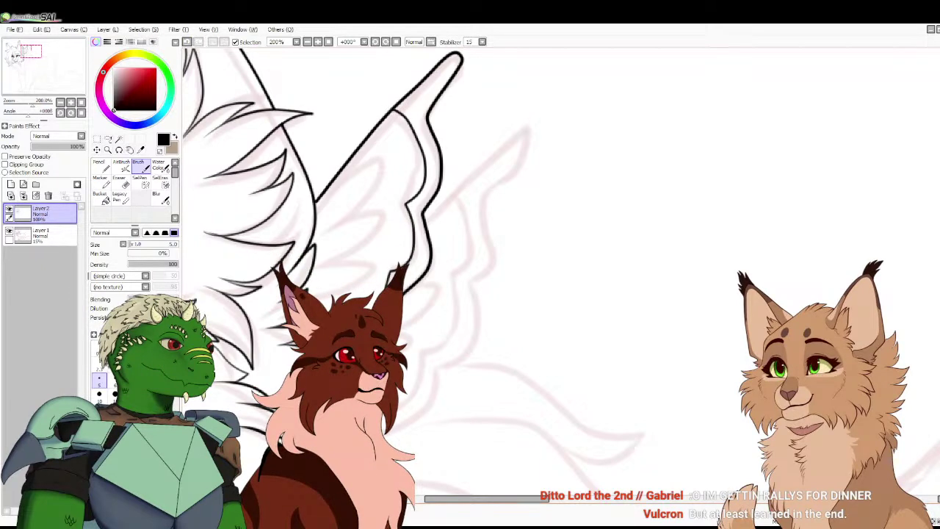
key("Home")
left_click(9, 230)
left_click(9, 231)
Ink the long rounded lobes inside the first frill and review them at full view
scroll(477, 160, "up", 4)
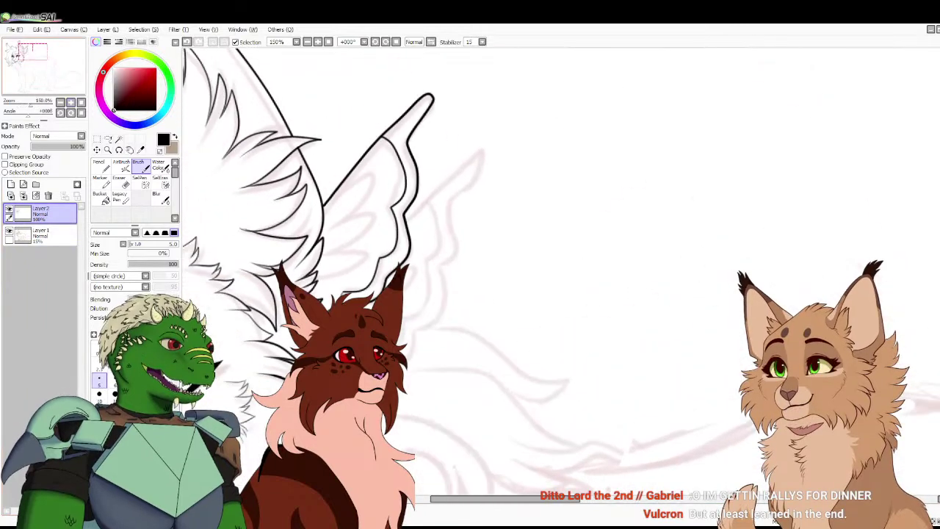
scroll(305, 143, "up", 1)
mouse_move(304, 142)
left_mouse_down()
mouse_move(303, 164)
mouse_move(255, 212)
mouse_move(301, 193)
mouse_move(245, 251)
left_mouse_up()
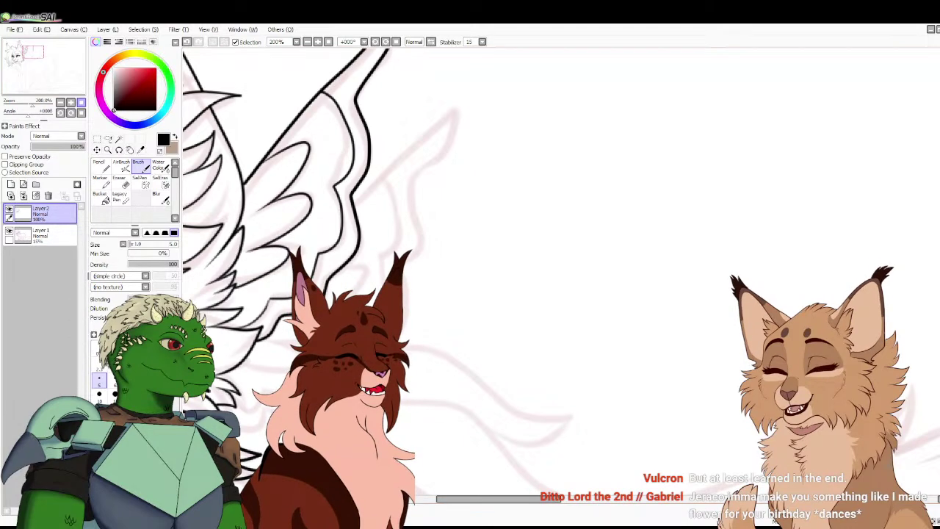
key("Home")
left_click(9, 231)
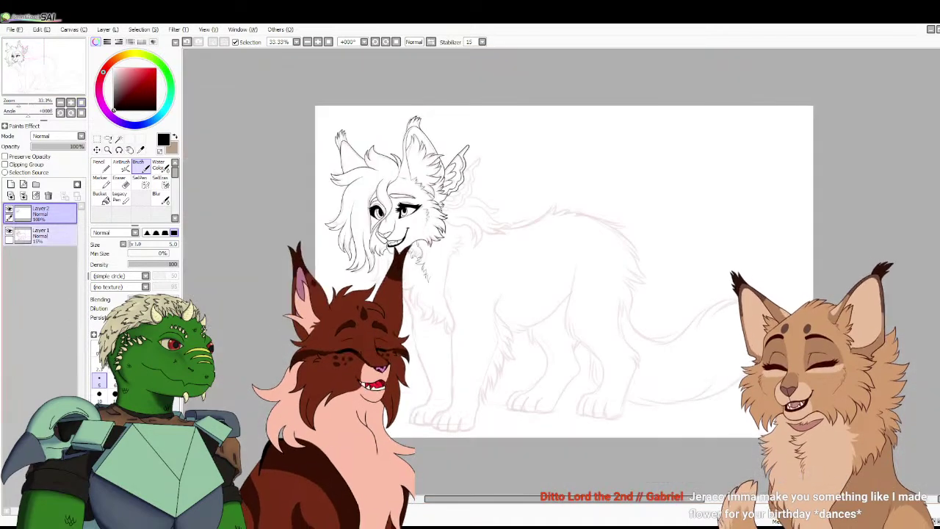
left_click(9, 230)
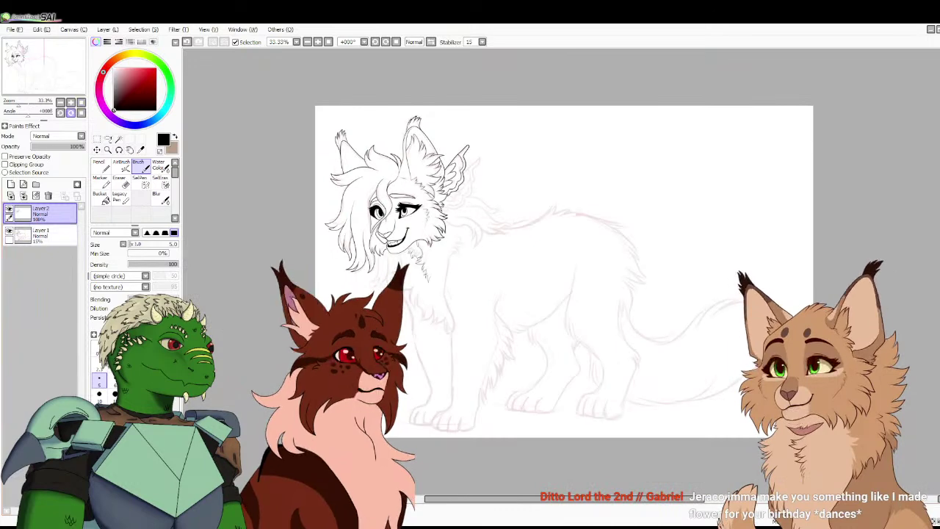
Ink the throat line curving down from the chin and the pointed fur tufts on the upper chest
key("Page_Up")
key("Page_Up")
key("Page_Up")
key("Page_Up")
left_click_drag(308, 242, 778, 191)
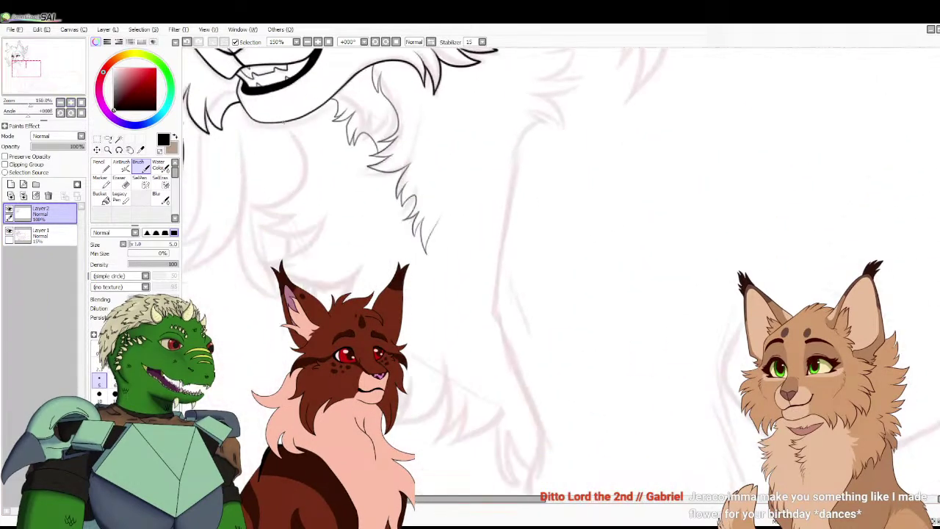
mouse_move(303, 159)
left_mouse_down()
mouse_move(266, 221)
mouse_move(250, 224)
mouse_move(312, 229)
mouse_move(261, 262)
left_mouse_up()
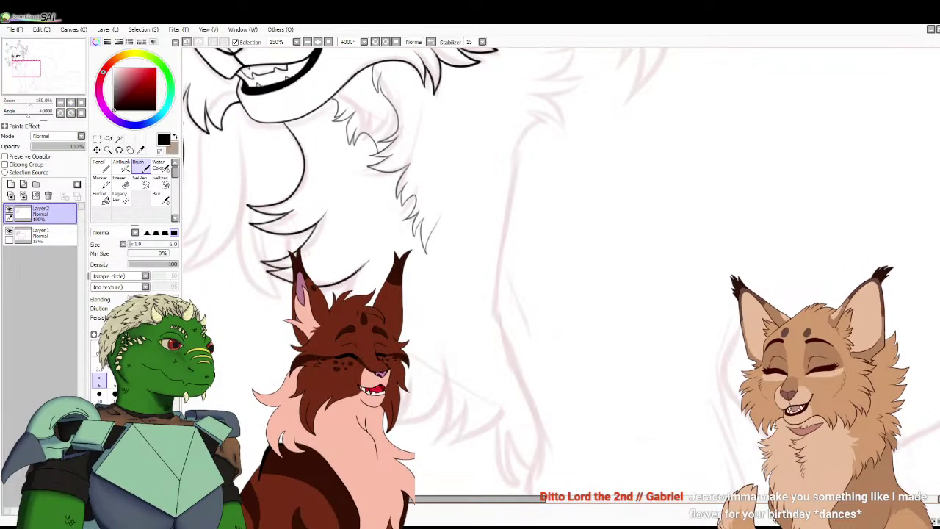
Ink the lower chest's pointed fur tufts, continuing them down to the near foreleg
mouse_move(369, 327)
left_mouse_down()
mouse_move(316, 220)
mouse_move(348, 293)
mouse_move(357, 285)
left_mouse_up()
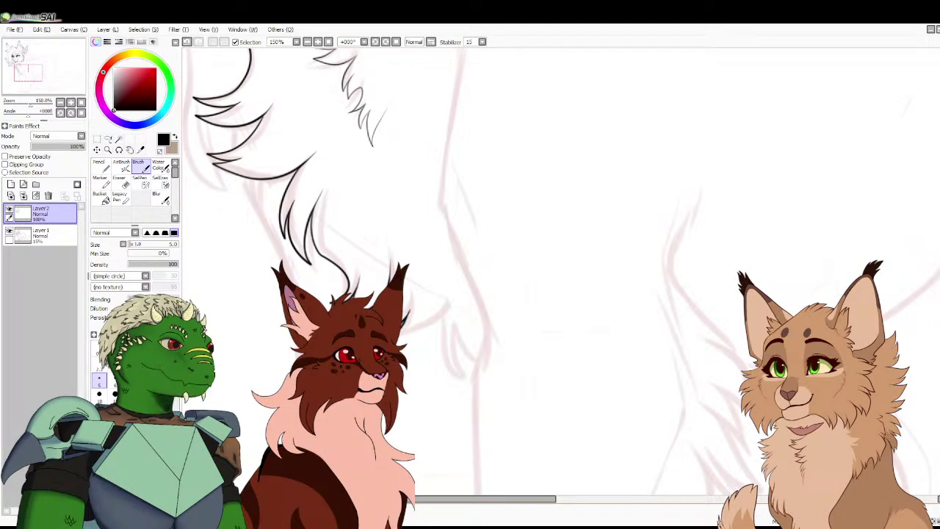
left_click_drag(439, 315, 444, 305)
left_click_drag(438, 317, 455, 369)
mouse_move(455, 367)
left_mouse_down()
mouse_move(451, 327)
mouse_move(475, 365)
left_mouse_up()
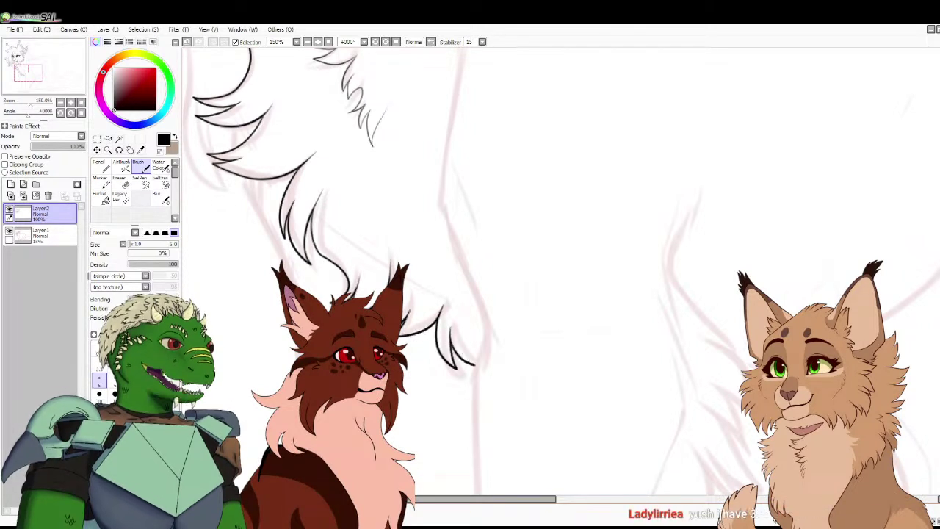
left_click_drag(28, 72, 21, 54)
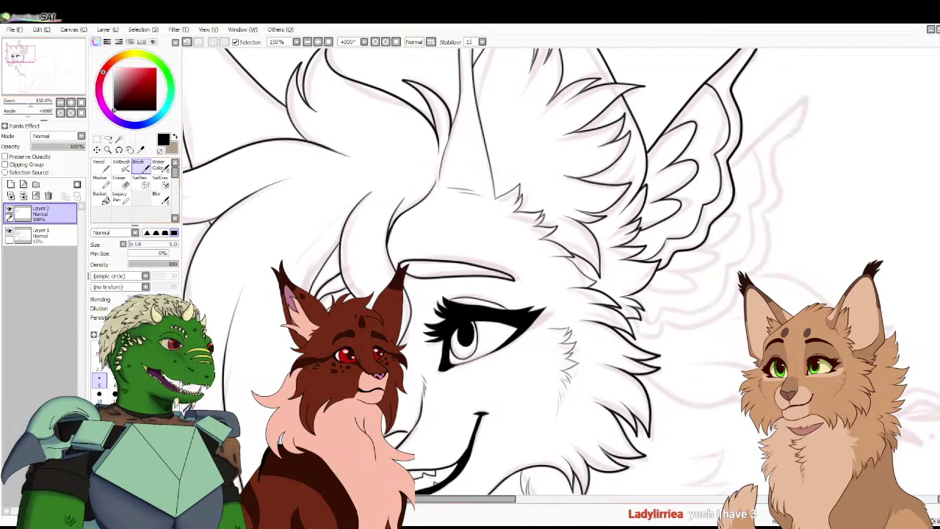
key("ctrl+0")
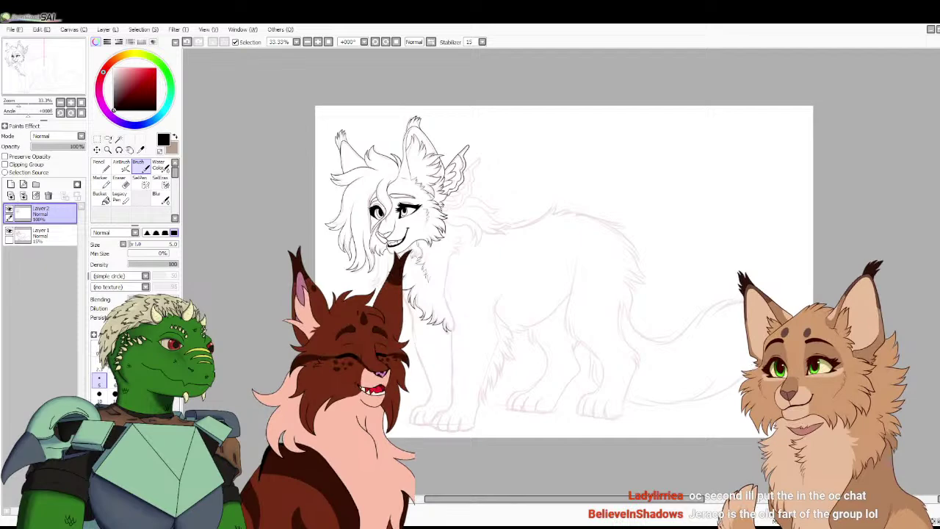
Ink the scalloped rear edge of the second frill behind the first, from its base up toward the tip
left_click(70, 102)
left_click(70, 102)
left_click(71, 102)
left_click(70, 102)
left_click_drag(44, 66, 34, 52)
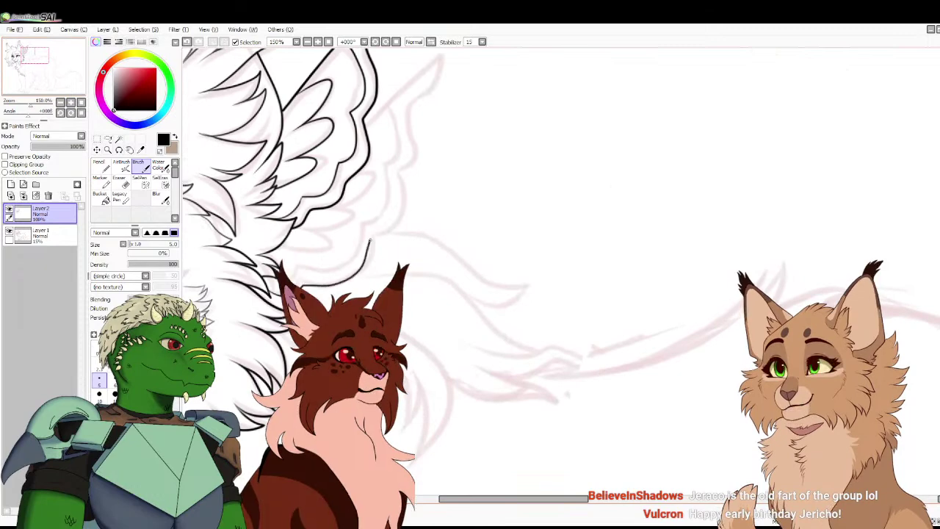
left_click_drag(369, 240, 403, 211)
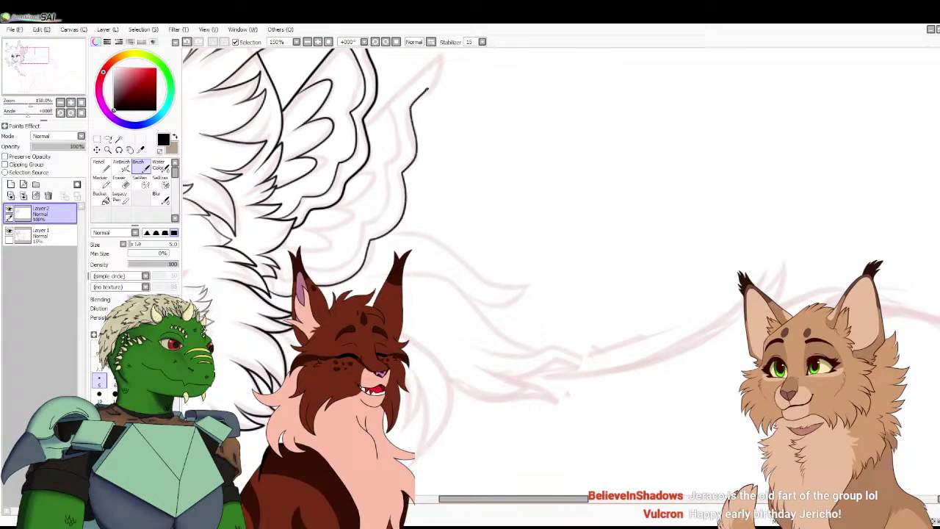
Ink the second frill's tip, upper edge, wavy inner border and rounded lobes, and check them with the sketch layer hidden
left_click_drag(441, 62, 366, 117)
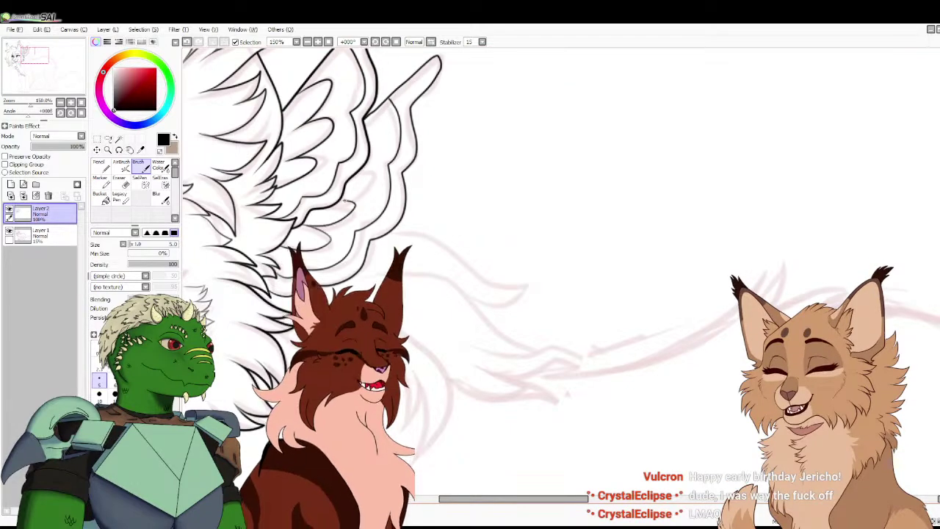
key("Home")
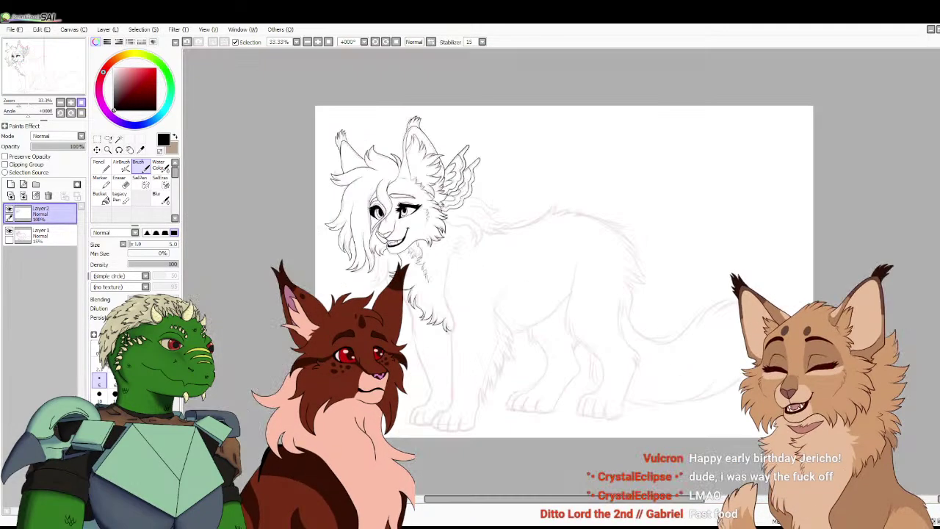
left_click(9, 231)
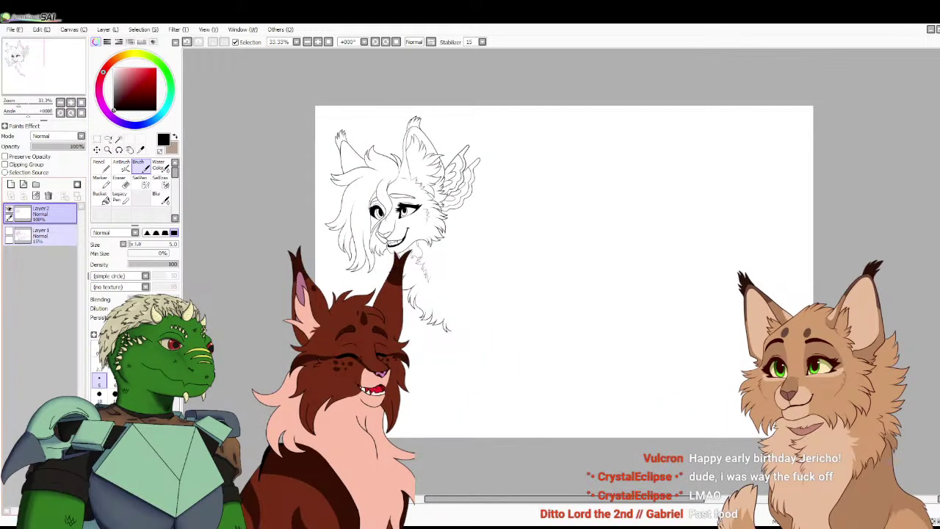
left_click(9, 231)
Ink the short pointed fur tufts on the near shoulder, above the foreleg's front edge
scroll(323, 130, "up", 3)
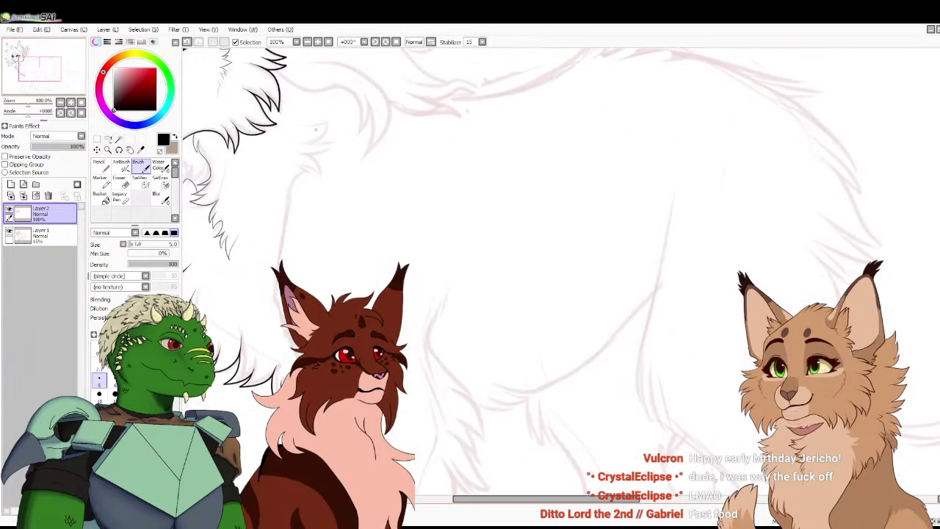
mouse_move(307, 125)
left_mouse_down()
mouse_move(330, 123)
mouse_move(309, 144)
left_mouse_up()
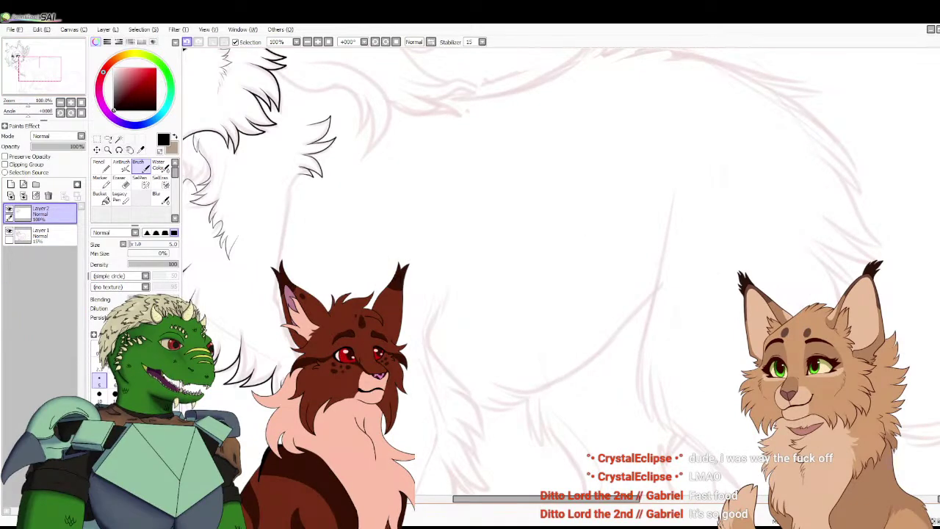
left_click_drag(309, 178, 293, 171)
Ink the near foreleg's front edge down from the shoulder and join the last chest tuft to it
left_click_drag(276, 313, 301, 387)
left_click_drag(253, 366, 273, 160)
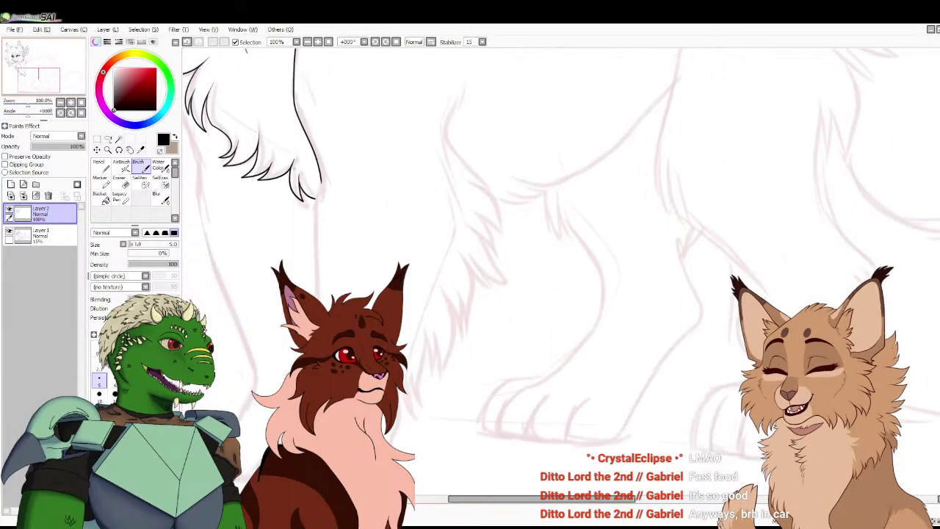
left_click_drag(321, 181, 313, 238)
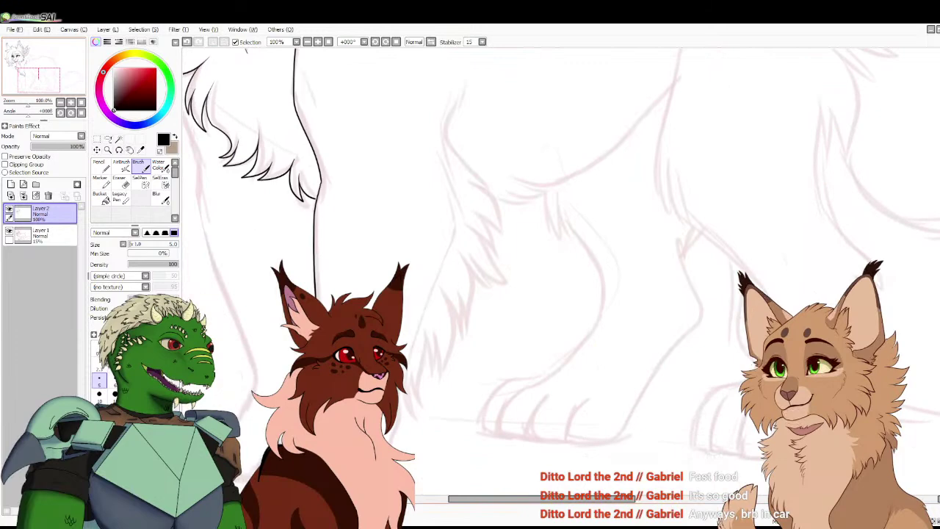
scroll(561, 274, "up", 2)
left_click_drag(402, 200, 561, 274)
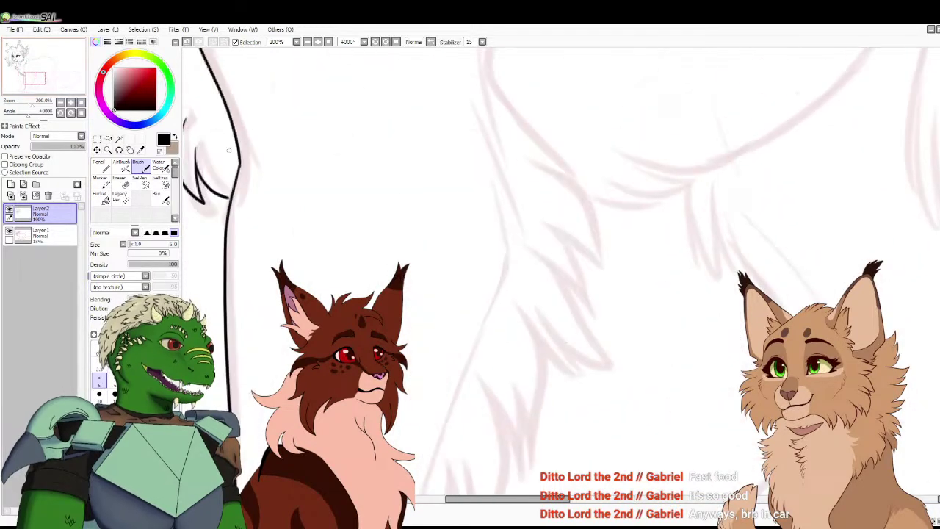
left_click_drag(230, 197, 219, 195)
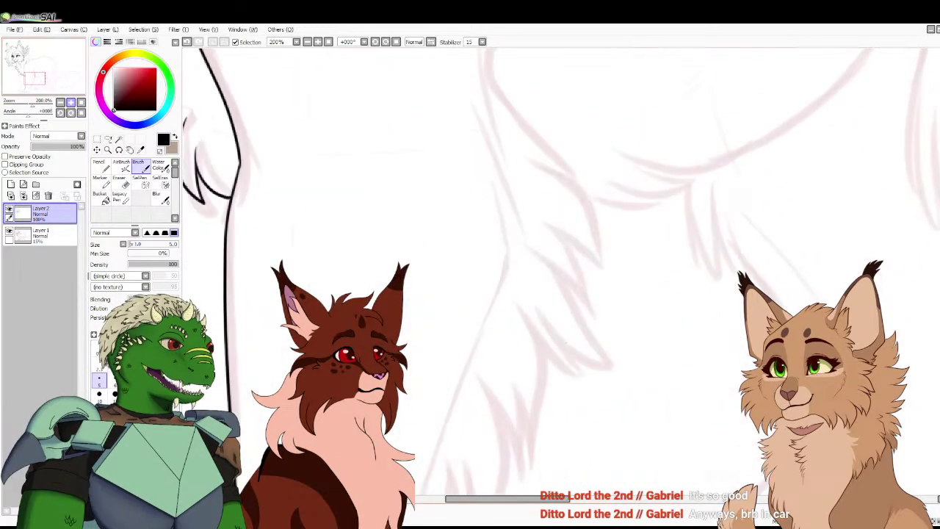
Ink the lower curling mane locks behind the neck, tapering each to a point over the shoulder
left_click(81, 102)
left_click(71, 102)
left_click(71, 102)
scroll(329, 197, "up", 1)
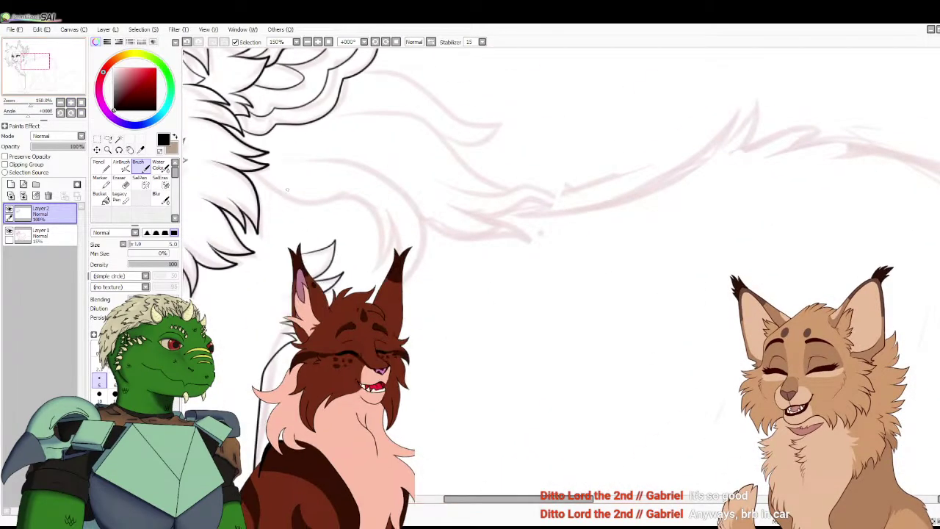
mouse_move(329, 197)
left_mouse_down()
mouse_move(374, 215)
mouse_move(363, 274)
left_mouse_up()
mouse_move(364, 273)
left_mouse_down()
mouse_move(389, 215)
mouse_move(377, 293)
left_mouse_up()
mouse_move(422, 249)
left_mouse_down()
mouse_move(407, 196)
mouse_move(354, 168)
mouse_move(276, 159)
left_mouse_up()
mouse_move(422, 214)
left_mouse_down()
mouse_move(458, 238)
mouse_move(539, 242)
mouse_move(450, 207)
left_mouse_up()
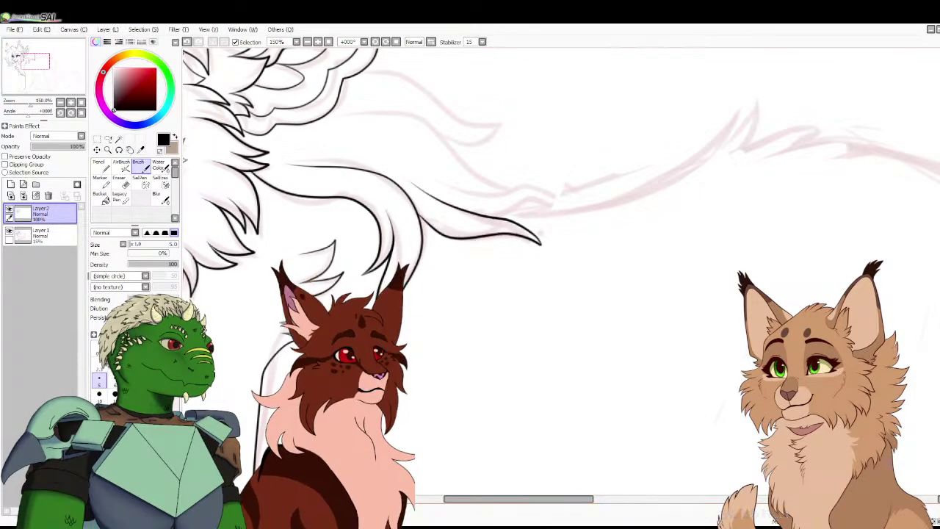
key("alt+Tab")
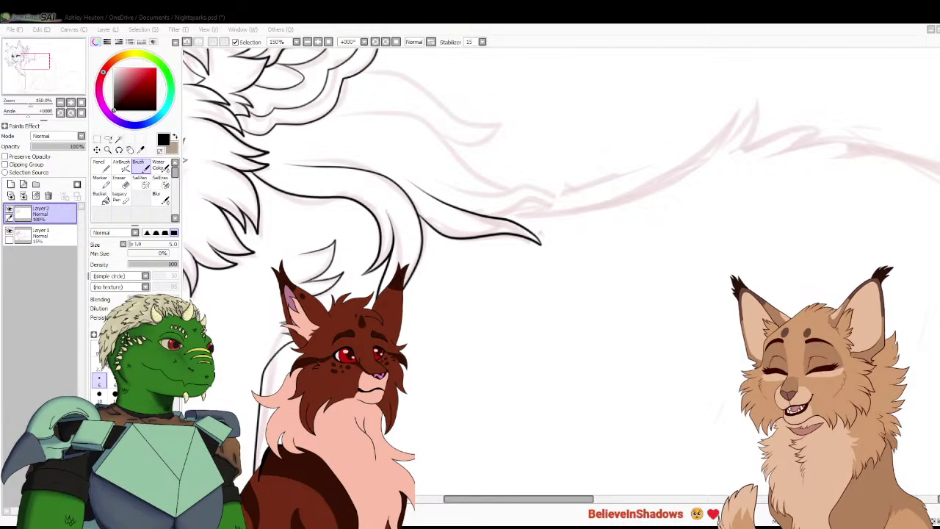
key("alt+Tab")
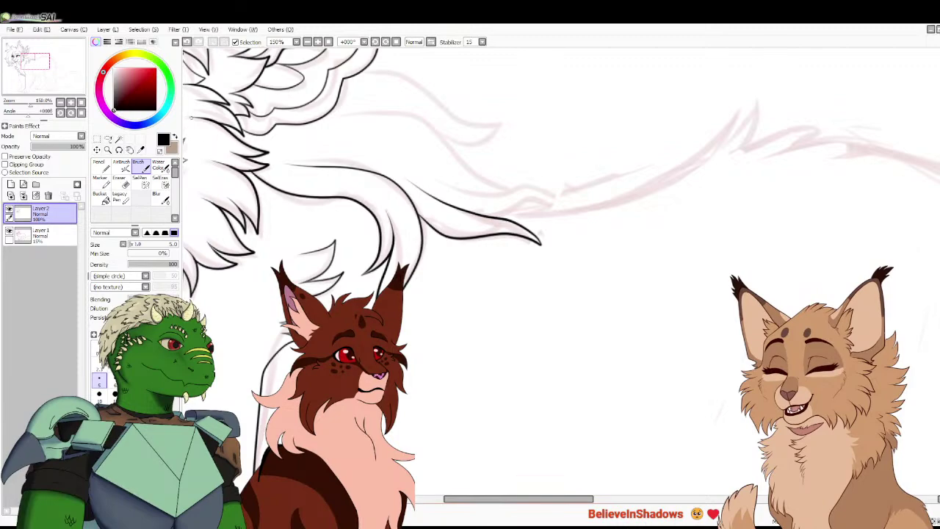
left_click_drag(541, 234, 552, 264)
Ink the far foreleg's front edge from beneath the chest fur down toward the ankle
scroll(553, 264, "down", 4)
scroll(552, 265, "up", 3)
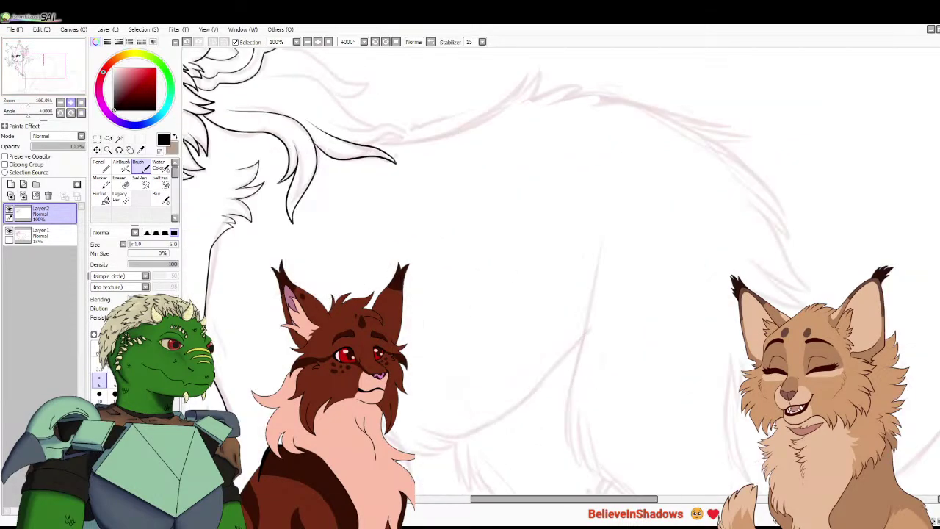
left_click_drag(470, 220, 708, 327)
scroll(561, 264, "up", 1)
left_click_drag(440, 353, 682, 186)
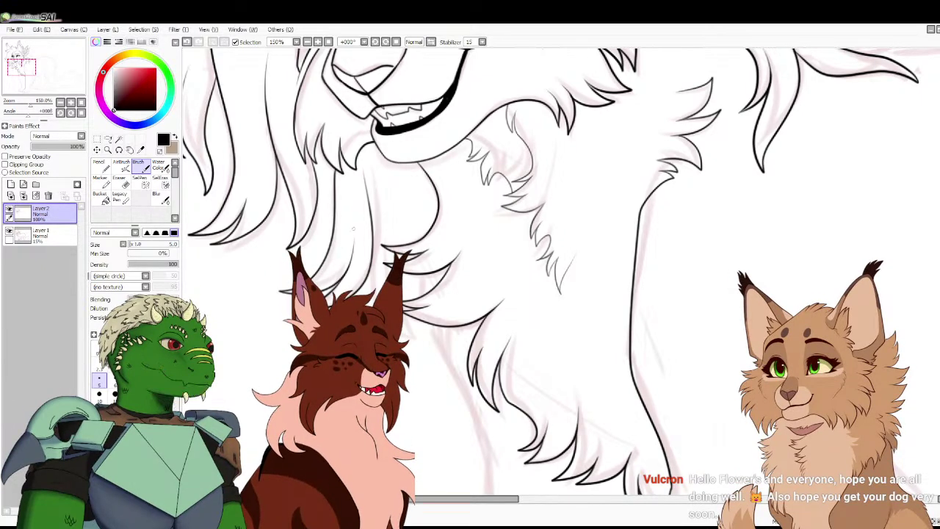
left_click_drag(373, 294, 238, 146)
left_click_drag(297, 176, 345, 265)
left_click_drag(295, 294, 228, 145)
left_click_drag(291, 154, 303, 290)
left_click_drag(330, 184, 478, 454)
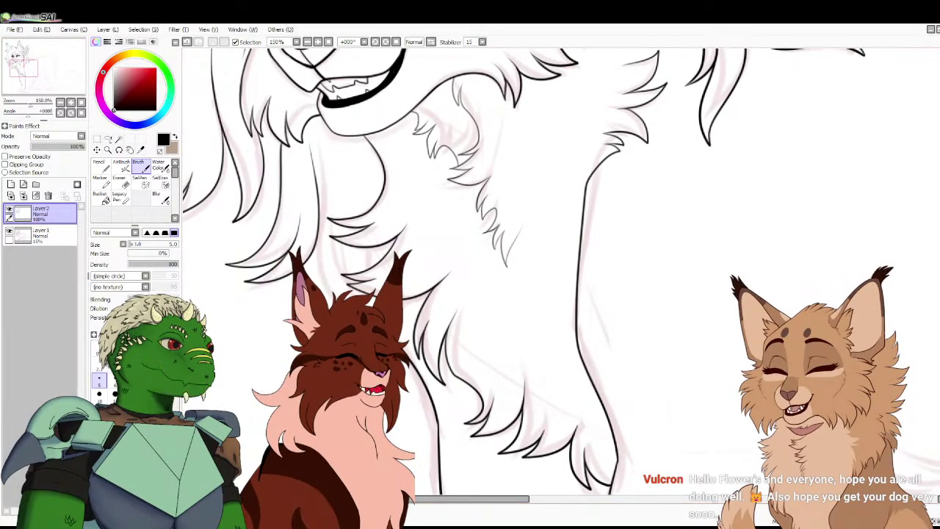
Ink two thin curved strand lines on the throat below the chin
scroll(561, 271, "down", 4)
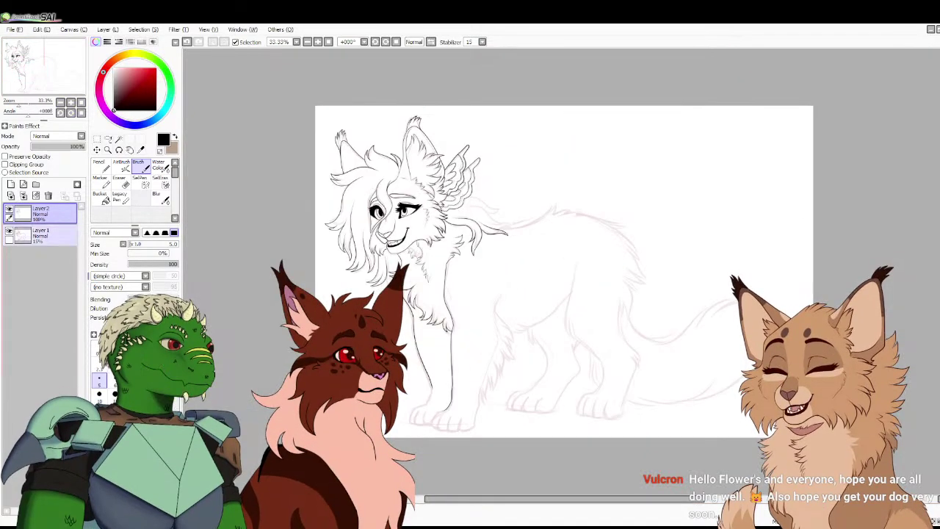
scroll(425, 266, "up", 5)
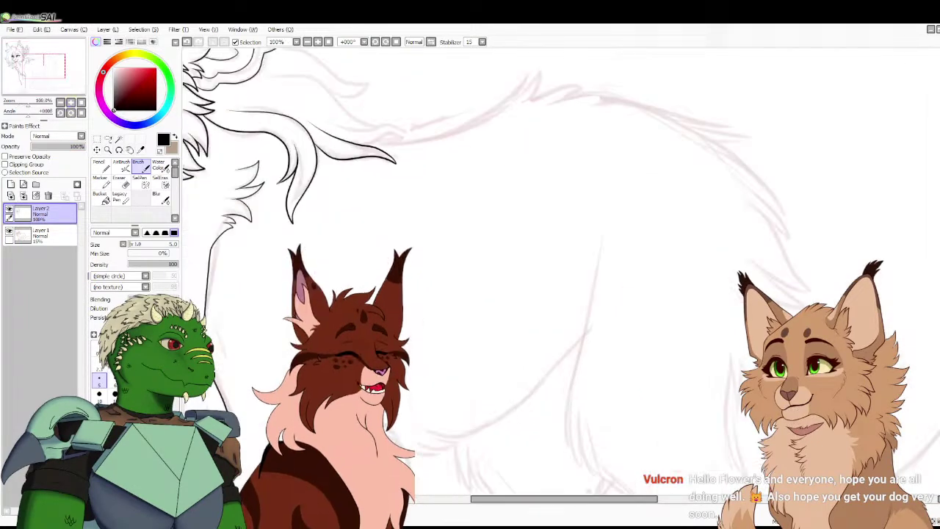
mouse_move(199, 297)
left_mouse_down()
mouse_move(271, 261)
mouse_move(297, 348)
left_mouse_up()
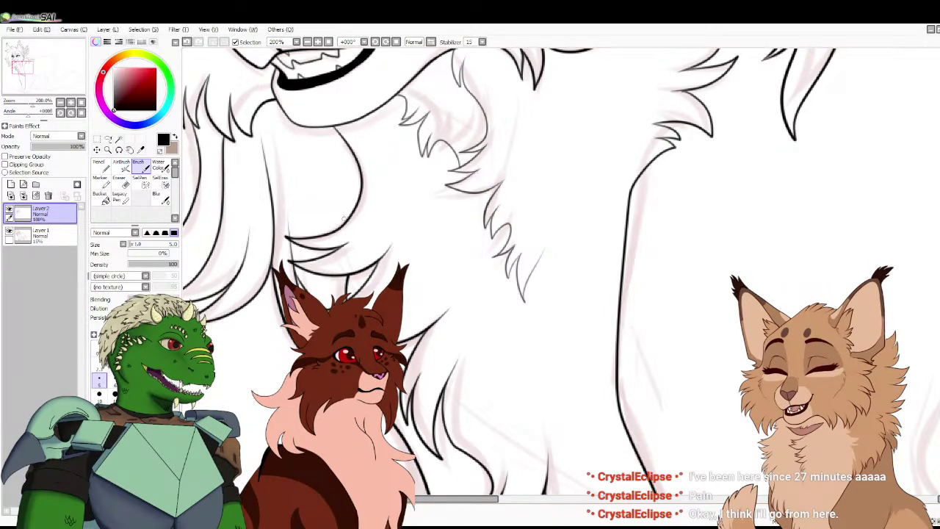
mouse_move(328, 197)
left_mouse_down()
mouse_move(328, 157)
mouse_move(355, 196)
left_mouse_up()
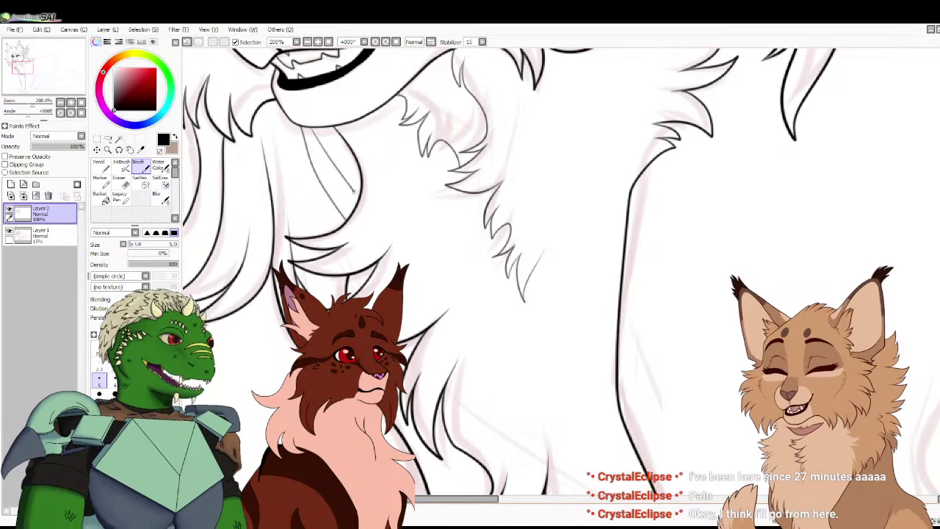
left_click(79, 102)
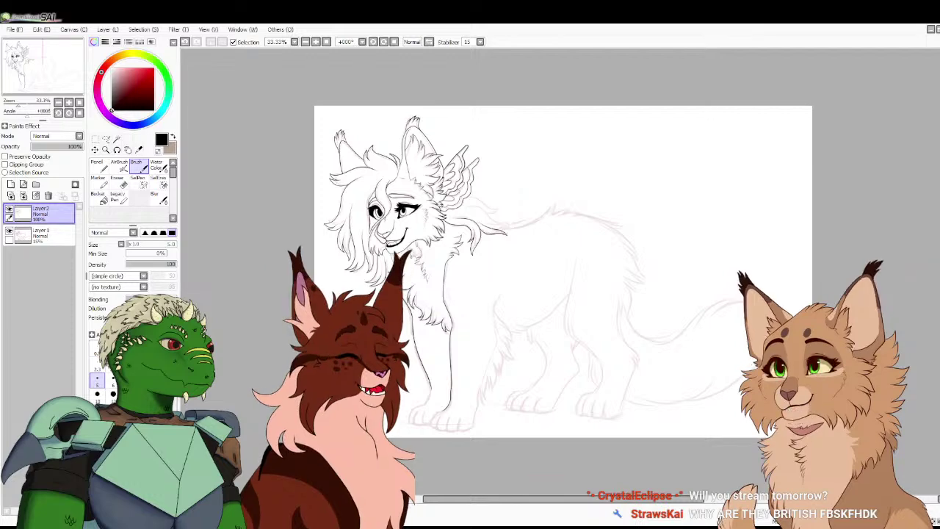
Ink the back line from the mane to the withers, adding pointed fur tufts over the shoulders
scroll(563, 273, "up", 4)
mouse_move(278, 75)
left_mouse_down()
mouse_move(360, 208)
mouse_move(419, 196)
left_mouse_up()
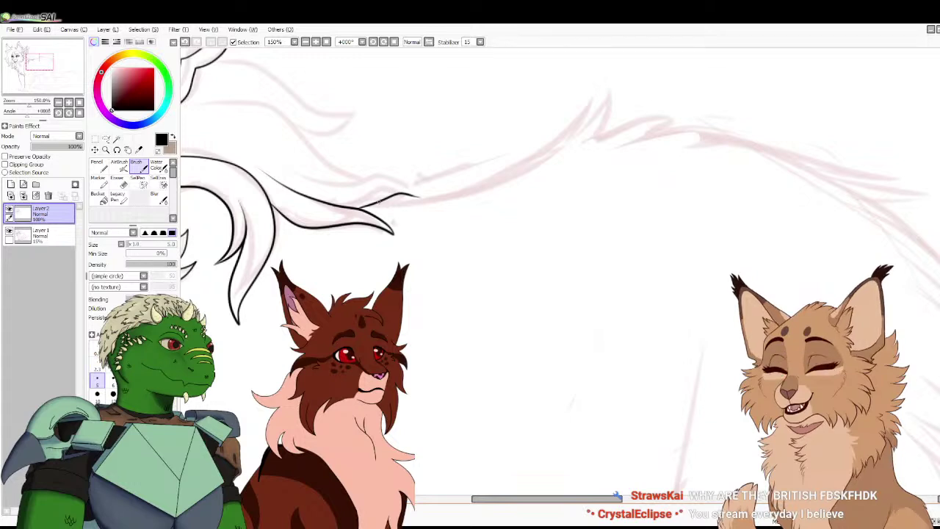
mouse_move(420, 197)
left_mouse_down()
mouse_move(569, 131)
mouse_move(605, 103)
mouse_move(593, 143)
mouse_move(676, 121)
left_mouse_up()
mouse_move(676, 121)
left_mouse_down()
mouse_move(639, 138)
mouse_move(732, 138)
left_mouse_up()
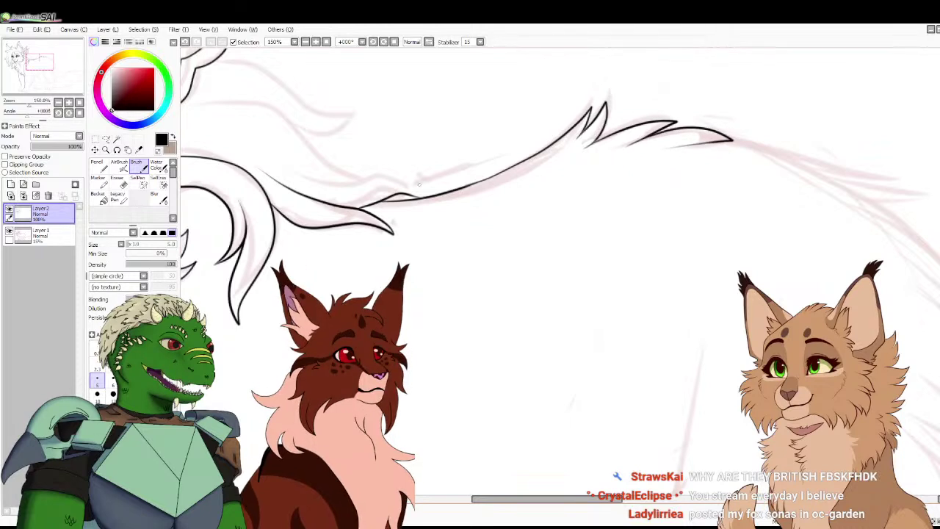
Ink the upper flowing mane locks behind the frills and check them with the sketch layer hidden
left_click_drag(319, 180, 189, 141)
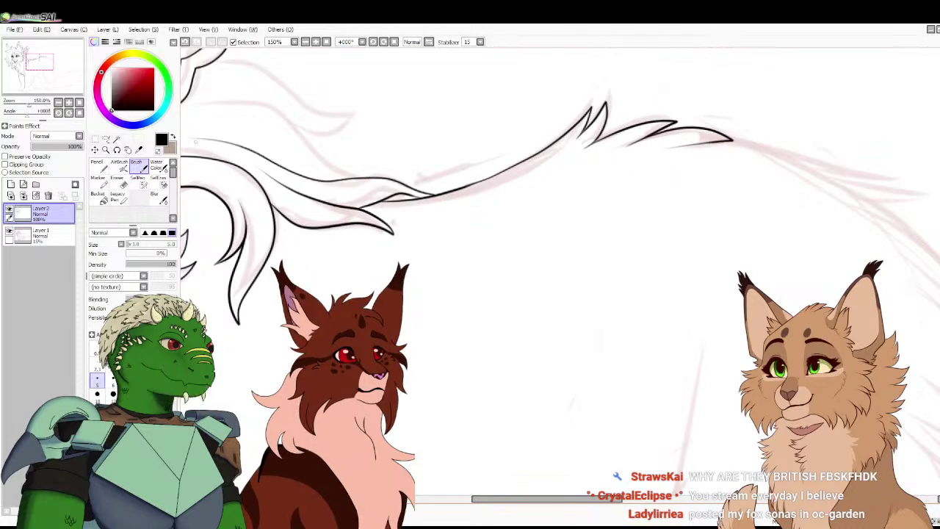
mouse_move(350, 178)
left_mouse_down()
mouse_move(284, 116)
mouse_move(198, 108)
left_mouse_up()
mouse_move(270, 81)
left_mouse_down()
mouse_move(325, 138)
mouse_move(407, 178)
left_mouse_up()
left_click_drag(489, 225, 453, 223)
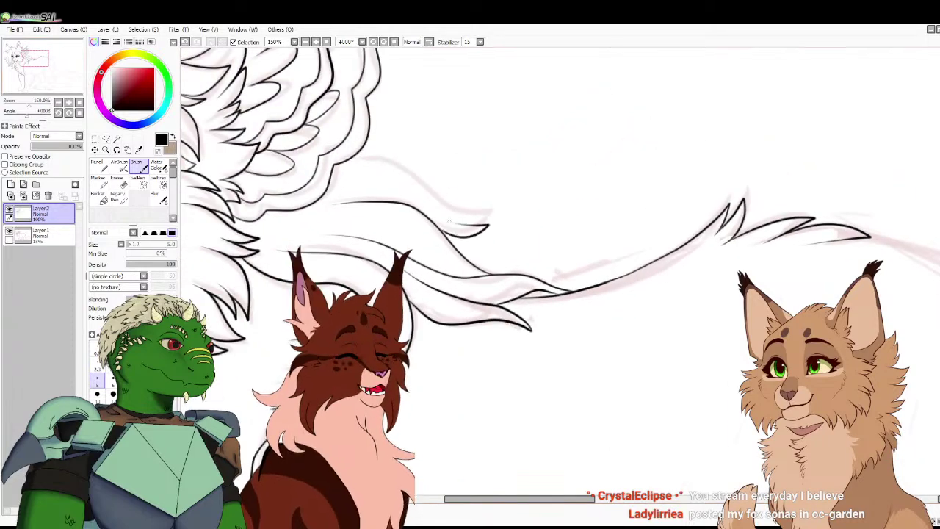
mouse_move(501, 205)
left_mouse_down()
mouse_move(429, 191)
mouse_move(381, 159)
mouse_move(355, 155)
left_mouse_up()
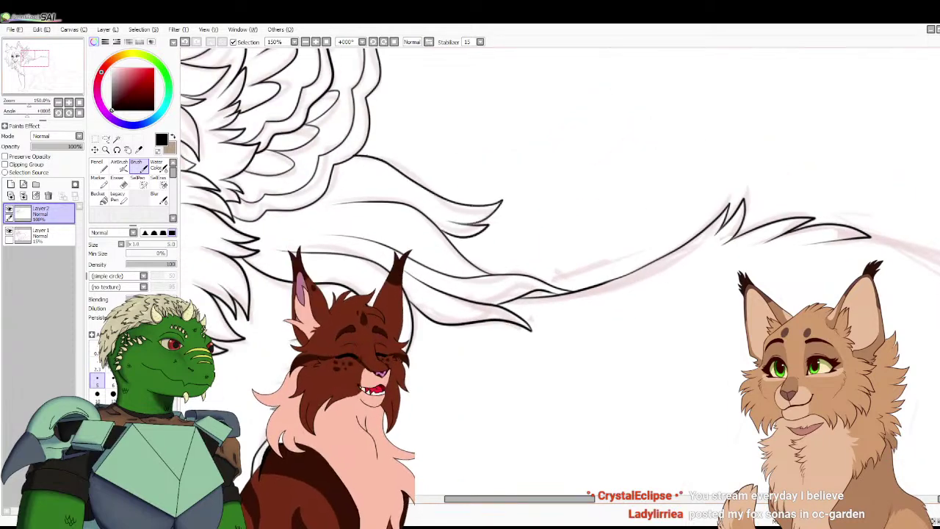
key("Home")
left_click(41, 235)
left_click(9, 231)
left_click(9, 231)
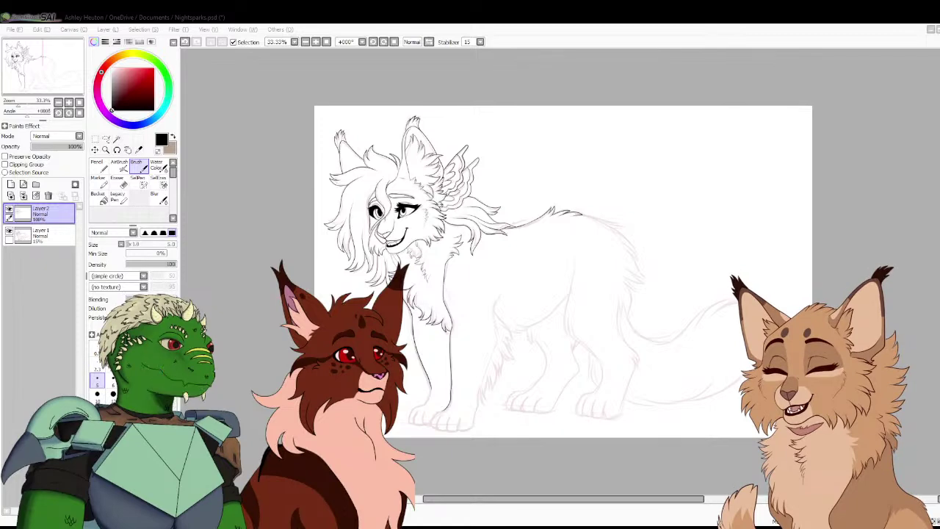
Ink the near forepaw's curved top, three toe divisions, rounded underside and rear edge up to the ankle
key("alt+Tab")
scroll(559, 272, "up", 4)
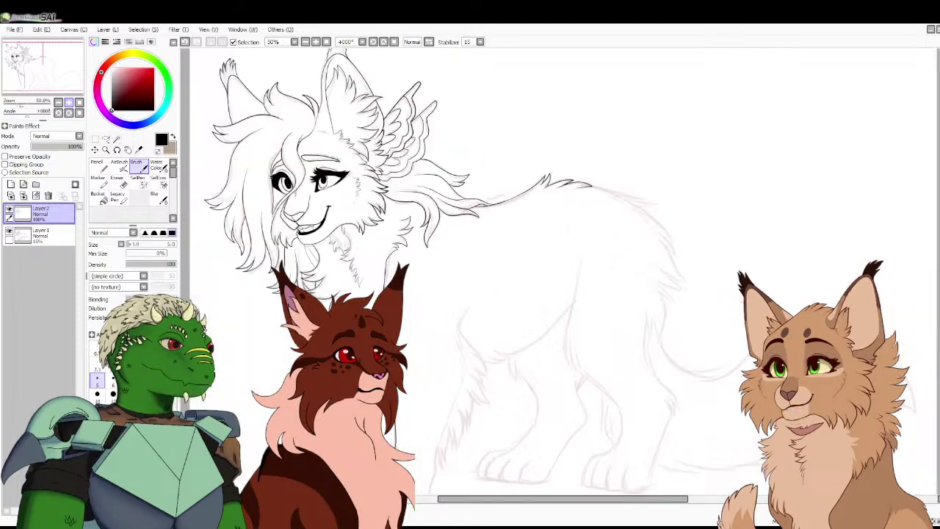
left_click_drag(42, 68, 28, 89)
left_click(69, 102)
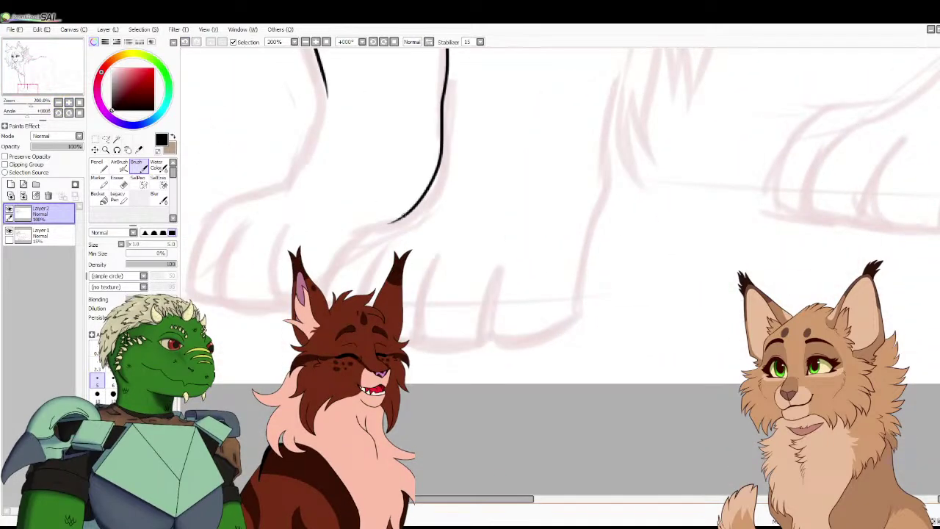
mouse_move(377, 224)
left_mouse_down()
mouse_move(357, 227)
mouse_move(334, 250)
mouse_move(316, 294)
left_mouse_up()
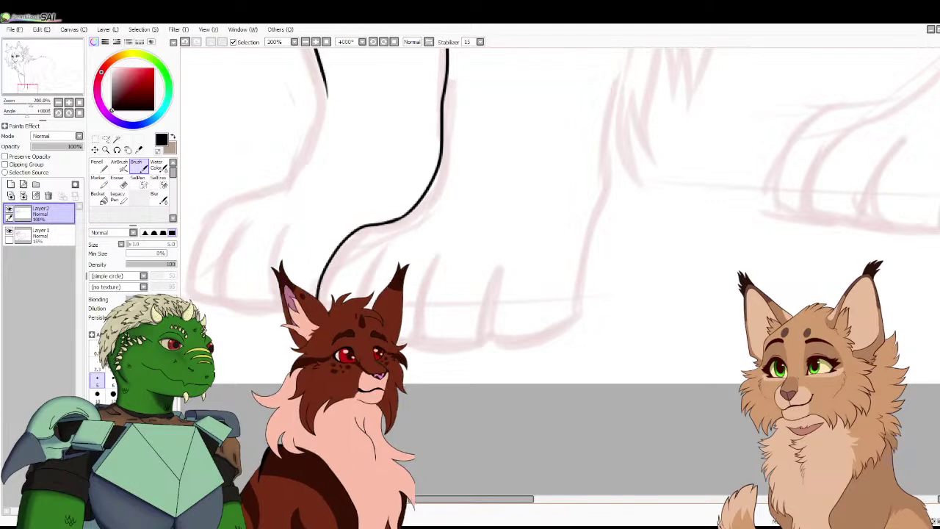
left_click_drag(363, 271, 396, 244)
left_click_drag(413, 343, 441, 254)
left_click_drag(412, 339, 479, 344)
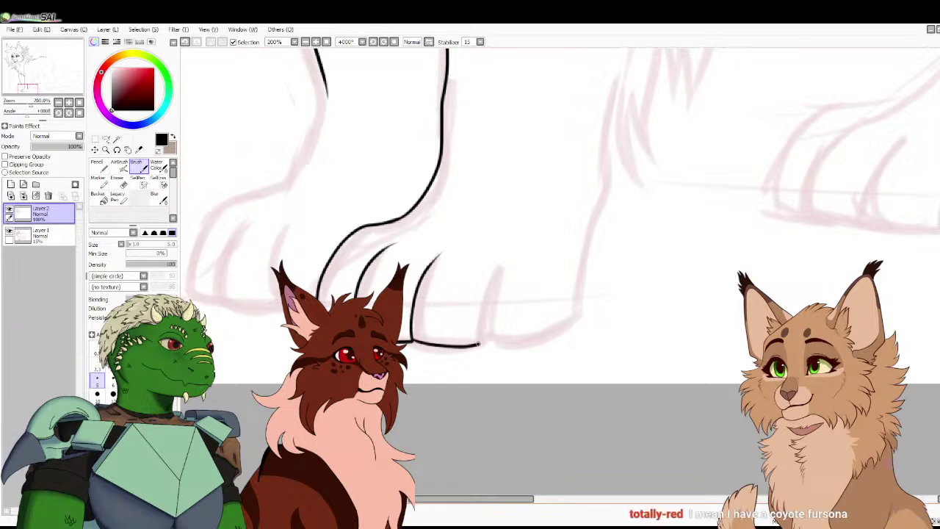
key("ctrl+z")
mouse_move(413, 342)
left_mouse_down()
mouse_move(473, 344)
mouse_move(506, 266)
left_mouse_up()
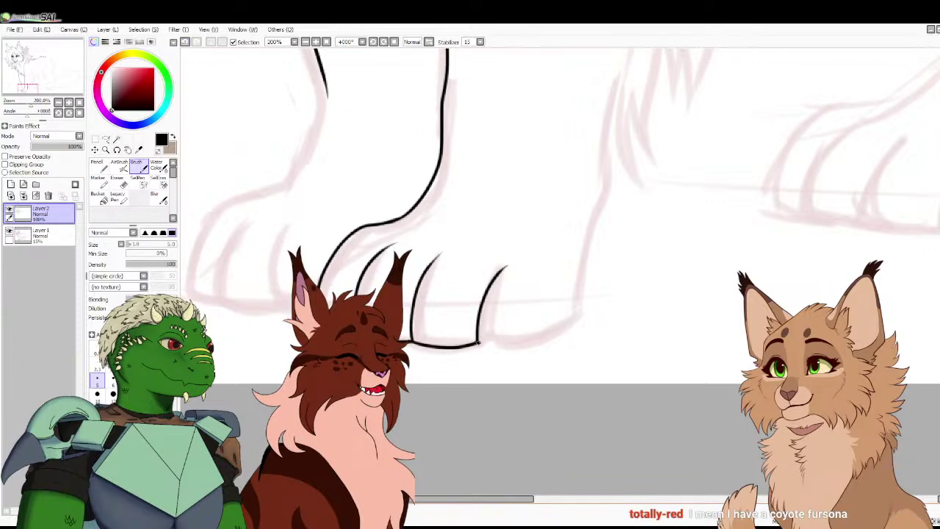
left_click_drag(478, 344, 608, 132)
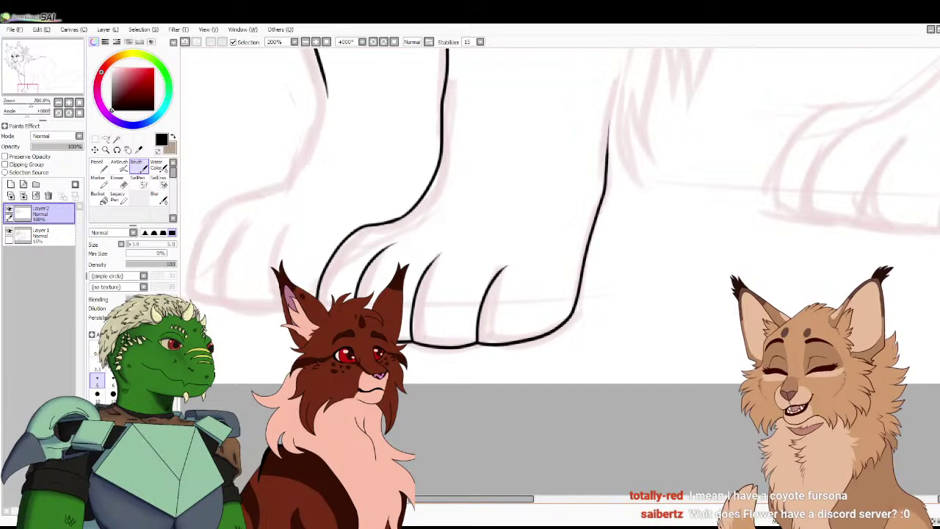
Ink the near foreleg's rear edge from the ankle up past the angled elbow
key("Page_Down")
left_click_drag(660, 220, 468, 314)
mouse_move(406, 246)
left_mouse_down()
mouse_move(432, 131)
mouse_move(462, 86)
left_mouse_up()
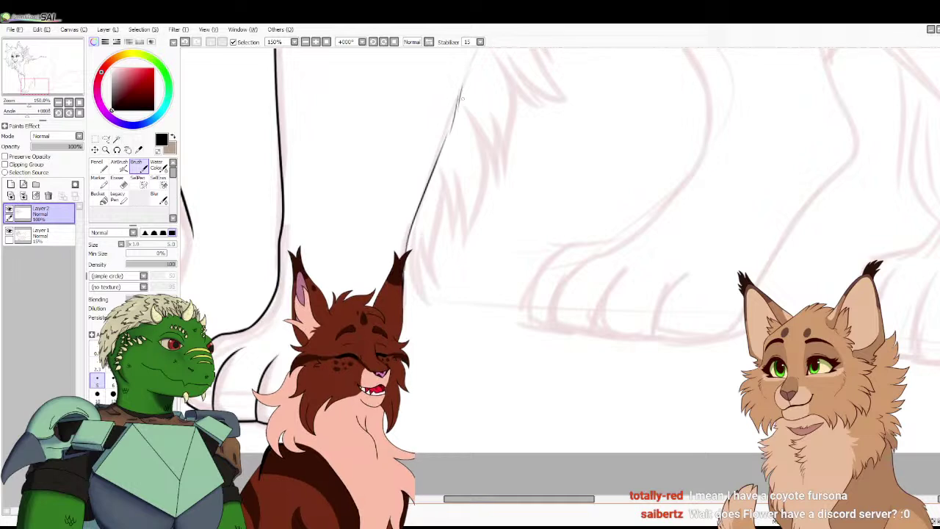
left_click_drag(268, 70, 242, 280)
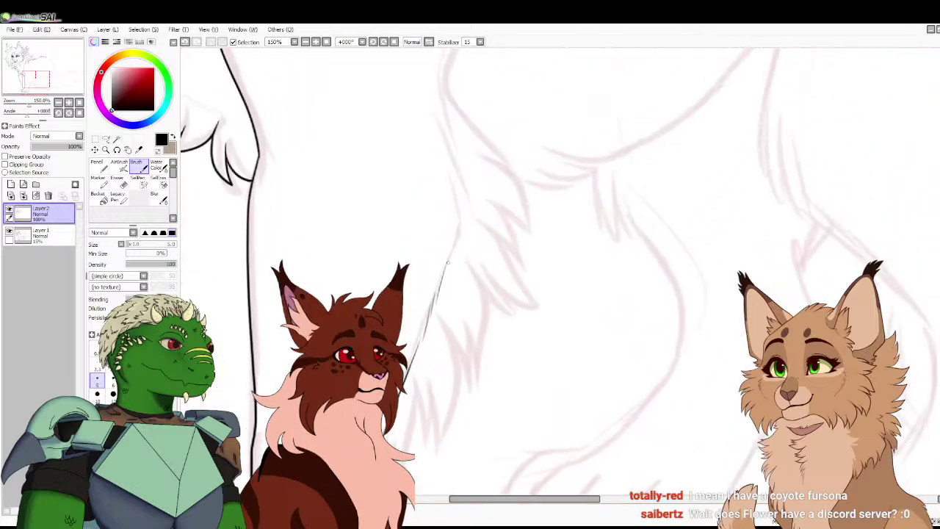
left_click_drag(460, 220, 466, 180)
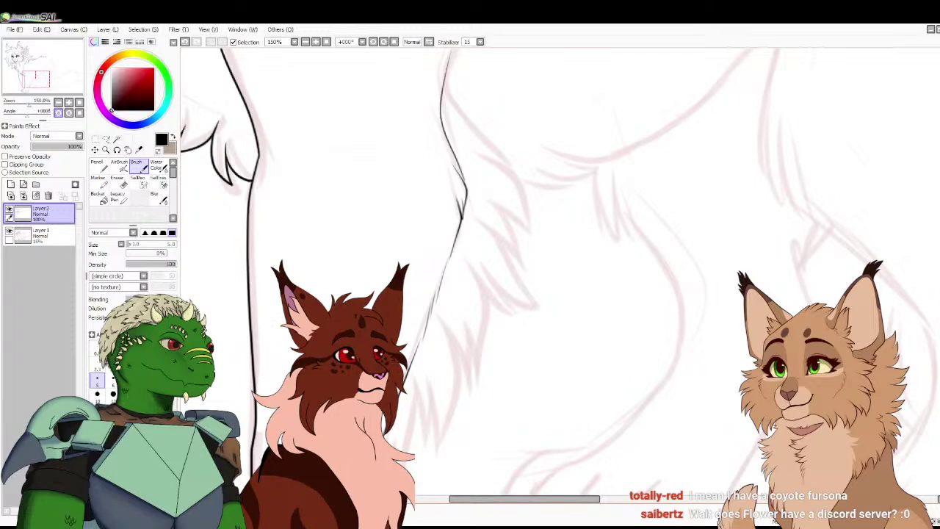
left_click(79, 102)
left_click(9, 231)
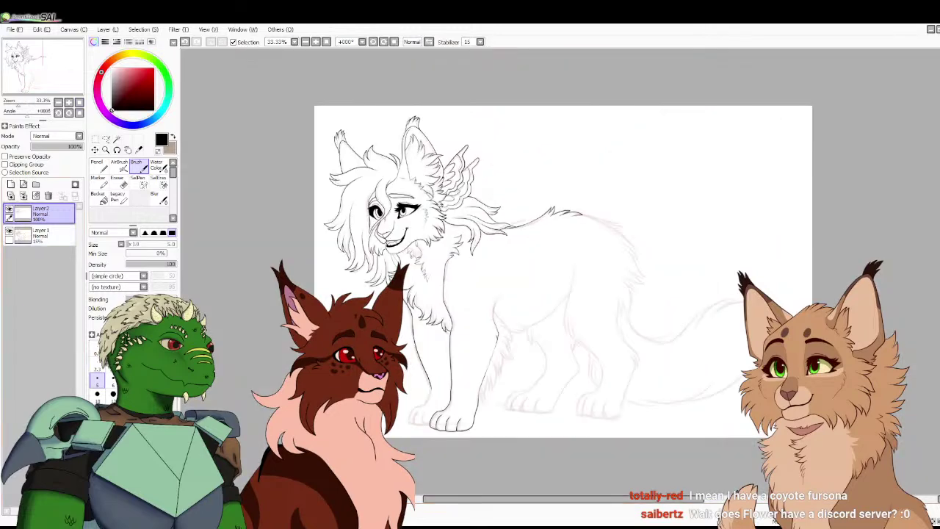
Ink the long pointed fur tufts along the lower rear edge of the near foreleg
key("plus")
key("plus")
key("plus")
key("plus")
mouse_move(329, 284)
left_mouse_down()
mouse_move(300, 236)
mouse_move(370, 252)
mouse_move(373, 241)
left_mouse_up()
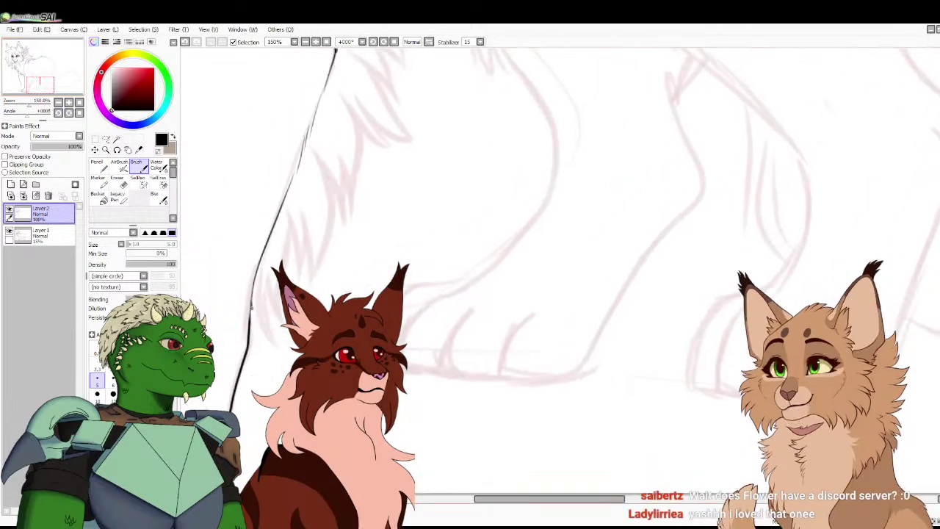
left_click_drag(269, 281, 273, 337)
mouse_move(292, 228)
left_mouse_down()
mouse_move(295, 276)
mouse_move(304, 236)
mouse_move(307, 277)
mouse_move(332, 197)
left_mouse_up()
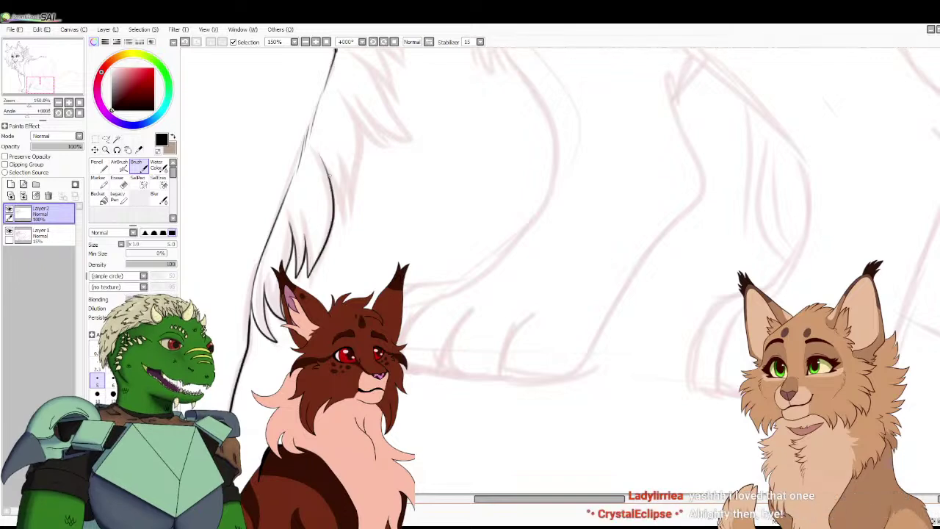
left_click_drag(339, 156, 342, 224)
Continue the near foreleg's rear fur tufts upward and join them to the line above the elbow
left_click_drag(294, 110, 237, 273)
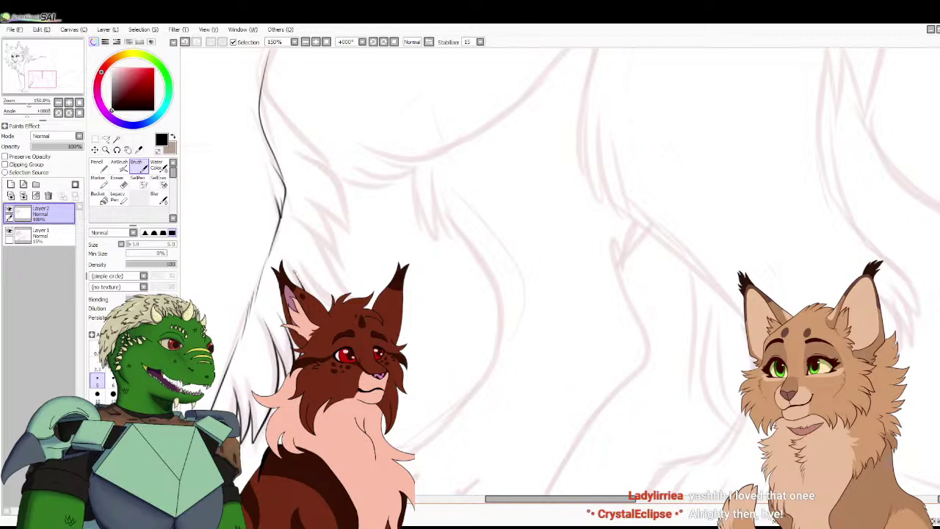
left_click_drag(310, 277, 334, 301)
left_click_drag(296, 219, 342, 292)
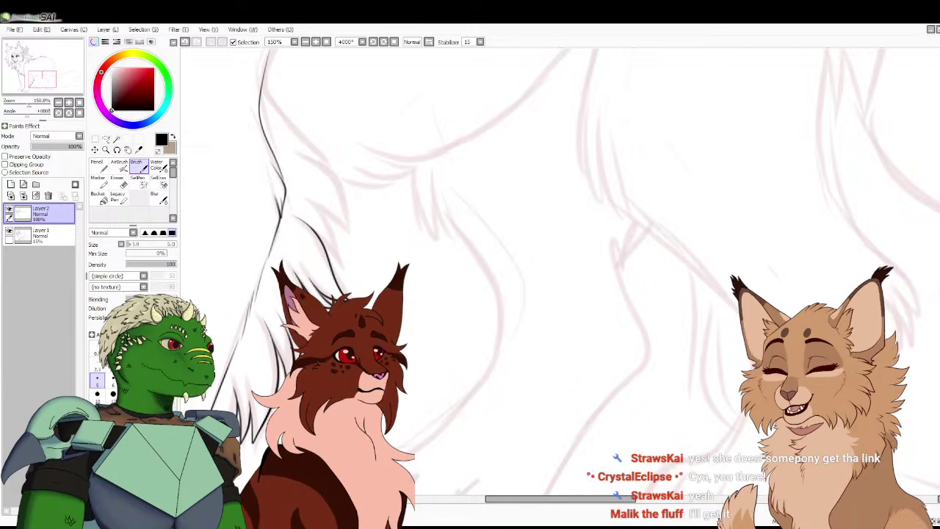
left_click_drag(320, 238, 375, 294)
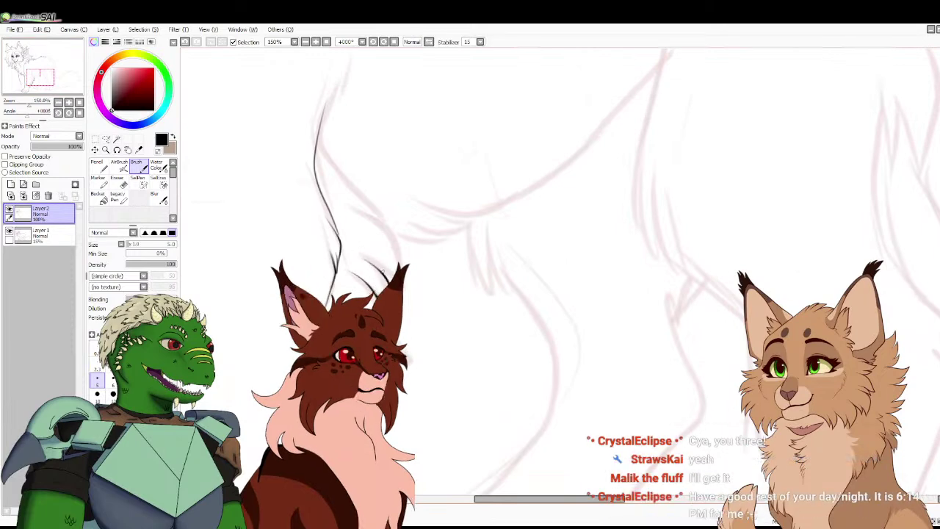
mouse_move(410, 284)
left_mouse_down()
mouse_move(390, 242)
mouse_move(349, 208)
mouse_move(395, 225)
mouse_move(329, 149)
left_mouse_up()
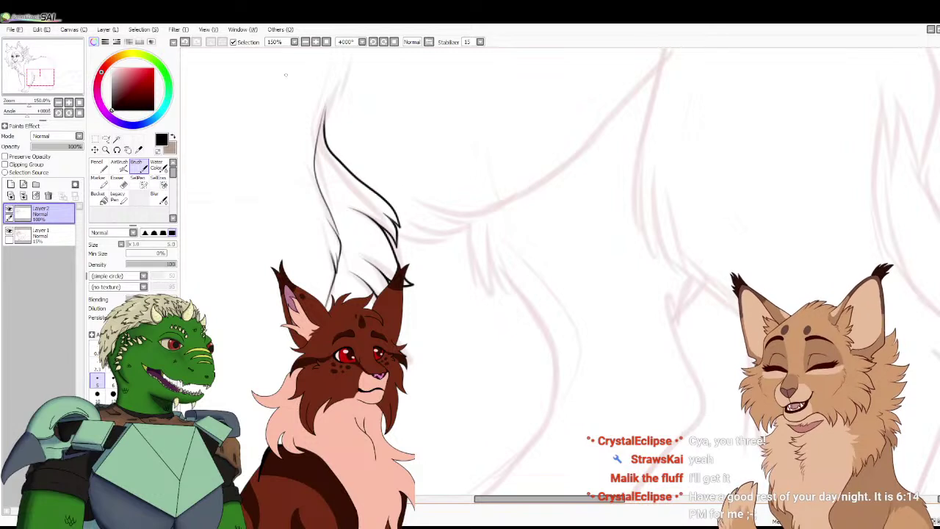
left_click(79, 102)
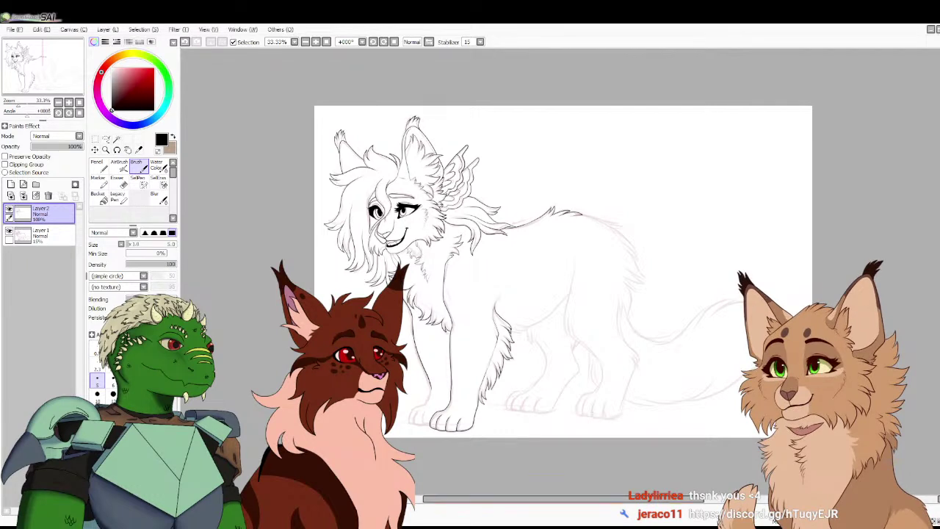
Ink the far foreleg's ankle and the far paw with its toes, and check them with the sketch layer hidden
left_click(68, 102)
left_click(68, 102)
left_click(68, 102)
left_click(69, 102)
left_click_drag(43, 66, 31, 75)
mouse_move(343, 249)
left_mouse_down()
mouse_move(372, 238)
mouse_move(351, 258)
mouse_move(325, 263)
left_mouse_up()
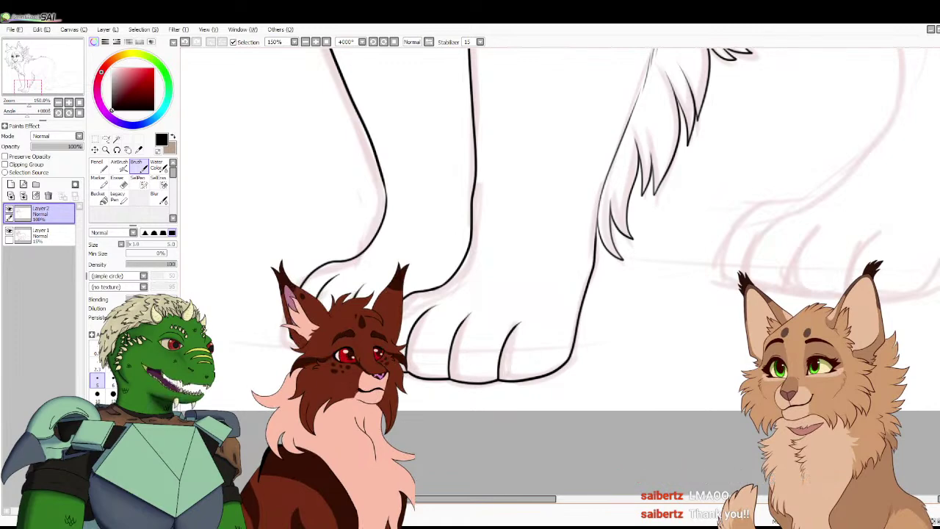
key("Home")
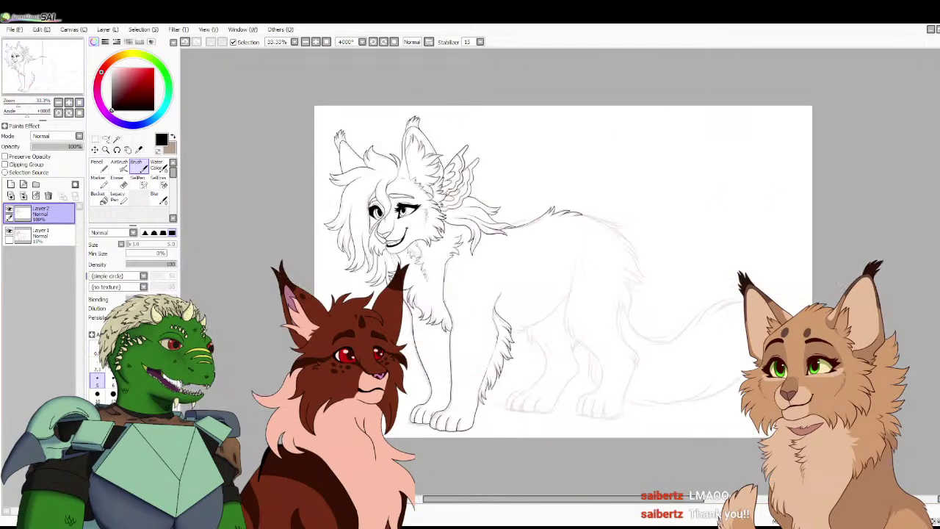
left_click(9, 230)
left_click(9, 231)
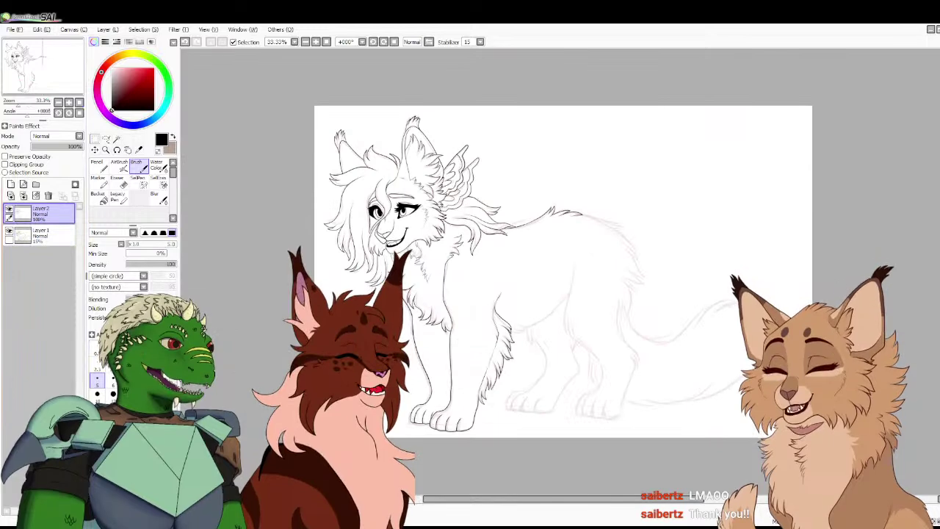
Bring the uninked belly and hind legs into close view at 100% zoom
key("plus")
key("plus")
key("plus")
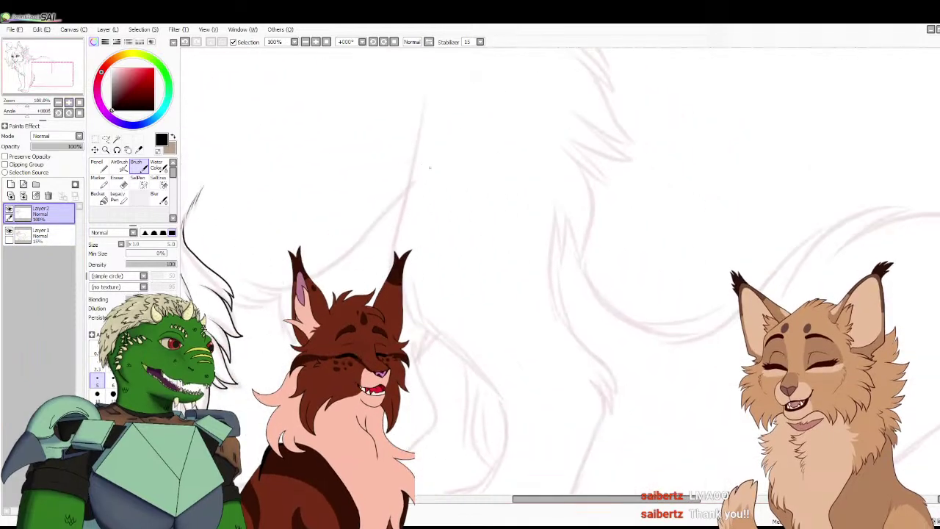
left_click_drag(420, 110, 387, 282)
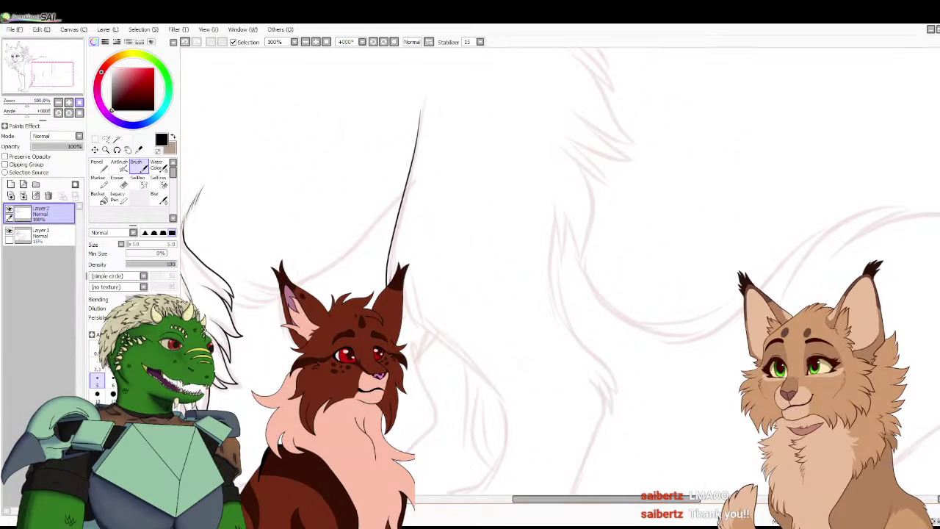
key("plus")
key("ctrl+z")
left_click_drag(337, 62, 296, 283)
key("minus")
key("ctrl+z")
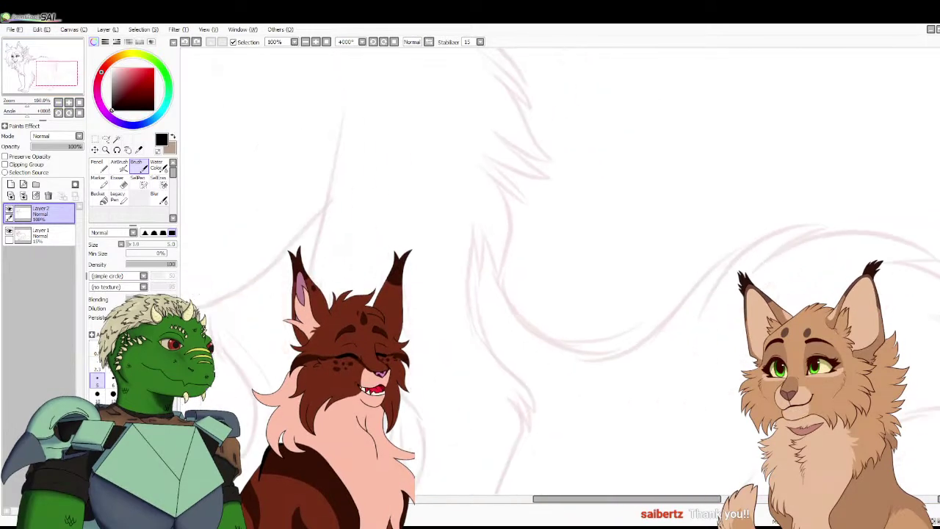
Ink the front edge of the near hind thigh and the fur tufts at its lower end over the sketch
left_click_drag(339, 110, 307, 290)
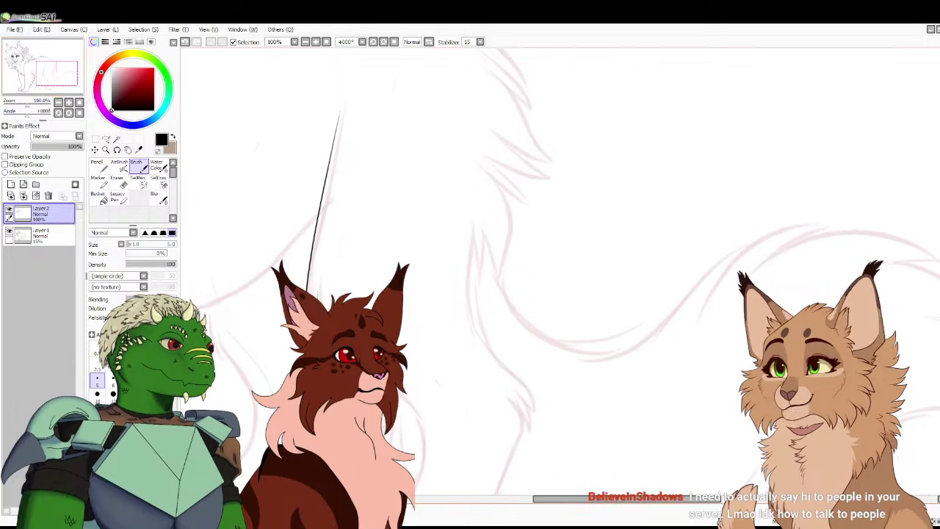
key("plus")
key("plus")
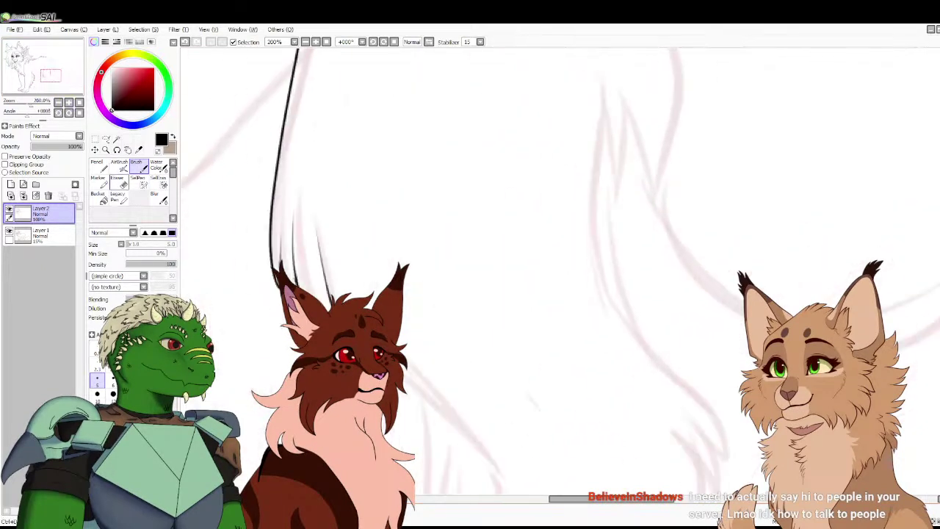
key("e")
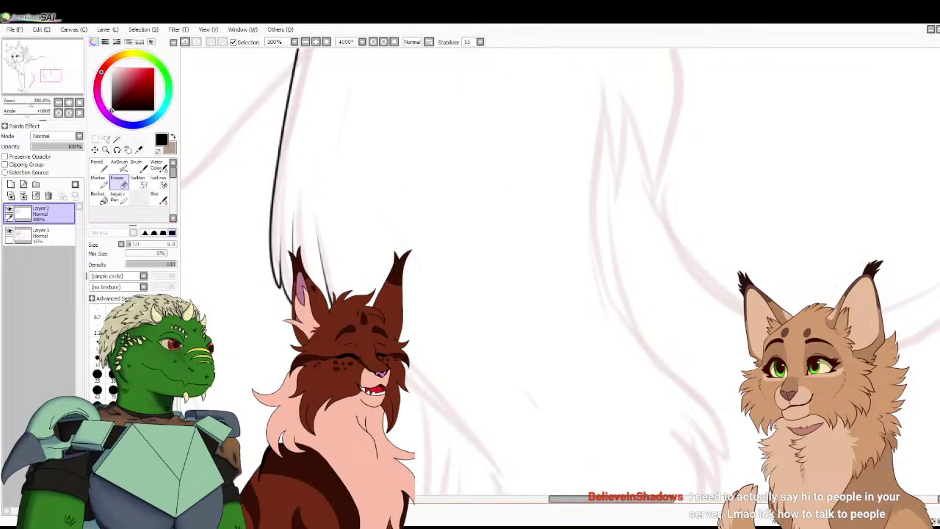
left_click(139, 165)
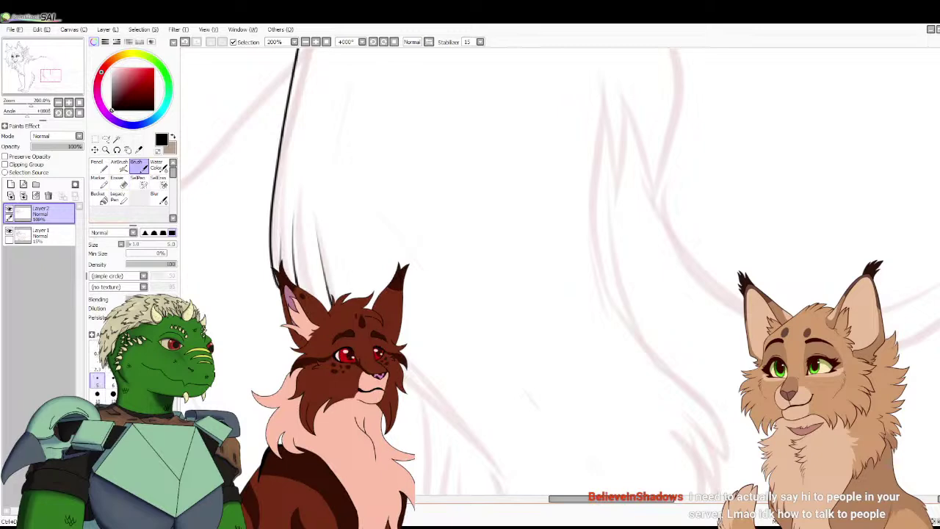
Compare the whole line art with the sketch layer hidden and shown, and reselect Layer2 for inking
left_click(79, 102)
left_click(40, 233, "ctrl")
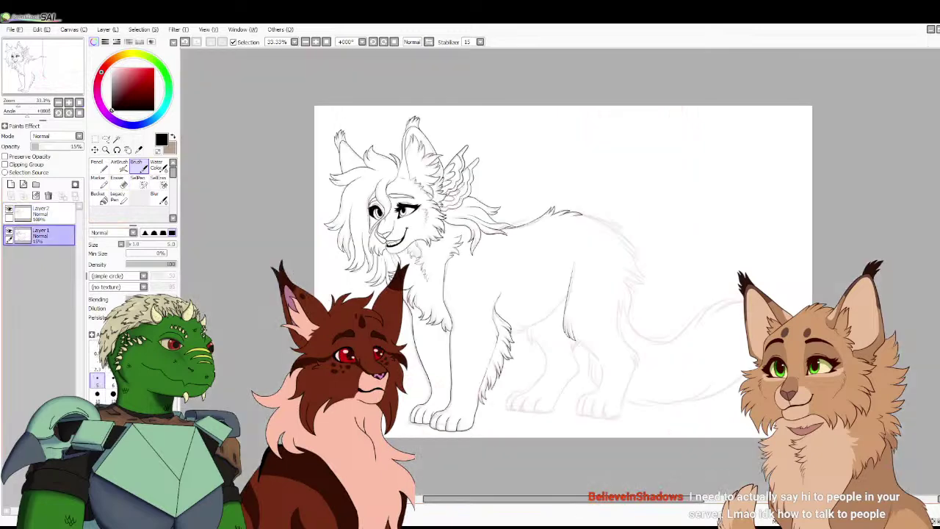
left_click(8, 232)
left_click(8, 231)
left_click(41, 213)
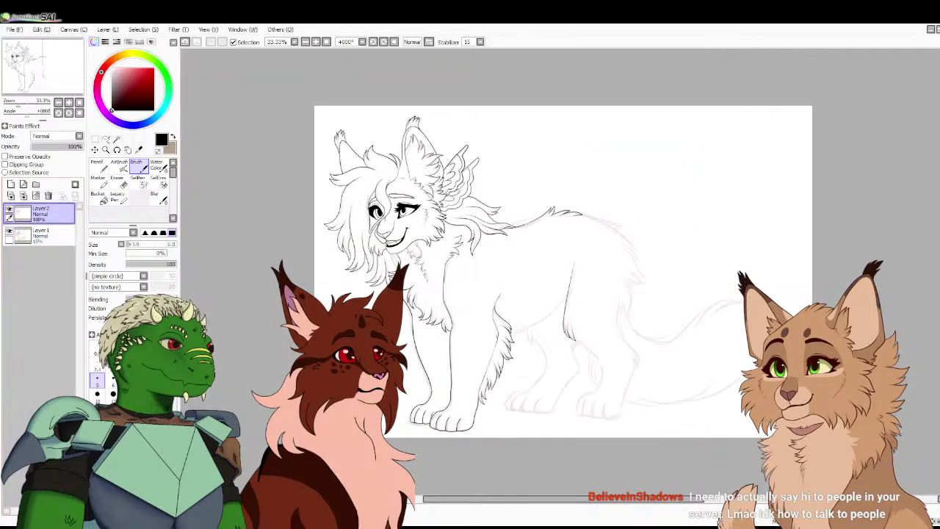
Ink the near hind leg's lower front contour from the thigh fur down to the paw, and outline the first toes
left_click(69, 102)
left_click(69, 102)
left_click(69, 102)
left_click_drag(43, 67, 64, 78)
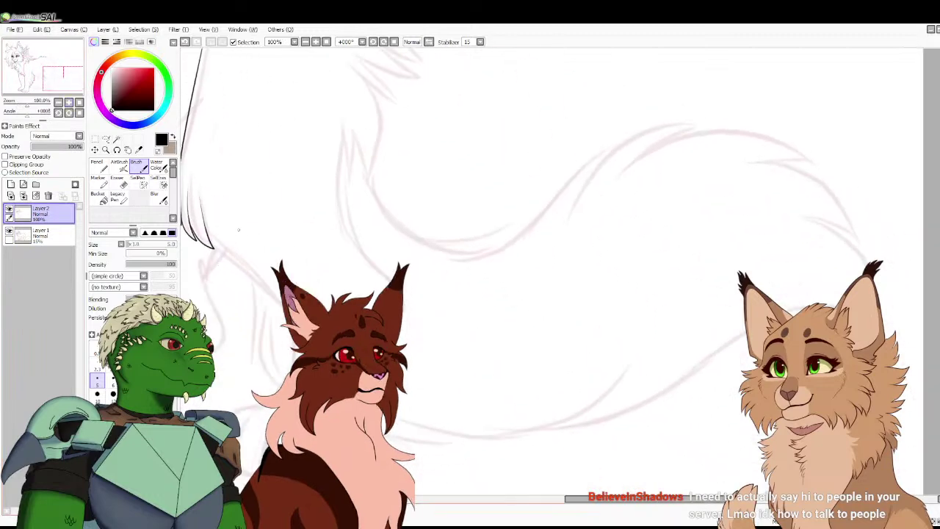
mouse_move(213, 246)
left_mouse_down()
mouse_move(244, 273)
mouse_move(253, 404)
left_mouse_up()
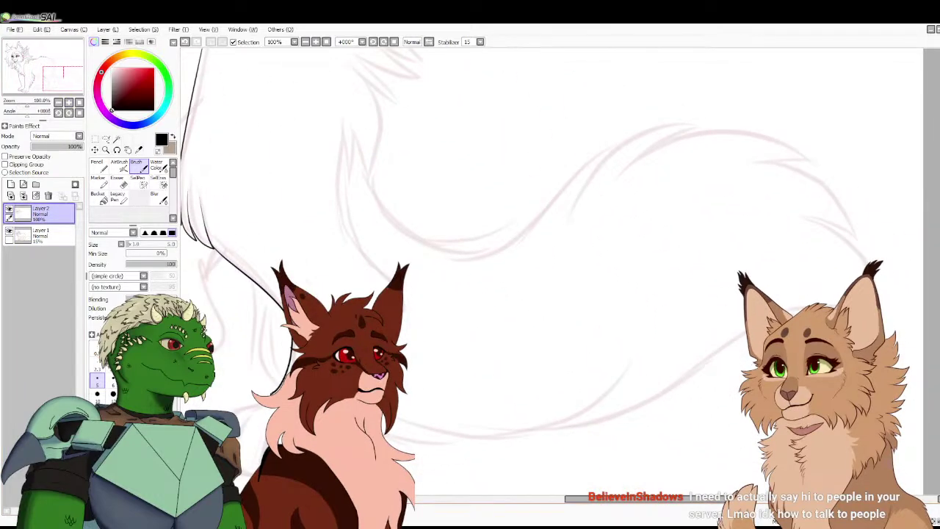
key("plus")
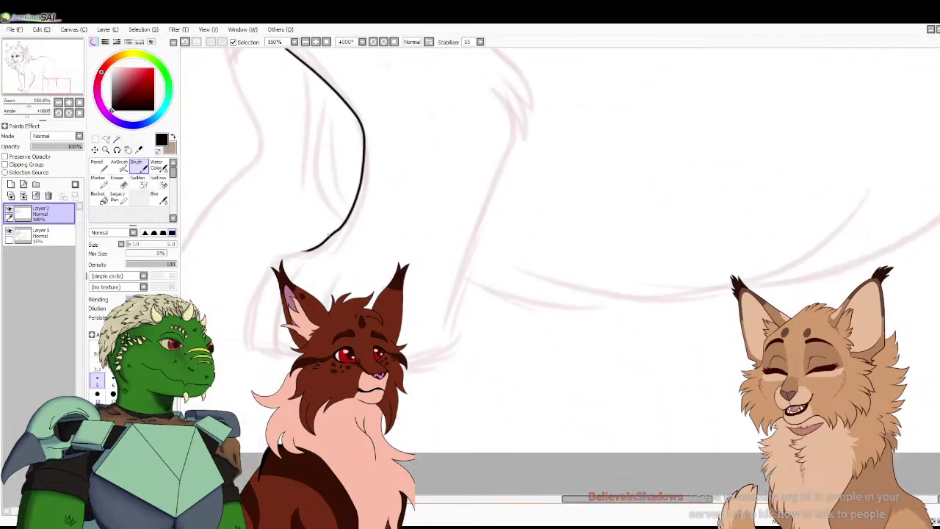
mouse_move(301, 248)
left_mouse_down()
mouse_move(281, 262)
mouse_move(252, 345)
mouse_move(273, 351)
mouse_move(290, 279)
left_mouse_up()
left_click_drag(278, 356, 297, 360)
left_click_drag(340, 279, 321, 305)
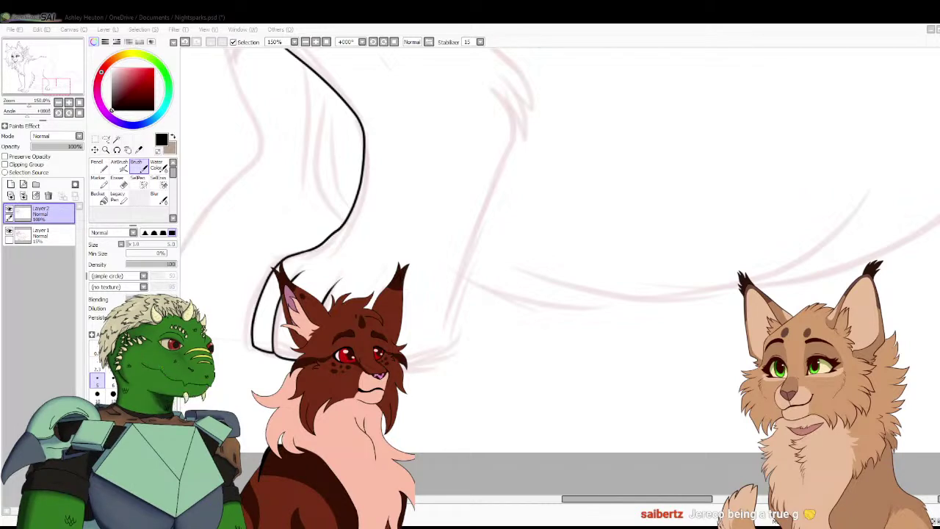
Ink the sole of the near hind paw and the back contour of the leg up to the rump
key("alt+Tab")
left_click_drag(399, 362, 451, 346)
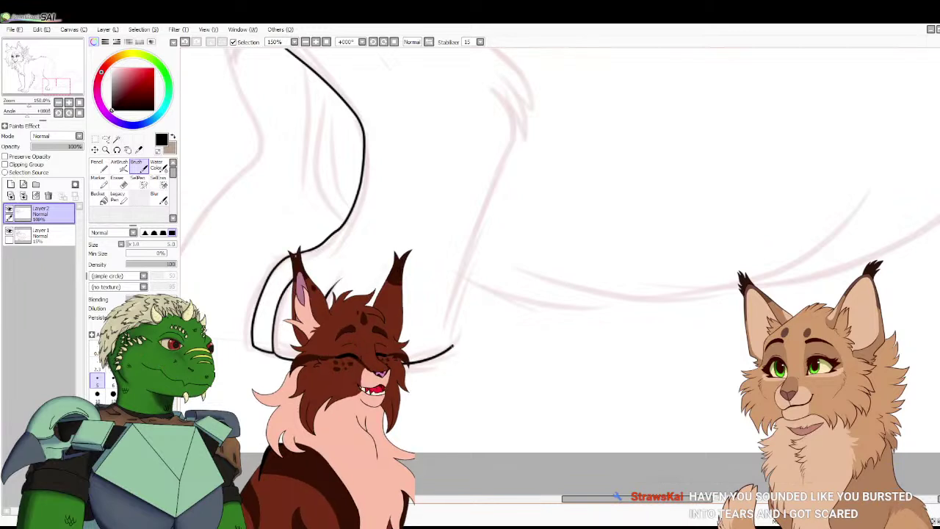
key("ctrl+z")
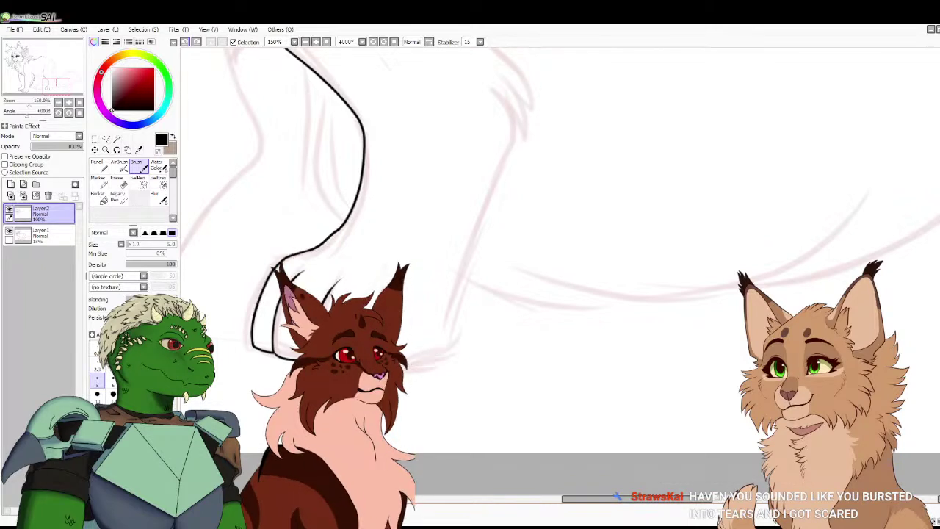
mouse_move(402, 356)
left_mouse_down()
mouse_move(451, 301)
mouse_move(510, 142)
mouse_move(507, 88)
mouse_move(527, 98)
mouse_move(519, 79)
mouse_move(508, 71)
mouse_move(480, 255)
mouse_move(422, 154)
mouse_move(417, 50)
mouse_move(389, 253)
mouse_move(392, 233)
left_mouse_up()
mouse_move(402, 269)
left_mouse_down()
mouse_move(401, 198)
mouse_move(418, 220)
mouse_move(435, 159)
mouse_move(404, 110)
mouse_move(432, 146)
mouse_move(461, 146)
mouse_move(402, 87)
mouse_move(347, 295)
left_mouse_up()
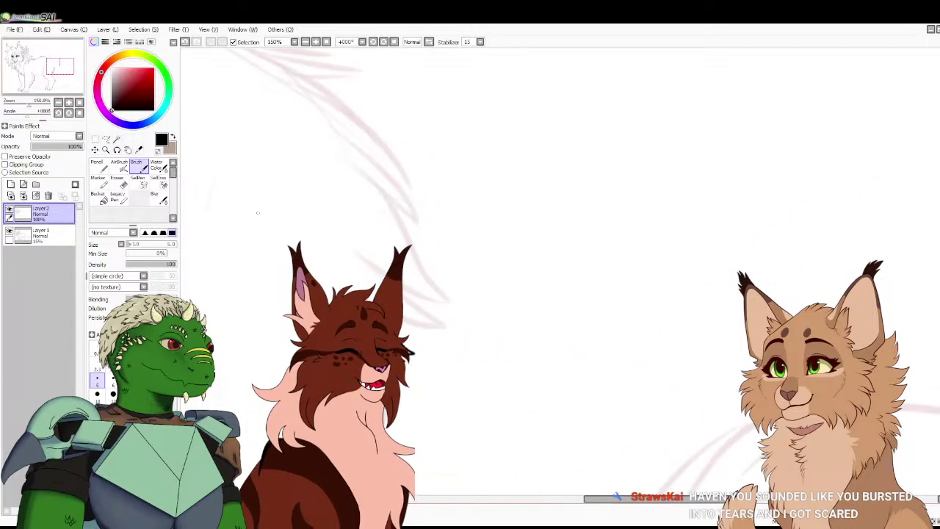
Ink the pointed fur tufts along the rear of the hindquarters following the sketch
mouse_move(412, 323)
left_mouse_down()
mouse_move(432, 309)
mouse_move(407, 291)
left_mouse_up()
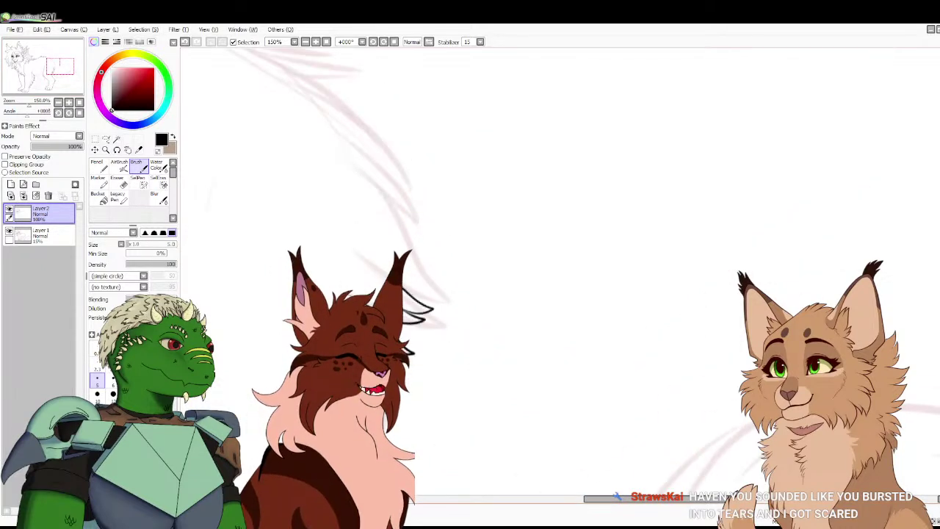
mouse_move(368, 264)
left_mouse_down()
mouse_move(438, 290)
mouse_move(384, 194)
mouse_move(360, 175)
left_mouse_up()
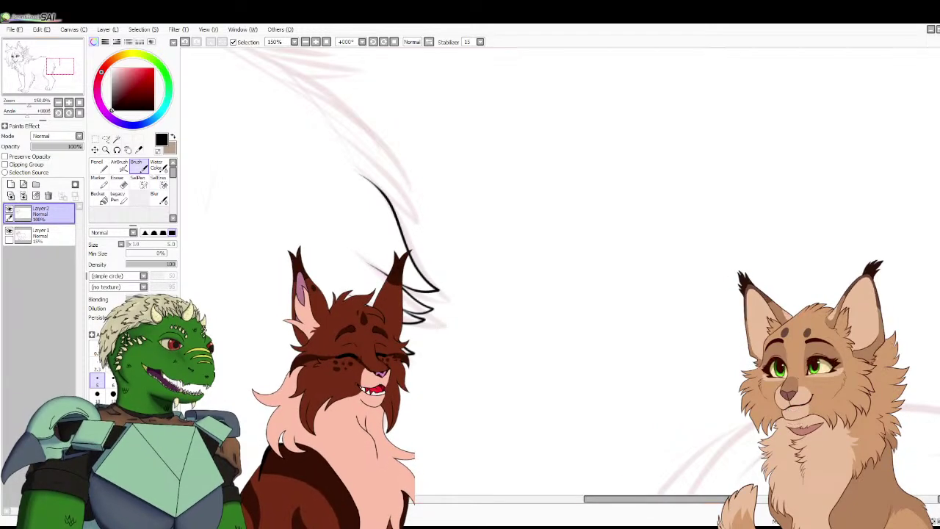
left_click_drag(187, 86, 241, 182)
left_click_drag(417, 269, 464, 323)
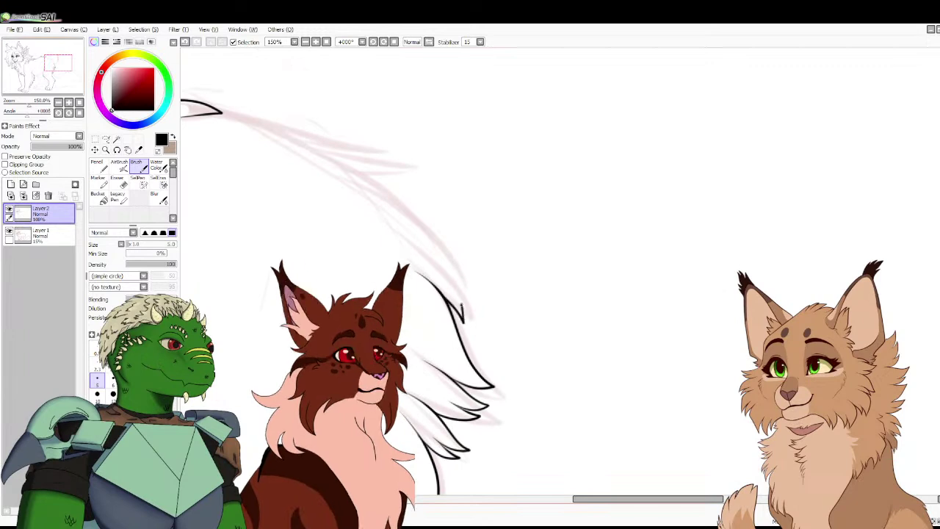
Ink the upper rump contour with its fur tips, joining it to the finished back line
mouse_move(461, 288)
left_mouse_down()
mouse_move(451, 252)
mouse_move(409, 215)
mouse_move(303, 160)
left_mouse_up()
left_click(185, 43)
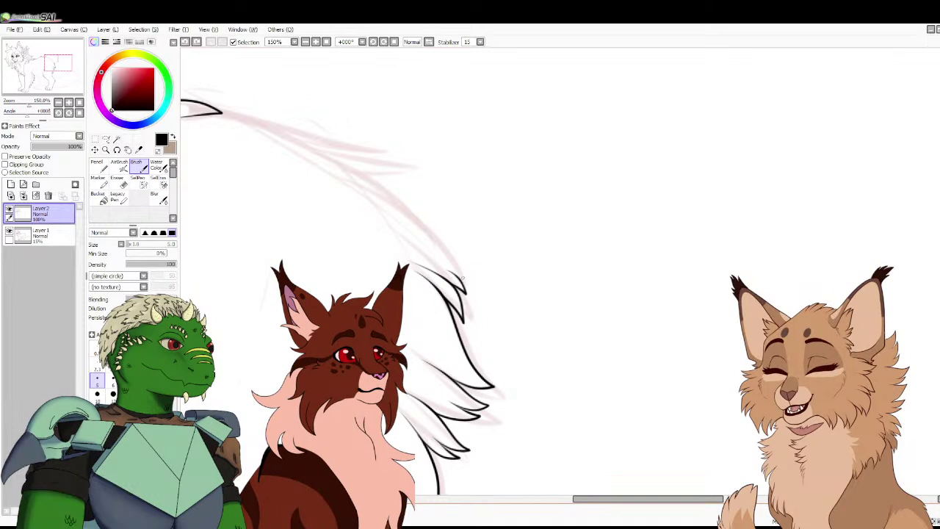
mouse_move(464, 285)
left_mouse_down()
mouse_move(408, 199)
mouse_move(320, 164)
mouse_move(383, 177)
mouse_move(406, 165)
left_mouse_up()
mouse_move(407, 165)
left_mouse_down()
mouse_move(349, 160)
mouse_move(392, 150)
mouse_move(213, 113)
left_mouse_up()
key("Home")
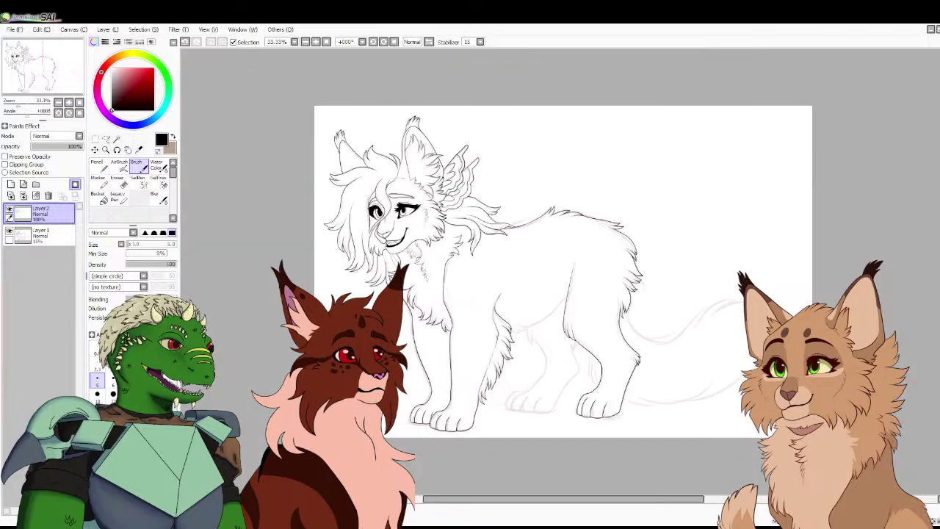
left_click(9, 232)
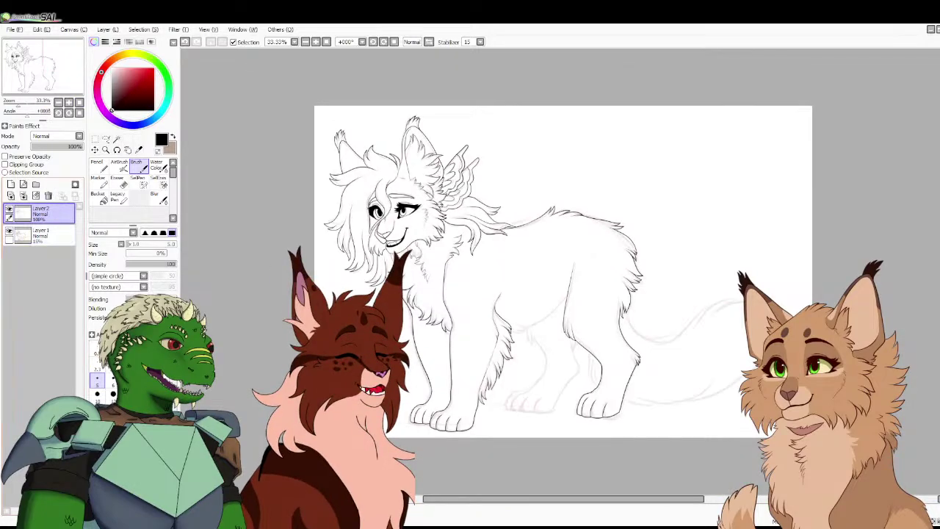
Ink the curved belly line from the fur behind the front leg to the near hind thigh
key("plus")
key("plus")
key("plus")
key("plus")
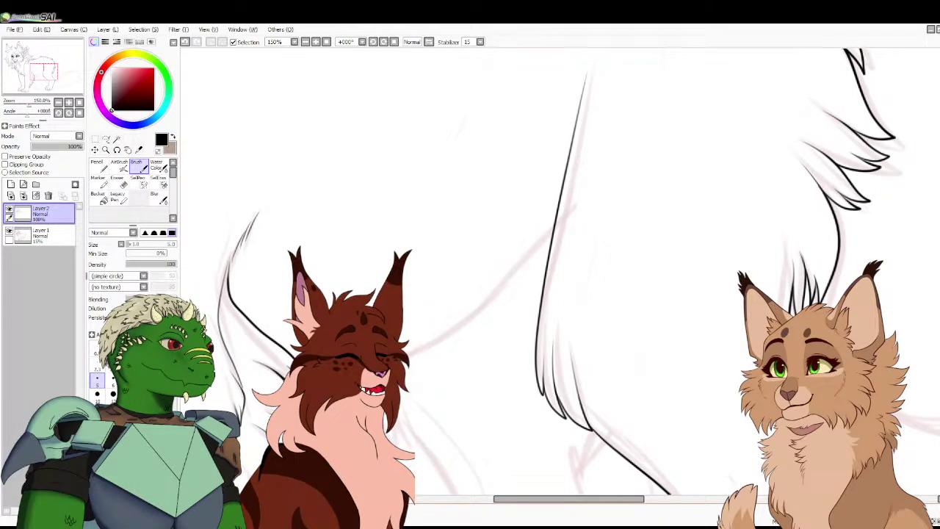
left_click_drag(408, 361, 550, 239)
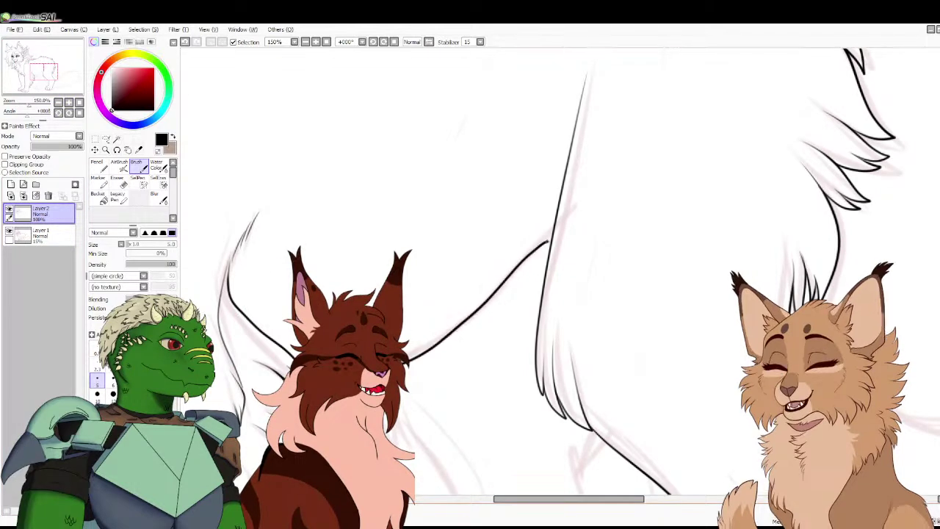
key("minus")
key("minus")
key("minus")
key("minus")
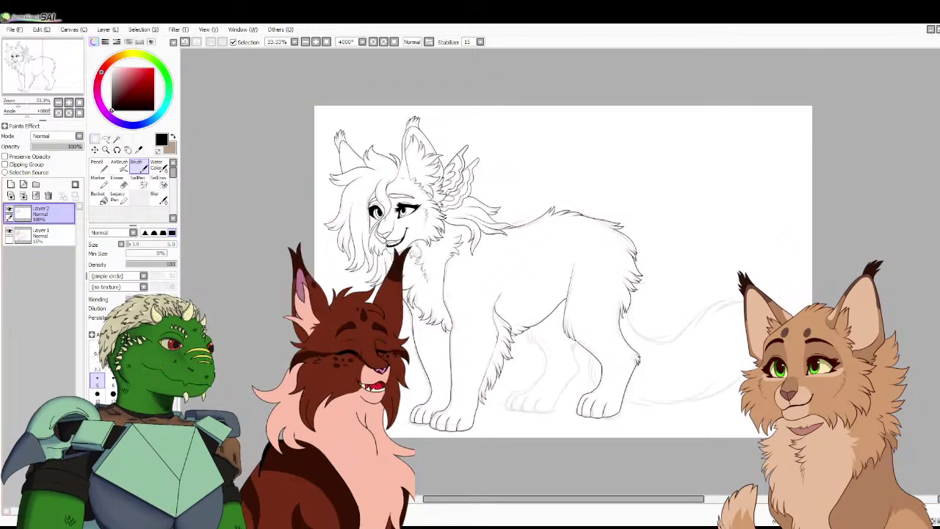
Ink the far hind leg's front contour, with small fur tufts below the belly, down to the ankle
key("plus")
key("plus")
key("plus")
key("plus")
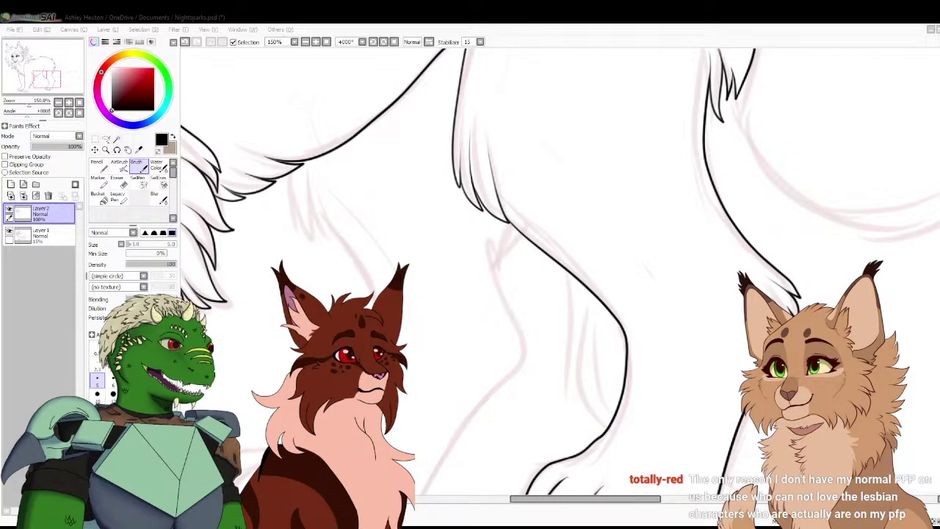
left_click(463, 472)
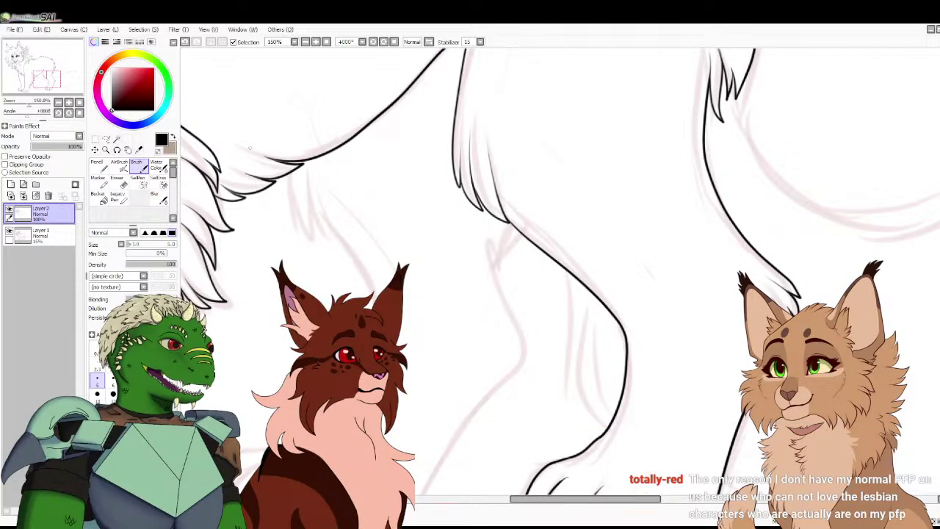
mouse_move(292, 168)
left_mouse_down()
mouse_move(295, 215)
mouse_move(368, 295)
left_mouse_up()
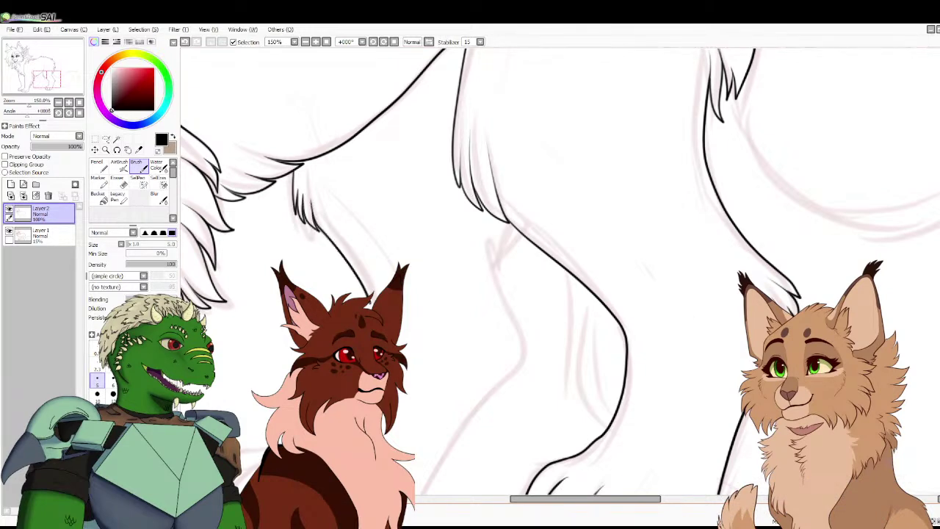
left_click_drag(470, 352, 567, 154)
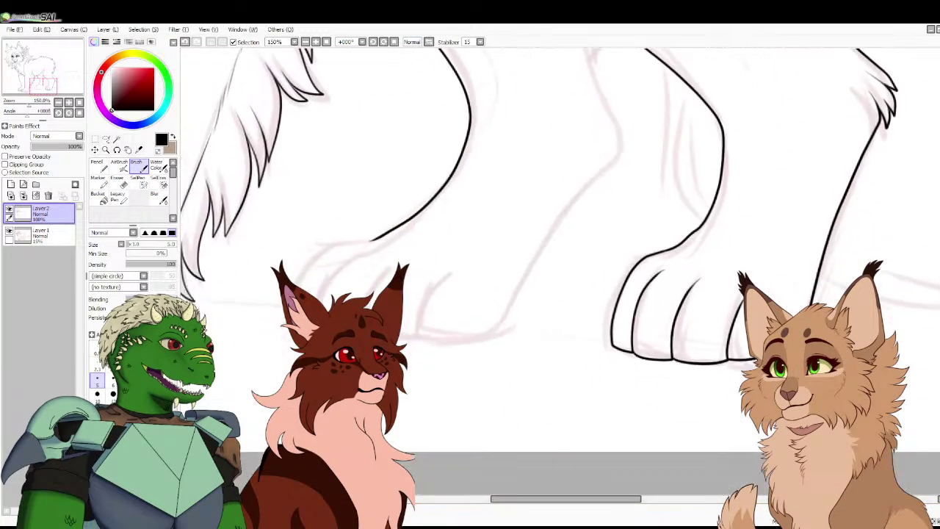
Ink the top of the far hind paw and its toe lines
mouse_move(376, 237)
left_mouse_down()
mouse_move(342, 241)
mouse_move(307, 294)
left_mouse_up()
key("ctrl+z")
mouse_move(375, 237)
left_mouse_down()
mouse_move(334, 246)
mouse_move(305, 291)
left_mouse_up()
mouse_move(354, 254)
left_mouse_down()
mouse_move(324, 304)
mouse_move(384, 268)
left_mouse_up()
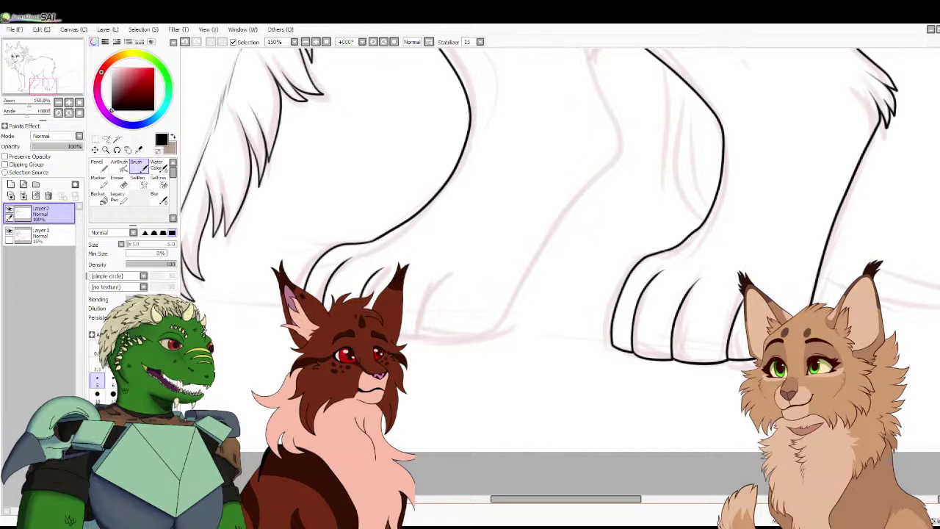
left_click_drag(402, 330, 425, 277)
Ink the far hind leg's back contour from the paw up to where it meets the near thigh
mouse_move(404, 334)
left_mouse_down()
mouse_move(483, 303)
mouse_move(565, 216)
mouse_move(616, 137)
mouse_move(593, 48)
left_mouse_up()
left_click_drag(616, 147, 505, 215)
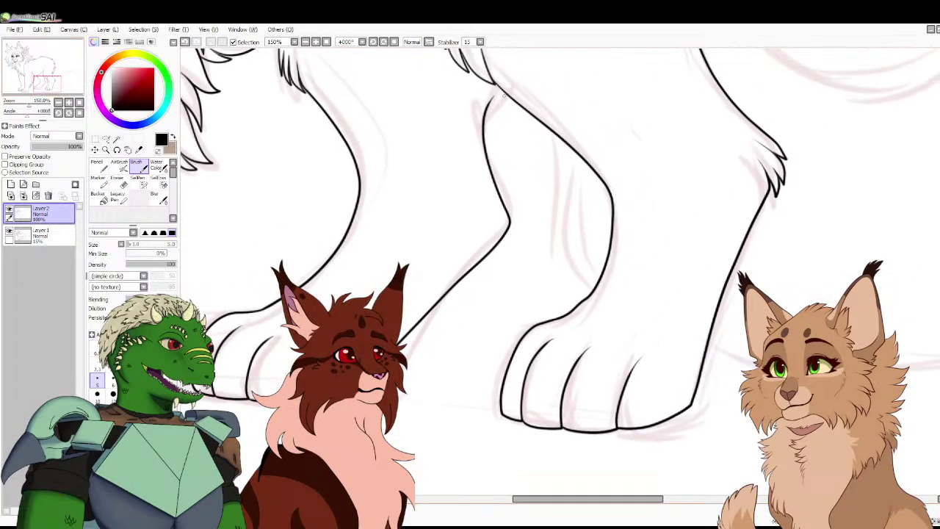
left_click_drag(497, 88, 483, 108)
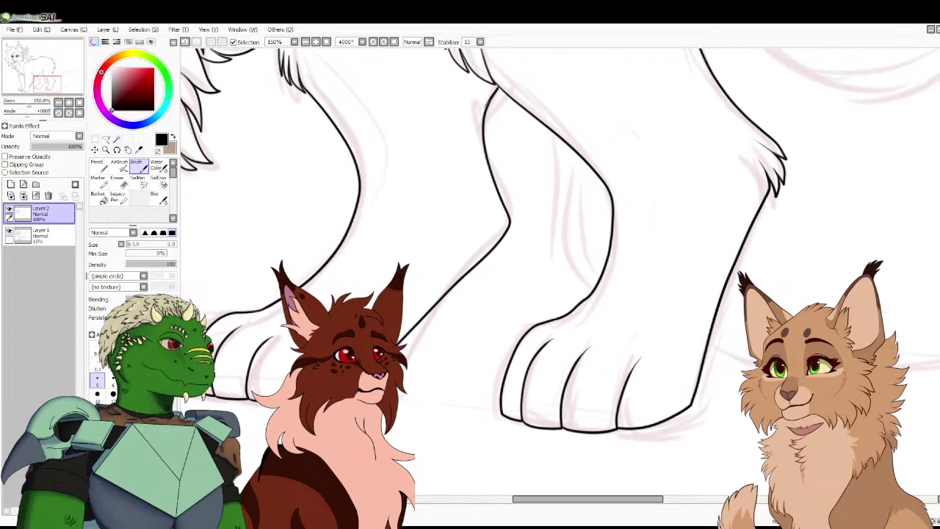
left_click_drag(497, 87, 484, 107)
key("ctrl+z")
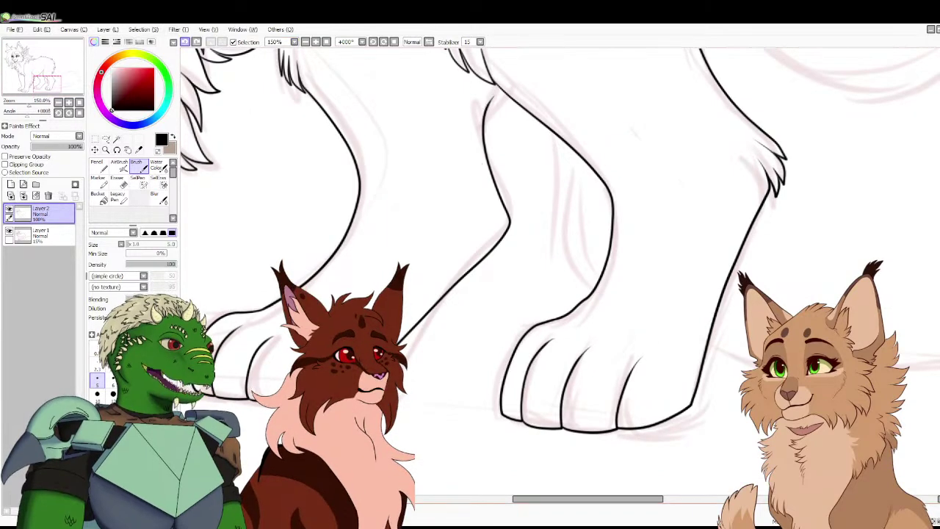
left_click_drag(497, 89, 488, 105)
left_click_drag(495, 217, 471, 236)
Check the full line art with the Layer1 sketch hidden, and show the sketch again
left_click(79, 102)
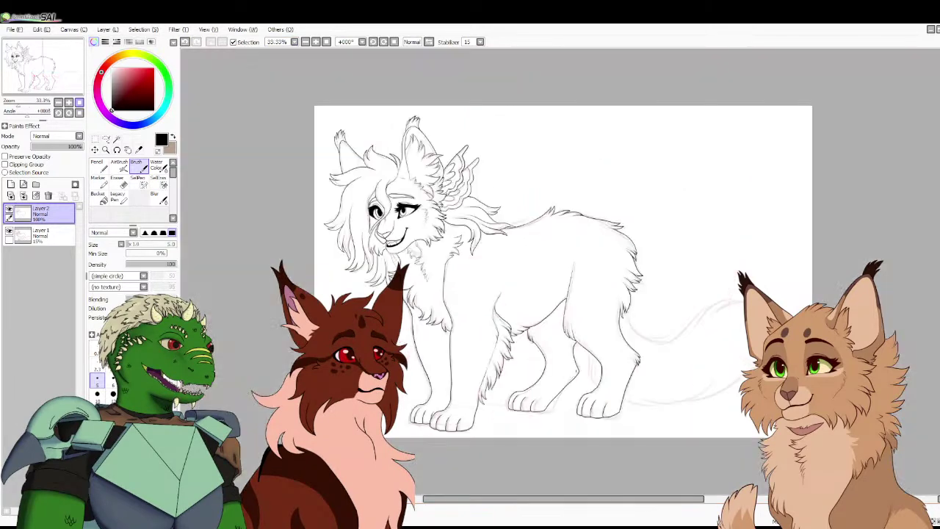
left_click(9, 231)
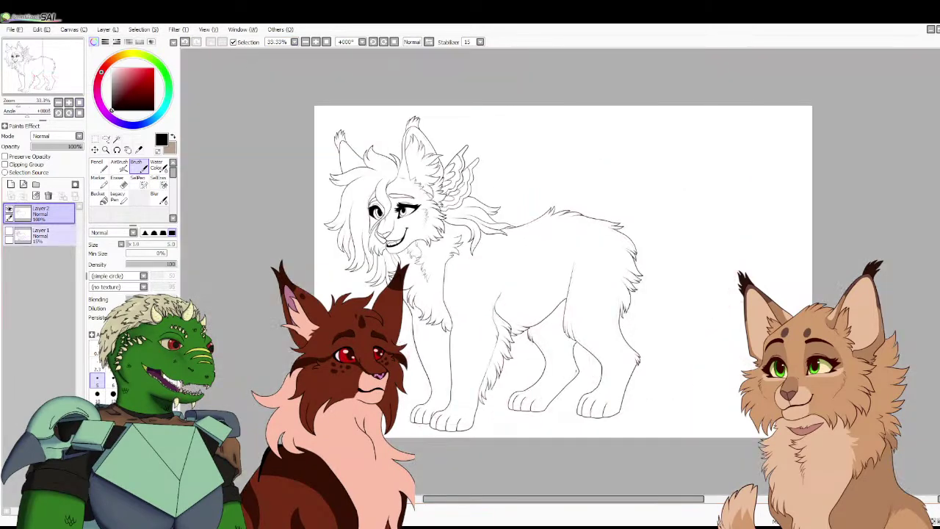
left_click(9, 233)
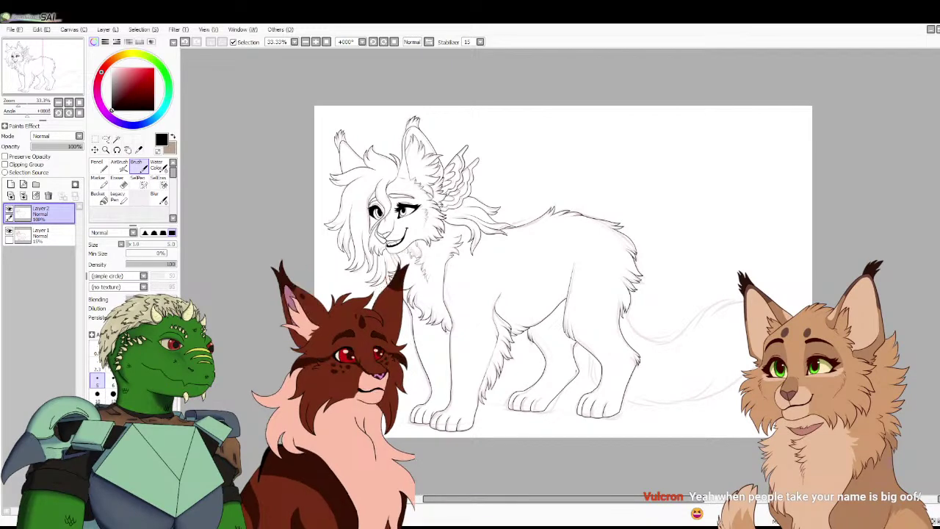
Ink the tail's lower contour and its tip with overlapping pointed fur tufts, following the sketch
left_click(69, 102)
left_click(69, 102)
left_click(69, 102)
left_click(69, 102)
left_click_drag(43, 66, 57, 83)
mouse_move(264, 149)
left_mouse_down()
mouse_move(253, 243)
mouse_move(272, 213)
left_mouse_up()
left_click_drag(262, 245, 271, 274)
mouse_move(271, 272)
left_mouse_down()
mouse_move(274, 230)
mouse_move(279, 271)
left_mouse_up()
left_click_drag(289, 269, 293, 283)
left_click_drag(289, 227, 309, 290)
key("Page_Down")
left_click_drag(57, 82, 65, 81)
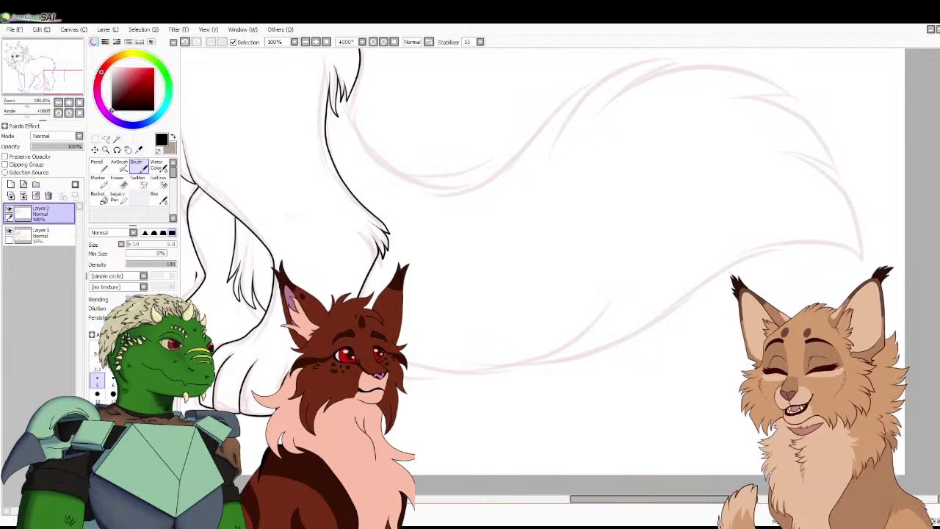
mouse_move(407, 369)
left_mouse_down()
mouse_move(649, 328)
mouse_move(823, 244)
mouse_move(750, 239)
mouse_move(850, 228)
mouse_move(765, 146)
mouse_move(832, 165)
mouse_move(707, 101)
mouse_move(782, 99)
mouse_move(712, 64)
mouse_move(480, 191)
left_mouse_up()
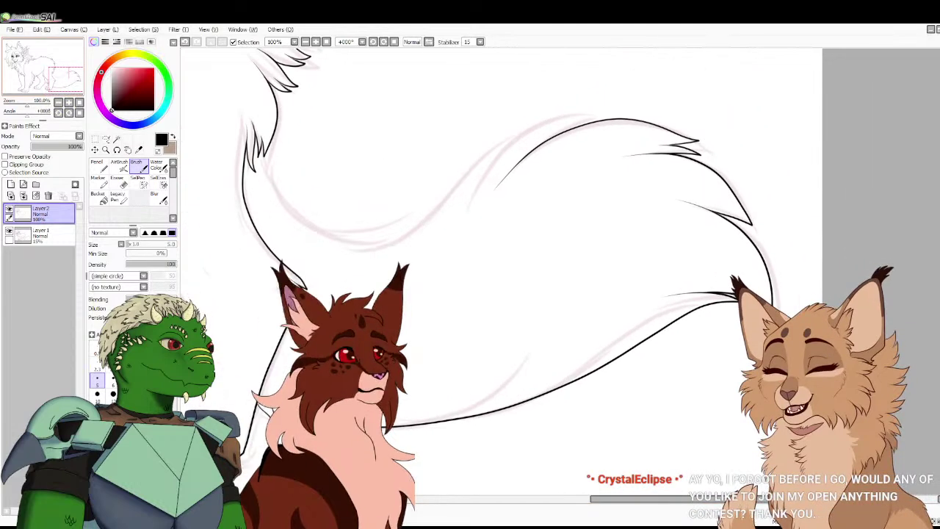
Ink the tail's upper contour with long fur tufts down to its base at the rump, and clean up the join with the Eraser
key("Page_Up")
left_click_drag(511, 110, 415, 190)
mouse_move(502, 118)
left_mouse_down()
mouse_move(478, 117)
mouse_move(386, 158)
mouse_move(314, 261)
left_mouse_up()
left_click_drag(366, 180, 385, 141)
mouse_move(384, 141)
left_mouse_down()
mouse_move(195, 303)
mouse_move(403, 303)
left_mouse_up()
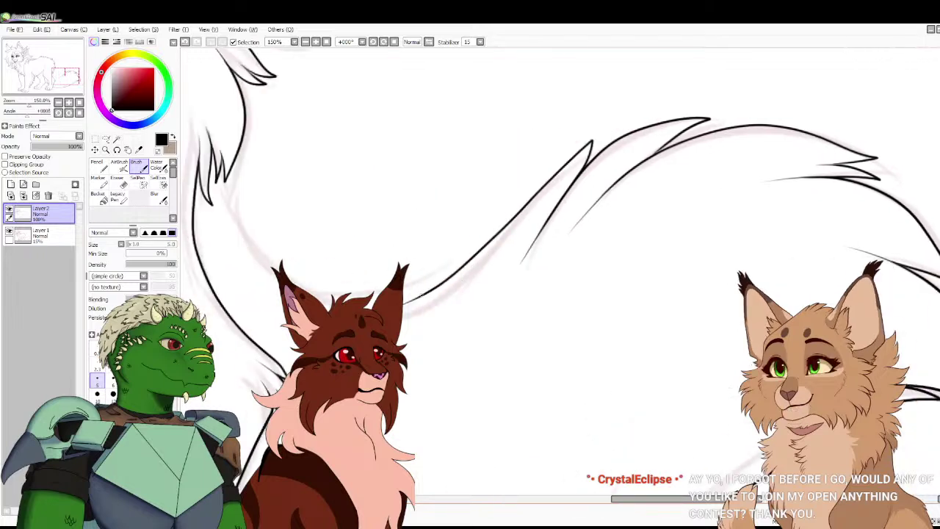
mouse_move(304, 291)
left_mouse_down()
mouse_move(238, 153)
mouse_move(431, 170)
left_mouse_up()
key("e")
scroll(431, 170, "up", 1)
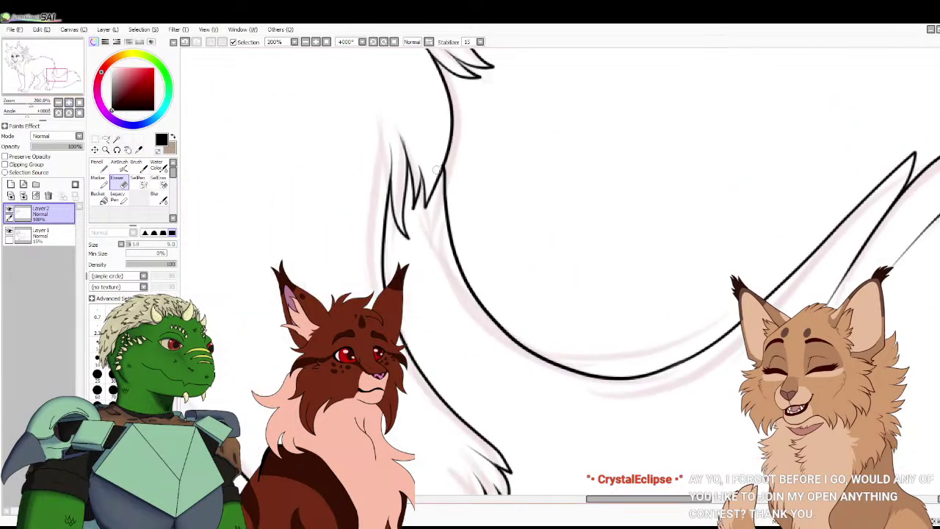
key("b")
key("Home")
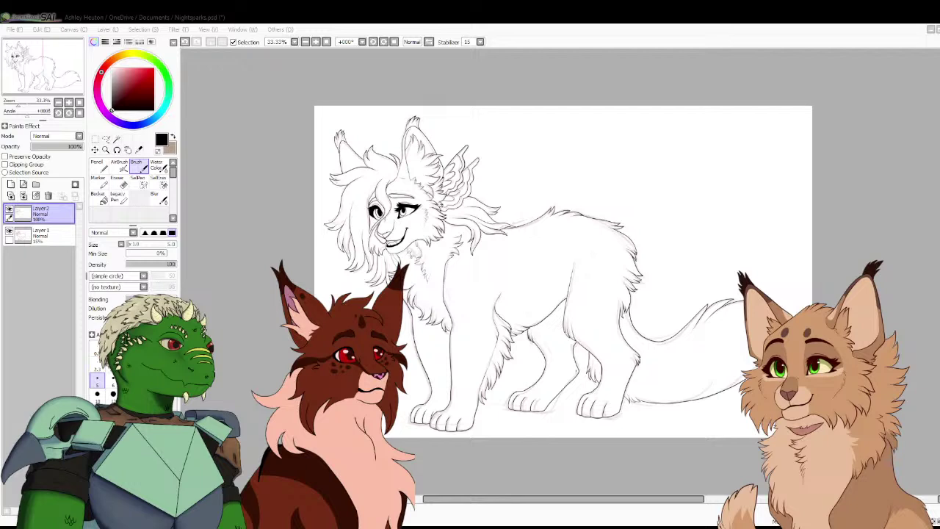
Hide the Layer1 sketch and select the empty background around the character on Layer2 with the Magic Wand
left_click(9, 231)
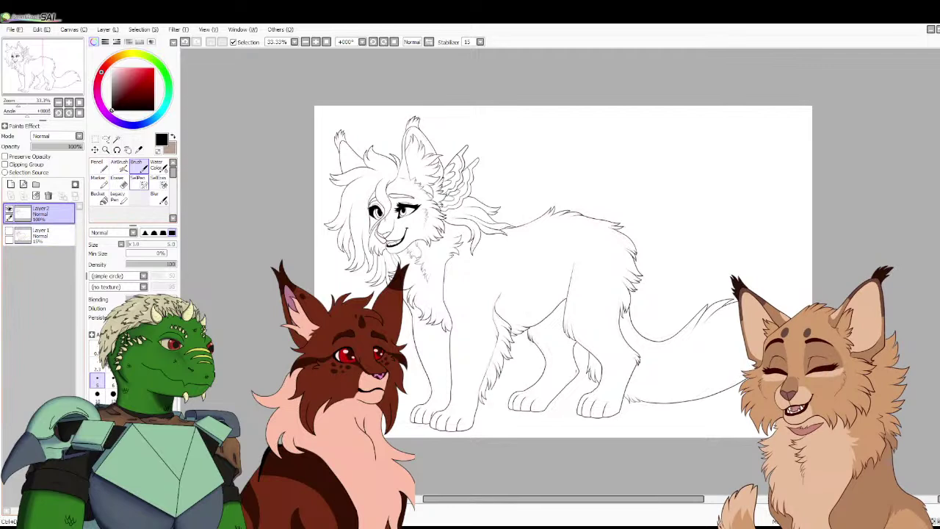
left_click(116, 138)
left_click(529, 169)
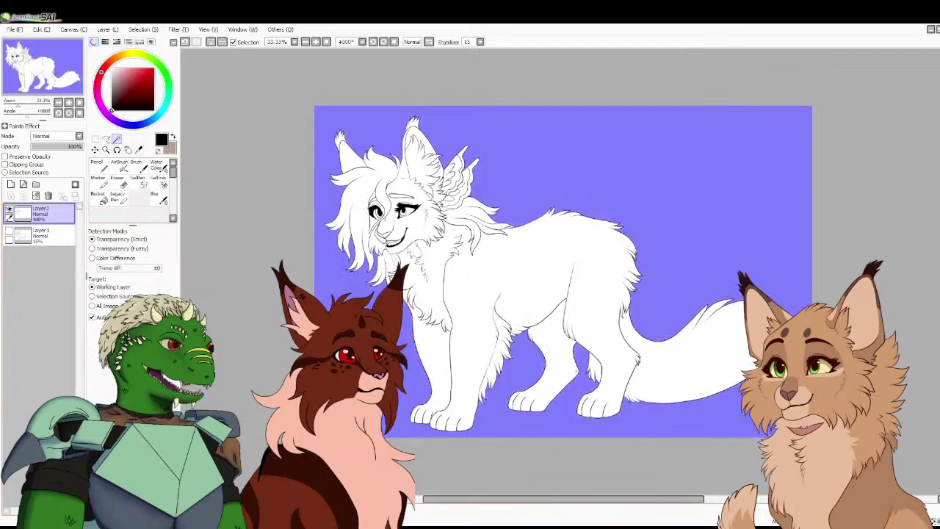
Check the background selection's edge along the neck fur and back with SelPen ready, inverting the selection and restoring it
left_click(138, 166)
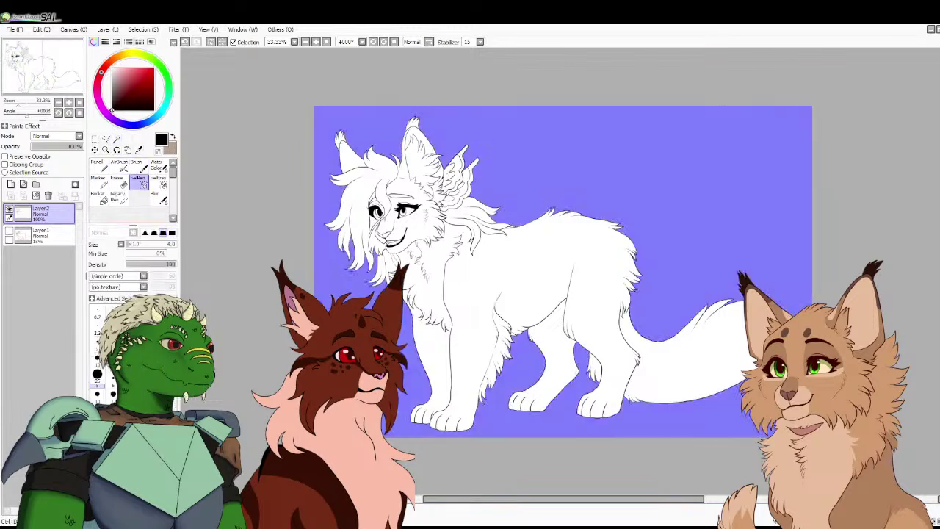
left_click(138, 182)
left_click(68, 102)
left_click(69, 102)
left_click(68, 102)
left_click(68, 102)
left_click(68, 102)
left_click_drag(43, 66, 38, 58)
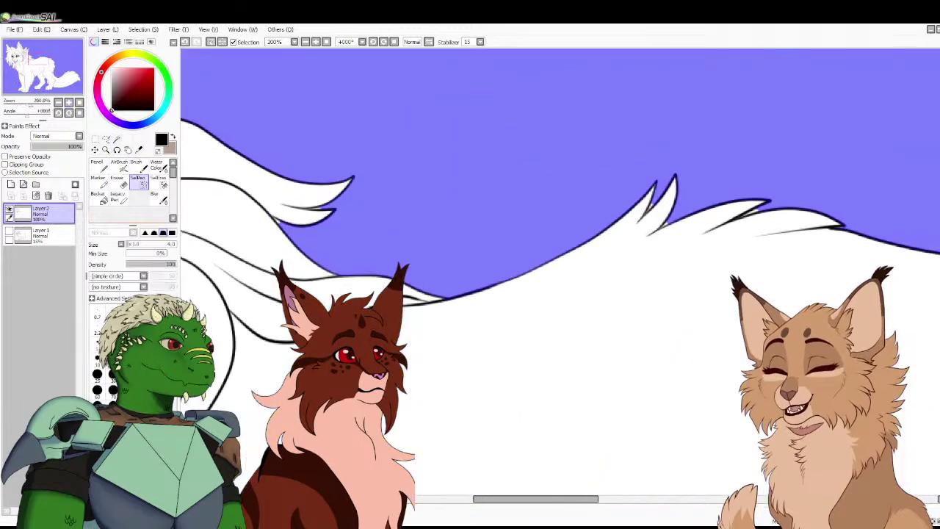
scroll(282, 160, "up", 2)
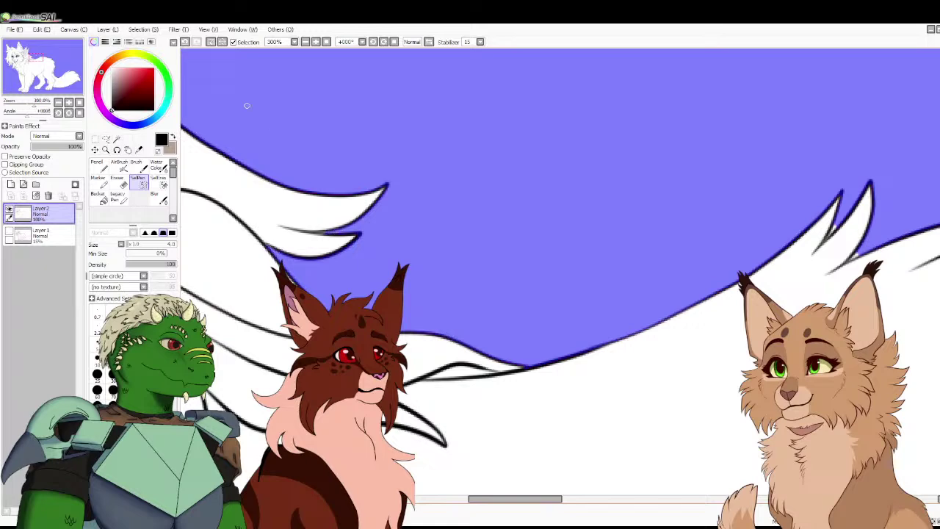
key("ctrl+i")
key("ctrl+i")
Check the selection edge around the wing and touch up the notches of the near ear's tufted tip with SelPen
left_click_drag(321, 225, 597, 419)
left_click_drag(497, 174, 552, 366)
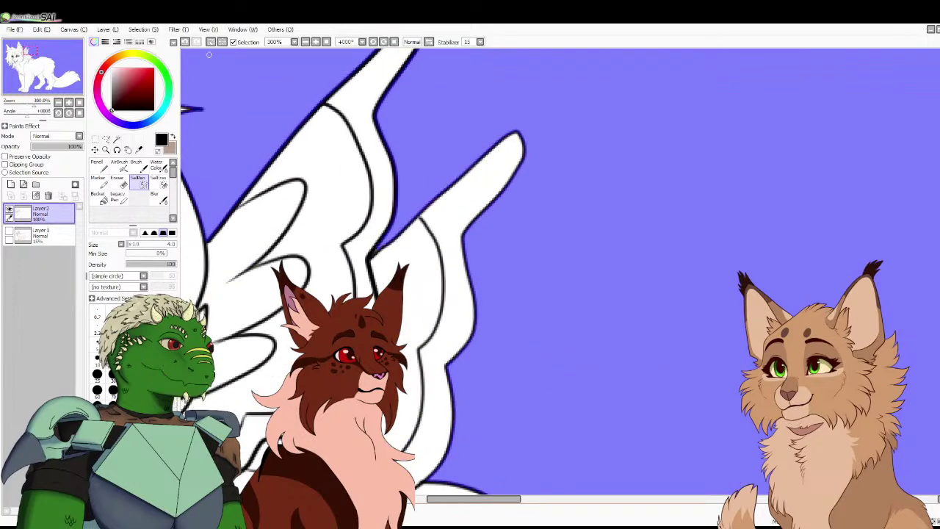
key("ctrl+i")
key("ctrl+i")
left_click_drag(470, 184, 636, 237)
left_click_drag(470, 147, 665, 400)
left_click_drag(470, 220, 554, 276)
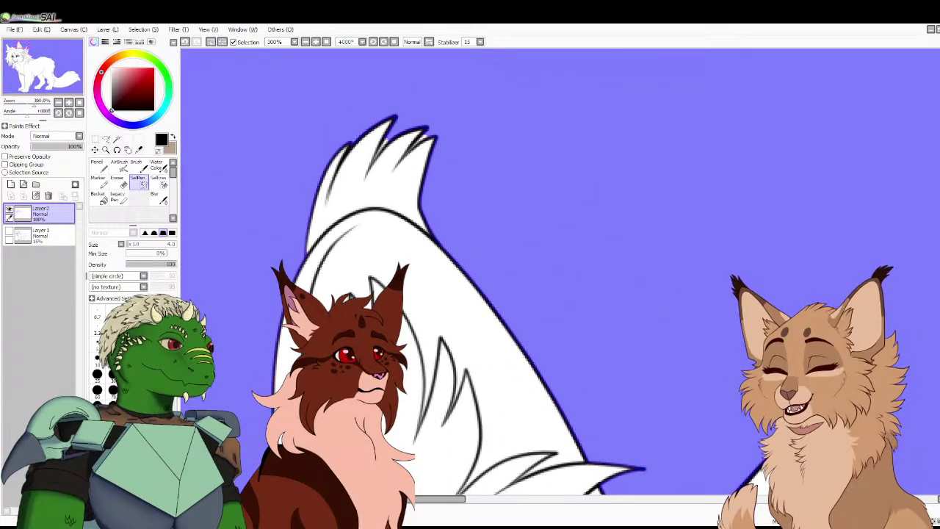
mouse_move(423, 139)
left_mouse_down()
mouse_move(448, 122)
mouse_move(374, 159)
left_mouse_up()
left_click(222, 42)
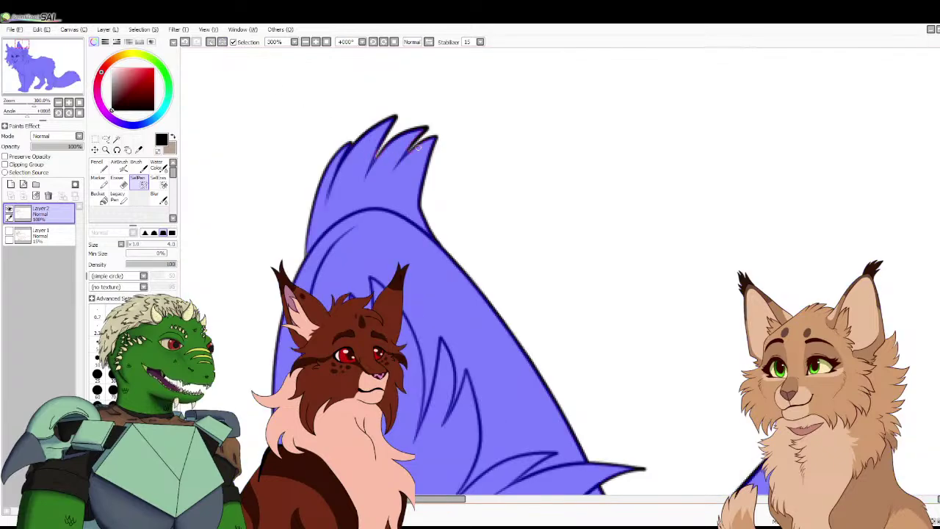
left_click(222, 42)
Check the selection edge along the head fur between the two ears by inverting the selection and restoring it
left_click_drag(411, 151, 548, 96)
left_click_drag(325, 434, 353, 240)
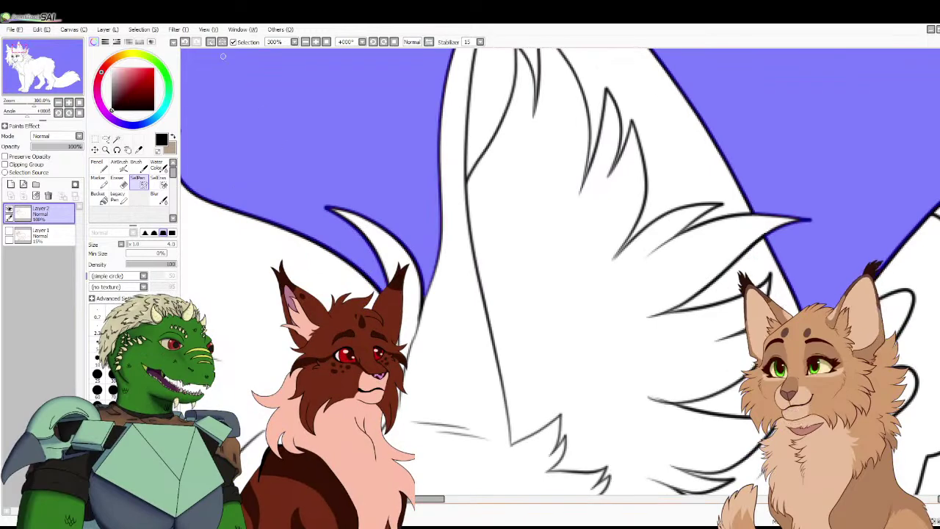
key("ctrl+i")
key("ctrl+i")
scroll(229, 61, "up", 3)
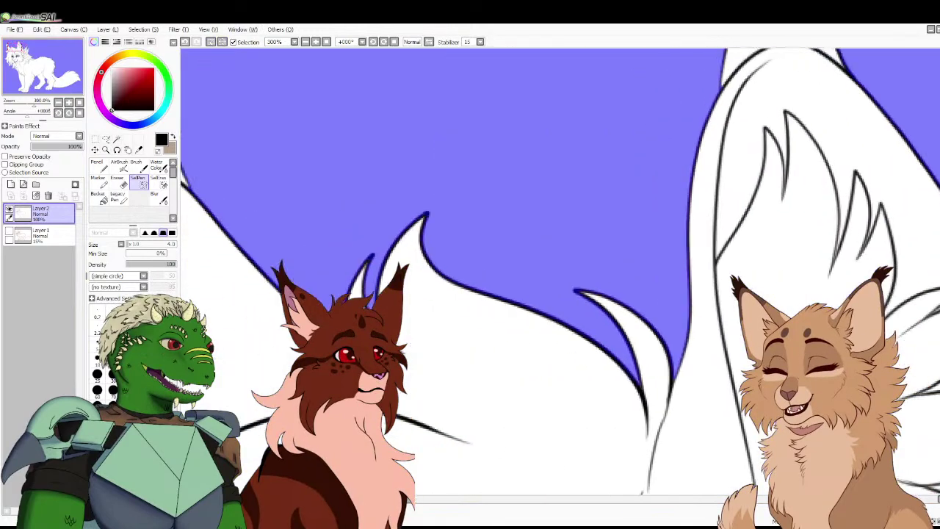
left_click_drag(235, 229, 262, 229)
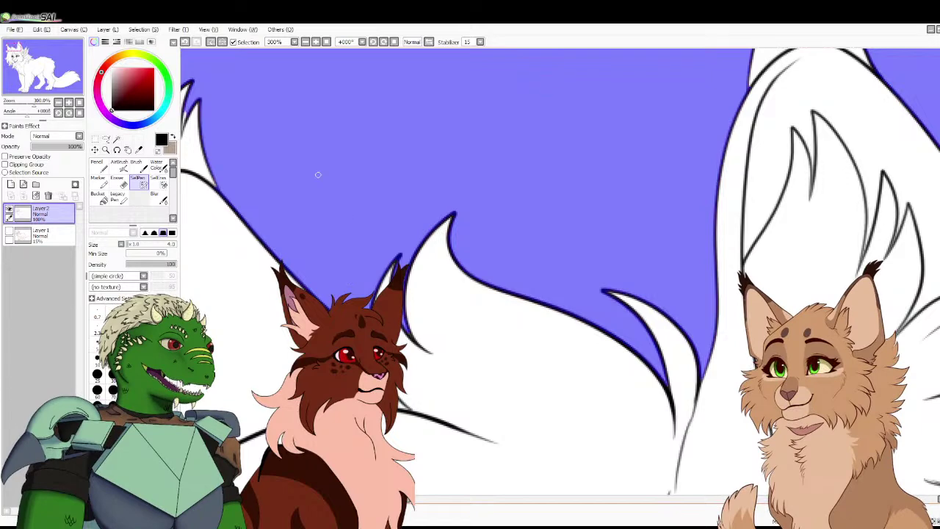
key("ctrl+i")
key("ctrl+i")
Refine the selection between the far ear's tip tufts and around the hair locks beside the forehead
left_click_drag(345, 286, 593, 369)
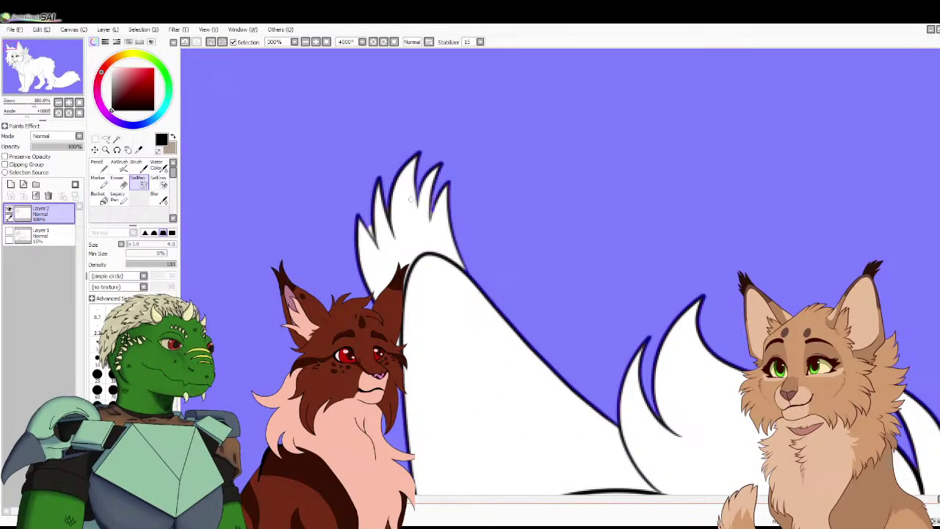
key("ctrl+i")
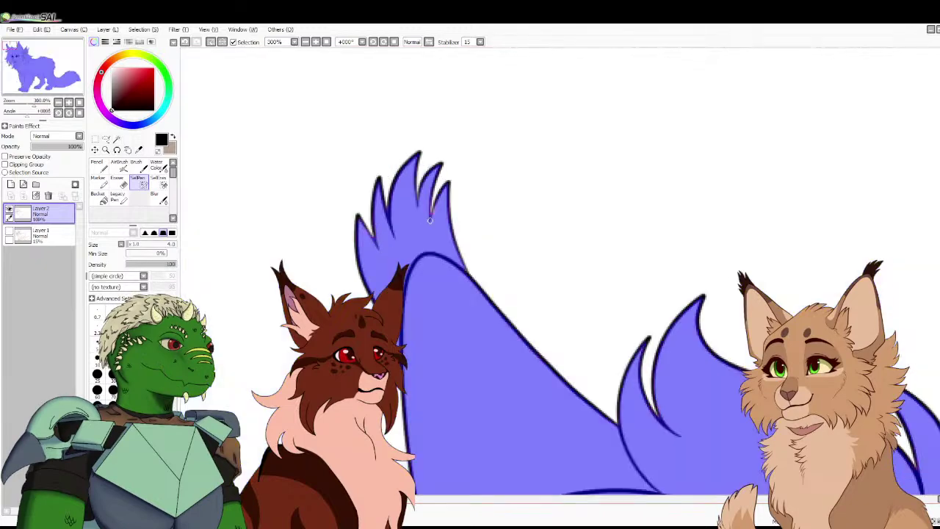
key("ctrl+i")
left_click_drag(559, 463, 531, 78)
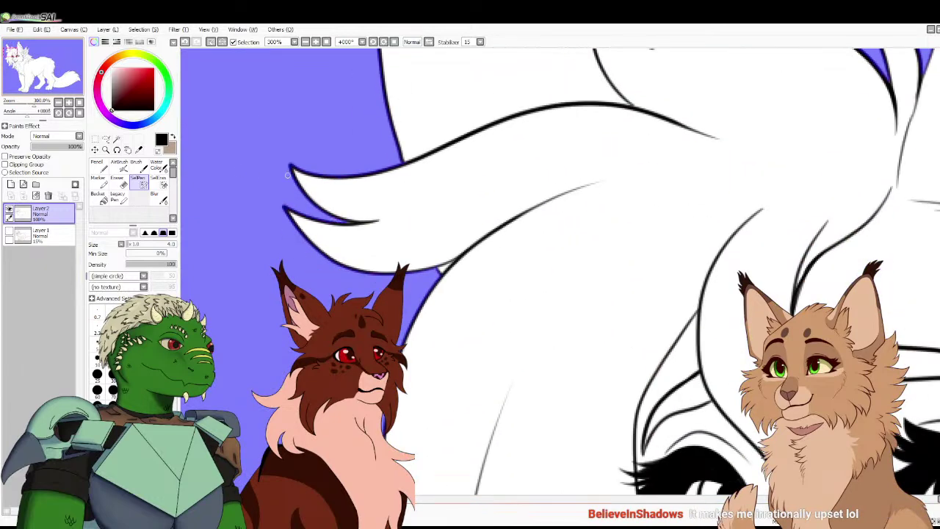
key("ctrl+i")
key("ctrl+i")
Refine the selection edge along the long hair locks hanging beside the muzzle, checking it with the selection inverted
left_click_drag(558, 484, 552, 51)
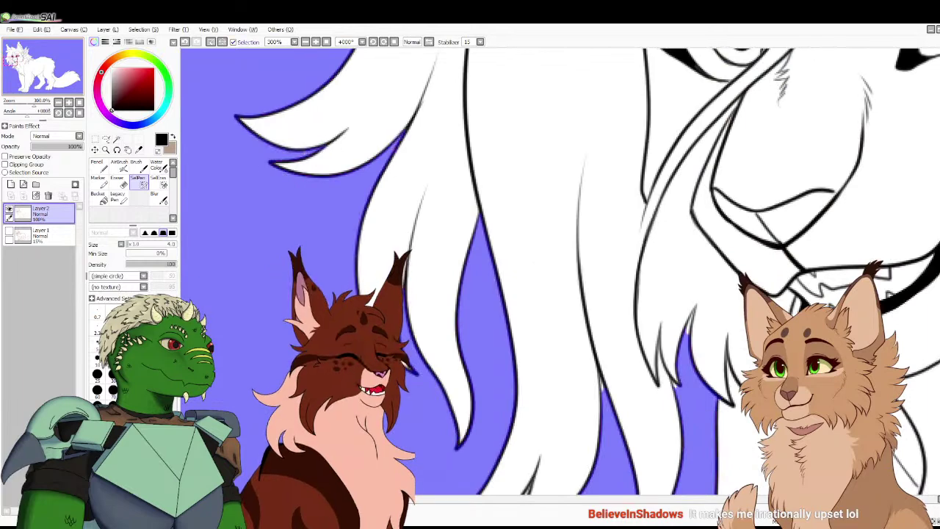
key("ctrl+i")
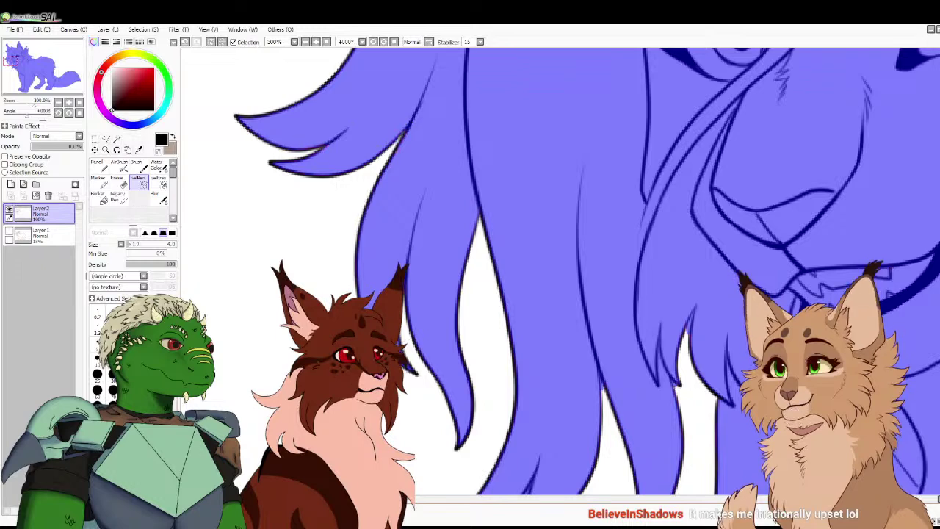
key("ctrl+i")
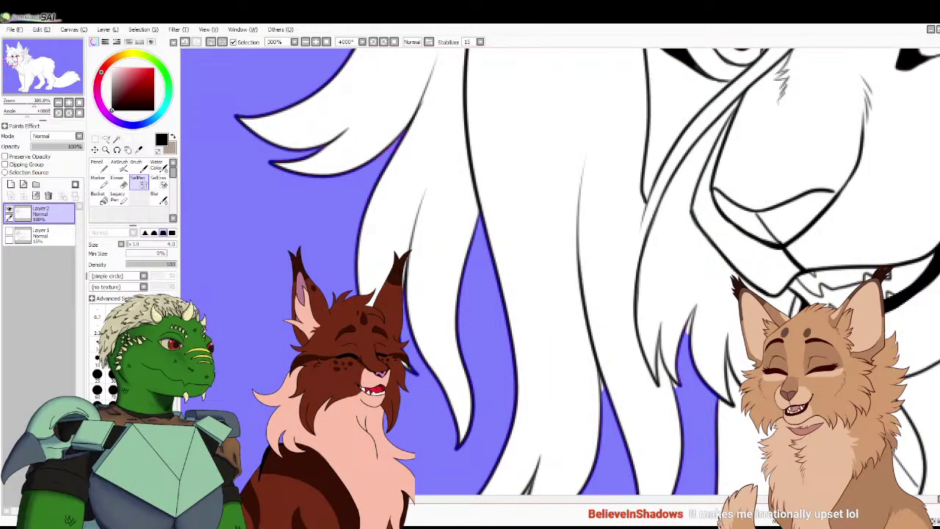
key("ctrl+i")
key("ctrl+i")
Extend the background selection into the narrow notch between the hair locks below the muzzle with SelPen
scroll(560, 272, "down", 5)
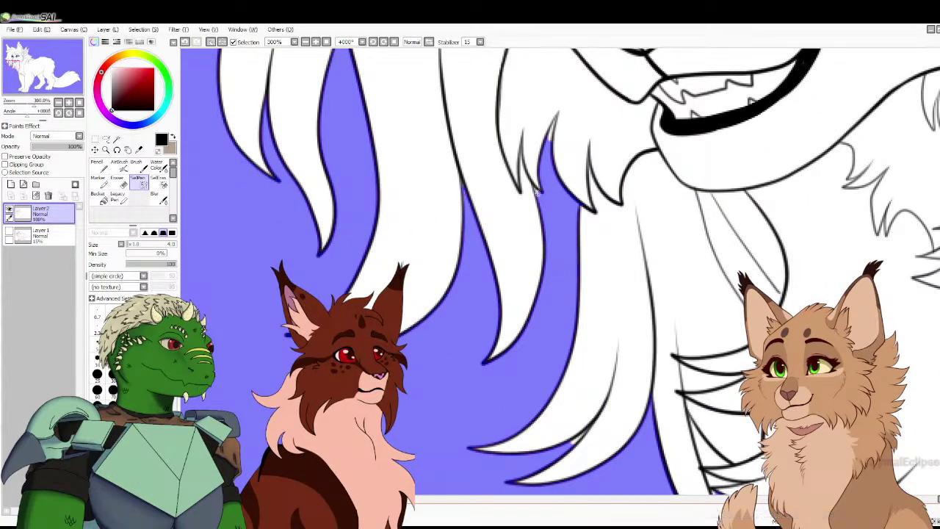
left_click_drag(547, 142, 555, 116)
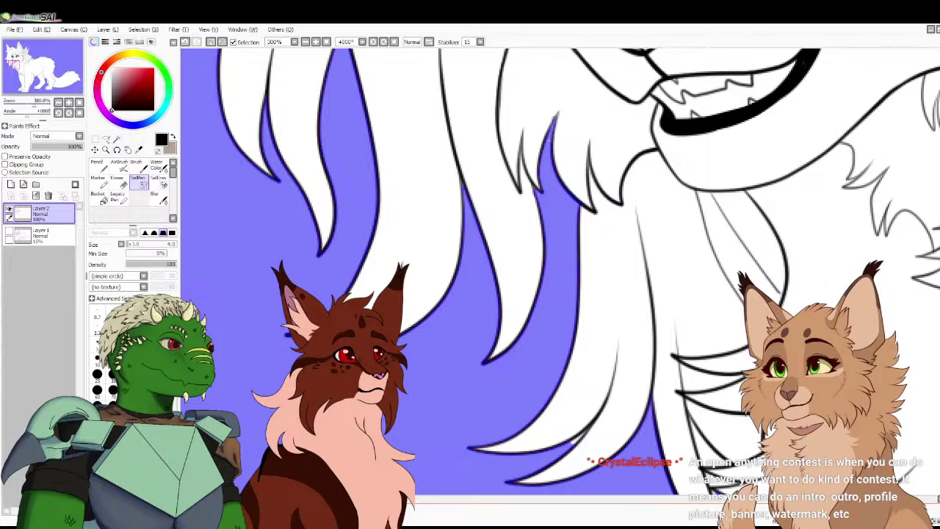
key("ctrl+i")
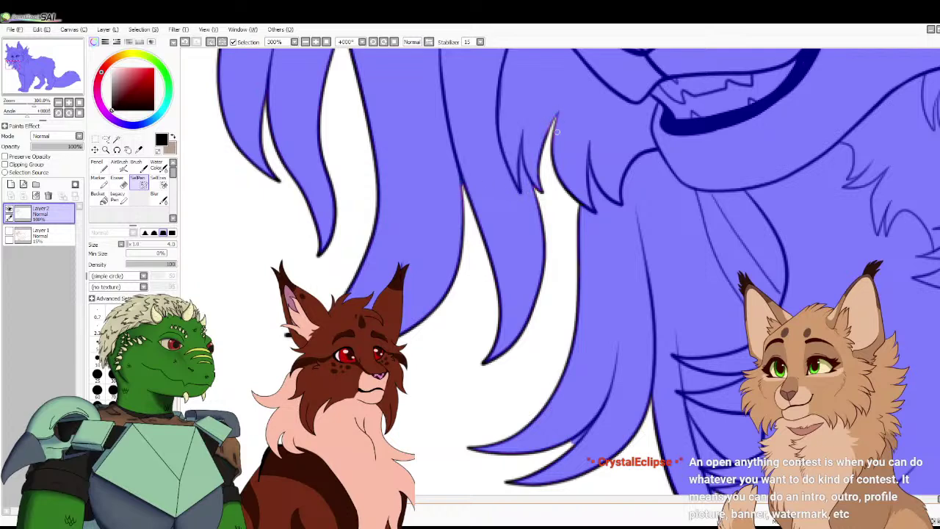
key("ctrl+i")
Add the enclosed gaps between the chest fur tufts to the selection with the Magic Wand, and check them with the selection inverted
left_click_drag(256, 78, 357, 188)
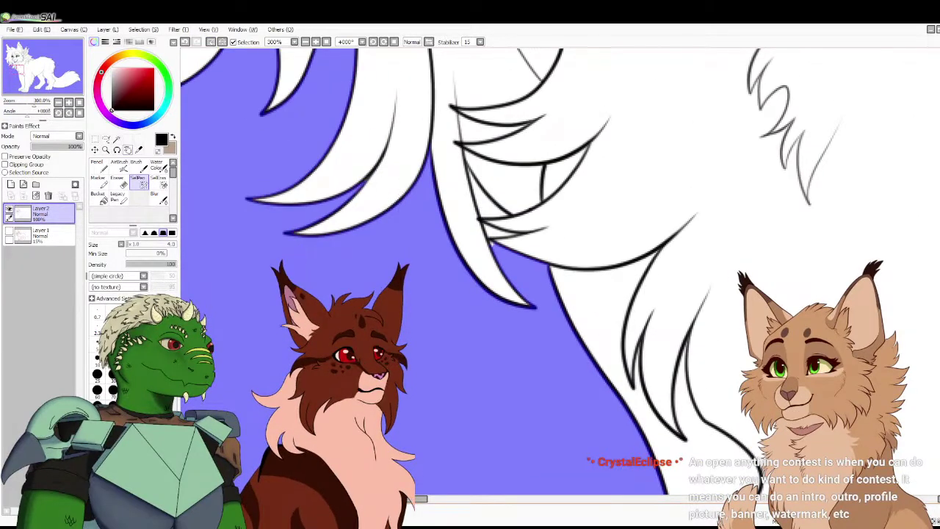
key("w")
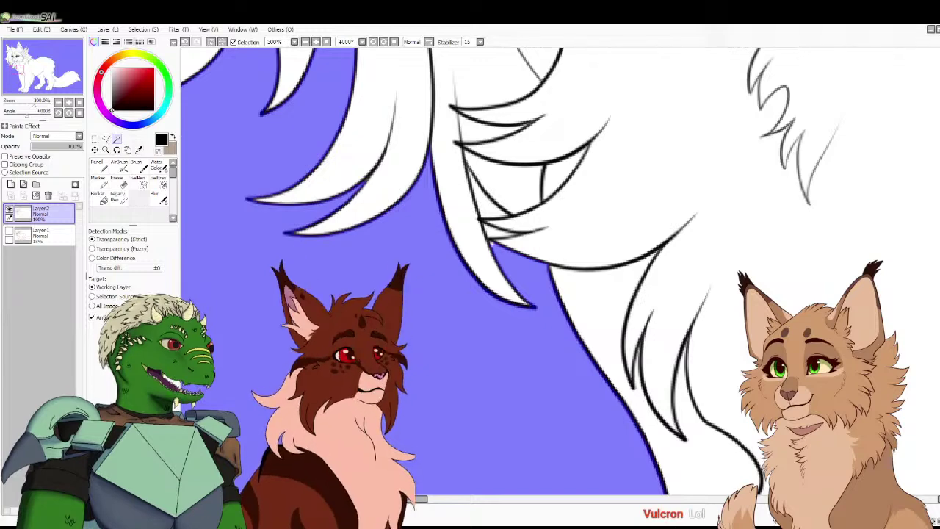
left_click(500, 232)
left_click(486, 197)
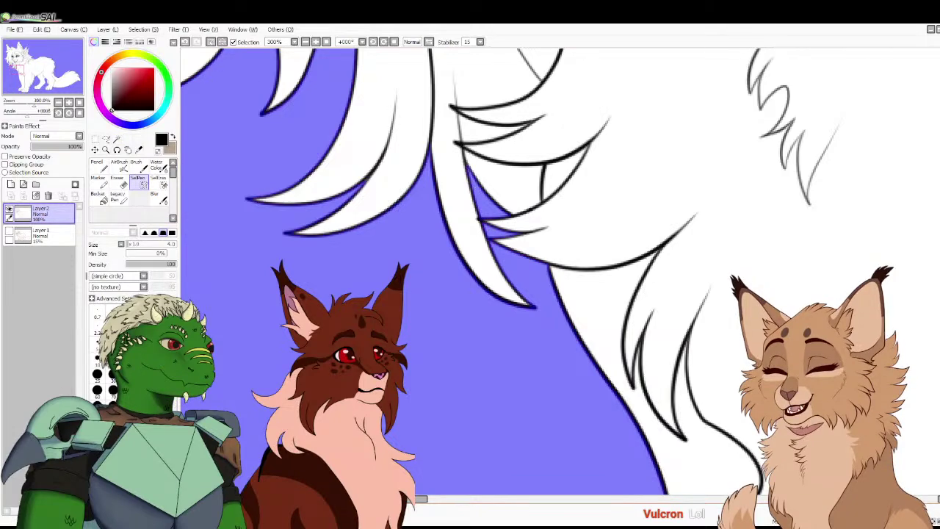
key("ctrl+i")
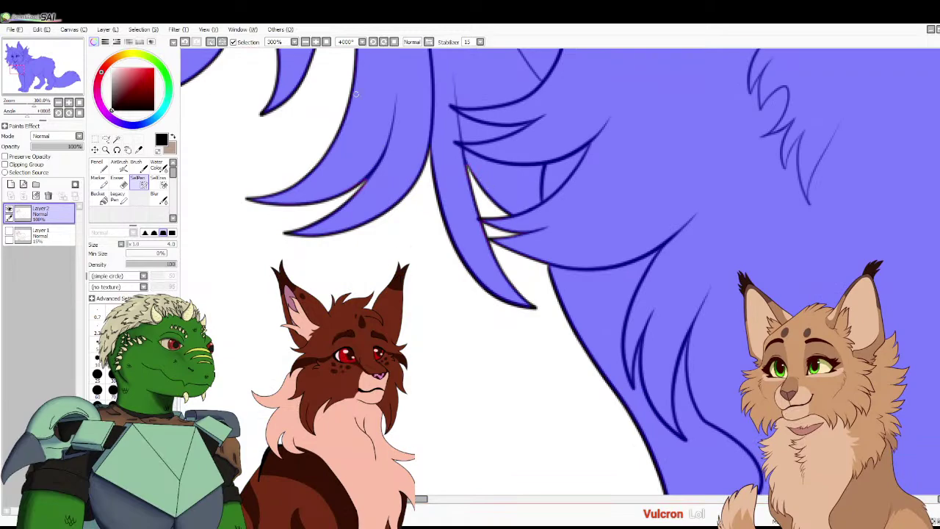
key("ctrl+i")
Refine the background selection in the narrow notches between the fur tufts along the back of the near foreleg
left_click_drag(18, 69, 33, 87)
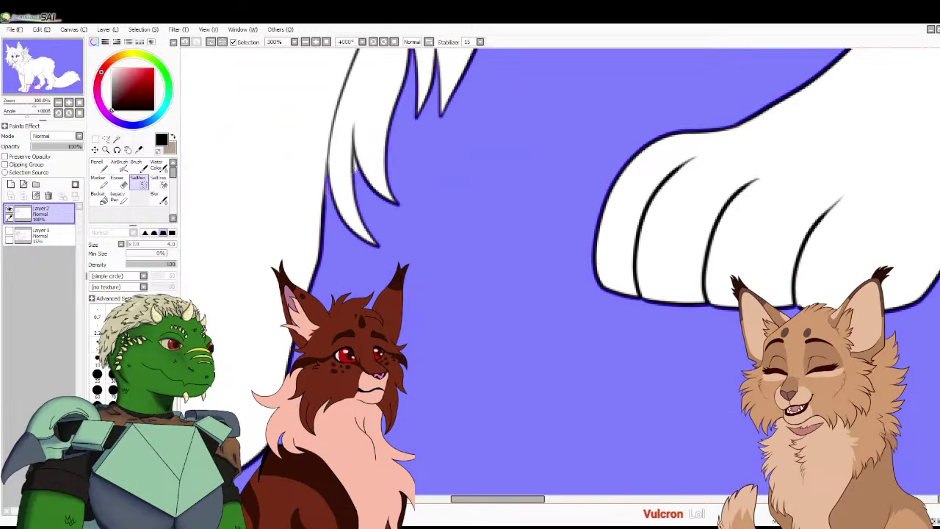
key("ctrl+i")
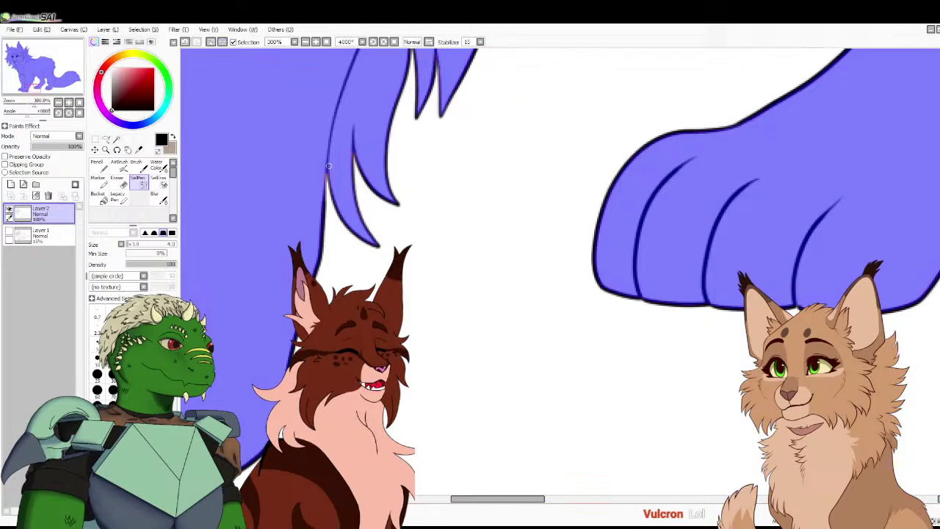
key("ctrl+i")
left_click_drag(349, 161, 238, 411)
left_click_drag(340, 136, 340, 192)
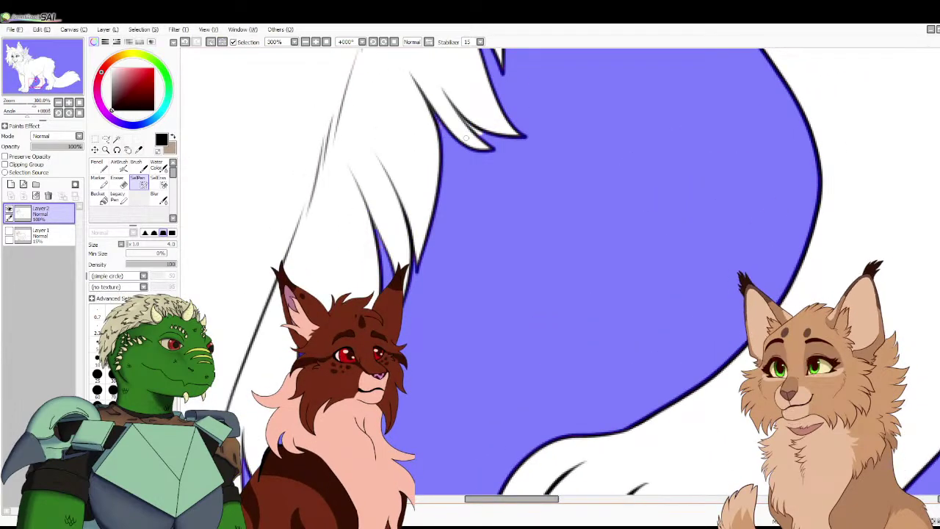
key("ctrl+z")
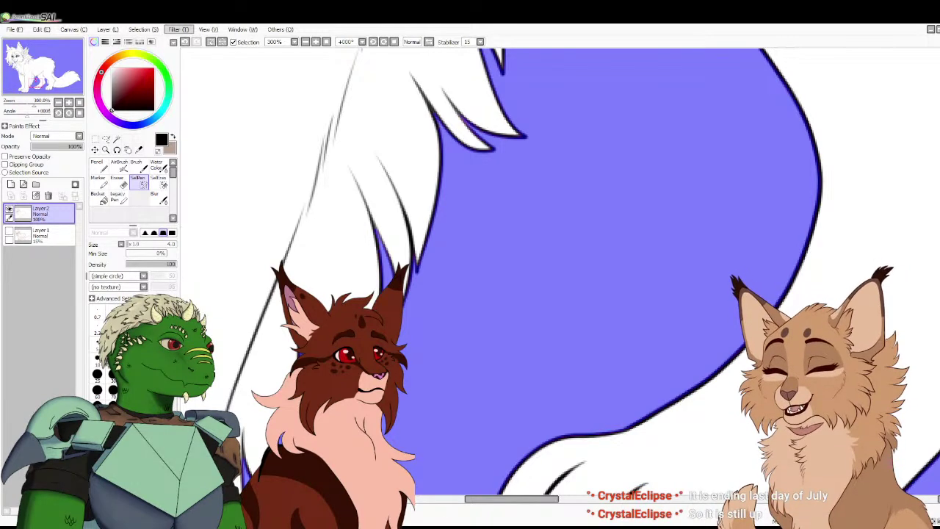
Refine the background selection around the elbow tufts and in the notch where the belly meets the hind leg, checking it with the selection inverted
left_click_drag(558, 242, 614, 380)
left_click_drag(504, 174, 283, 228)
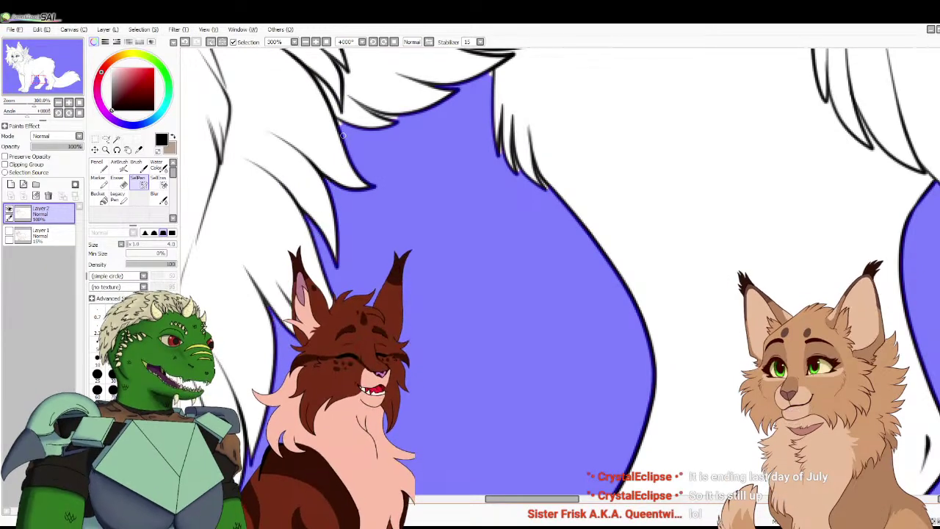
key("ctrl+i")
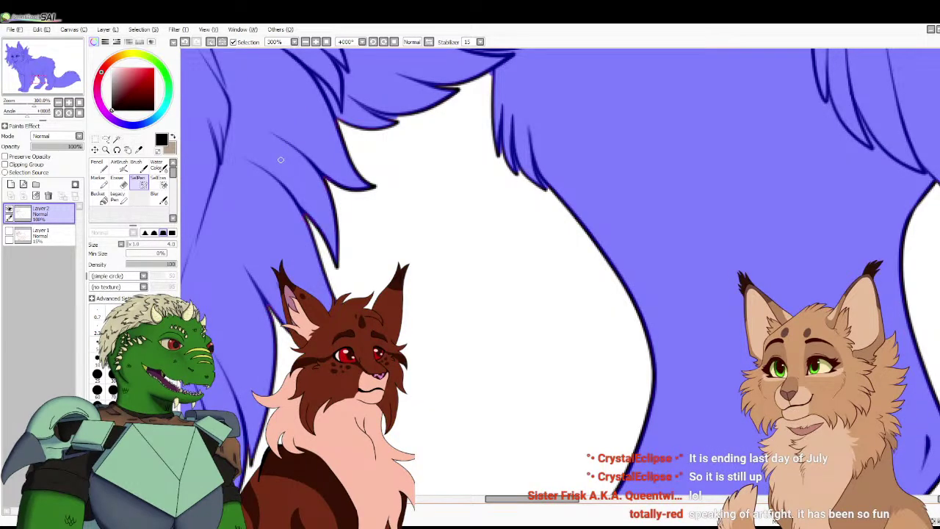
key("ctrl+i")
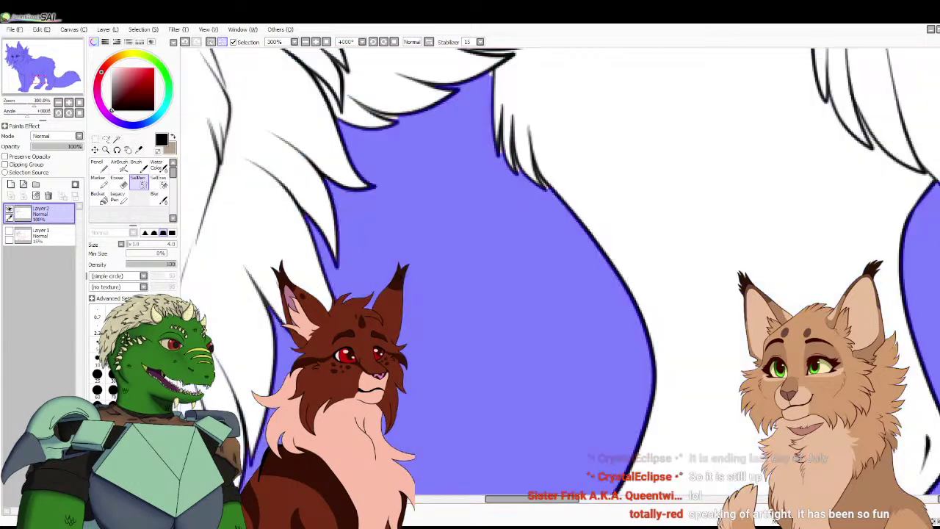
left_click_drag(399, 120, 261, 175)
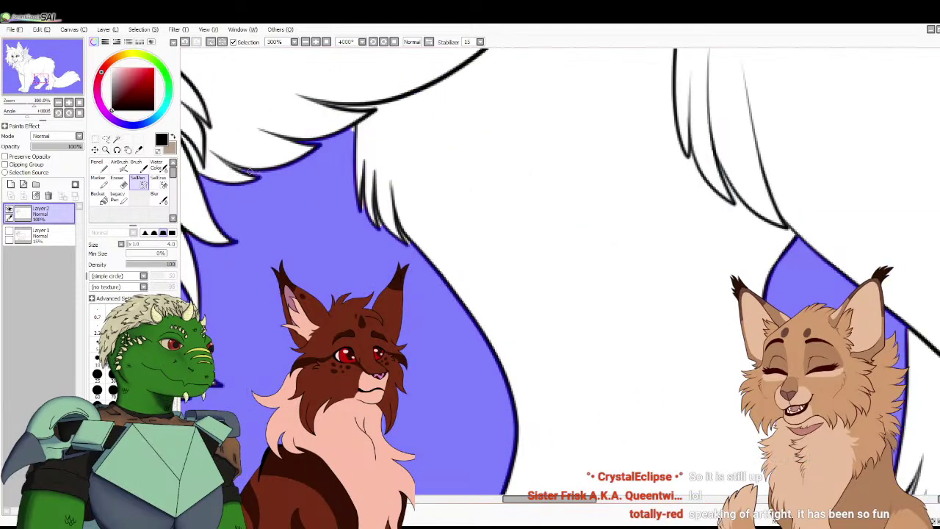
key("ctrl+i")
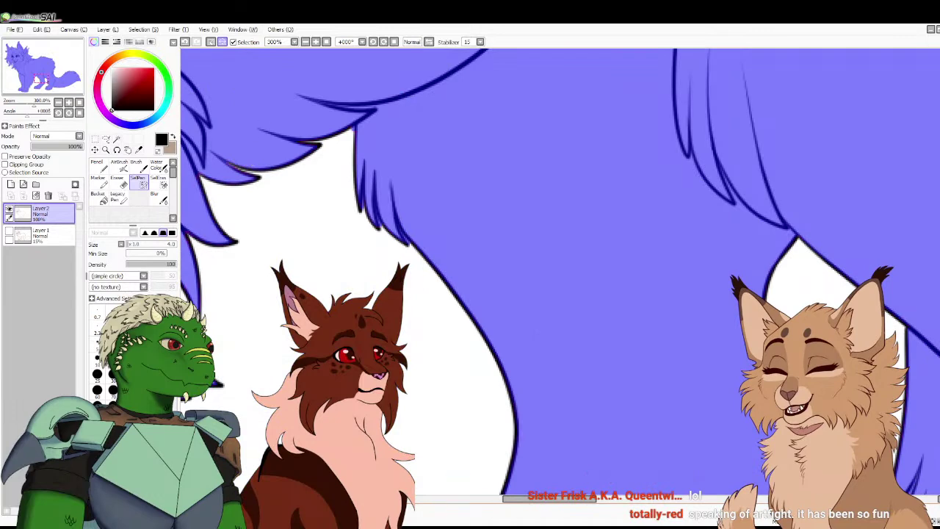
key("ctrl+i")
key("ctrl+i")
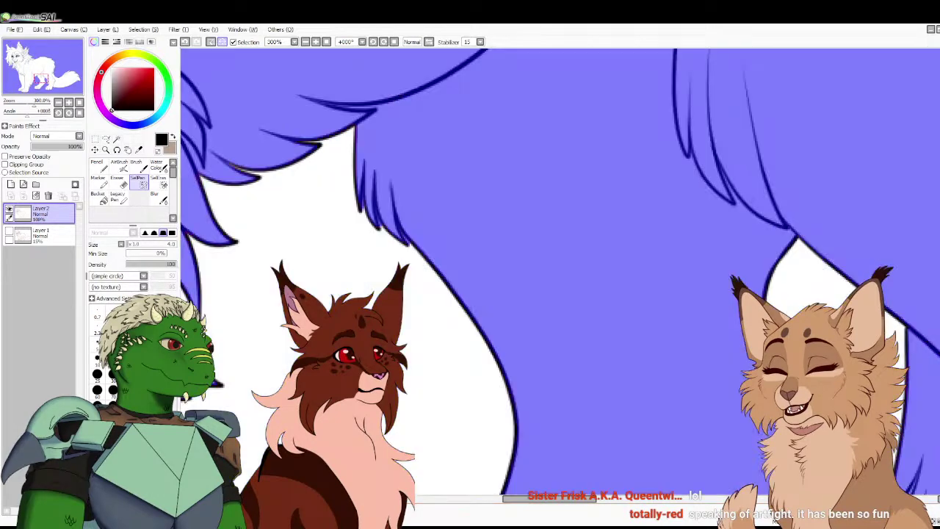
key("ctrl+i")
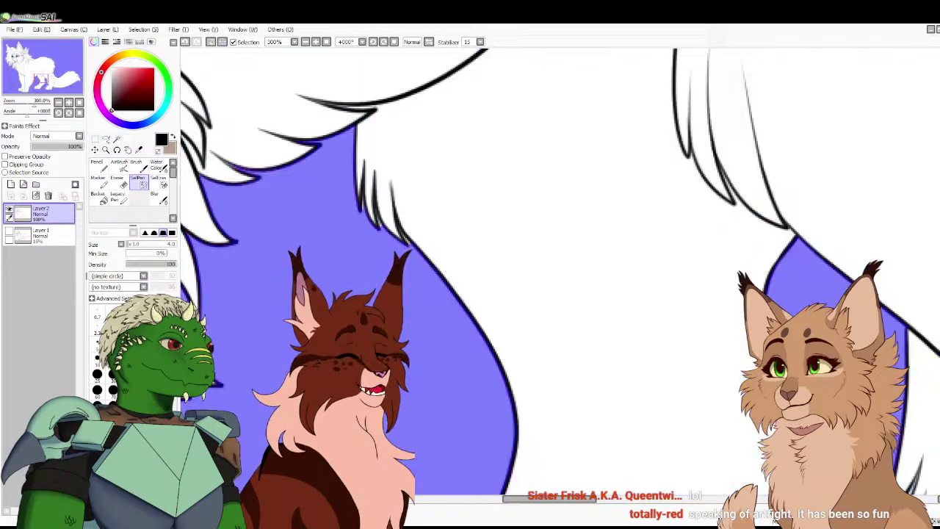
Extend the background selection into the small gaps between the fur tufts at the front of the hind thigh, checking it inverted
left_click_drag(322, 165, 267, 110)
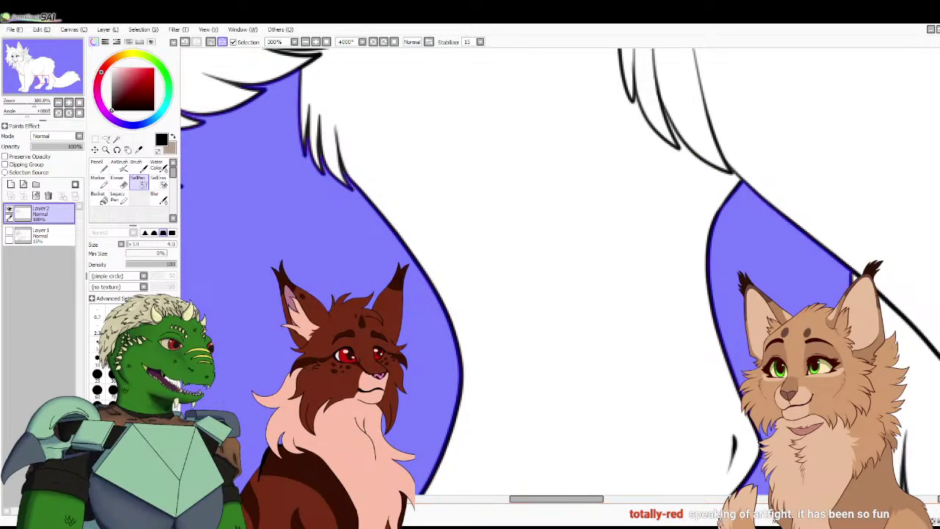
key("ctrl+i")
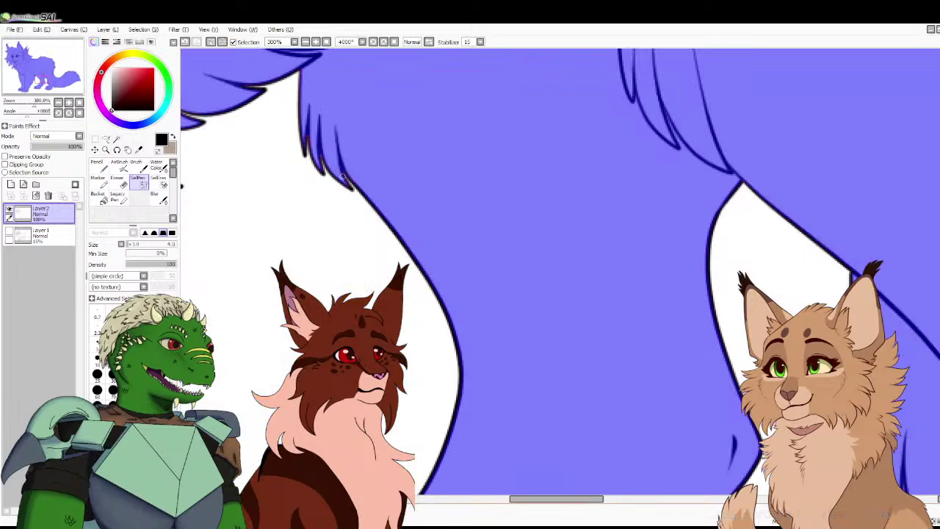
key("ctrl+i")
Refine the background selection in the narrow gaps between the fur tufts on the lower hind leg, checking it with the selection inverted
left_click_drag(340, 258, 367, 285)
left_click_drag(367, 440, 319, 51)
left_click_drag(734, 110, 369, 484)
left_click_drag(937, 501, 799, 282)
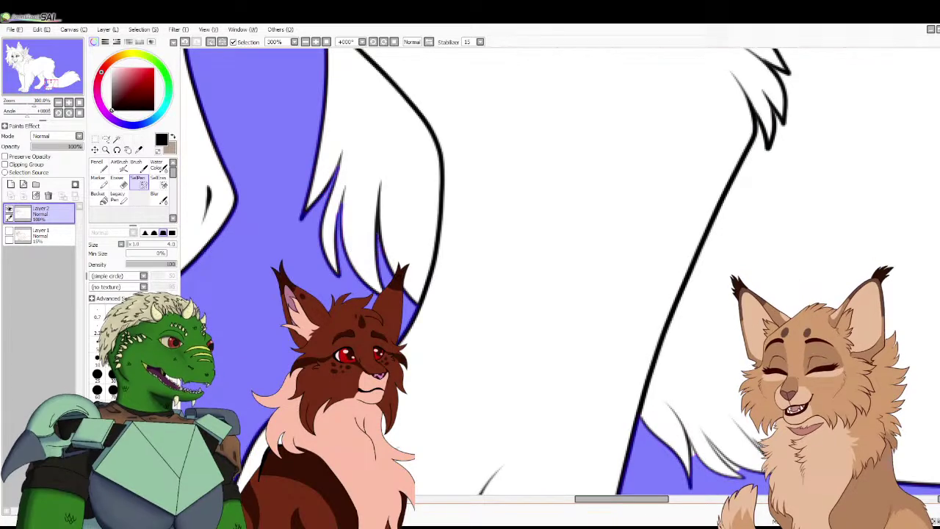
left_click(359, 234)
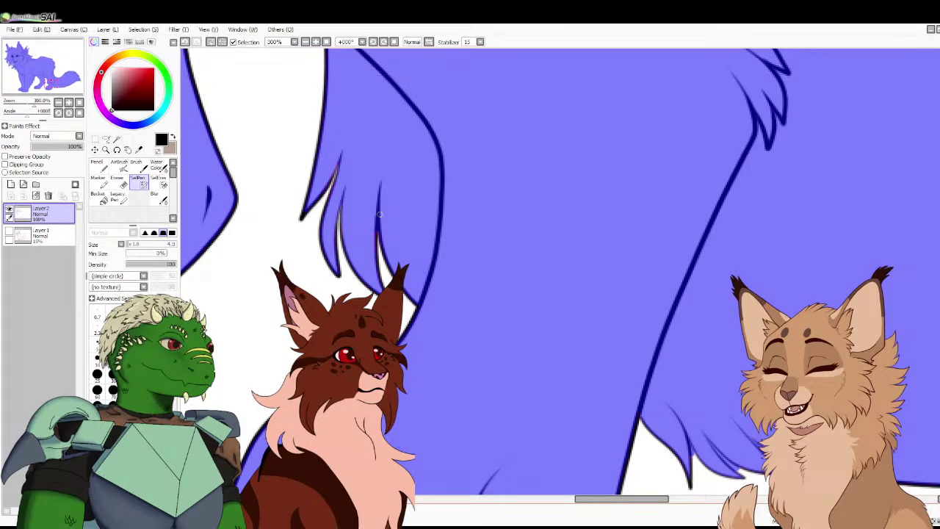
key("ctrl+z")
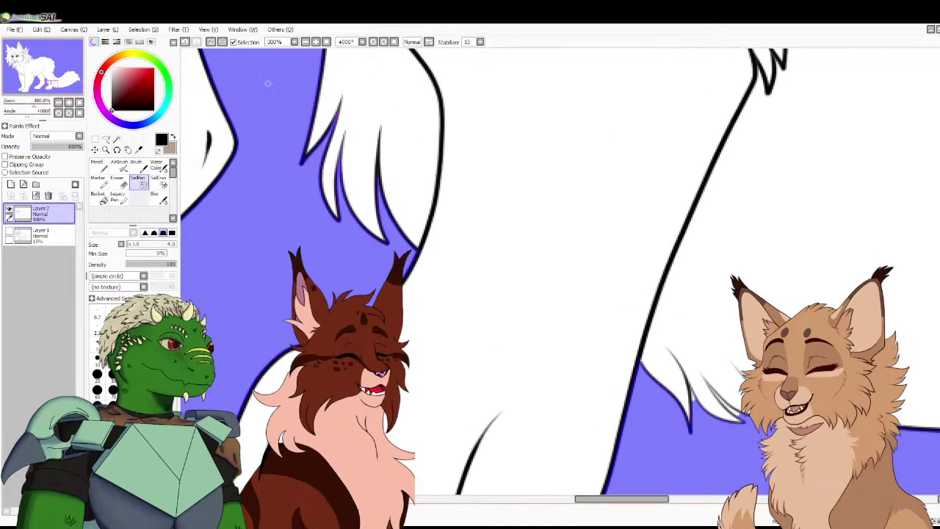
left_click(222, 42)
key("ctrl+z")
Extend the background selection into the notches between the fur tufts under the tail base, checking it with the selection inverted
left_click_drag(691, 401, 360, 182)
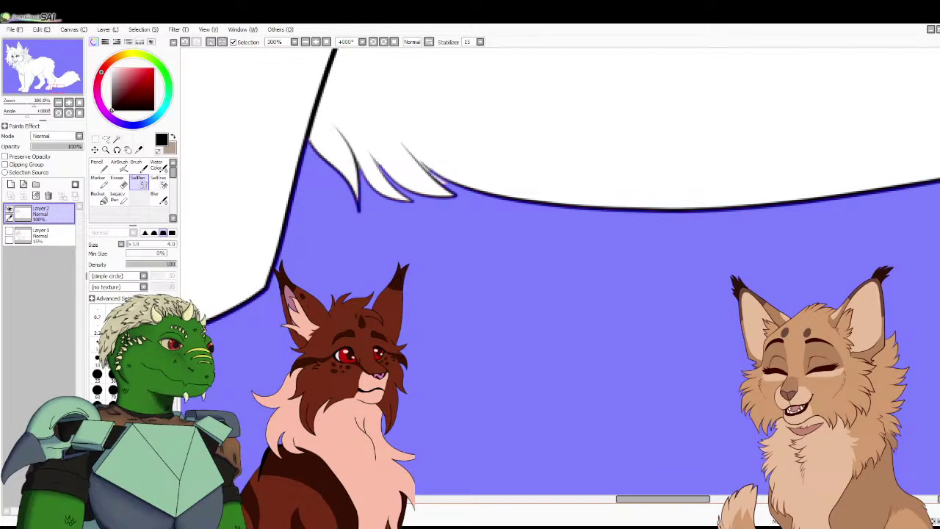
left_click(222, 42)
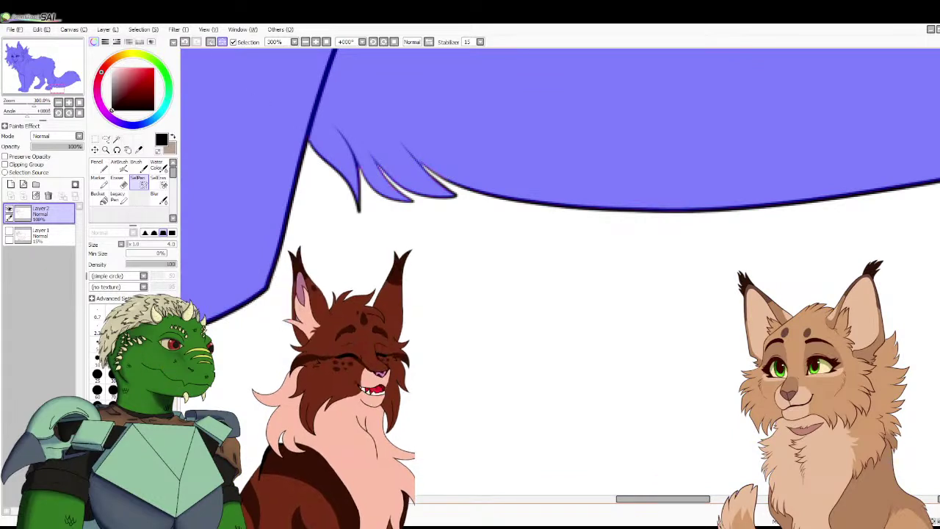
key("ctrl+z")
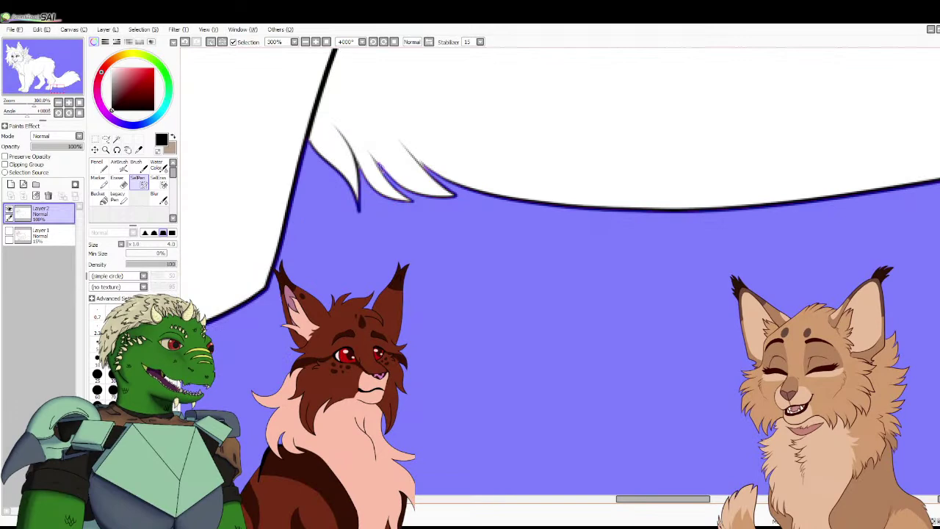
key("ctrl+y")
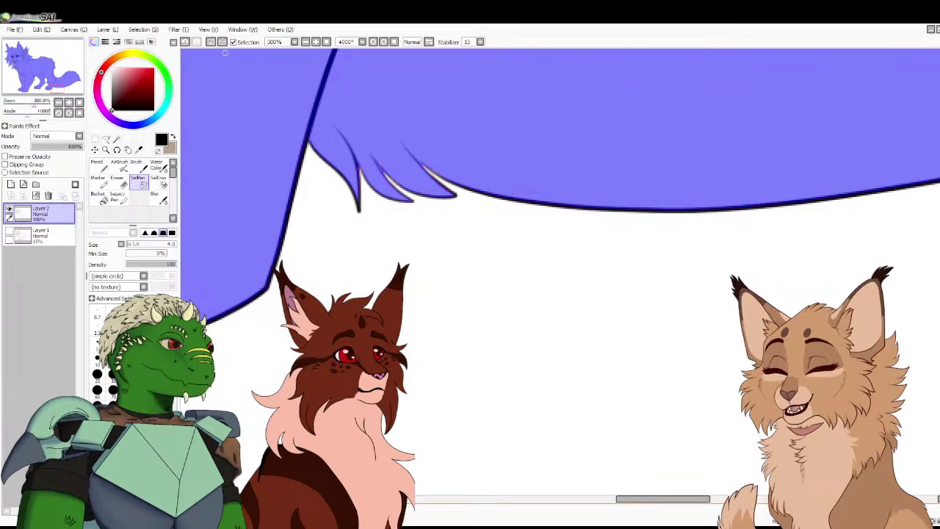
key("ctrl+z")
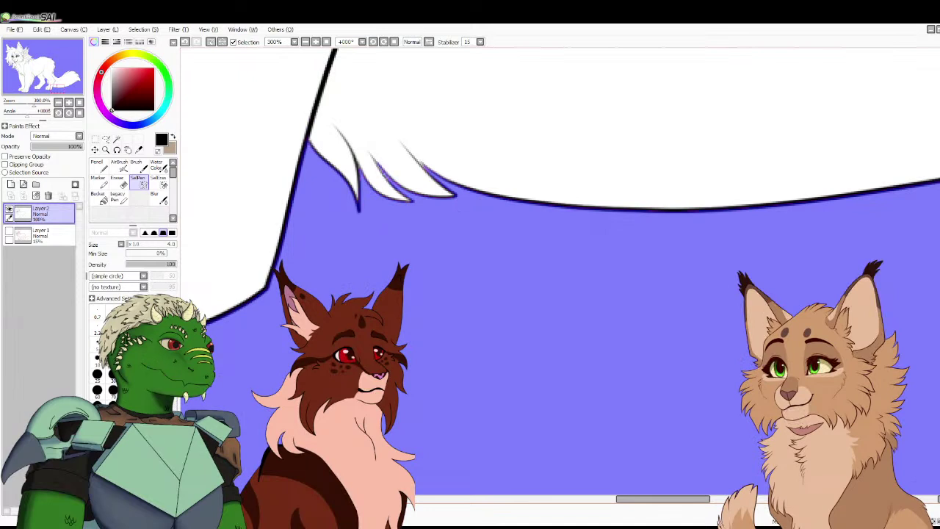
key("ctrl+y")
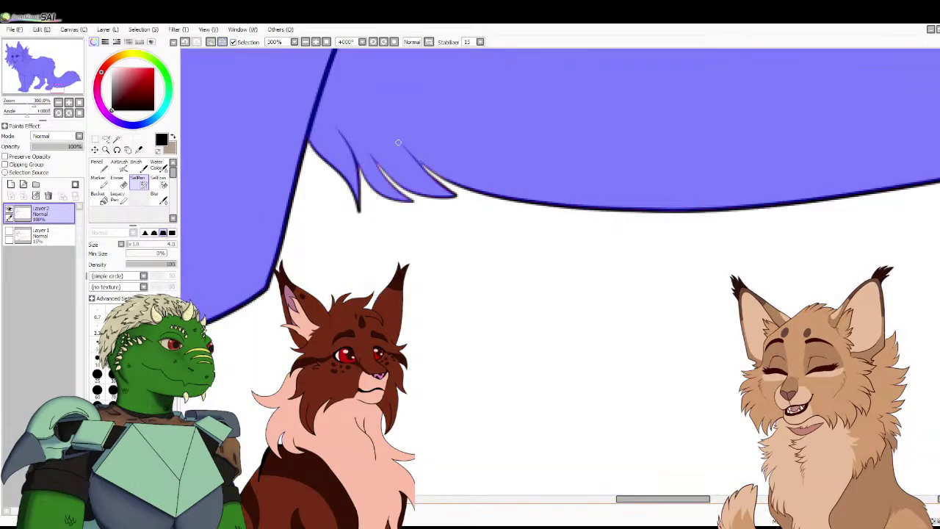
left_click(221, 42)
Extend the background selection with SelPen into the two narrow notches between the large tufts at the tail tip, checking it inverted
left_click_drag(58, 88, 76, 80)
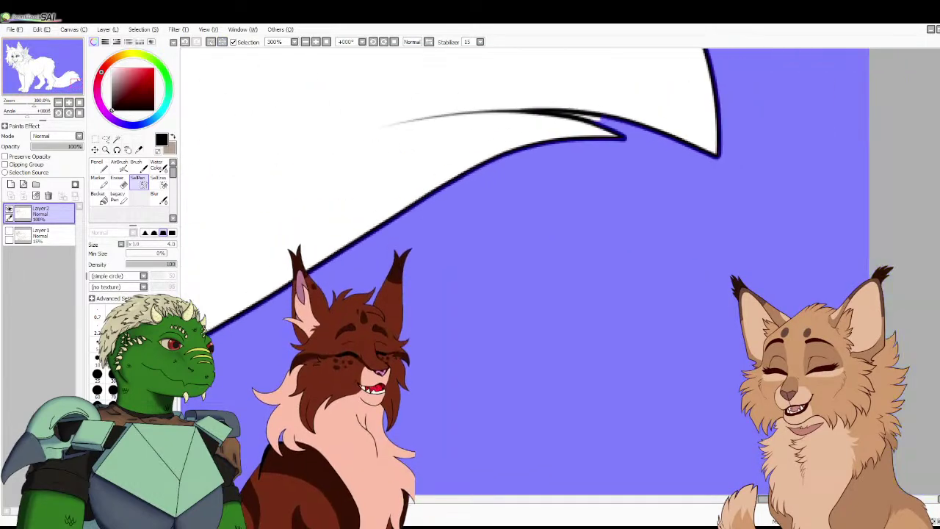
left_click_drag(598, 119, 429, 178)
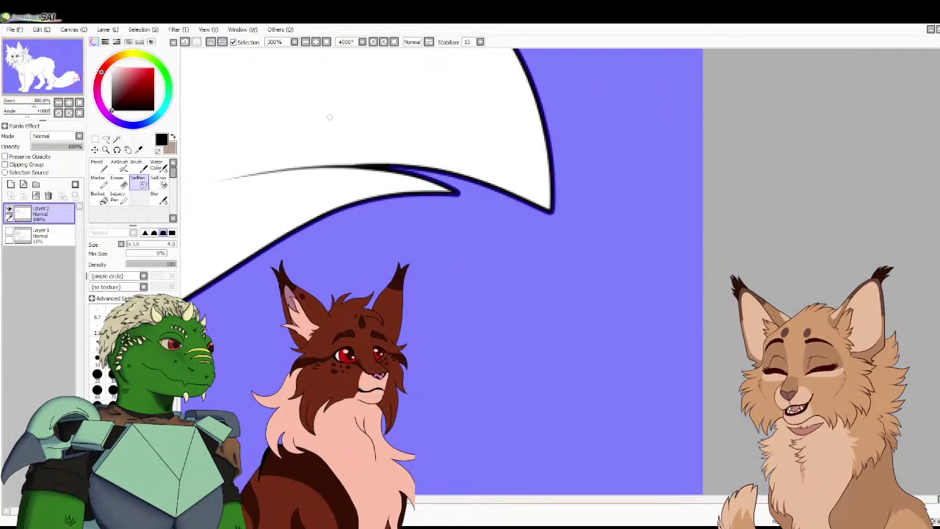
key("ctrl+y")
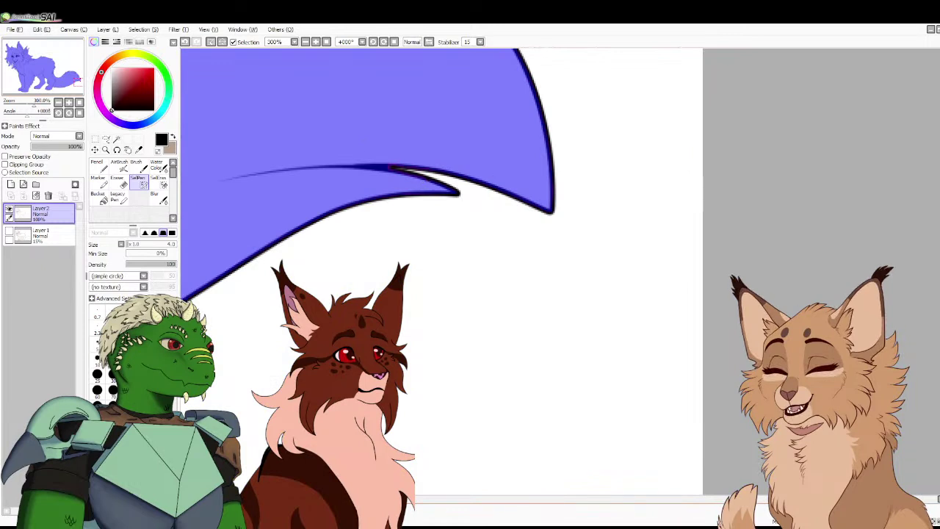
key("ctrl+z")
mouse_move(390, 168)
left_mouse_down()
mouse_move(281, 305)
mouse_move(390, 416)
left_mouse_up()
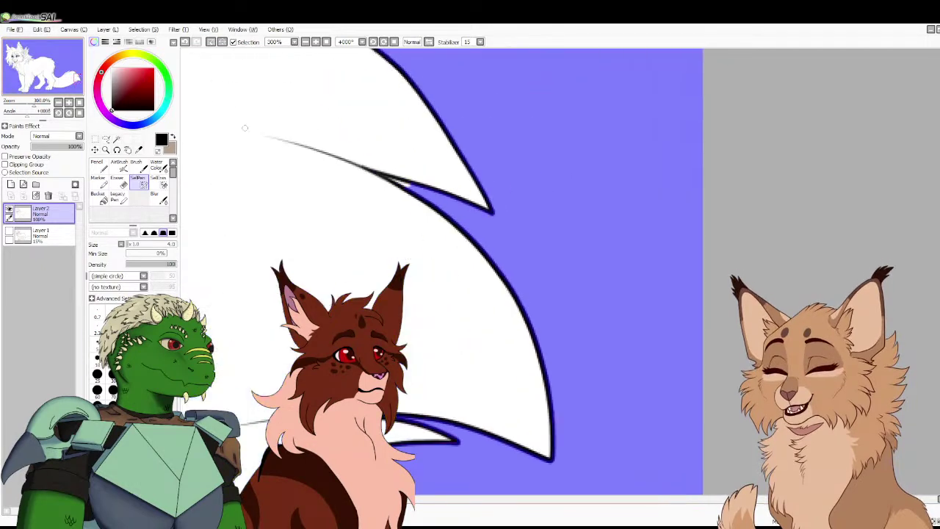
key("ctrl+y")
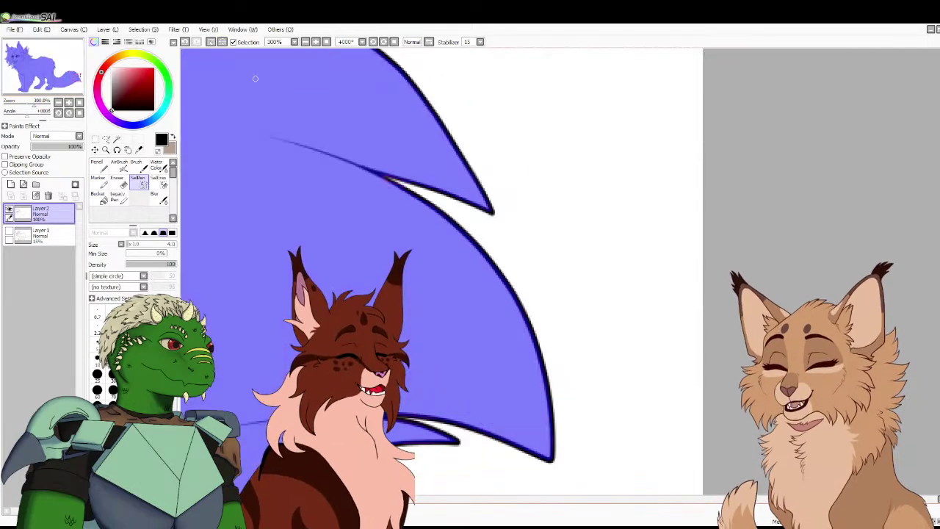
left_click(222, 42)
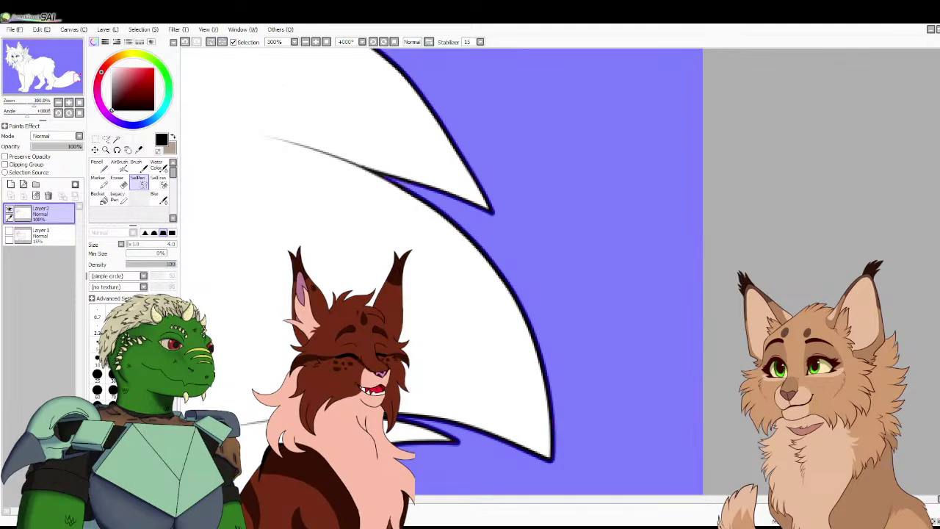
Refine the background selection in the notches between the upper tufts near the tail's end, checking it inverted
left_click_drag(286, 108, 452, 300)
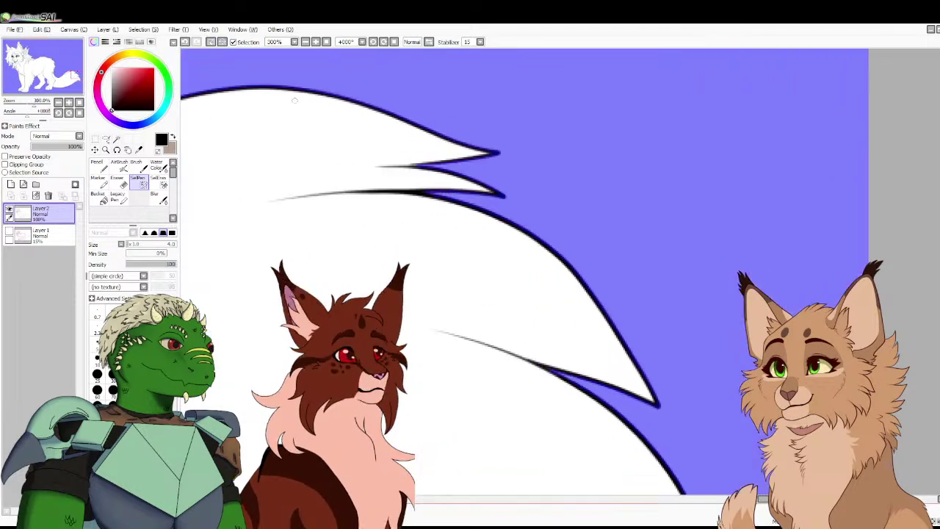
key("ctrl+z")
key("ctrl+y")
Refine the background selection where the long tufts split along the tail's upper edge, checking it with the selection inverted
left_click_drag(297, 112, 435, 167)
left_click_drag(249, 164, 361, 165)
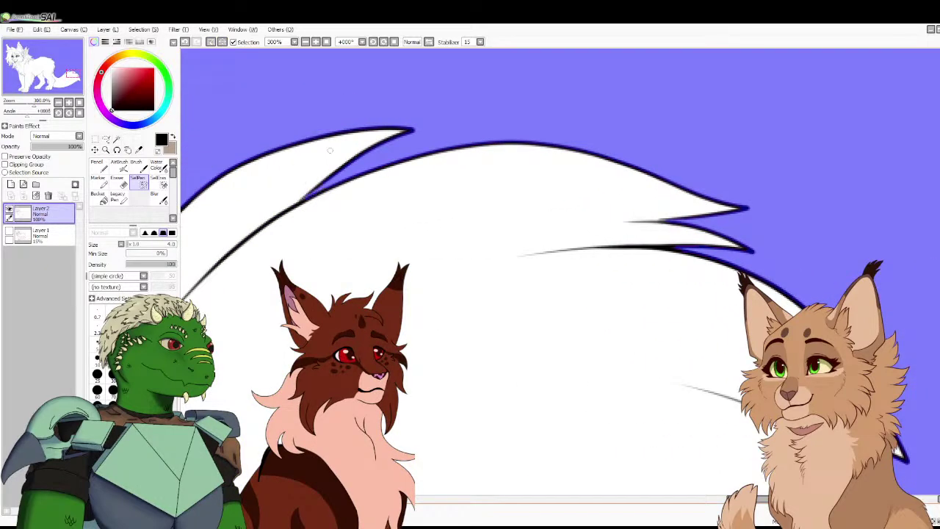
key("ctrl+z")
left_click(221, 42)
left_click_drag(298, 204, 491, 175)
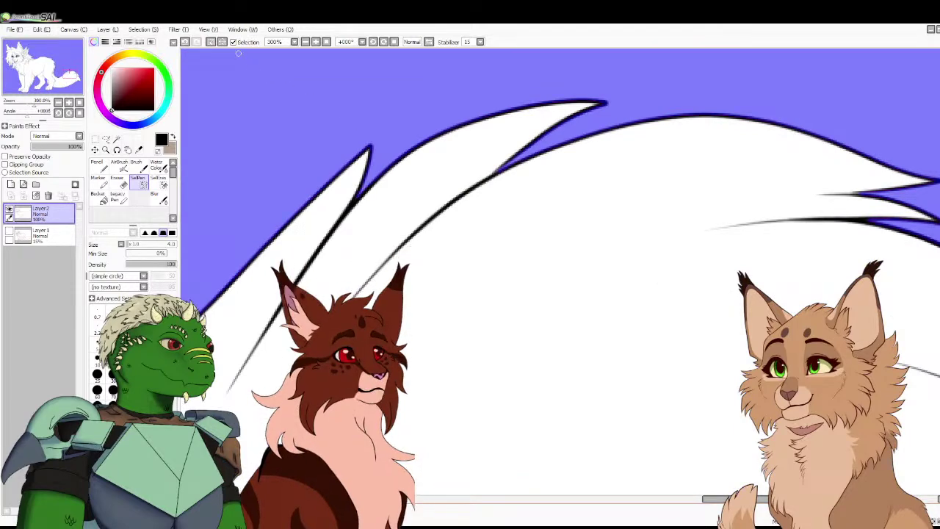
key("ctrl+z")
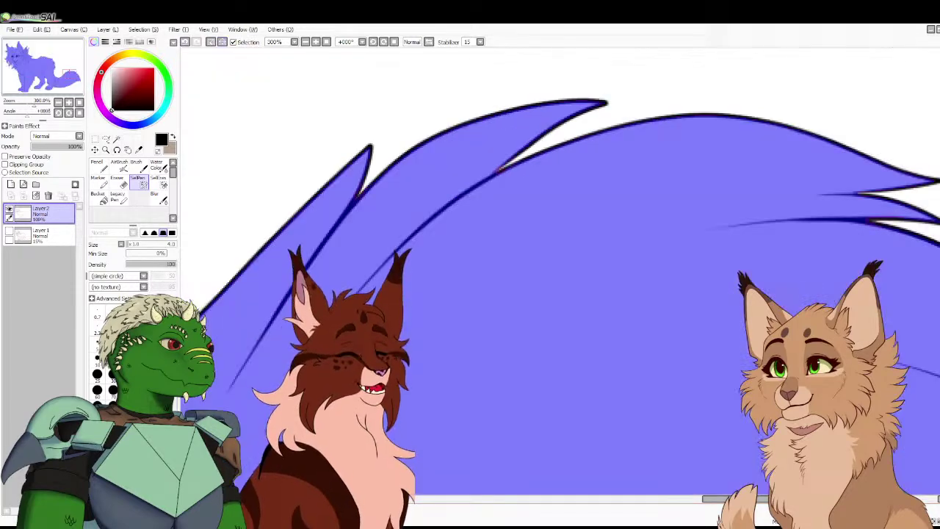
key("ctrl+y")
Refine the background selection between the fur tufts on the back of the hind thigh, checking it with the selection inverted
left_click_drag(309, 308, 804, 95)
left_click_drag(441, 74, 584, 484)
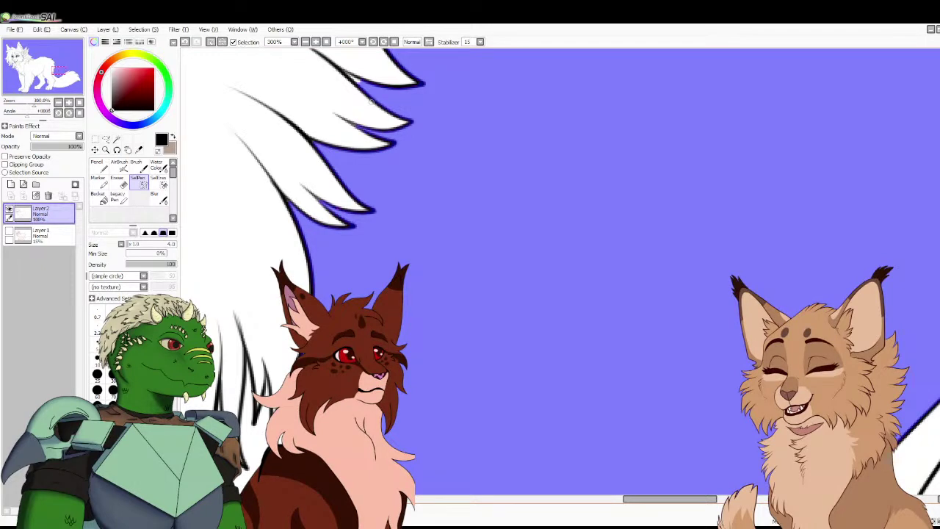
key("ctrl+i")
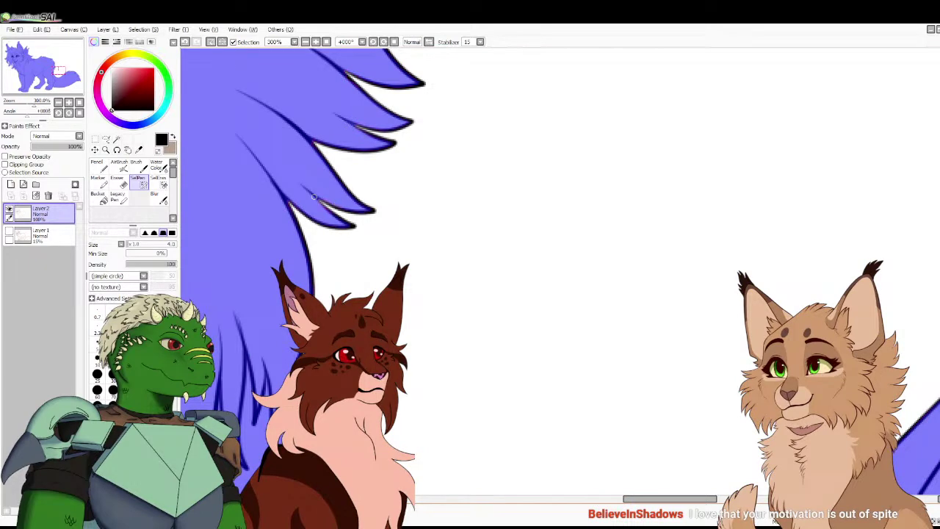
key("ctrl+i")
Refine the background selection between the overlapping fur tufts on the rump, checking it with the selection inverted
left_click_drag(259, 104, 314, 408)
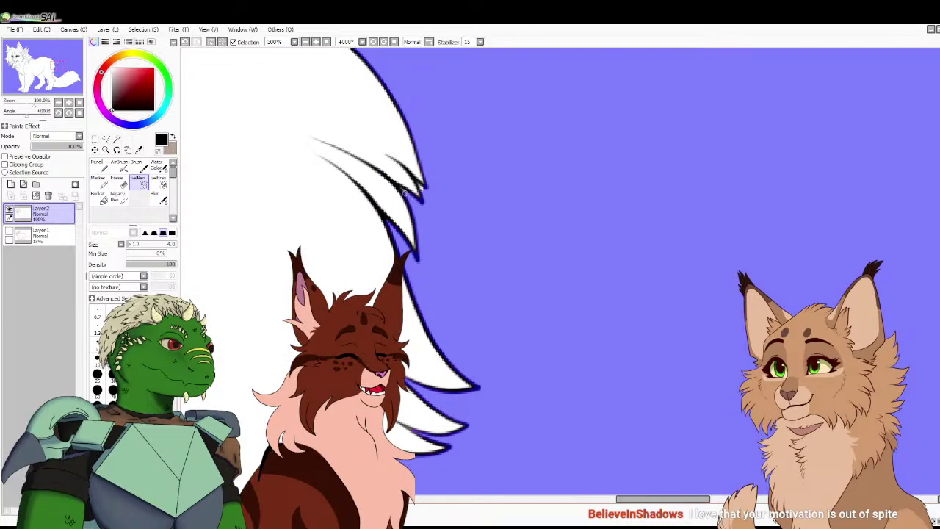
key("ctrl+i")
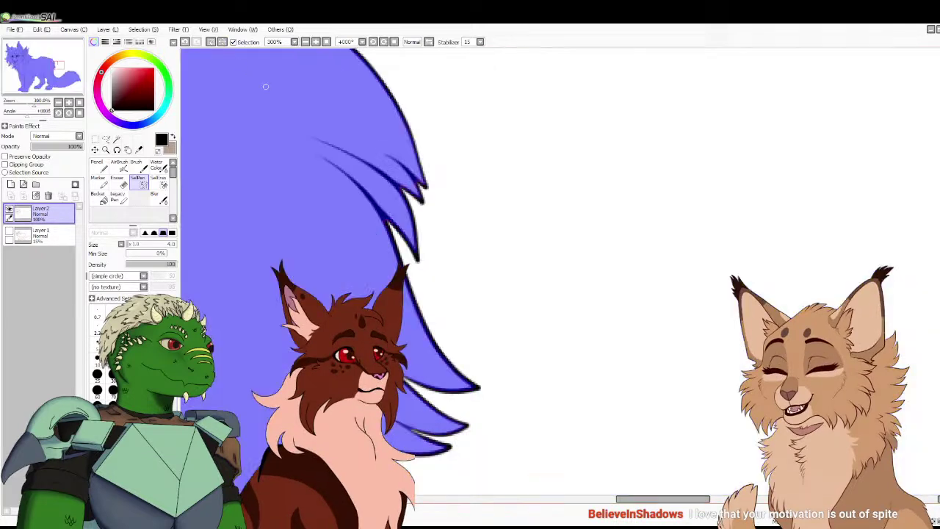
left_click(222, 41)
Examine the selection's edge along the rump and back up to the shoulder tufts, checking it both normal and inverted
left_click_drag(259, 104, 397, 324)
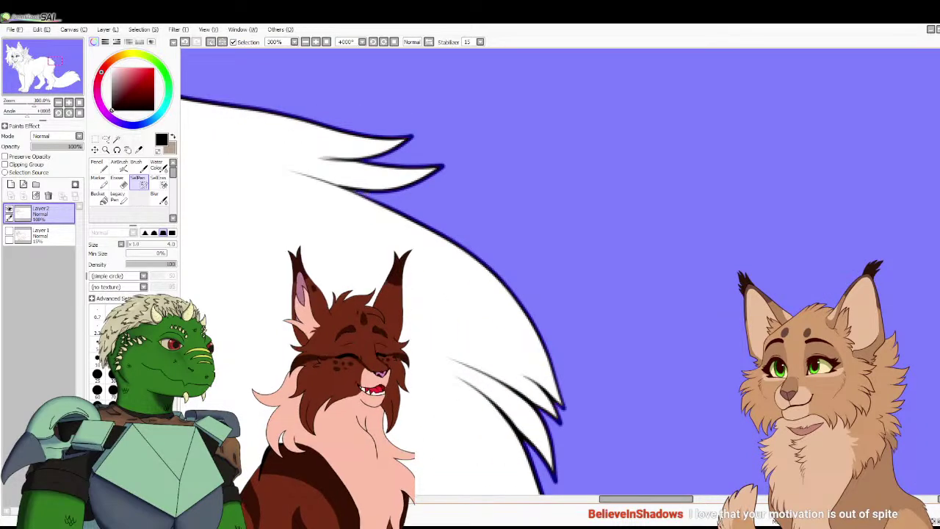
key("ctrl+i")
key("ctrl+i")
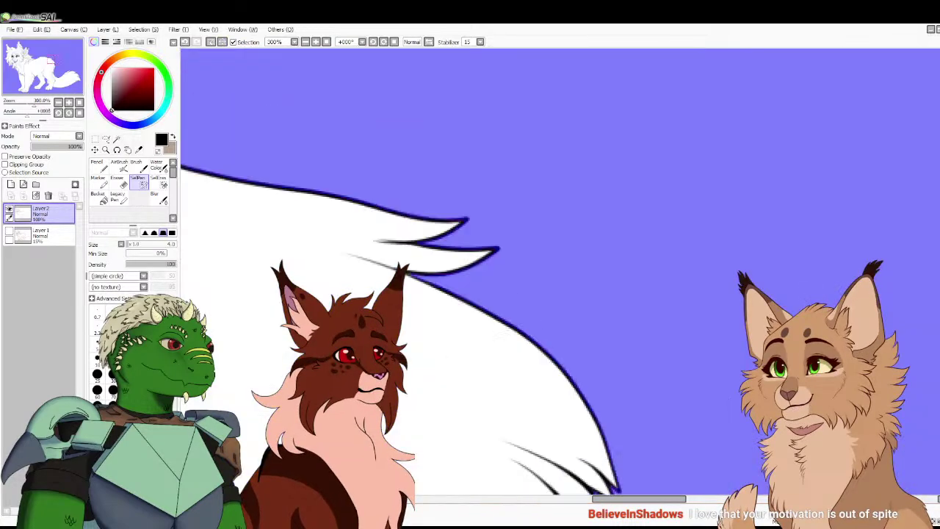
left_click_drag(259, 139, 645, 223)
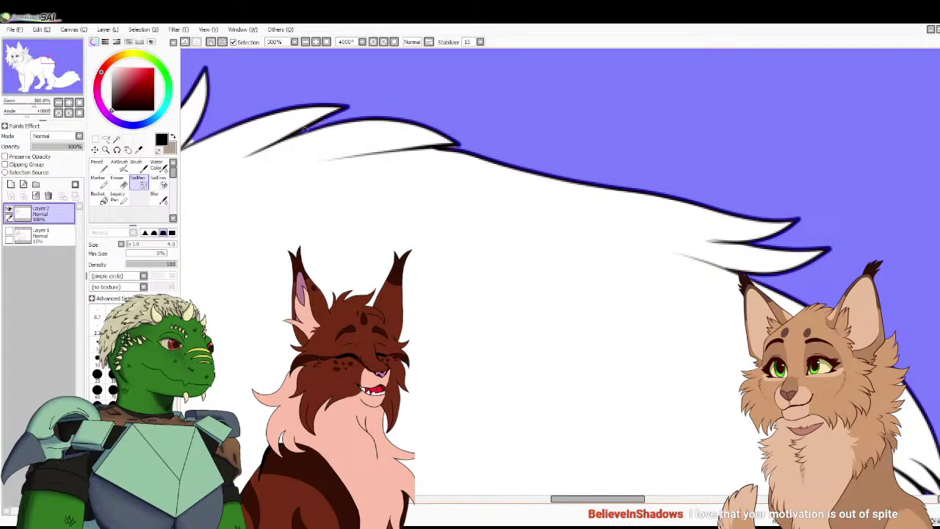
key("ctrl+i")
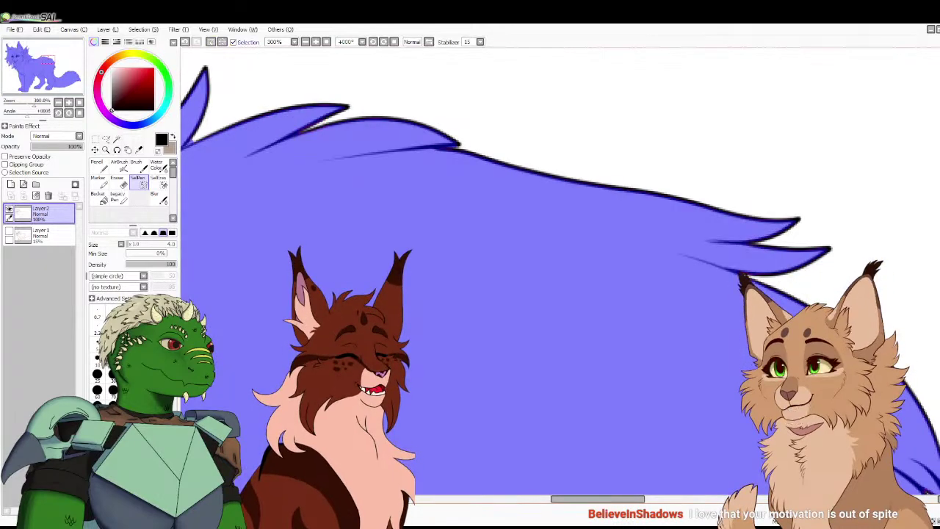
key("ctrl+i")
left_click_drag(194, 138, 360, 139)
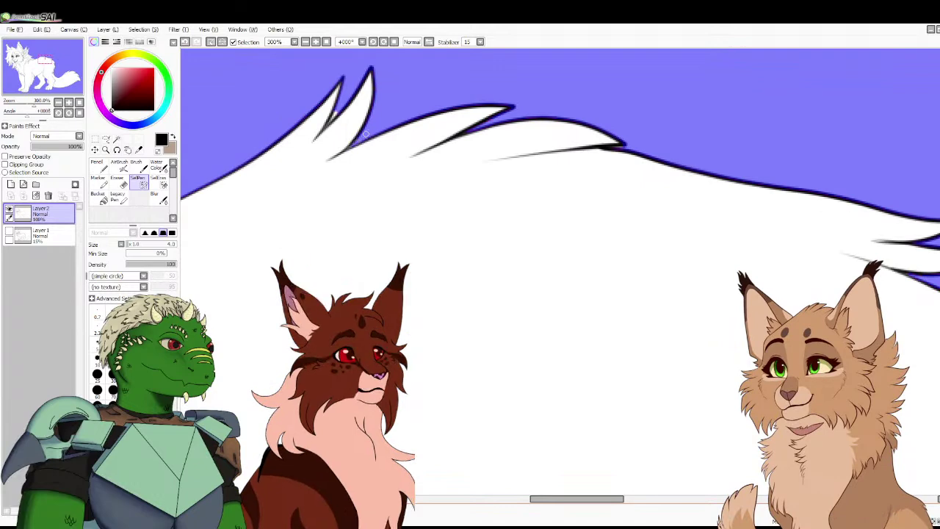
key("ctrl+i")
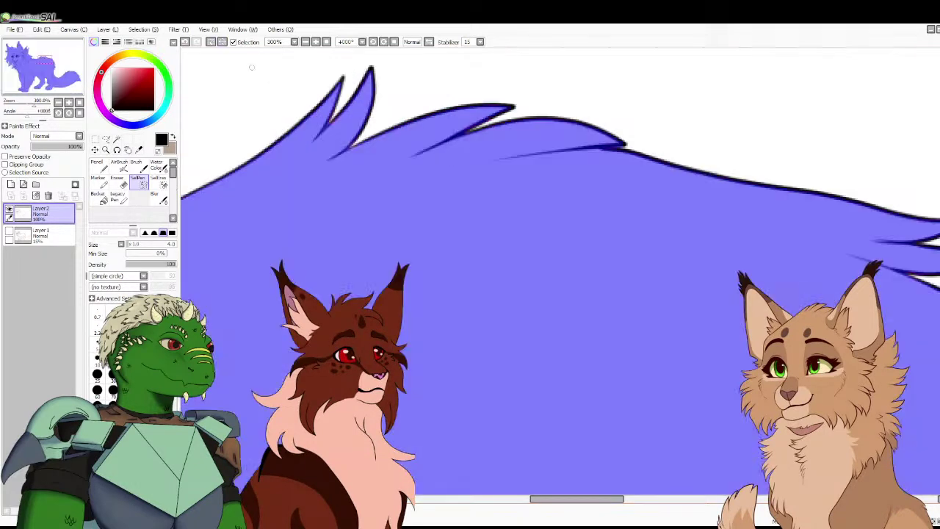
key("ctrl+i")
left_click_drag(360, 138, 883, 113)
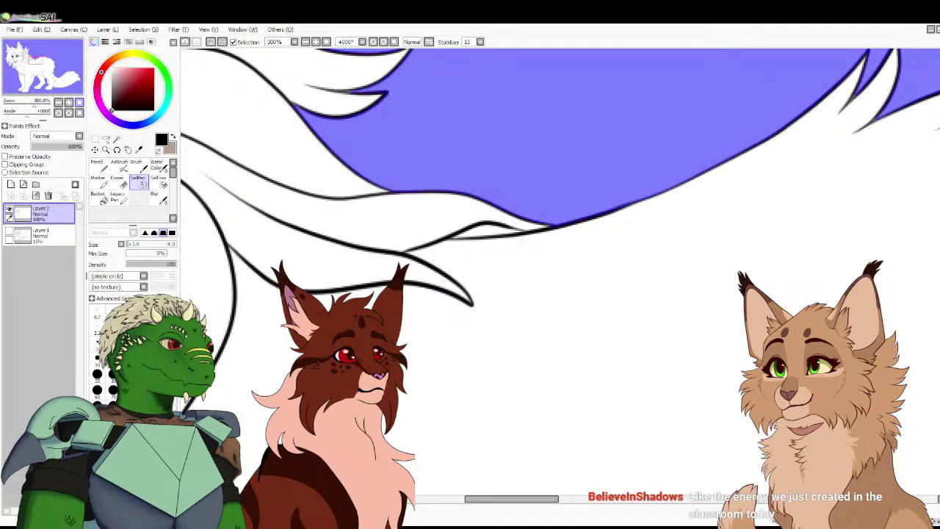
Invert the selection and fill the silhouette with dark navy from the reference sheet on a new layer beneath the line art
key("ctrl+0")
key("ctrl+i")
key("ctrl+Tab")
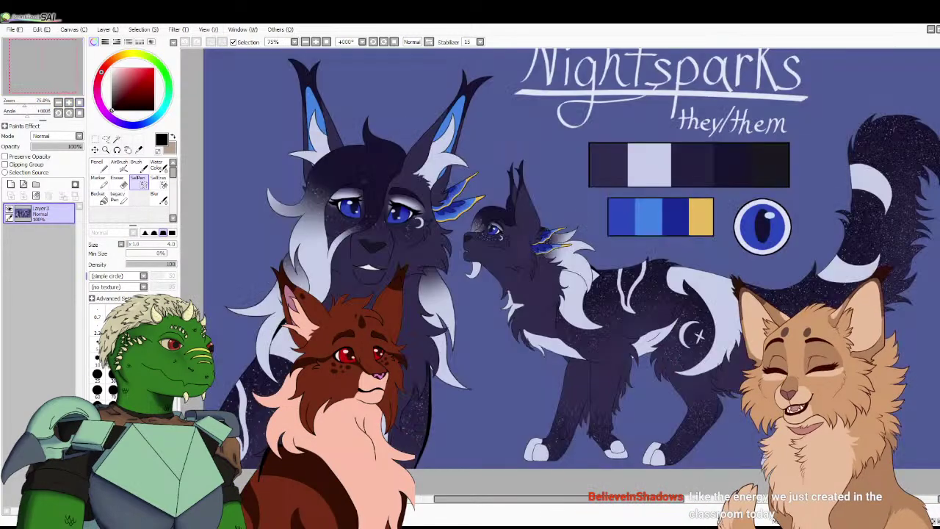
key("g")
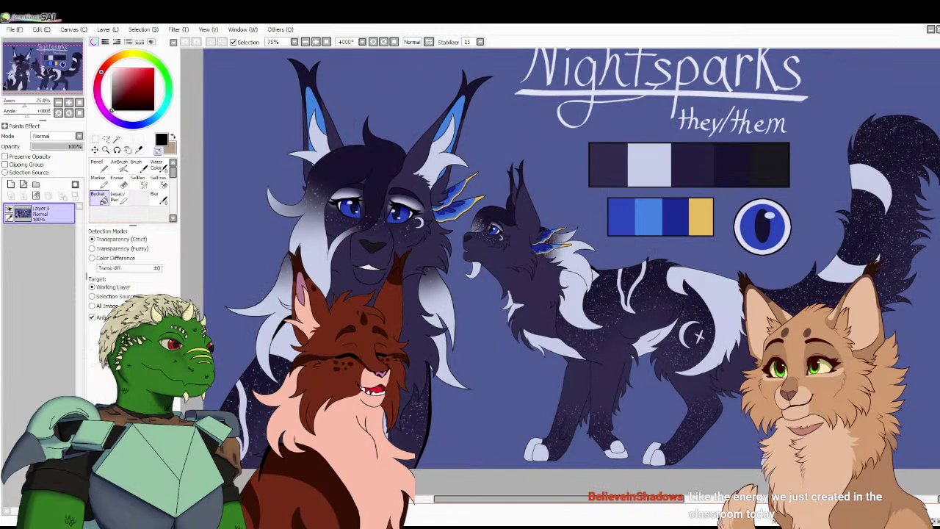
key("ctrl+Tab")
left_click(41, 235)
key("ctrl+shift+n")
key("ctrl+f")
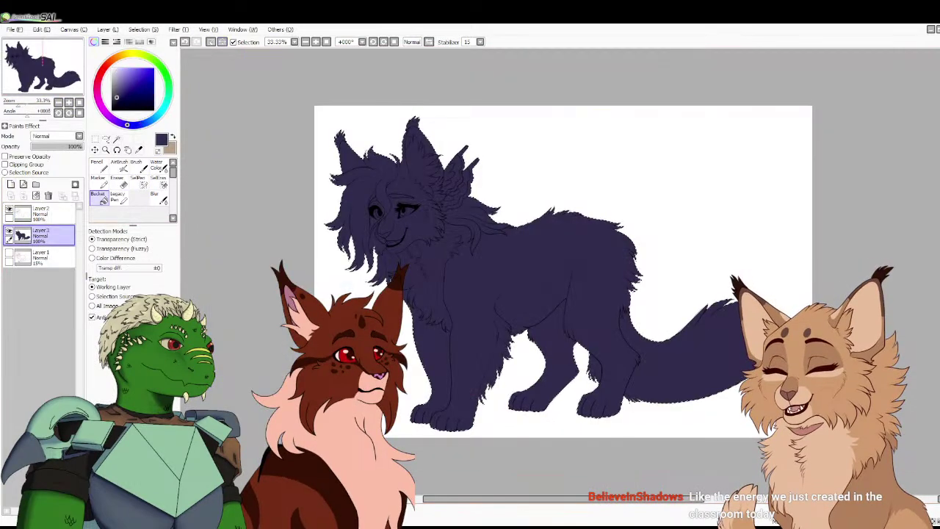
Add a layer below the silhouette and fill the background with a lighter version of the reference sheet's backdrop blue
key("ctrl+Tab")
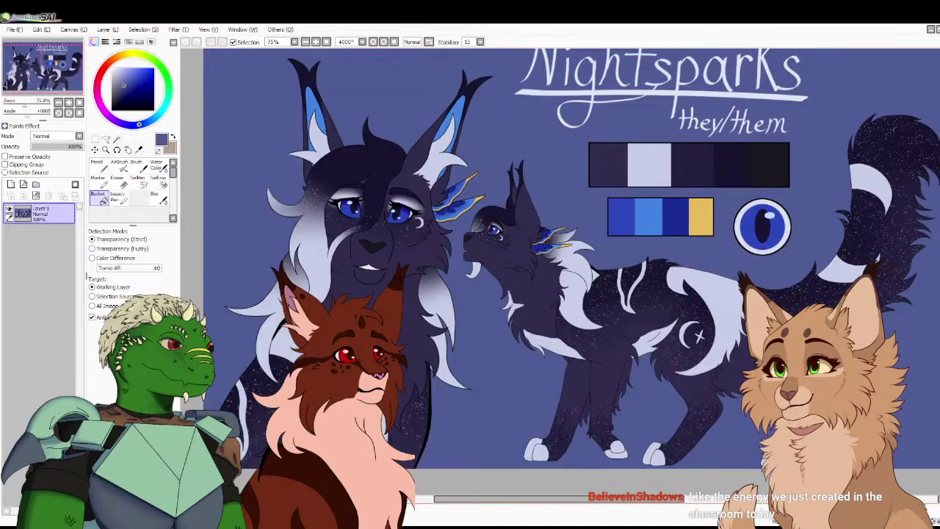
key("ctrl+Tab")
left_click(40, 257)
key("ctrl+shift+n")
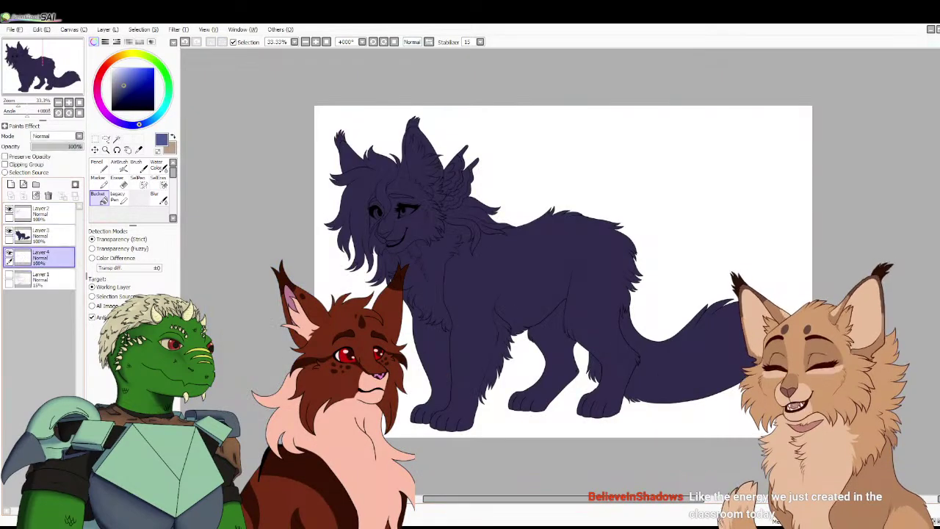
left_click(552, 206)
left_click(122, 77)
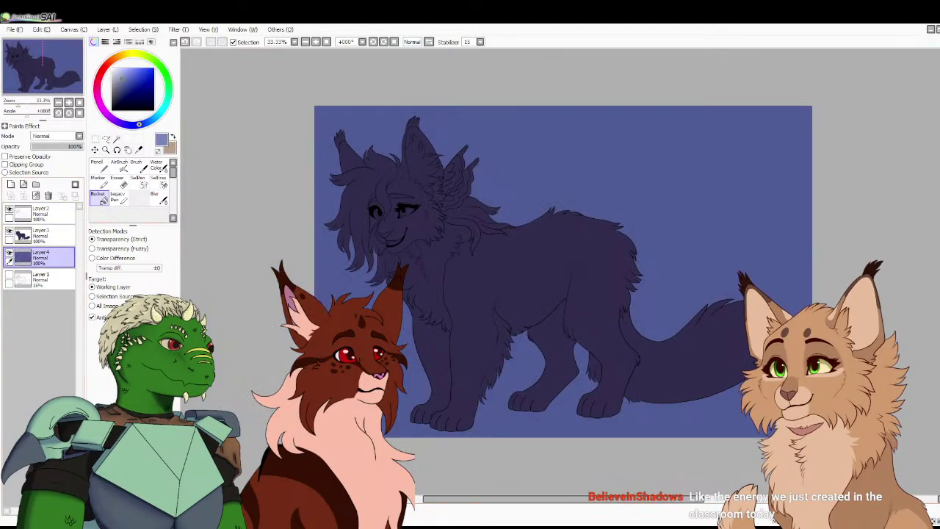
left_click(552, 205)
Preserve the silhouette layer's opacity and colour the nose with a near-black navy taken from the reference sheet
left_click(45, 235)
key("slash")
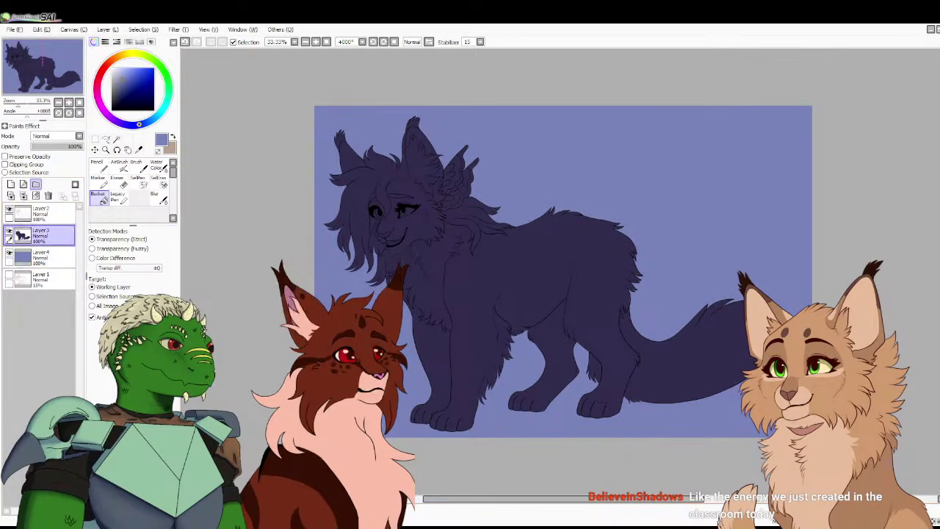
scroll(559, 272, "up", 2)
left_click_drag(441, 221, 668, 302)
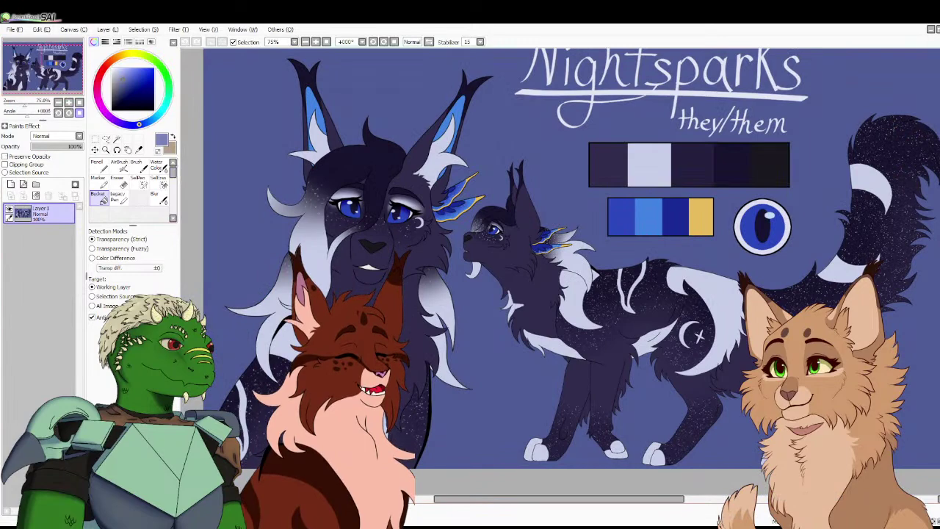
scroll(470, 264, "up", 3)
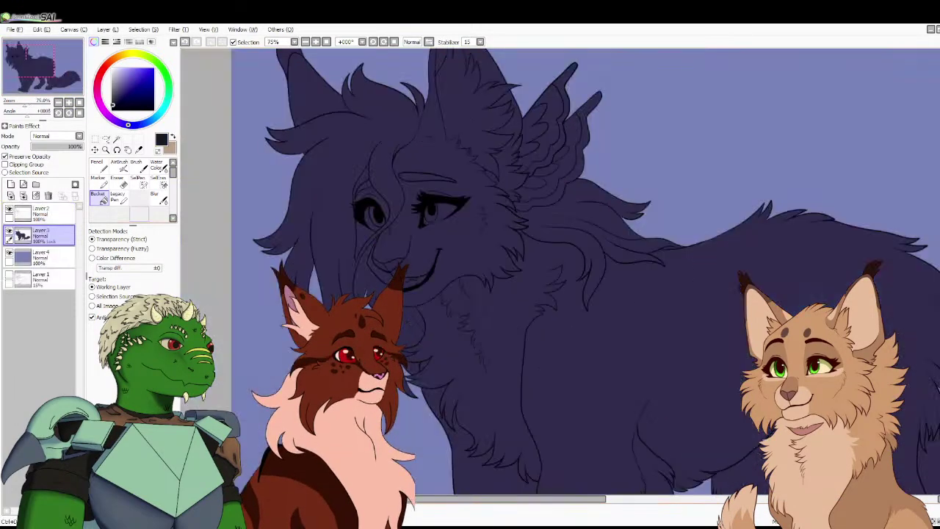
left_click(98, 166)
scroll(560, 271, "up", 3)
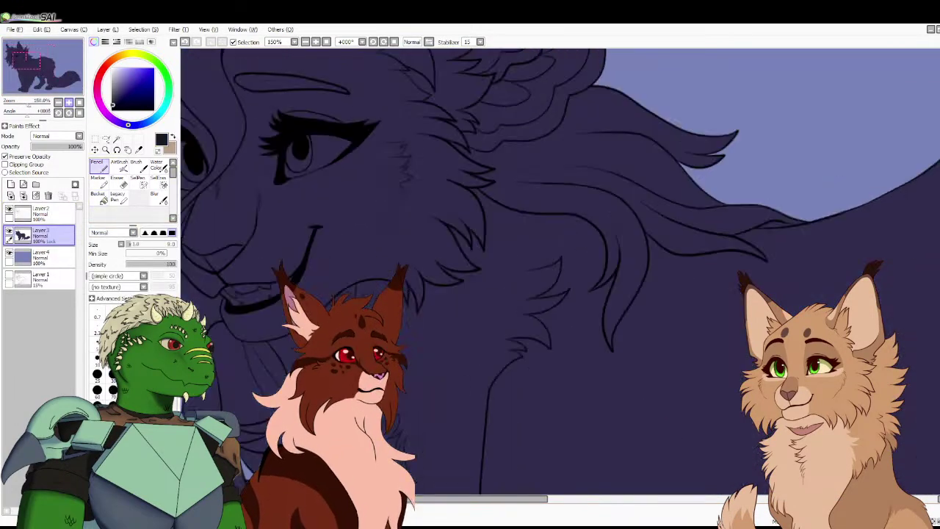
left_click_drag(441, 220, 660, 275)
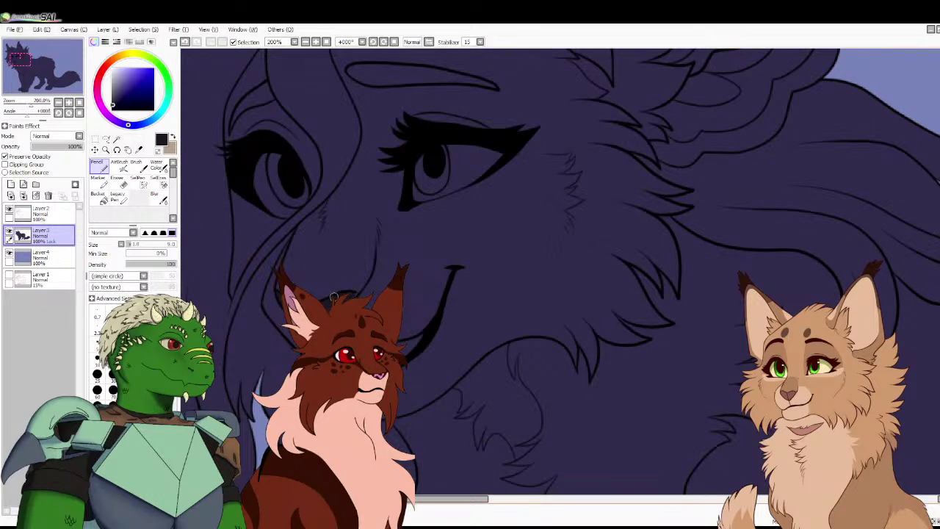
Paint the teeth in the smiling mouth off-white on the silhouette layer, comparing with the reference sheet
key("x")
key("ctrl+Tab")
key("ctrl+Tab")
key("ctrl+Tab")
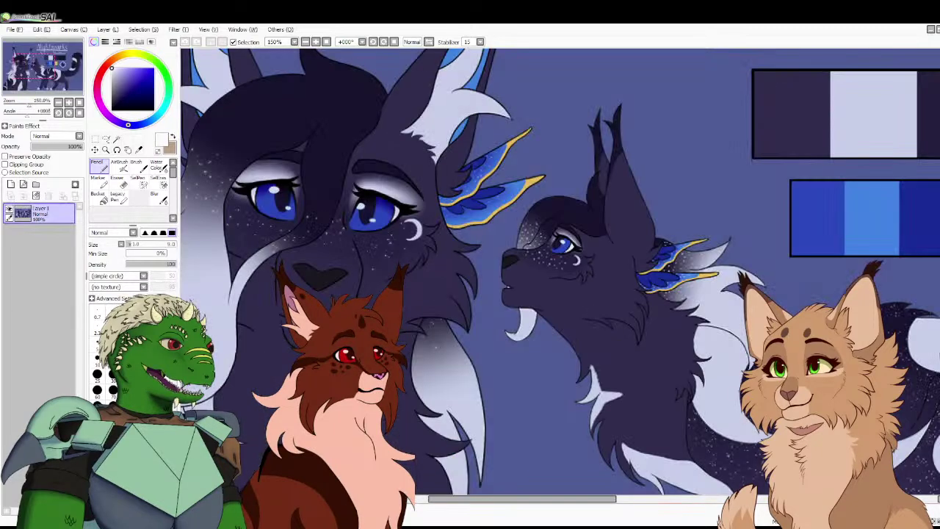
key("ctrl+Tab")
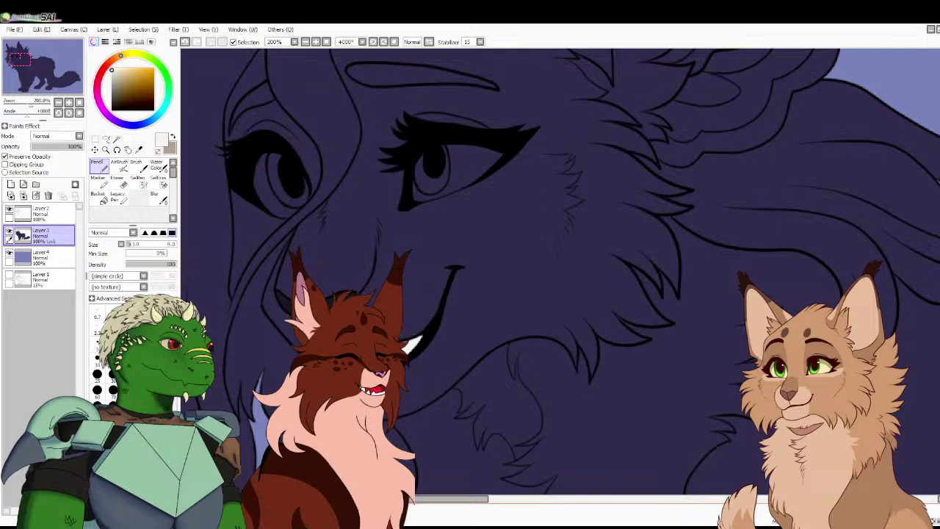
Sample a colour at the mouth and shift it to a muted, dusty red
left_click(420, 335, "alt")
left_click(411, 339, "alt")
left_click(103, 68)
left_click(119, 83)
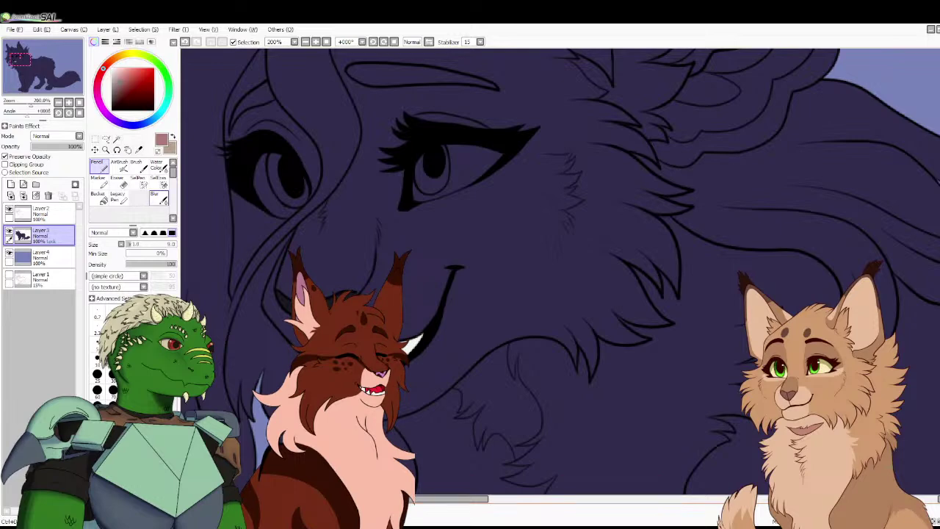
left_click(80, 102)
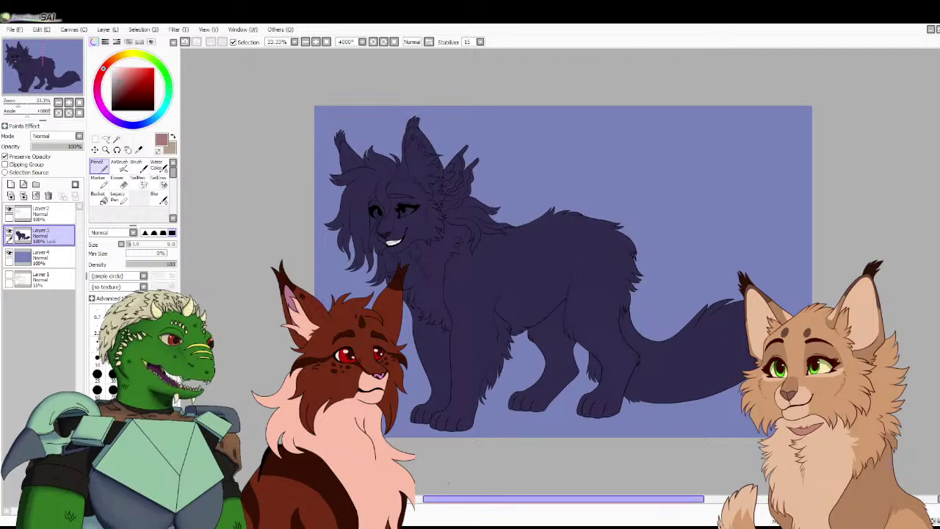
Paint the near eye's upper lid pale lavender and blur its edges softly into the dark fur
scroll(418, 202, "up", 5)
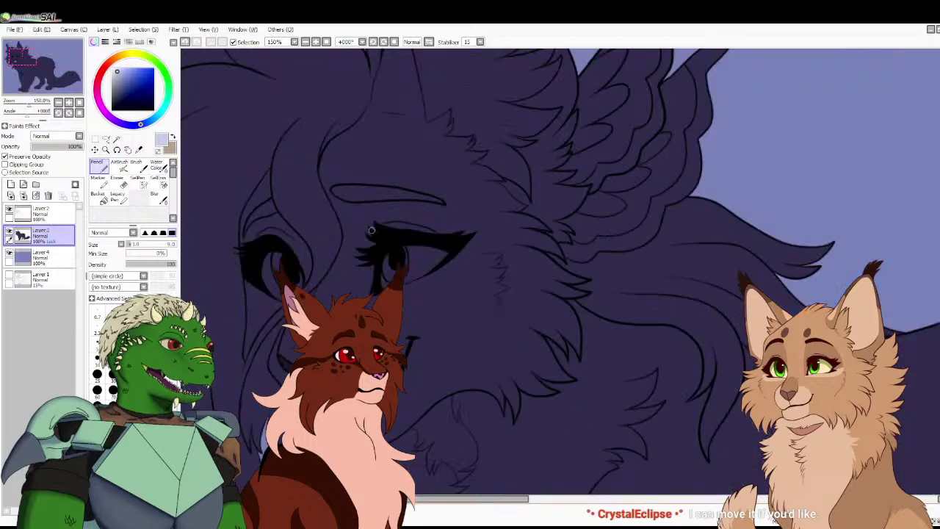
mouse_move(376, 225)
left_mouse_down()
mouse_move(420, 224)
mouse_move(443, 231)
left_mouse_up()
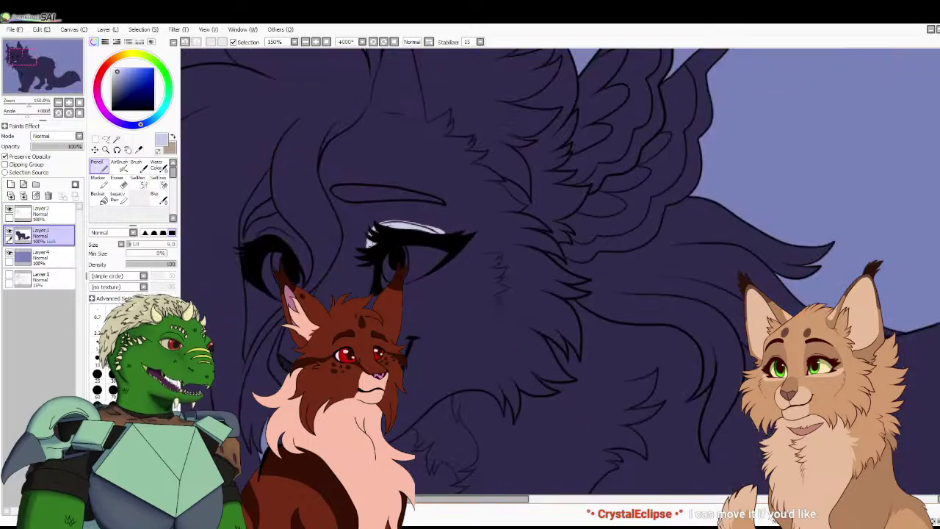
mouse_move(384, 229)
left_mouse_down()
mouse_move(450, 236)
mouse_move(420, 222)
mouse_move(374, 247)
mouse_move(396, 223)
left_mouse_up()
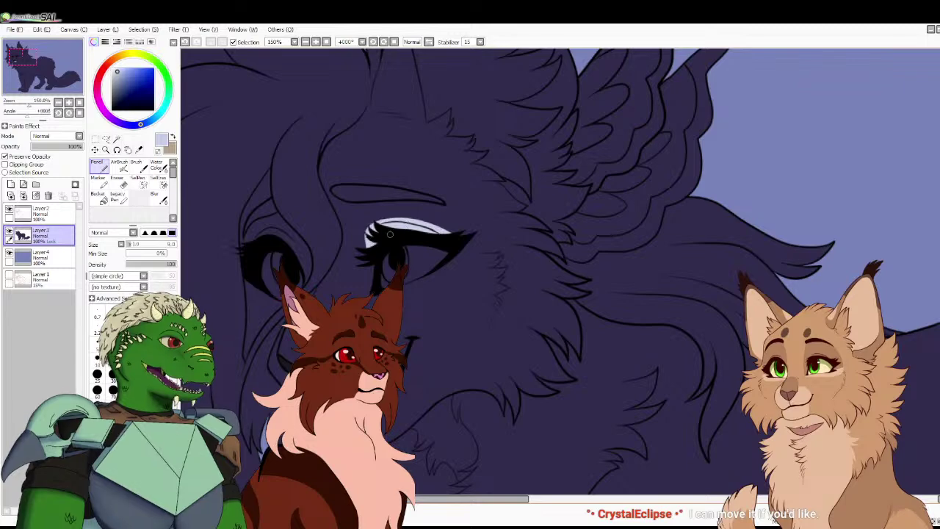
left_click(158, 198)
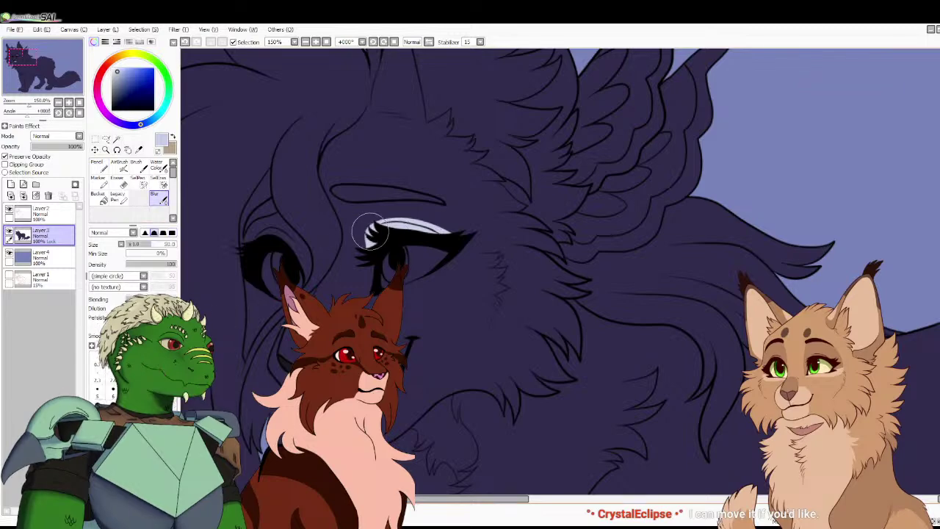
mouse_move(371, 234)
left_mouse_down()
mouse_move(448, 222)
mouse_move(378, 216)
mouse_move(353, 228)
mouse_move(410, 214)
mouse_move(397, 211)
mouse_move(464, 224)
mouse_move(368, 217)
left_mouse_up()
Paint the far eye's upper lid pale lavender and blur it into the surrounding fur
left_click(99, 164)
mouse_move(286, 238)
left_mouse_down()
mouse_move(302, 270)
mouse_move(251, 240)
mouse_move(269, 228)
mouse_move(298, 261)
mouse_move(281, 232)
mouse_move(257, 231)
left_mouse_up()
left_click(159, 197)
mouse_move(298, 265)
left_mouse_down()
mouse_move(289, 229)
mouse_move(294, 245)
mouse_move(256, 227)
mouse_move(245, 241)
mouse_move(282, 227)
mouse_move(257, 226)
mouse_move(284, 229)
mouse_move(308, 271)
left_mouse_up()
Fill both eyebrows with a darker navy sampled from the reference sheet
key("ctrl+Tab")
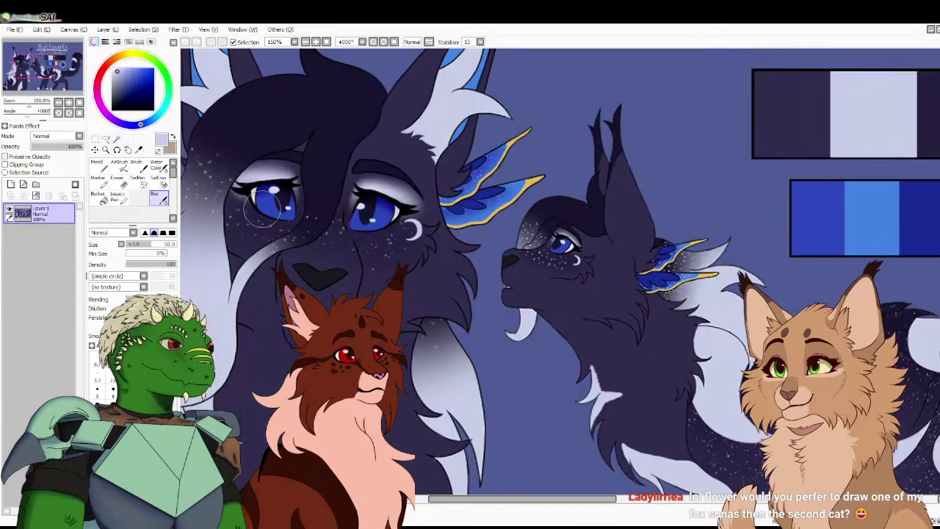
key("ctrl+Tab")
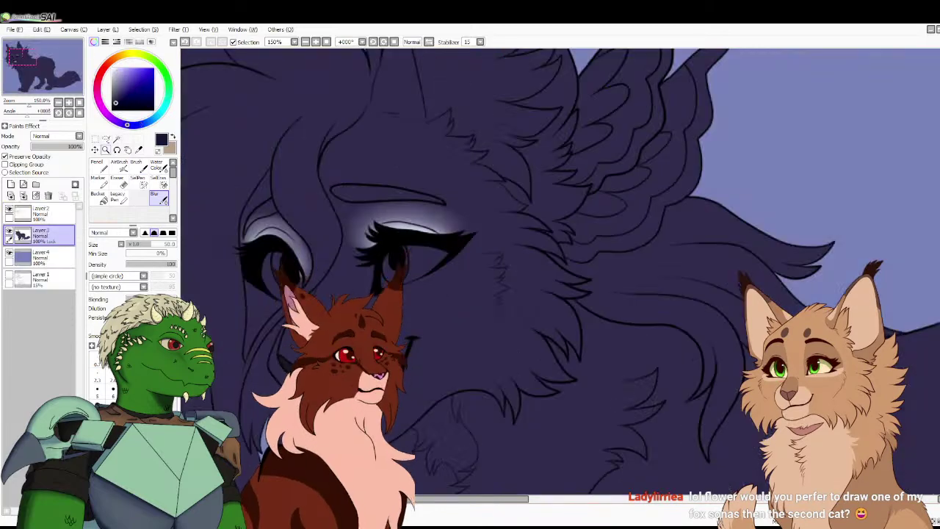
key("n")
mouse_move(256, 212)
left_mouse_down()
mouse_move(245, 228)
mouse_move(274, 211)
mouse_move(270, 202)
left_mouse_up()
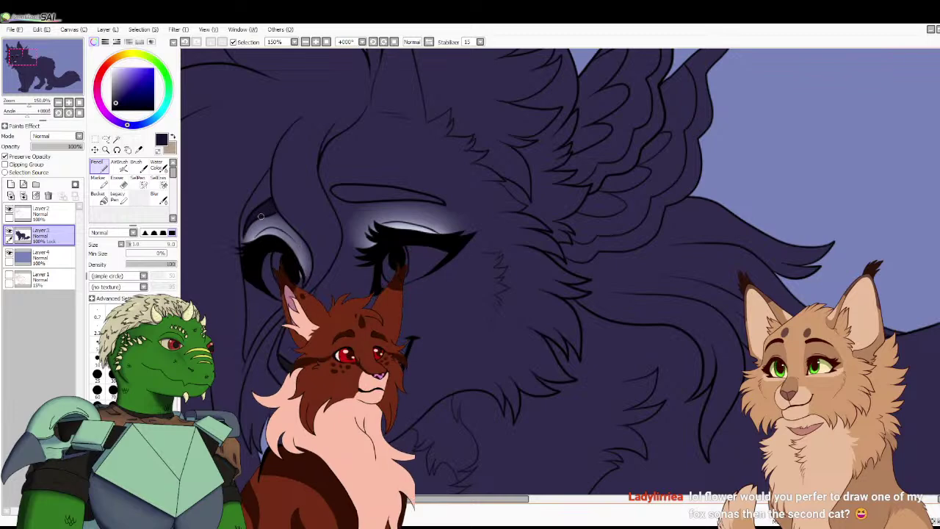
mouse_move(338, 188)
left_mouse_down()
mouse_move(351, 197)
mouse_move(443, 203)
mouse_move(363, 188)
mouse_move(378, 191)
left_mouse_up()
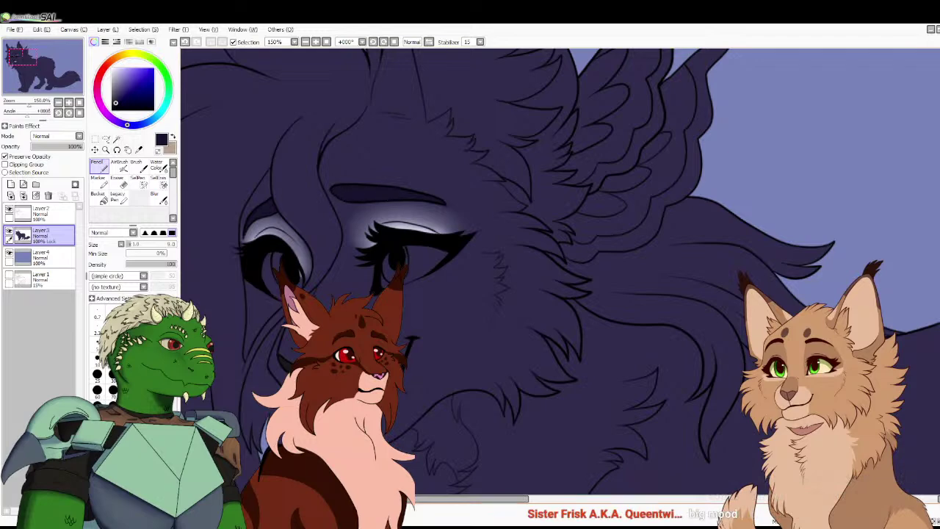
Fill the whites of both eyes with a pale cream made by shifting a light reference colour's hue toward orange
left_click(79, 102)
left_click(69, 102)
left_click(69, 102)
left_click_drag(42, 66, 33, 62)
left_click(59, 520)
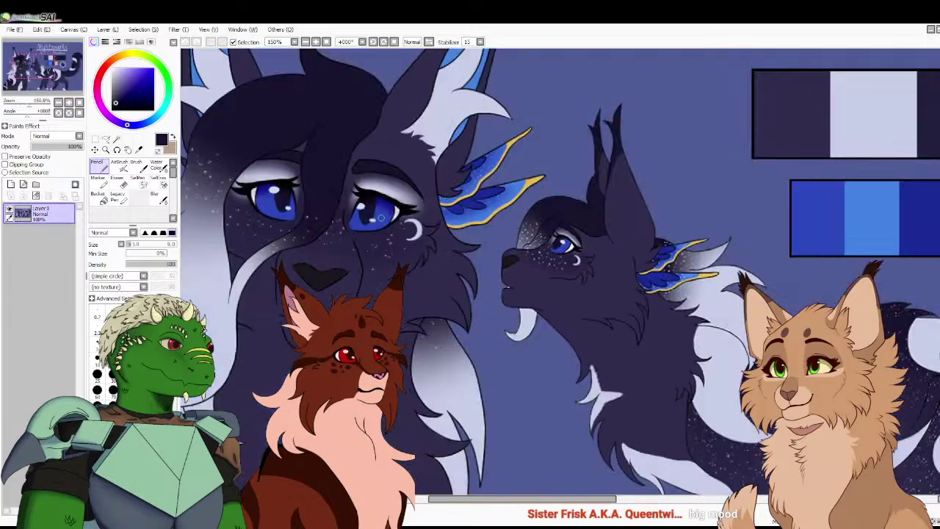
left_click(283, 257, "alt")
left_click(101, 70)
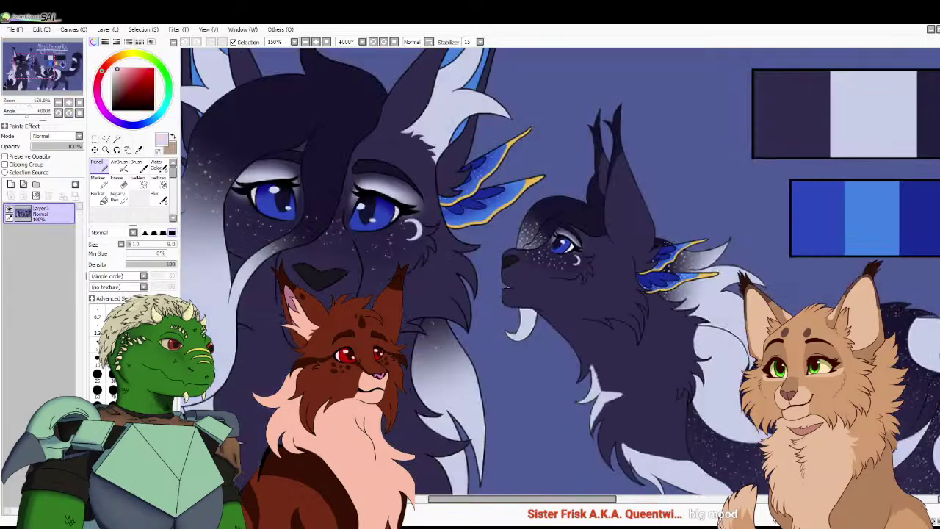
left_click(114, 58)
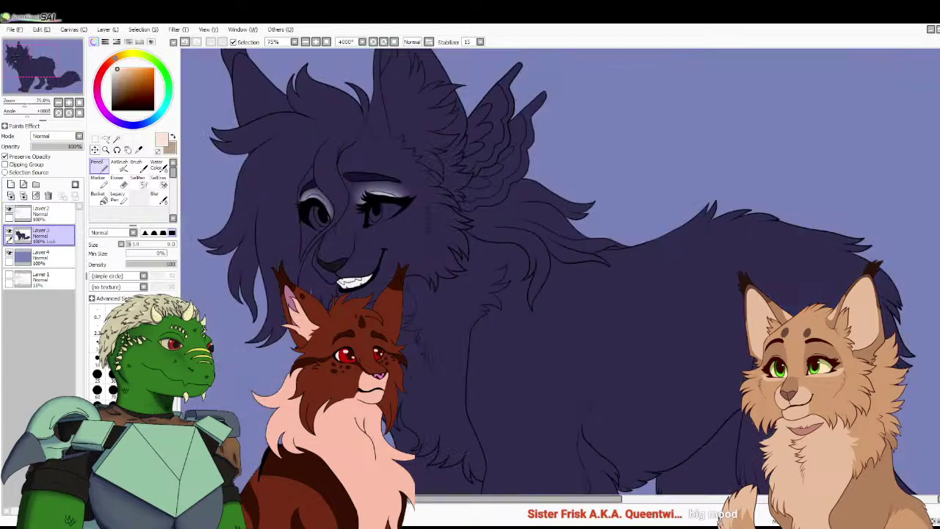
scroll(433, 235, "up", 2)
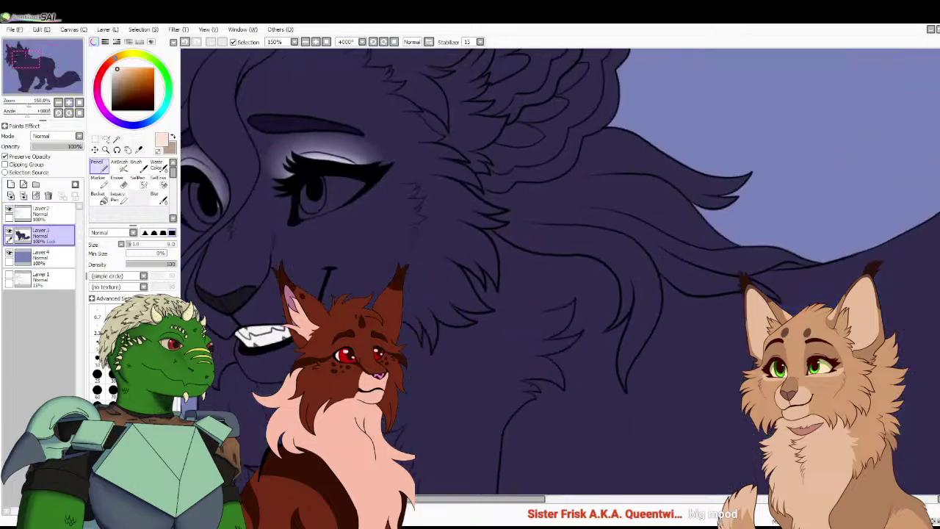
mouse_move(299, 203)
left_mouse_down()
mouse_move(302, 216)
mouse_move(354, 195)
mouse_move(330, 202)
mouse_move(347, 176)
mouse_move(400, 204)
left_mouse_up()
mouse_move(248, 212)
left_mouse_down()
mouse_move(239, 239)
mouse_move(268, 248)
left_mouse_up()
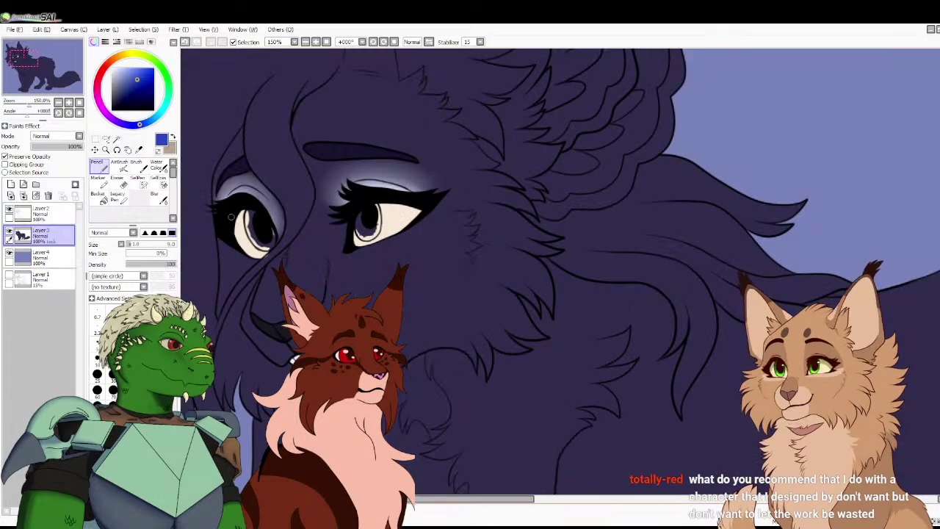
Paint both irises saturated blue and shade their upper parts with a slightly darker blue
mouse_move(251, 214)
left_mouse_down()
mouse_move(253, 239)
mouse_move(268, 241)
left_mouse_up()
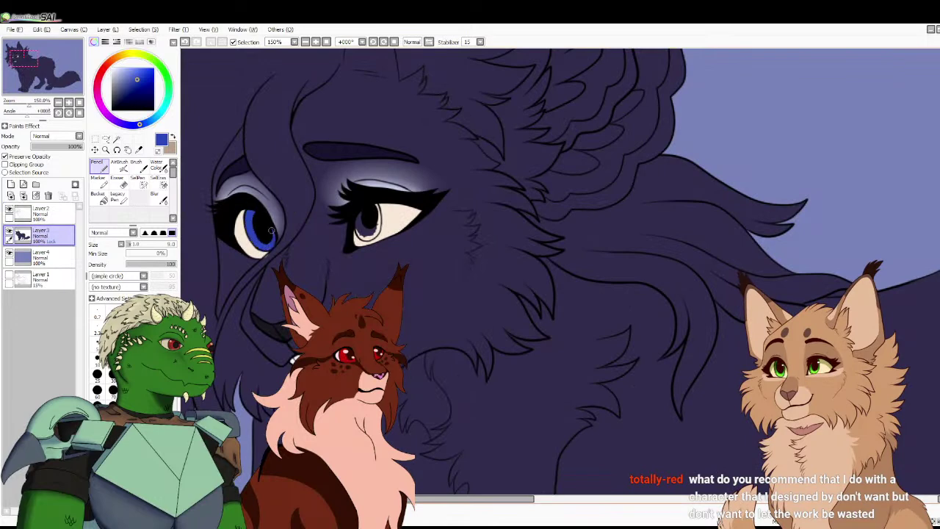
mouse_move(361, 226)
left_mouse_down()
mouse_move(365, 240)
mouse_move(377, 212)
left_mouse_up()
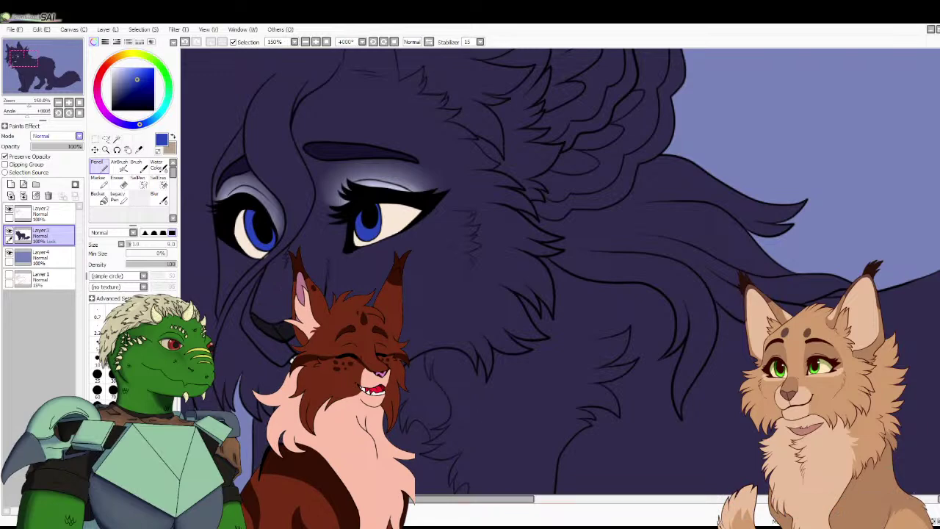
left_click(138, 86)
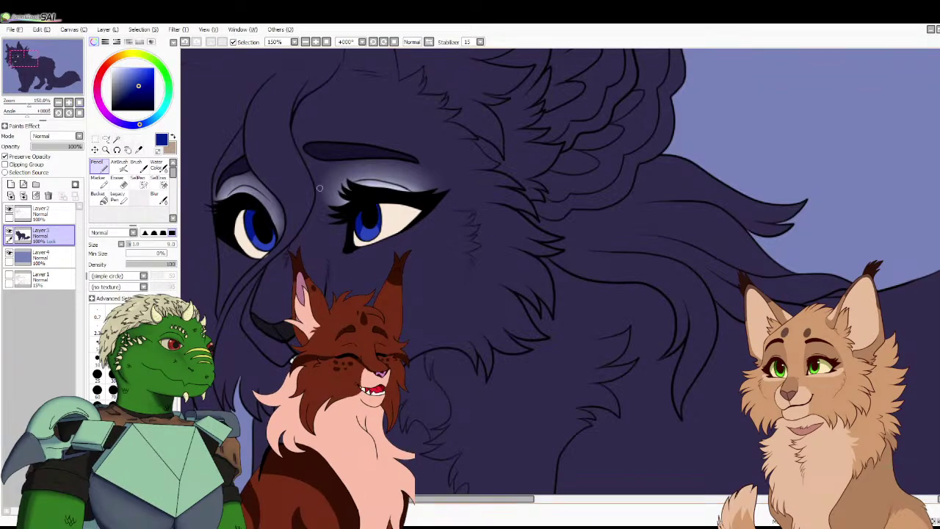
Brush lighter blue highlights into the lower irises on a new Luminosity layer at density 64, and merge it into the base colour layer
scroll(559, 272, "down", 4)
scroll(560, 272, "up", 2)
left_click_drag(456, 249, 661, 291)
left_click(10, 184)
left_click(56, 135)
left_click(46, 180)
left_click(138, 71)
left_click(139, 166)
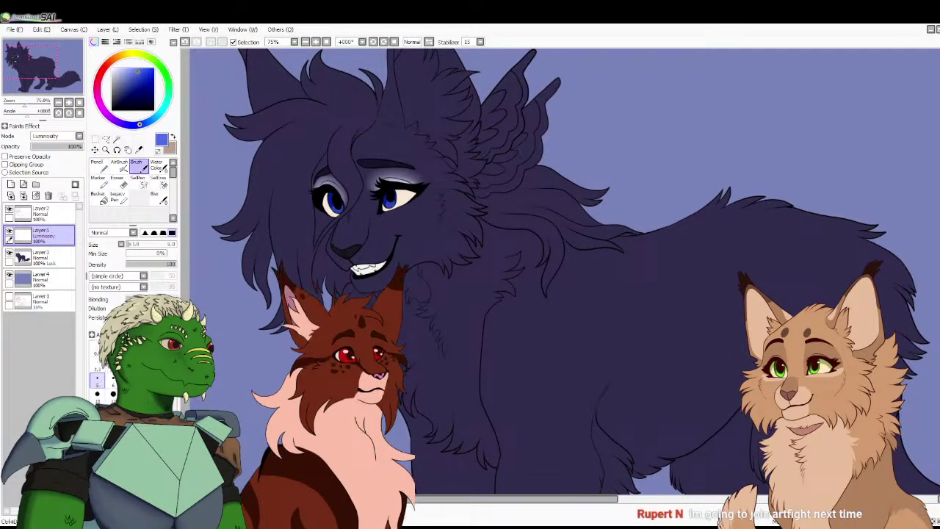
left_click(158, 263)
scroll(417, 188, "up", 3)
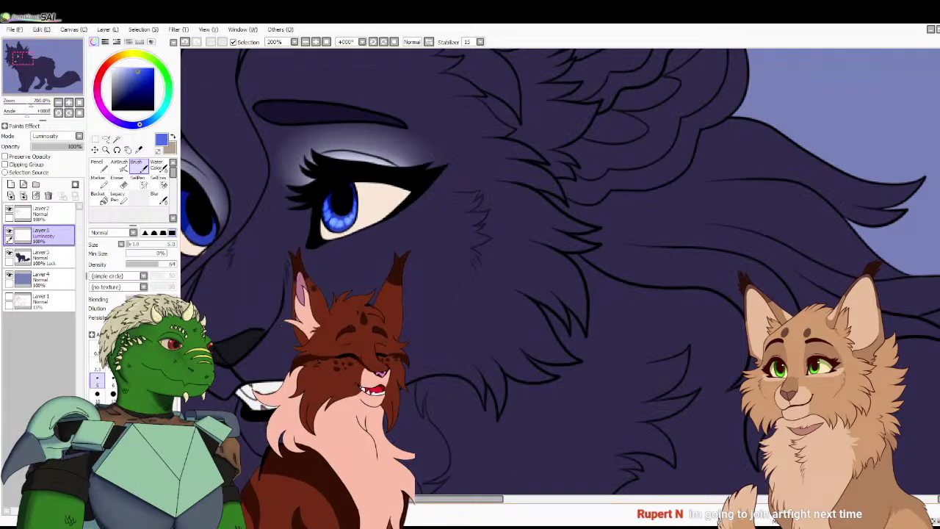
left_click_drag(326, 199, 421, 215)
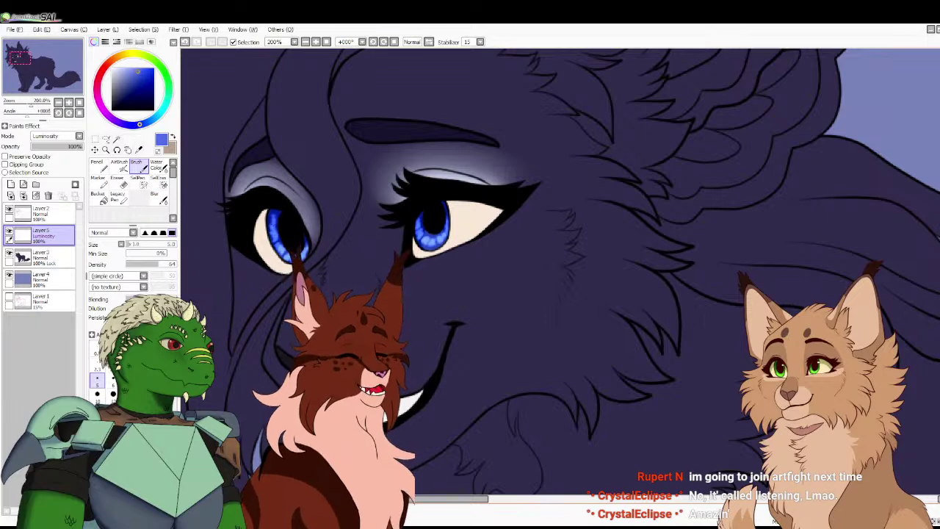
left_click(24, 195)
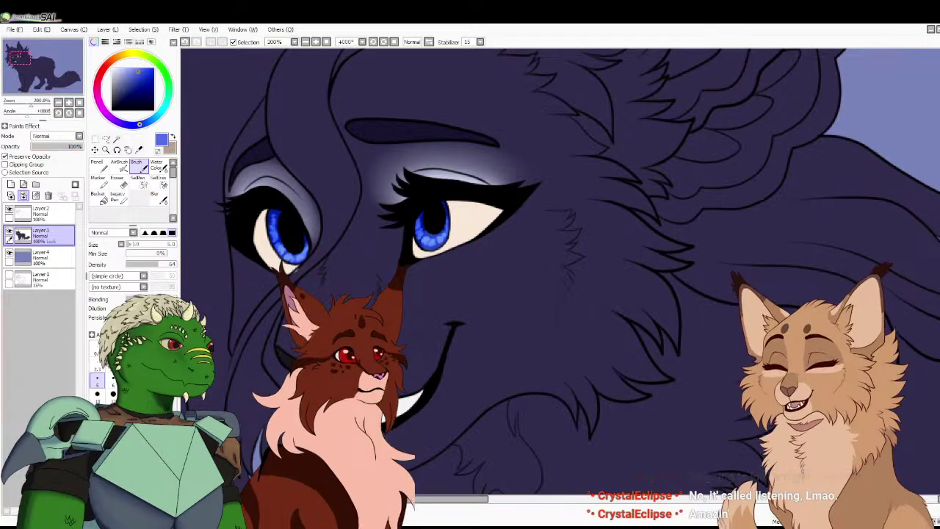
Add a Multiply layer above the base colours and paint dark indigo shadows across the upper whites of both eyes
left_click(10, 184)
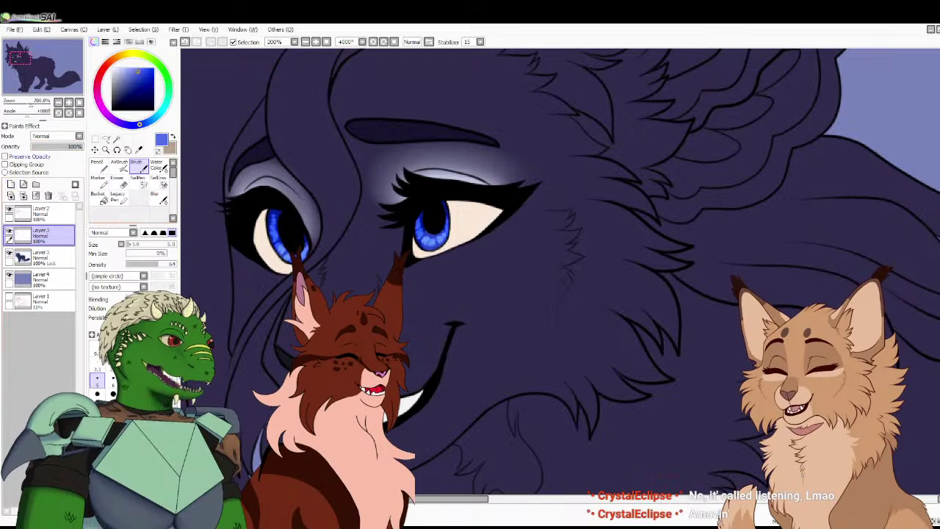
left_click(52, 156)
left_click(138, 84)
left_click(104, 69)
left_click(124, 124)
left_click(148, 91)
left_click(98, 163)
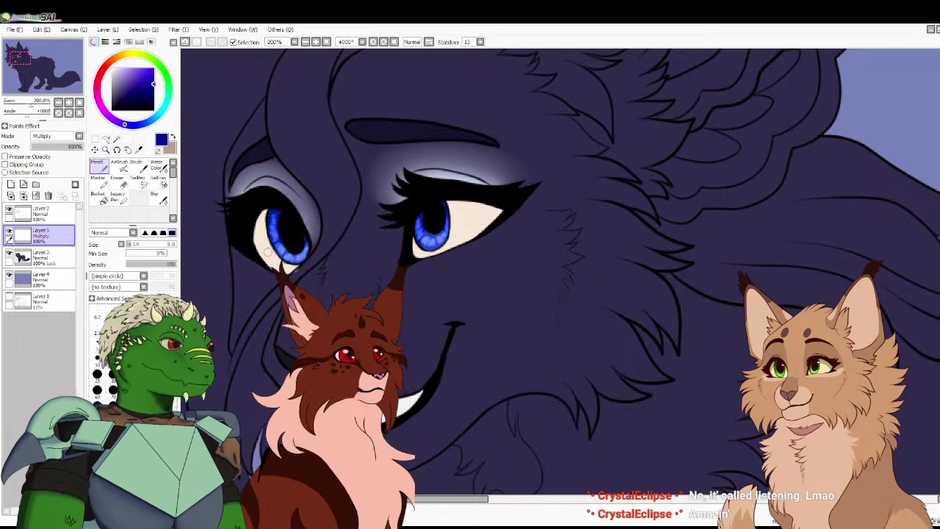
mouse_move(259, 258)
left_mouse_down()
mouse_move(260, 234)
mouse_move(298, 226)
mouse_move(260, 223)
mouse_move(251, 237)
mouse_move(267, 215)
left_mouse_up()
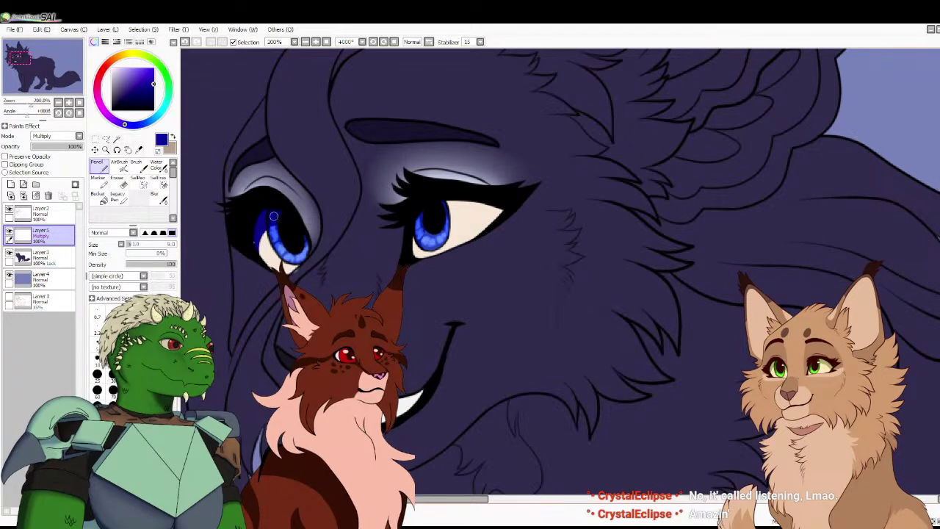
mouse_move(469, 205)
left_mouse_down()
mouse_move(425, 213)
mouse_move(475, 199)
mouse_move(432, 212)
mouse_move(492, 210)
mouse_move(442, 208)
mouse_move(494, 217)
left_mouse_up()
Lower the eye-shadow layer's opacity to 57% and merge it down into the base colour layer
left_click(61, 146)
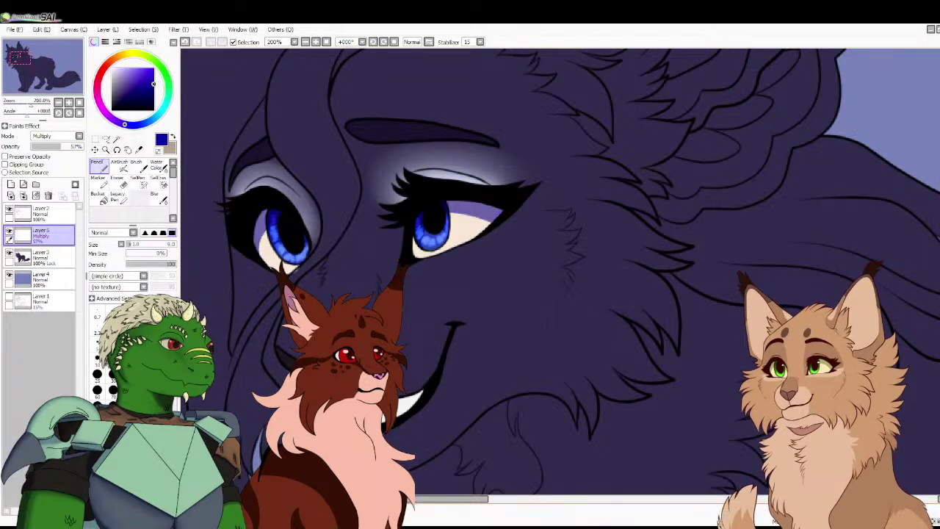
left_click(80, 102)
key("ctrl+plus")
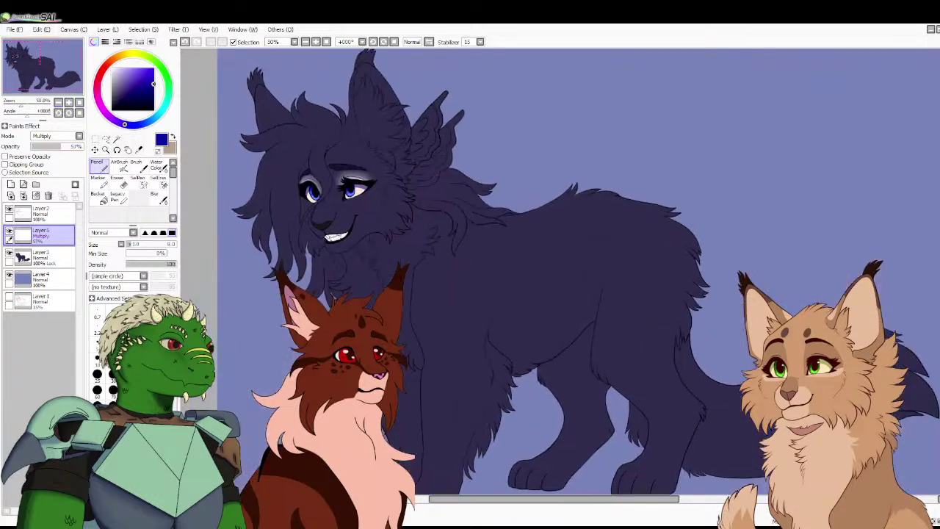
left_click(23, 195)
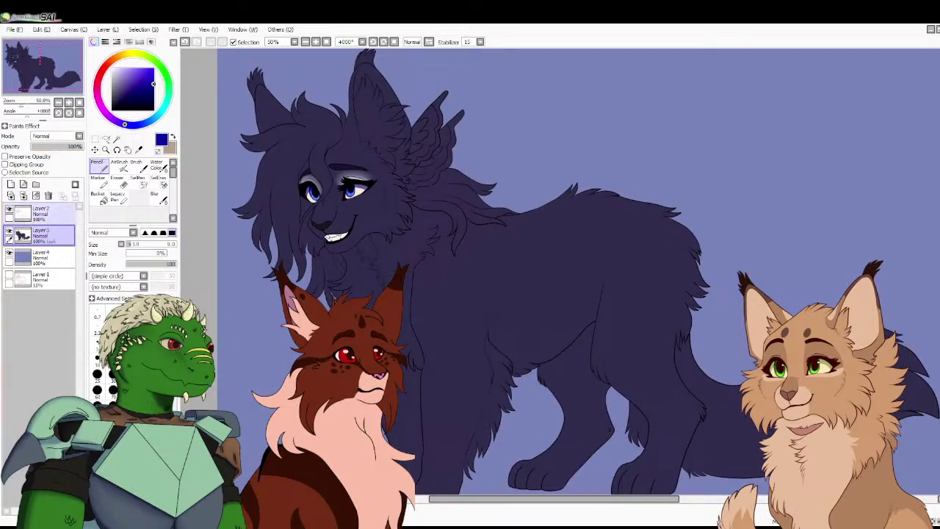
Paint bright violet-blue spots inside both pupils on a new layer above the line art, reduce its opacity and merge it down
left_click(40, 213)
left_click(10, 185)
left_click(150, 72)
scroll(559, 272, "up", 3)
left_click_drag(42, 65, 23, 57)
left_click_drag(336, 238, 337, 240)
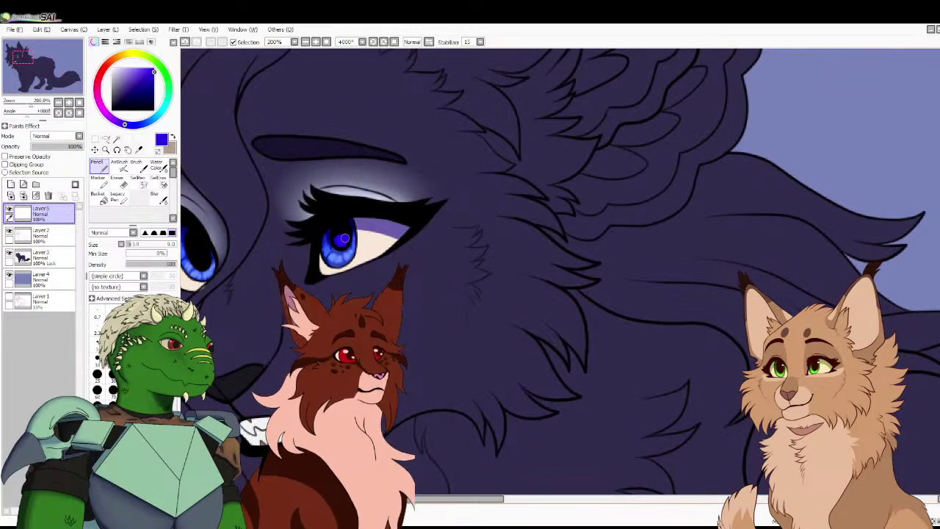
left_click_drag(23, 58, 19, 57)
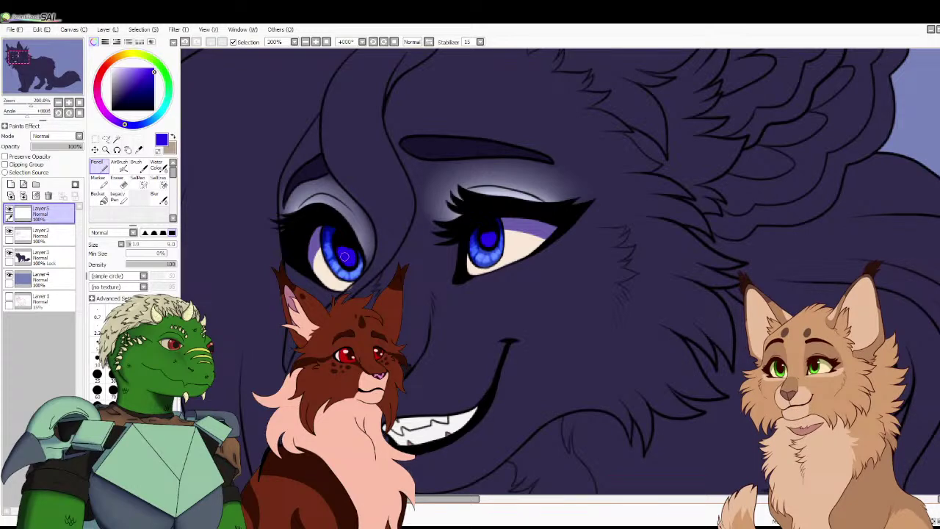
left_click(64, 146)
left_click(80, 102)
left_click(23, 195)
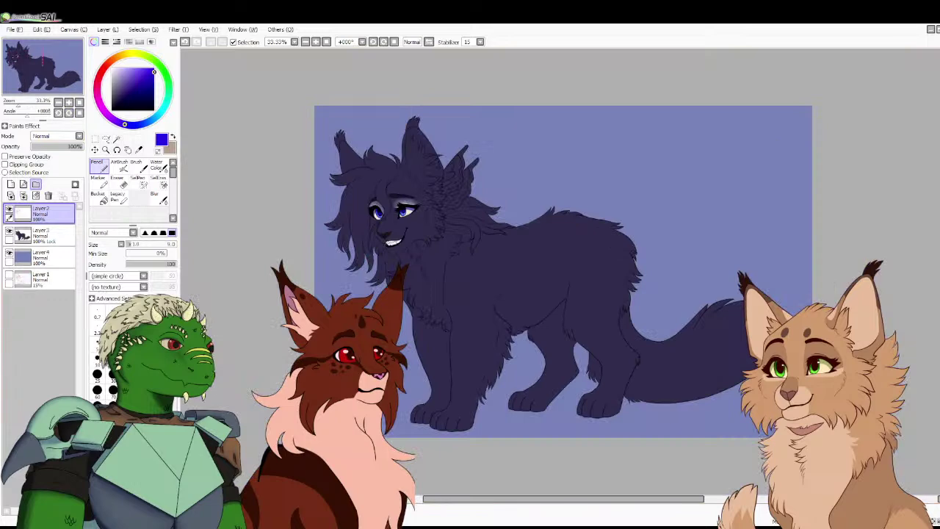
Dab small white highlights onto both eyes near the upper edge of the pupils
left_click(111, 69)
left_click(68, 102)
left_click(68, 102)
left_click(28, 60)
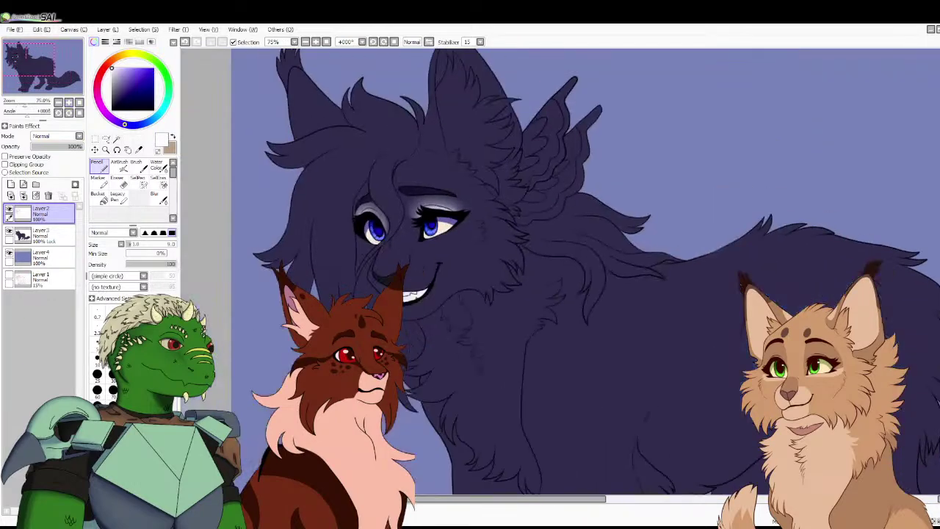
scroll(455, 257, "up", 2)
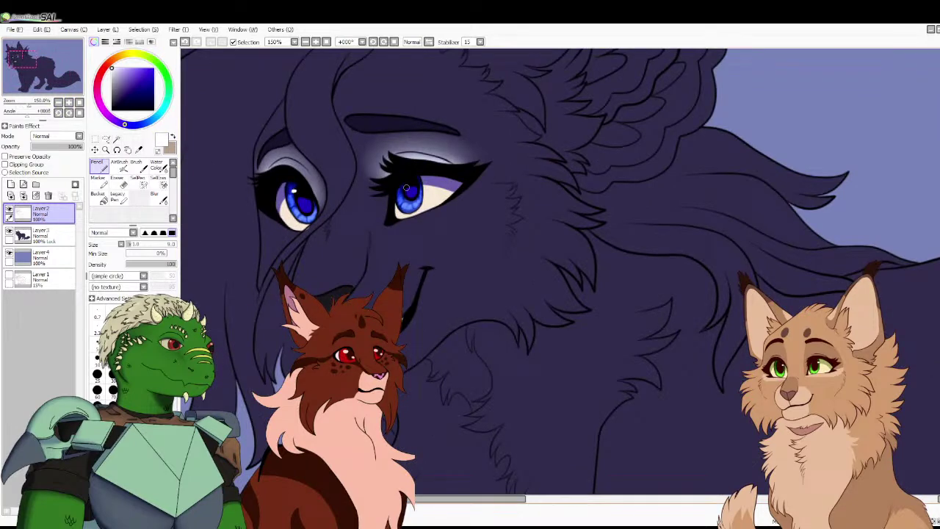
scroll(309, 174, "down", 5)
scroll(352, 198, "up", 1)
Sample pale lavender from the reference sheet and paint a crescent moon beside the near eye's outer corner, trimming its inner curve with fur colour
key("ctrl+Tab")
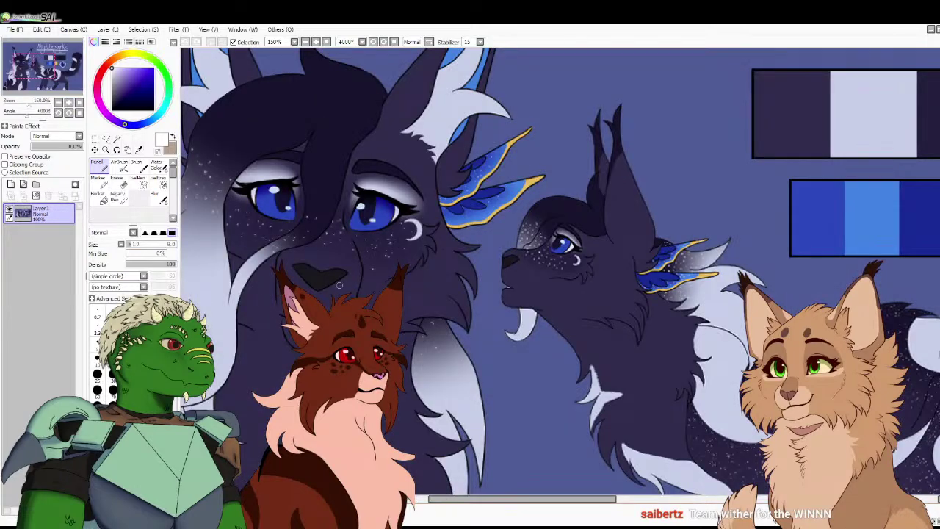
key("ctrl+Tab")
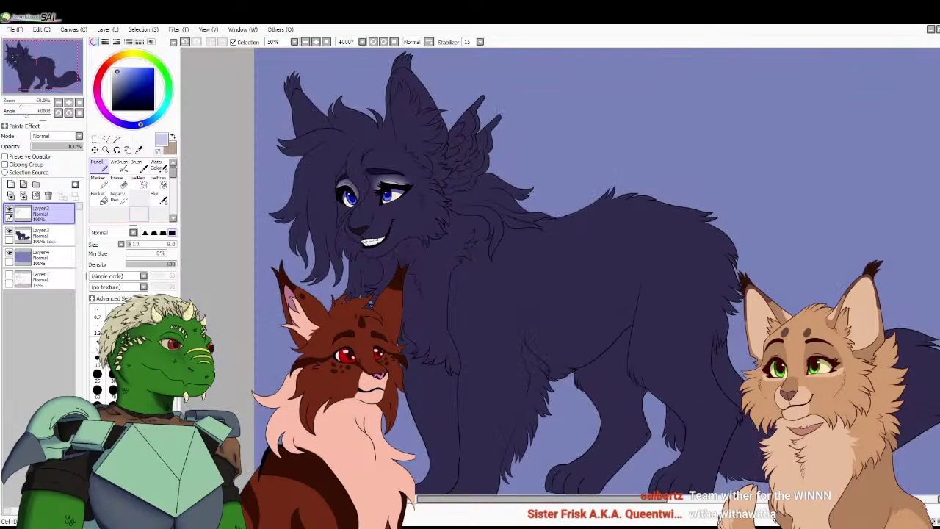
scroll(409, 229, "up", 3)
left_click_drag(308, 176, 411, 176)
scroll(265, 108, "up", 1)
left_click_drag(265, 108, 234, 143)
mouse_move(386, 180)
left_mouse_down()
mouse_move(431, 186)
mouse_move(422, 210)
mouse_move(398, 214)
mouse_move(415, 206)
mouse_move(417, 186)
mouse_move(390, 177)
mouse_move(424, 180)
mouse_move(405, 174)
mouse_move(424, 188)
mouse_move(416, 174)
mouse_move(428, 196)
mouse_move(393, 208)
mouse_move(401, 214)
mouse_move(387, 206)
mouse_move(402, 208)
mouse_move(410, 181)
left_mouse_up()
right_click(389, 206)
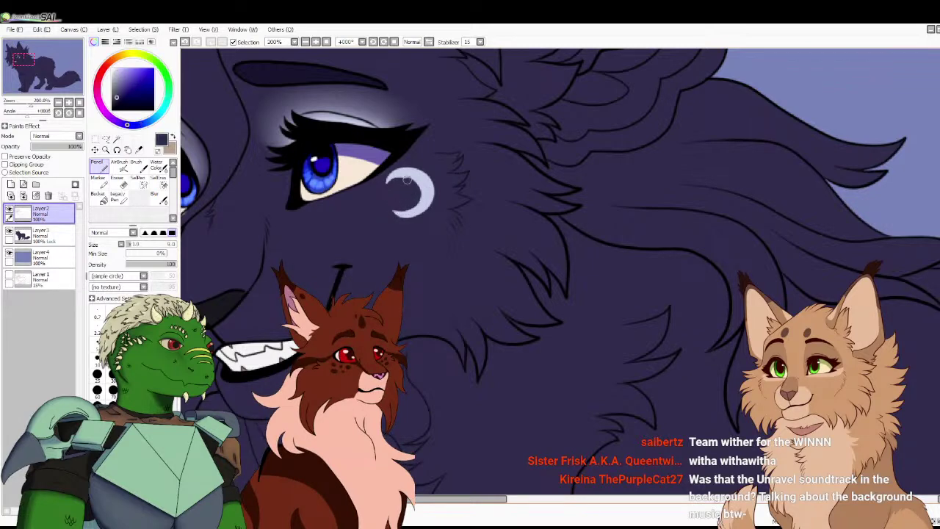
left_click(400, 173, "alt")
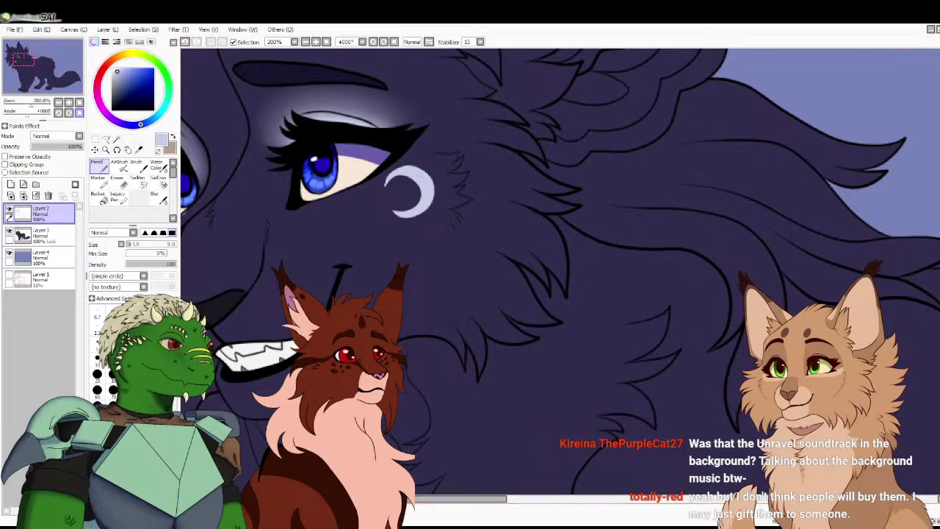
left_click(79, 102)
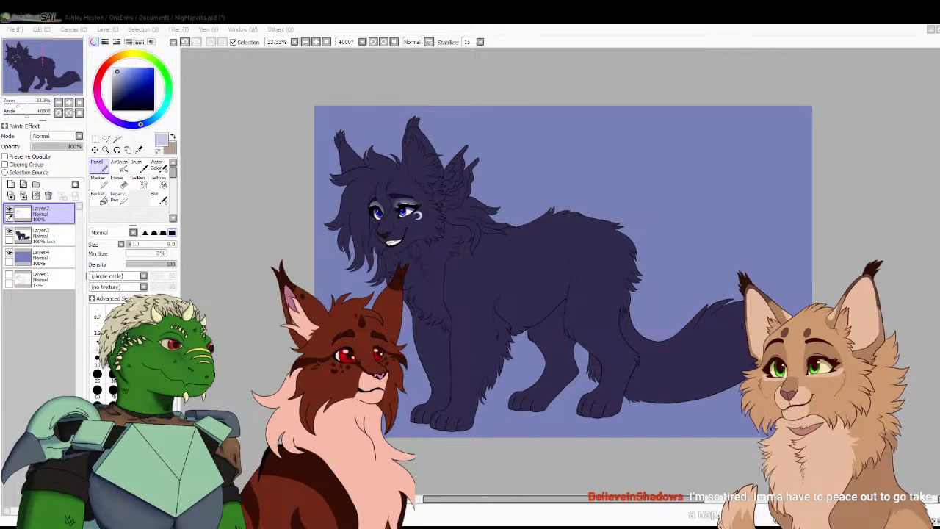
Sample the dark navy hair tone from the reference sheet and set the Pencil size to 20
scroll(415, 179, "up", 3)
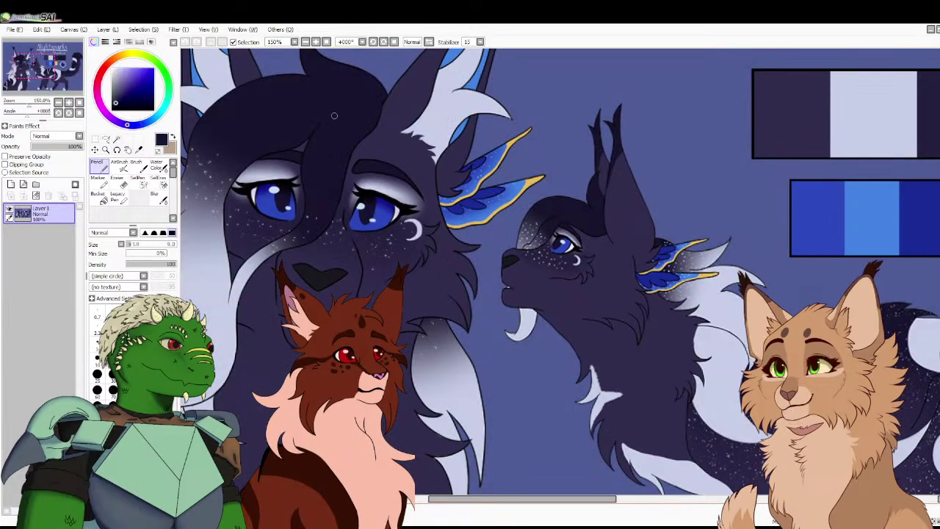
left_click_drag(334, 116, 454, 143)
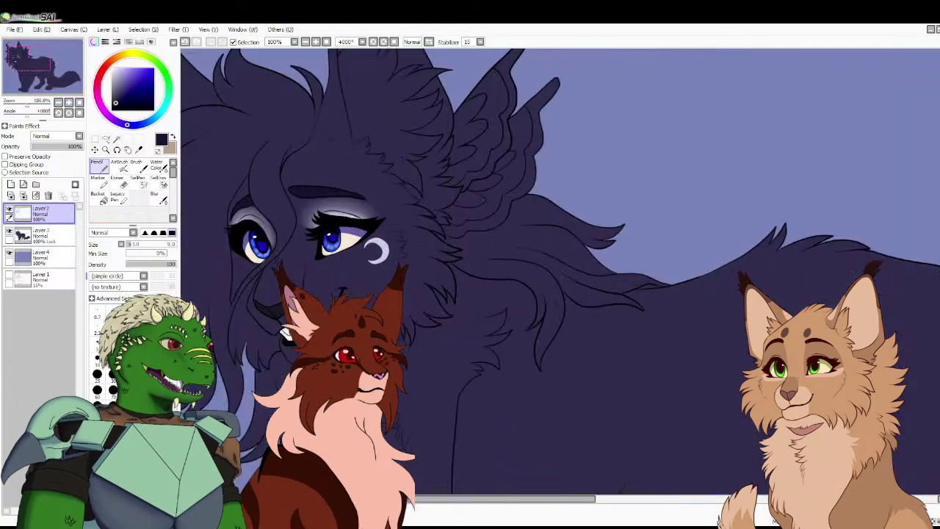
left_click_drag(470, 264, 639, 302)
scroll(560, 270, "up", 1)
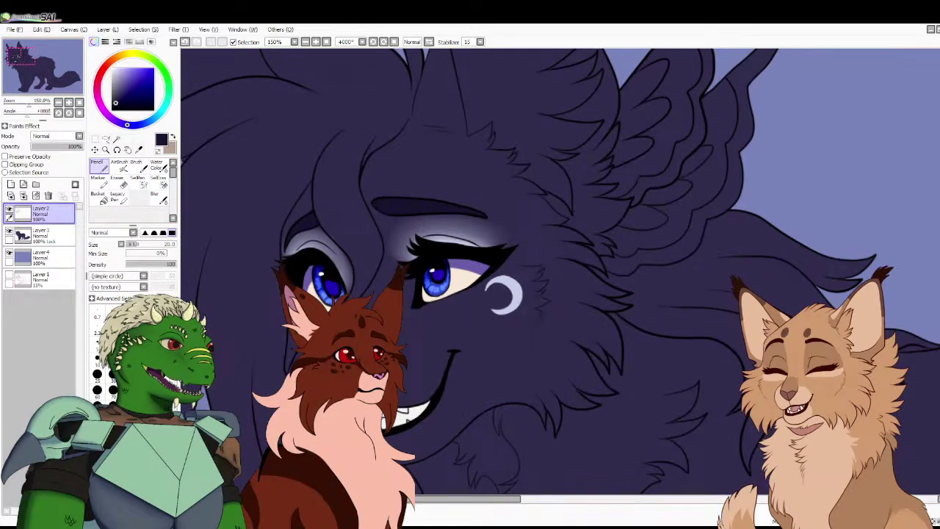
Undo the navy forelock stroke made on the line art layer and switch to the base colour layer to paint the forelock
mouse_move(325, 176)
left_mouse_down()
mouse_move(342, 134)
mouse_move(322, 184)
mouse_move(323, 162)
mouse_move(321, 207)
left_mouse_up()
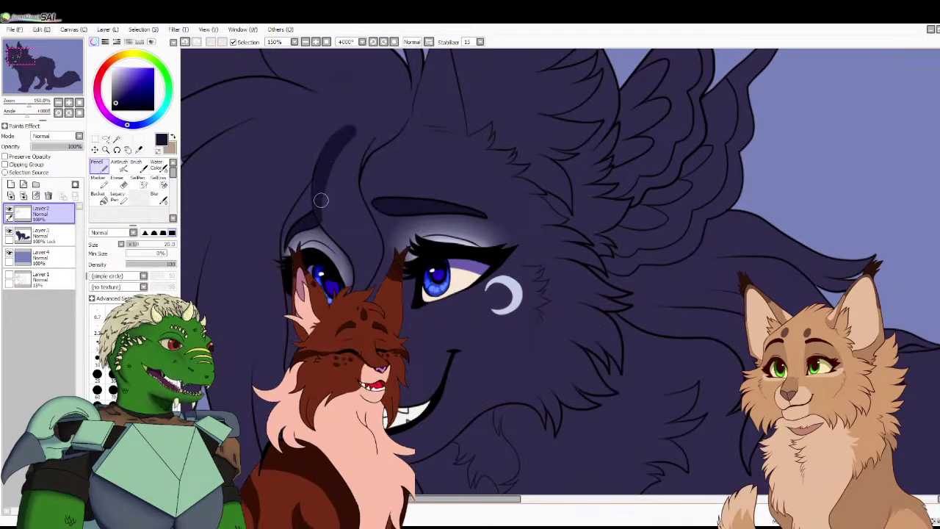
left_click(185, 42)
left_click(51, 234)
mouse_move(350, 126)
left_mouse_down()
mouse_move(324, 158)
mouse_move(332, 149)
mouse_move(314, 193)
mouse_move(319, 170)
mouse_move(324, 218)
left_mouse_up()
left_click(185, 42)
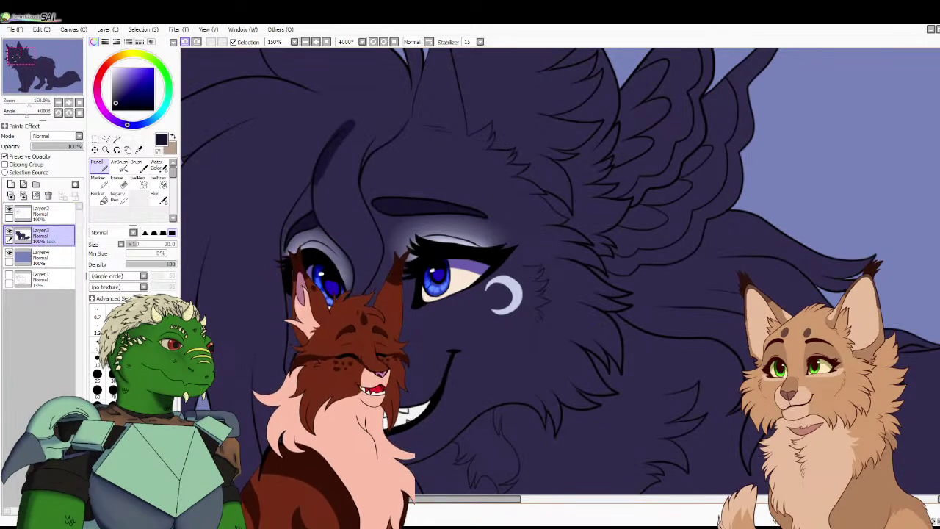
Fill the forelock hanging between the eyes with dark navy, following its outline up to the hairline
mouse_move(325, 177)
left_mouse_down()
mouse_move(318, 211)
mouse_move(315, 180)
mouse_move(331, 232)
mouse_move(323, 218)
mouse_move(357, 259)
mouse_move(357, 282)
mouse_move(351, 254)
mouse_move(359, 291)
left_mouse_up()
left_click_drag(377, 254, 372, 270)
left_click_drag(376, 238, 375, 251)
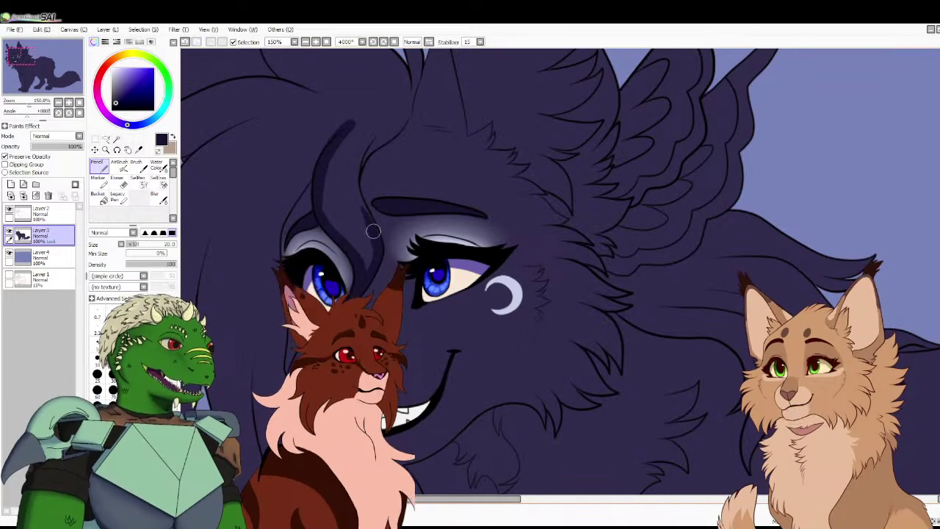
left_click_drag(359, 203, 363, 262)
mouse_move(358, 202)
left_mouse_down()
mouse_move(350, 164)
mouse_move(360, 142)
mouse_move(396, 118)
mouse_move(367, 124)
mouse_move(352, 148)
mouse_move(360, 246)
mouse_move(327, 191)
mouse_move(377, 103)
mouse_move(400, 89)
mouse_move(416, 61)
mouse_move(406, 109)
left_mouse_up()
Paint dark navy along the fringe's inner edge beside the far eye, from the forelock down past the cheek
left_click_drag(256, 84, 353, 43)
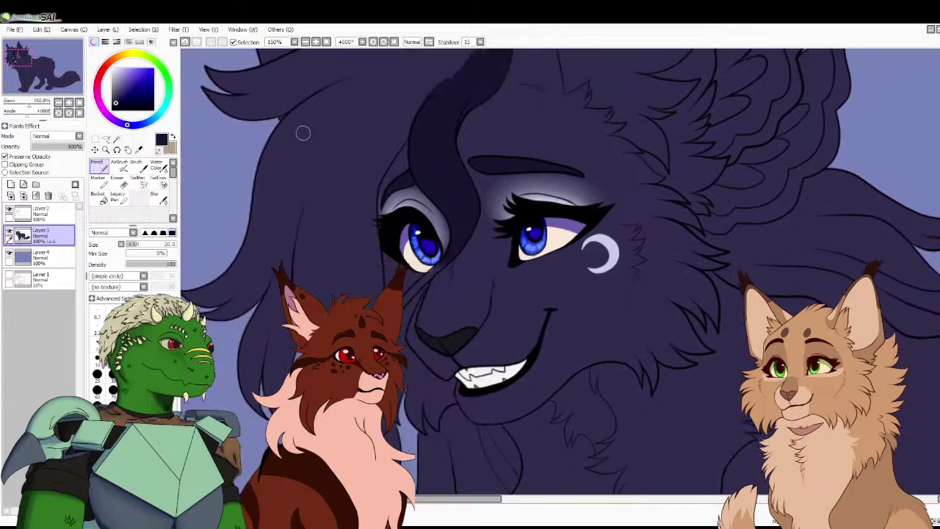
left_click_drag(409, 124, 371, 196)
mouse_move(400, 141)
left_mouse_down()
mouse_move(368, 198)
mouse_move(374, 181)
mouse_move(379, 253)
left_mouse_up()
left_click_drag(373, 217, 379, 290)
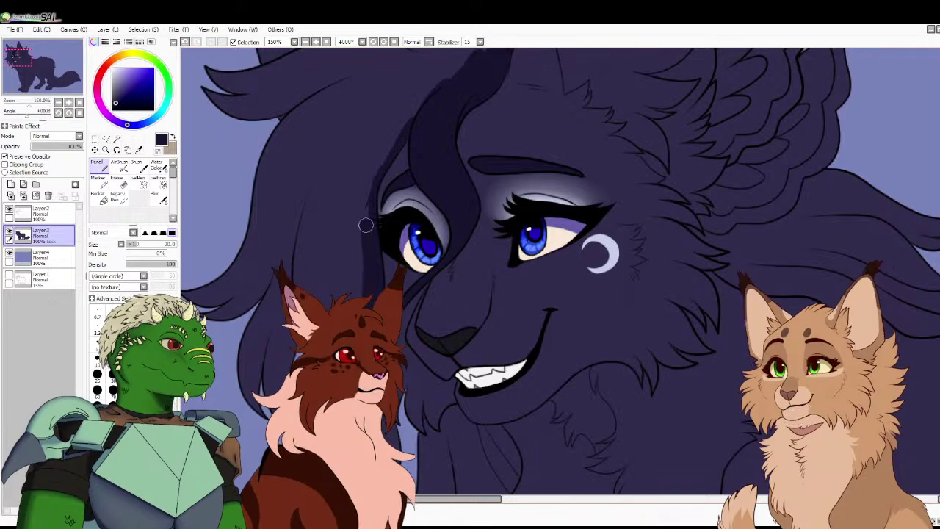
Continue the dark navy up the fringe's inner edge and paint the underside of the lock curling out at its outer side
scroll(398, 91, "up", 1)
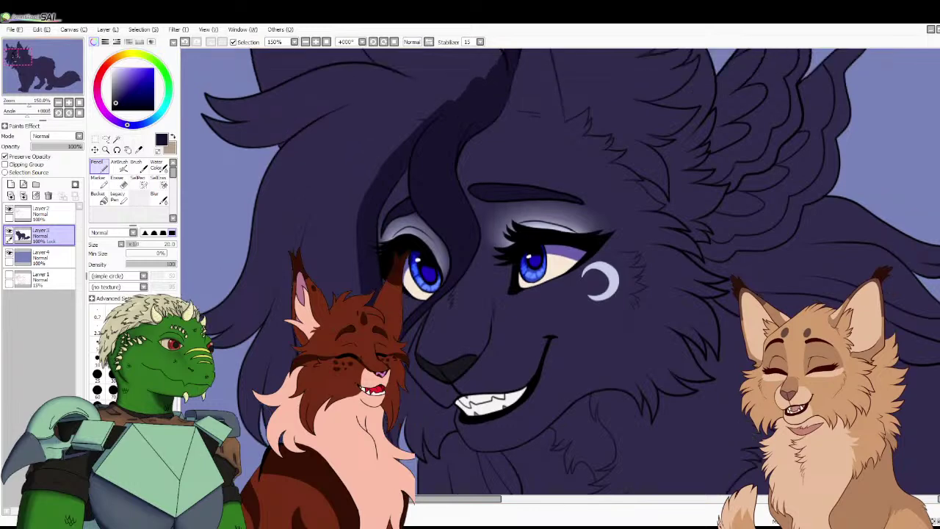
left_click_drag(560, 271, 587, 299)
key("ctrl+Tab")
key("ctrl+Tab")
mouse_move(275, 148)
left_mouse_down()
mouse_move(302, 204)
mouse_move(289, 221)
mouse_move(332, 219)
left_mouse_up()
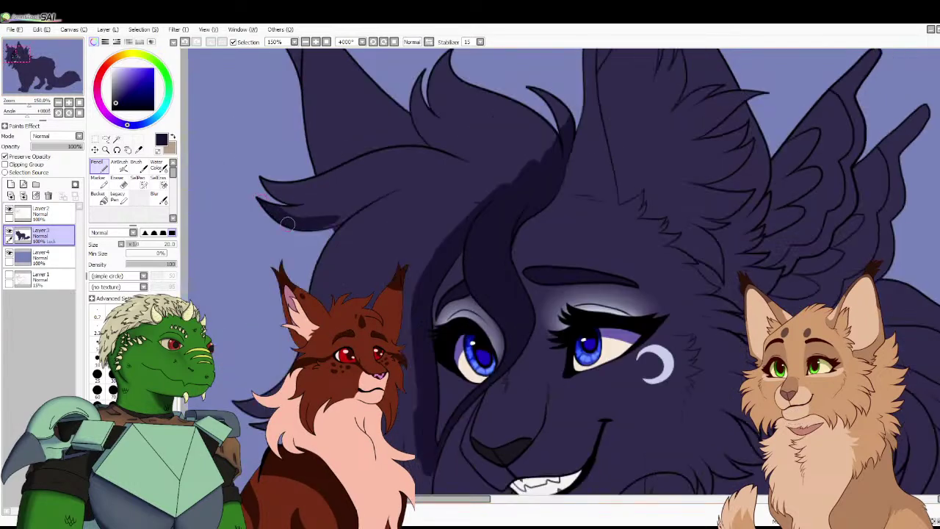
scroll(382, 183, "down", 2)
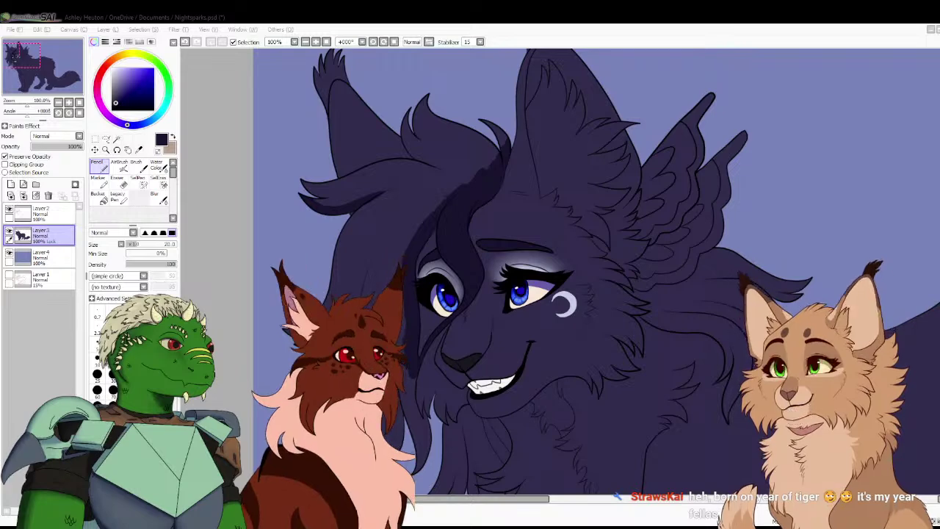
Outline the remaining fringe and crown tuft in dark navy, then fill the enclosed hair area with the Bucket
left_click(320, 259)
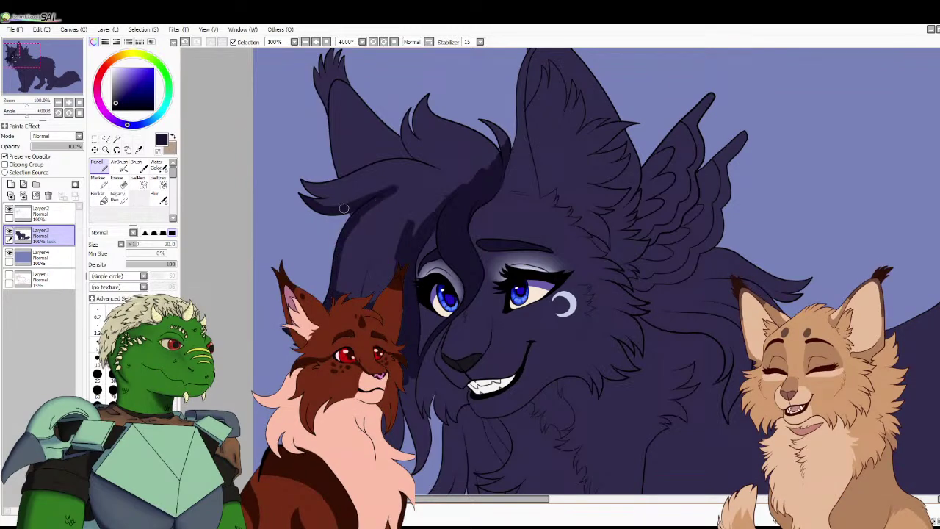
mouse_move(313, 189)
left_mouse_down()
mouse_move(404, 161)
mouse_move(383, 165)
mouse_move(437, 171)
mouse_move(400, 162)
mouse_move(439, 169)
mouse_move(404, 136)
mouse_move(423, 157)
mouse_move(421, 102)
mouse_move(437, 117)
mouse_move(444, 178)
mouse_move(450, 146)
mouse_move(467, 129)
mouse_move(478, 139)
mouse_move(502, 135)
left_mouse_up()
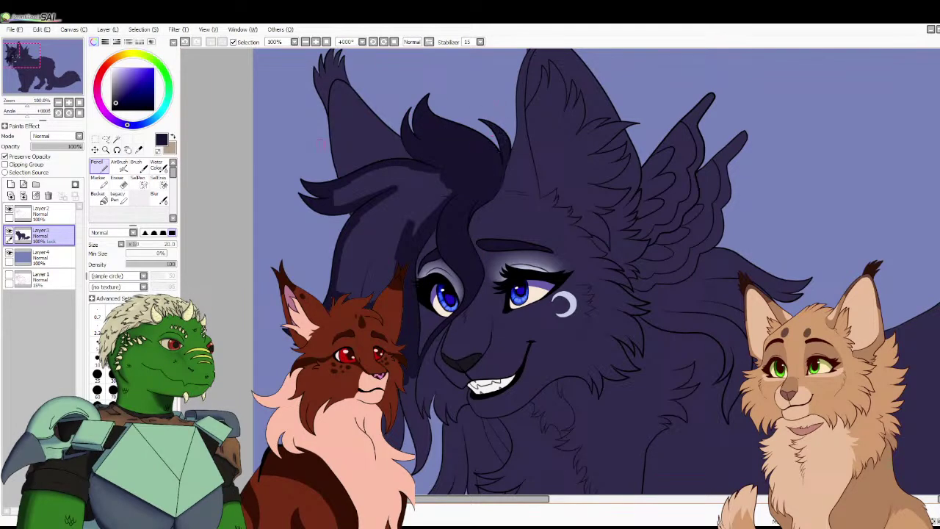
left_click(98, 196)
left_click(374, 180)
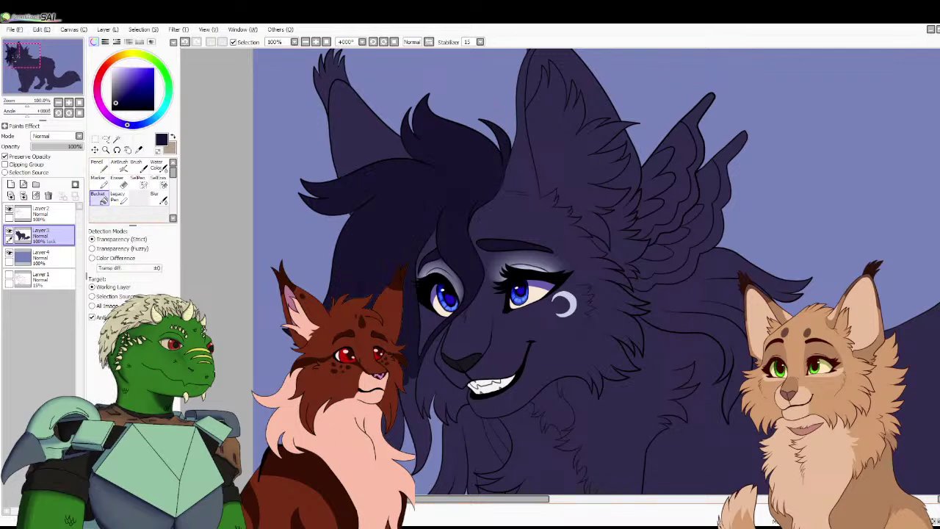
Sample the pale lavender and add a new layer above the base colours as a clipping group
scroll(559, 271, "down", 3)
scroll(559, 270, "up", 2)
left_click_drag(469, 249, 576, 350)
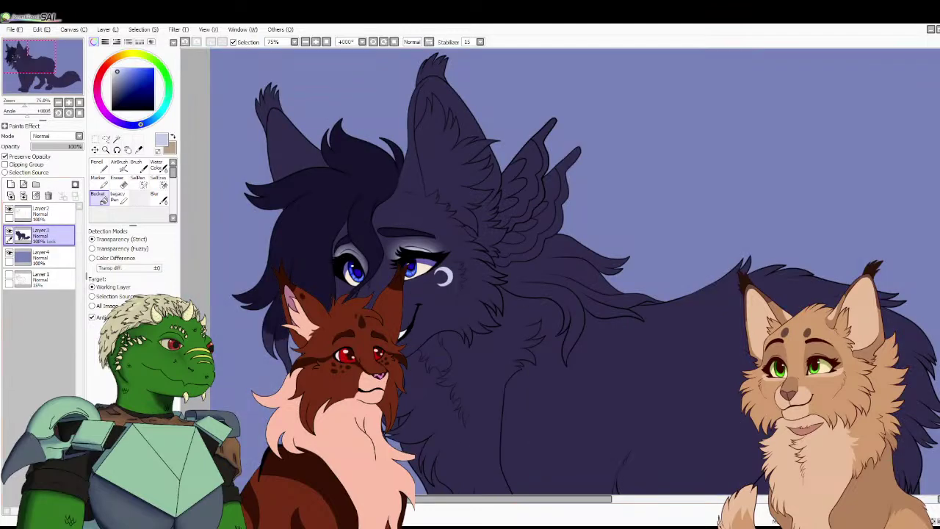
key("ctrl+shift+n")
key("ctrl+g")
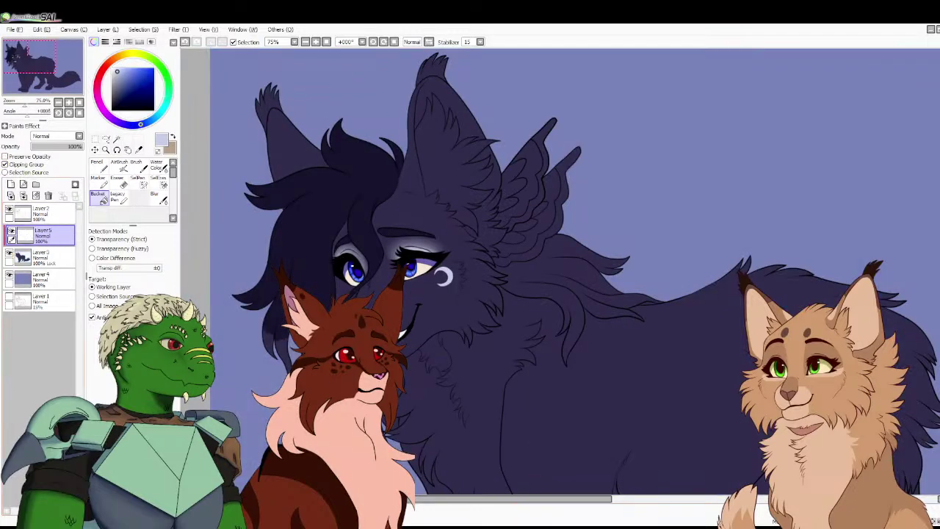
Paint a pale lavender band across the fringe at eye level with the Pencil and fill the fringe below it
scroll(556, 271, "up", 1)
left_click_drag(556, 272, 661, 219)
left_click(99, 166)
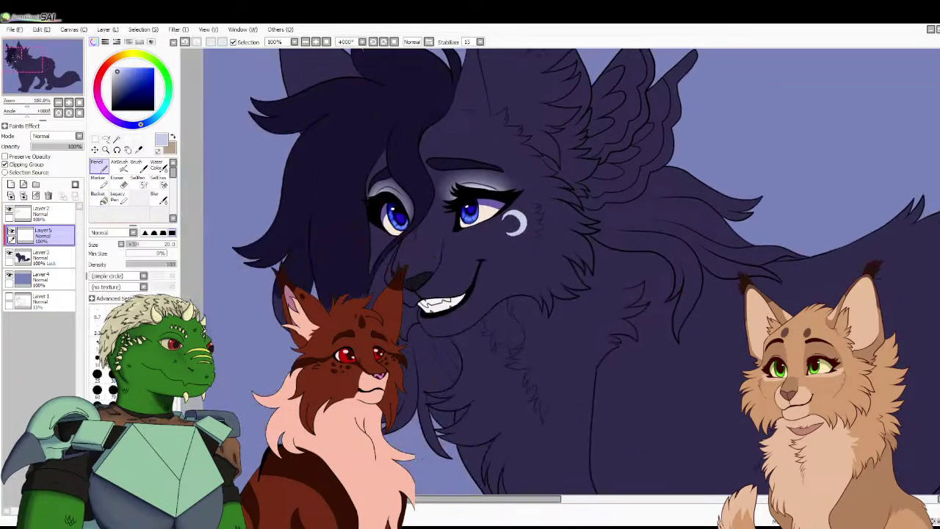
mouse_move(265, 232)
left_mouse_down()
mouse_move(403, 228)
mouse_move(375, 277)
mouse_move(341, 308)
mouse_move(257, 273)
mouse_move(235, 252)
left_mouse_up()
left_click(99, 197)
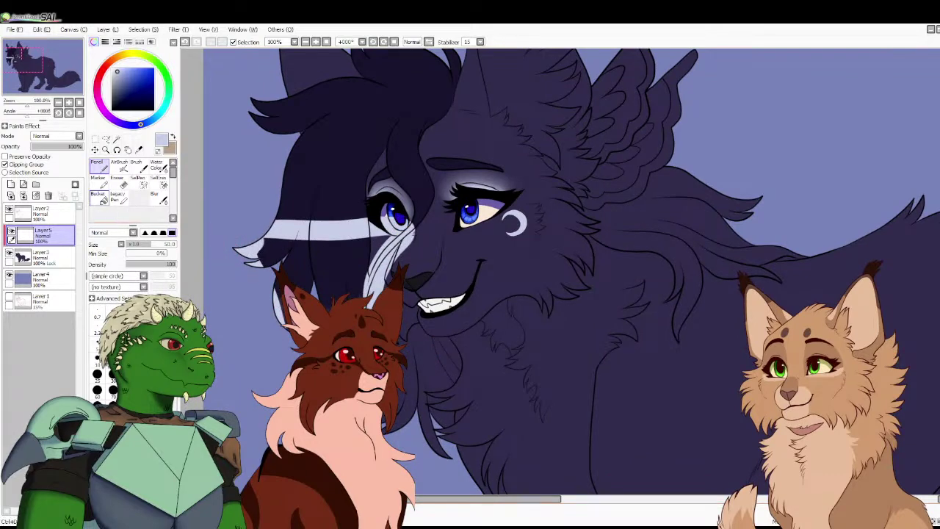
left_click(315, 268)
Blur the lavender band's upper edge so the fringe fades smoothly from dark navy to pale lavender
left_click(159, 197)
mouse_move(301, 192)
left_mouse_down()
mouse_move(303, 247)
mouse_move(326, 239)
mouse_move(339, 250)
mouse_move(358, 213)
mouse_move(345, 172)
mouse_move(333, 196)
mouse_move(325, 175)
mouse_move(314, 215)
mouse_move(325, 182)
mouse_move(352, 190)
mouse_move(362, 142)
mouse_move(316, 163)
left_mouse_up()
mouse_move(385, 239)
left_mouse_down()
mouse_move(422, 210)
mouse_move(419, 222)
left_mouse_up()
Erase the pale lavender spilling over the muzzle and far eye, and merge the fringe gradient layer down into the base colours
left_click(118, 181)
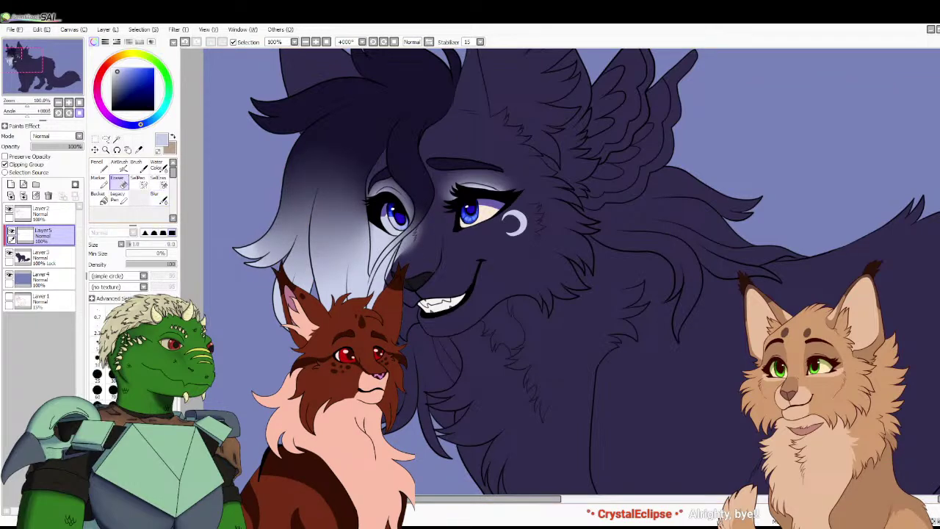
key("Page_Up")
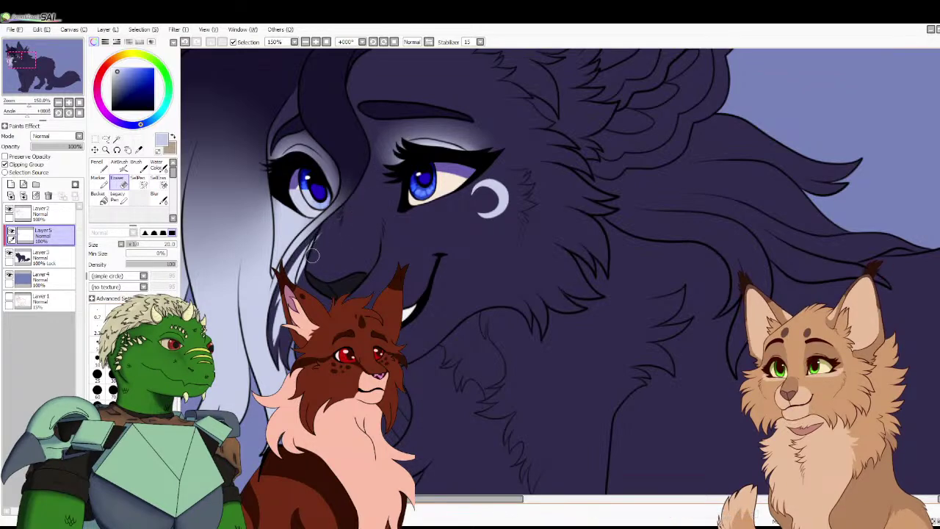
left_click_drag(315, 245, 280, 326)
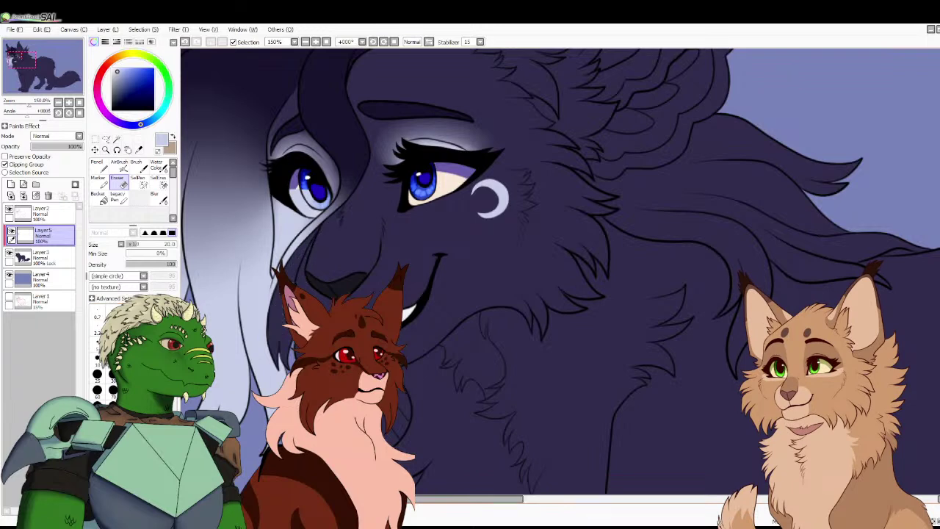
key("Page_Down")
scroll(216, 168, "up", 2)
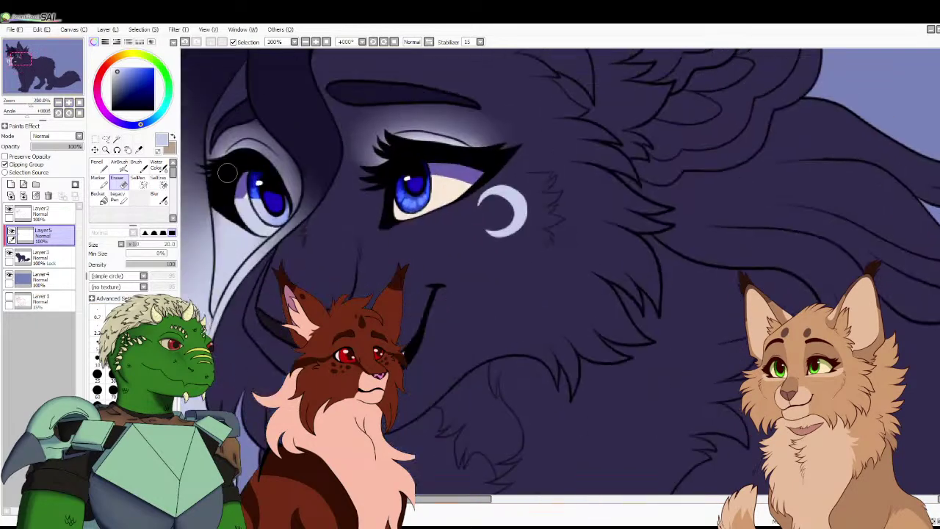
mouse_move(222, 220)
left_mouse_down()
mouse_move(220, 253)
mouse_move(217, 202)
mouse_move(215, 297)
mouse_move(215, 285)
left_mouse_up()
mouse_move(228, 277)
left_mouse_down()
mouse_move(214, 307)
mouse_move(228, 276)
mouse_move(215, 317)
mouse_move(229, 269)
mouse_move(241, 255)
mouse_move(226, 276)
mouse_move(261, 239)
left_mouse_up()
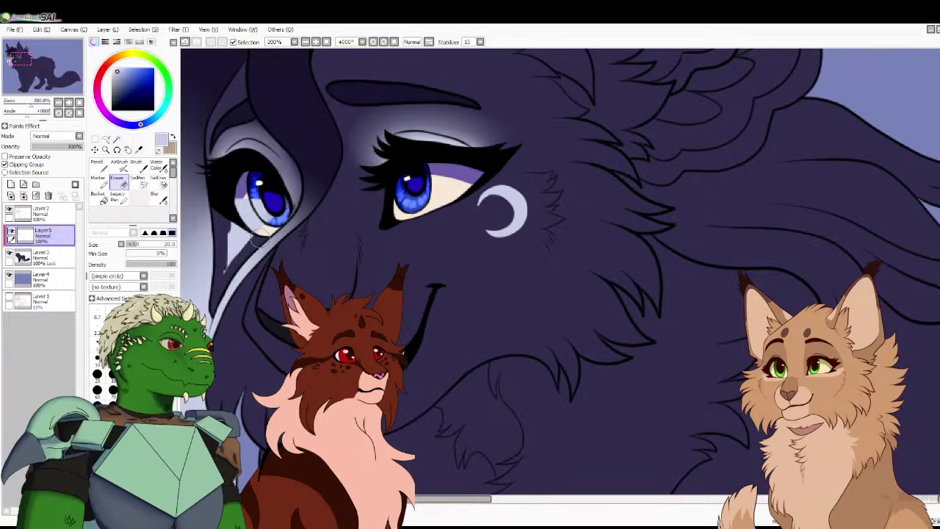
mouse_move(266, 204)
left_mouse_down()
mouse_move(232, 216)
mouse_move(230, 255)
left_mouse_up()
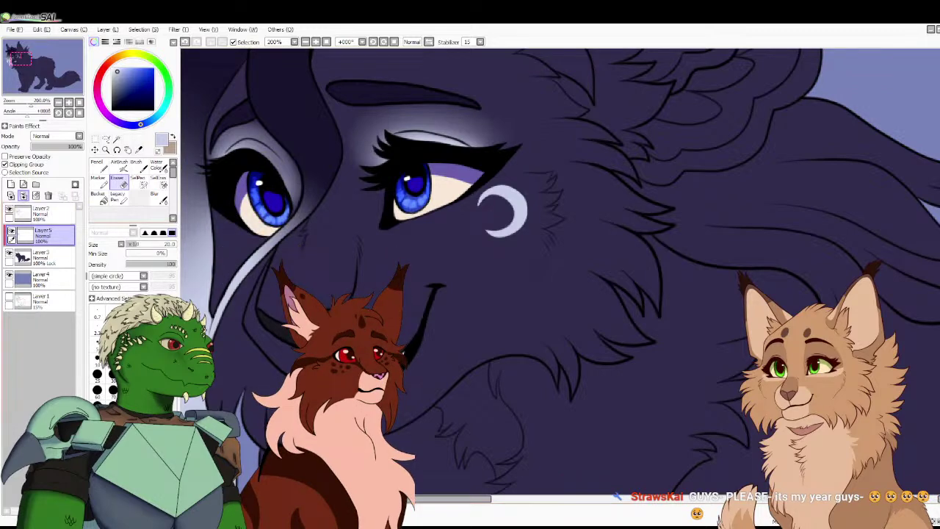
left_click(23, 195)
Sample the dark navy of the ear tips from the reference sheet and return to the drawing with the Pencil
left_click(80, 102)
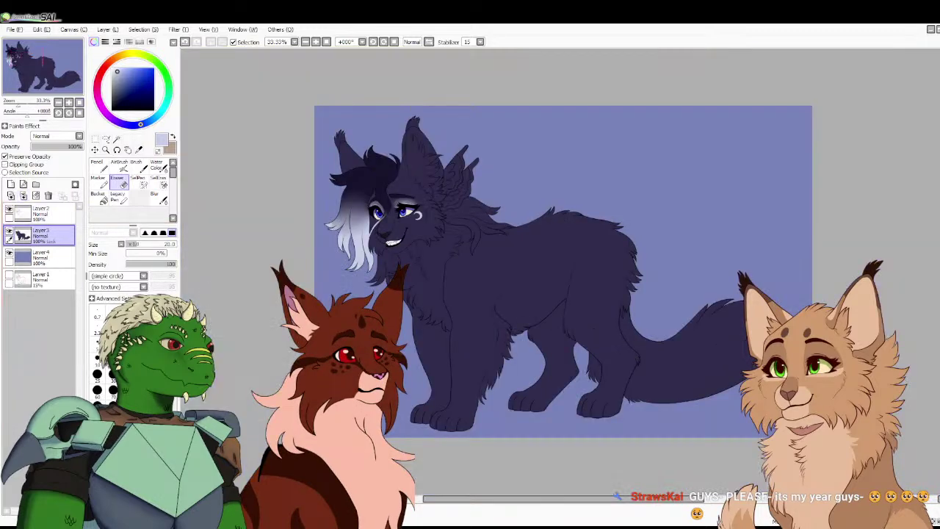
key("ctrl+Tab")
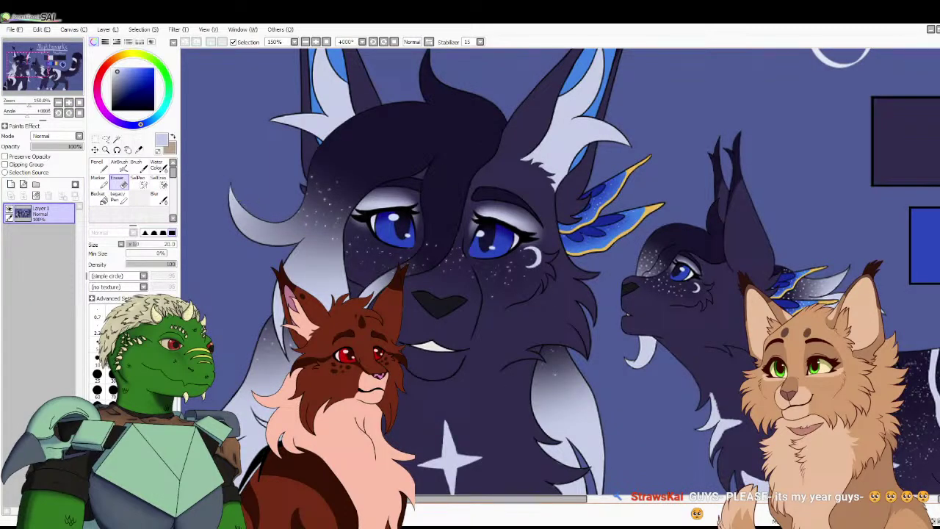
scroll(246, 205, "up", 3)
left_click_drag(179, 63, 188, 76)
right_click(279, 87)
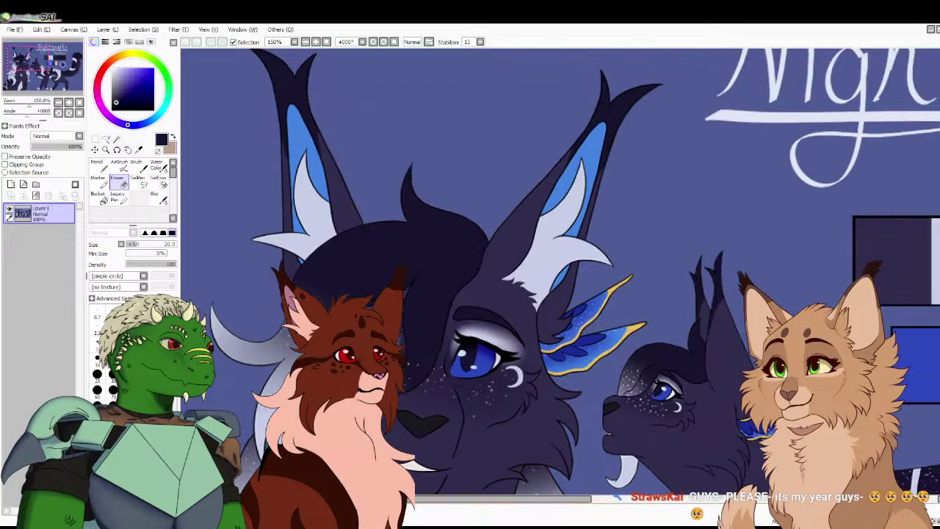
key("ctrl+Tab")
left_click(99, 167)
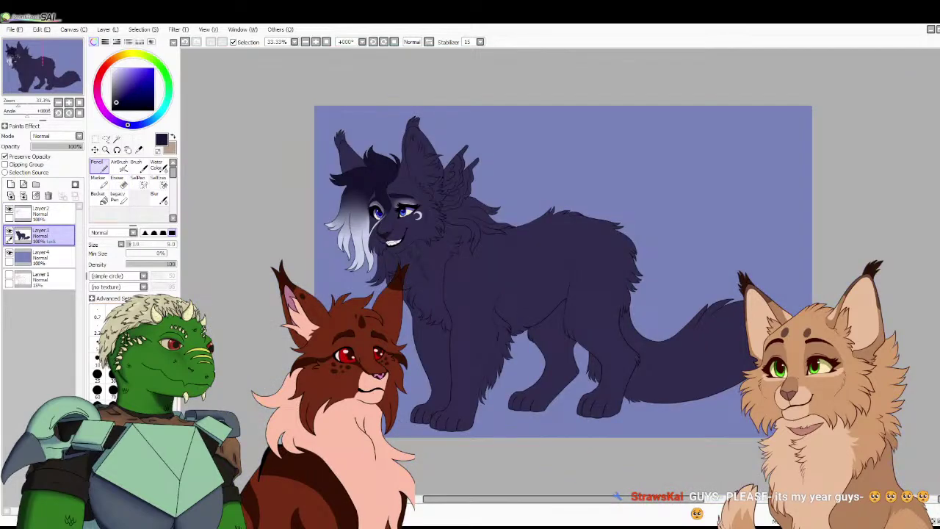
Draw the lower boundary of the near ear's dark tip in dark navy and fill the area above it
left_click(69, 102)
left_click(69, 102)
left_click_drag(43, 66, 25, 46)
left_click(69, 102)
left_click(69, 102)
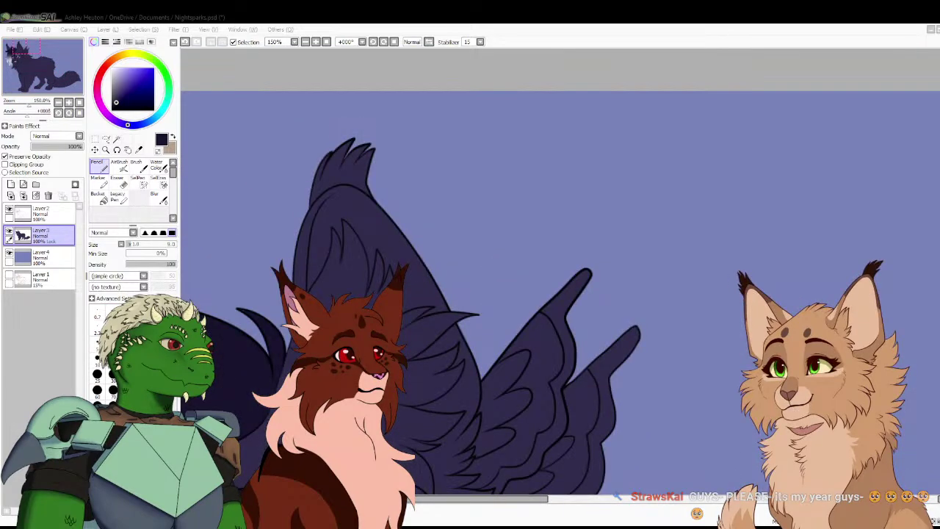
left_click(301, 260)
key("ctrl+Tab")
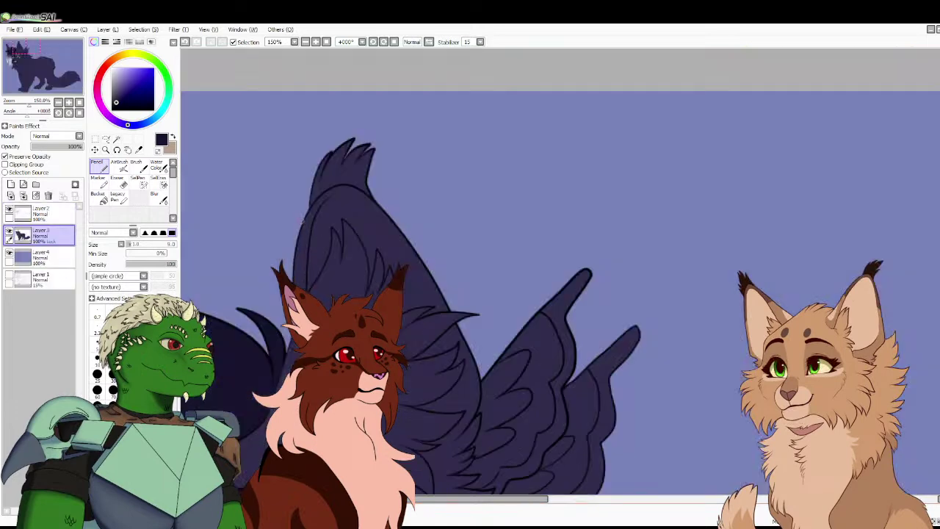
mouse_move(302, 220)
left_mouse_down()
mouse_move(314, 285)
mouse_move(411, 249)
left_mouse_up()
left_click(99, 198)
left_click(353, 227)
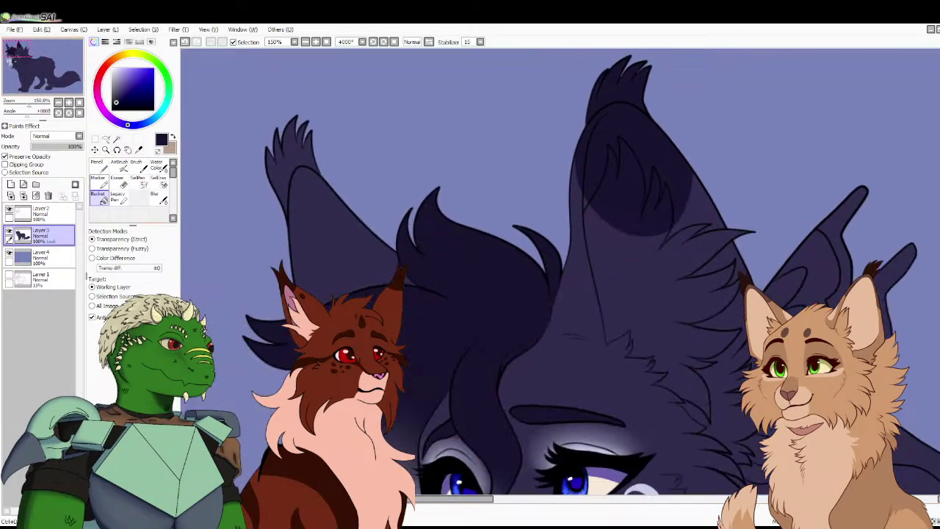
Outline the dark tip of the far ear with the Pencil and fill it with dark navy
key("n")
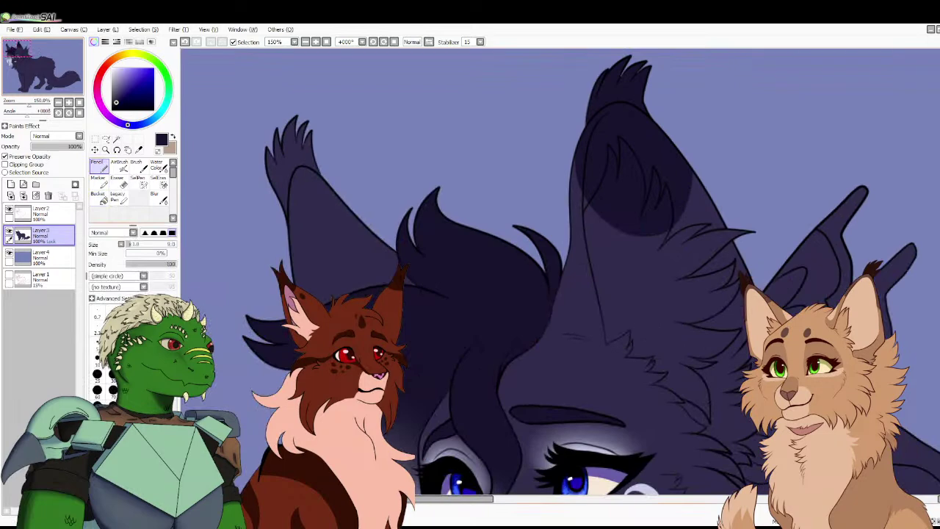
left_click_drag(299, 284, 366, 229)
left_click(99, 198)
left_click(312, 205)
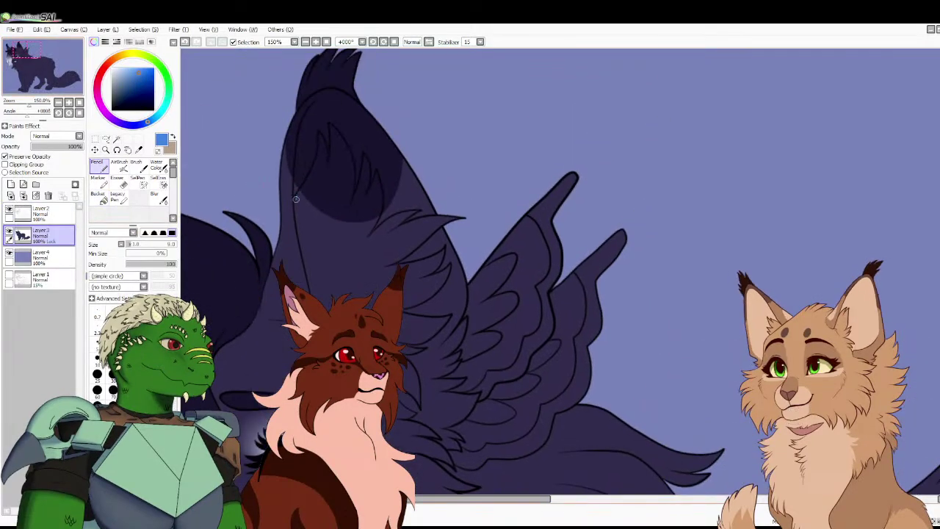
Outline the near ear's inner area in bright blue, closing it with a diagonal inner edge, and fill it
mouse_move(296, 198)
left_mouse_down()
mouse_move(320, 104)
mouse_move(306, 121)
mouse_move(327, 101)
mouse_move(375, 136)
mouse_move(427, 219)
mouse_move(446, 273)
mouse_move(445, 318)
mouse_move(409, 379)
left_mouse_up()
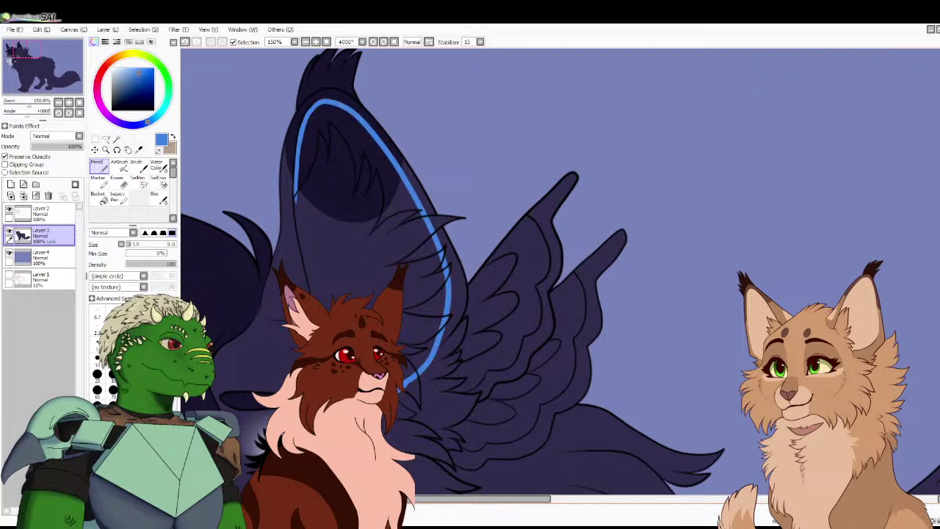
mouse_move(389, 291)
left_mouse_down()
mouse_move(297, 204)
mouse_move(298, 163)
left_mouse_up()
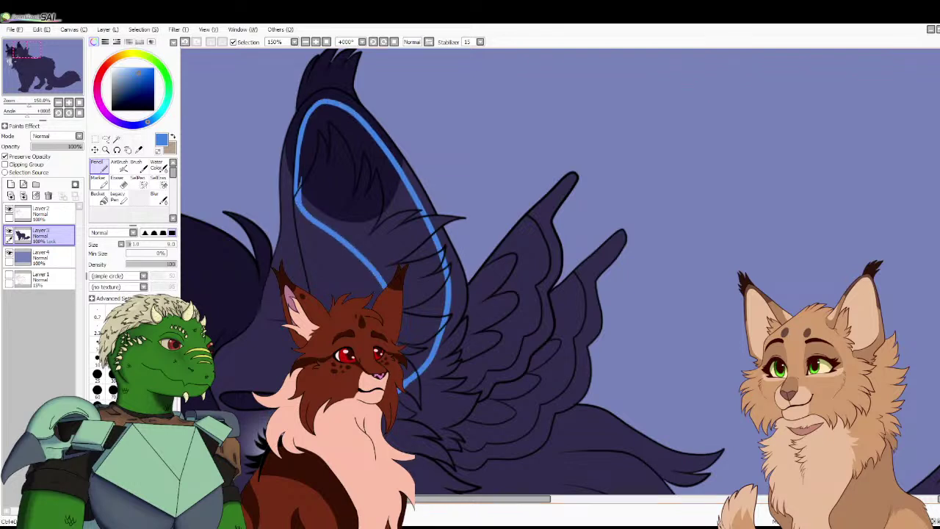
left_click(98, 194)
left_click(382, 191)
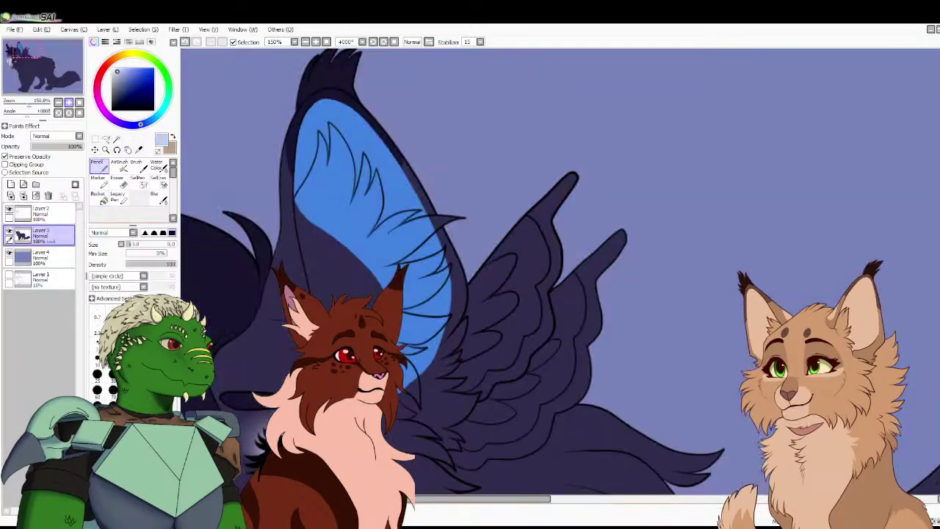
Line the front edge of the near ear's inner fluff in pale lavender and start filling the area beside it
left_click(68, 102)
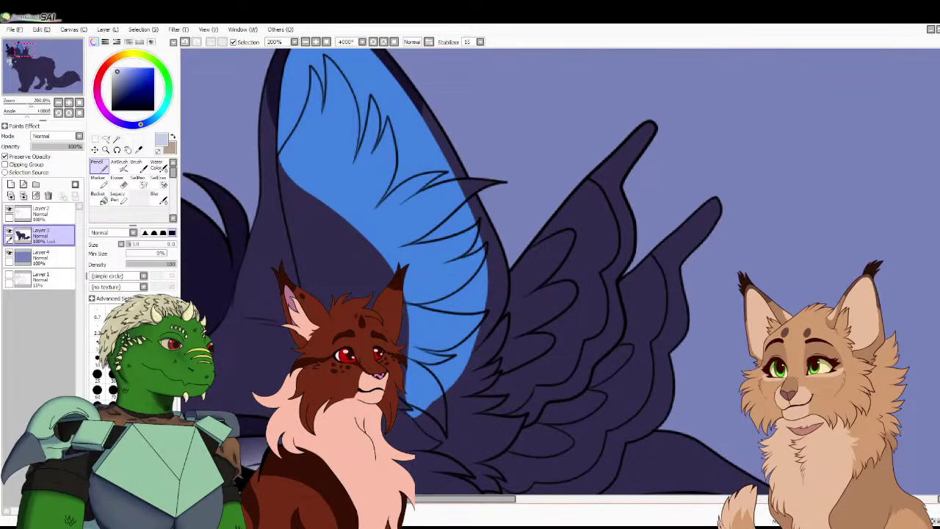
mouse_move(303, 289)
left_mouse_down()
mouse_move(282, 153)
mouse_move(306, 286)
mouse_move(327, 303)
mouse_move(351, 297)
left_mouse_up()
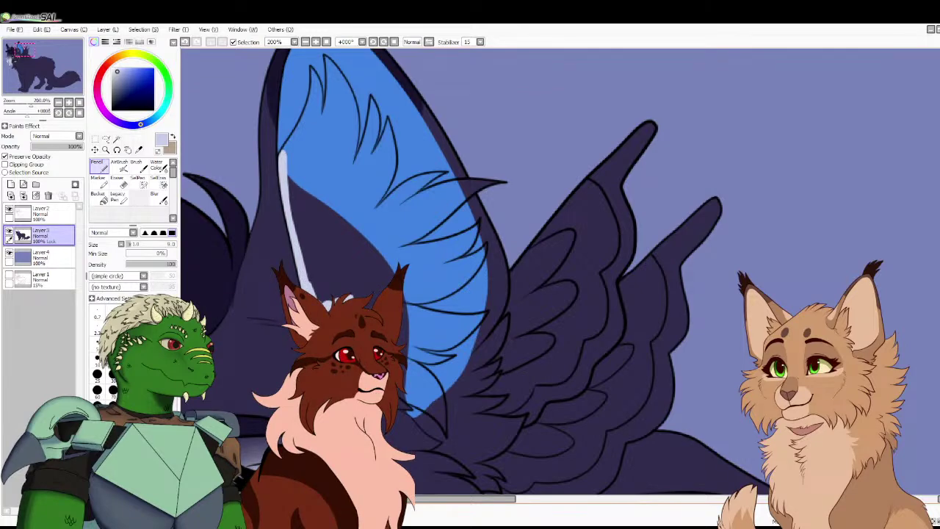
right_click(345, 279)
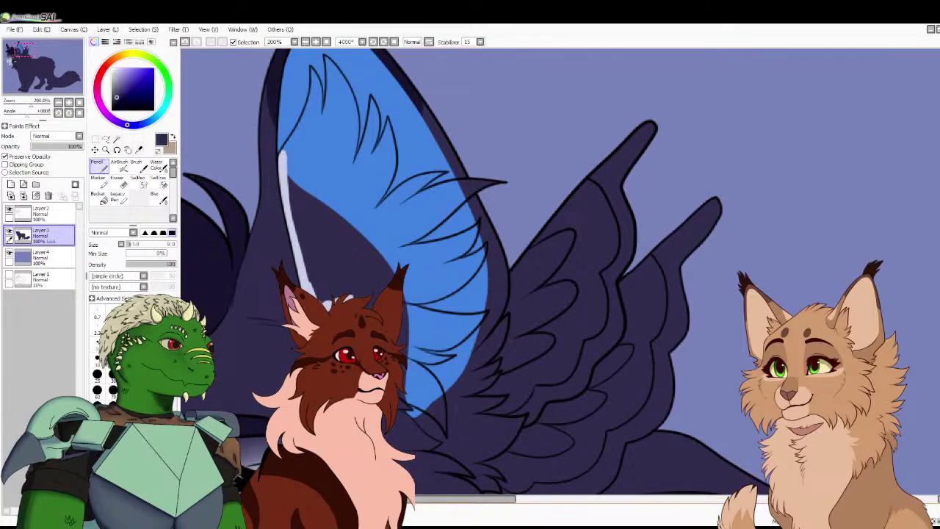
right_click(326, 300)
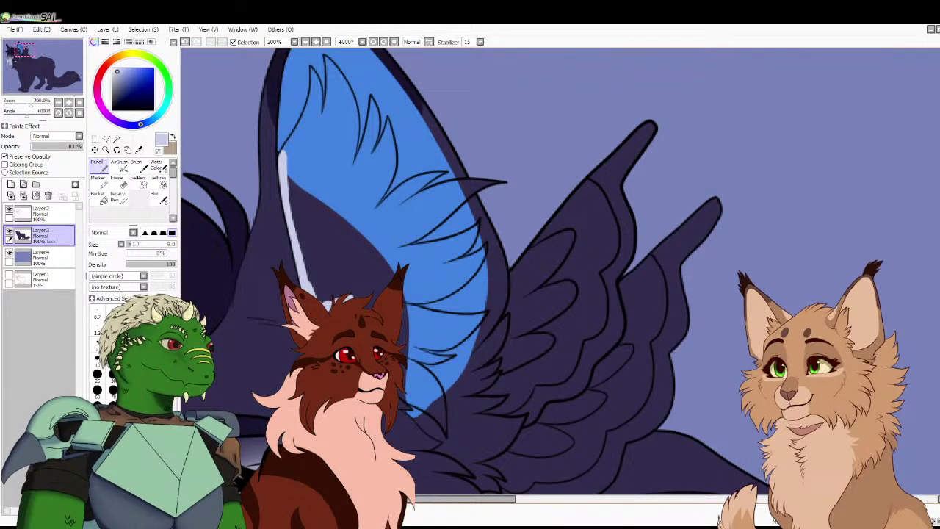
right_click(323, 257)
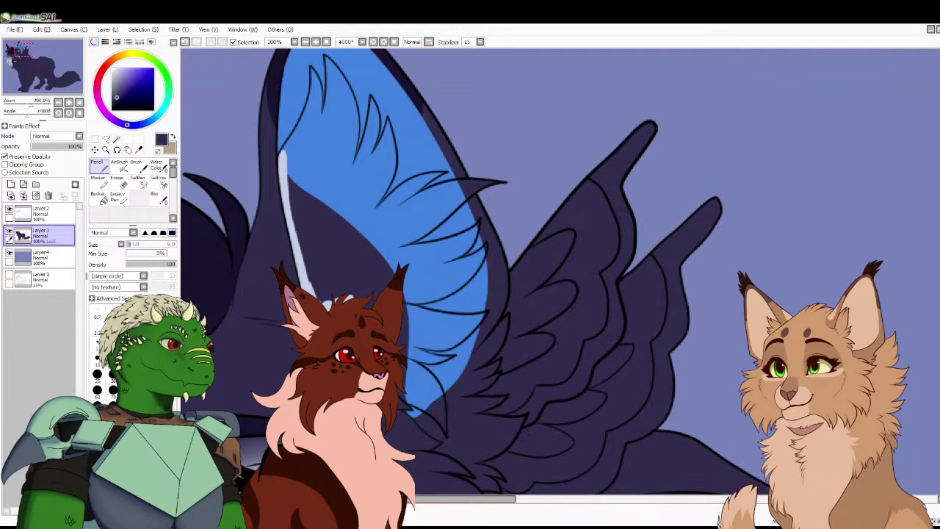
right_click(301, 271)
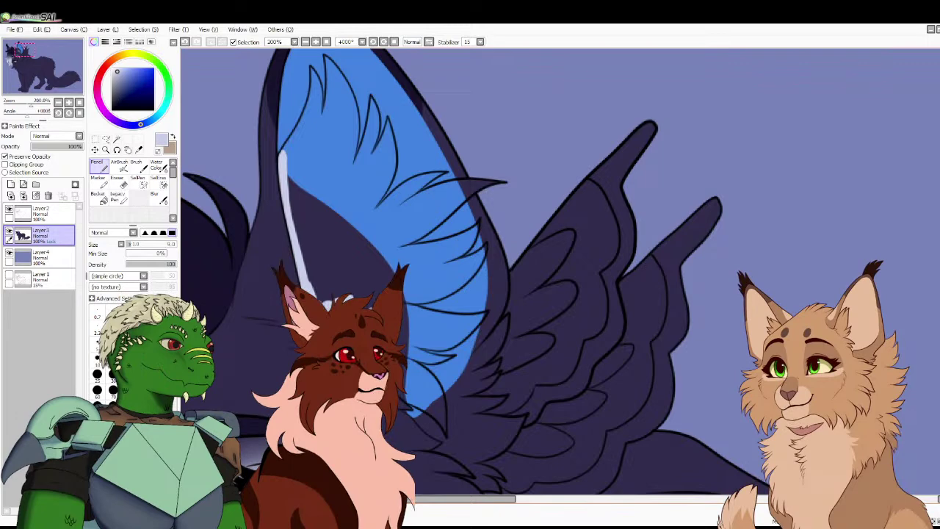
mouse_move(366, 303)
left_mouse_down()
mouse_move(339, 252)
mouse_move(326, 286)
mouse_move(318, 279)
mouse_move(295, 217)
mouse_move(312, 249)
left_mouse_up()
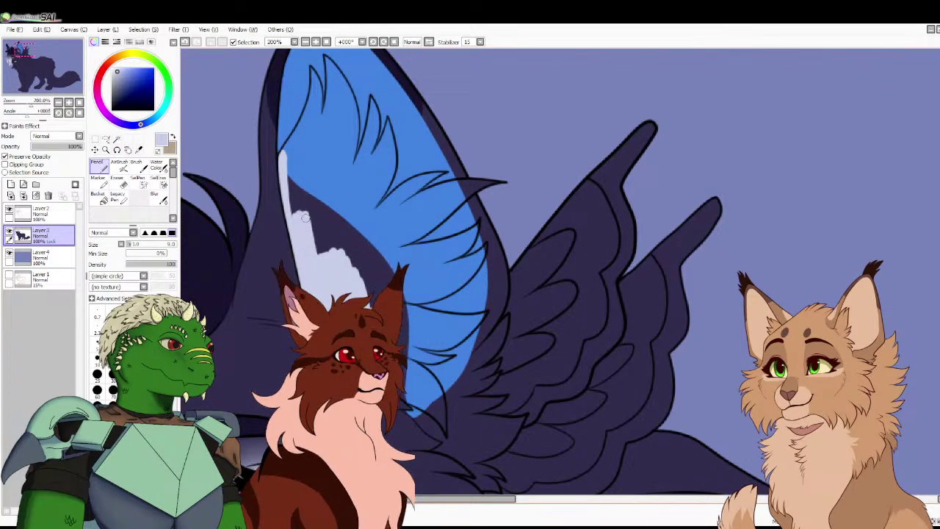
Outline the upper fur tufts inside the near ear in pale lavender, following the line art
left_click_drag(274, 201, 311, 257)
mouse_move(329, 207)
left_mouse_down()
mouse_move(349, 122)
mouse_move(354, 182)
mouse_move(366, 146)
mouse_move(360, 112)
mouse_move(391, 175)
mouse_move(383, 235)
mouse_move(410, 159)
mouse_move(403, 224)
mouse_move(425, 174)
mouse_move(424, 246)
mouse_move(408, 278)
left_mouse_up()
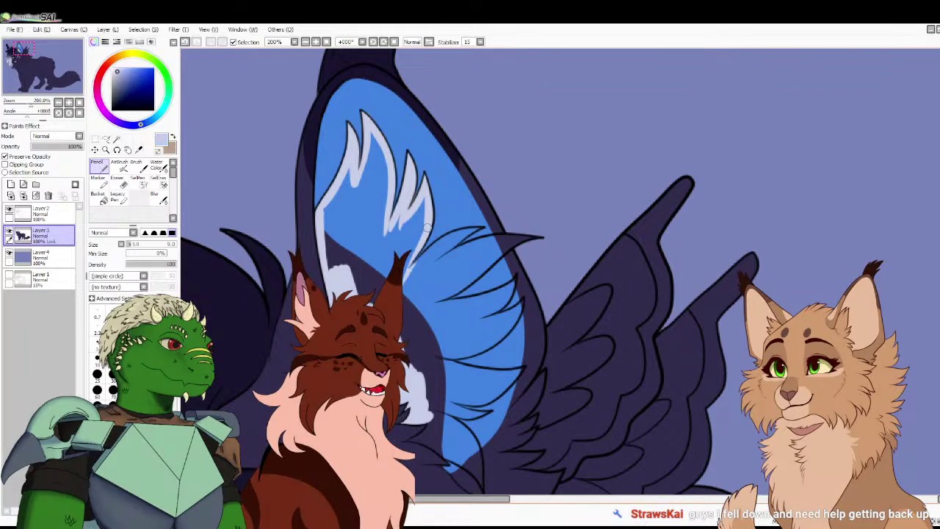
mouse_move(407, 273)
left_mouse_down()
mouse_move(450, 234)
mouse_move(427, 252)
mouse_move(479, 229)
mouse_move(420, 266)
left_mouse_up()
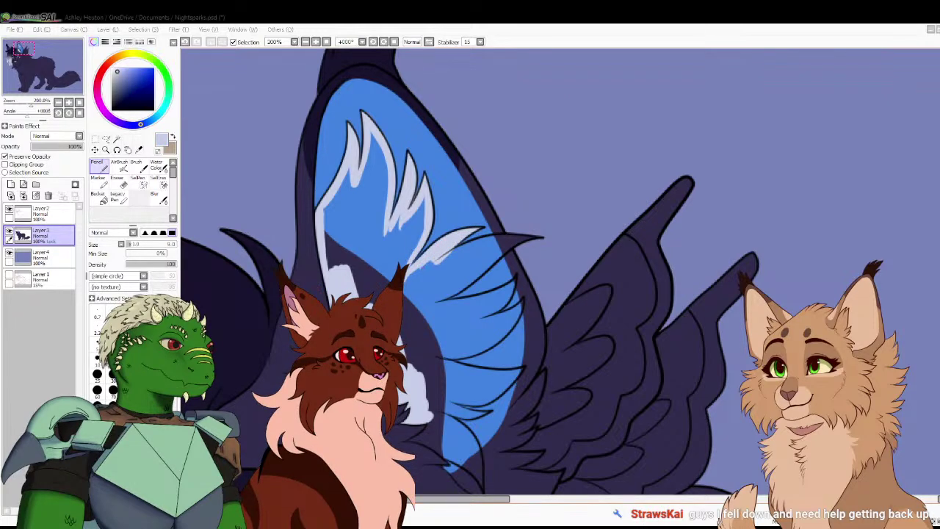
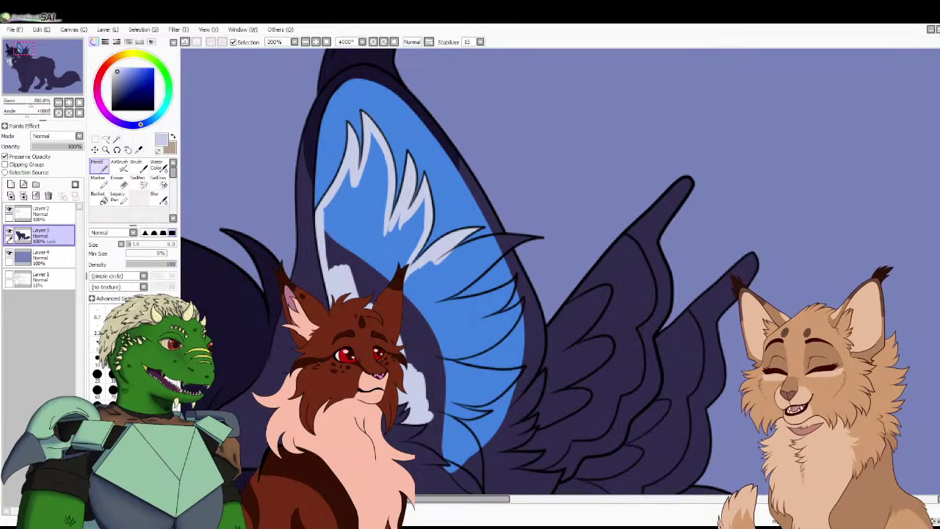
Outline the remaining lower and rear fur tufts inside the near ear in pale lavender
left_click_drag(380, 343, 343, 251)
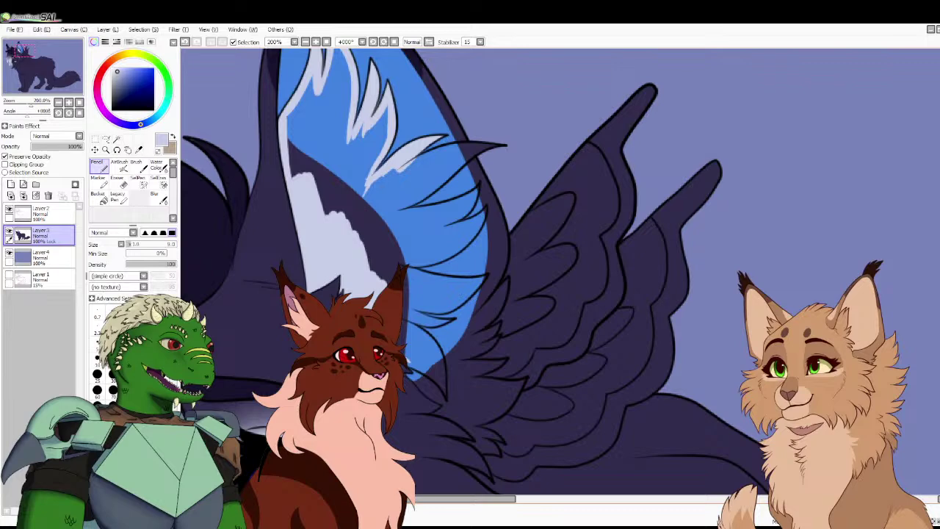
mouse_move(408, 362)
left_mouse_down()
mouse_move(438, 378)
mouse_move(445, 399)
mouse_move(436, 346)
mouse_move(440, 358)
mouse_move(409, 324)
mouse_move(422, 332)
mouse_move(417, 320)
mouse_move(452, 318)
mouse_move(415, 313)
mouse_move(421, 319)
mouse_move(409, 304)
mouse_move(453, 304)
mouse_move(432, 309)
mouse_move(472, 293)
mouse_move(453, 305)
mouse_move(486, 274)
mouse_move(459, 284)
mouse_move(479, 278)
mouse_move(395, 264)
mouse_move(450, 281)
mouse_move(437, 277)
mouse_move(477, 333)
mouse_move(533, 298)
mouse_move(541, 282)
mouse_move(514, 295)
mouse_move(533, 262)
mouse_move(521, 275)
mouse_move(449, 285)
left_mouse_up()
right_click(428, 383)
right_click(428, 372)
left_click_drag(449, 285, 520, 233)
right_click(485, 271)
mouse_move(485, 271)
left_mouse_down()
mouse_move(465, 280)
mouse_move(529, 229)
mouse_move(559, 218)
mouse_move(502, 223)
mouse_move(440, 251)
left_mouse_up()
left_click(465, 283, "alt")
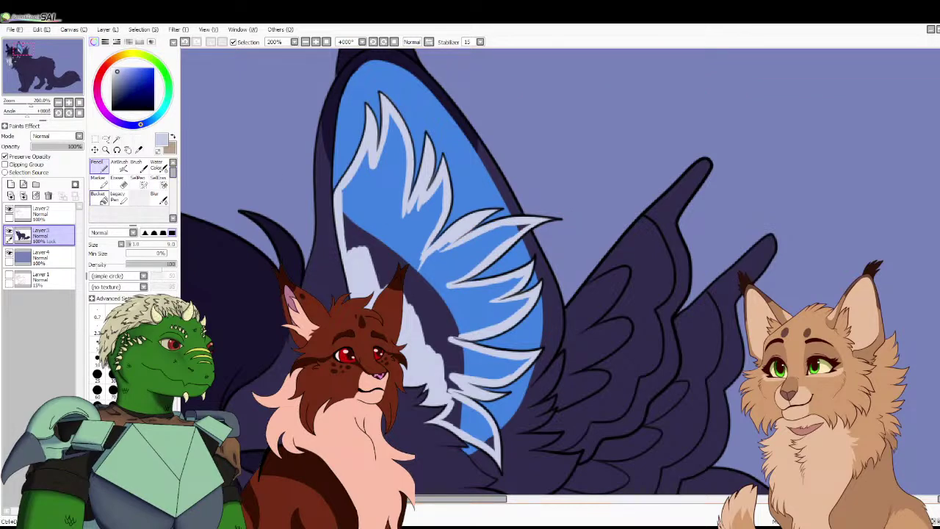
Fill the outlined fluff inside the near ear with pale lavender, using a larger Pencil
left_click(98, 197)
left_click(396, 257)
key("ctrl+z")
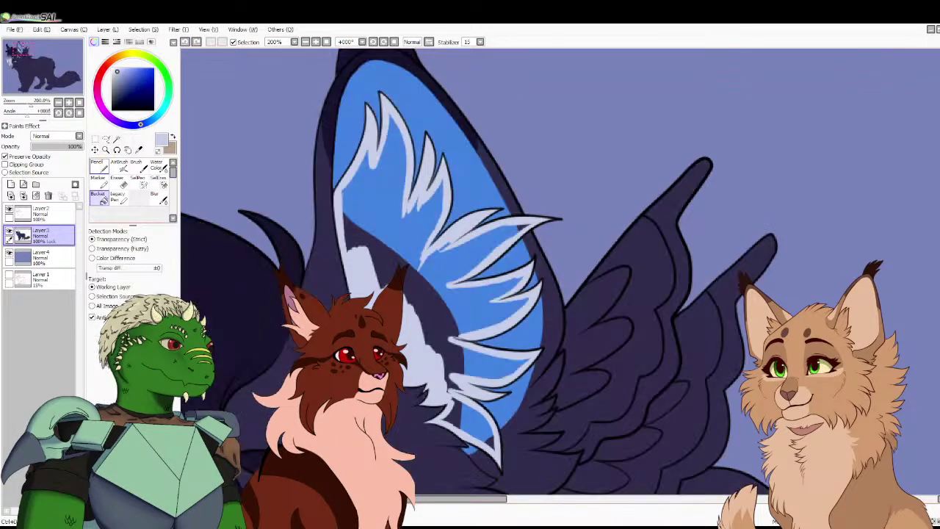
key("n")
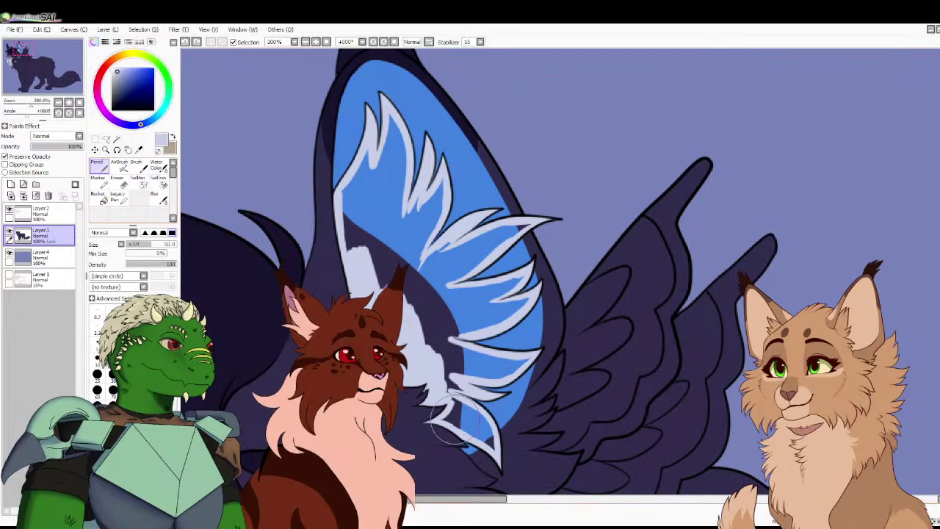
left_click(161, 359)
mouse_move(458, 411)
left_mouse_down()
mouse_move(495, 449)
mouse_move(439, 380)
mouse_move(463, 394)
mouse_move(435, 369)
mouse_move(469, 380)
mouse_move(530, 356)
mouse_move(481, 361)
mouse_move(462, 353)
mouse_move(479, 361)
mouse_move(460, 365)
mouse_move(420, 332)
mouse_move(489, 327)
mouse_move(529, 296)
mouse_move(478, 319)
mouse_move(519, 273)
mouse_move(474, 304)
mouse_move(424, 294)
mouse_move(419, 304)
mouse_move(443, 311)
mouse_move(441, 272)
mouse_move(441, 282)
mouse_move(531, 221)
mouse_move(448, 257)
mouse_move(467, 242)
mouse_move(443, 250)
mouse_move(433, 215)
mouse_move(379, 207)
mouse_move(387, 277)
mouse_move(434, 220)
mouse_move(442, 175)
mouse_move(381, 284)
mouse_move(396, 134)
mouse_move(398, 154)
mouse_move(387, 117)
mouse_move(397, 184)
mouse_move(381, 237)
mouse_move(376, 178)
mouse_move(366, 244)
mouse_move(363, 172)
mouse_move(349, 190)
mouse_move(358, 277)
left_mouse_up()
Sample the bright blue swatch from the reference sheet and return to the drawing's ear wings with a smaller Pencil
left_click(79, 102)
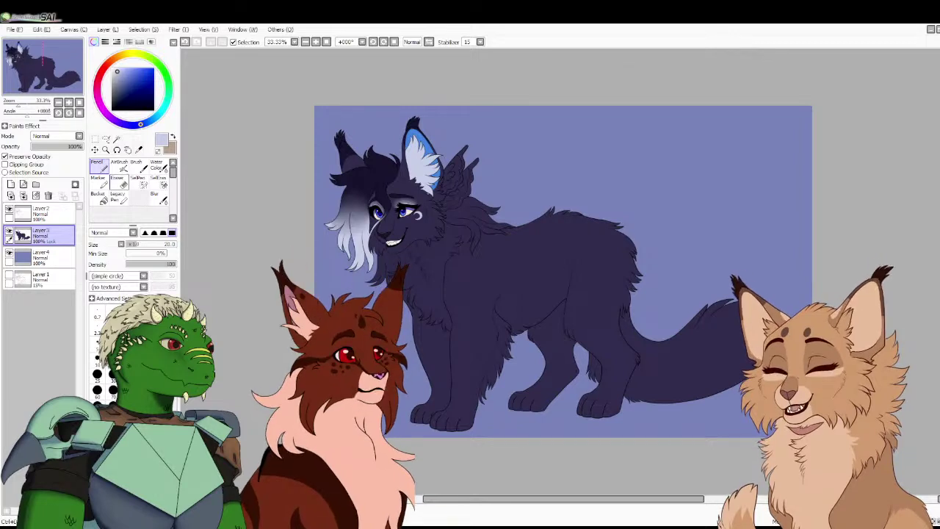
double_click(68, 102)
left_click_drag(42, 66, 35, 56)
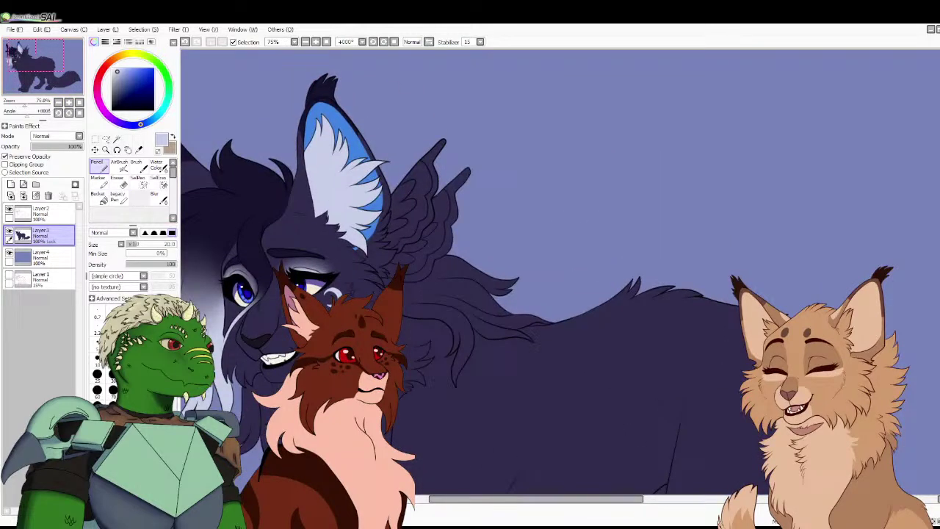
key("ctrl+Tab")
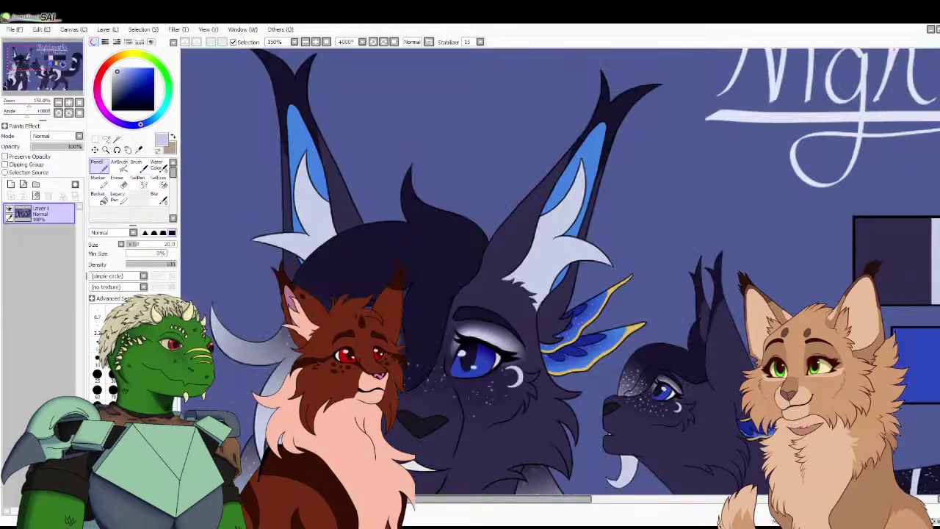
left_click_drag(28, 58, 50, 62)
left_click(534, 277, "alt")
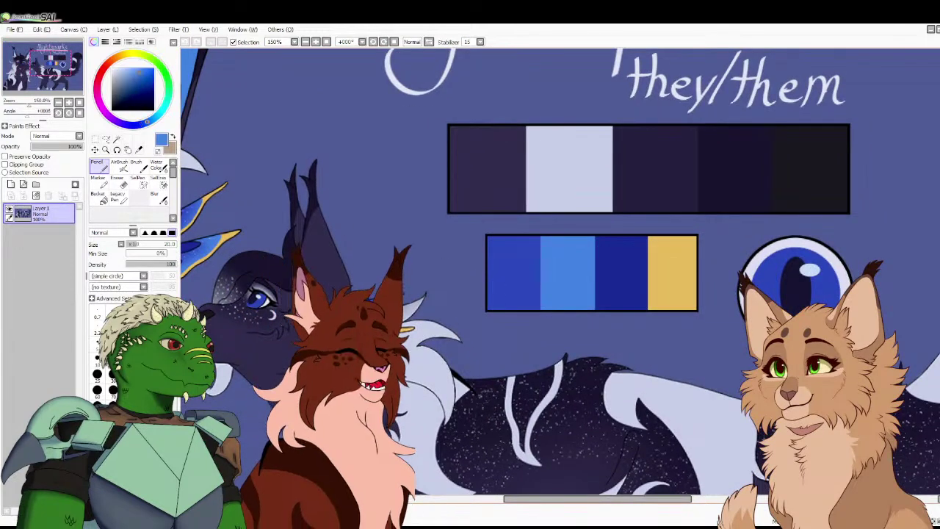
key("ctrl+Tab")
scroll(560, 271, "up", 1)
left_click_drag(31, 54, 32, 52)
key("[")
key("[")
key("[")
key("[")
key("[")
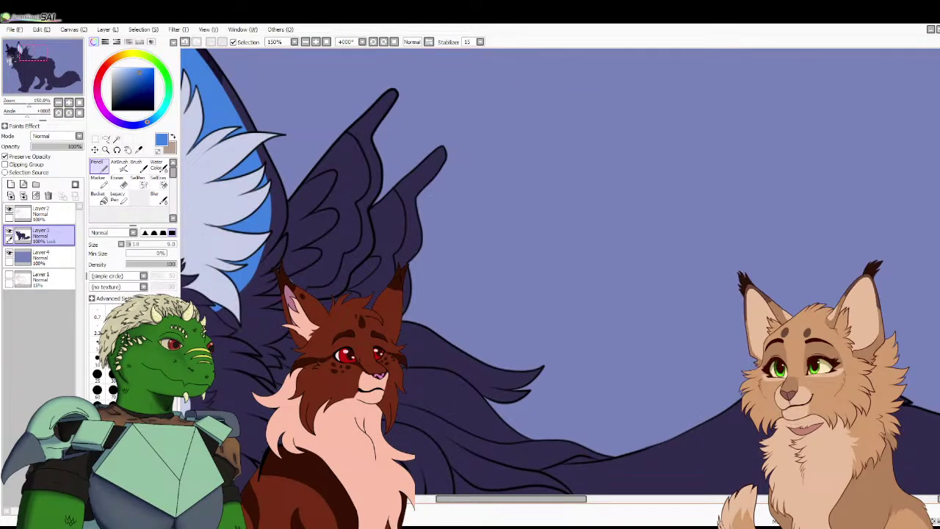
Outline the inner panel of the front wing behind the near ear in bright blue, leaving a dark border
left_click_drag(285, 280, 279, 288)
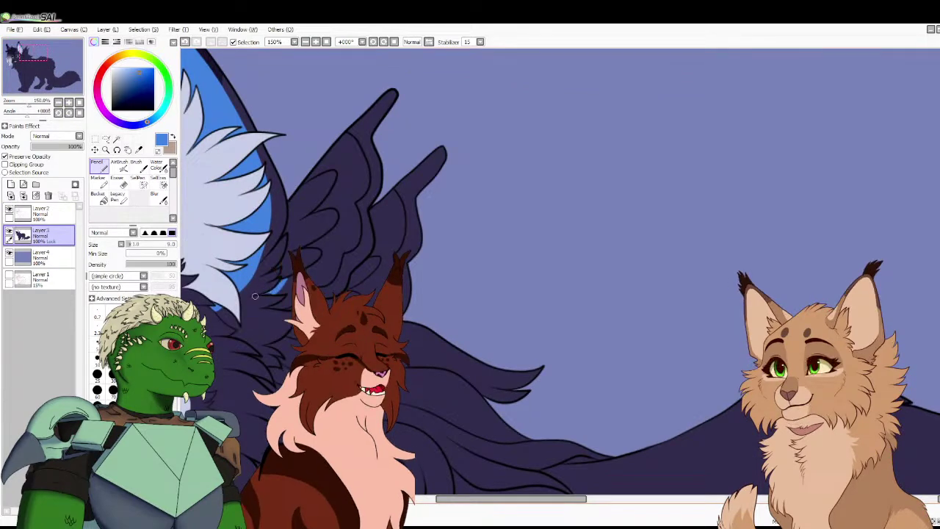
left_click(253, 296, "alt")
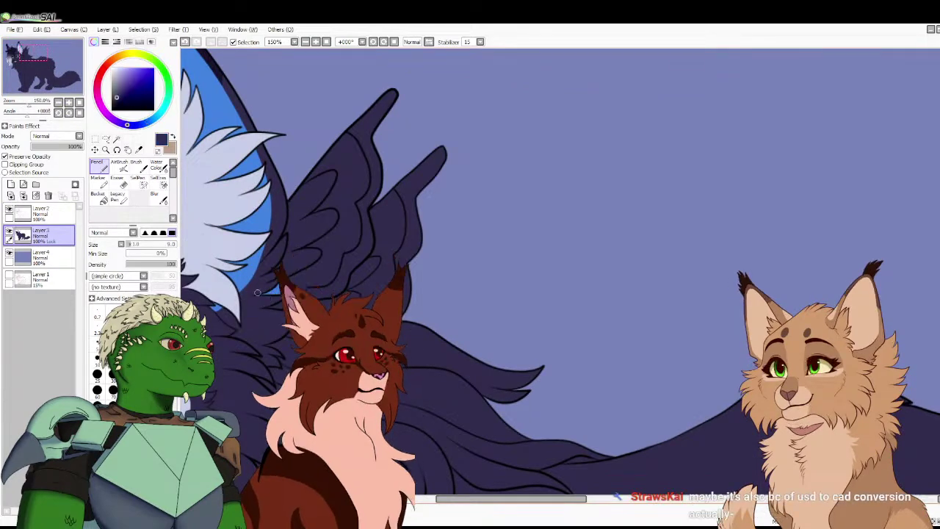
left_click(292, 279, "alt")
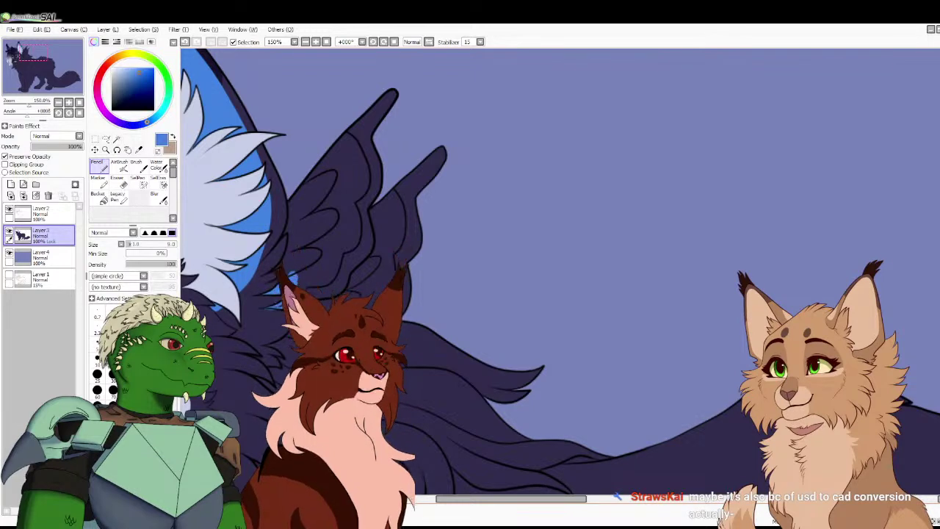
left_click_drag(297, 288, 309, 281)
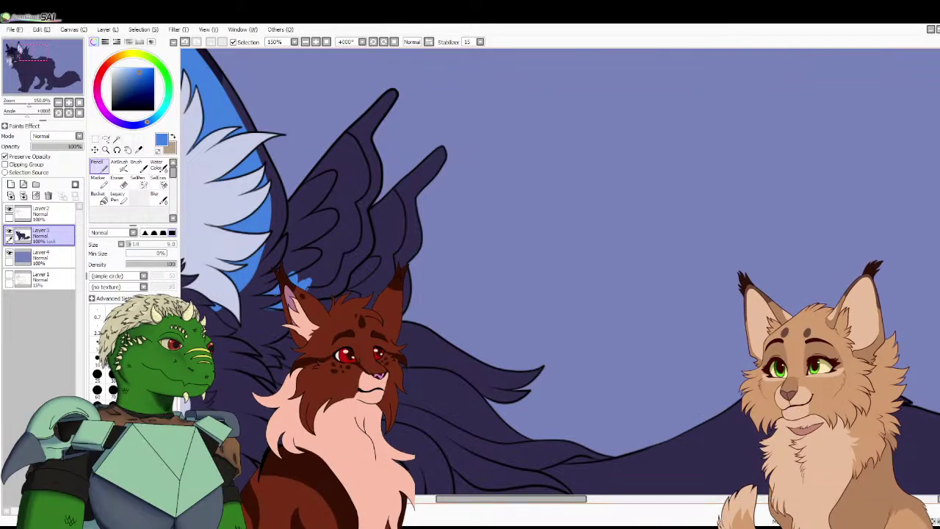
right_click(272, 315)
right_click(302, 280)
mouse_move(308, 281)
left_mouse_down()
mouse_move(331, 284)
mouse_move(340, 272)
mouse_move(367, 185)
mouse_move(348, 126)
mouse_move(301, 188)
mouse_move(292, 277)
left_mouse_up()
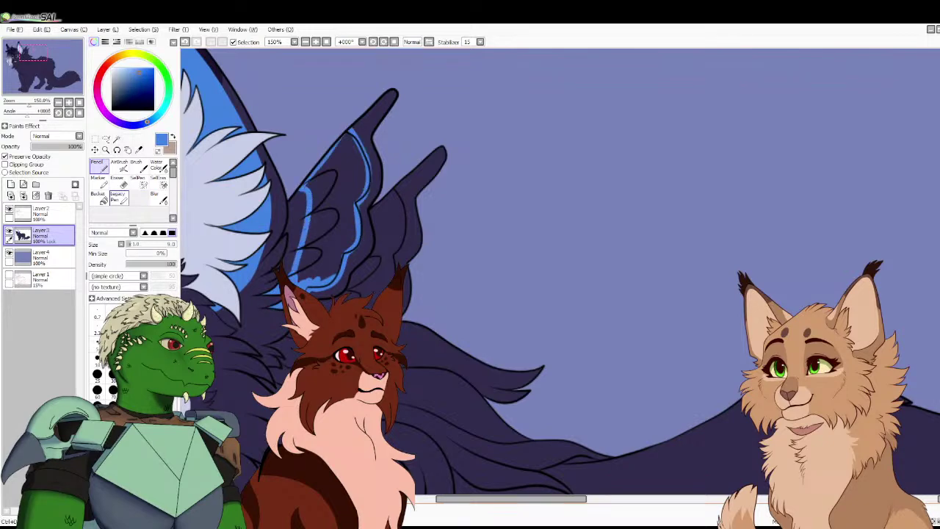
Fill the outlined inner panel of the front ear wing with bright blue
left_click(99, 197)
left_click(316, 235)
key("ctrl+z")
key("n")
mouse_move(300, 279)
left_mouse_down()
mouse_move(307, 266)
mouse_move(318, 273)
left_mouse_up()
mouse_move(310, 224)
left_mouse_down()
mouse_move(331, 197)
mouse_move(348, 253)
mouse_move(359, 150)
mouse_move(319, 197)
left_mouse_up()
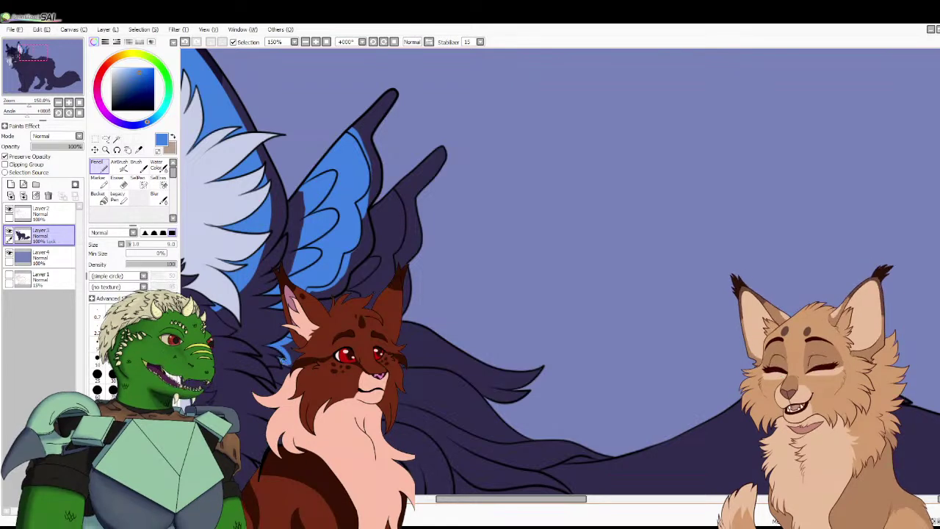
Outline the inner panel of the rear ear wing in bright blue and fill it
mouse_move(396, 188)
left_mouse_down()
mouse_move(399, 267)
mouse_move(372, 209)
mouse_move(351, 274)
left_mouse_up()
left_click(99, 197)
left_click(385, 235)
Sample the dark body colour and touch up the blue edge at the base of the ear wings
right_click(411, 235)
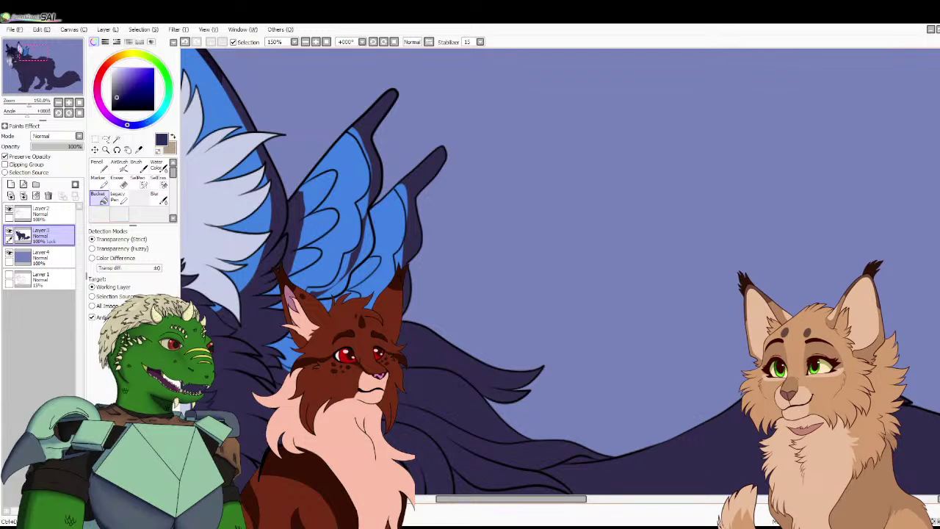
left_click(98, 166)
left_click_drag(285, 334, 293, 325)
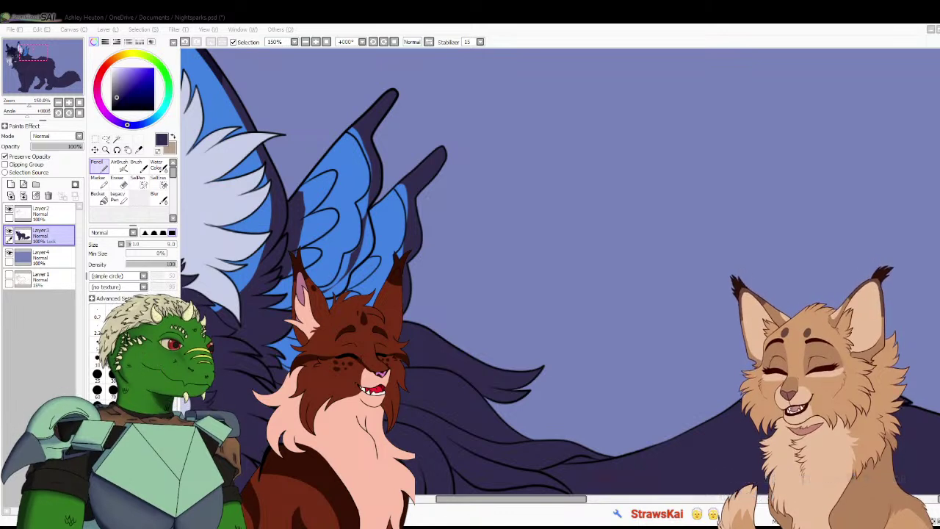
left_click(500, 462)
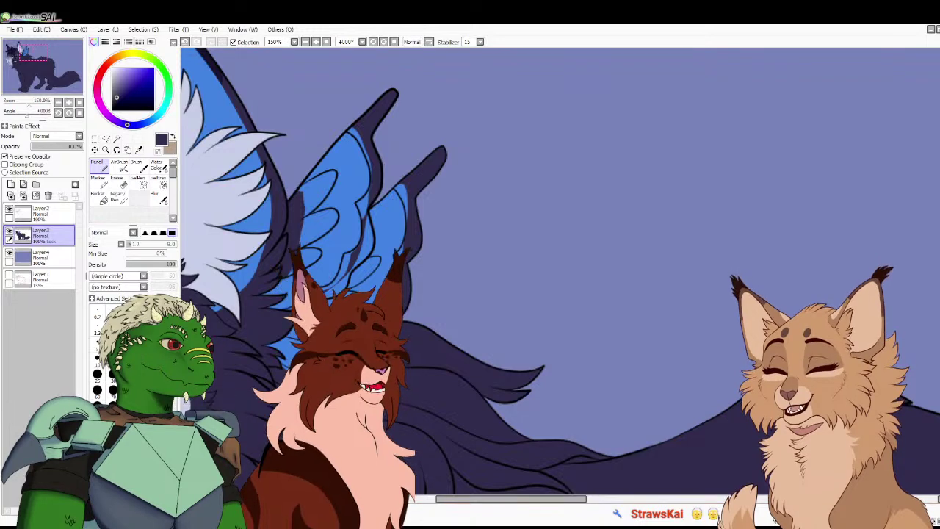
Sample the medium blue swatch from the reference palette and return to the ear wings in the drawing
key("ctrl+Tab")
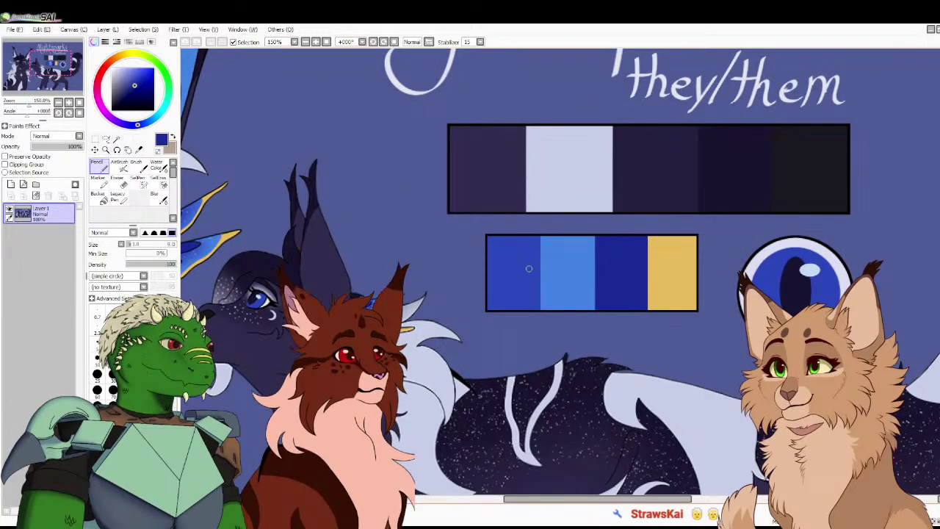
left_click(610, 254, "alt")
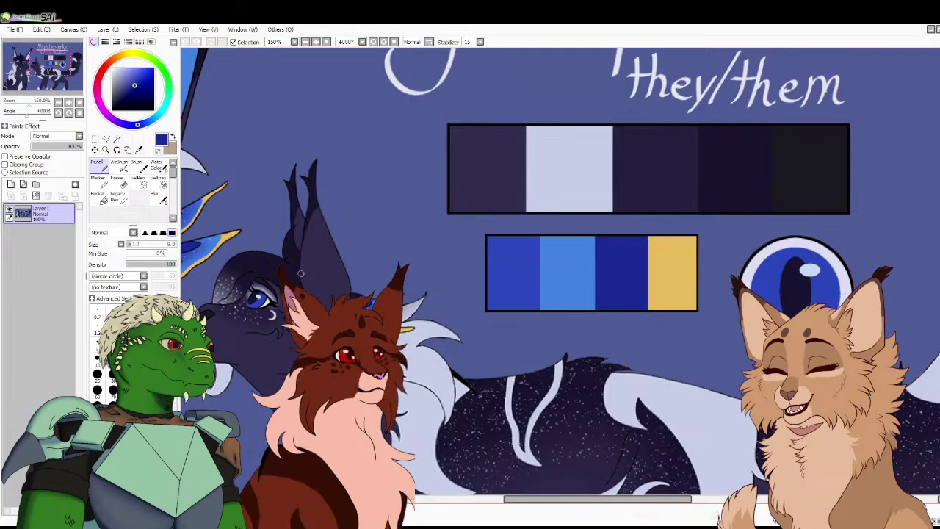
right_click(520, 263)
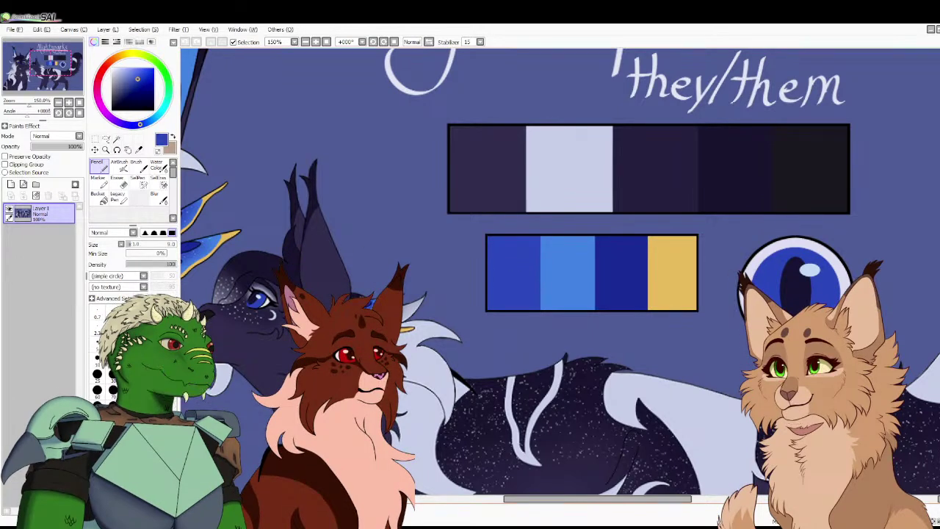
left_click(42, 65)
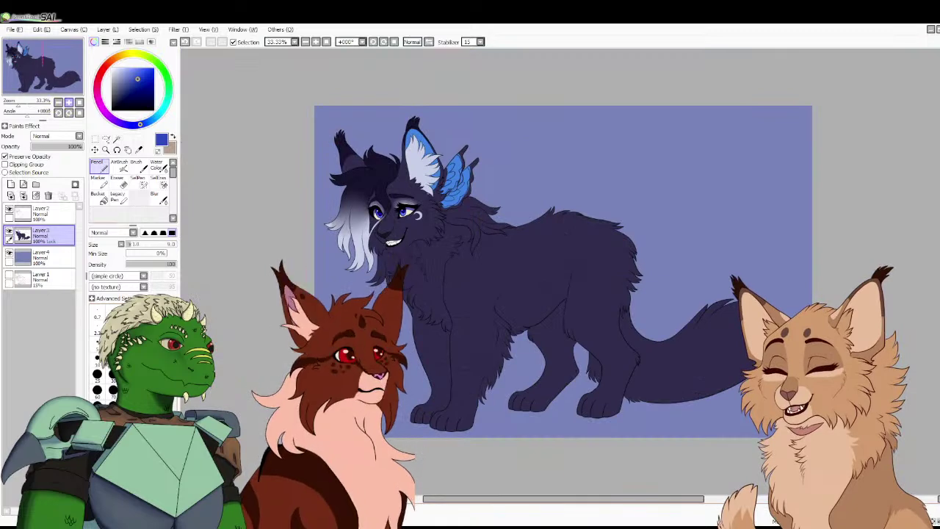
left_click(69, 102)
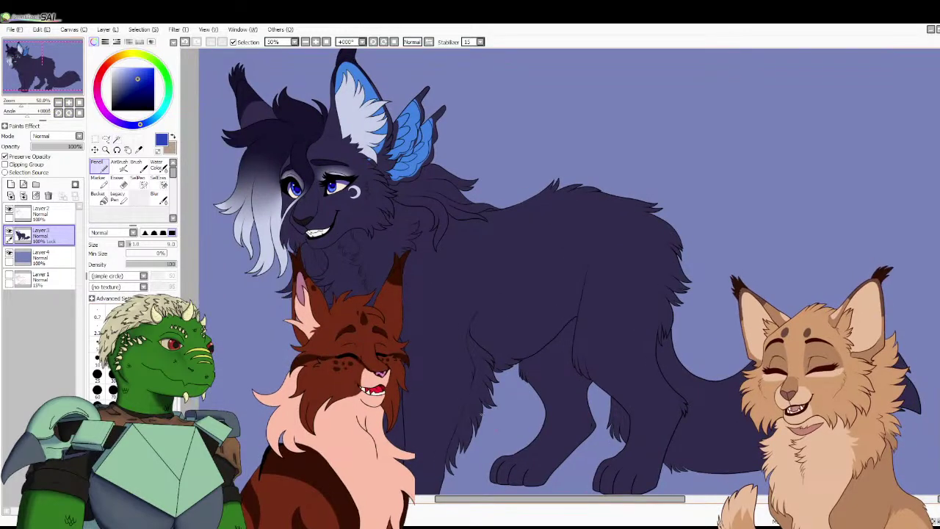
scroll(419, 337, "up", 2)
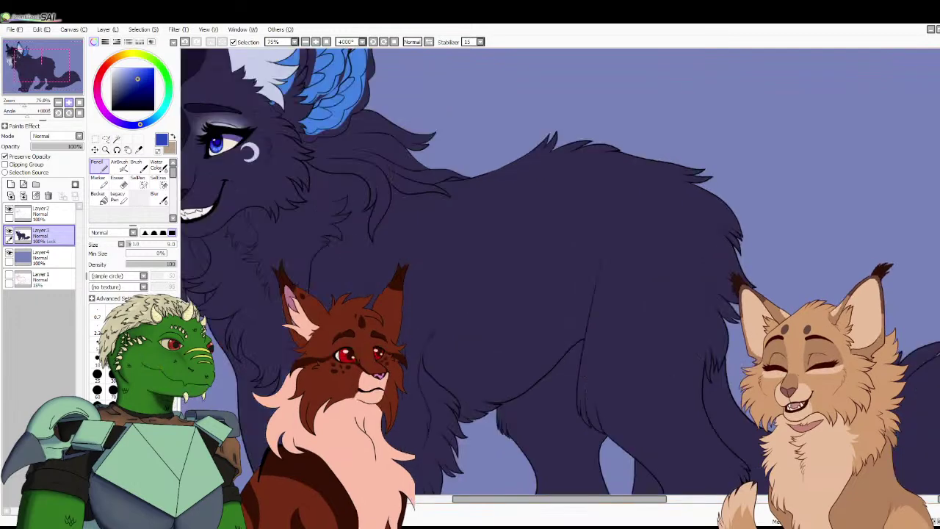
left_click_drag(419, 338, 551, 476)
key("ctrl+plus")
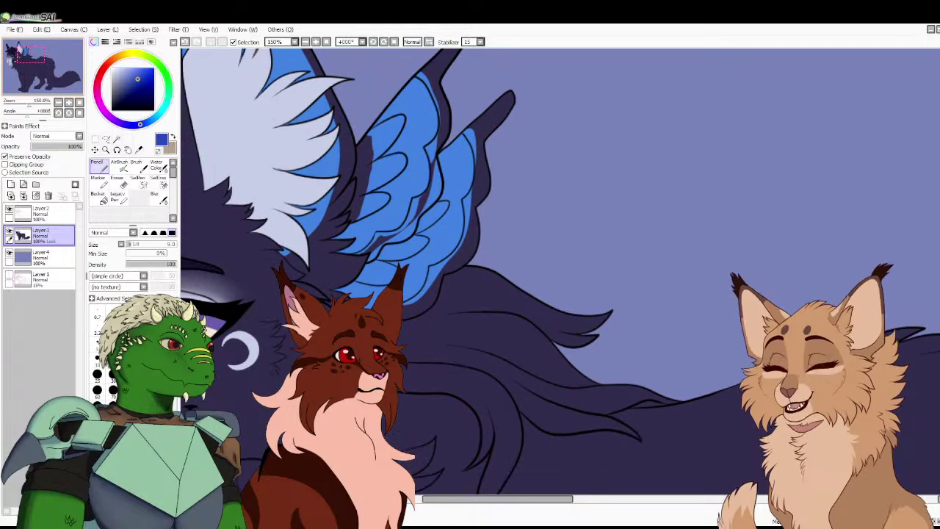
Add a clipped layer above the base colours and paint blurred medium blue shading at the inner base of the front ear wing
key("ctrl+plus")
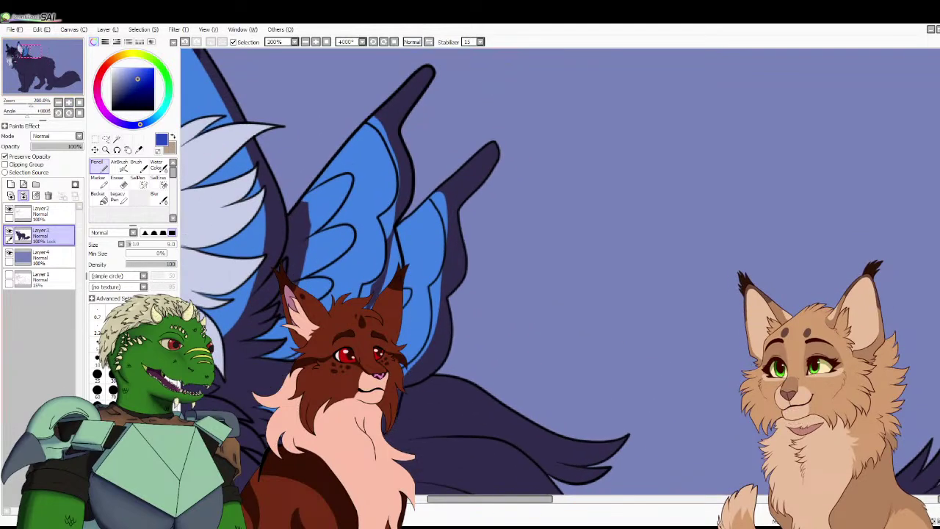
left_click(10, 185)
mouse_move(282, 334)
left_mouse_down()
mouse_move(315, 264)
mouse_move(319, 193)
mouse_move(297, 293)
mouse_move(365, 183)
left_mouse_up()
left_click(5, 164)
left_click(158, 199)
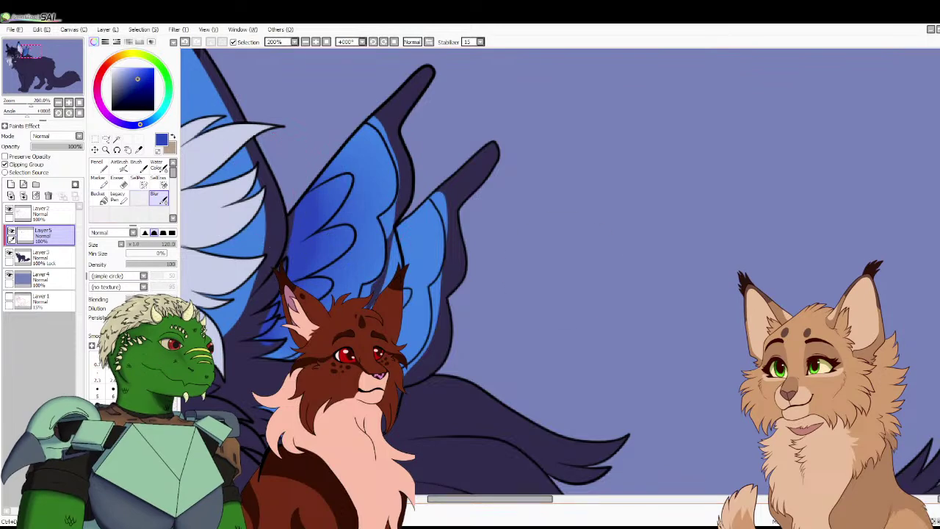
Extend the medium blue shading to the base of the rear ear wing, blur it and erase the excess
left_click(99, 165)
left_click_drag(262, 337, 244, 344)
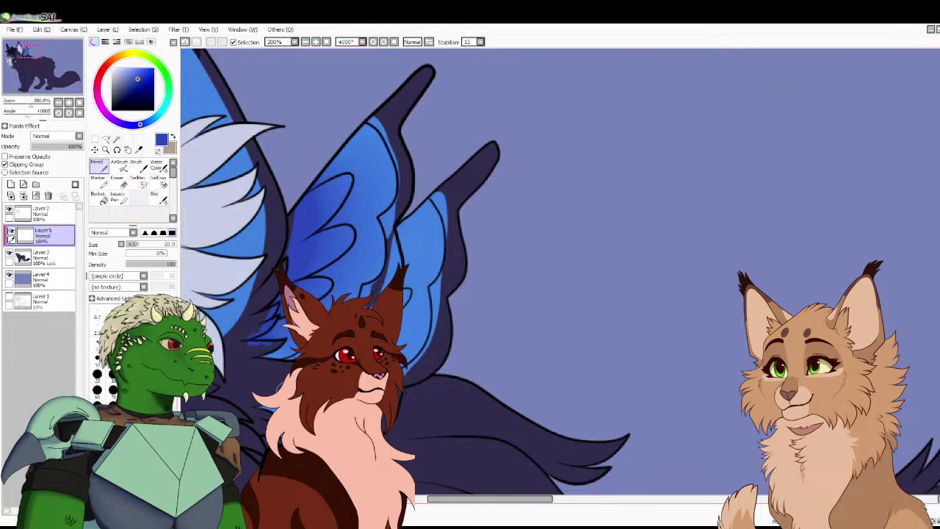
left_click_drag(390, 288, 406, 258)
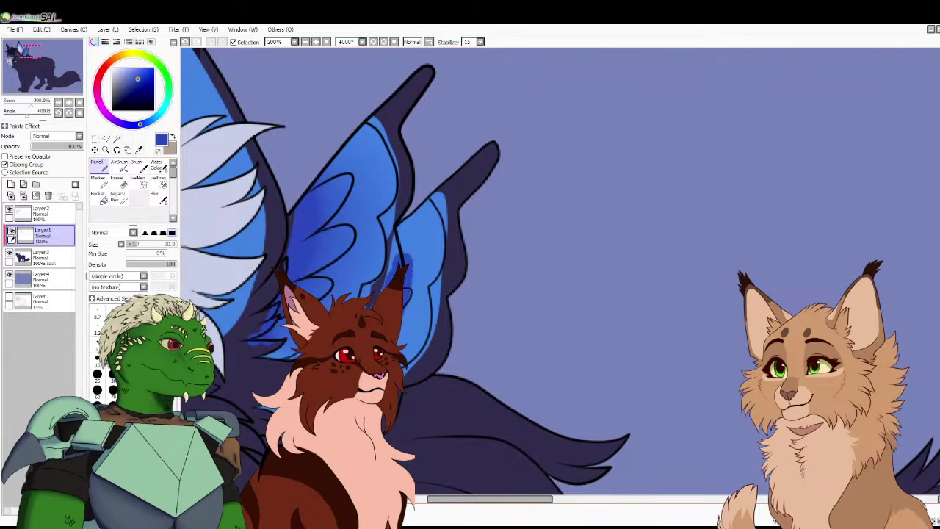
left_click(158, 196)
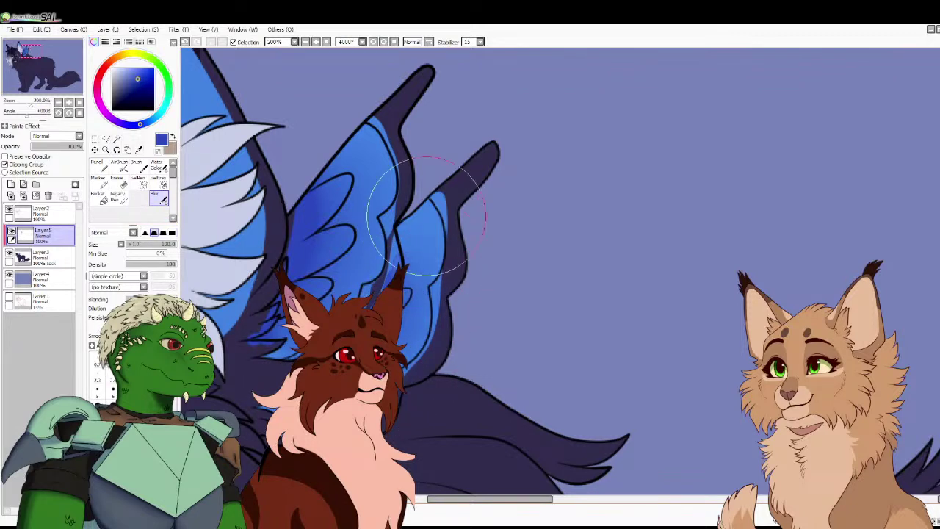
left_click(117, 178)
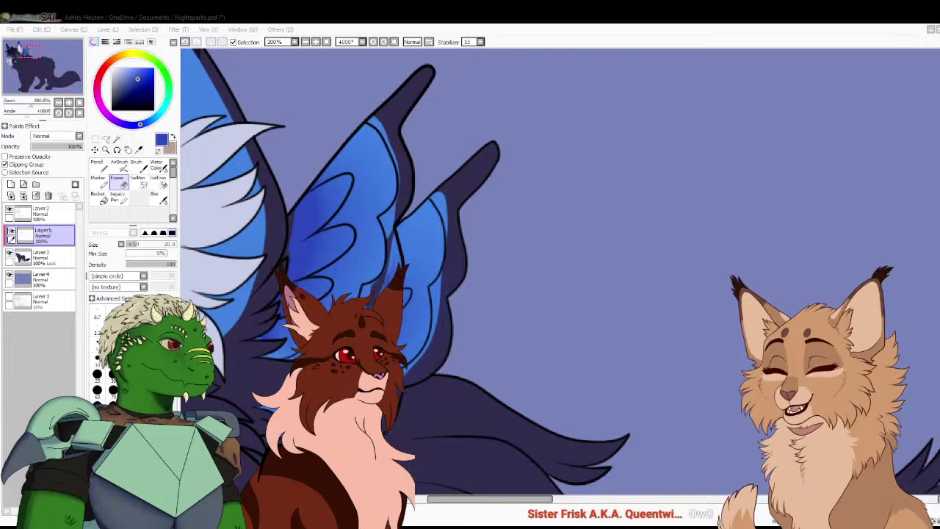
left_click(260, 437)
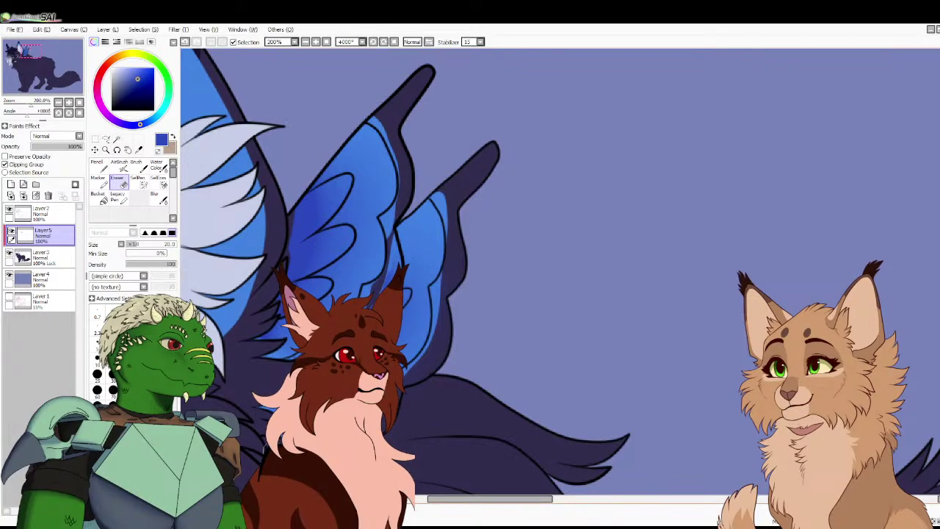
Sample the dark blue swatch from the reference palette and merge the shading layer into the base colour layer
left_click(238, 510)
left_click(766, 215, "alt")
key("ctrl+Tab")
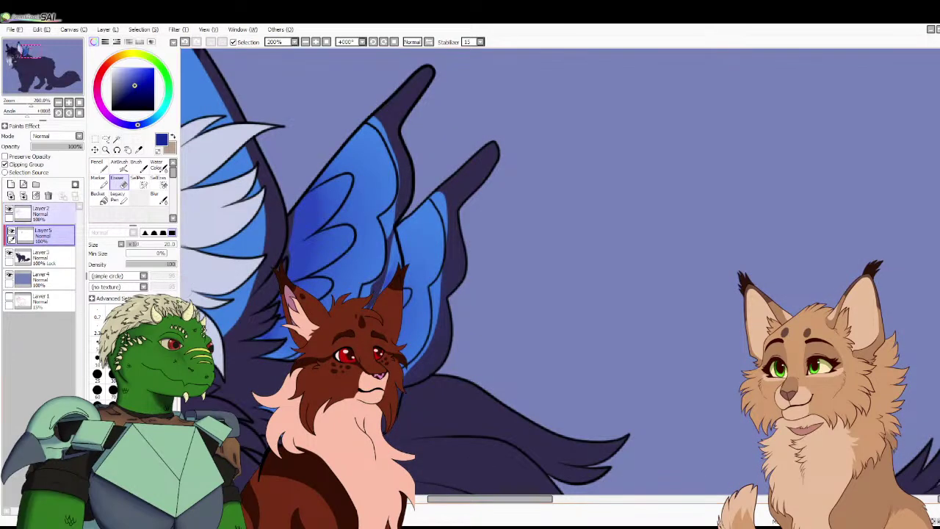
left_click(23, 196)
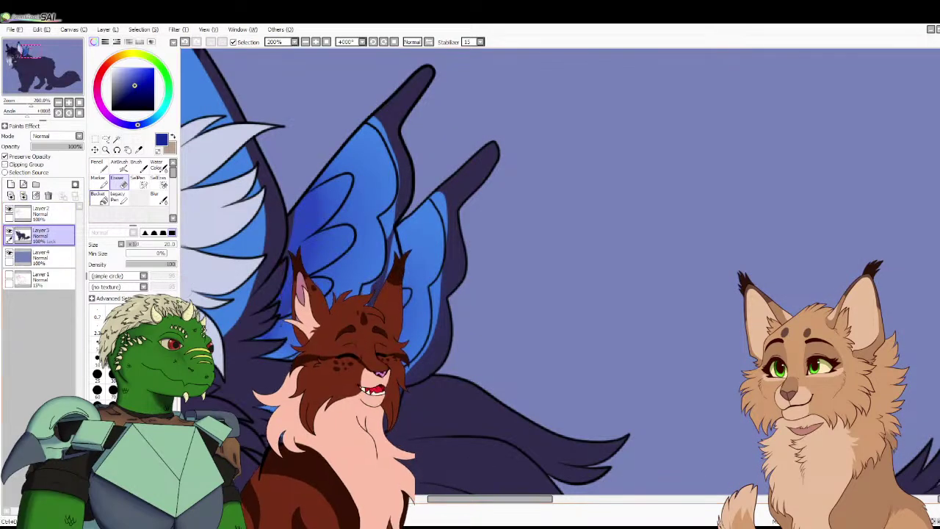
Paint the feather-shaped markings on the front and rear ear wings dark blue
left_click(99, 165)
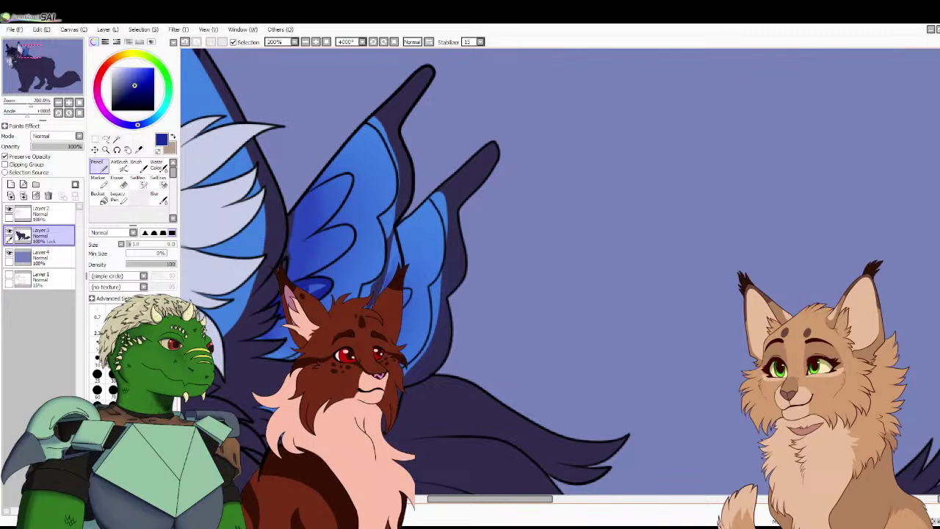
mouse_move(292, 269)
left_mouse_down()
mouse_move(338, 253)
mouse_move(351, 231)
mouse_move(309, 240)
mouse_move(350, 232)
mouse_move(302, 266)
mouse_move(304, 243)
mouse_move(289, 274)
mouse_move(289, 243)
mouse_move(280, 259)
mouse_move(289, 214)
mouse_move(291, 226)
mouse_move(304, 198)
left_mouse_up()
mouse_move(346, 176)
left_mouse_down()
mouse_move(292, 247)
mouse_move(343, 186)
mouse_move(300, 236)
mouse_move(331, 190)
left_mouse_up()
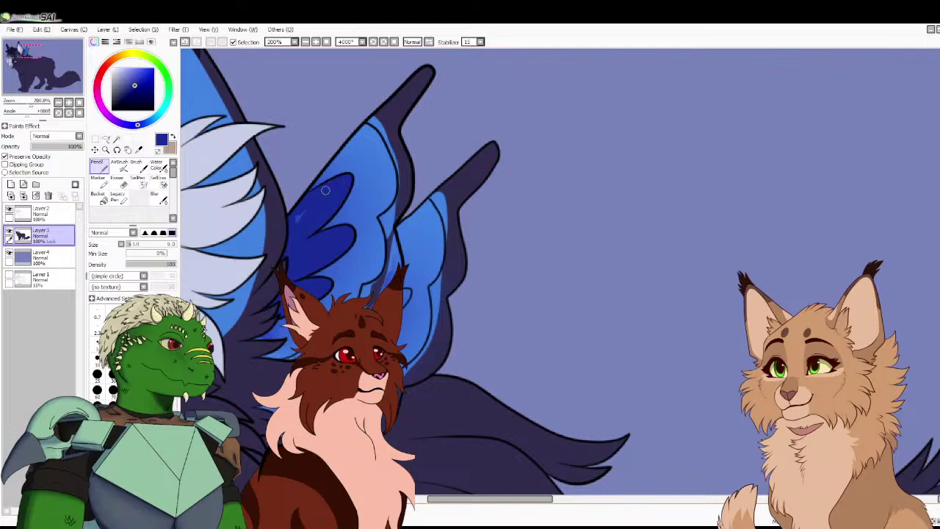
left_click_drag(263, 175, 227, 47)
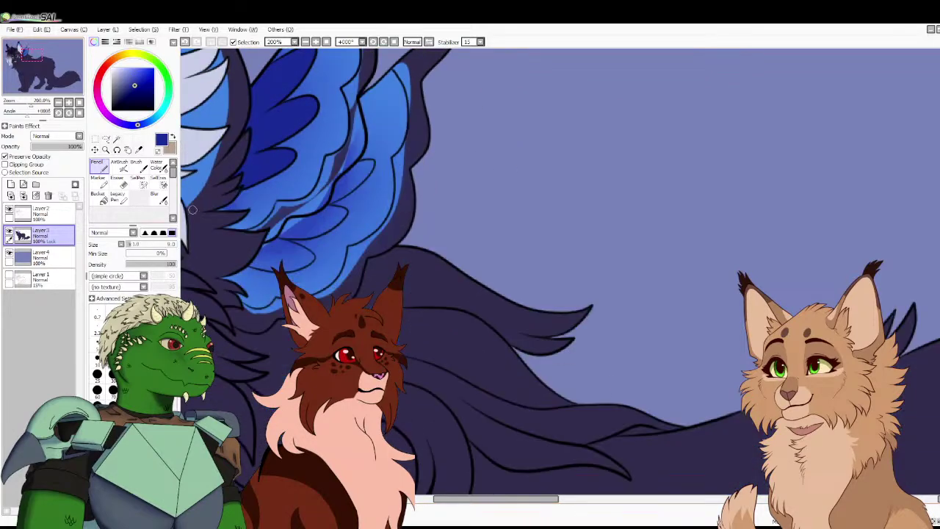
mouse_move(257, 258)
left_mouse_down()
mouse_move(307, 261)
mouse_move(310, 253)
mouse_move(274, 240)
mouse_move(302, 255)
mouse_move(267, 246)
mouse_move(306, 260)
mouse_move(263, 261)
mouse_move(276, 237)
mouse_move(331, 226)
mouse_move(310, 232)
mouse_move(343, 212)
mouse_move(313, 207)
mouse_move(343, 211)
mouse_move(279, 226)
left_mouse_up()
left_click_drag(323, 198, 362, 165)
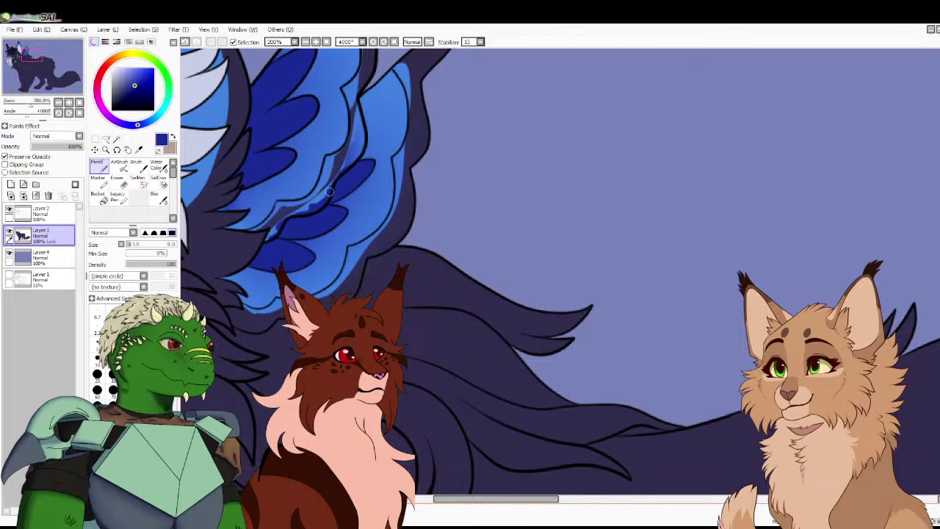
Sample the gold edge colour from the ear wing on the reference sheet and return to the drawing
left_click(79, 102)
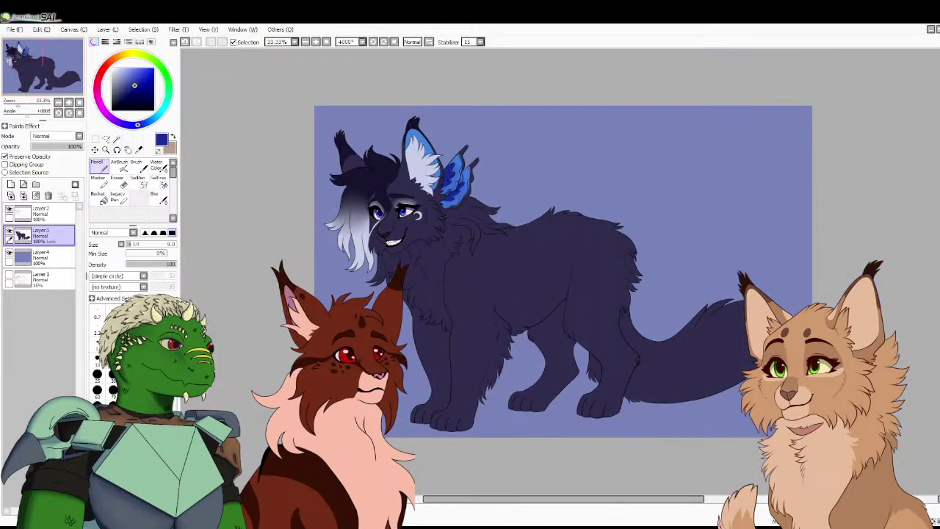
key("ctrl+Tab")
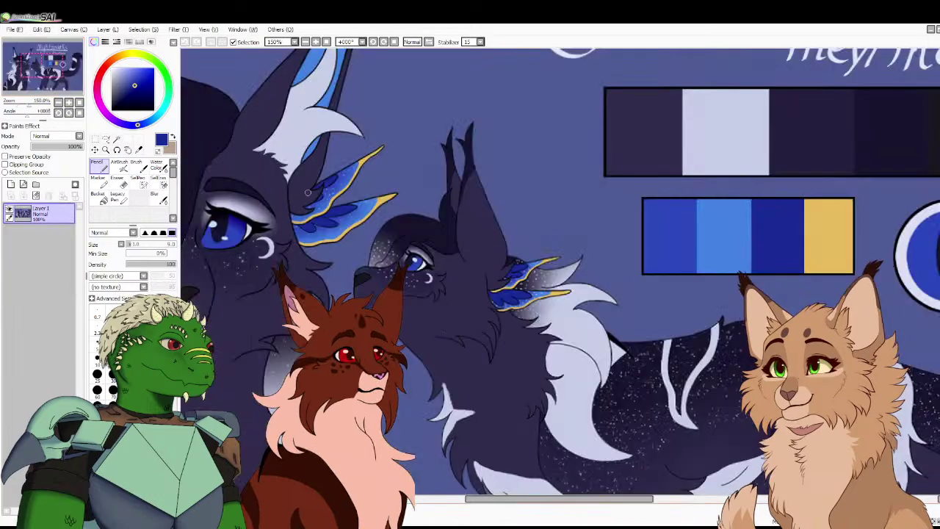
right_click(387, 198)
key("ctrl+Tab")
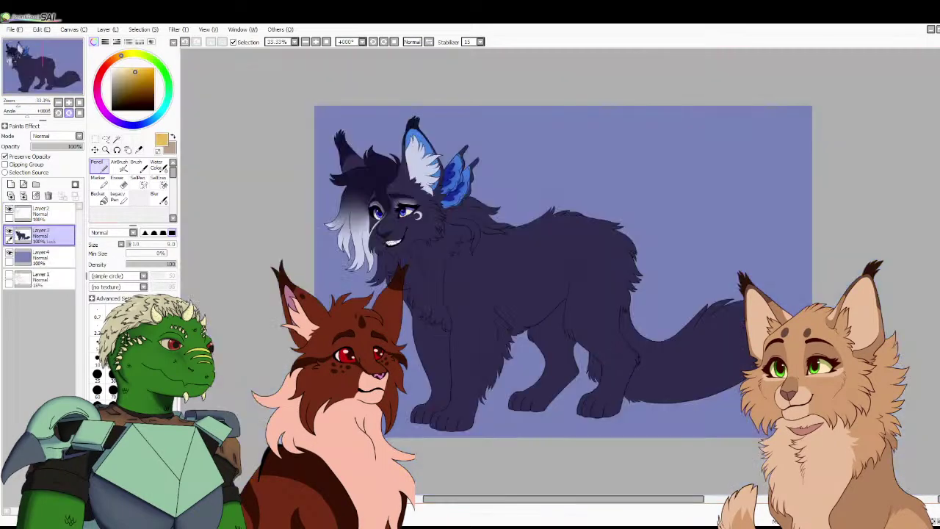
Paint the scalloped outer border of the front ear wing gold from its base up to the tip
scroll(560, 271, "up", 5)
left_click_drag(382, 176, 689, 330)
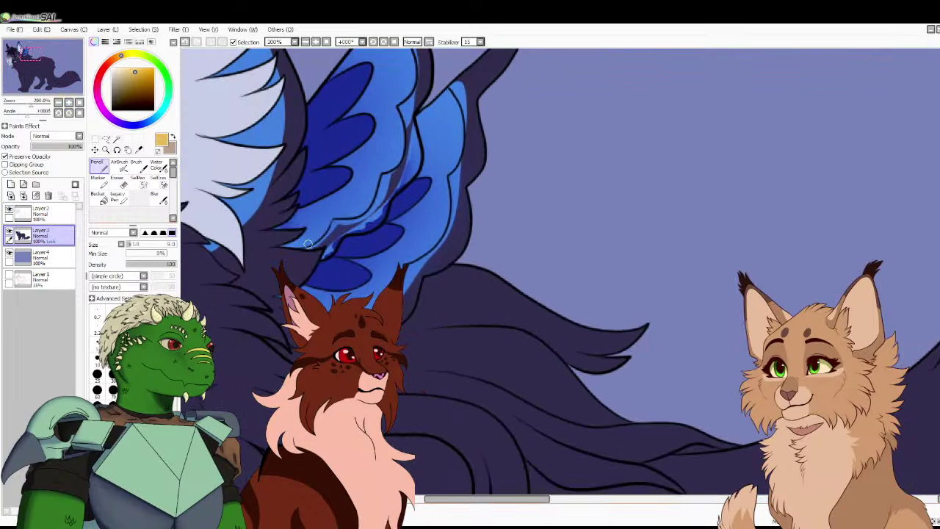
mouse_move(307, 249)
left_mouse_down()
mouse_move(331, 238)
mouse_move(321, 257)
mouse_move(338, 233)
mouse_move(335, 222)
mouse_move(361, 221)
mouse_move(344, 231)
mouse_move(369, 225)
mouse_move(387, 194)
mouse_move(359, 222)
mouse_move(385, 177)
mouse_move(409, 171)
mouse_move(393, 190)
mouse_move(417, 157)
mouse_move(410, 127)
mouse_move(404, 164)
mouse_move(412, 147)
mouse_move(400, 105)
mouse_move(419, 90)
mouse_move(414, 121)
mouse_move(424, 74)
left_mouse_up()
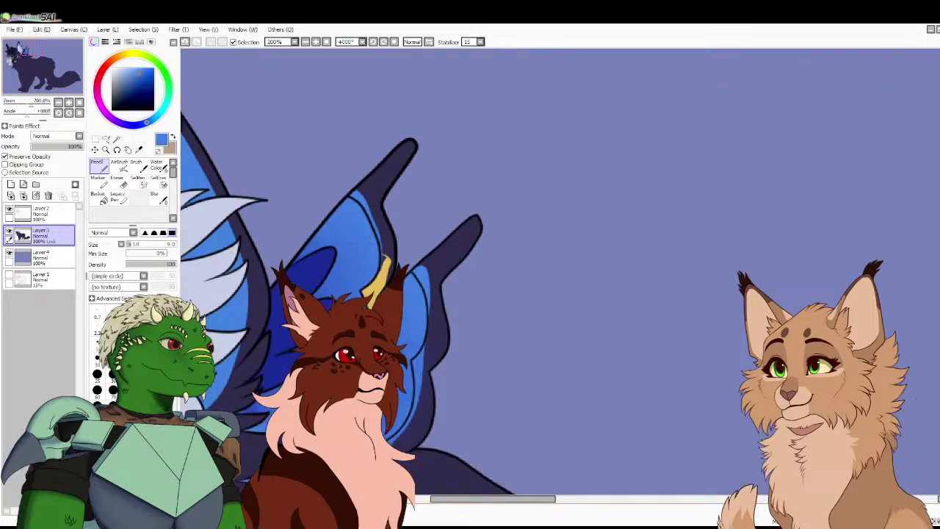
right_click(381, 273)
mouse_move(371, 289)
left_mouse_down()
mouse_move(391, 258)
mouse_move(386, 229)
mouse_move(383, 256)
mouse_move(384, 234)
mouse_move(356, 195)
mouse_move(373, 200)
mouse_move(414, 146)
left_mouse_up()
left_click(80, 102)
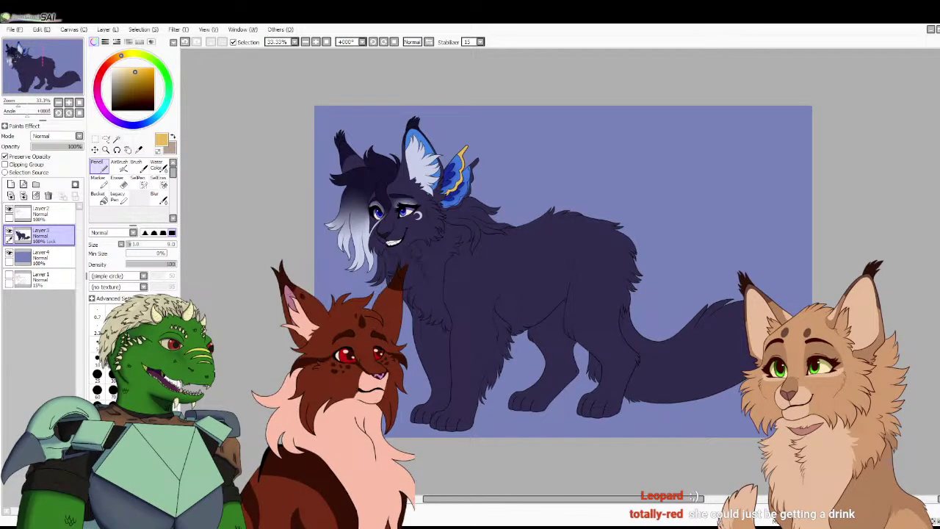
Paint the lower and outer scalloped border of the rear ear wing gold
scroll(473, 194, "up", 3)
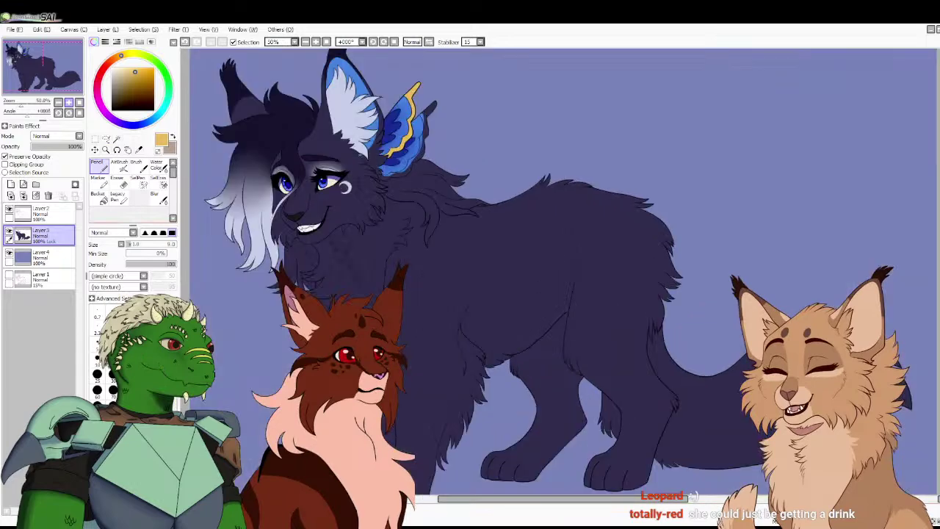
scroll(560, 270, "up", 2)
left_click_drag(330, 85, 335, 172)
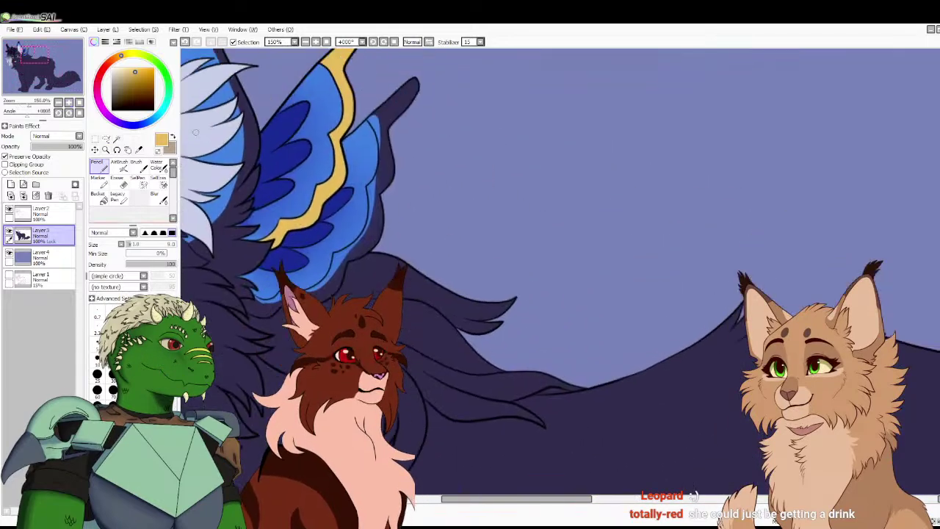
scroll(334, 172, "up", 1)
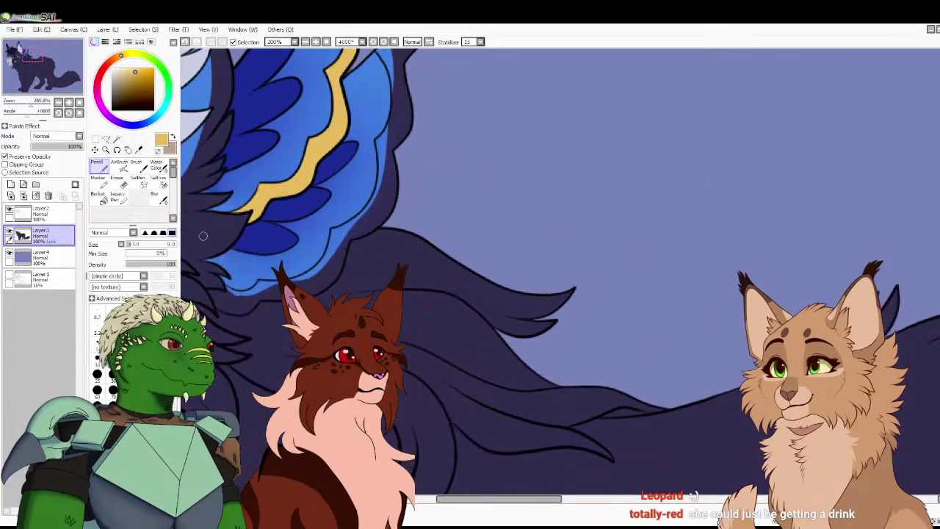
mouse_move(213, 289)
left_mouse_down()
mouse_move(241, 307)
mouse_move(234, 311)
mouse_move(256, 299)
mouse_move(226, 287)
left_mouse_up()
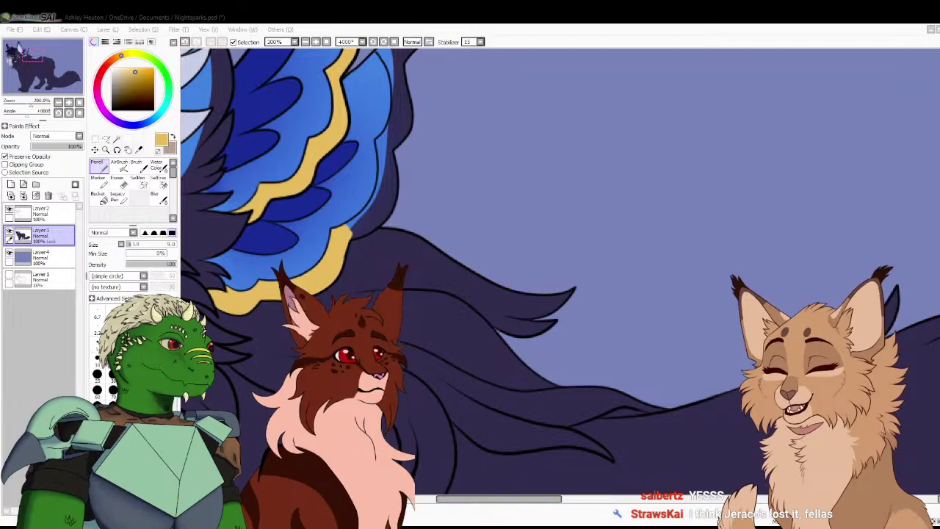
left_click(312, 199)
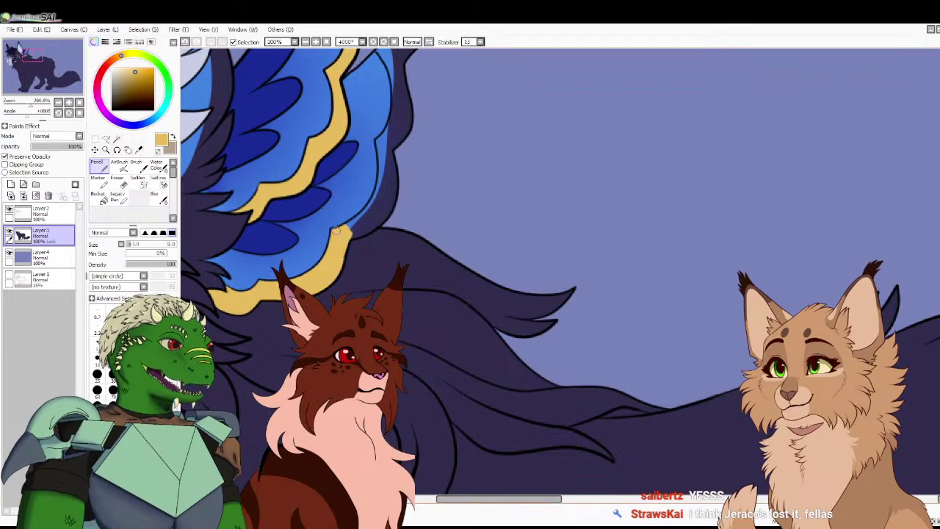
mouse_move(337, 229)
left_mouse_down()
mouse_move(368, 223)
mouse_move(350, 238)
mouse_move(390, 205)
mouse_move(364, 225)
mouse_move(380, 192)
mouse_move(373, 196)
mouse_move(385, 158)
mouse_move(379, 174)
mouse_move(377, 142)
mouse_move(400, 113)
mouse_move(383, 169)
mouse_move(409, 116)
left_mouse_up()
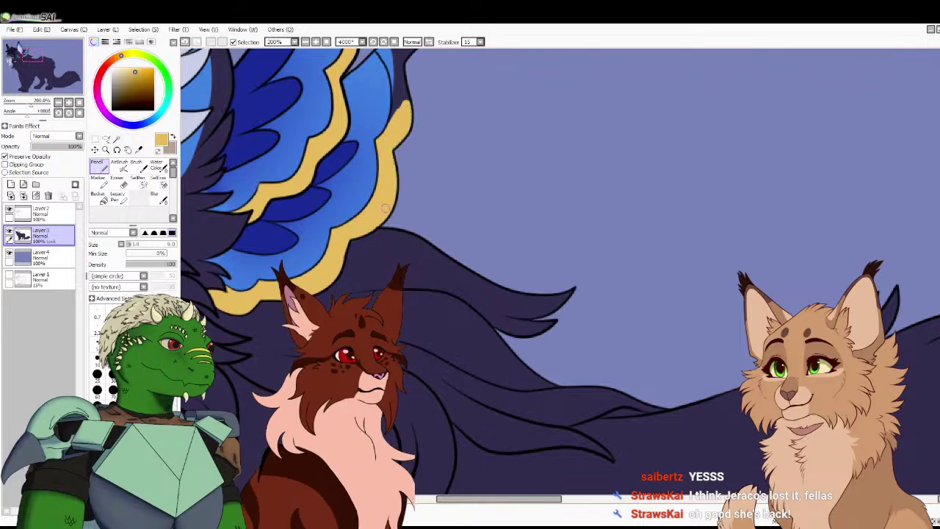
Continue the gold border up to the tip of the rear ear wing and save the drawing
scroll(387, 214, "up", 3)
left_click_drag(392, 246, 383, 184)
mouse_move(398, 246)
left_mouse_down()
mouse_move(378, 160)
mouse_move(402, 247)
mouse_move(391, 172)
mouse_move(406, 230)
mouse_move(390, 190)
mouse_move(412, 130)
mouse_move(443, 123)
left_mouse_up()
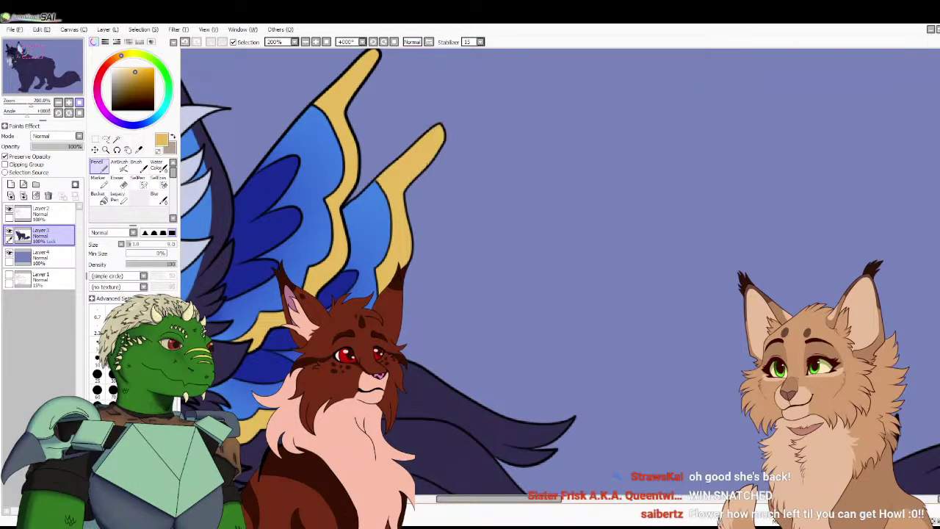
left_click(79, 102)
key("ctrl+s")
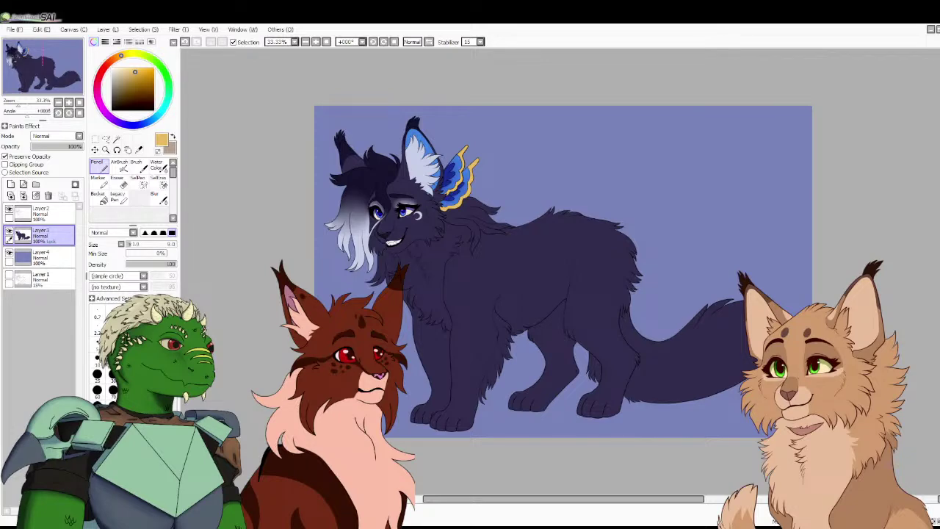
Check the chest markings on the reference sheet and sample the pale lavender colour for the drawing
left_click_drag(560, 272, 703, 399)
scroll(560, 271, "up", 2)
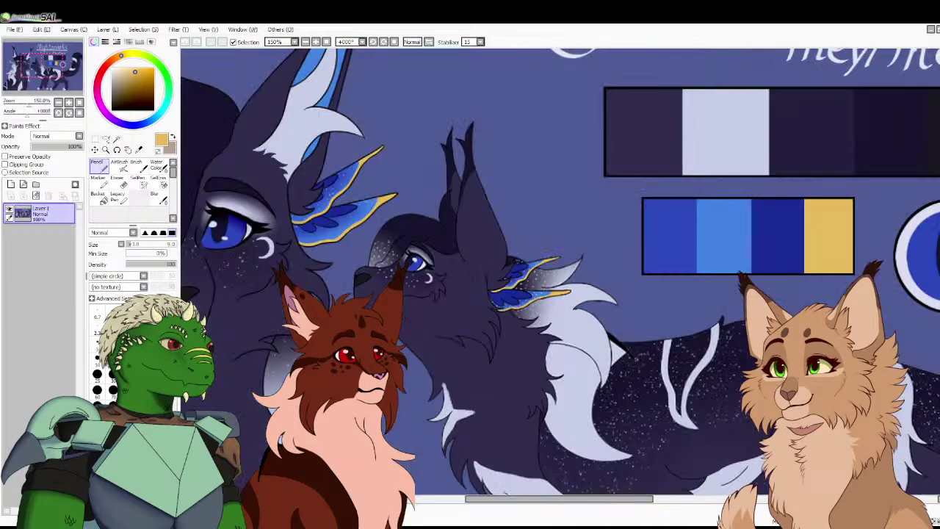
left_click_drag(560, 271, 725, 235)
left_click_drag(680, 255, 653, 175)
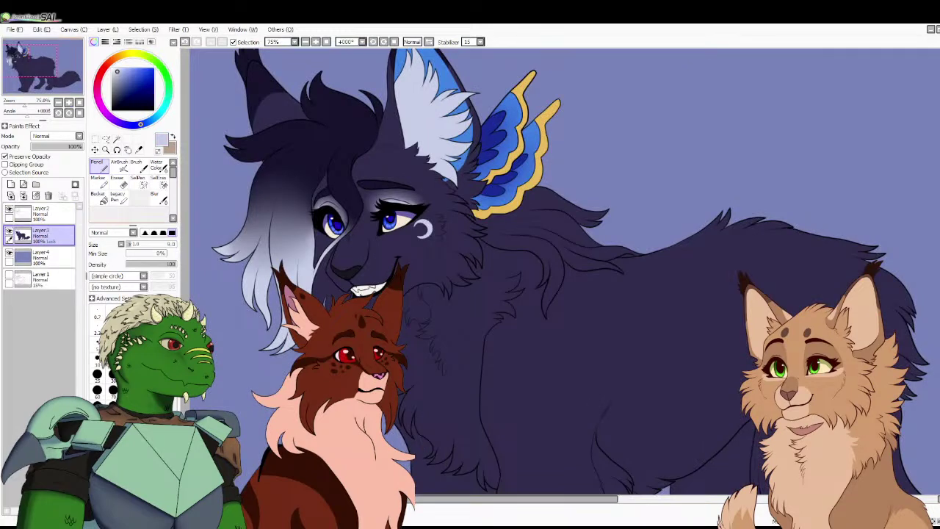
Outline a pointed marking on the feline's chest in pale lavender and fill it
key("End")
key("End")
key("Delete")
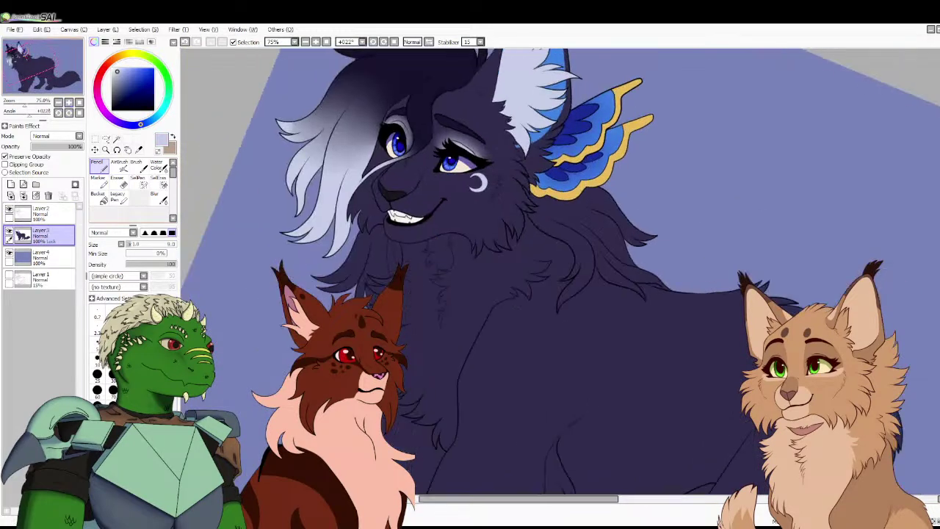
key("Home")
left_click(68, 102)
left_click(69, 102)
left_click(68, 102)
scroll(558, 272, "up", 1)
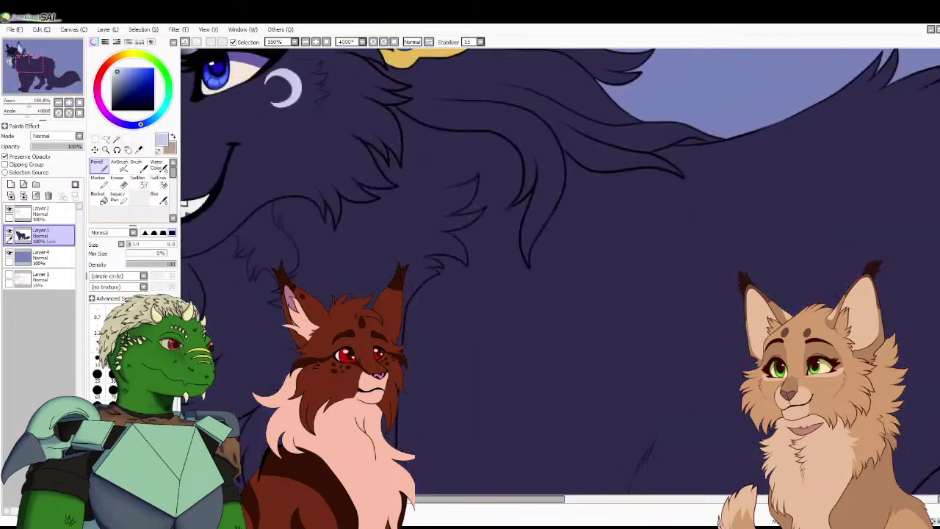
left_click_drag(284, 257, 298, 284)
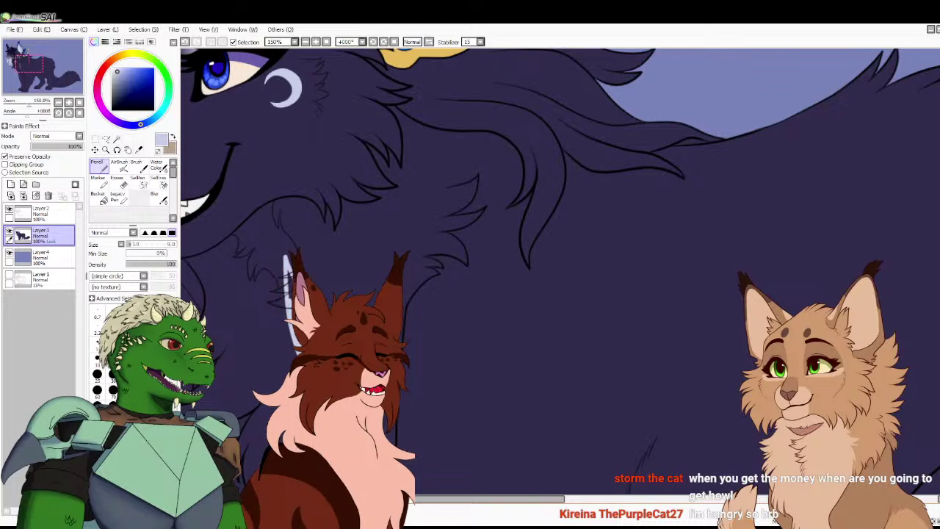
left_click_drag(249, 360, 292, 328)
mouse_move(258, 359)
left_mouse_down()
mouse_move(250, 360)
mouse_move(269, 339)
left_mouse_up()
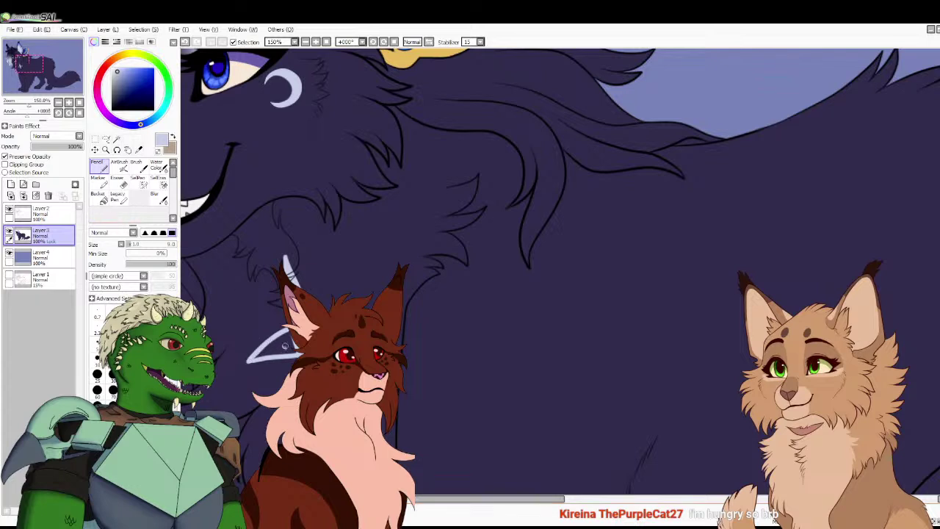
key("g")
left_click(282, 348)
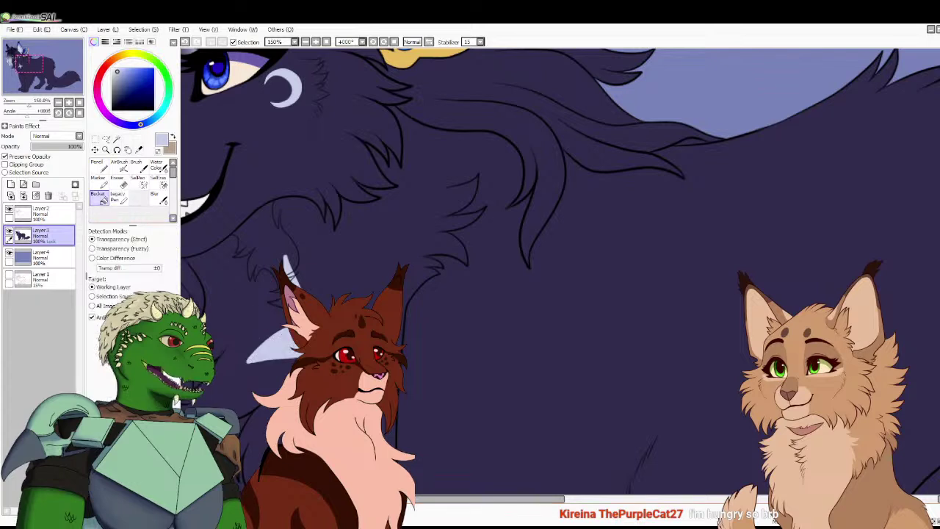
Sample the dark body colour and trim the pale chest marking into a slim four-pointed star with the Pencil
right_click(220, 183)
left_click(99, 166)
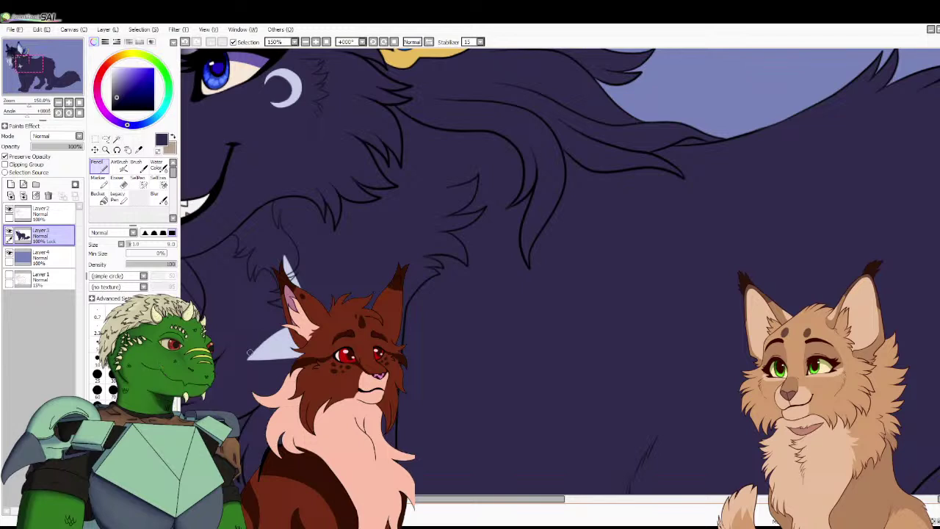
left_click(79, 102)
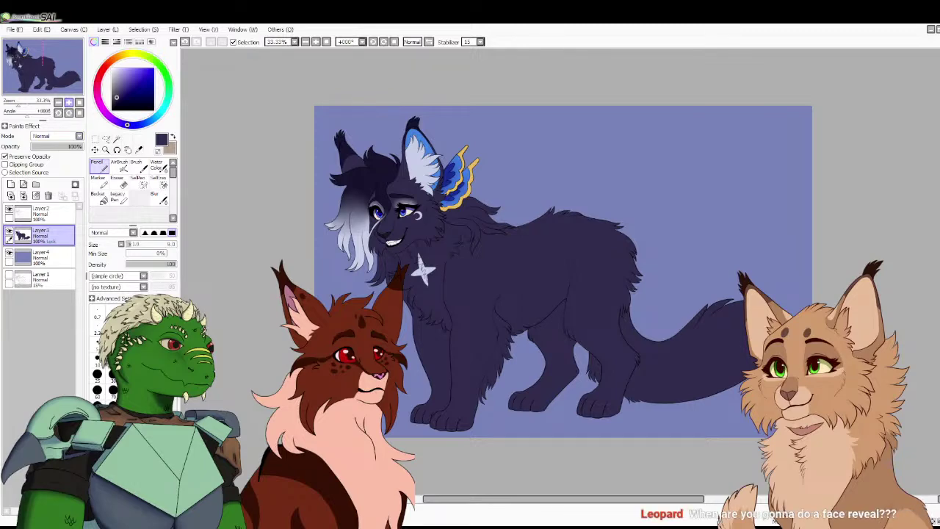
Check the reference and sketch the pointed upper edges of a second pale lavender marking on the lower chest
scroll(522, 239, "up", 3)
left_click_drag(236, 250, 303, 254)
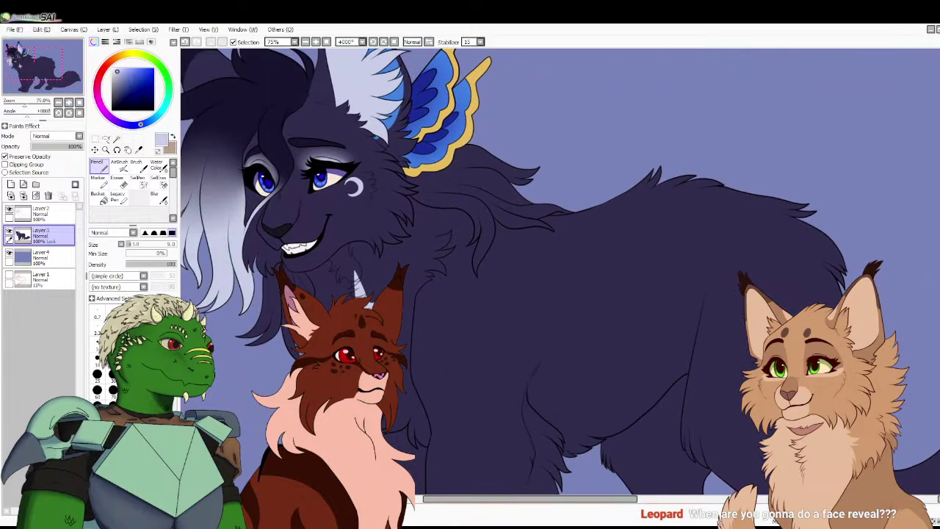
key("ctrl+Tab")
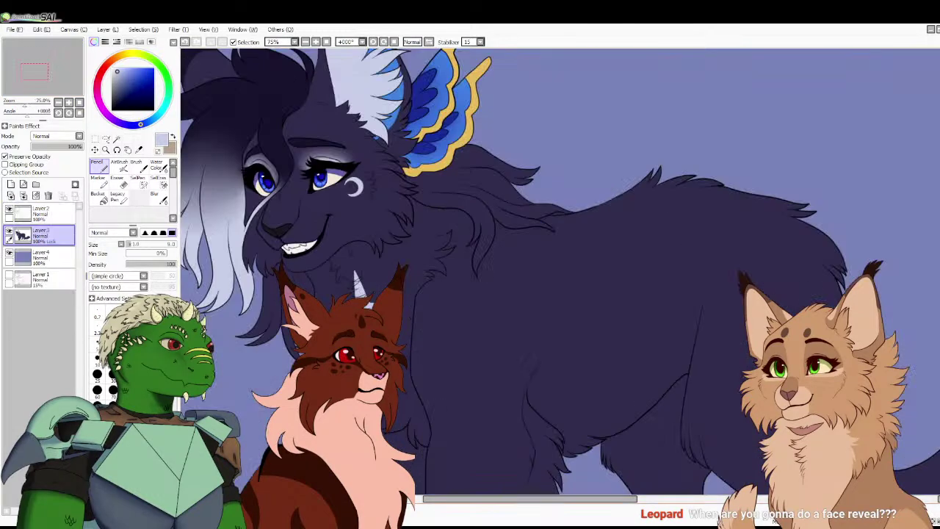
scroll(326, 249, "up", 3)
mouse_move(326, 286)
left_mouse_down()
mouse_move(323, 243)
mouse_move(371, 289)
left_mouse_up()
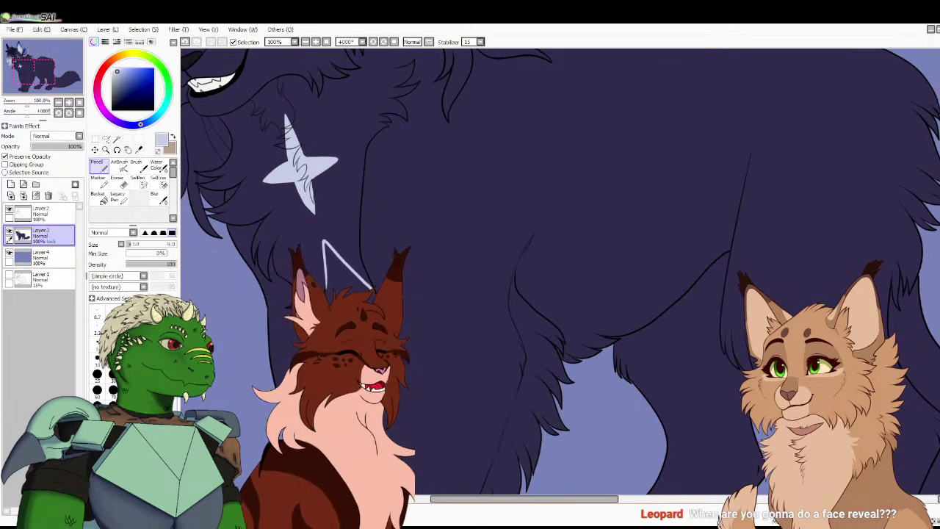
scroll(356, 231, "up", 2)
left_click_drag(347, 229, 337, 286)
Refine the lower chest marking's edges, close its outline along the fur tips and fill it with pale lavender
left_click(339, 232, "alt")
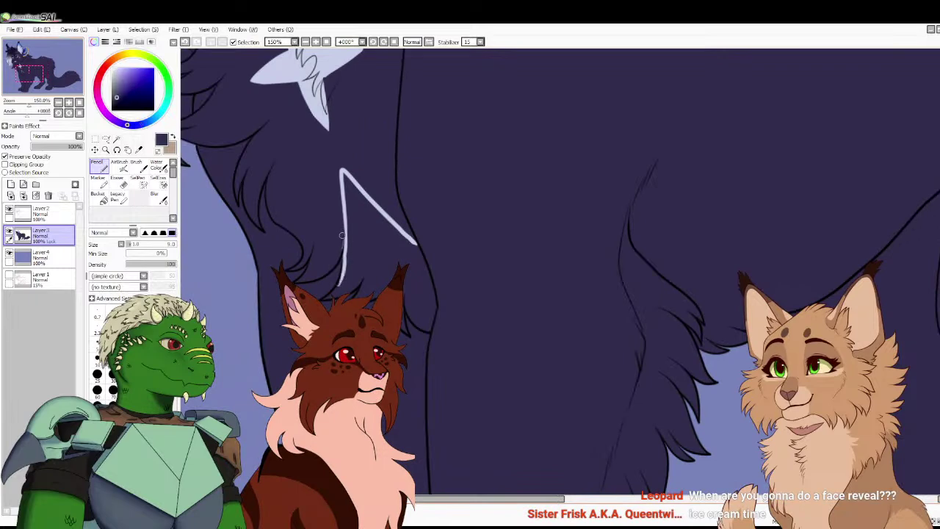
left_click(317, 109, "alt")
mouse_move(348, 247)
left_mouse_down()
mouse_move(342, 279)
mouse_move(321, 298)
mouse_move(365, 268)
mouse_move(353, 296)
mouse_move(378, 293)
mouse_move(395, 271)
mouse_move(407, 334)
mouse_move(404, 288)
mouse_move(411, 316)
mouse_move(427, 328)
mouse_move(436, 302)
mouse_move(416, 245)
left_mouse_up()
right_click(436, 332)
right_click(429, 321)
right_click(443, 287)
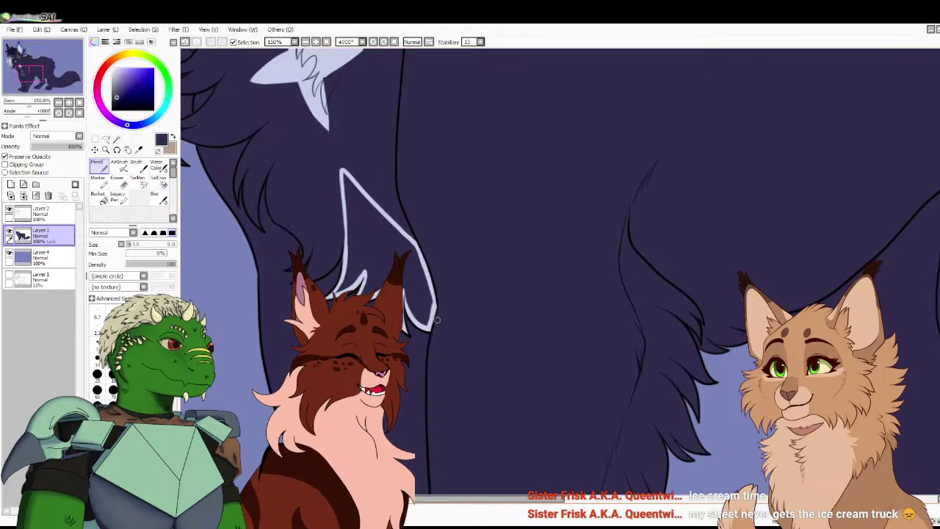
right_click(433, 320)
left_click(98, 196)
left_click(378, 243)
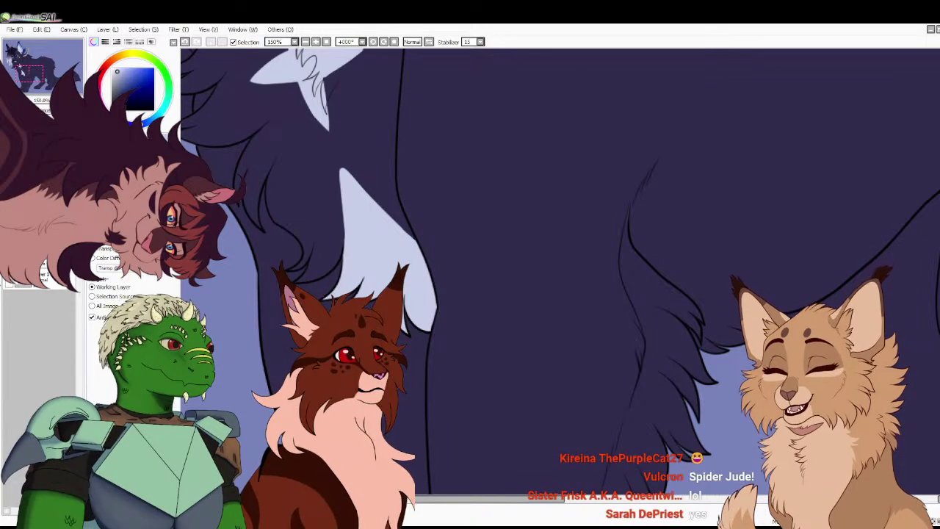
Compare the hair with the reference sheet and start outlining the hair lock beneath the chin in pale lavender
key("Home")
scroll(412, 229, "up", 2)
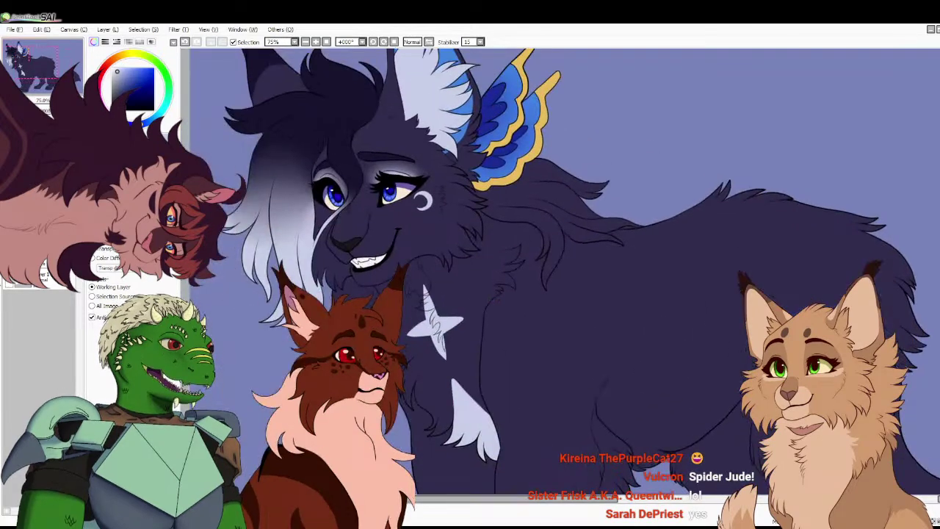
key("ctrl+plus")
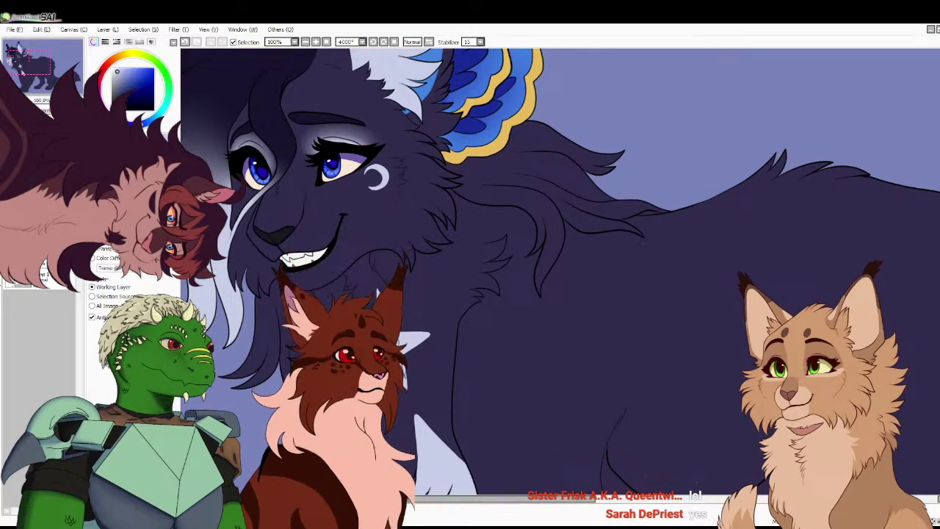
key("ctrl+Tab")
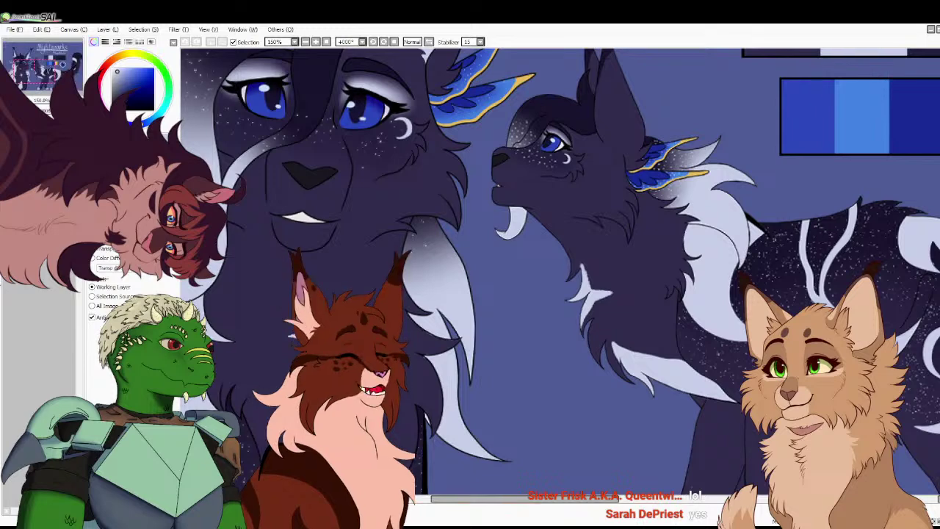
key("ctrl+Tab")
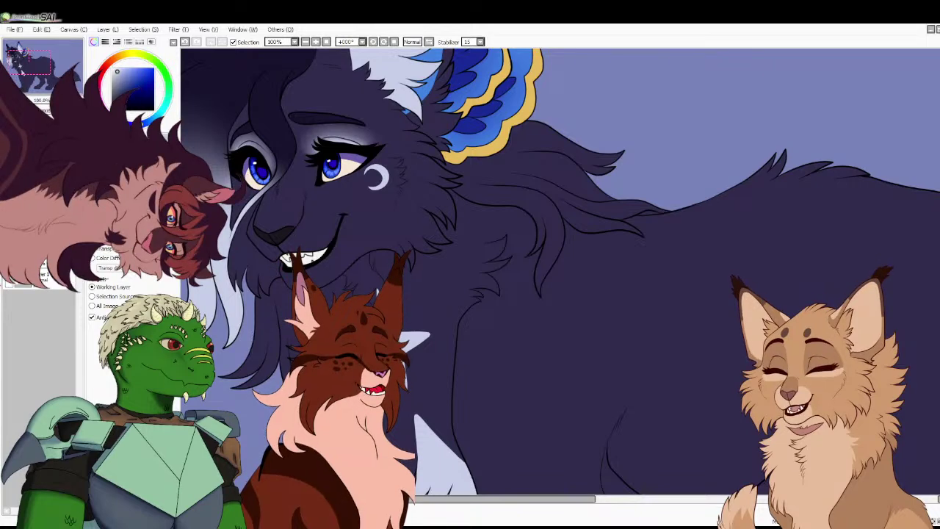
scroll(559, 271, "up", 1)
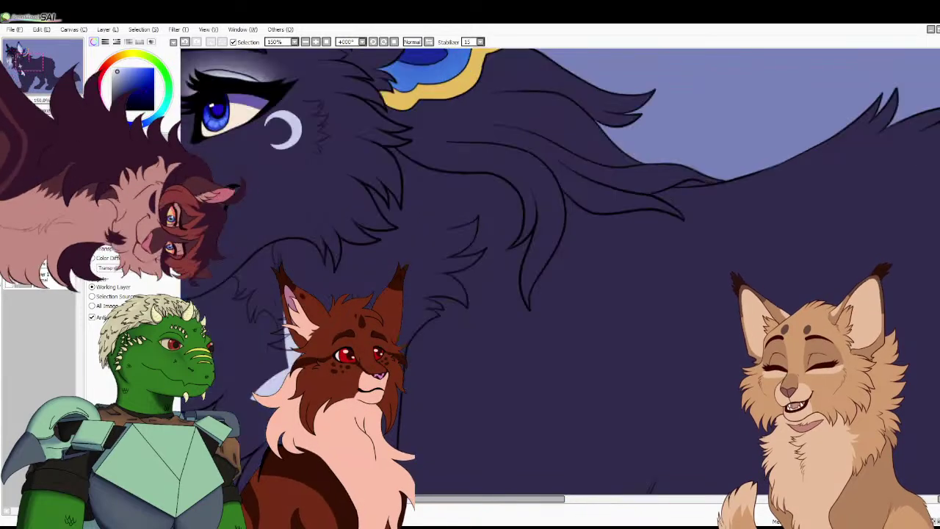
left_click_drag(469, 294, 725, 228)
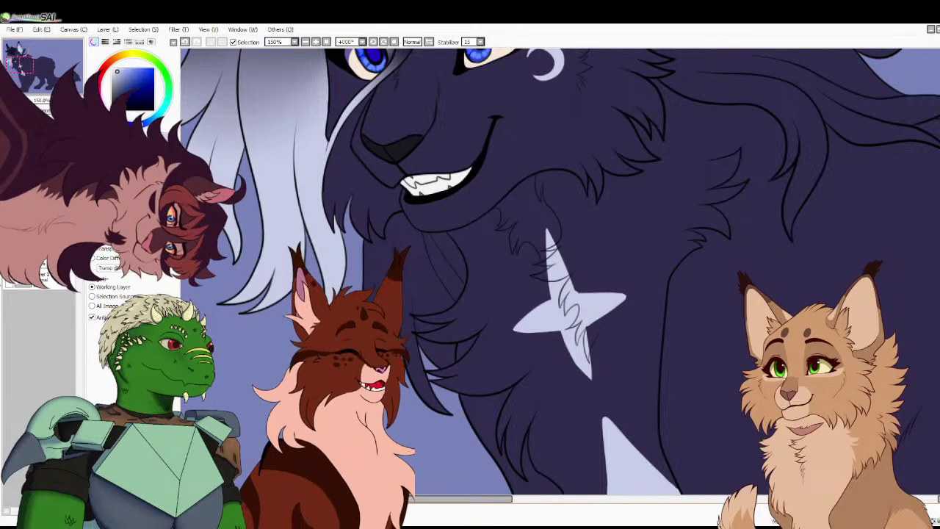
key("n")
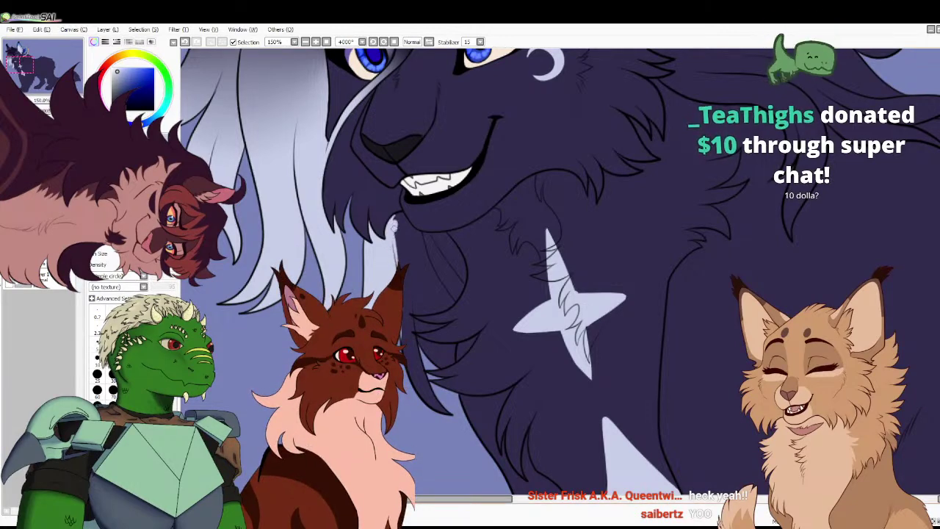
left_click_drag(409, 225, 436, 237)
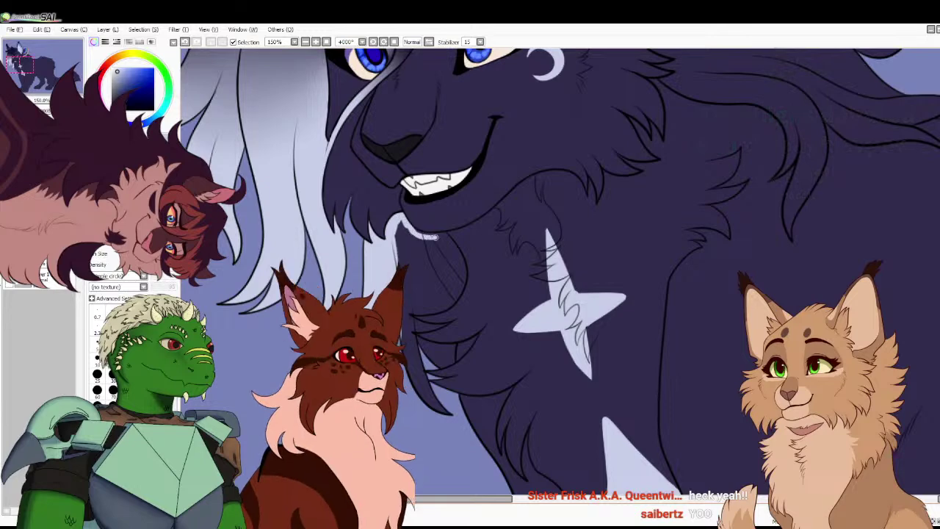
right_click(432, 233)
right_click(415, 230)
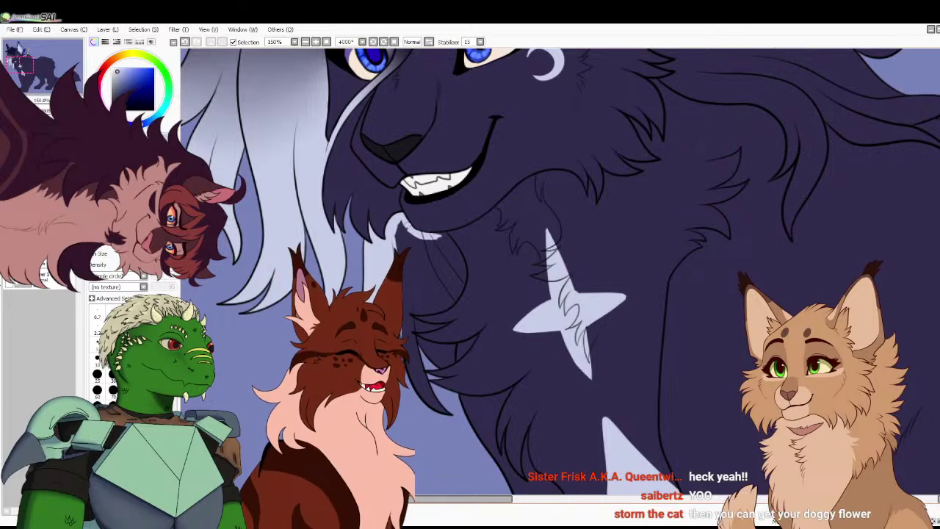
Complete the outline of the hair beneath the chin, paint its lower strands and fill the lock with pale lavender
mouse_move(437, 233)
left_mouse_down()
mouse_move(454, 247)
mouse_move(462, 279)
left_mouse_up()
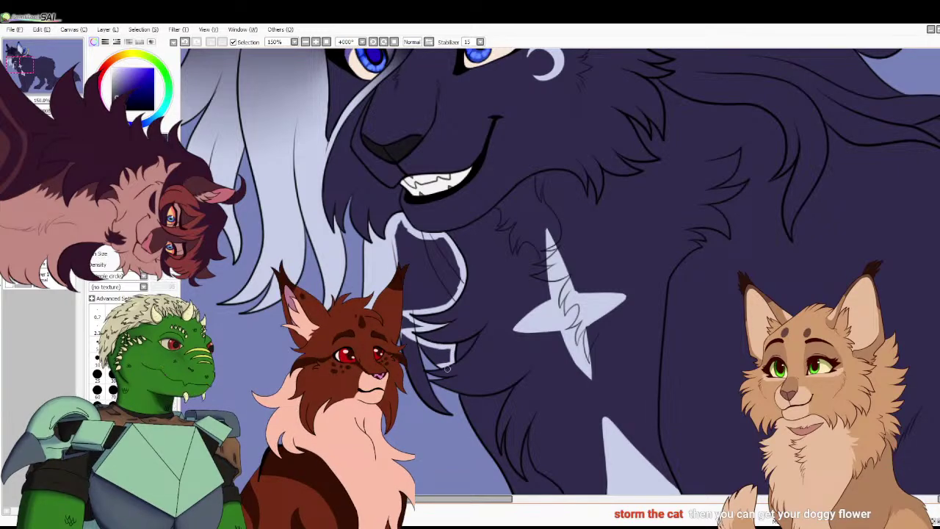
left_click_drag(444, 365, 425, 377)
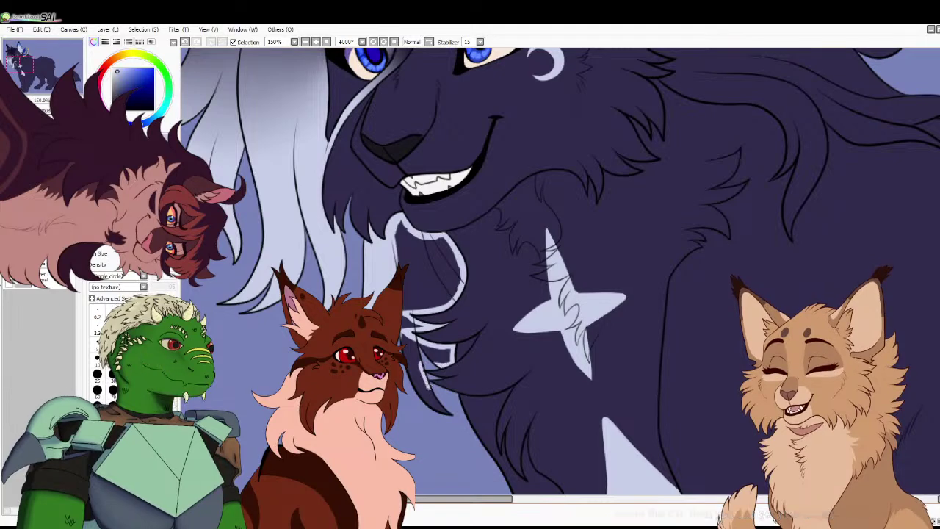
mouse_move(446, 409)
left_mouse_down()
mouse_move(409, 345)
mouse_move(425, 382)
left_mouse_up()
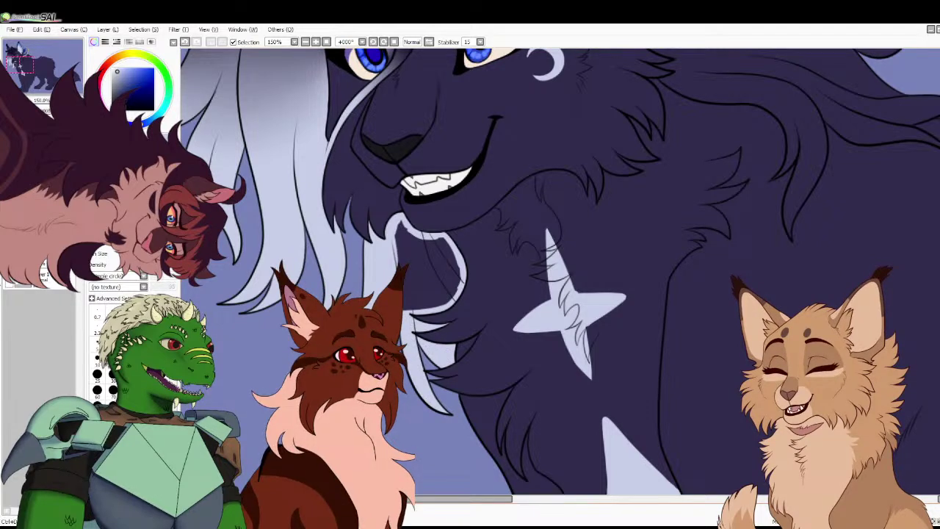
key("g")
left_click(445, 277)
key("b")
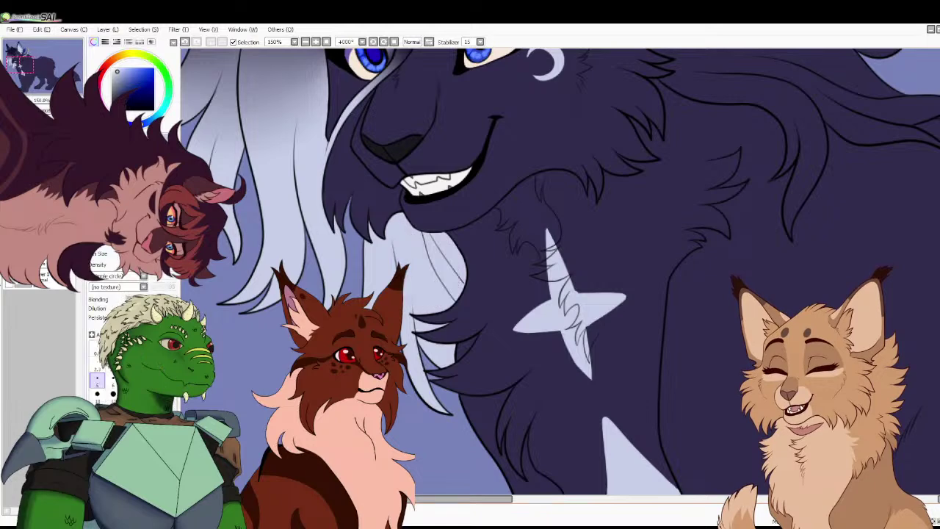
Compare the whole drawing with the Nightsparks reference sheet to examine the remaining body, leg and paw markings
key("Home")
key("Page_Up")
key("Page_Up")
key("Page_Up")
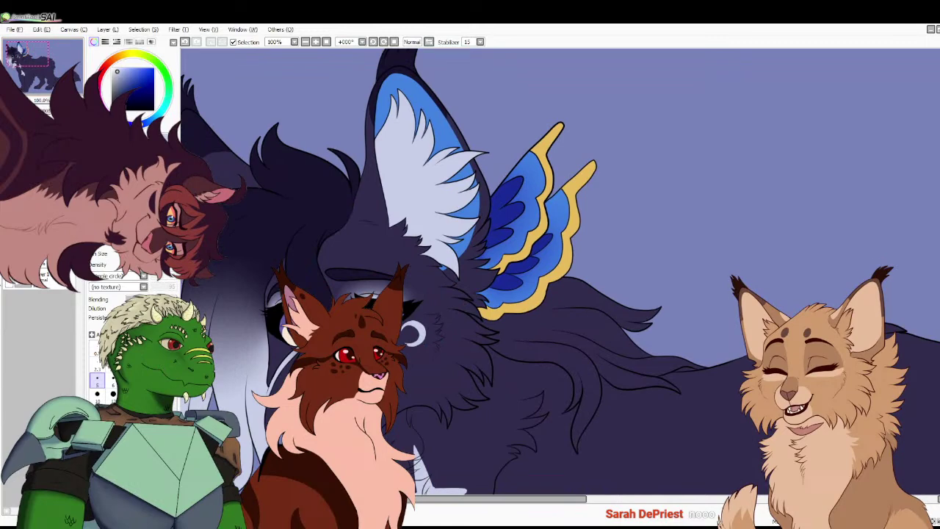
key("ctrl+Tab")
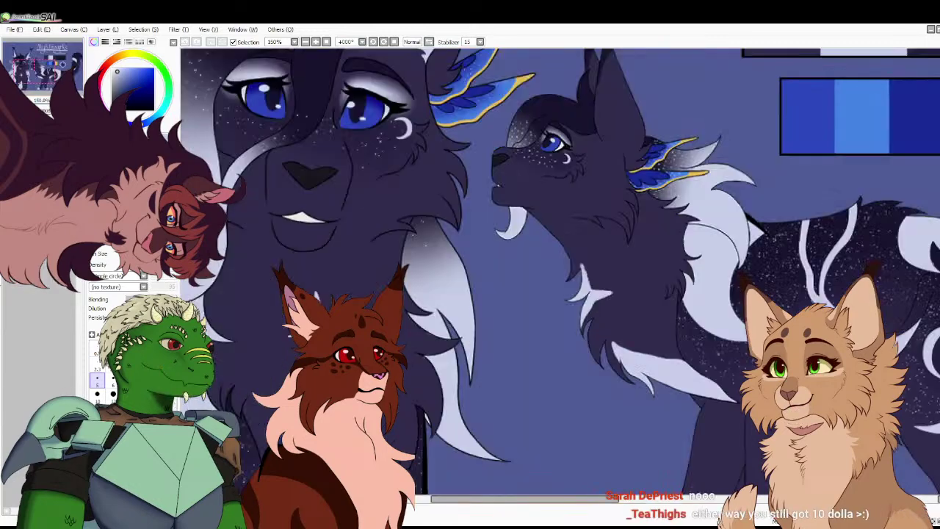
key("Page_Down")
key("Page_Down")
key("Page_Down")
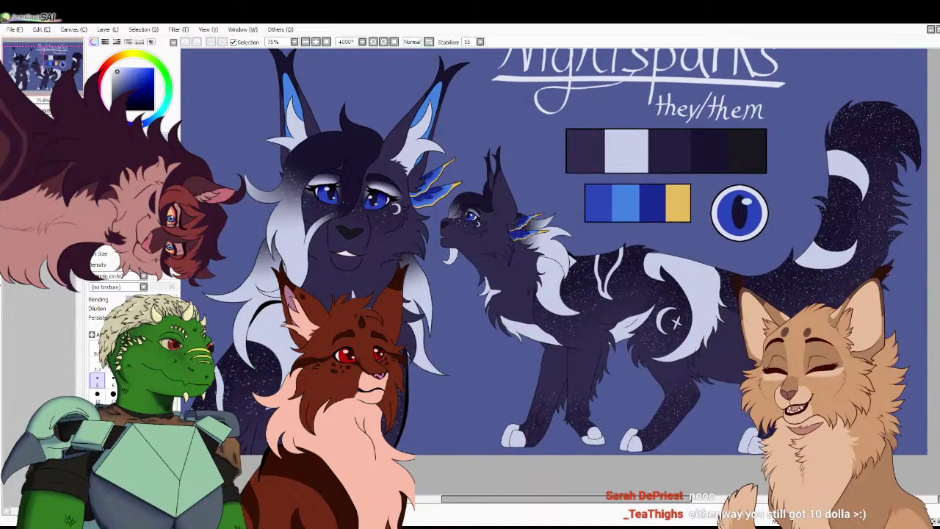
key("Page_Up")
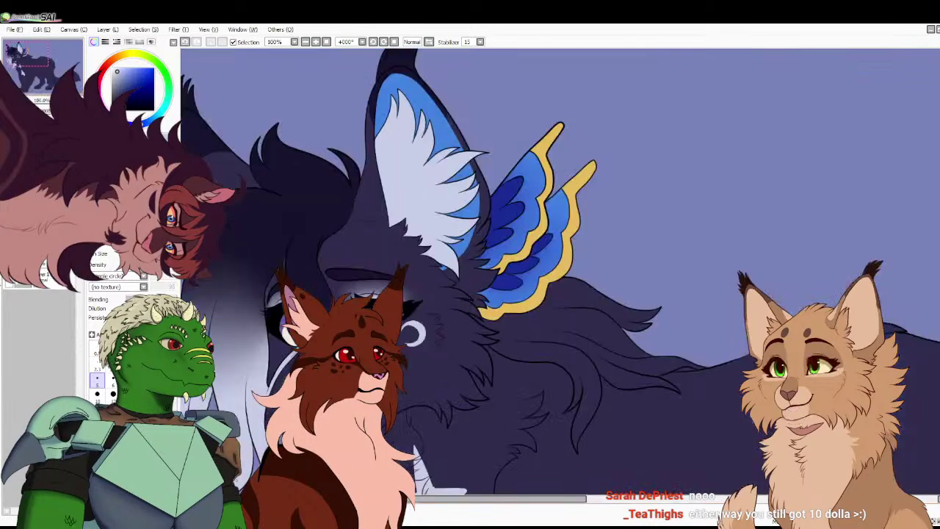
key("Page_Down")
key("Page_Down")
key("Page_Down")
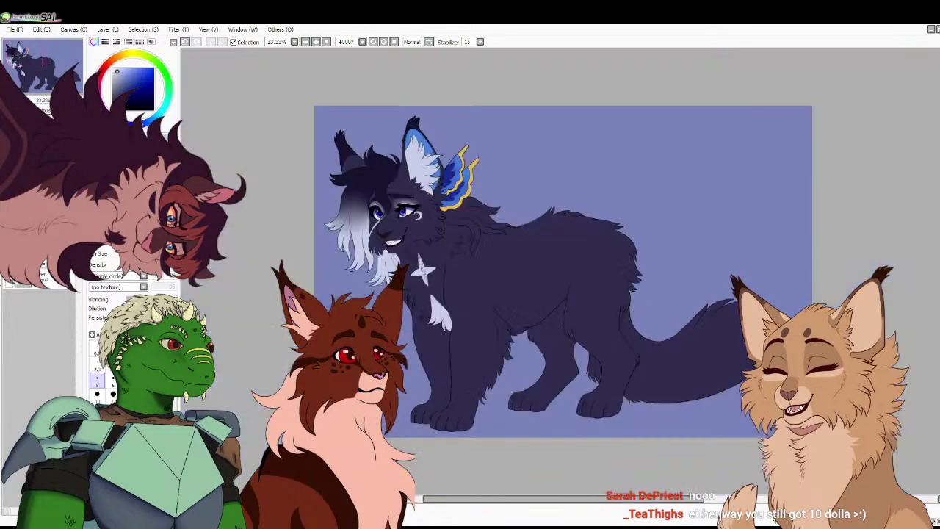
Sample the dark hair colour from the reference and shade the lower front legs with a soft darkening gradient
key("ctrl+Tab")
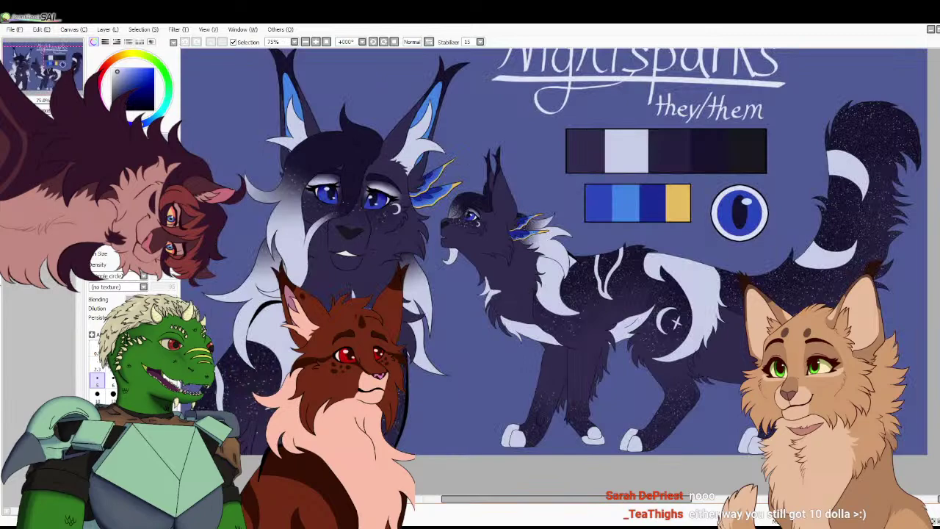
right_click(485, 202)
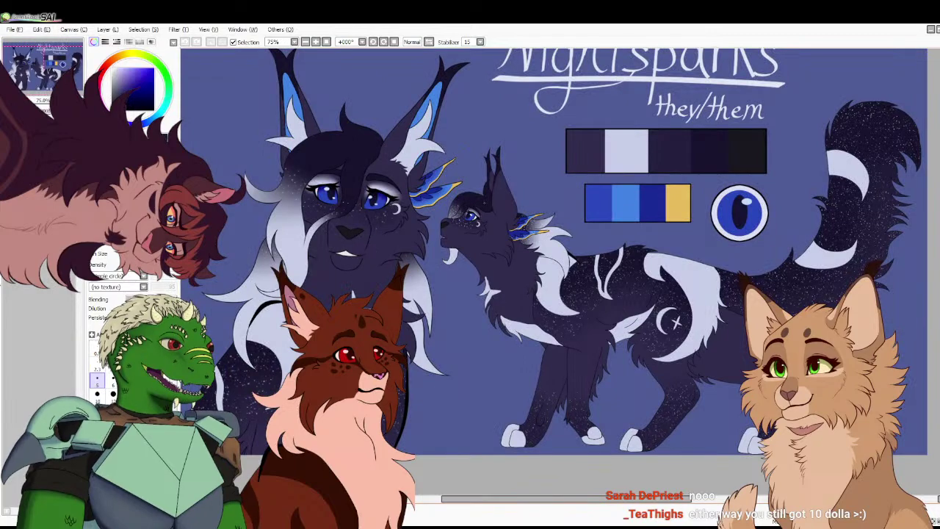
key("ctrl+Tab")
scroll(559, 276, "up", 3)
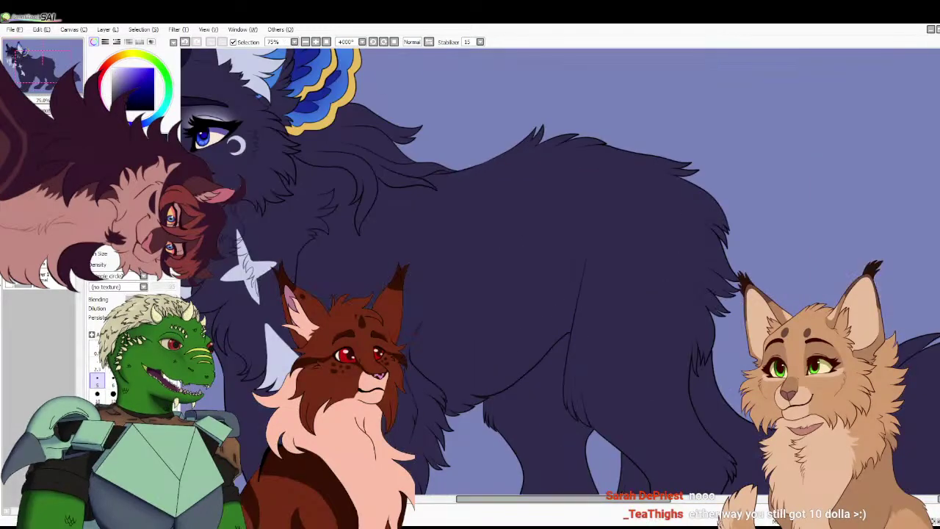
left_click_drag(559, 367, 618, 172)
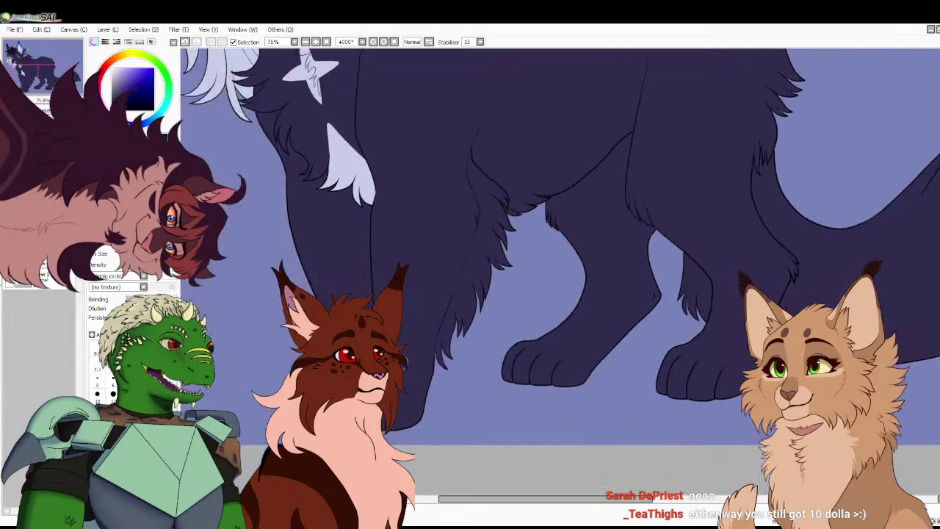
key("n")
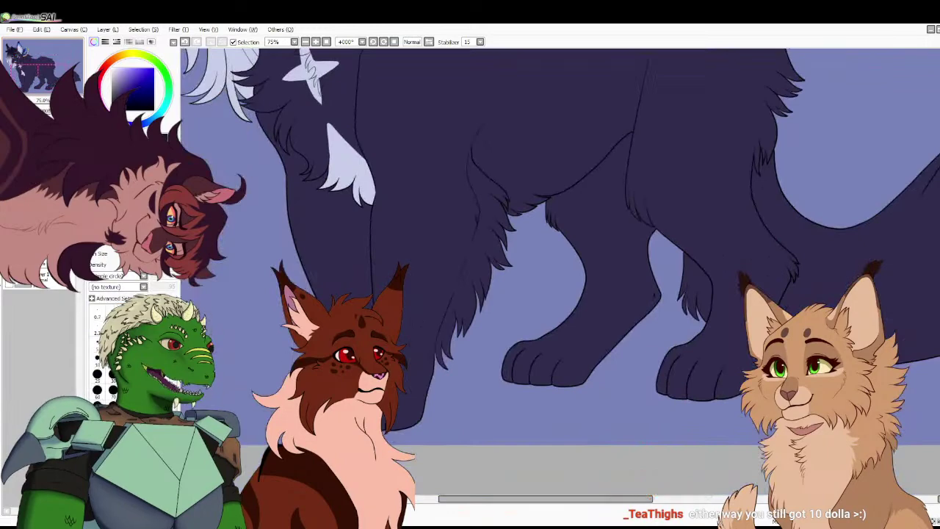
left_click_drag(321, 364, 431, 392)
key("c")
left_click_drag(402, 325, 433, 342)
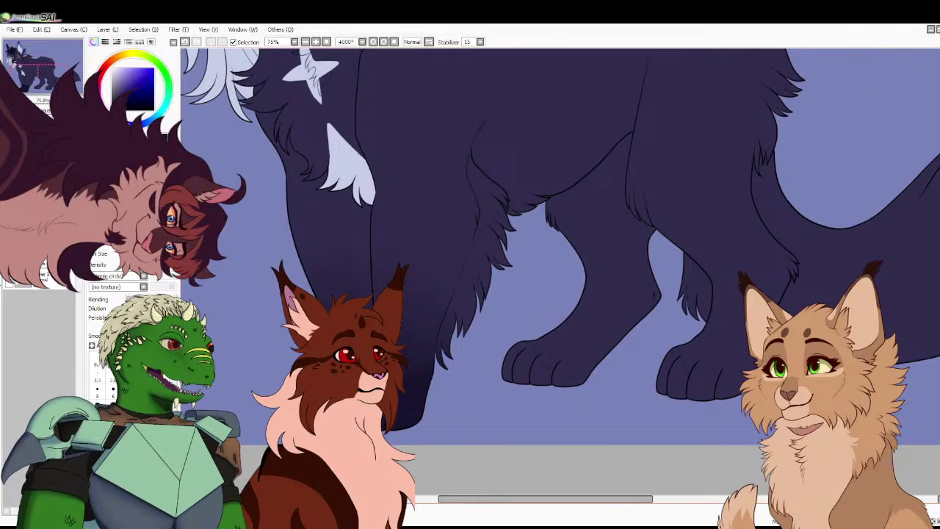
Sample the pale lavender from the chest marking, then outline and fill the toes of the near front paw
right_click(334, 163)
key("b")
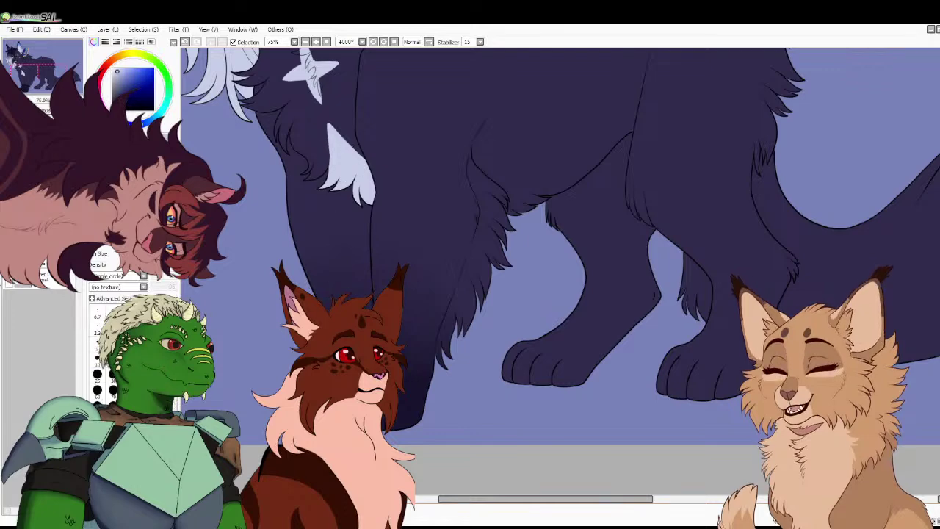
scroll(560, 272, "up", 2)
left_click_drag(477, 402, 641, 142)
mouse_move(379, 289)
left_mouse_down()
mouse_move(440, 306)
mouse_move(349, 275)
mouse_move(331, 292)
mouse_move(345, 276)
mouse_move(380, 287)
mouse_move(278, 255)
mouse_move(261, 275)
mouse_move(292, 276)
mouse_move(266, 307)
mouse_move(272, 267)
mouse_move(270, 308)
left_mouse_up()
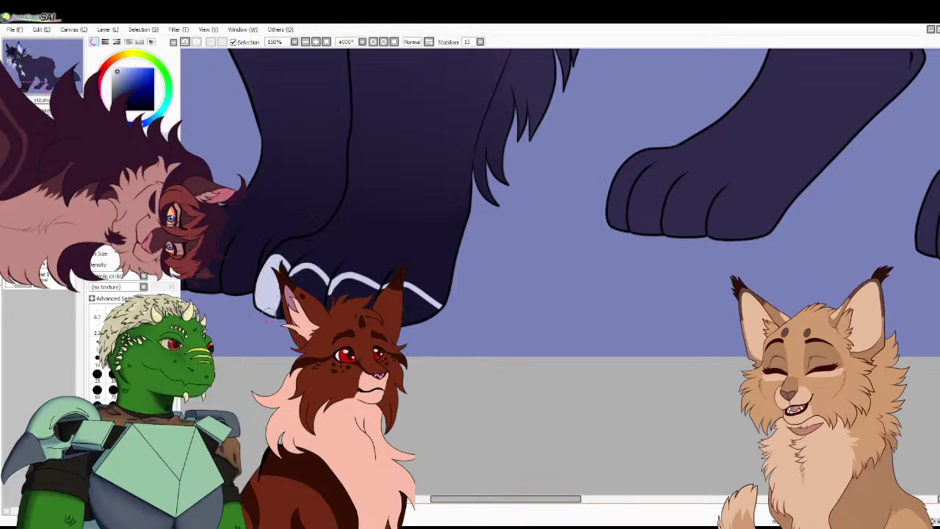
mouse_move(276, 264)
left_mouse_down()
mouse_move(290, 280)
mouse_move(326, 273)
mouse_move(328, 302)
mouse_move(314, 281)
mouse_move(370, 293)
left_mouse_up()
mouse_move(403, 320)
left_mouse_down()
mouse_move(435, 310)
mouse_move(406, 291)
left_mouse_up()
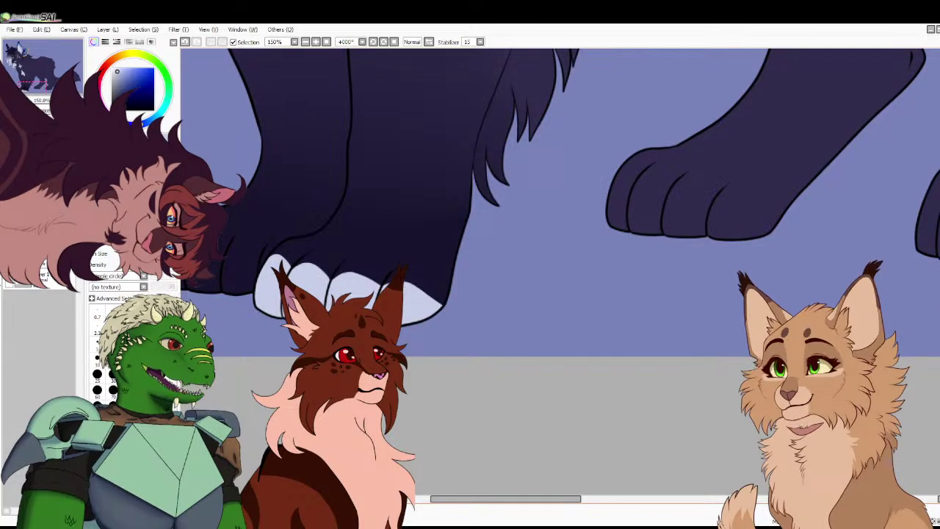
Paint the toes of the far front paw pale lavender to match the near front paw
left_click_drag(215, 219, 325, 260)
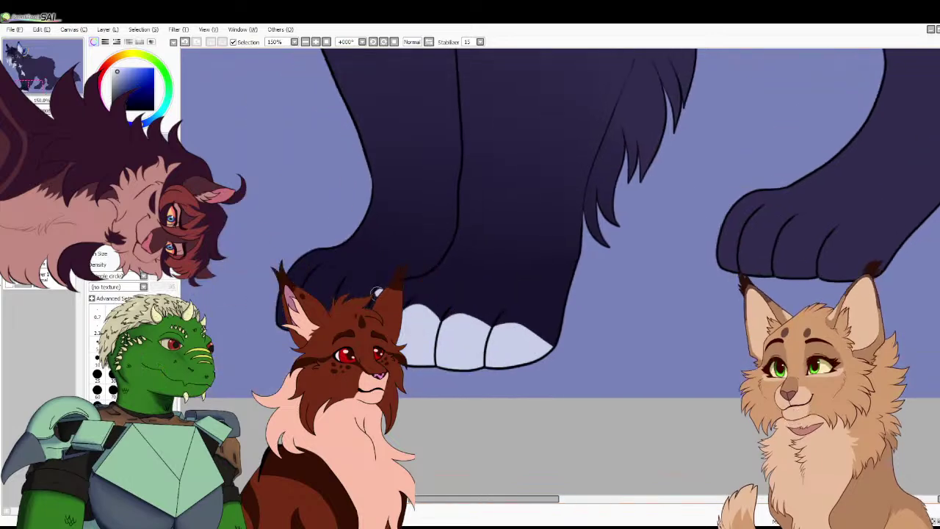
mouse_move(370, 294)
left_mouse_down()
mouse_move(341, 296)
mouse_move(353, 294)
mouse_move(314, 281)
mouse_move(281, 315)
mouse_move(281, 304)
left_mouse_up()
key("Home")
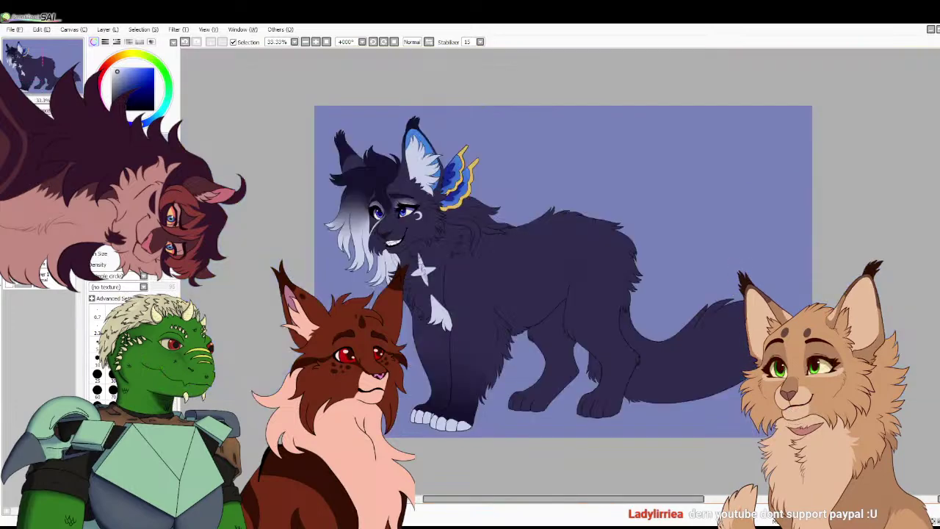
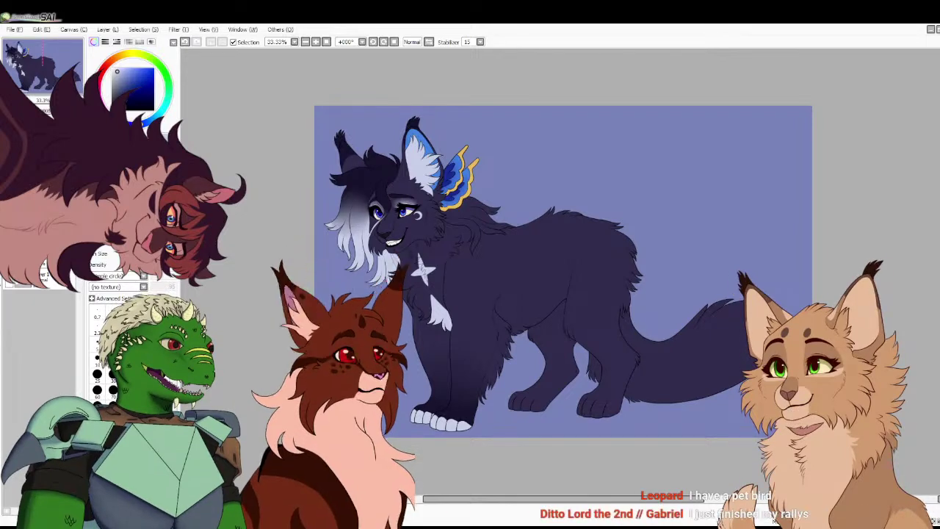
Check the reference sheet and shade the lower parts of both hind legs with a soft dark gradient towards the paws
scroll(664, 370, "up", 1)
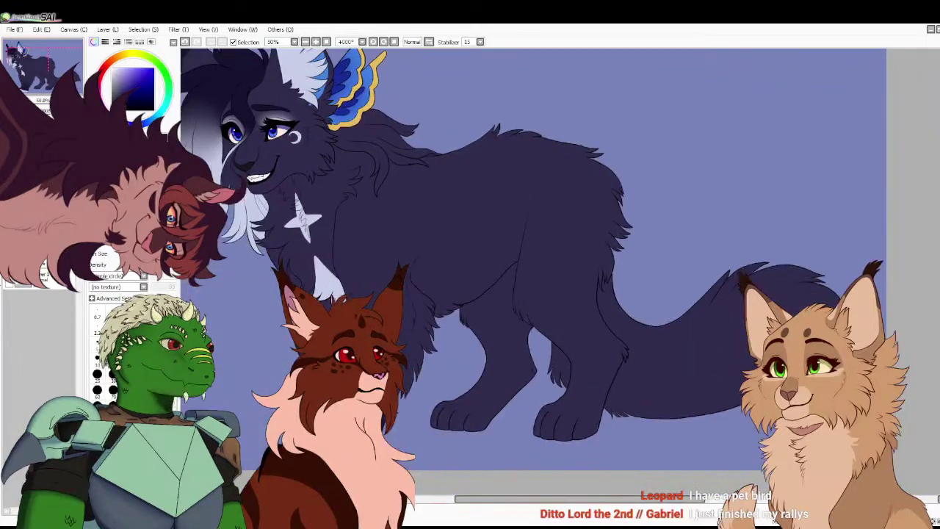
key("ctrl+Tab")
key("ctrl+Tab")
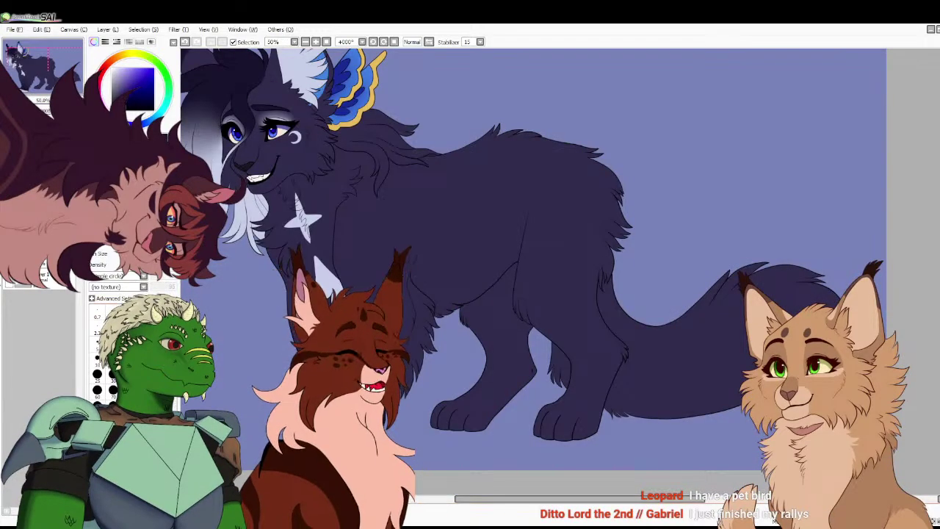
mouse_move(473, 415)
left_mouse_down()
mouse_move(453, 409)
mouse_move(495, 394)
mouse_move(498, 408)
left_mouse_up()
mouse_move(558, 405)
left_mouse_down()
mouse_move(577, 424)
mouse_move(550, 415)
mouse_move(587, 397)
mouse_move(551, 407)
left_mouse_up()
left_click(162, 184)
left_click_drag(497, 373, 505, 381)
mouse_move(565, 404)
left_mouse_down()
mouse_move(592, 395)
mouse_move(584, 362)
left_mouse_up()
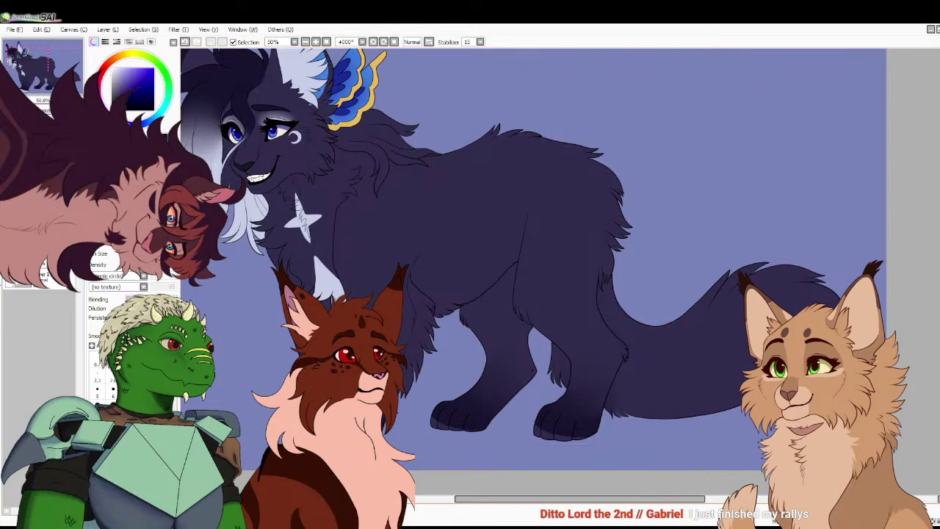
Paint the toes of both hind paws pale lavender and save the drawing
left_click(117, 72)
key("b")
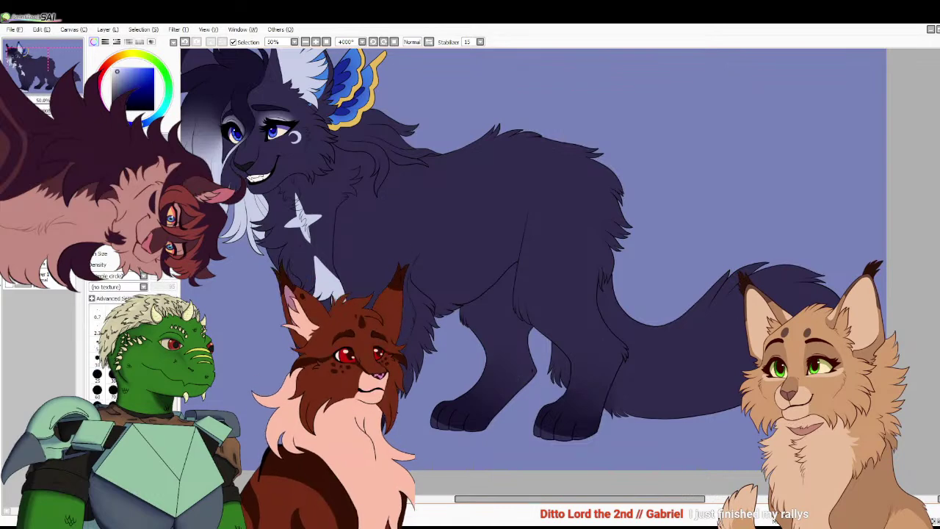
scroll(547, 462, "up", 4)
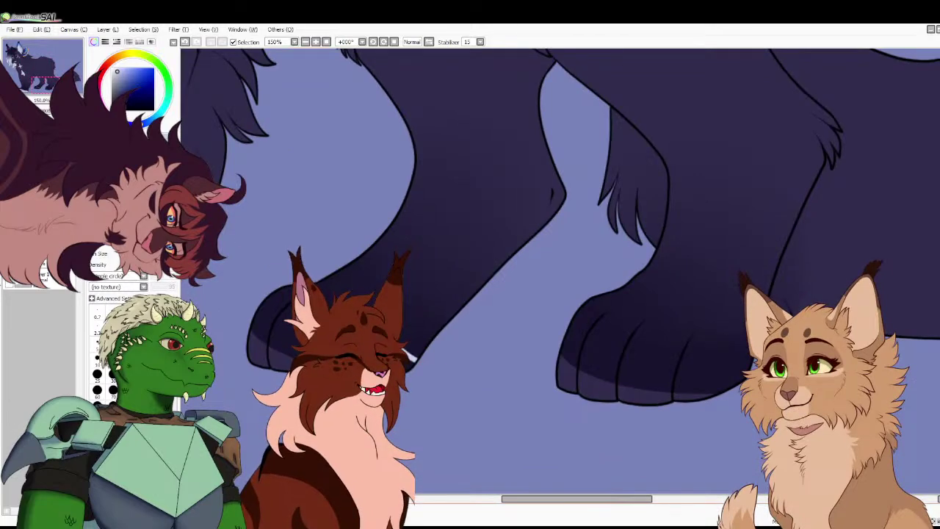
mouse_move(278, 329)
left_mouse_down()
mouse_move(265, 309)
mouse_move(257, 341)
mouse_move(254, 331)
mouse_move(276, 357)
mouse_move(283, 348)
left_mouse_up()
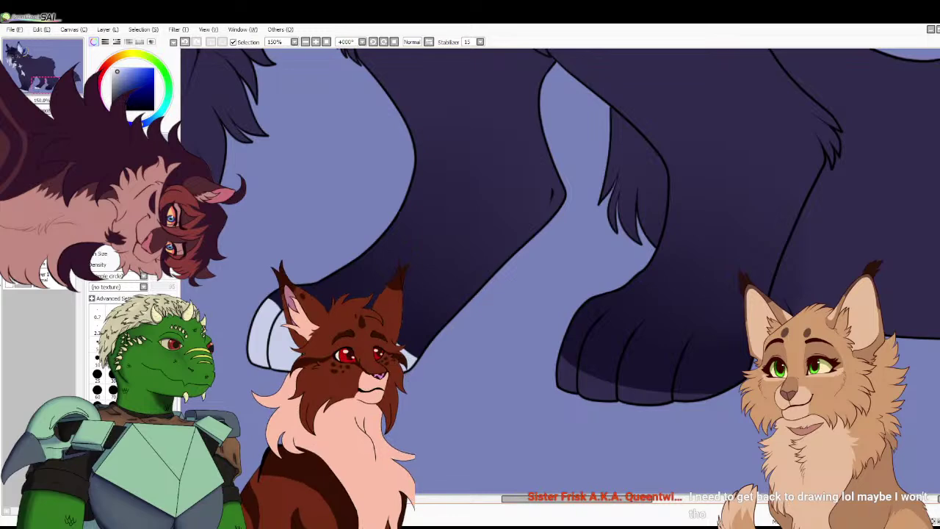
mouse_move(571, 332)
left_mouse_down()
mouse_move(419, 250)
mouse_move(427, 243)
mouse_move(429, 270)
mouse_move(481, 259)
mouse_move(530, 283)
mouse_move(548, 270)
mouse_move(593, 291)
left_mouse_up()
mouse_move(540, 270)
left_mouse_down()
mouse_move(527, 306)
mouse_move(526, 294)
mouse_move(552, 276)
mouse_move(587, 290)
mouse_move(582, 300)
mouse_move(503, 313)
mouse_move(494, 265)
mouse_move(502, 278)
mouse_move(484, 317)
mouse_move(466, 315)
mouse_move(441, 272)
mouse_move(450, 258)
mouse_move(444, 304)
mouse_move(409, 297)
left_mouse_up()
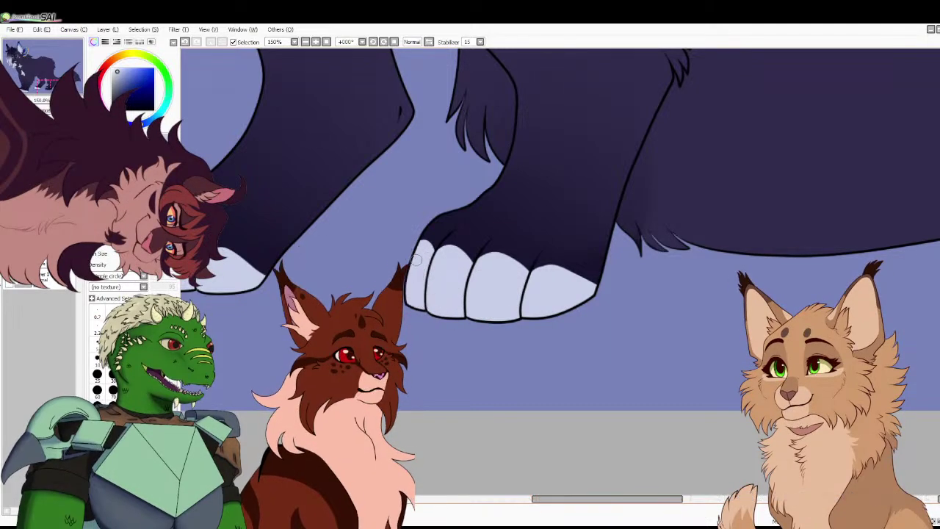
scroll(560, 271, "down", 4)
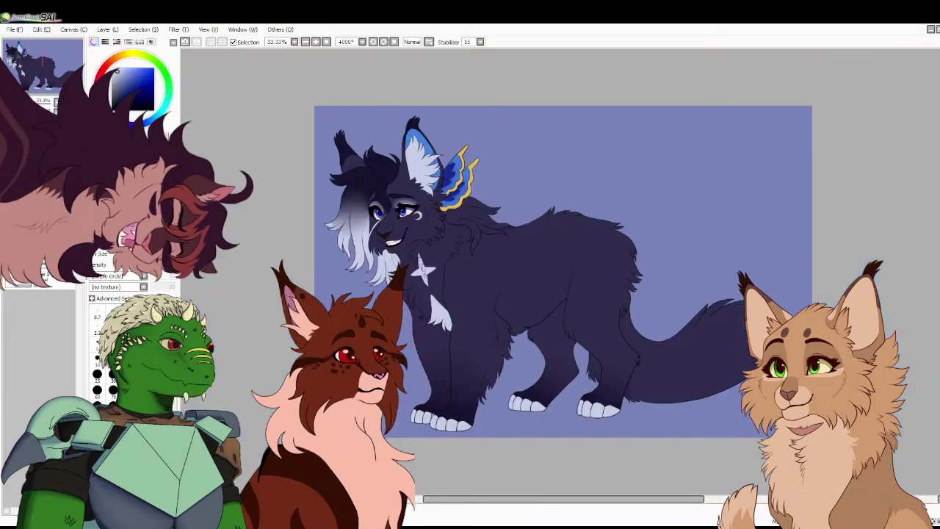
key("ctrl+s")
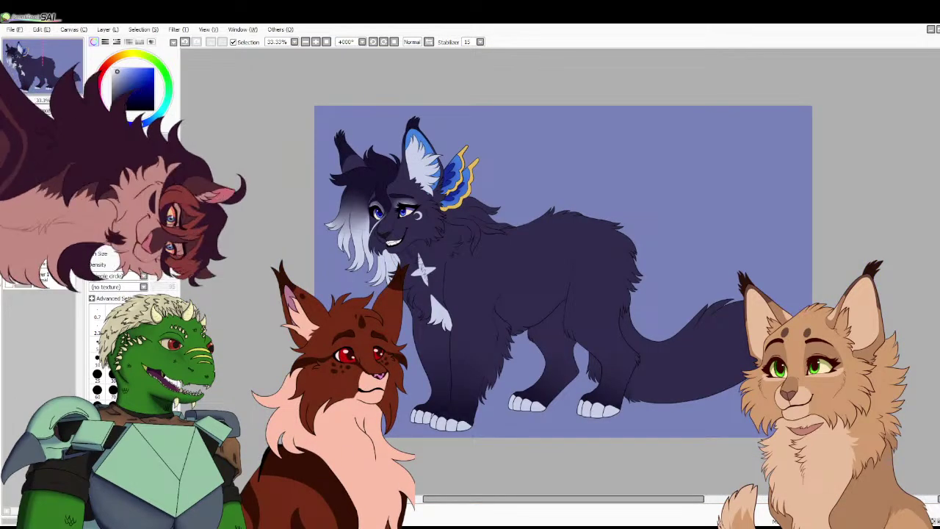